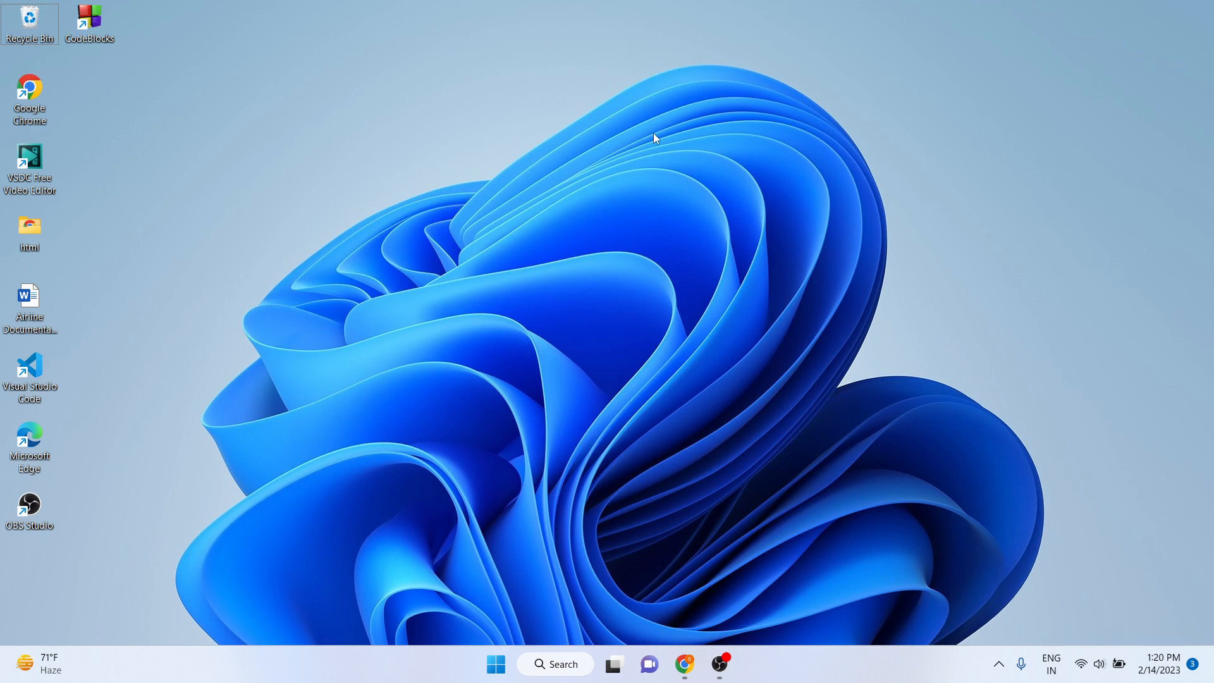
- Restore Chrome and go back from the CUET page to the blank new tab
left_click(685, 673)
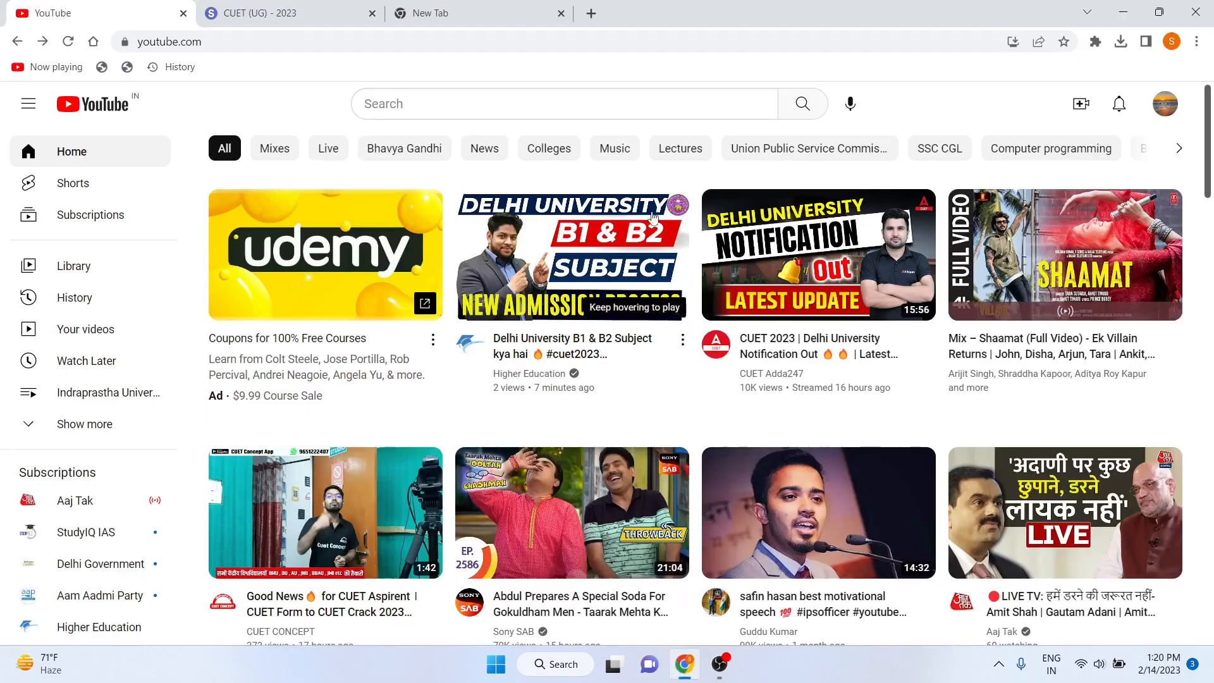
left_click(328, 6)
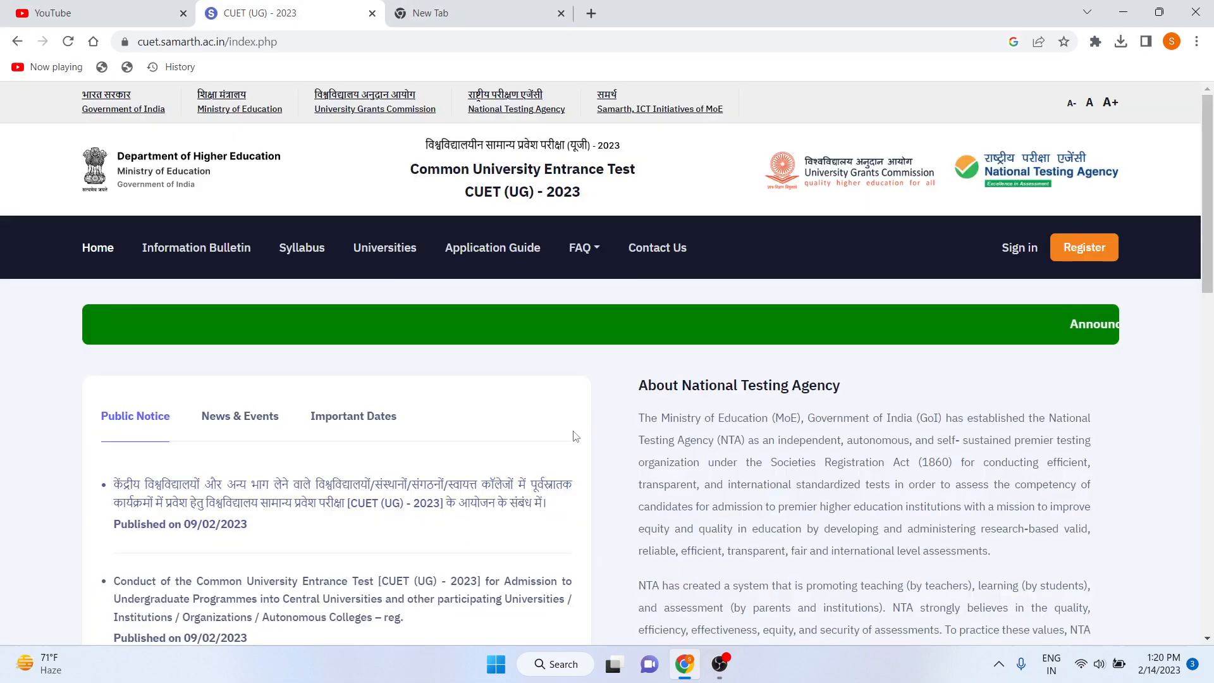
scroll(571, 434, "down", 2)
scroll(26, 118, "up", 2)
left_click(16, 41)
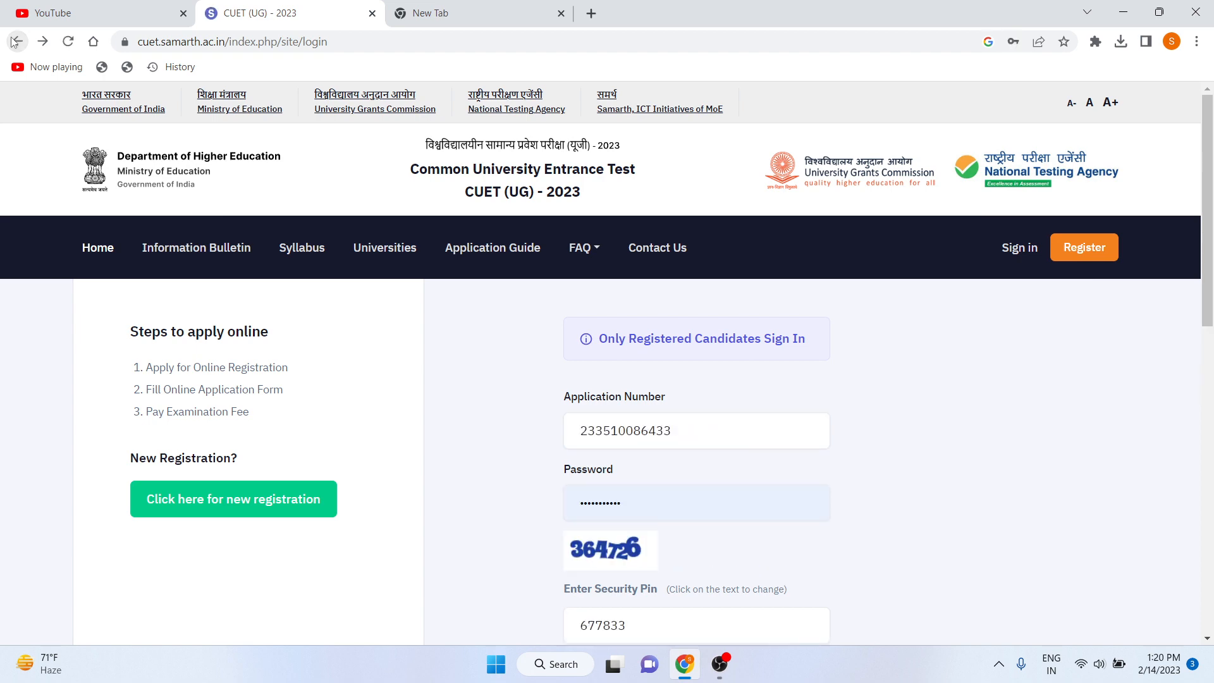
left_click(14, 41)
left_click(14, 42)
- Search 'cuet ug official website', open the CUET (UG) - 2023 site and choose Register
left_click(430, 326)
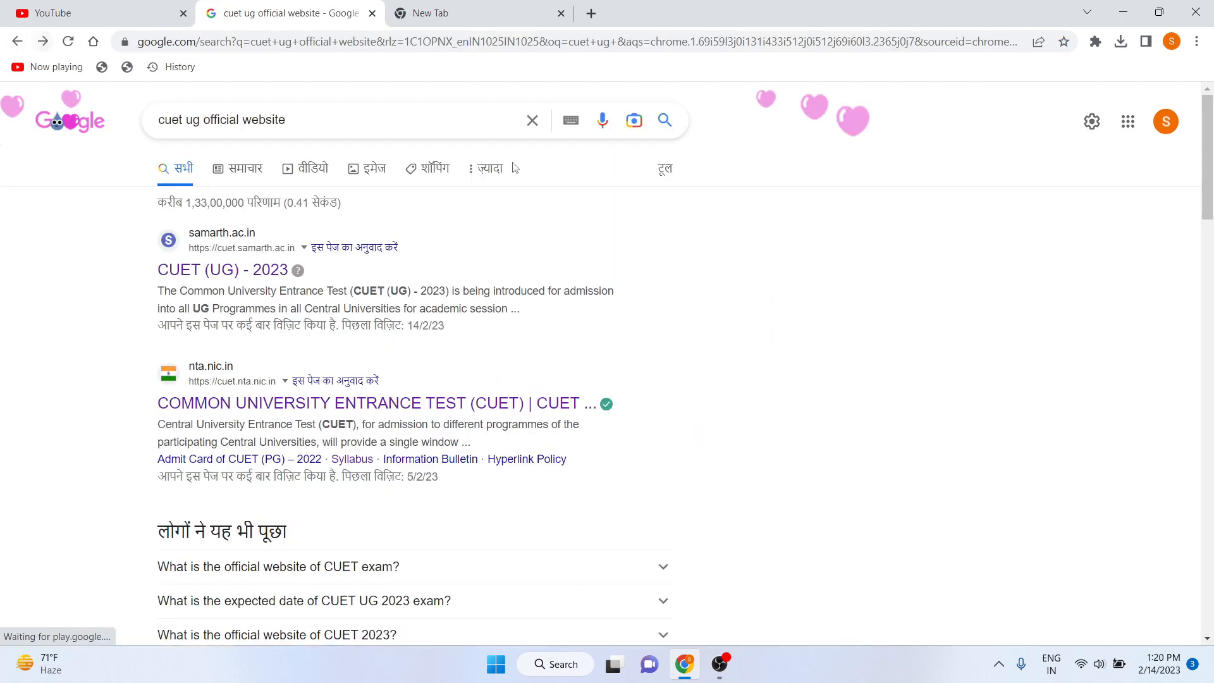
left_click(194, 272)
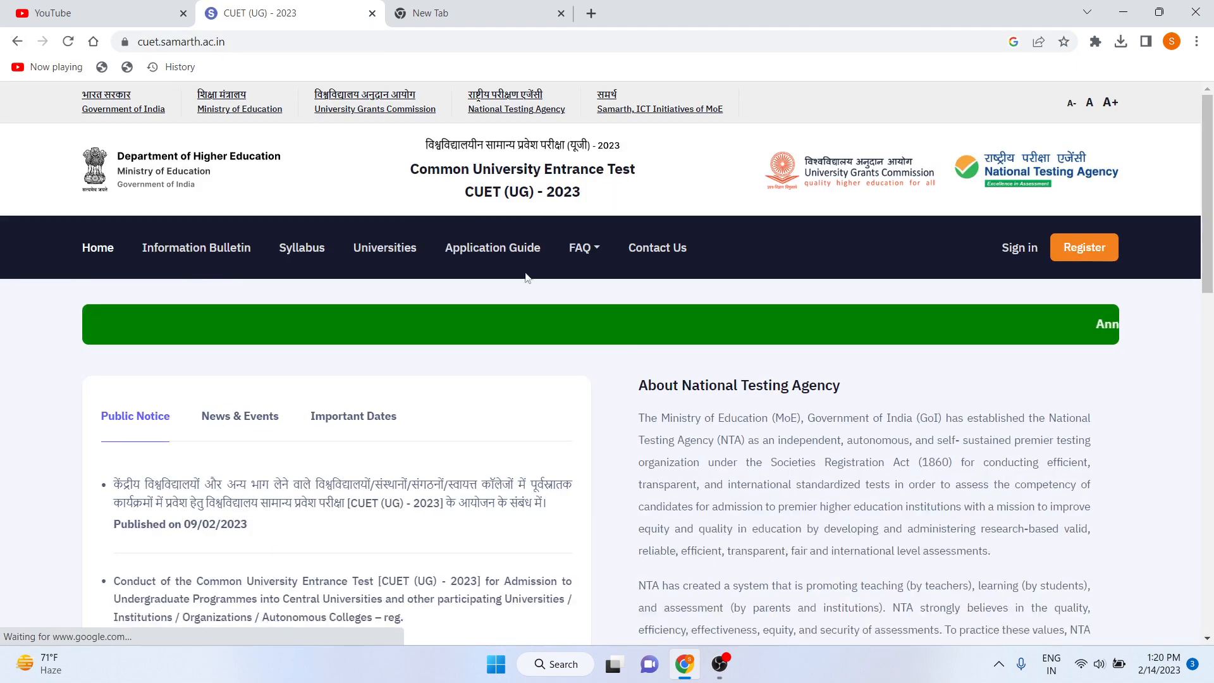
scroll(479, 510, "down", 4)
scroll(477, 507, "down", 4)
scroll(593, 452, "up", 8)
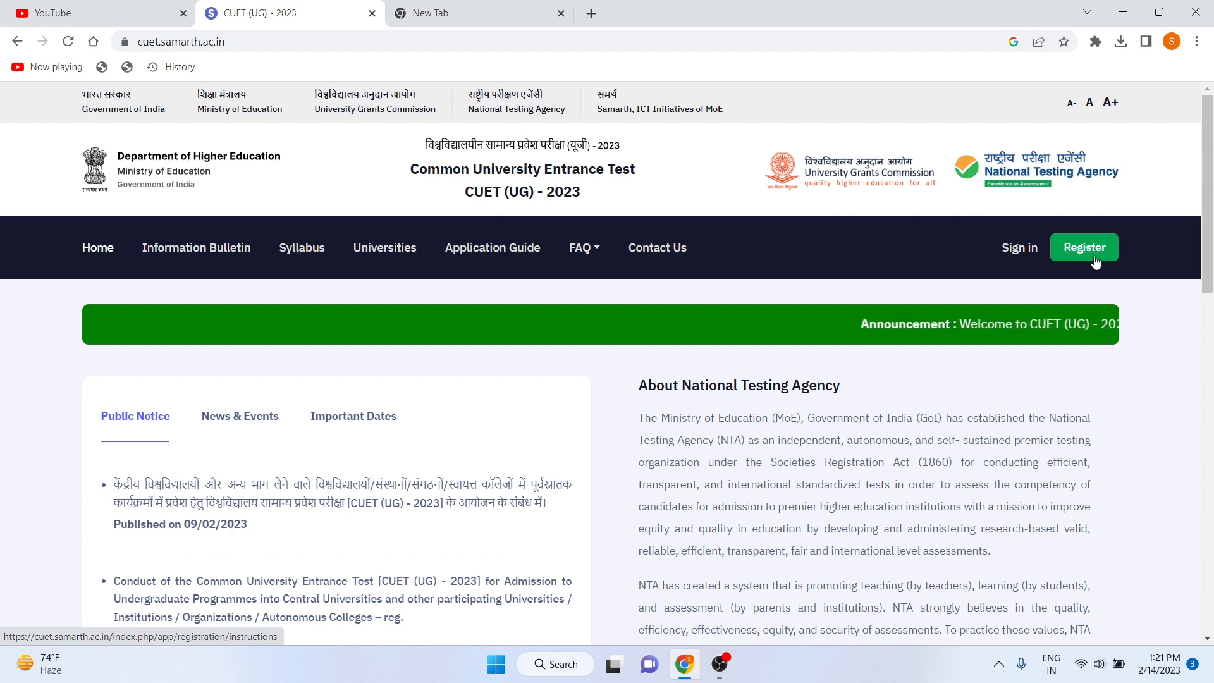
scroll(863, 293, "down", 2)
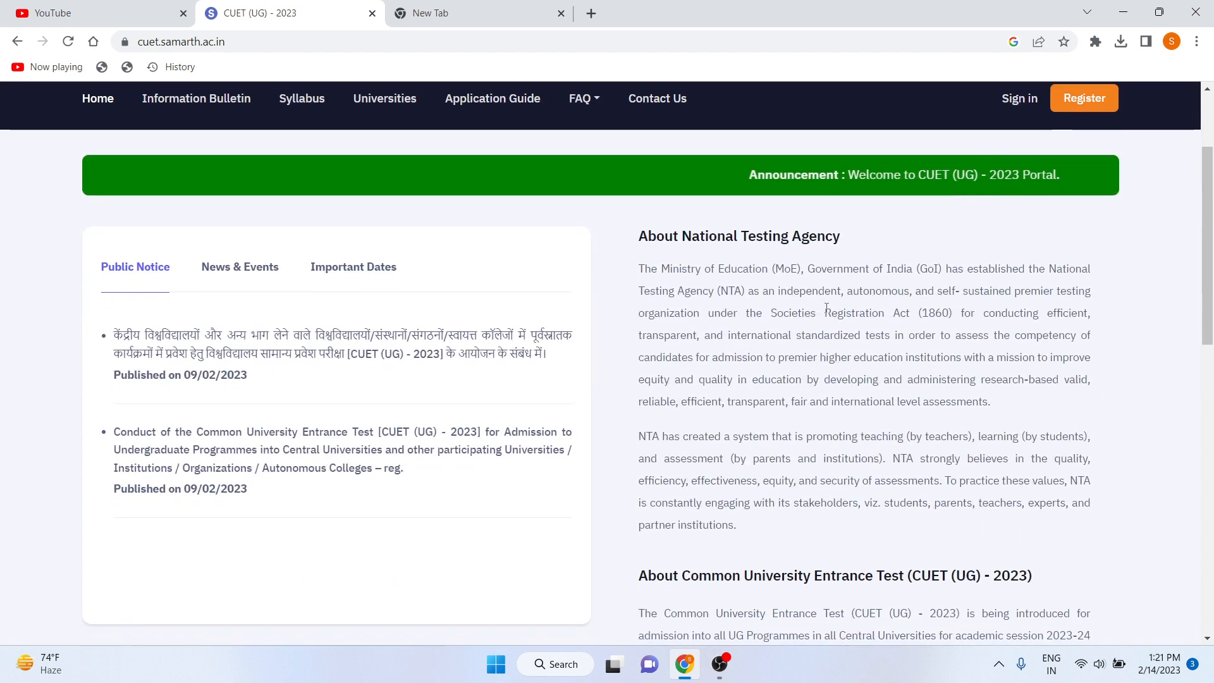
scroll(1075, 253, "up", 3)
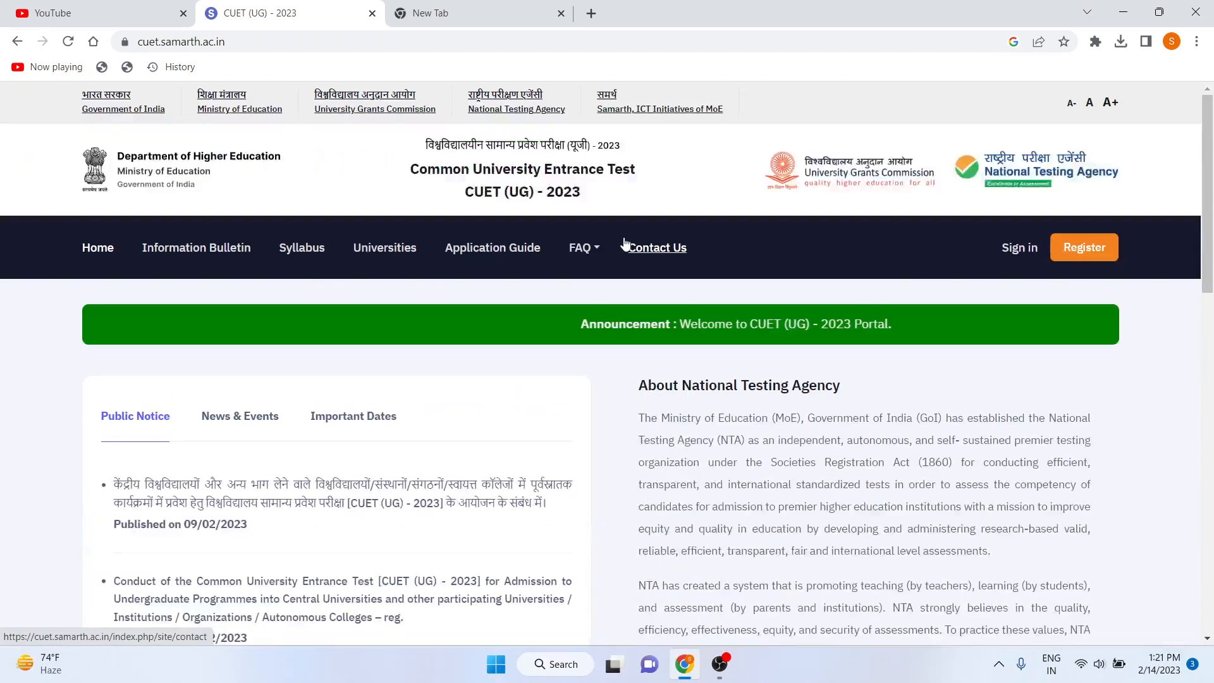
left_click(1084, 247)
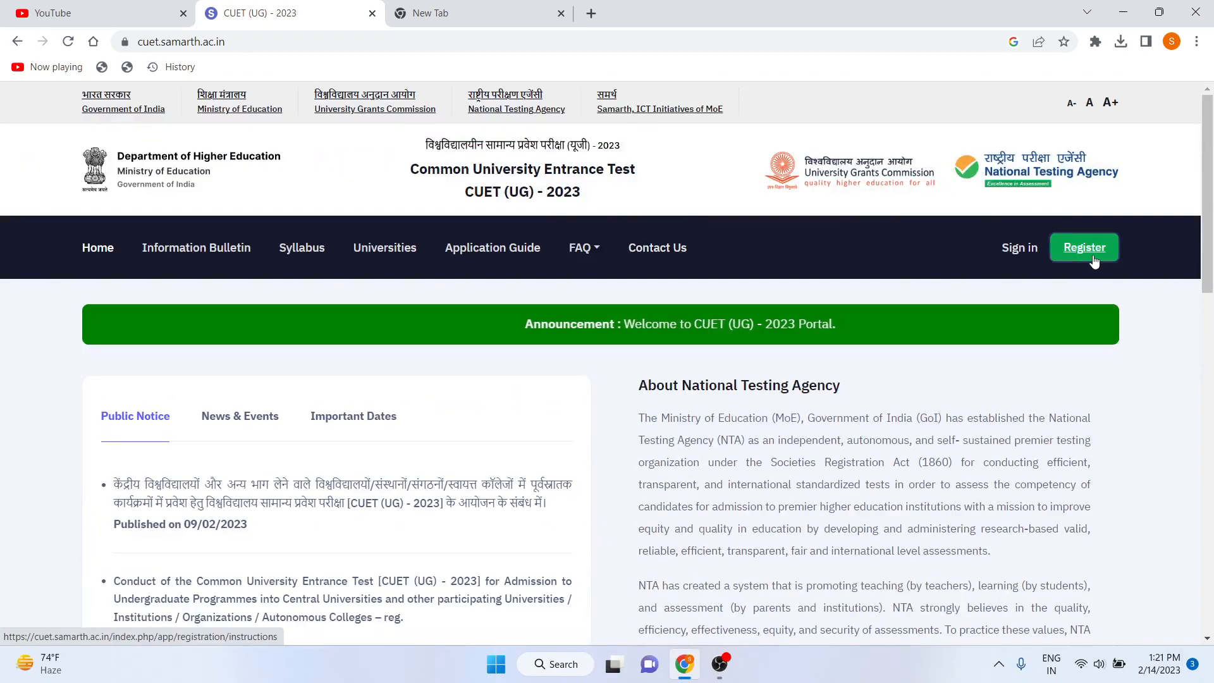
- Read through the CUET (UG) 2023 registration instructions
scroll(533, 330, "down", 5)
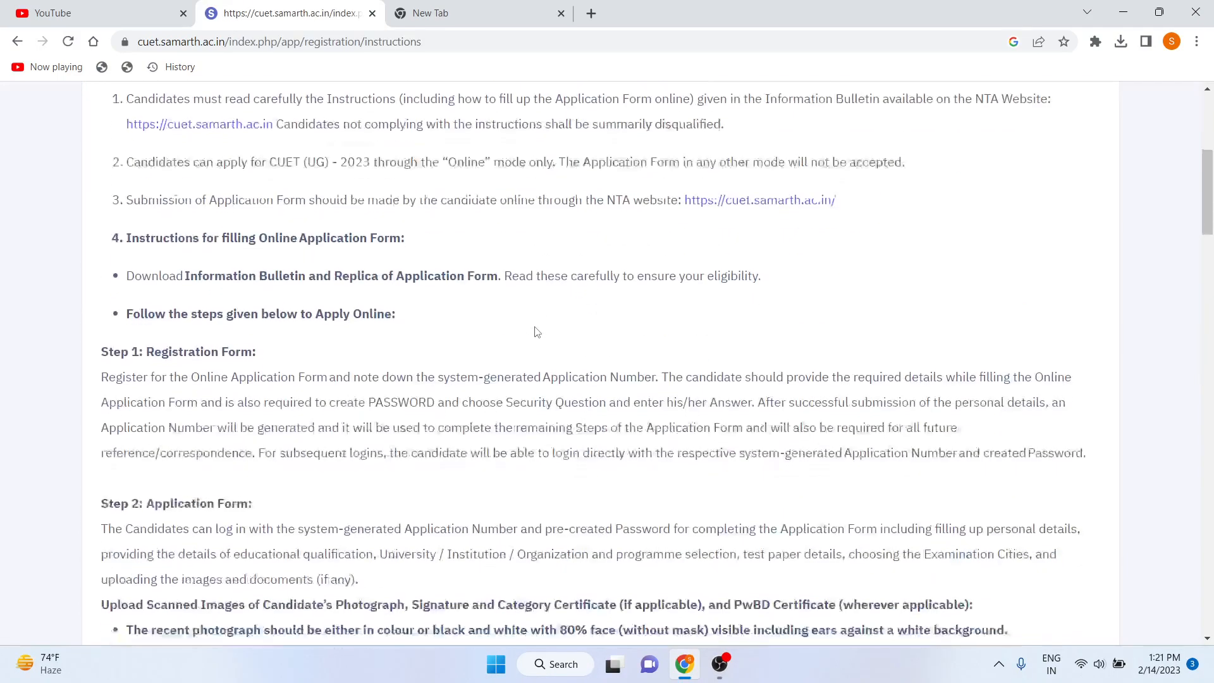
scroll(534, 331, "up", 5)
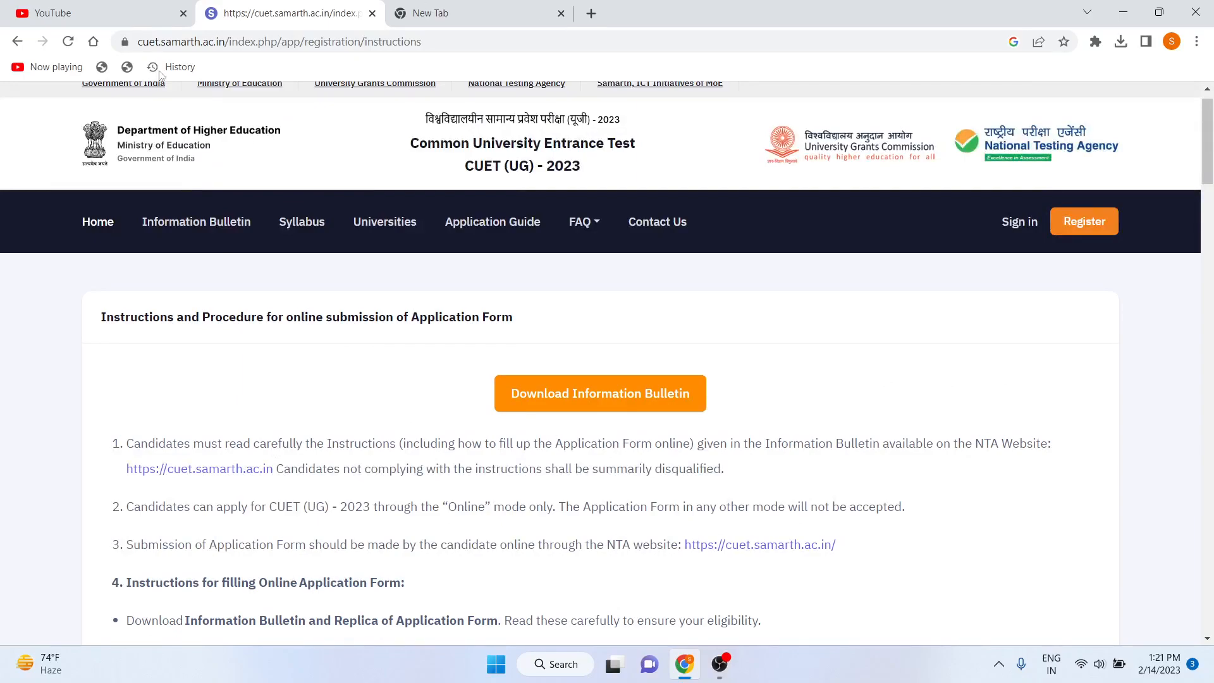
scroll(793, 261, "down", 17)
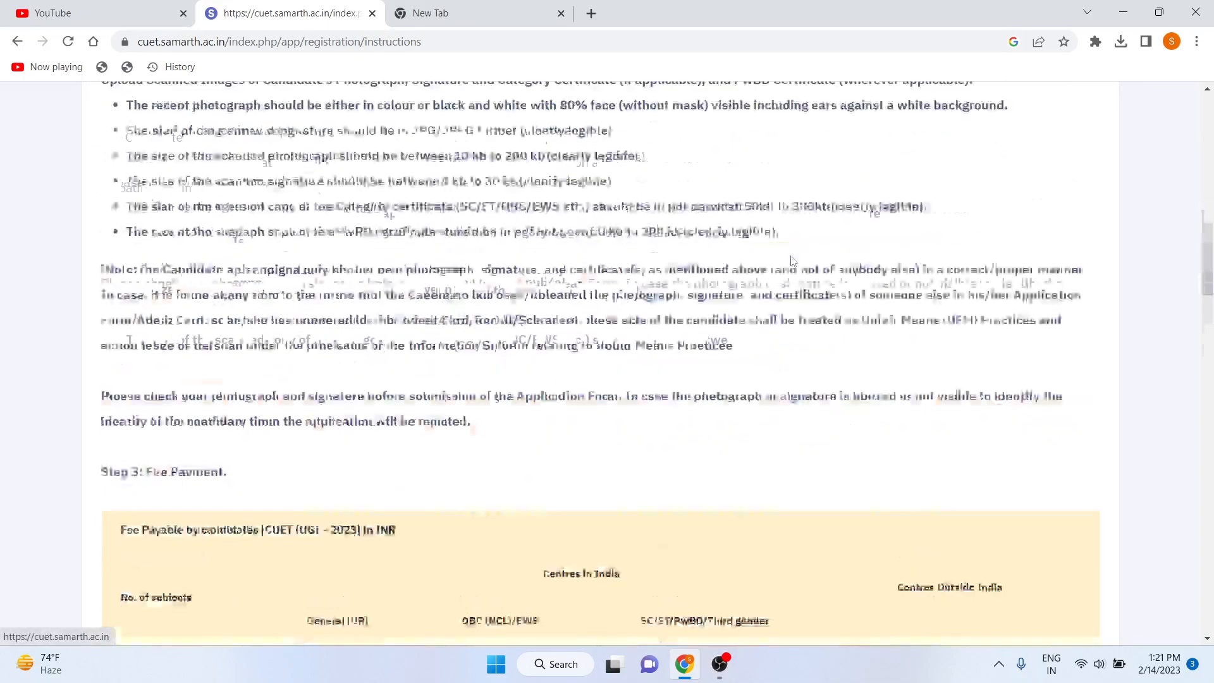
scroll(793, 261, "up", 1)
scroll(794, 261, "up", 15)
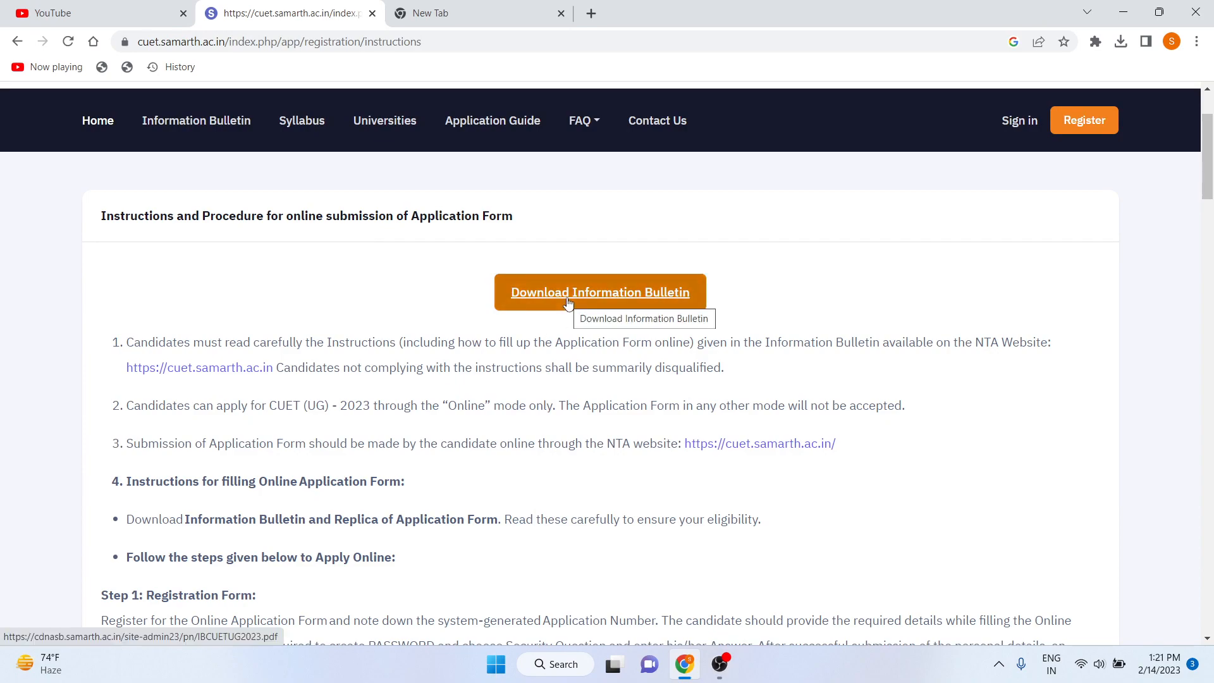
scroll(287, 303, "down", 15)
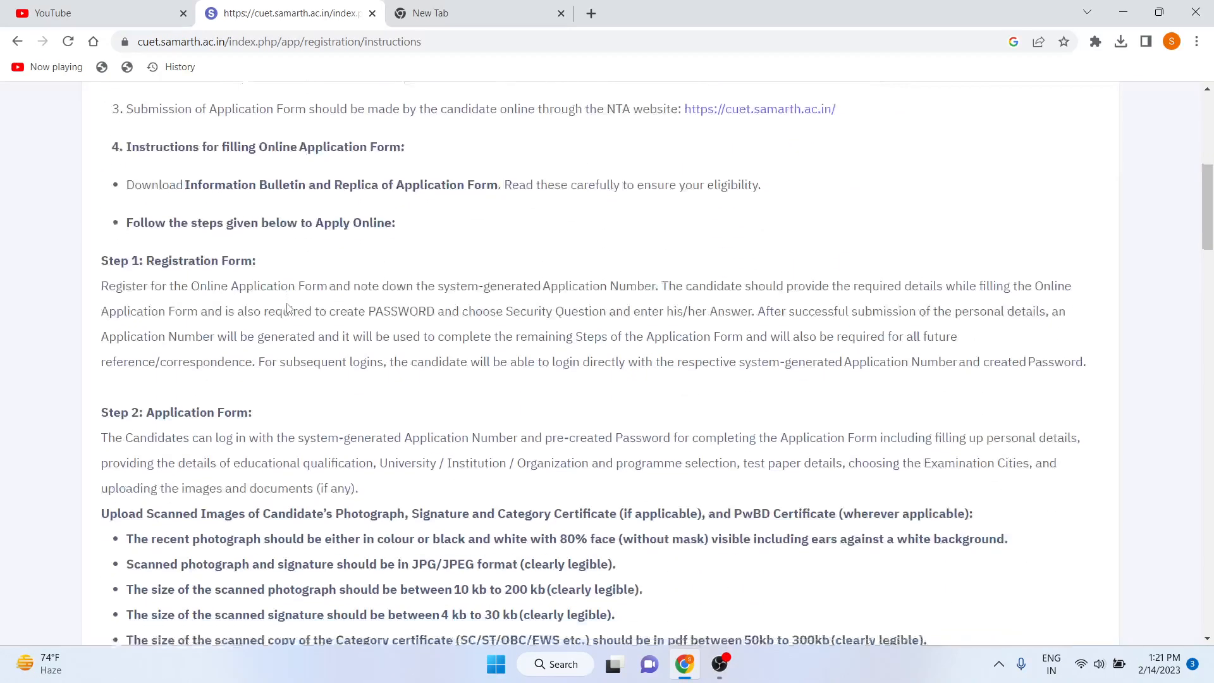
scroll(287, 304, "down", 2)
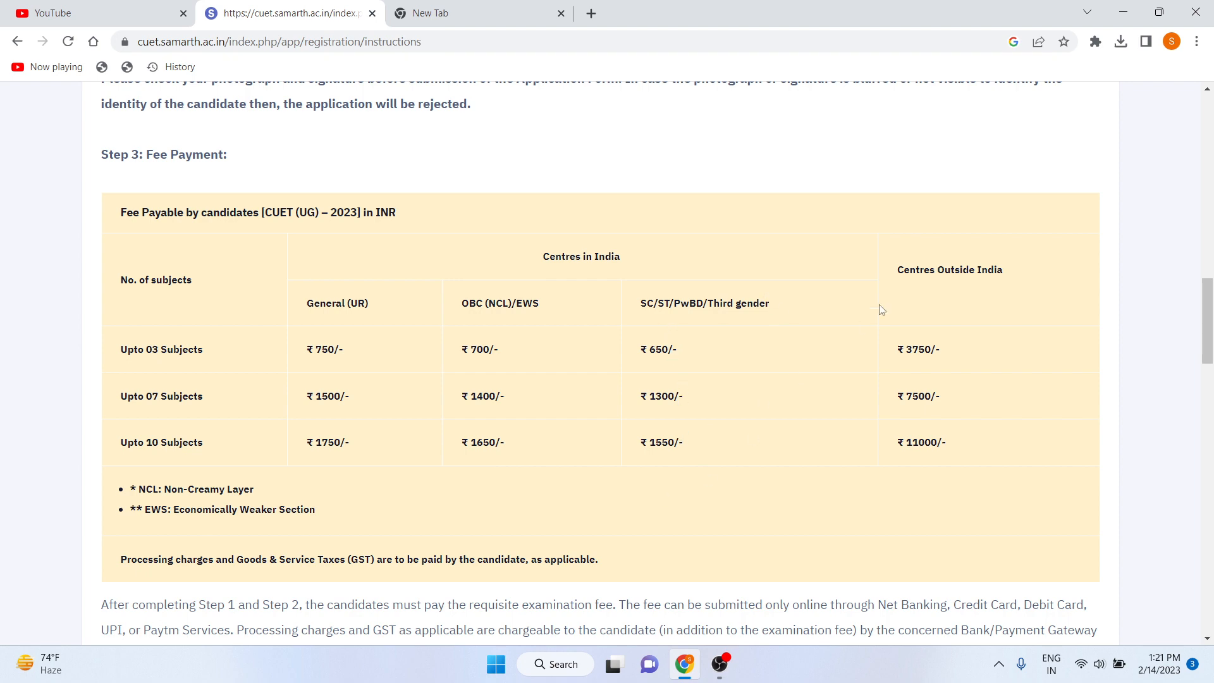
scroll(878, 412, "down", 5)
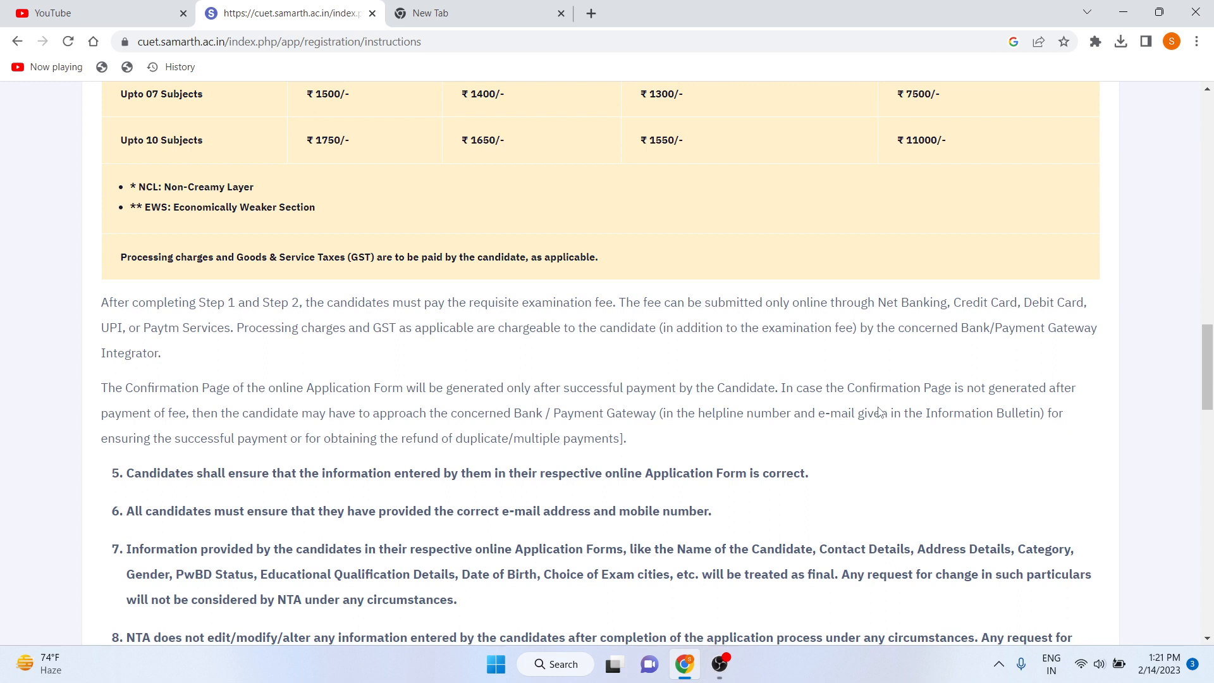
scroll(878, 413, "down", 1)
scroll(308, 303, "down", 1)
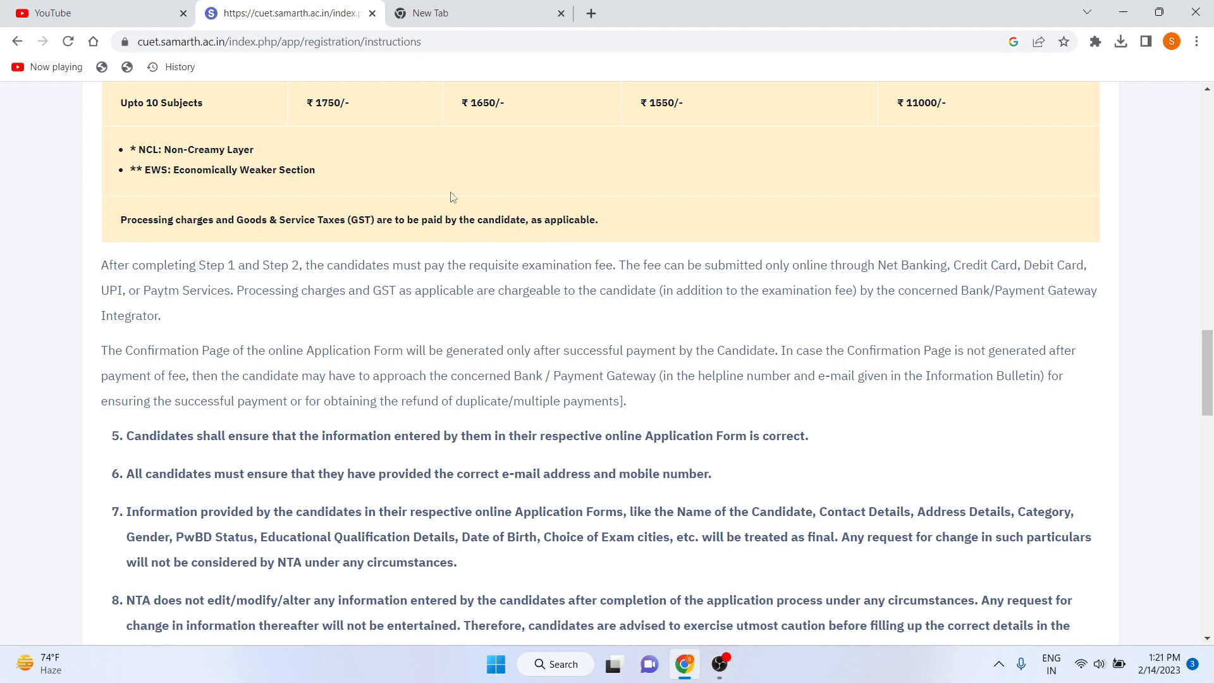
scroll(233, 287, "up", 3)
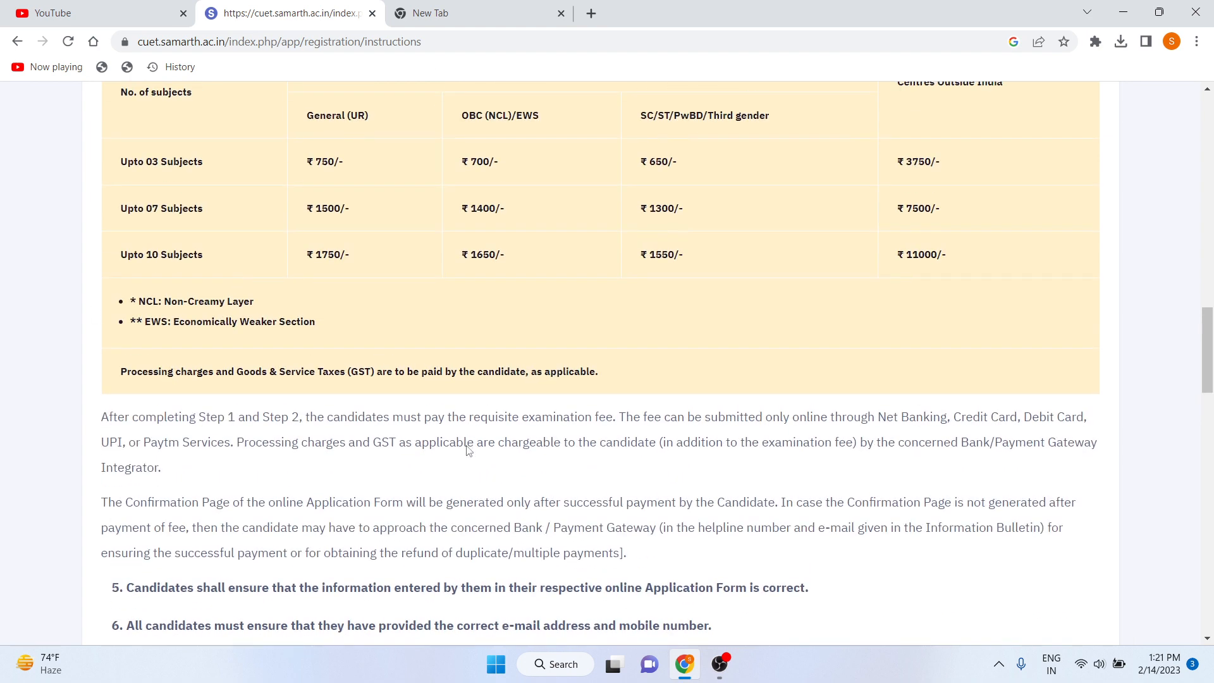
scroll(613, 322, "up", 1)
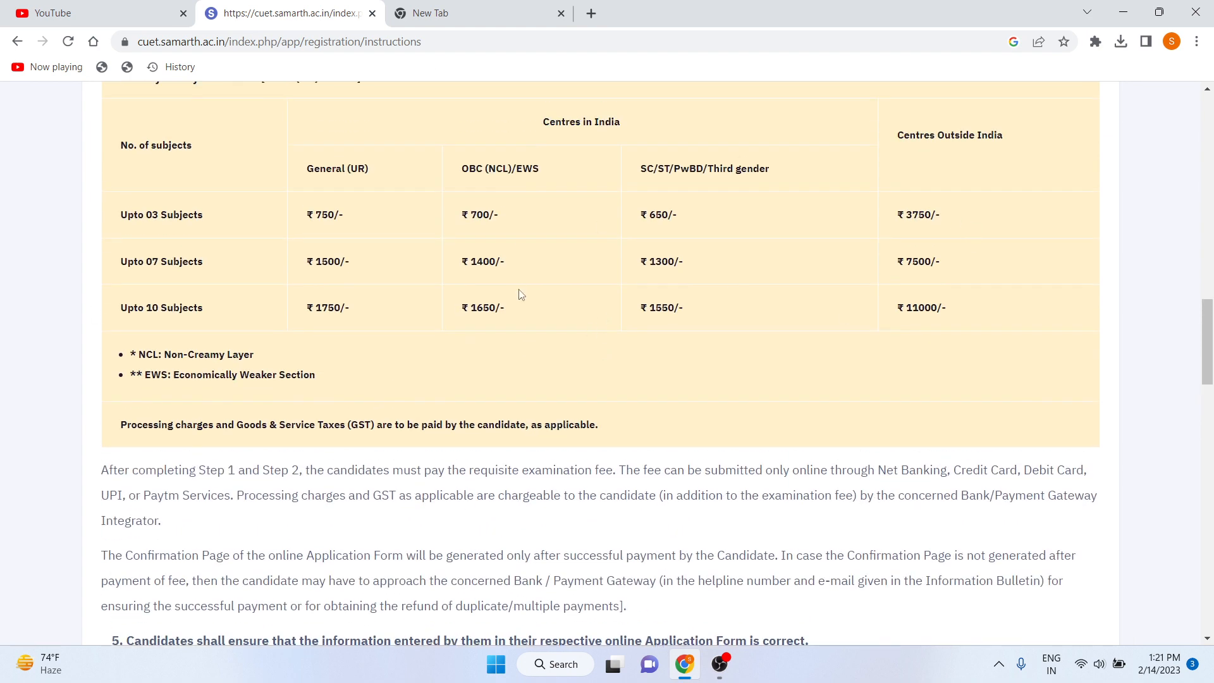
scroll(520, 295, "down", 1)
scroll(521, 295, "up", 1)
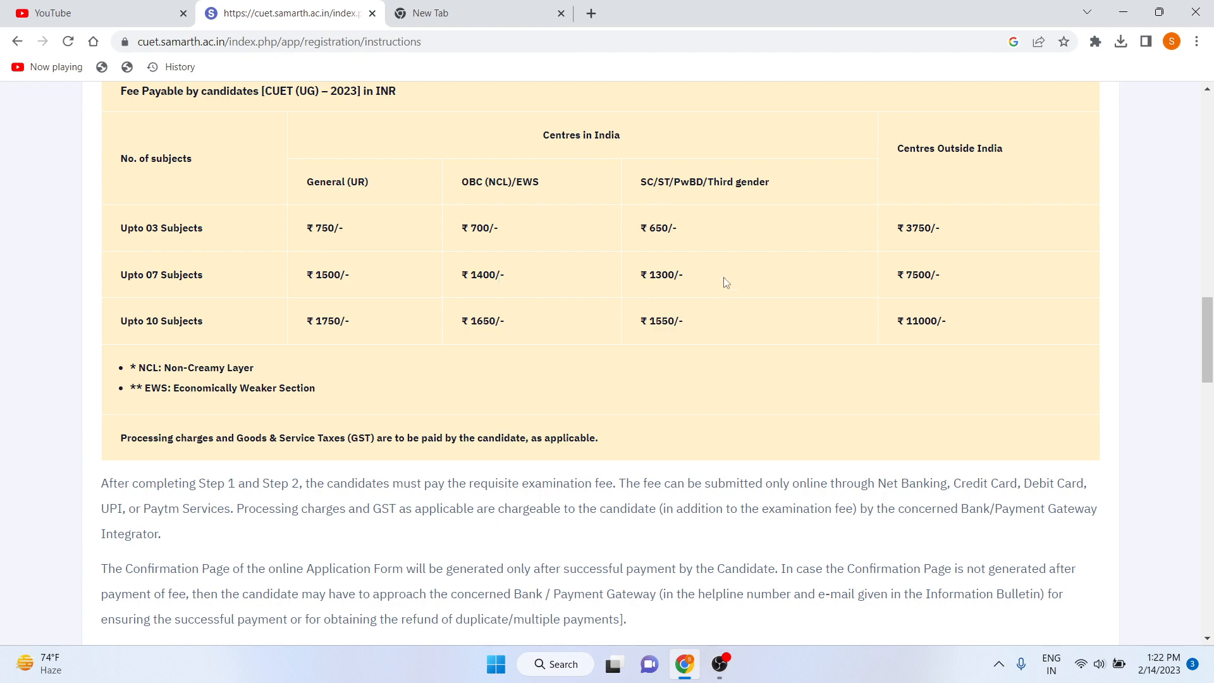
- Tick the instructions declaration at the bottom and proceed to the Registration Form
scroll(726, 282, "up", 2)
scroll(726, 282, "down", 4)
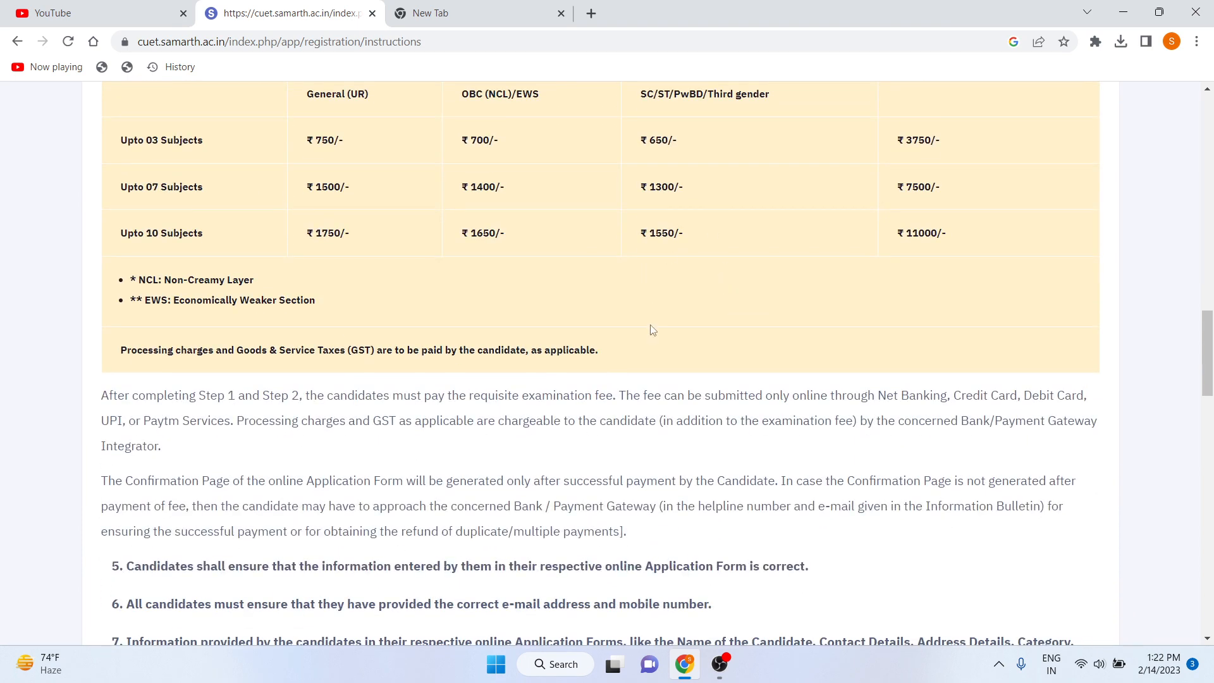
scroll(652, 330, "down", 3)
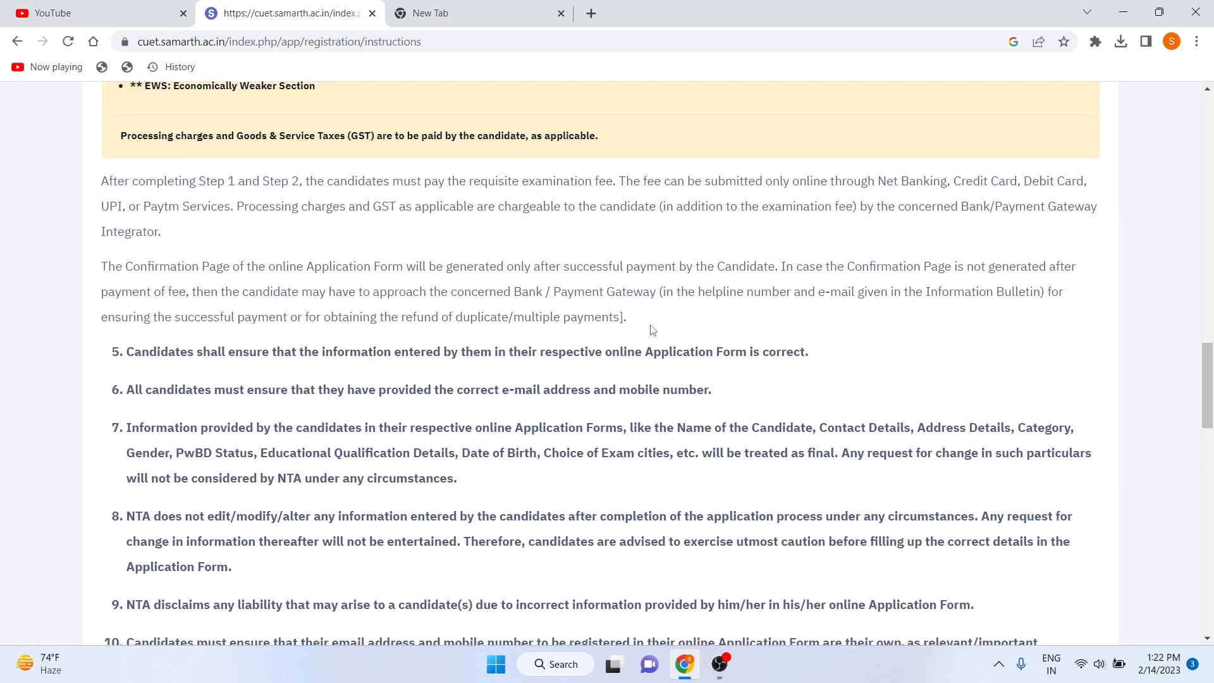
scroll(652, 330, "down", 8)
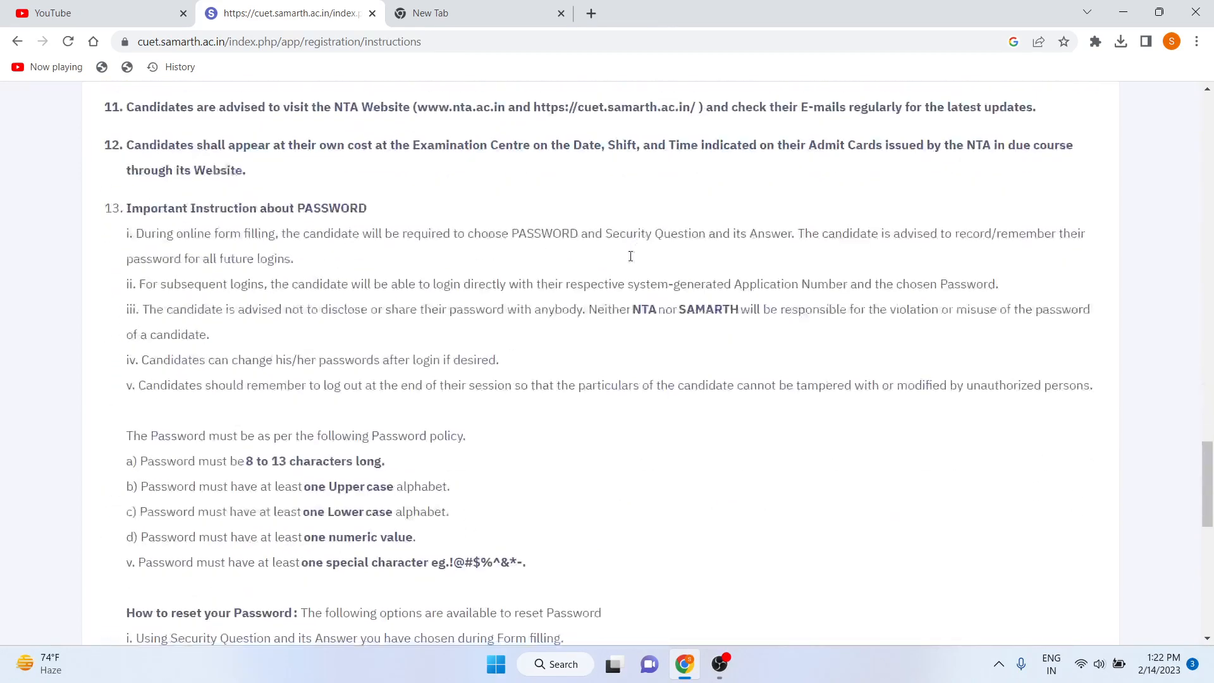
scroll(630, 256, "down", 10)
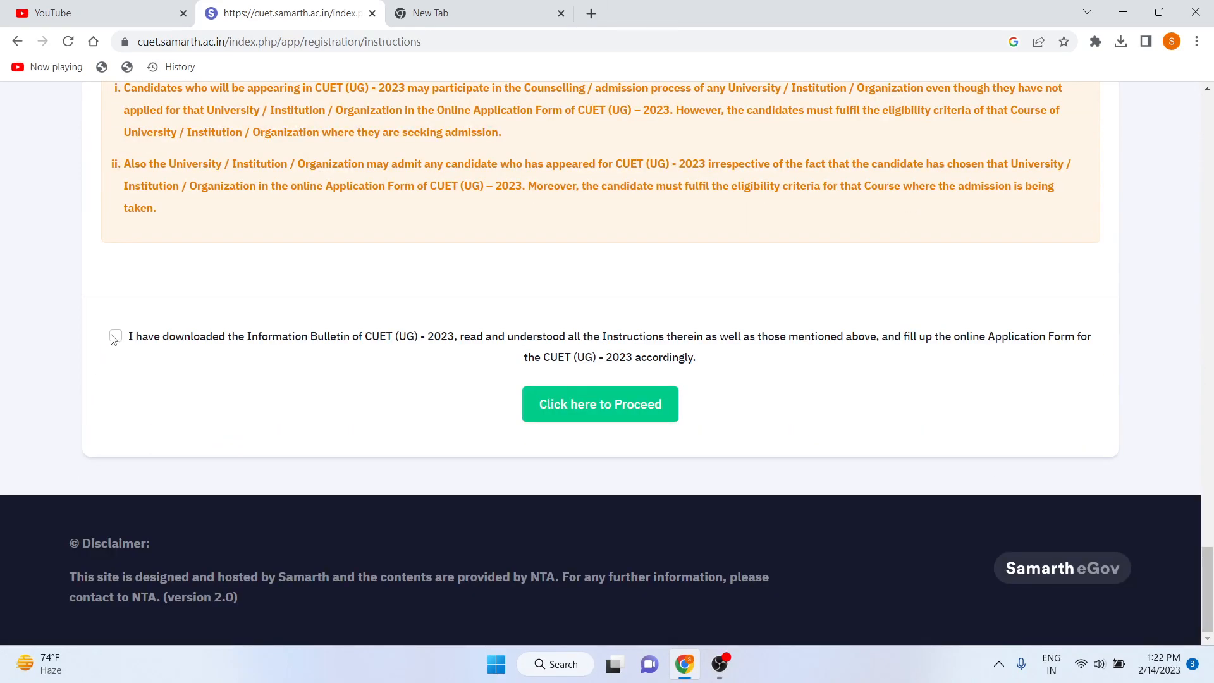
left_click(115, 337)
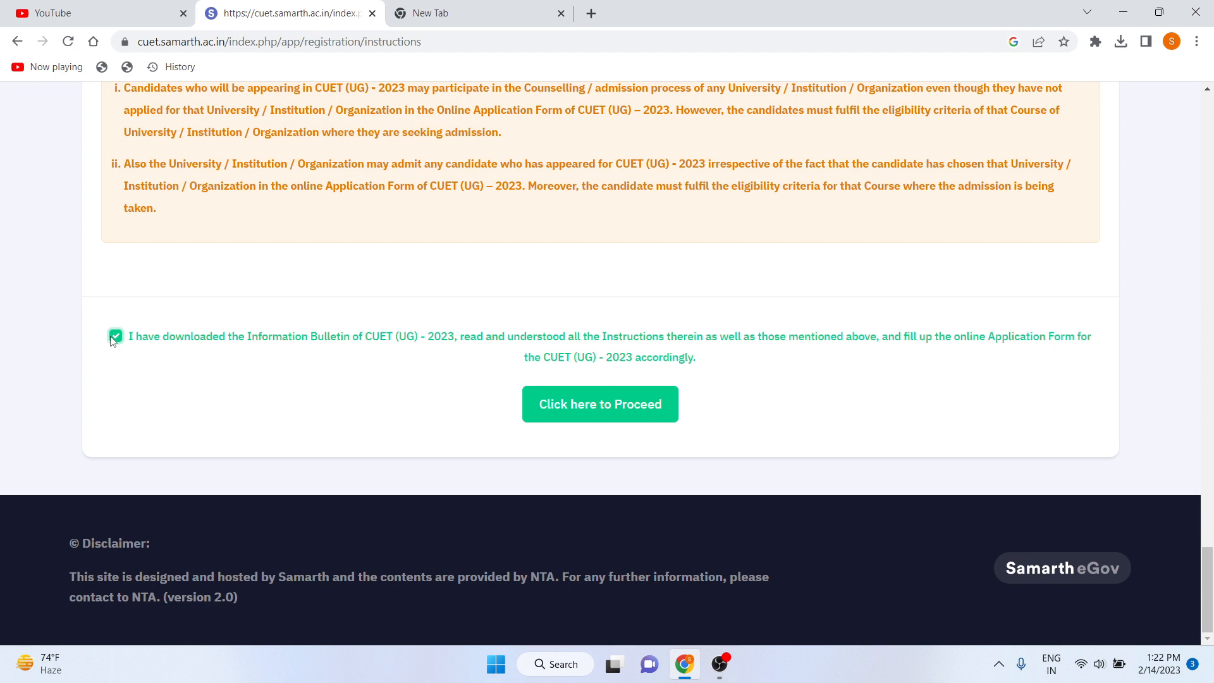
left_click(563, 408)
- Enter the candidate's name, correcting its first letter to a capital
scroll(420, 379, "down", 4)
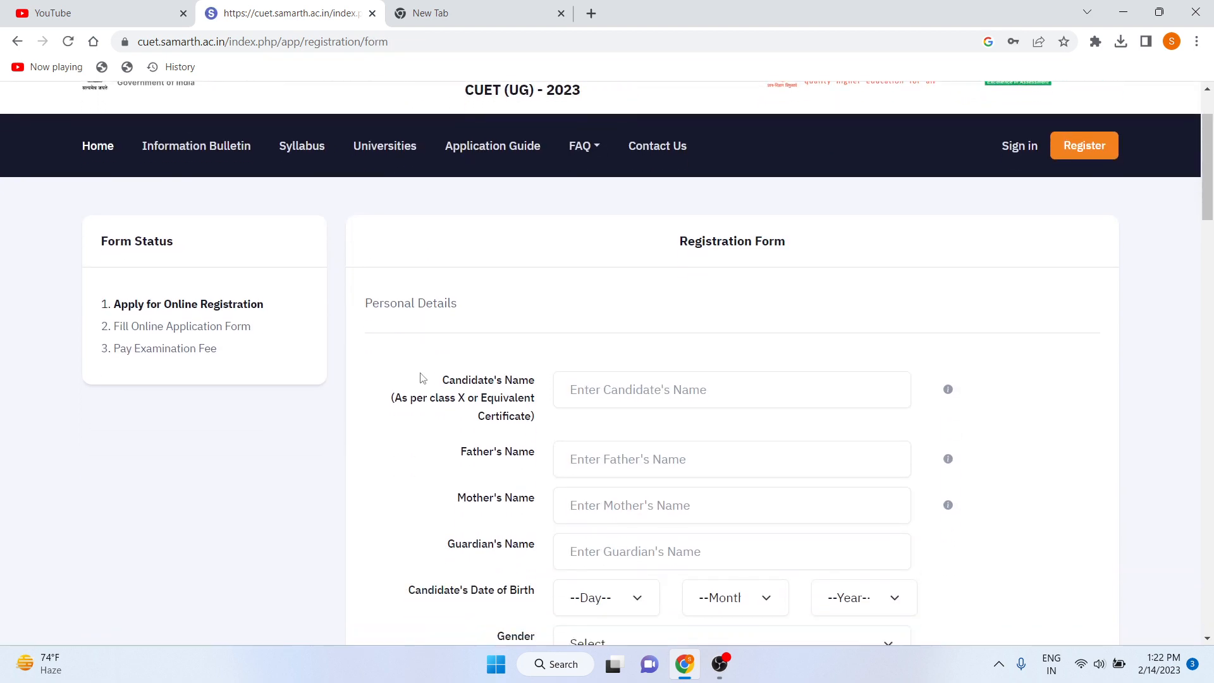
scroll(707, 173, "up", 1)
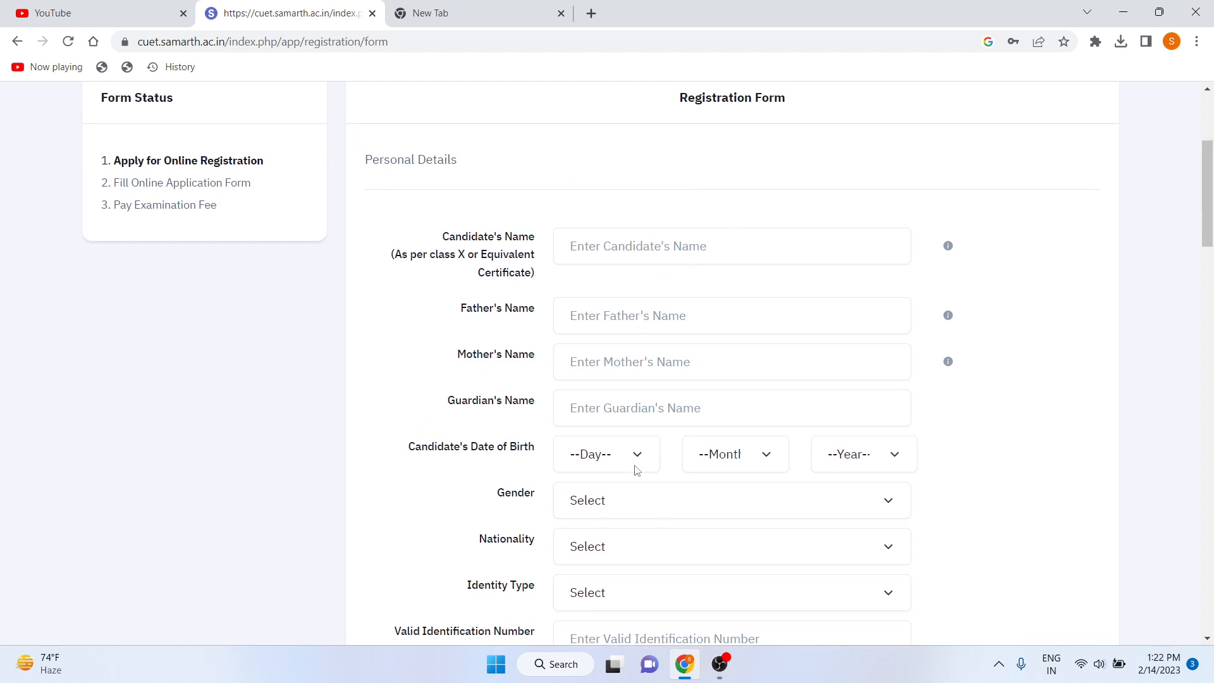
scroll(912, 517, "down", 7)
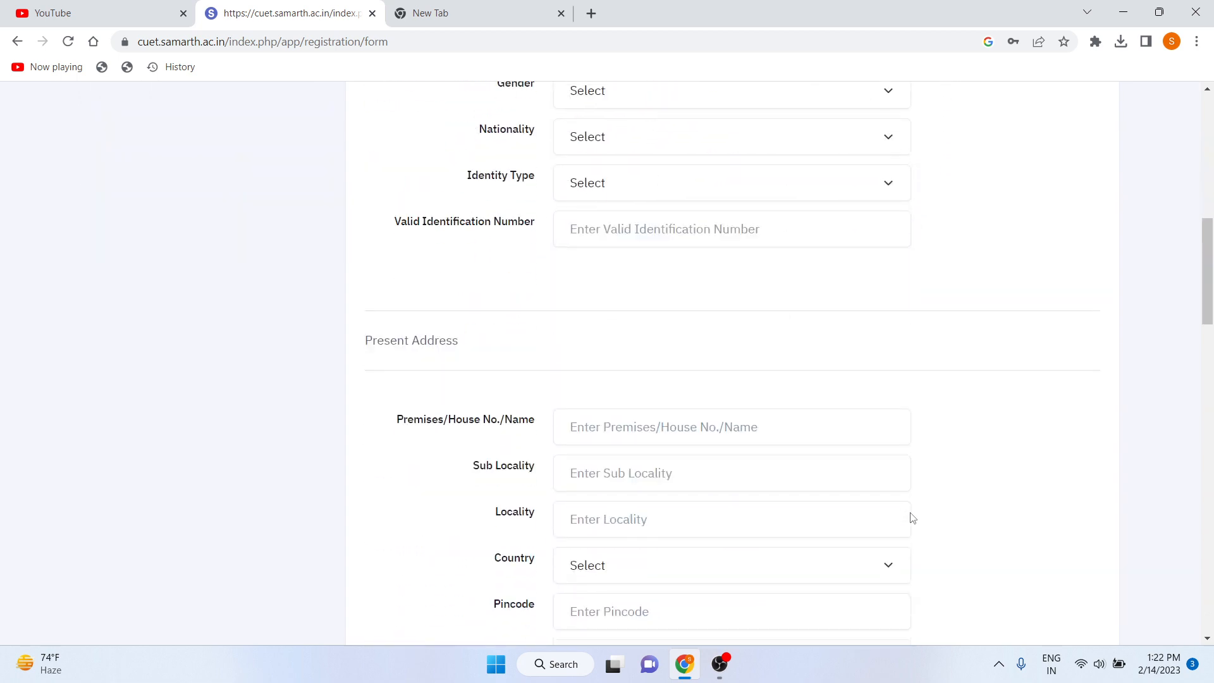
scroll(911, 512, "up", 1)
scroll(911, 513, "up", 10)
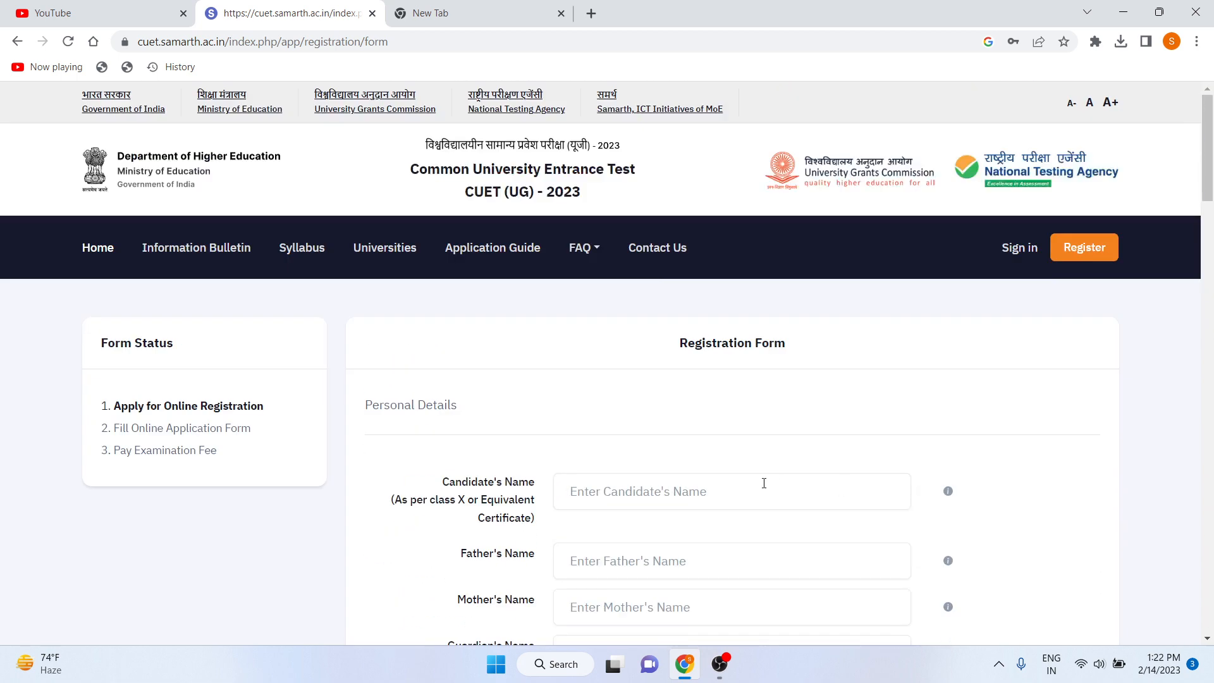
left_click(764, 485)
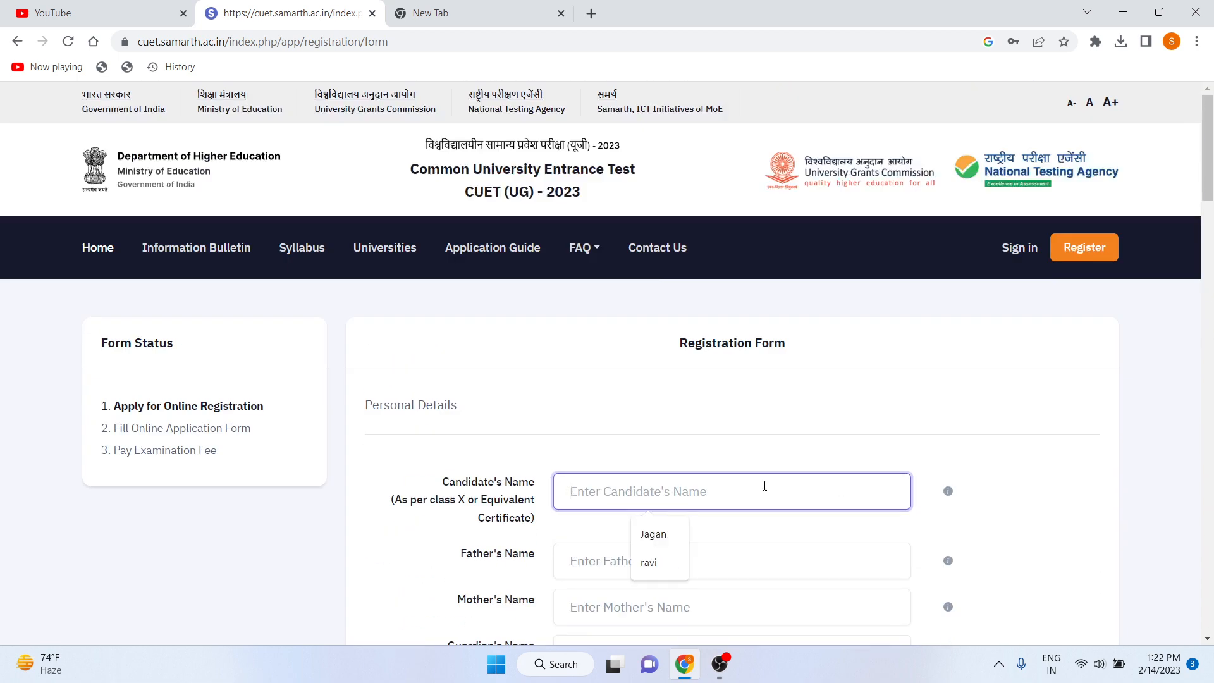
type("ravi")
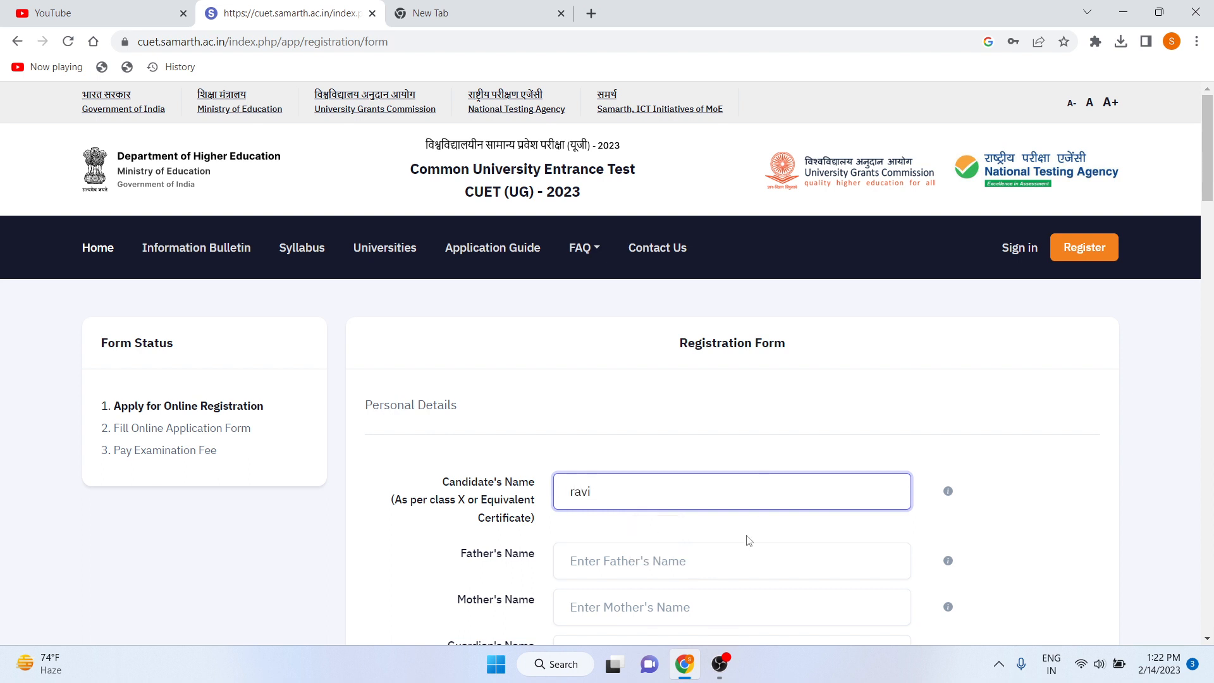
scroll(748, 540, "down", 2)
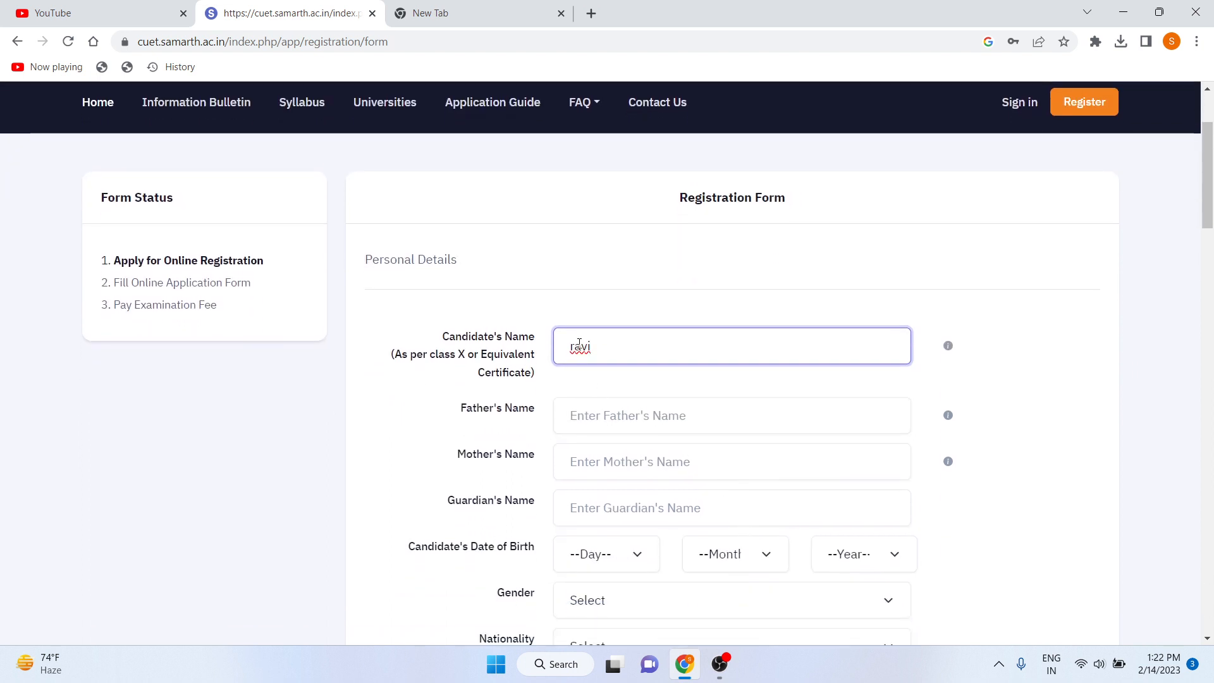
left_click(576, 346)
key("BackSpace")
key("Caps_Lock")
type("R")
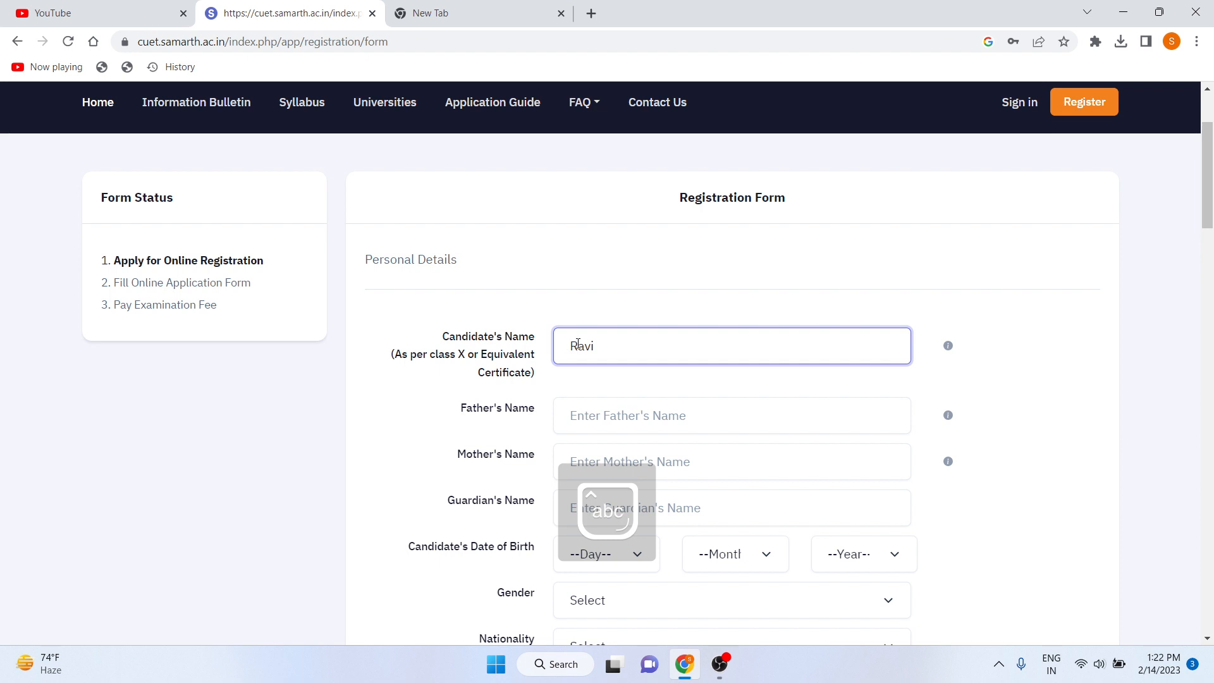
- Fill the father's and mother's names from saved suggestions with capitalised initials
left_click(598, 417)
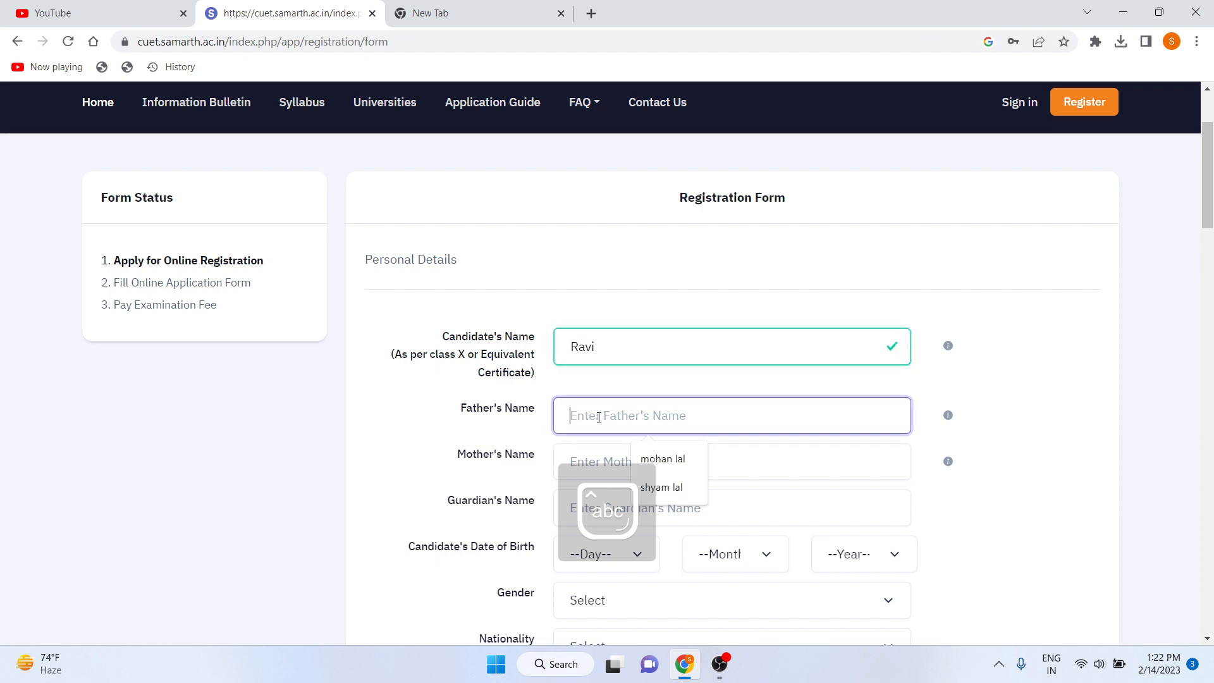
left_click(661, 488)
left_click(575, 415)
key("BackSpace")
type("S")
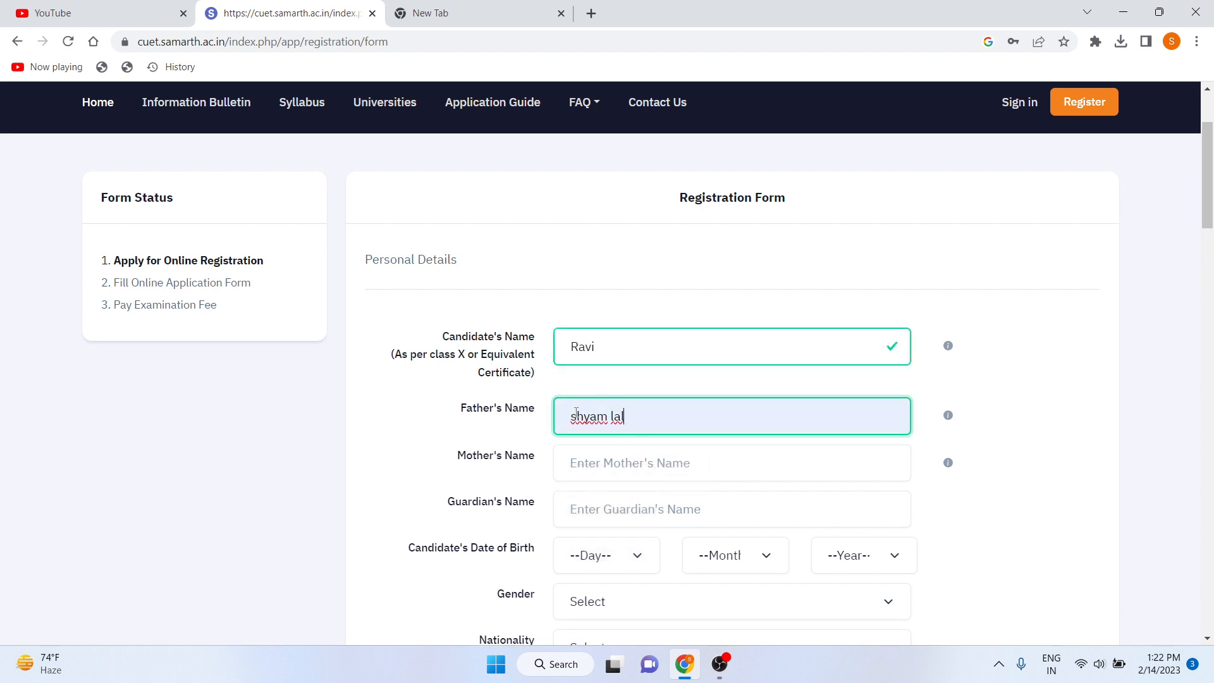
key("Caps_Lock")
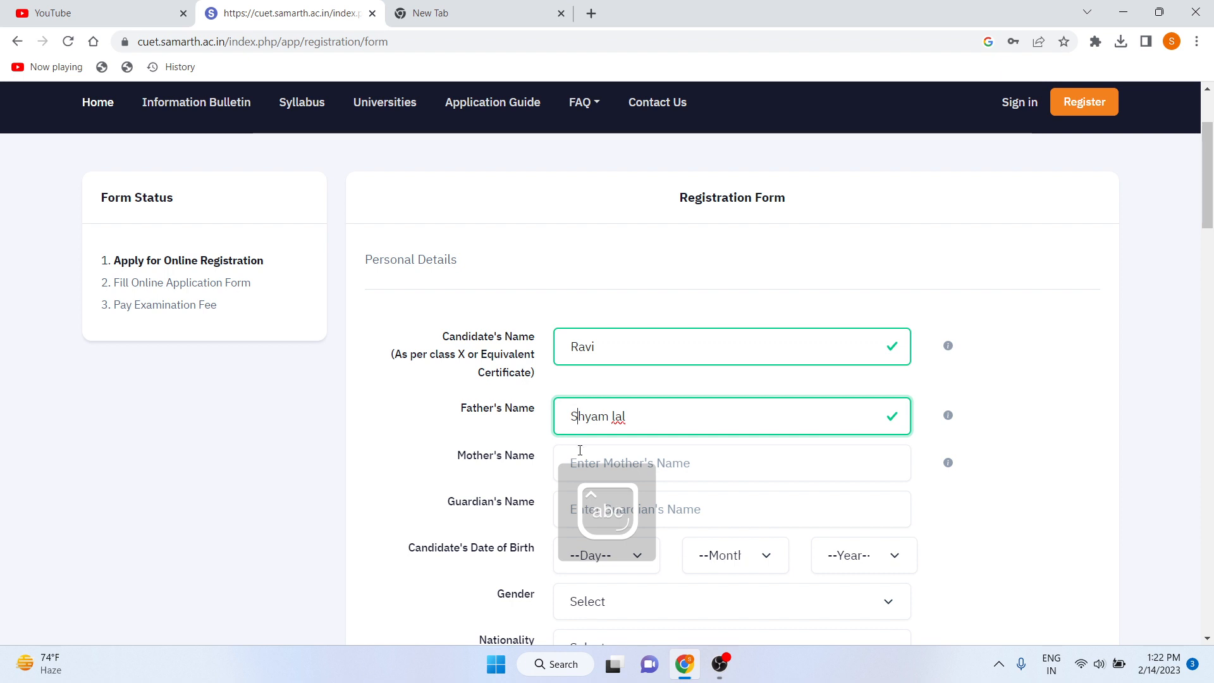
left_click(580, 450)
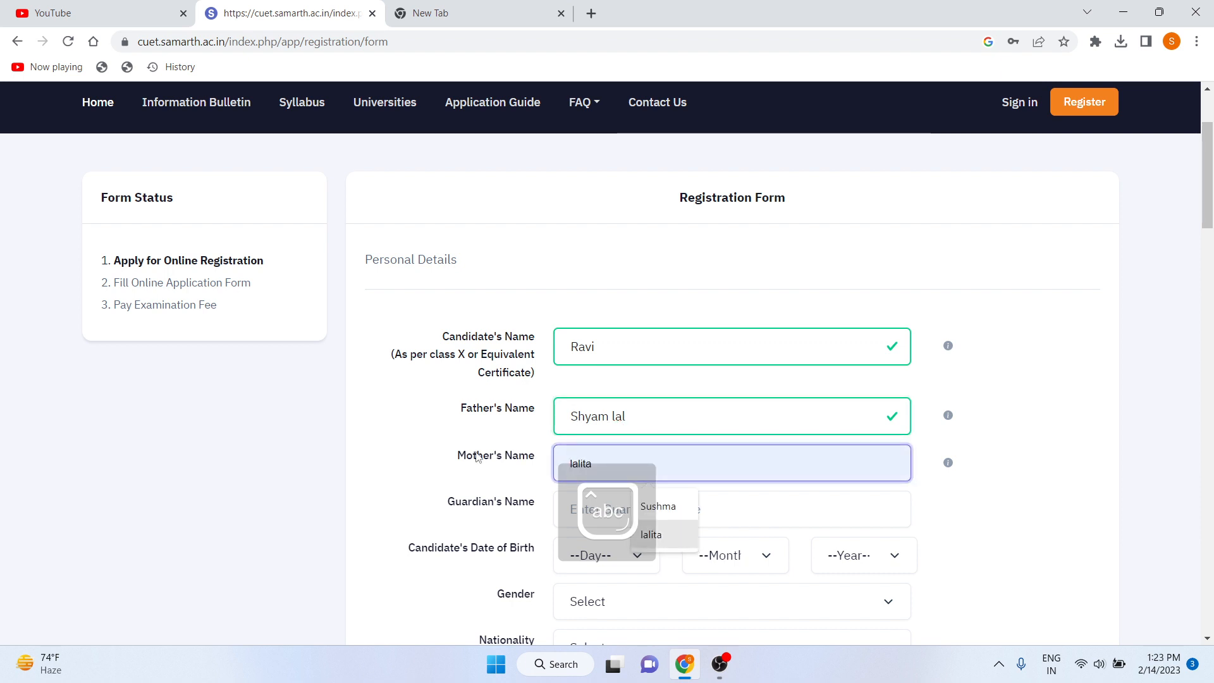
left_click(683, 534)
left_click(574, 463)
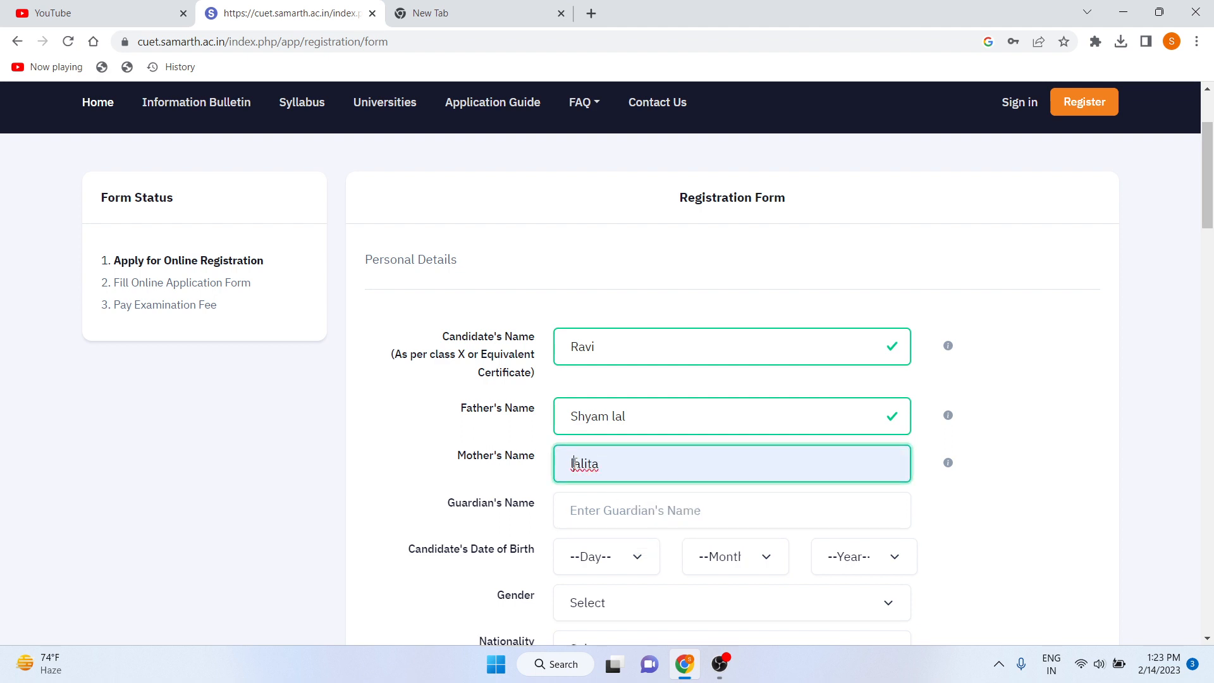
key("BackSpace")
key("Caps_Lock")
type("L")
key("Caps_Lock")
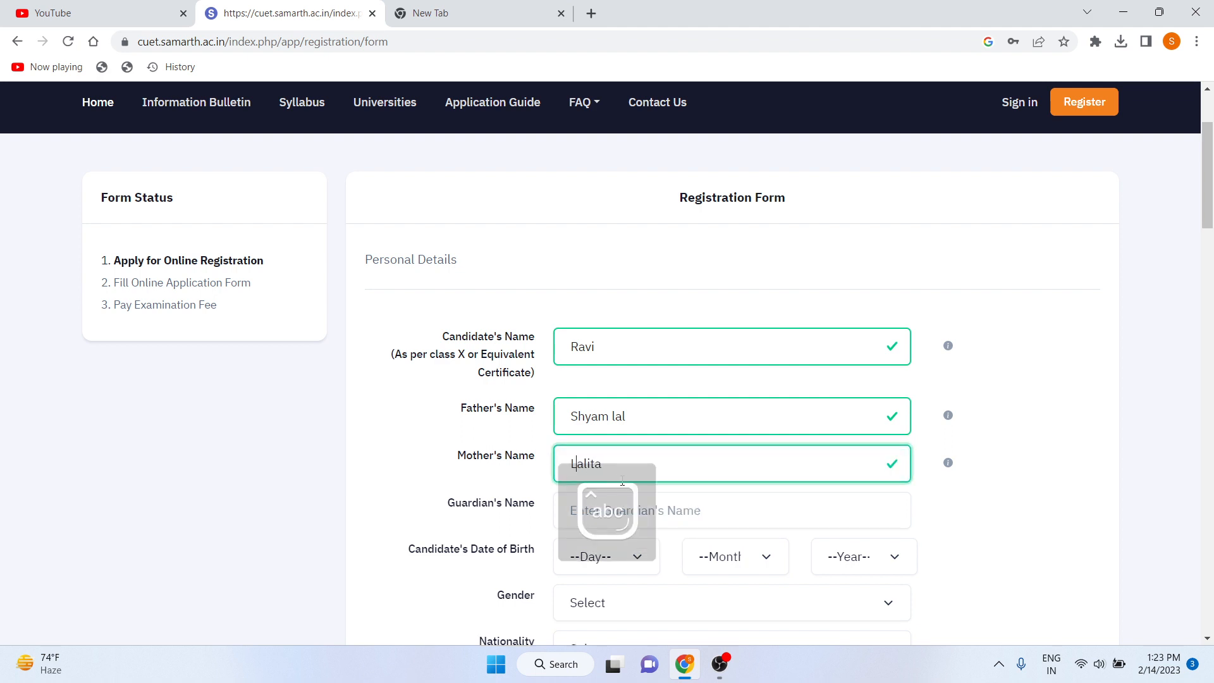
left_click(709, 510)
- Set the date of birth to 11 March 2002
scroll(709, 510, "down", 4)
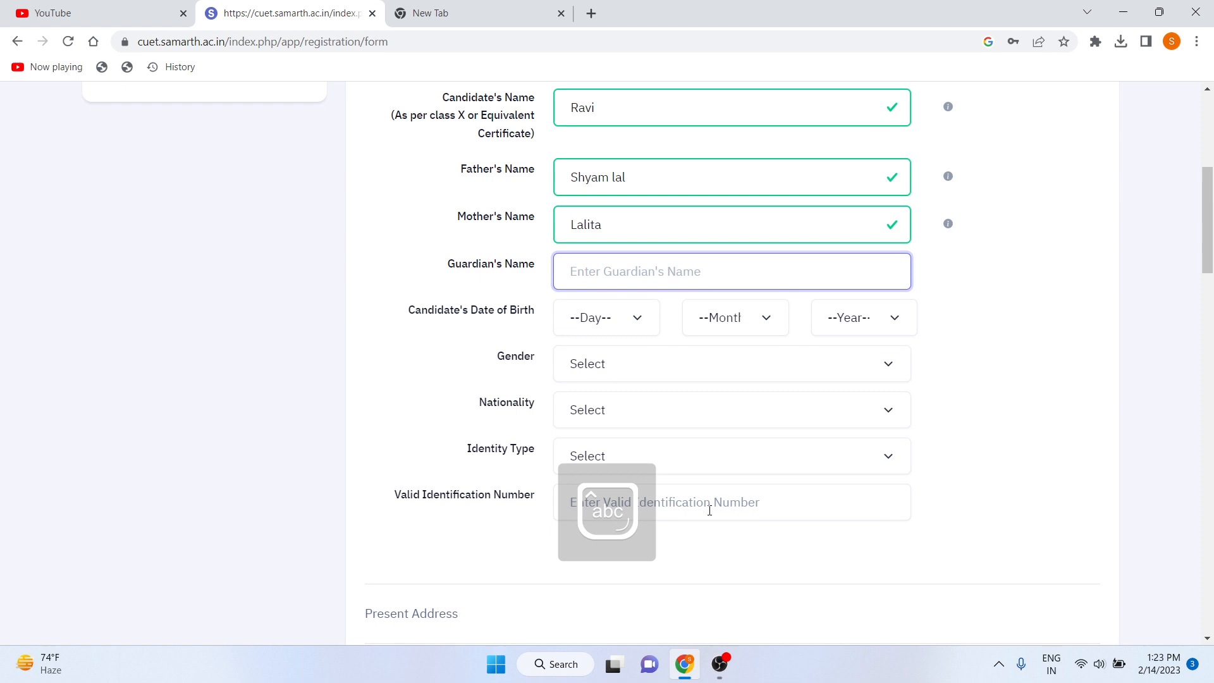
left_click(598, 316)
left_click(625, 544)
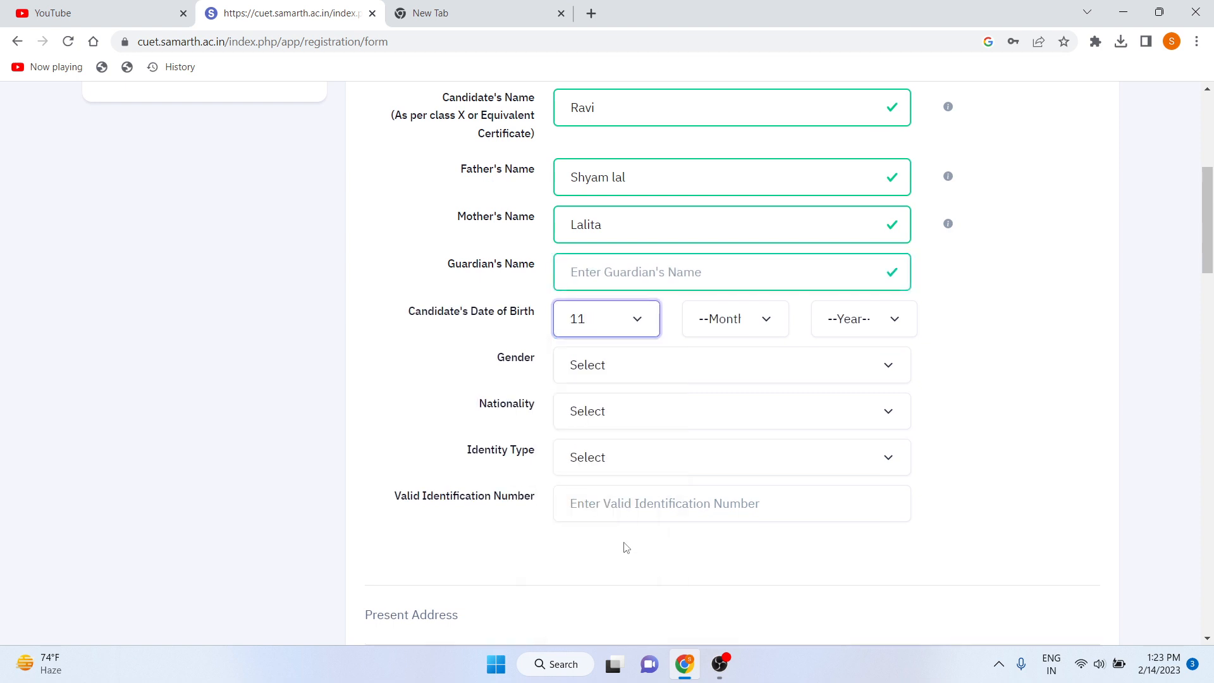
left_click(728, 318)
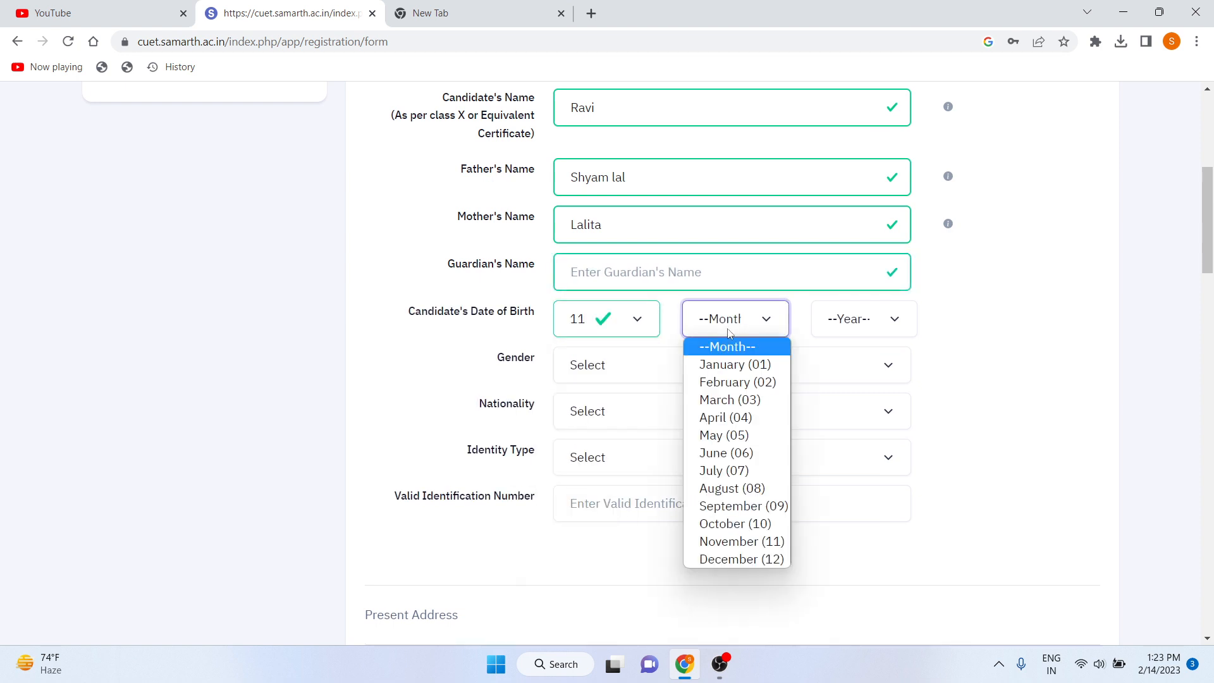
left_click(726, 400)
left_click(880, 323)
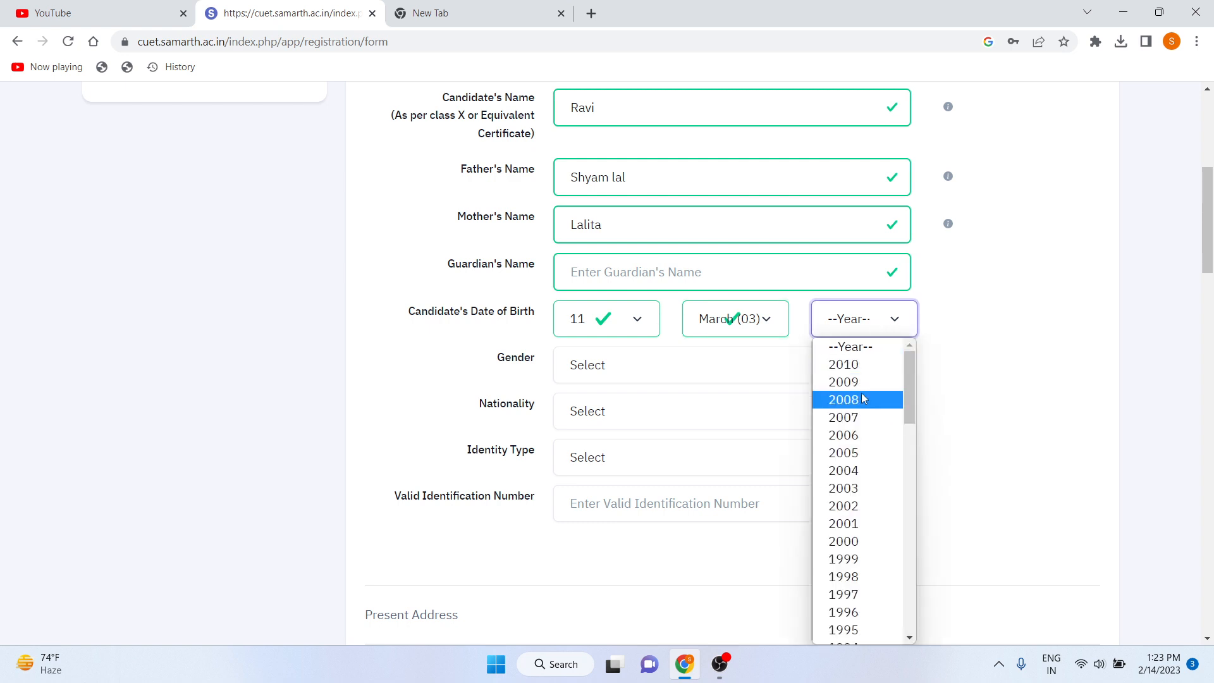
left_click(863, 505)
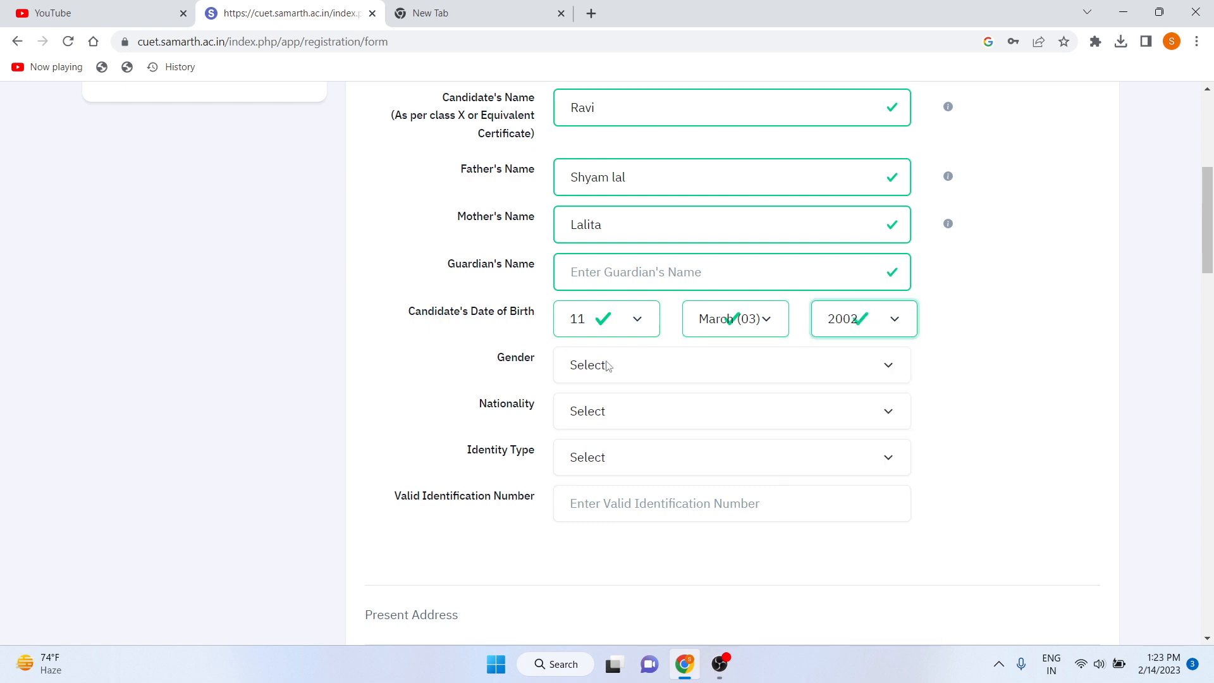
- Set gender to Male, nationality to Indian and identity type to School ID Card
left_click(628, 373)
left_click(607, 410)
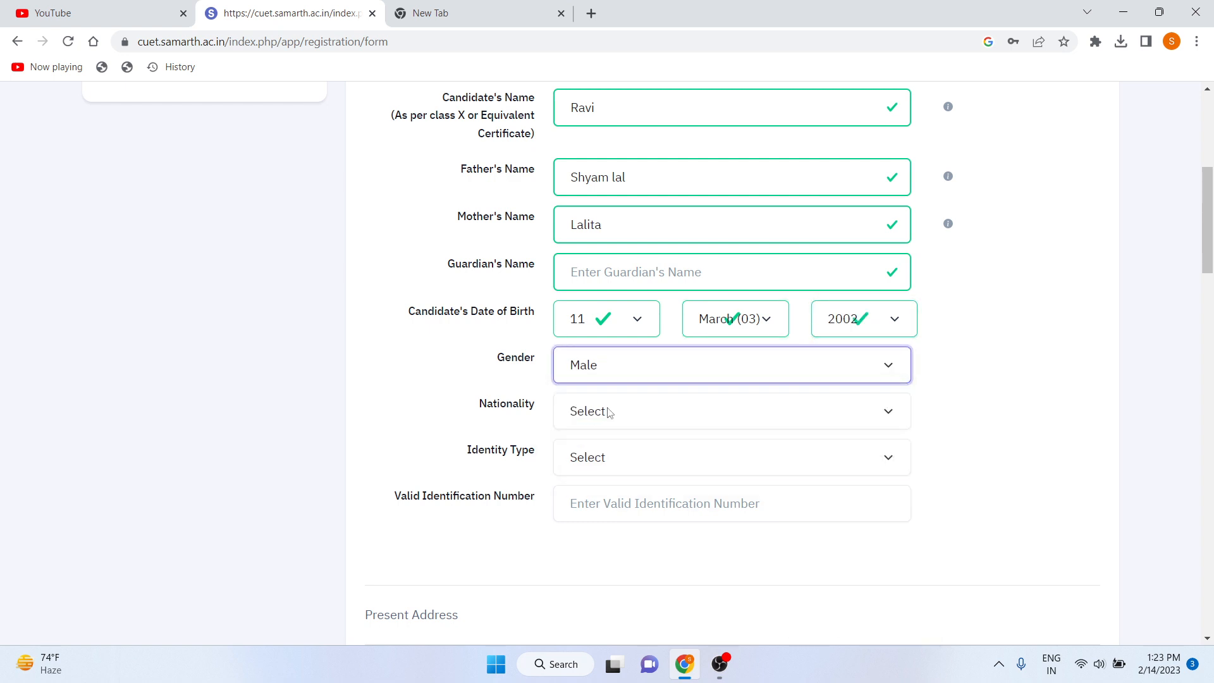
left_click(631, 414)
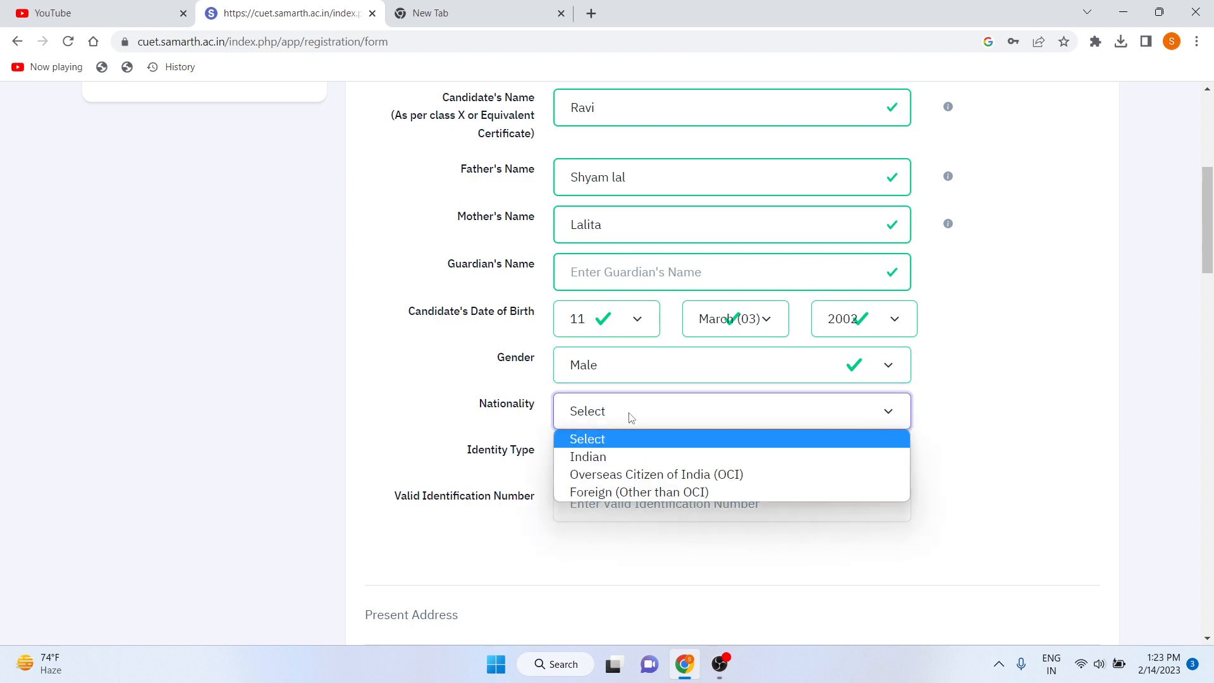
left_click(610, 457)
left_click(611, 457)
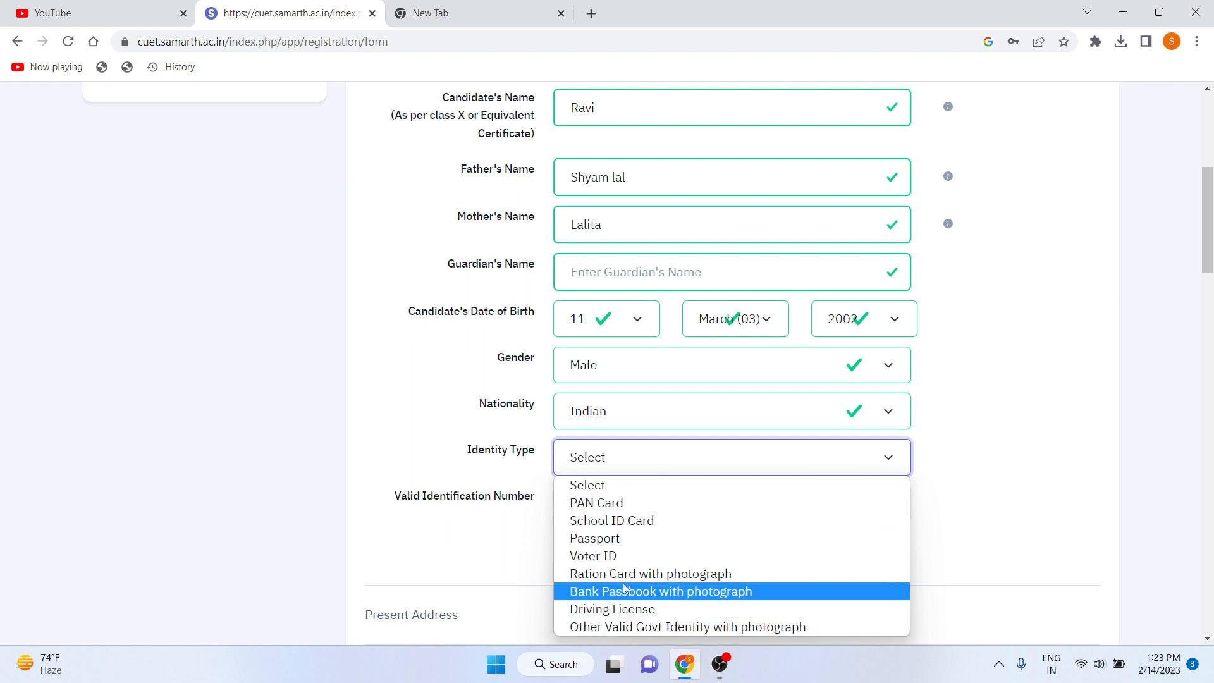
left_click(620, 519)
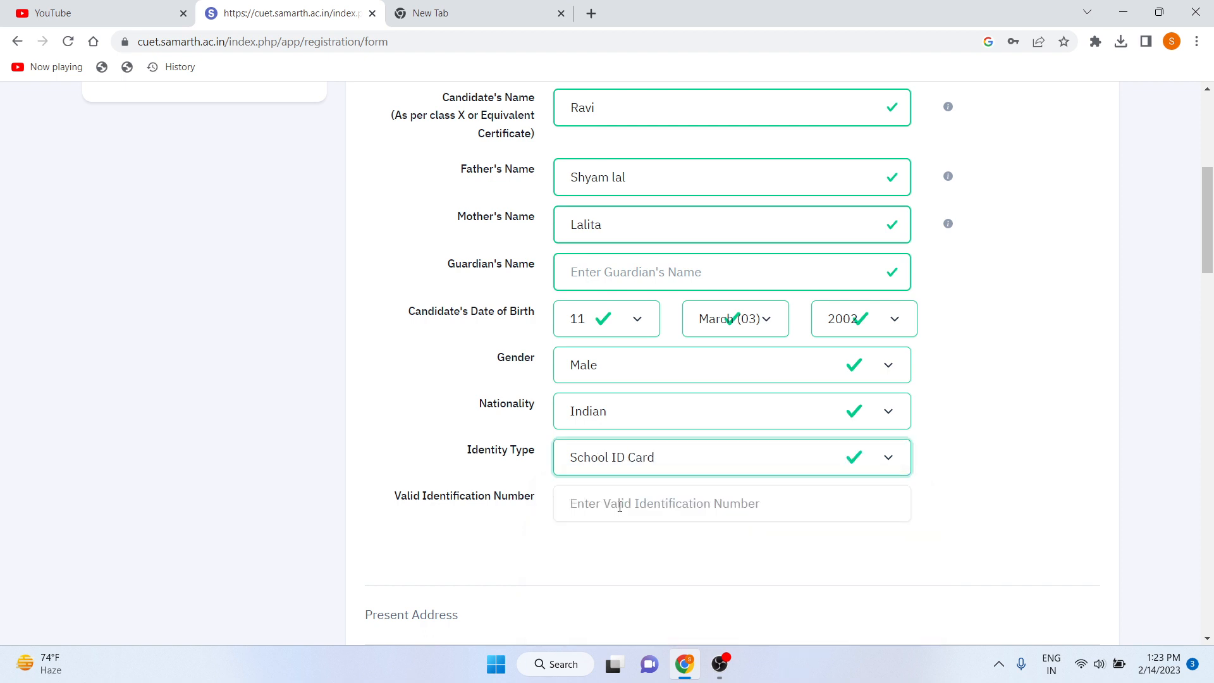
- Fill in the School ID Card number from a saved suggestion, correcting its first digit
left_click(620, 506)
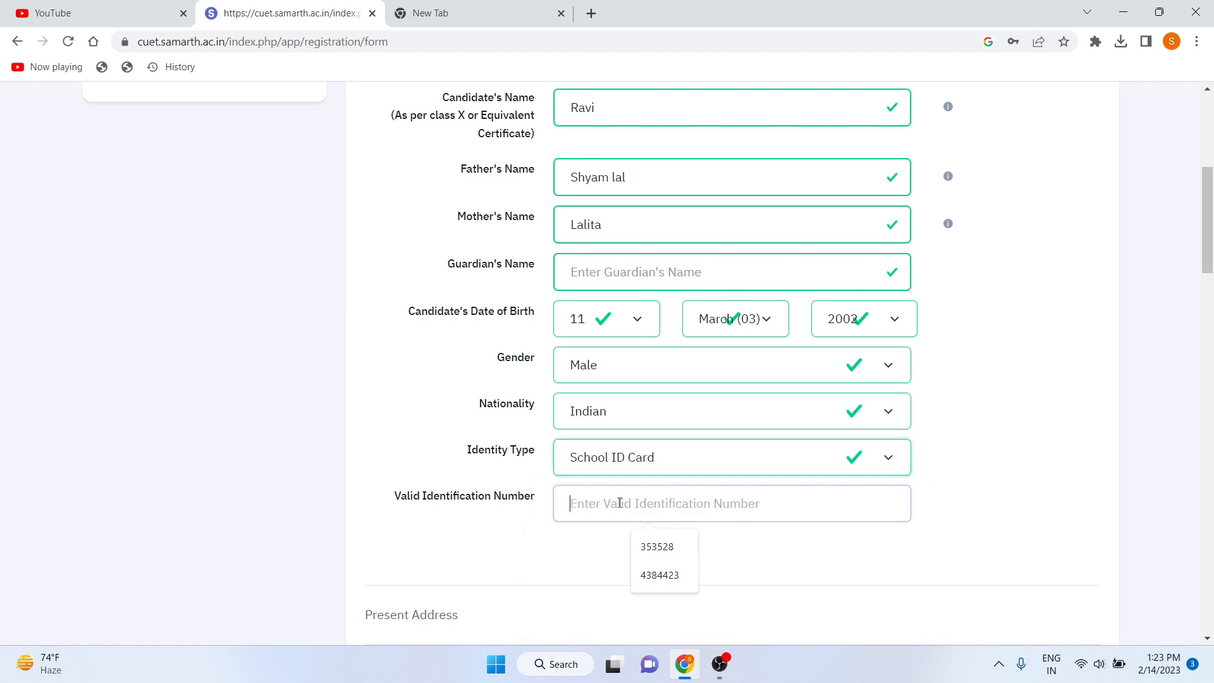
left_click(658, 575)
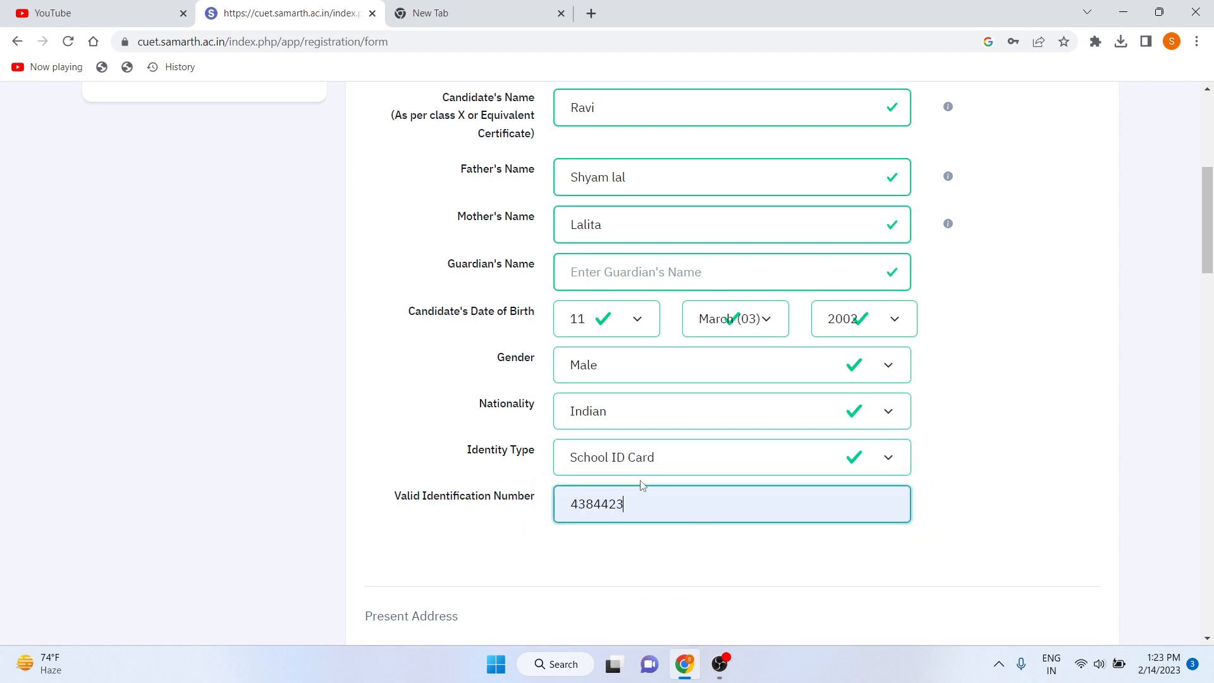
left_click(574, 503)
key("BackSpace")
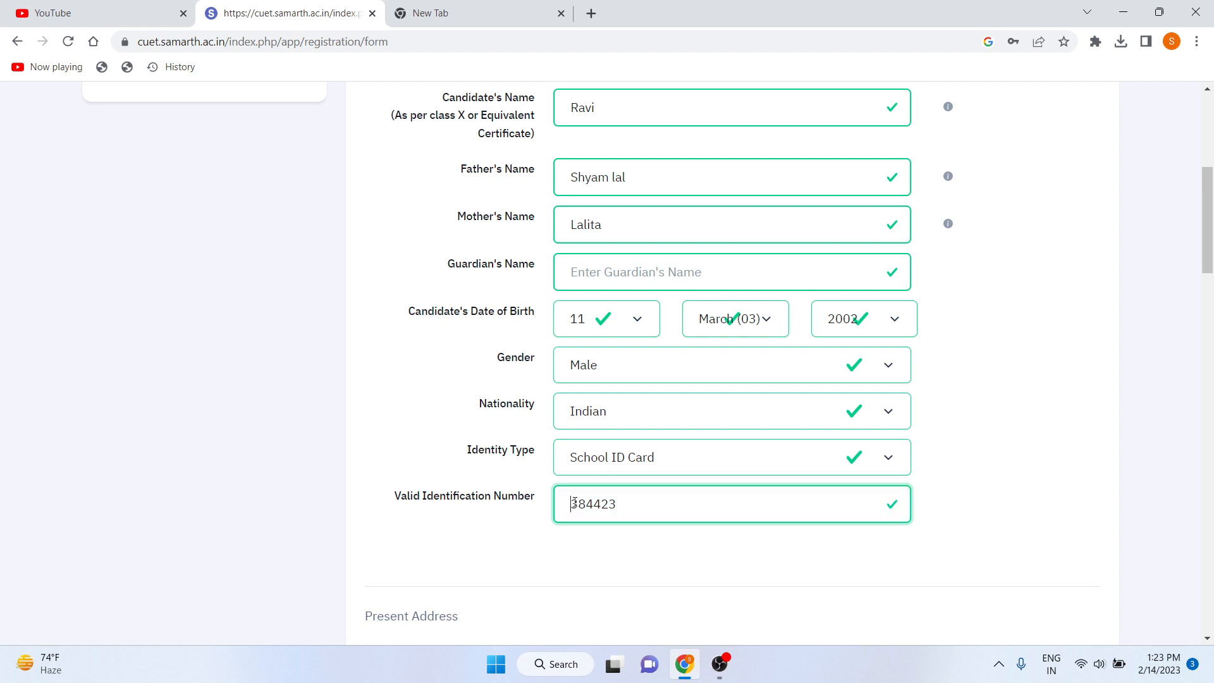
type("5")
scroll(706, 488, "down", 5)
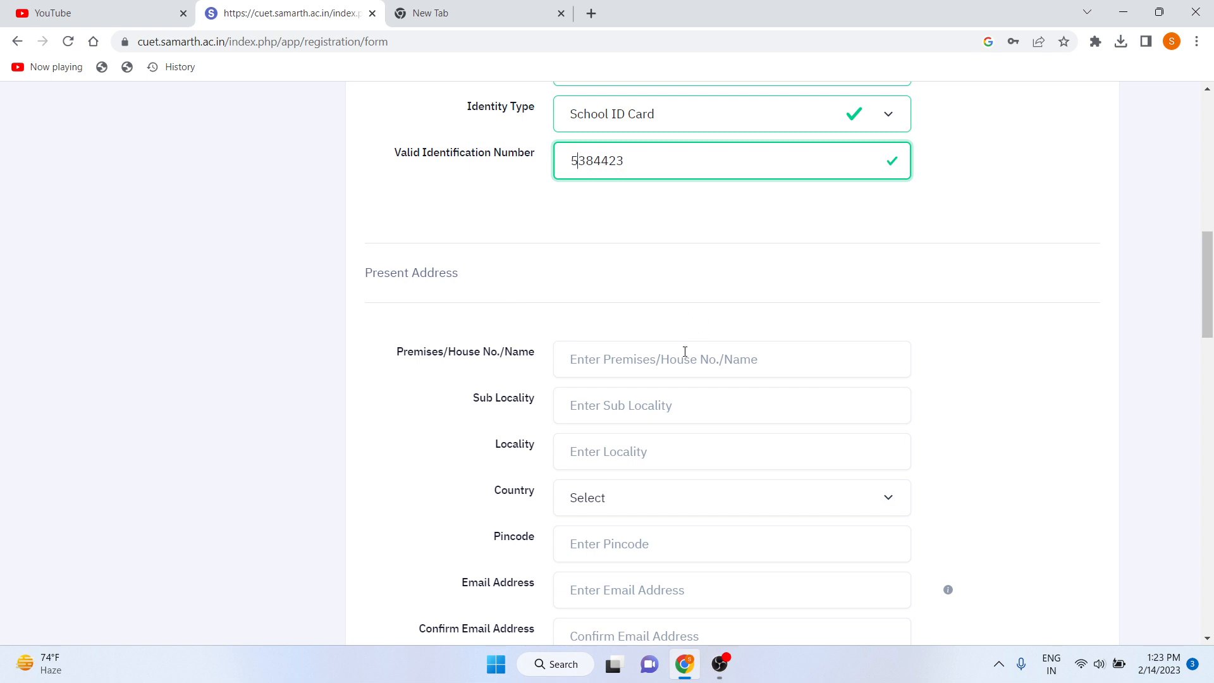
- Fill the present address house number, sub locality and locality from saved suggestions
left_click(684, 358)
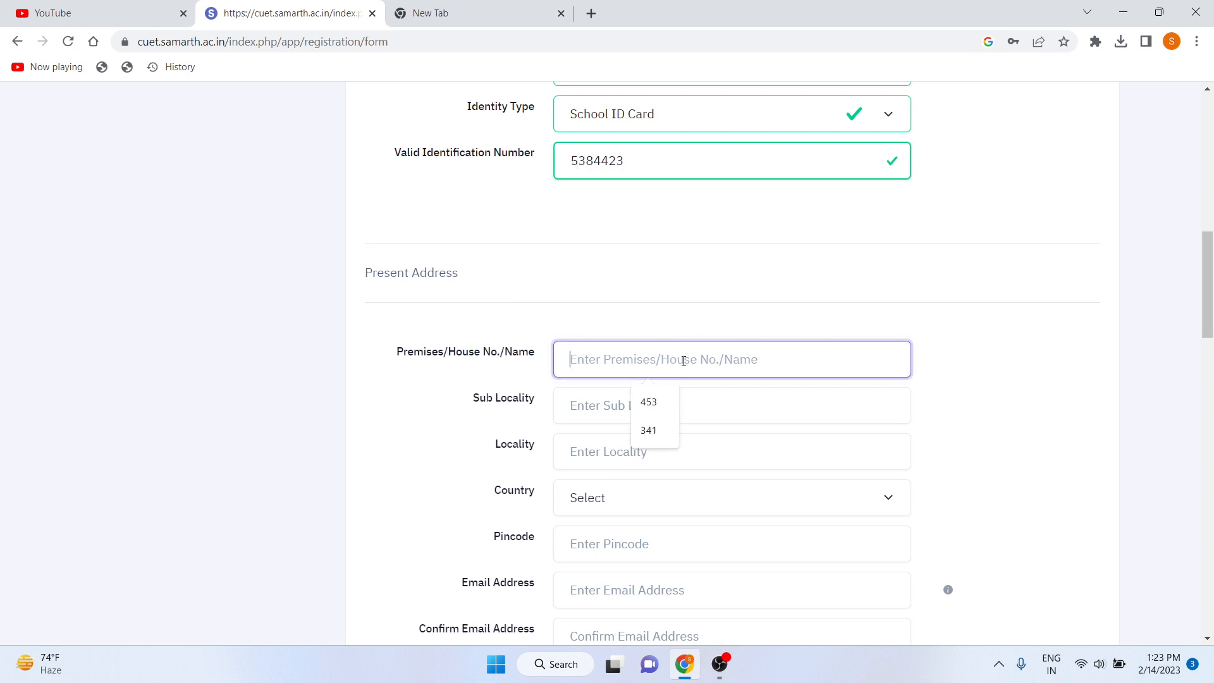
left_click(657, 419)
left_click(658, 419)
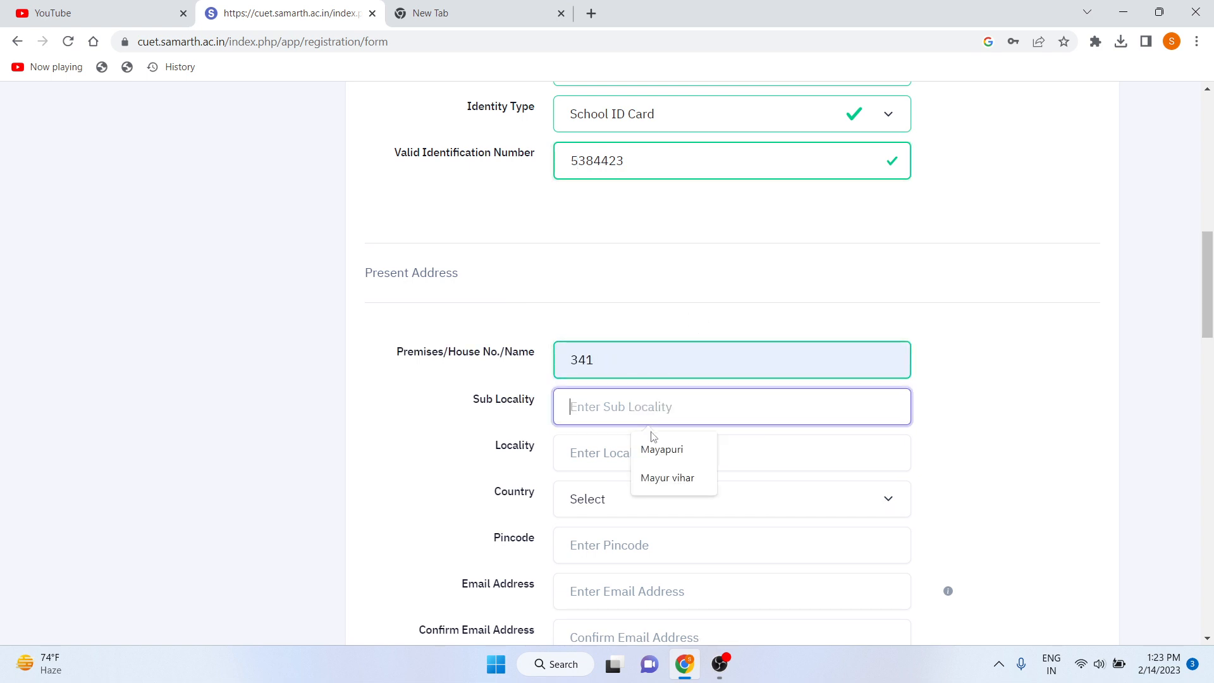
left_click(661, 484)
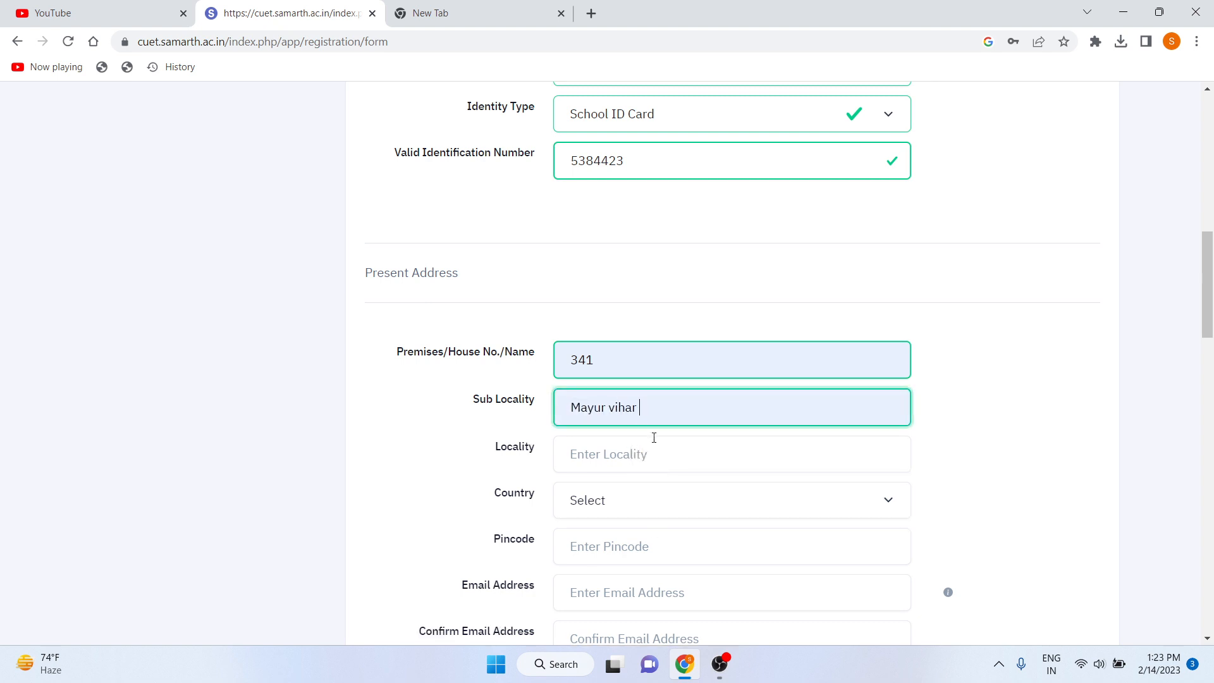
left_click(653, 445)
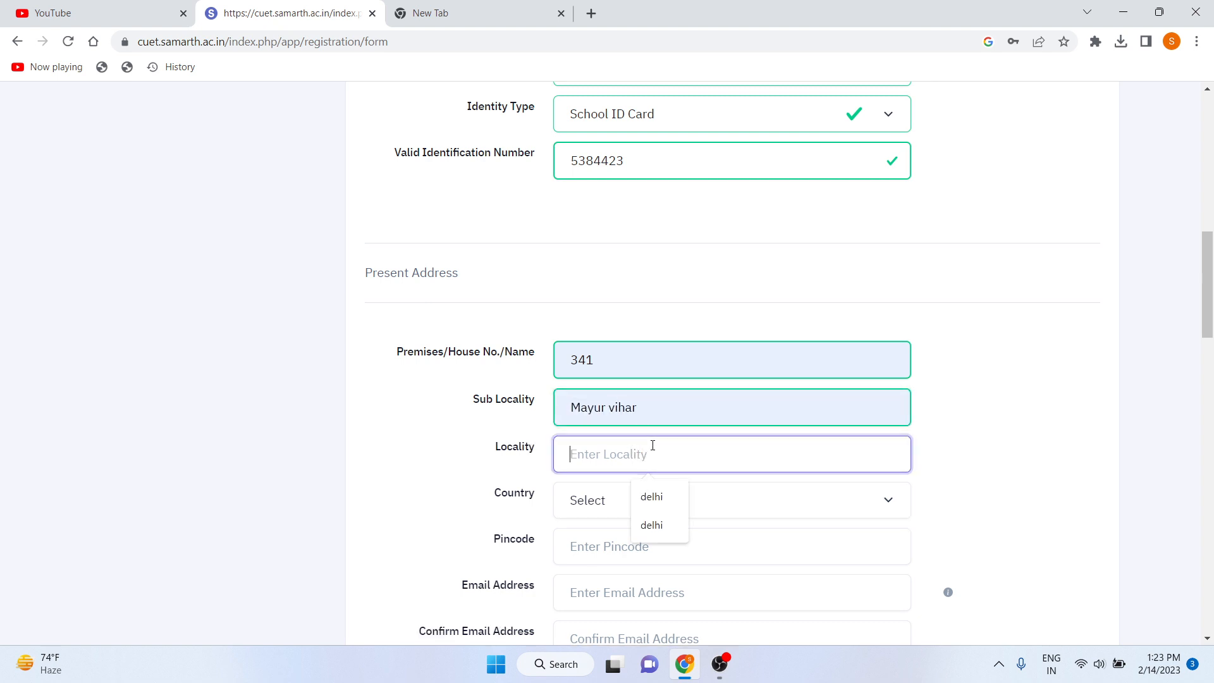
left_click(650, 525)
- Set the present address country to India, state to DELHI and district to NEW DELHI
left_click(641, 513)
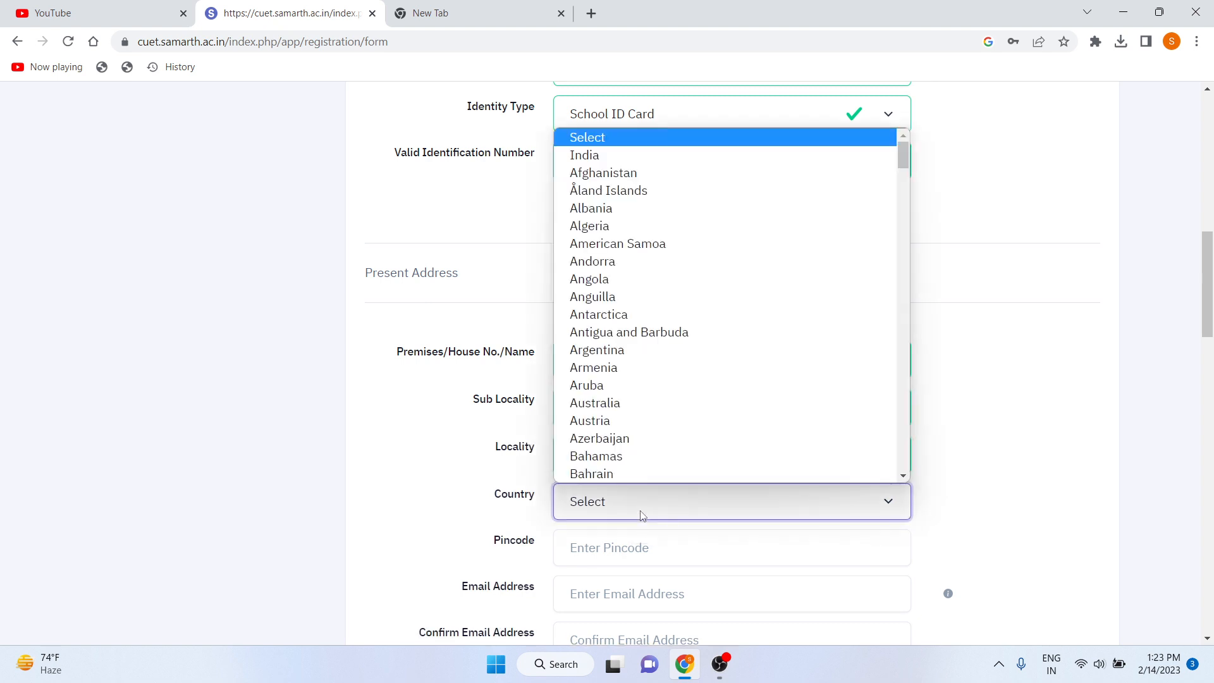
left_click(620, 158)
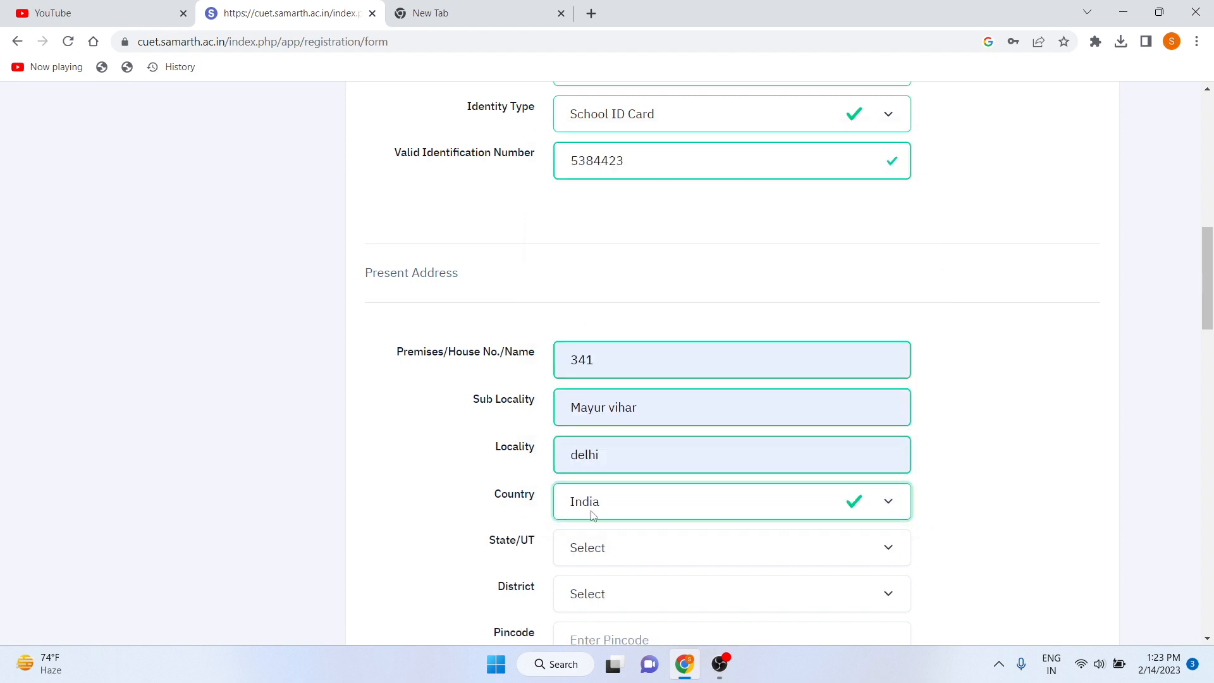
left_click(592, 546)
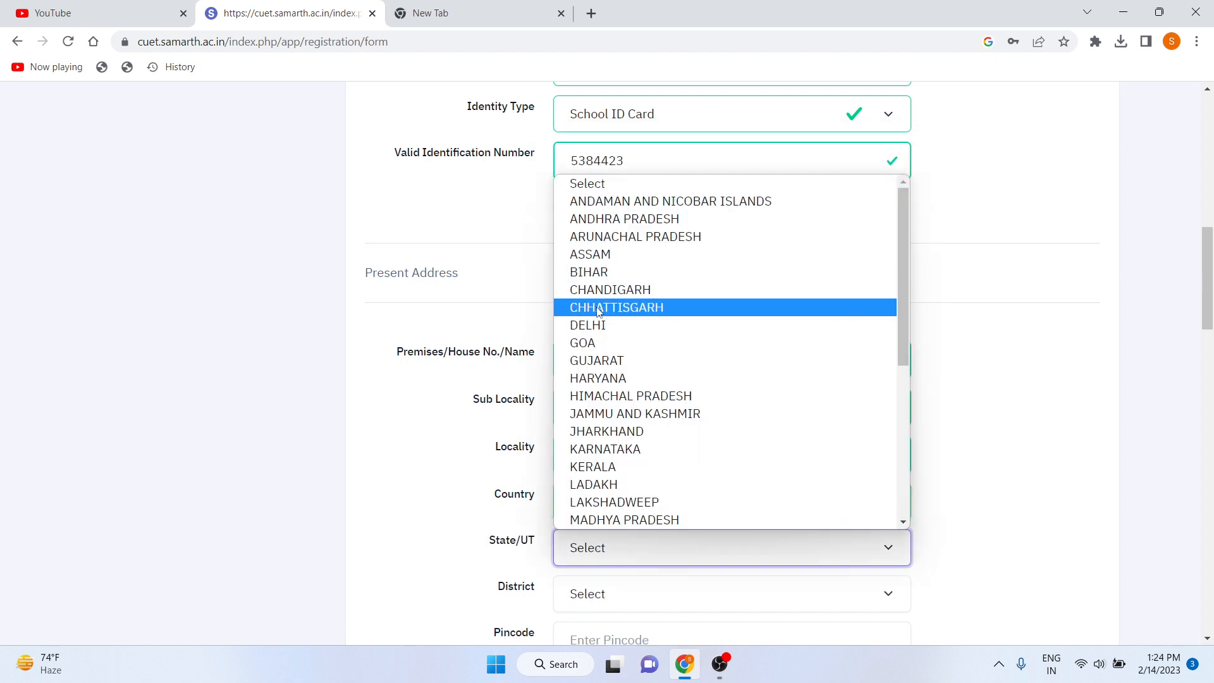
left_click(598, 326)
left_click(613, 595)
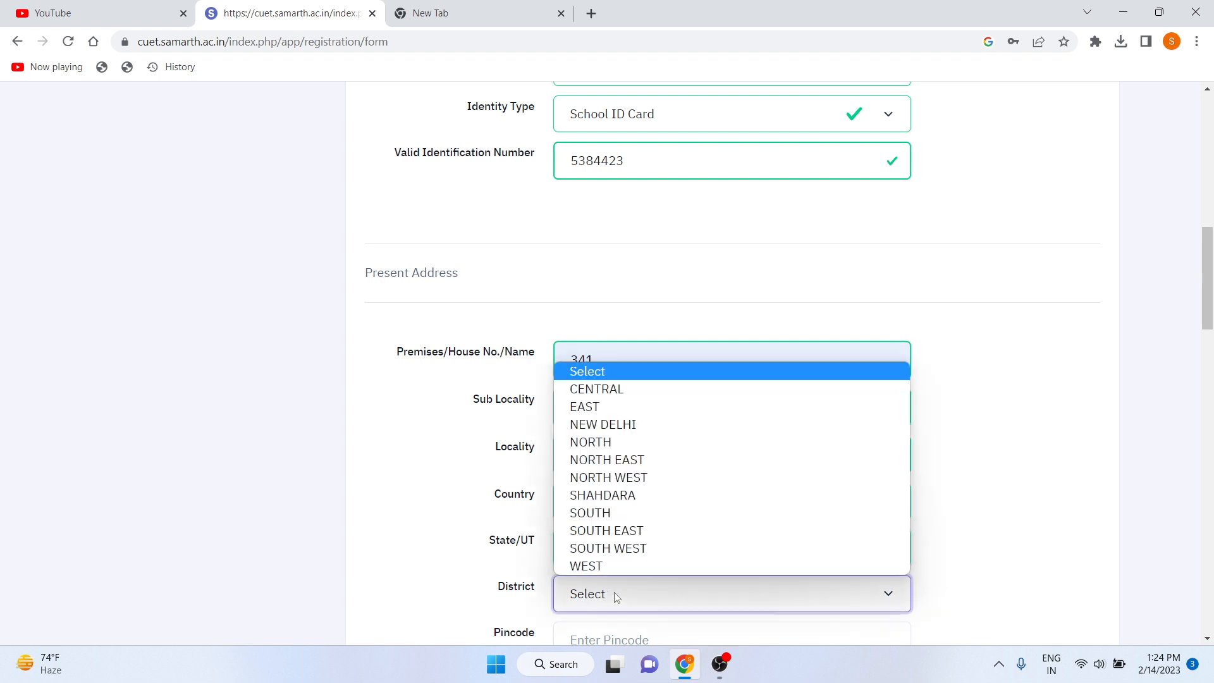
left_click(616, 424)
scroll(604, 445, "down", 4)
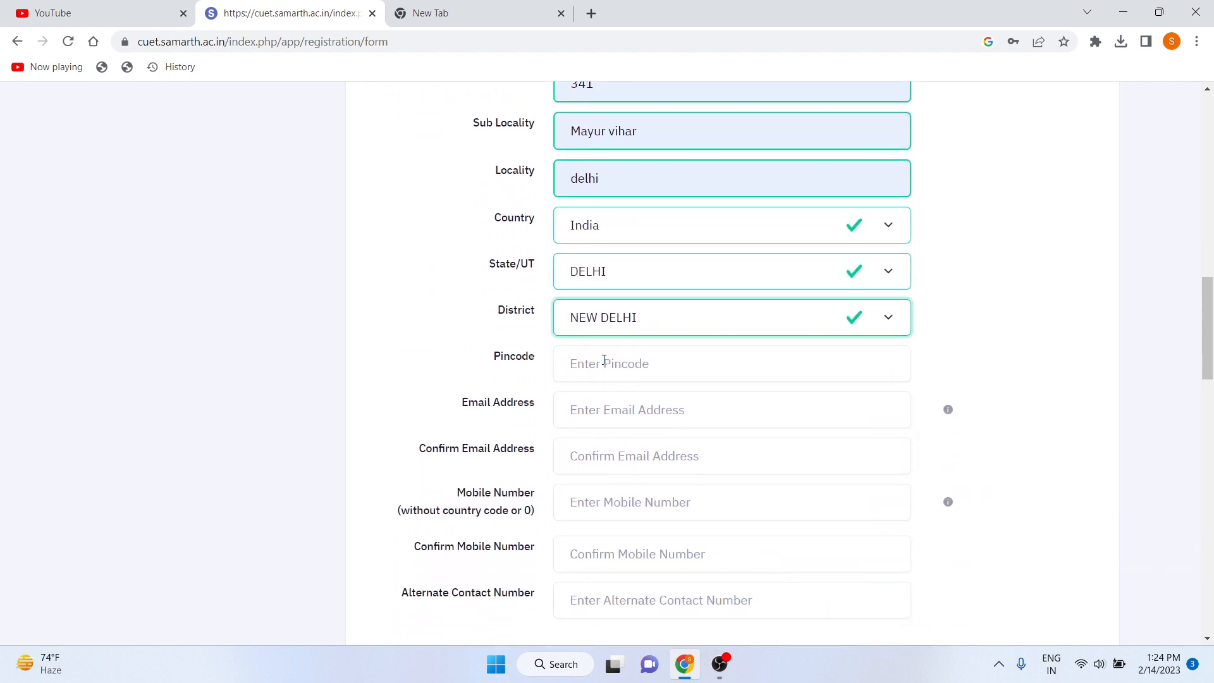
- Enter the pincode and type the candidate's Gmail address
left_click(604, 360)
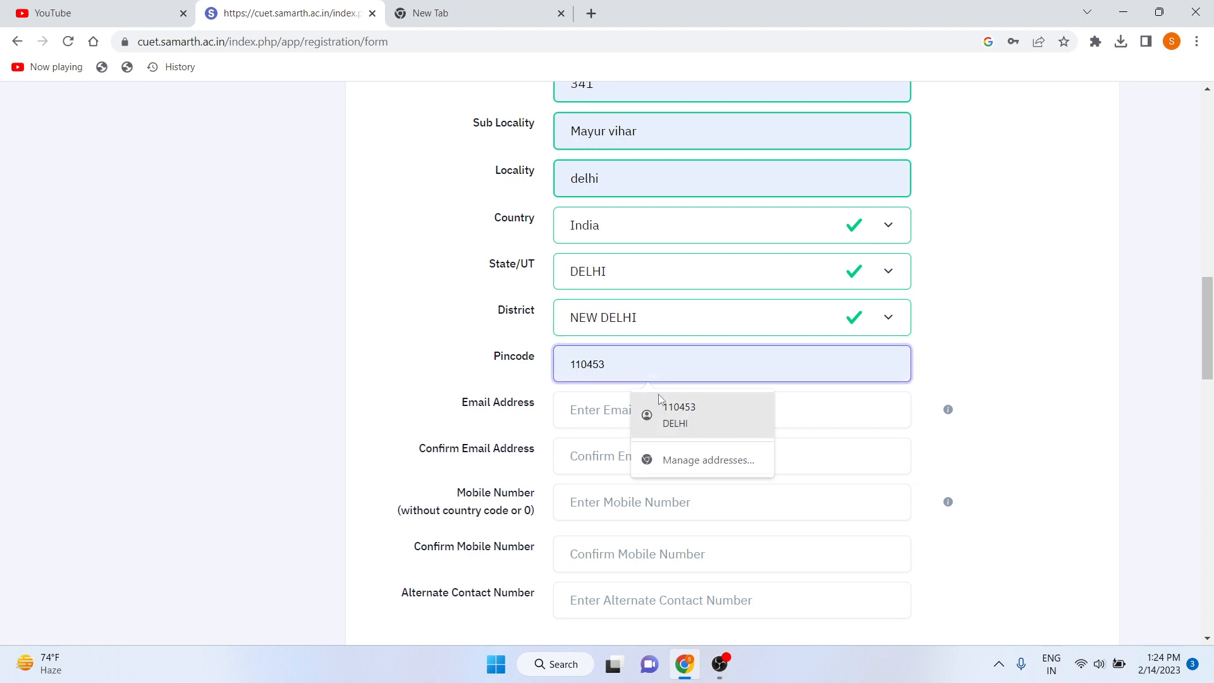
type("11")
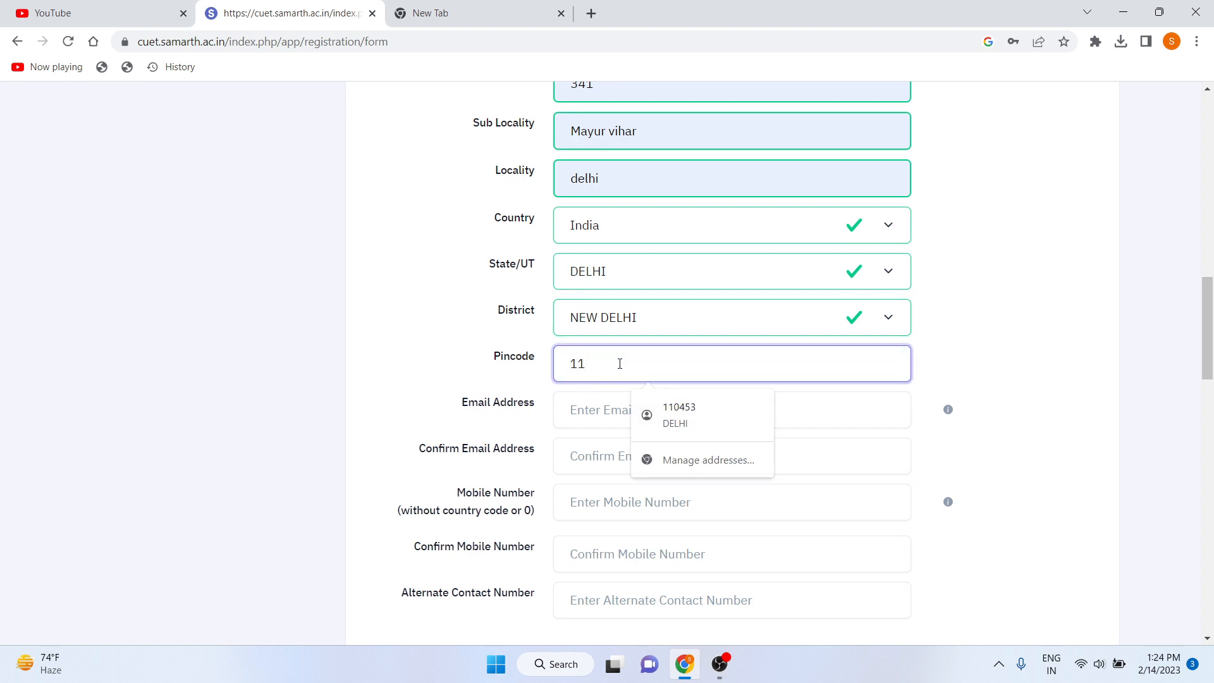
type("0432")
left_click(618, 394)
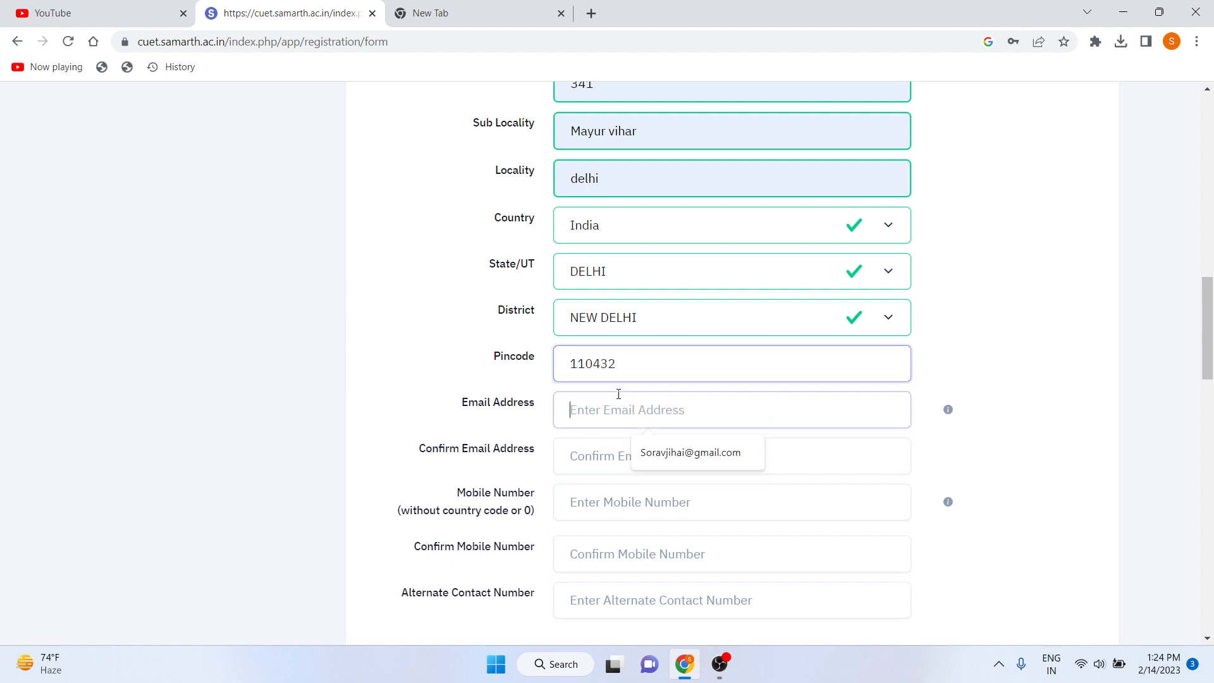
key("Caps_Lock")
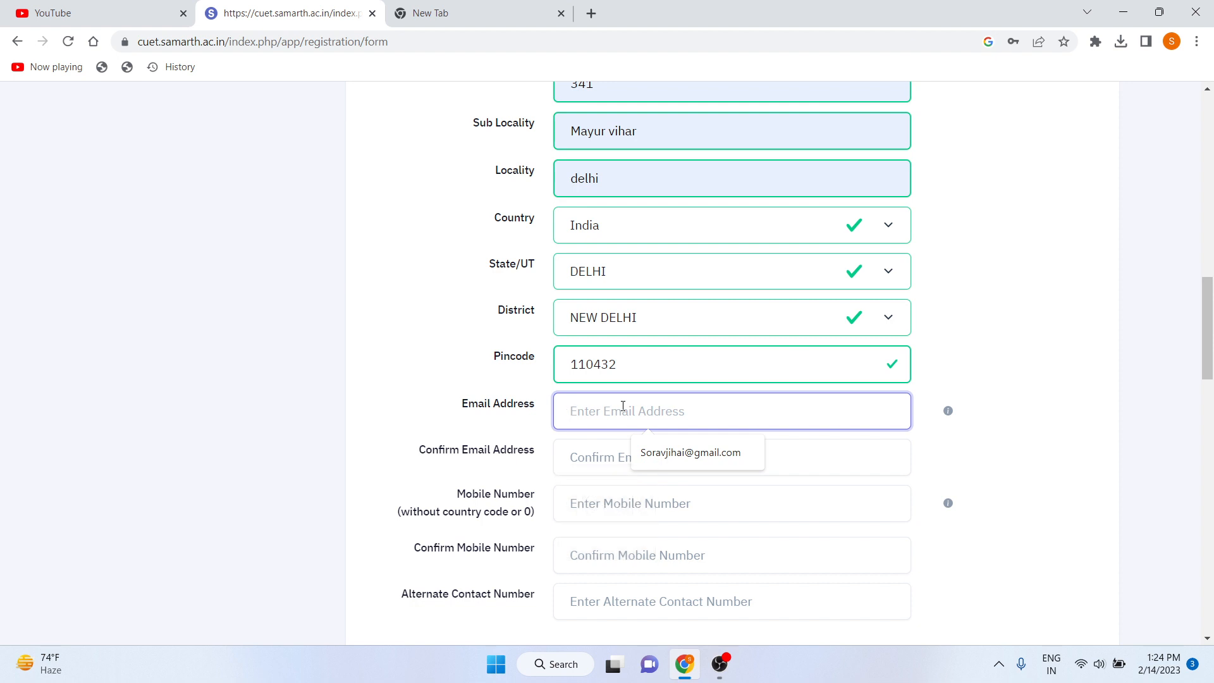
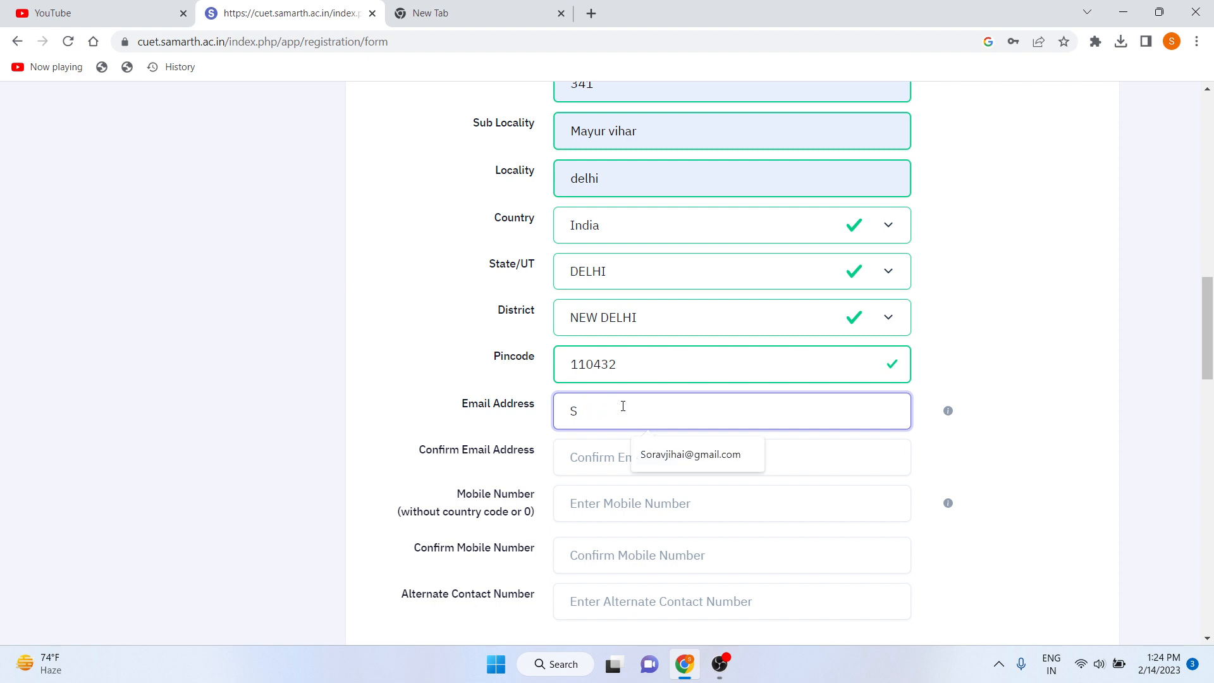
key("Caps_Lock")
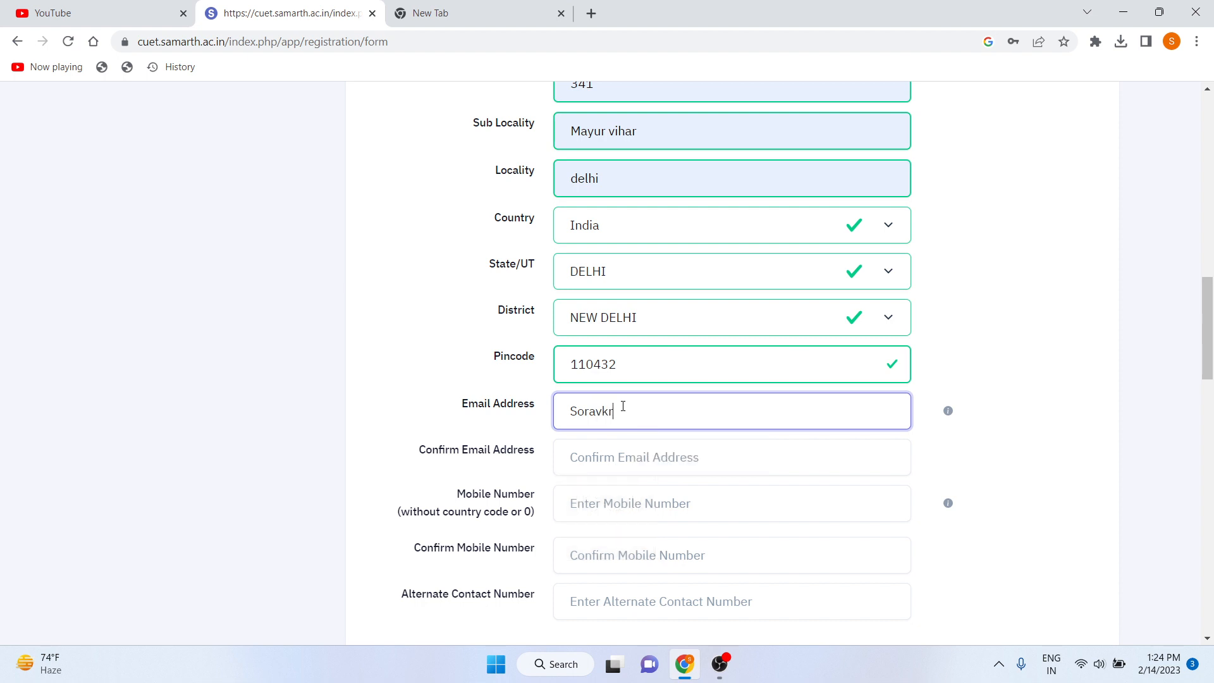
- Copy the e-mail address into the Confirm Email Address field
left_click(621, 455)
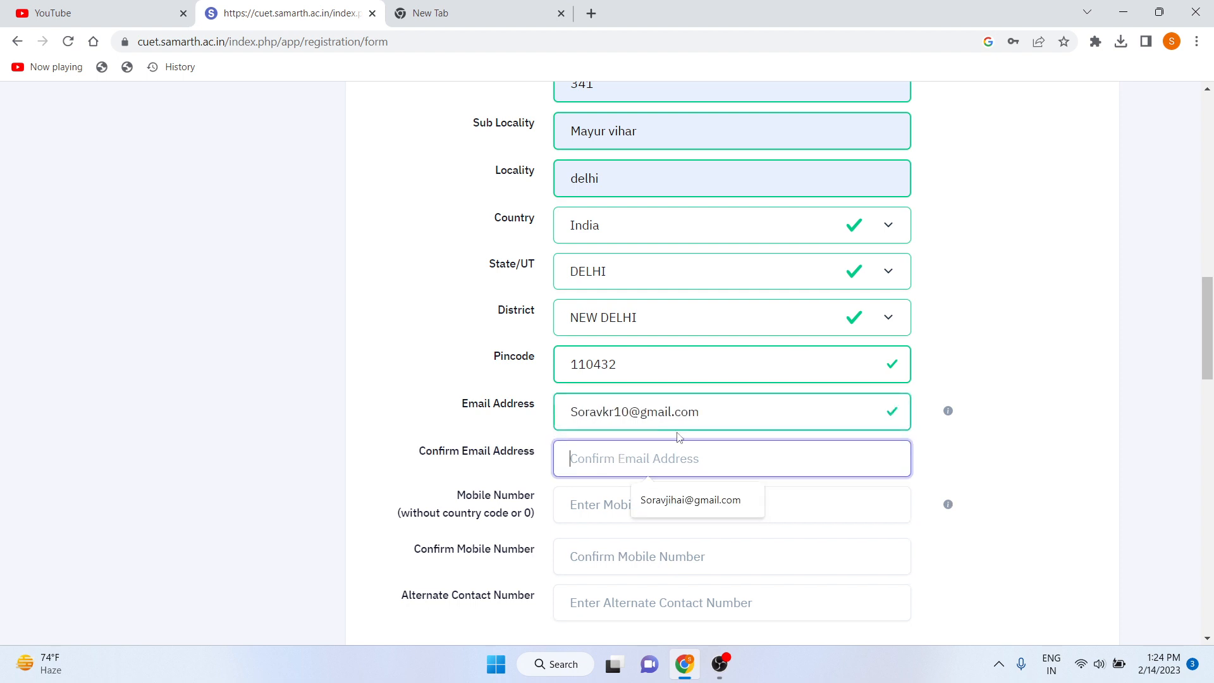
triple_click(715, 411)
key("ctrl+c")
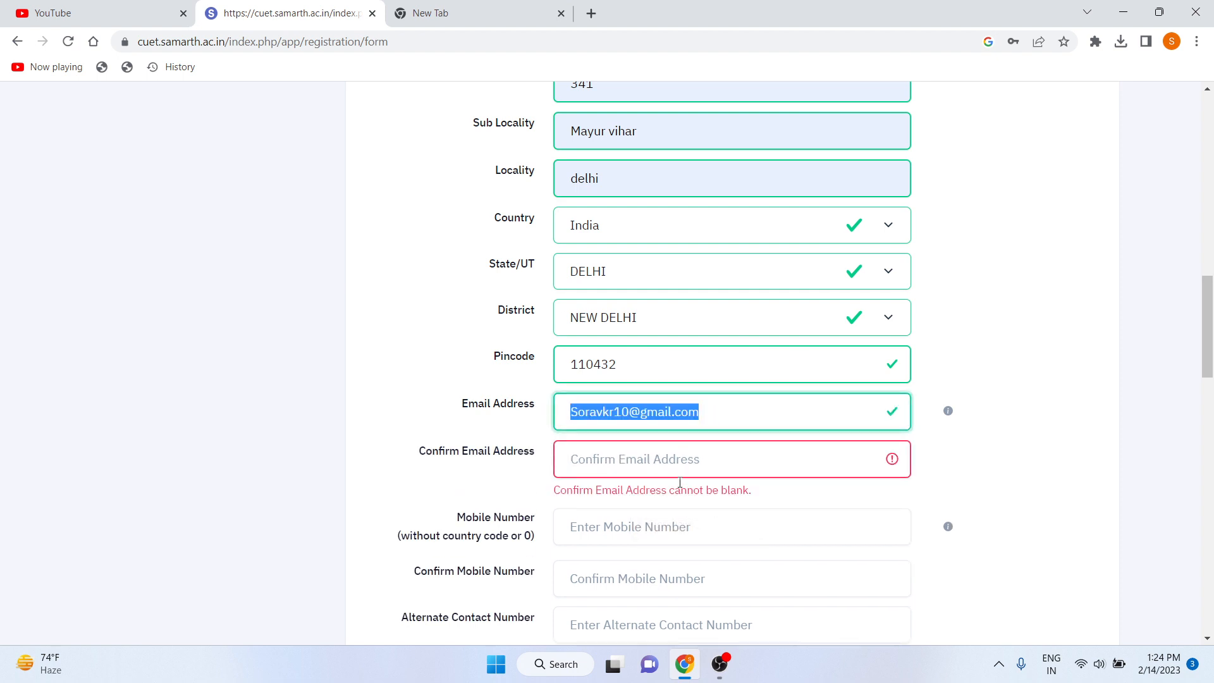
left_click(680, 457)
key("ctrl+v")
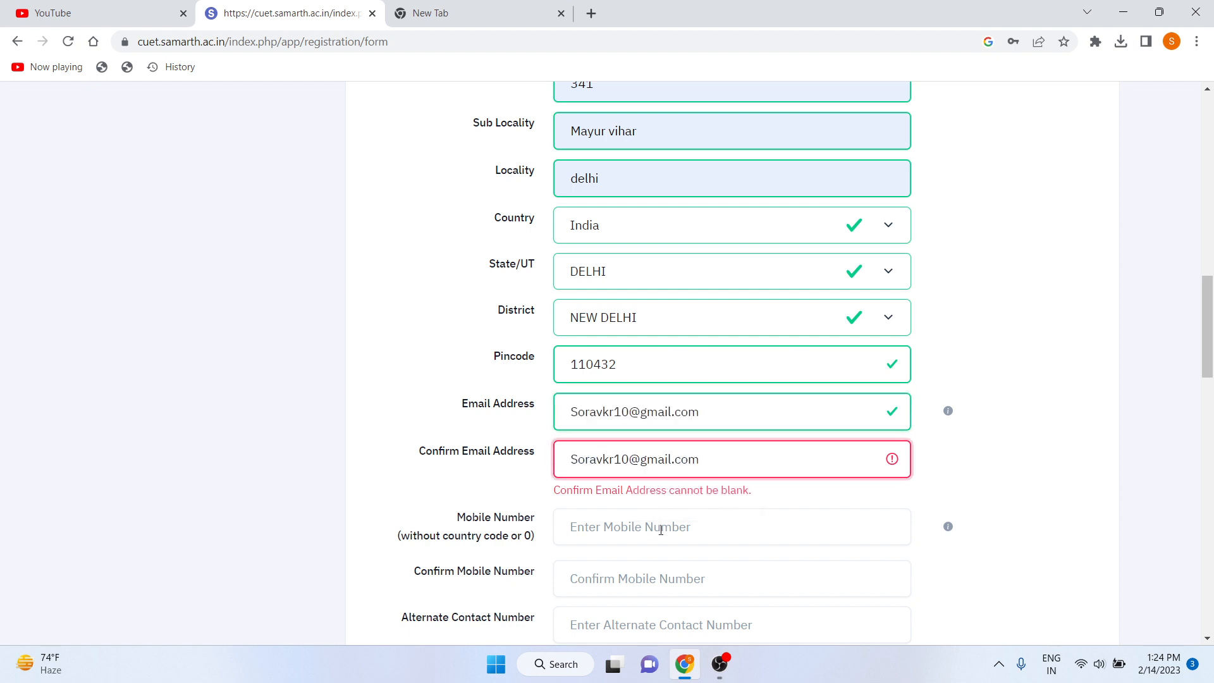
- Fill the mobile number and its confirmation from the saved suggestion
left_click(660, 530)
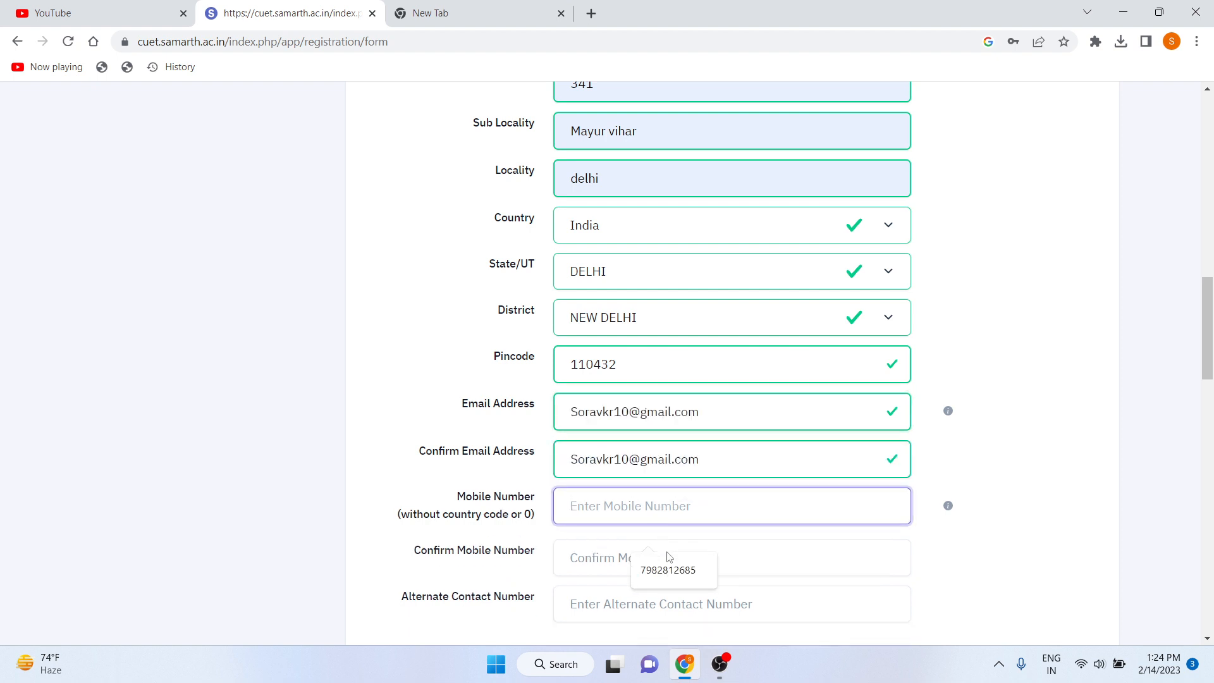
left_click(668, 571)
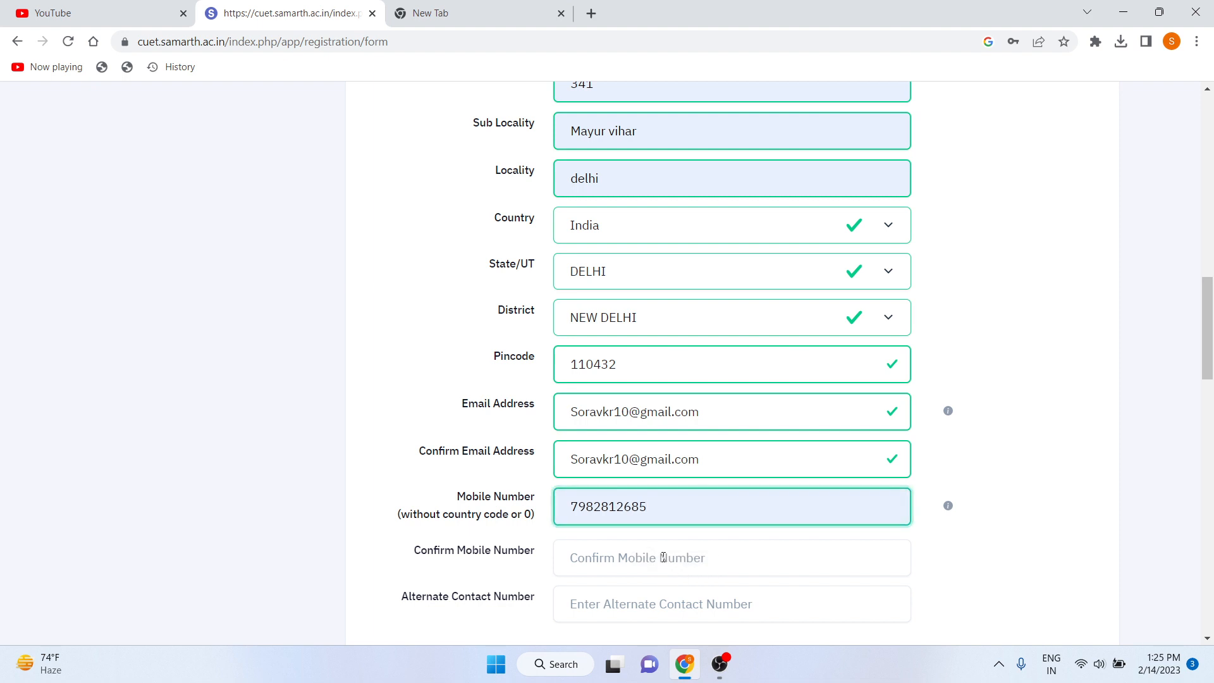
left_click(666, 556)
left_click(664, 602)
scroll(658, 594, "down", 2)
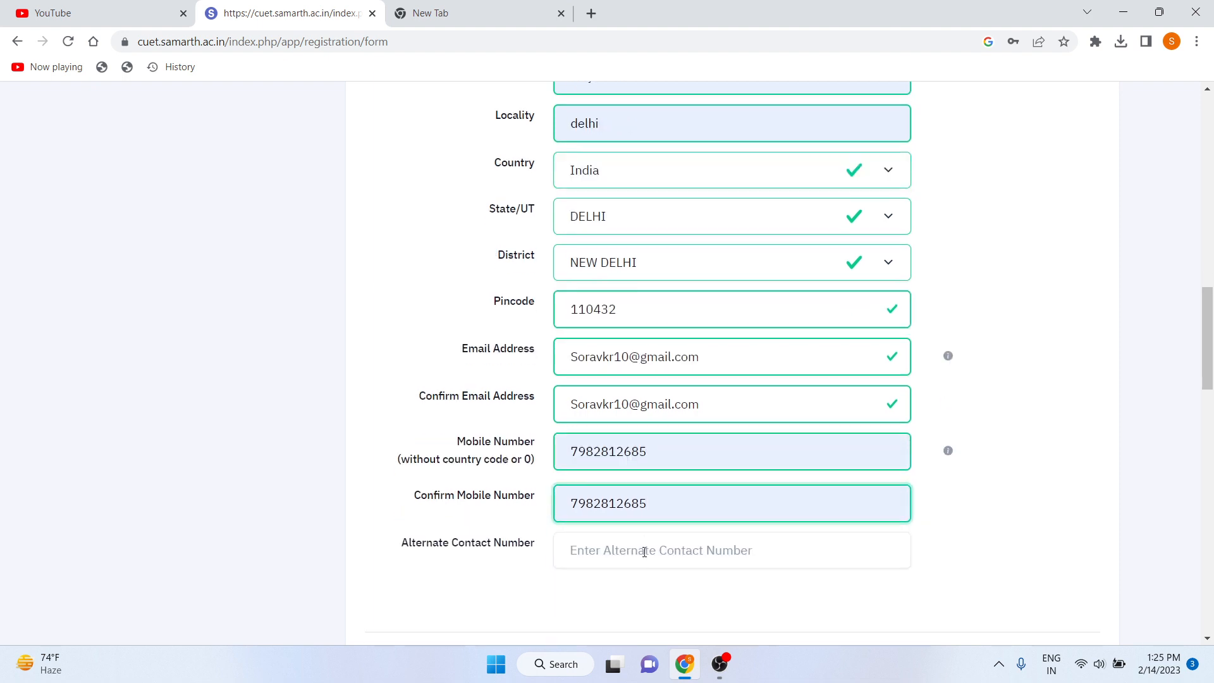
- Tick 'Click if Same As Present Address' so the Permanent Address copies the present one
left_click(628, 489)
scroll(627, 489, "down", 2)
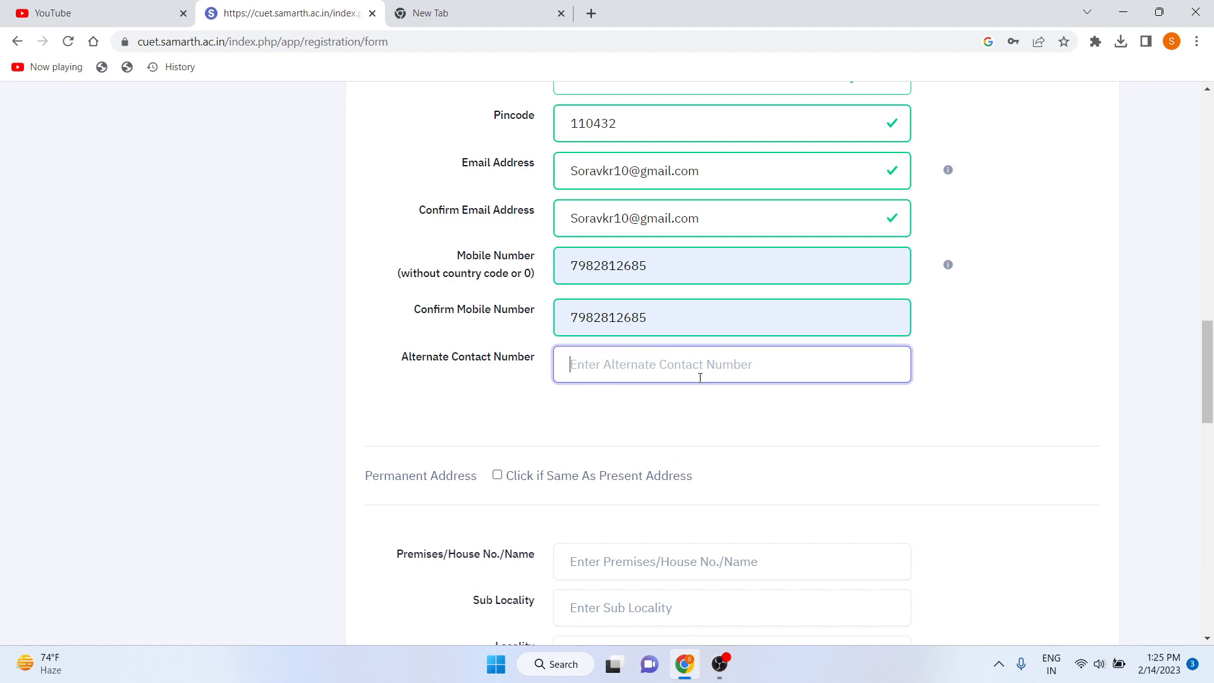
scroll(700, 377, "up", 4)
scroll(699, 378, "down", 4)
scroll(700, 378, "up", 6)
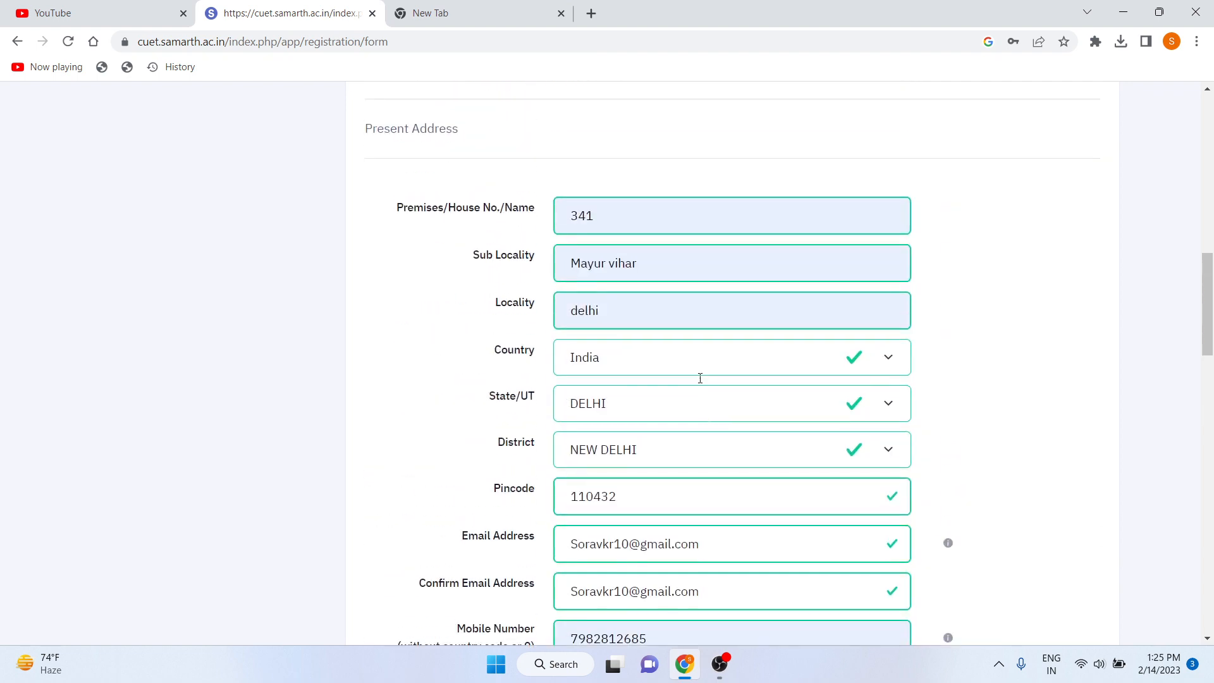
scroll(699, 377, "up", 5)
scroll(812, 433, "up", 5)
scroll(814, 432, "down", 7)
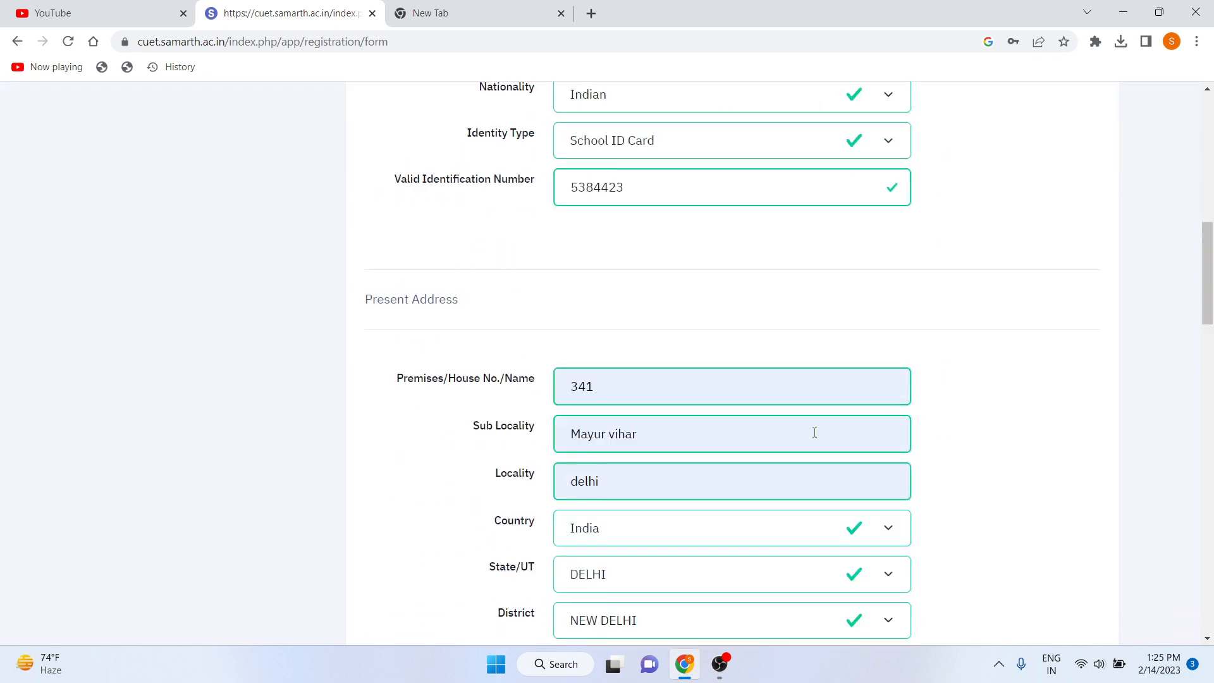
scroll(814, 433, "down", 10)
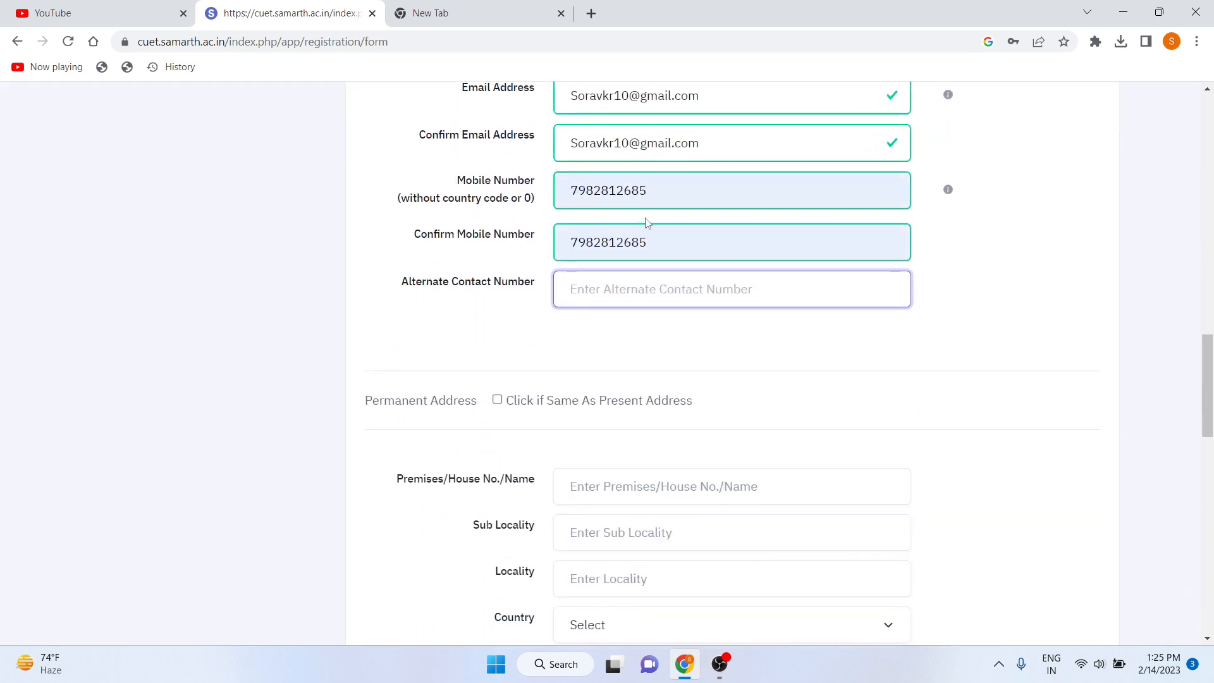
left_click(497, 400)
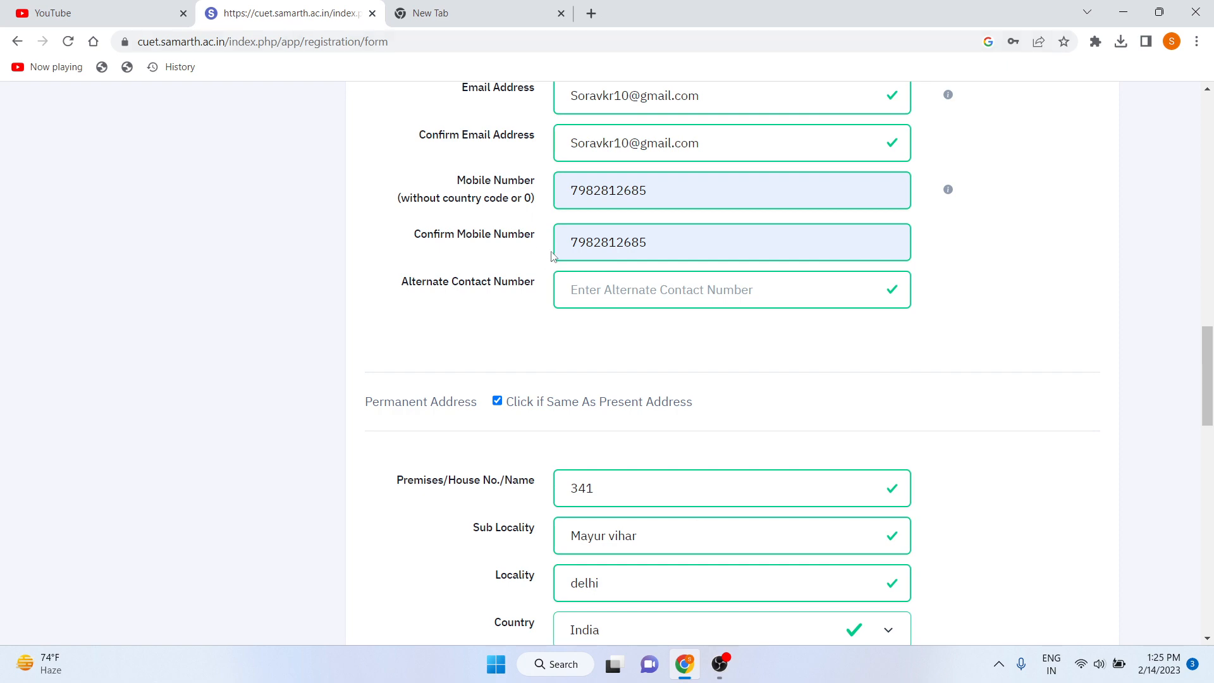
scroll(407, 294, "up", 10)
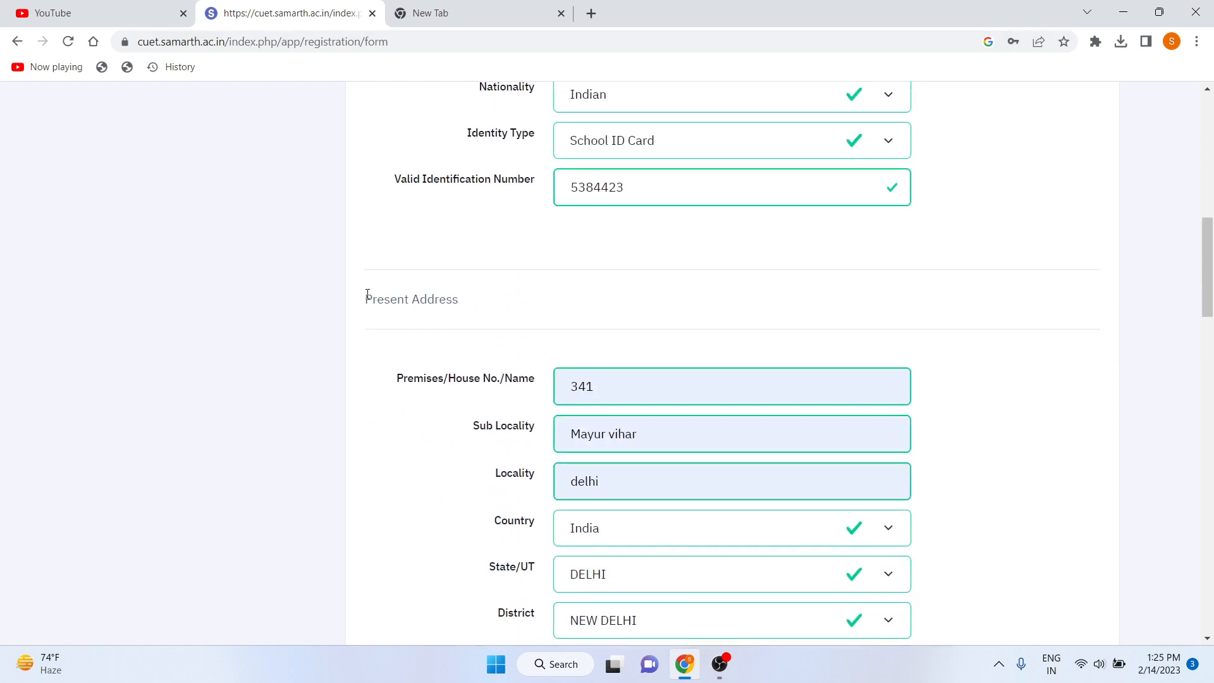
left_click_drag(366, 297, 480, 317)
left_click(480, 316)
scroll(481, 314, "down", 1)
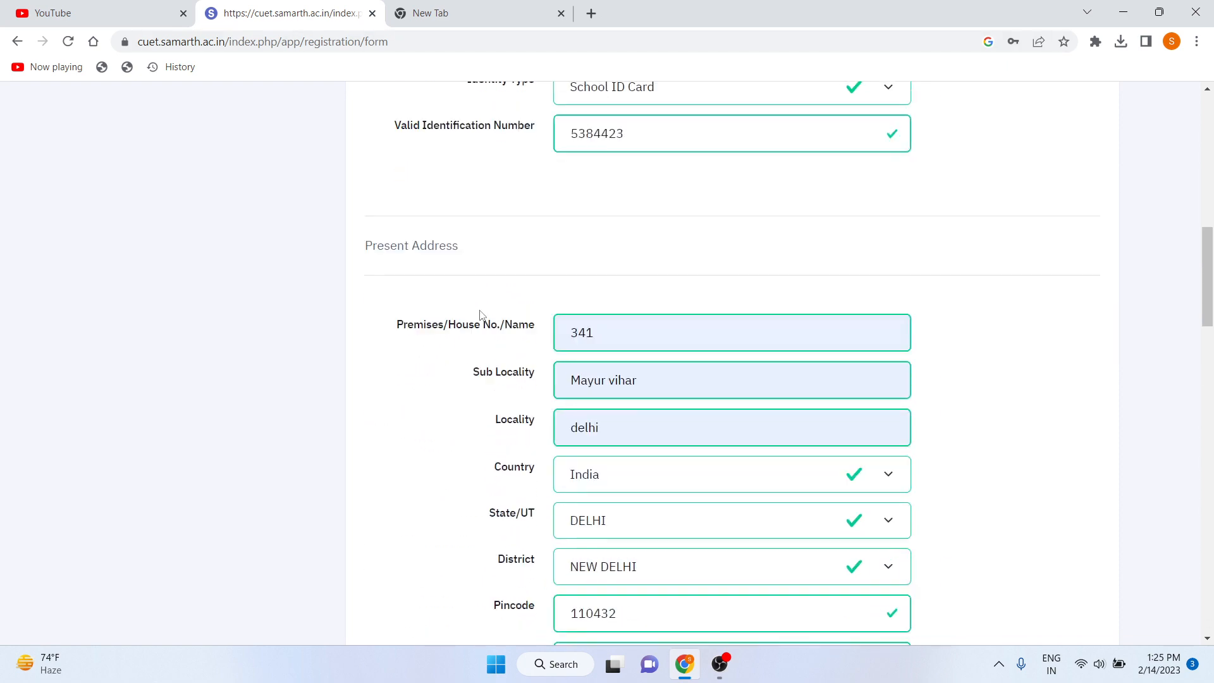
scroll(480, 315, "down", 10)
scroll(452, 359, "down", 4)
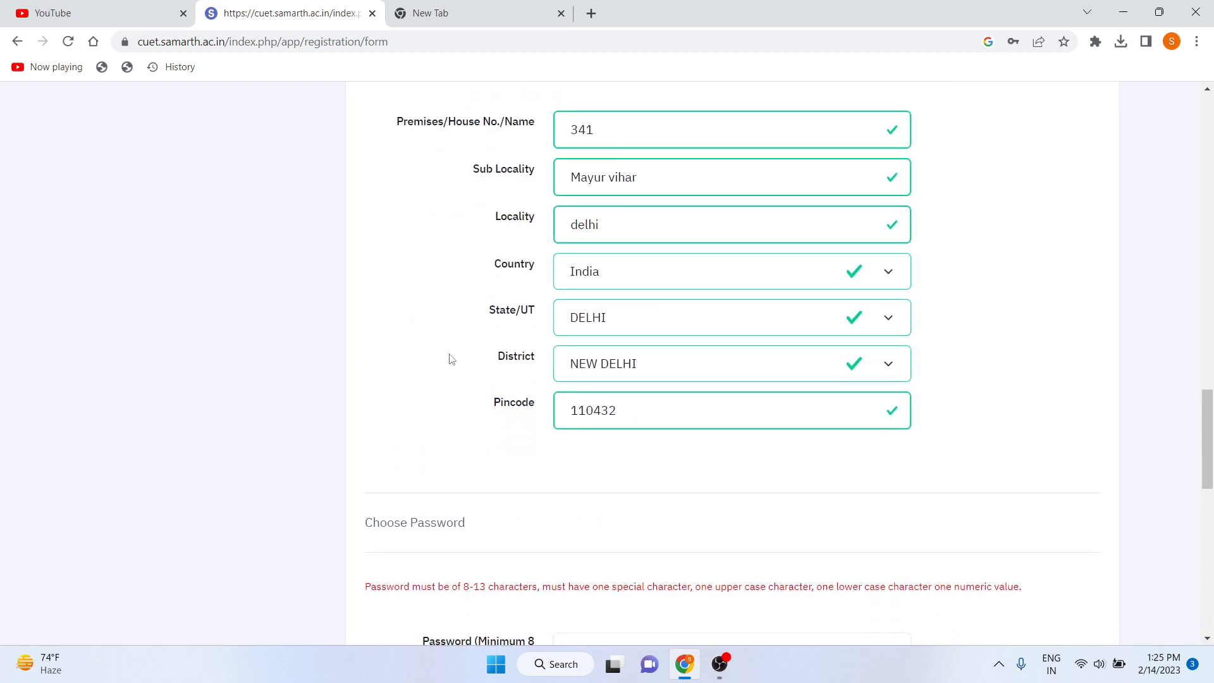
- Enter the account password and retype it in Confirm Password
scroll(451, 359, "down", 5)
left_click(617, 314)
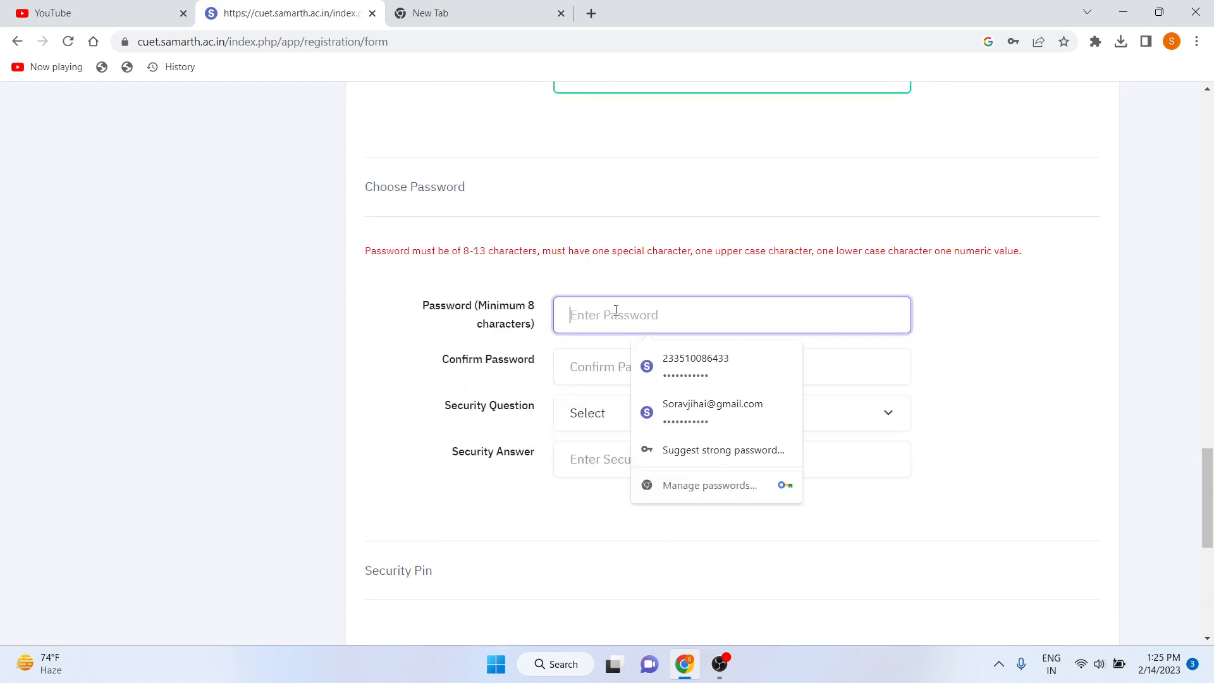
key("Caps_Lock")
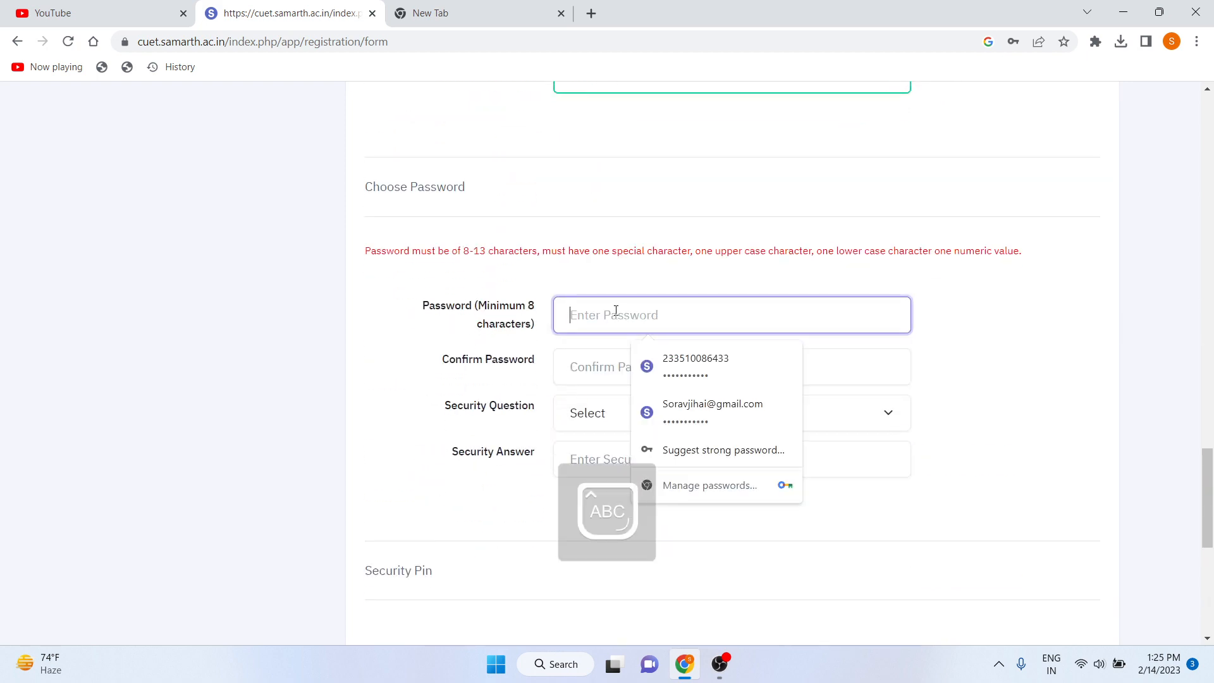
type("•")
key("Caps_Lock")
type("•••••••")
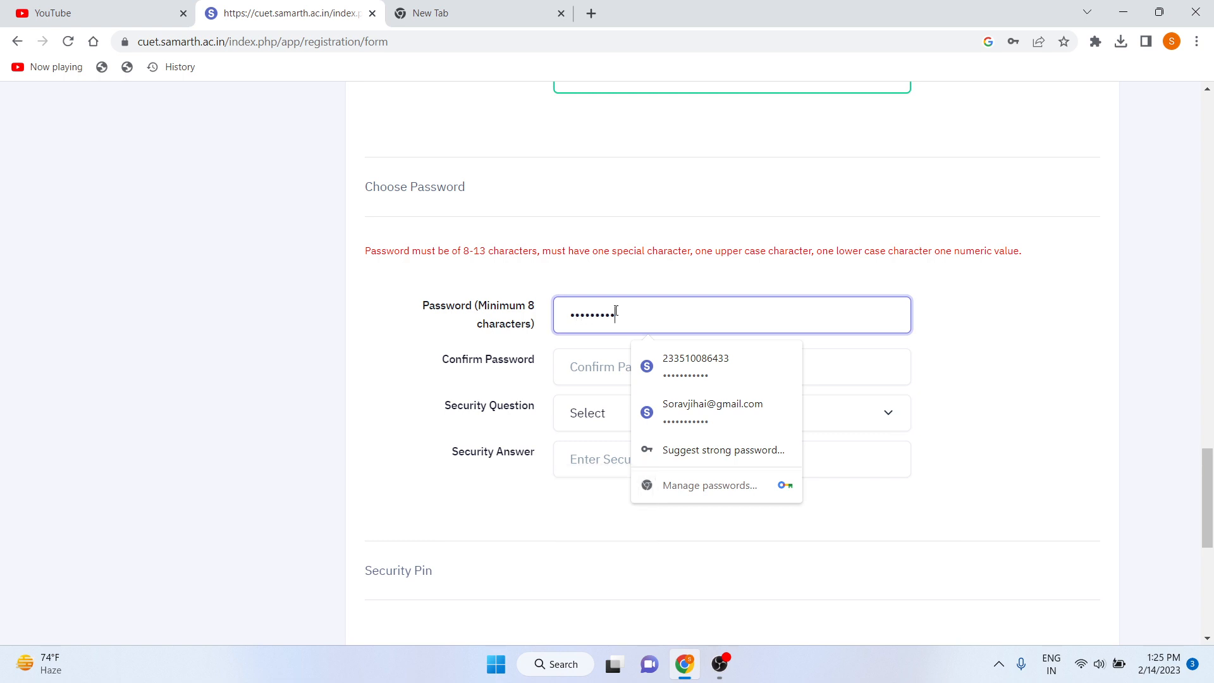
type("••")
left_click(603, 357)
key("Caps_Lock")
type("••")
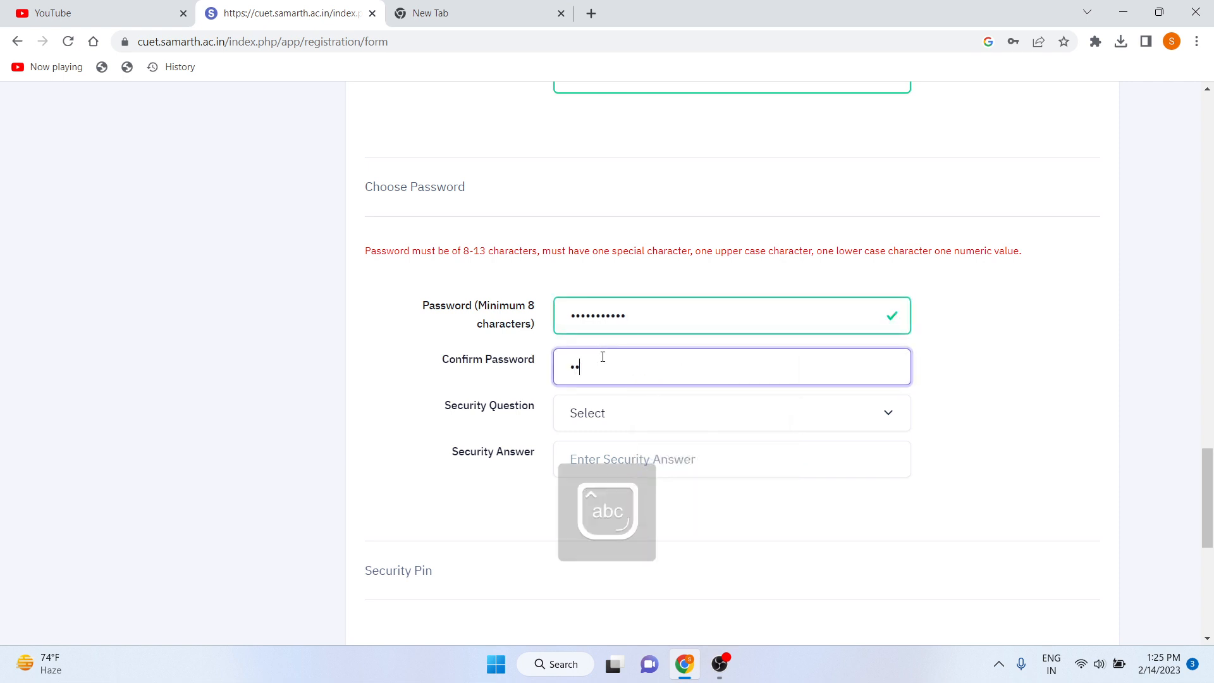
type("•••••••••")
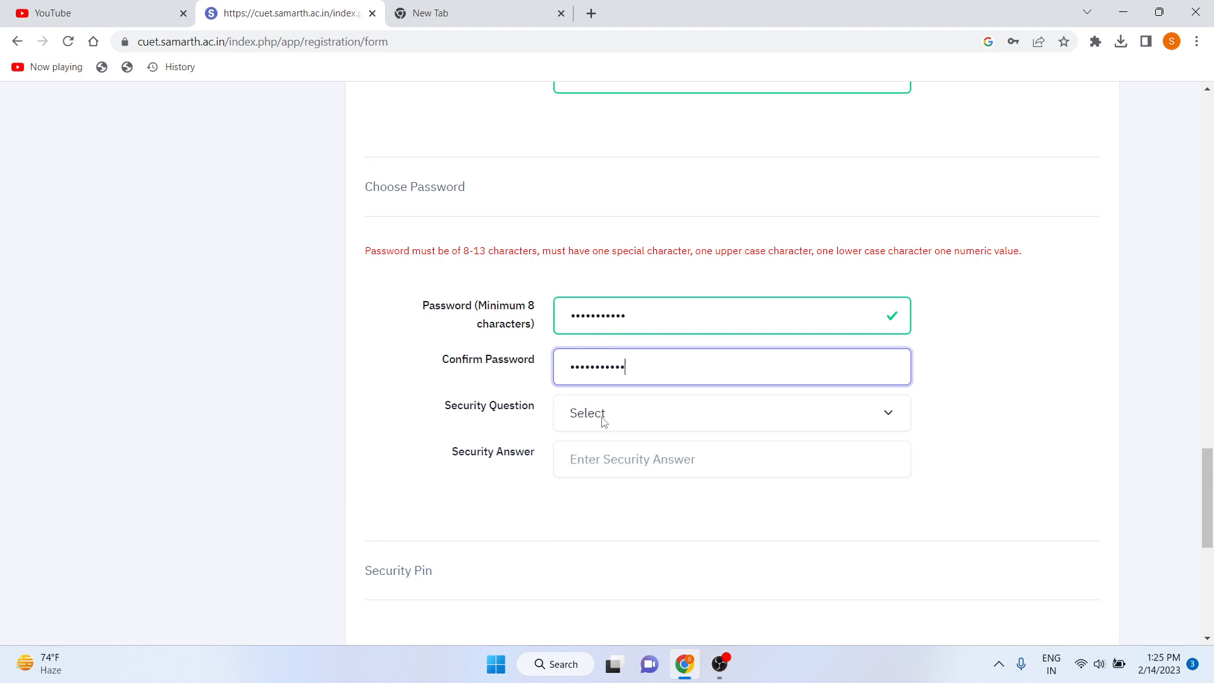
left_click(604, 419)
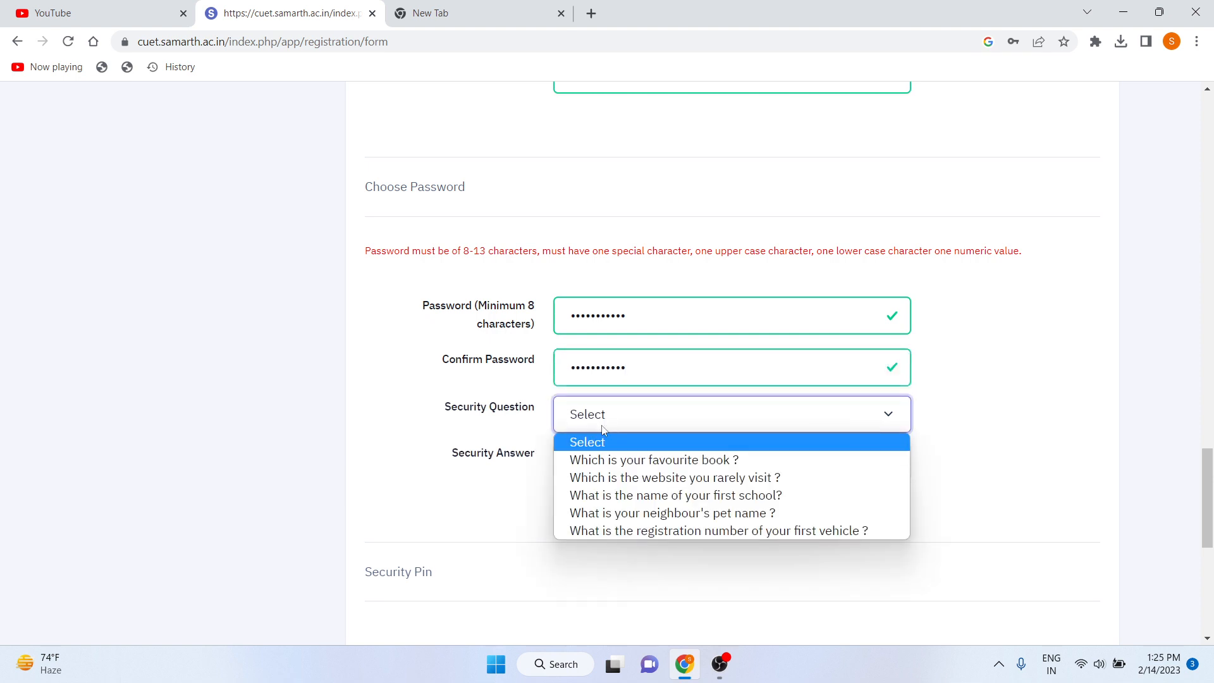
- Choose the favourite book security question and type the security answer
left_click(604, 464)
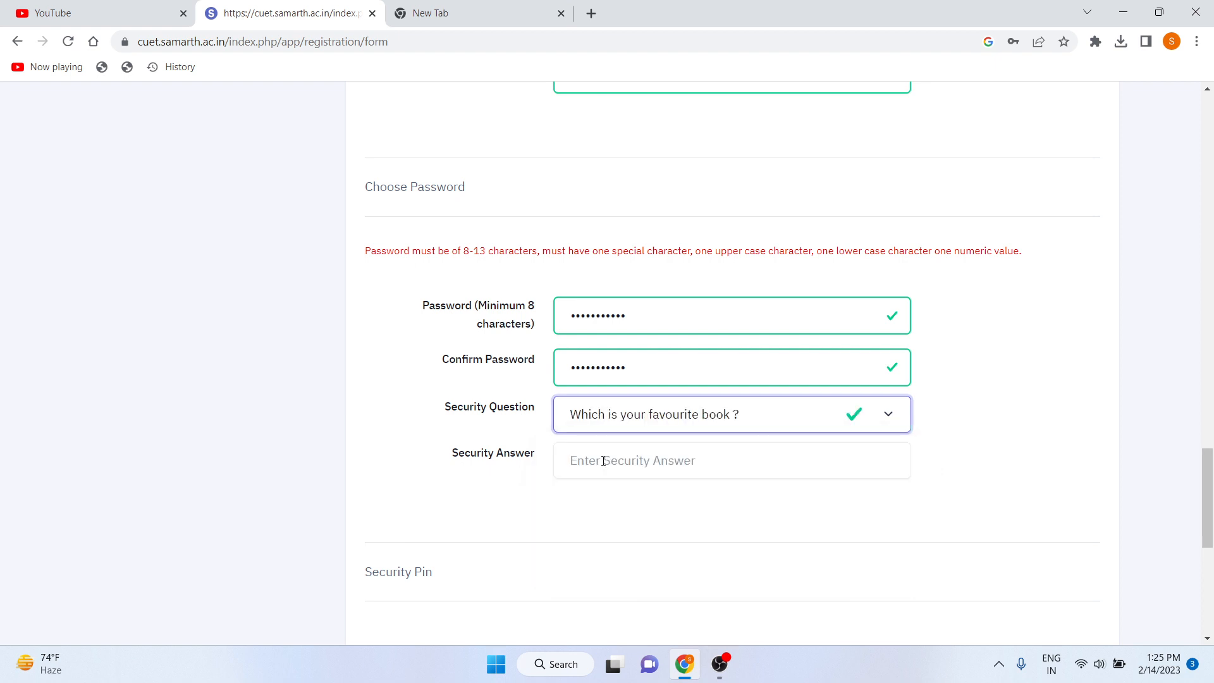
key("Caps_Lock")
type("•")
key("Caps_Lock")
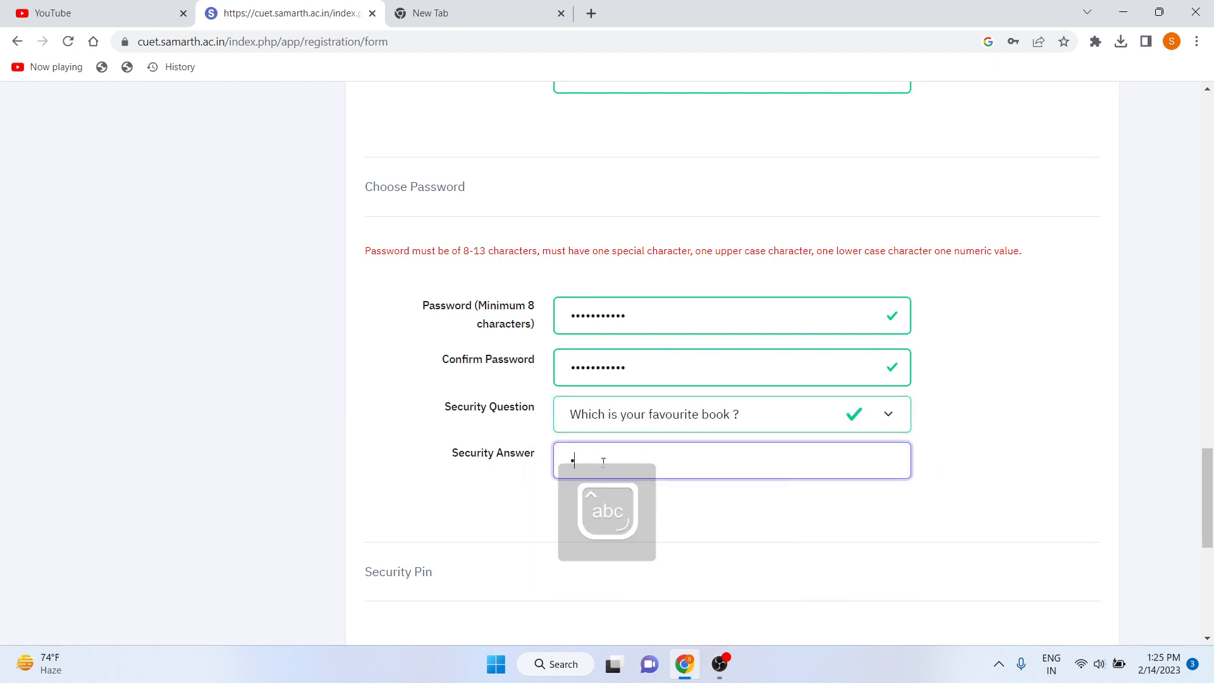
key("BackSpace")
key("Caps_Lock")
type("•")
key("Caps_Lock")
type("•••••••")
- Enter the displayed security pin and submit the registration form
scroll(530, 464, "down", 3)
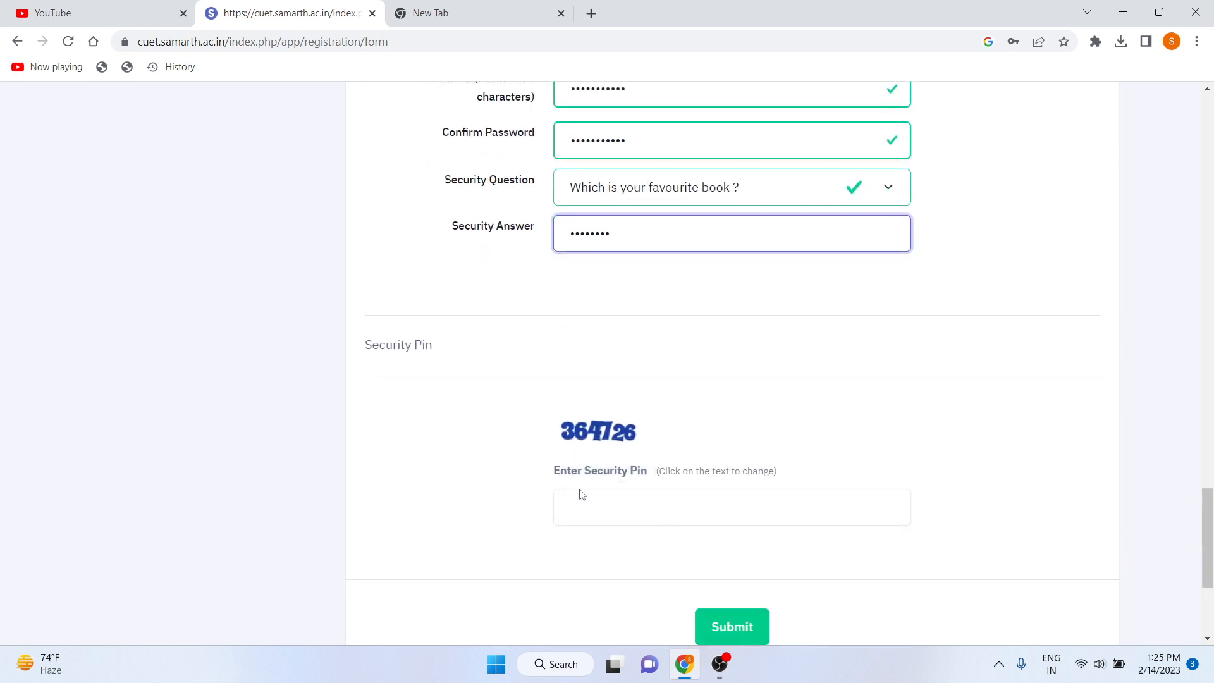
left_click(576, 512)
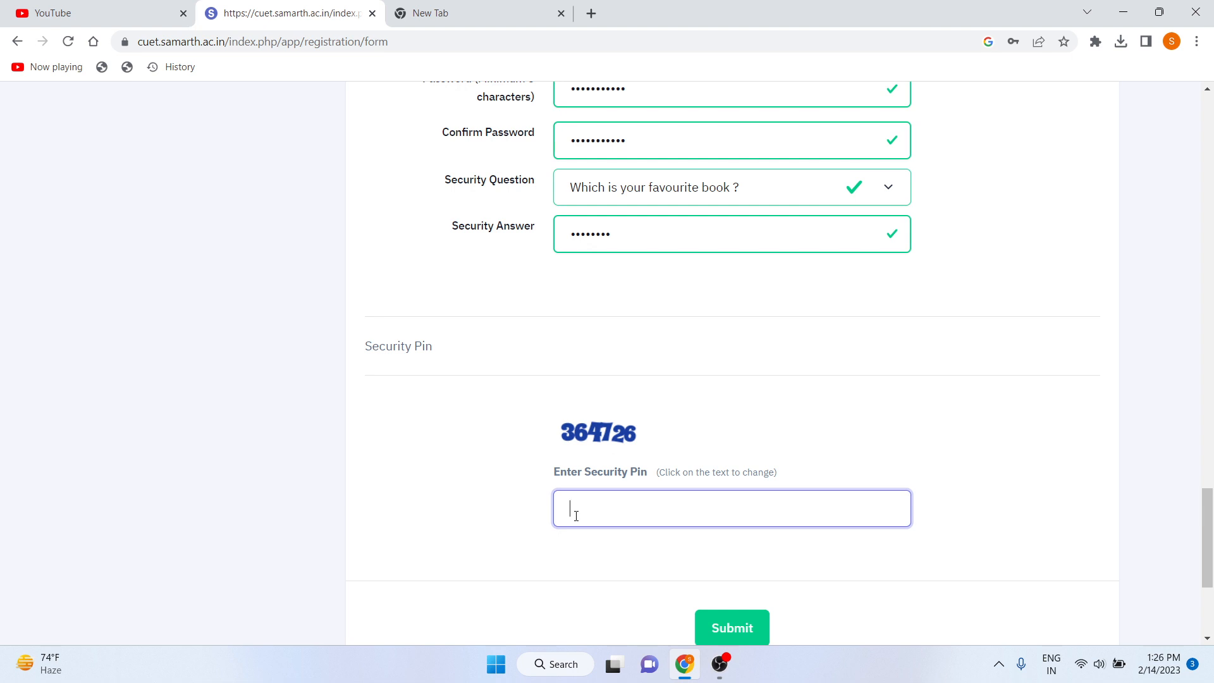
scroll(576, 434, "down", 1)
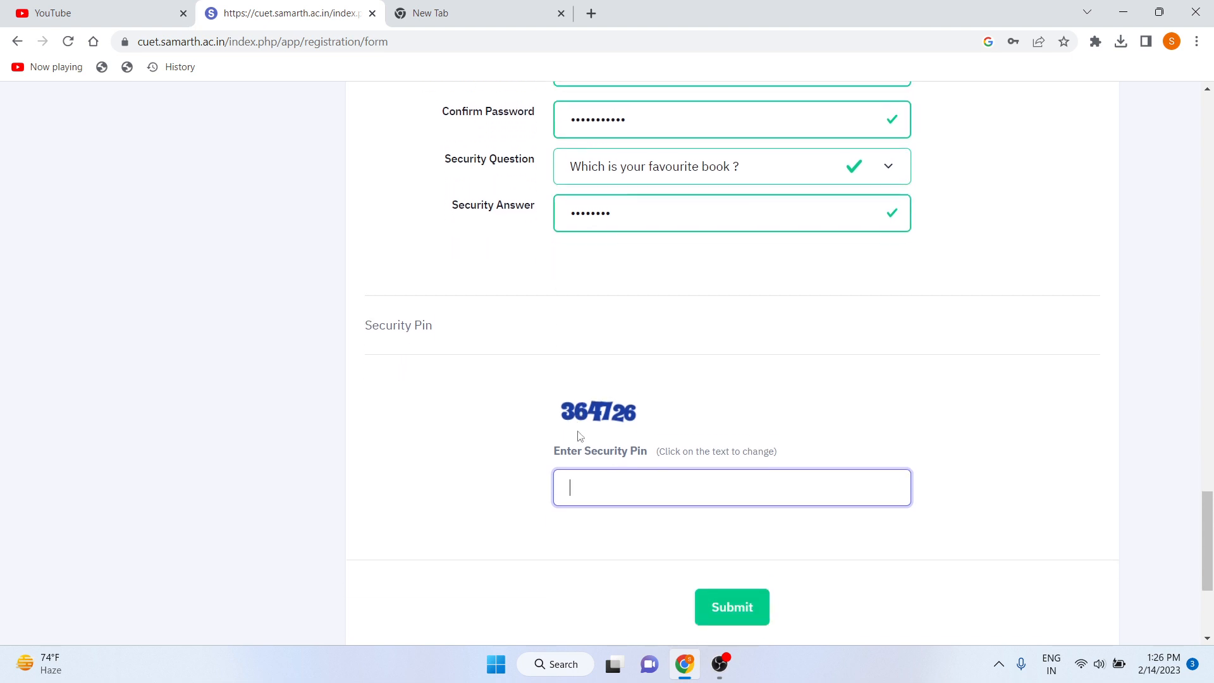
type("36")
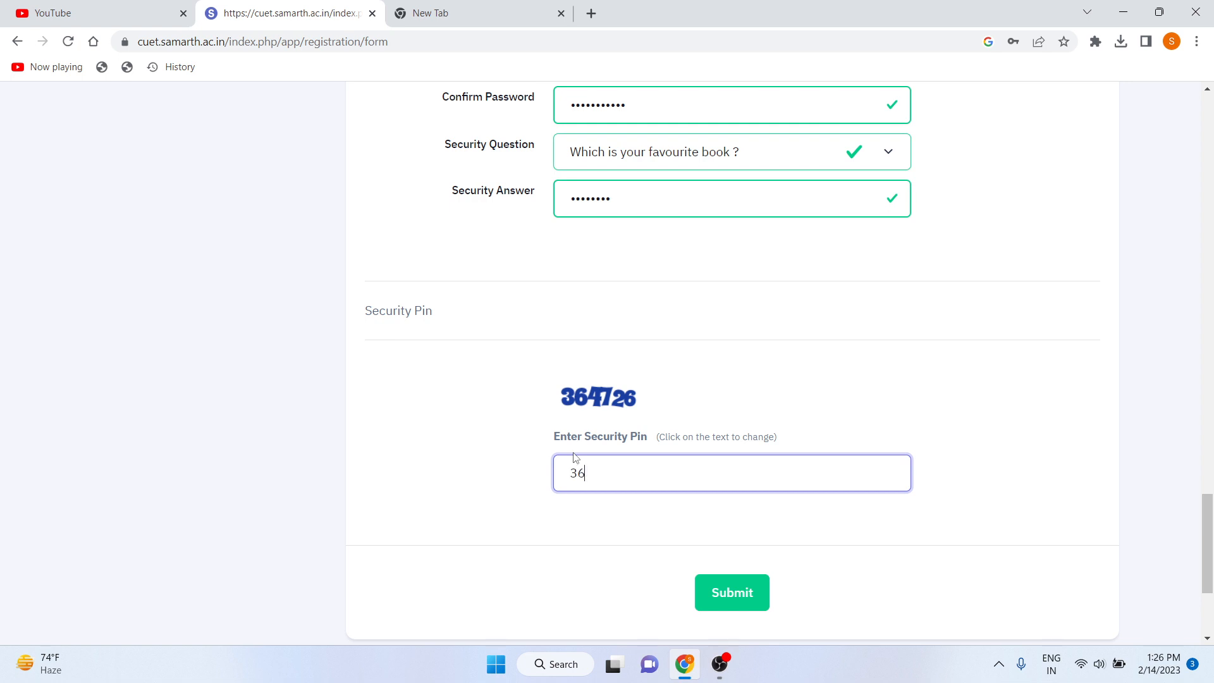
type("4726")
left_click(720, 585)
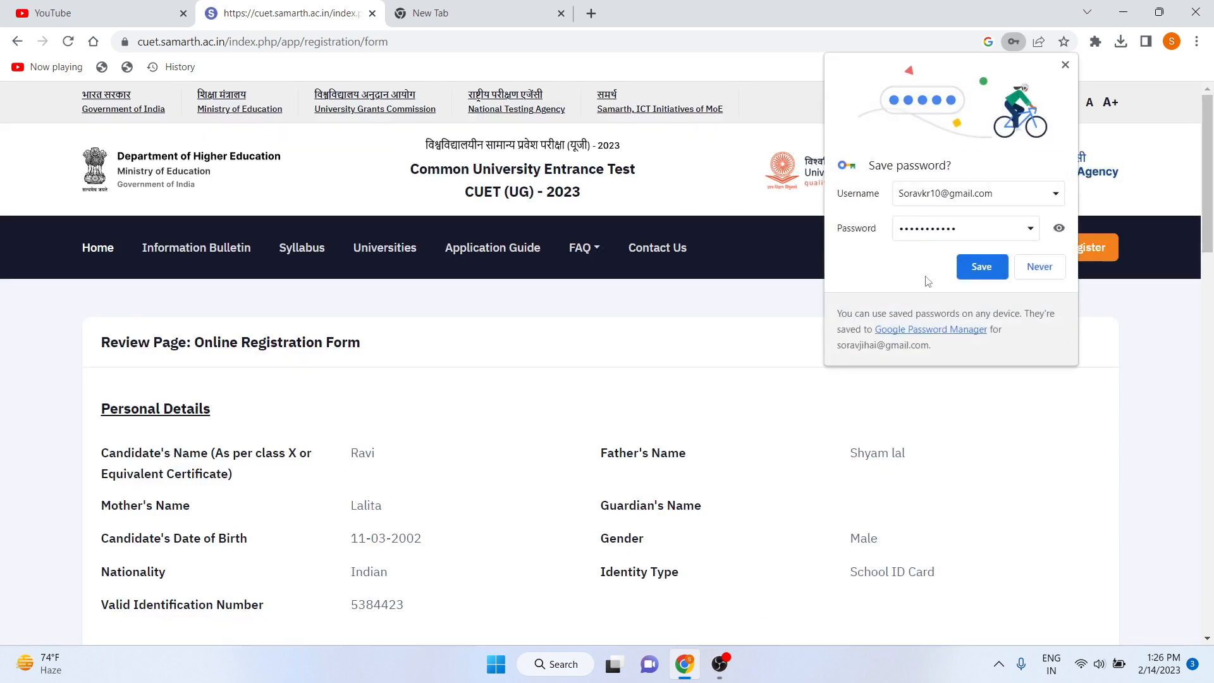
- Save the password in the browser and scroll through the registration review details
left_click(981, 267)
scroll(687, 354, "down", 5)
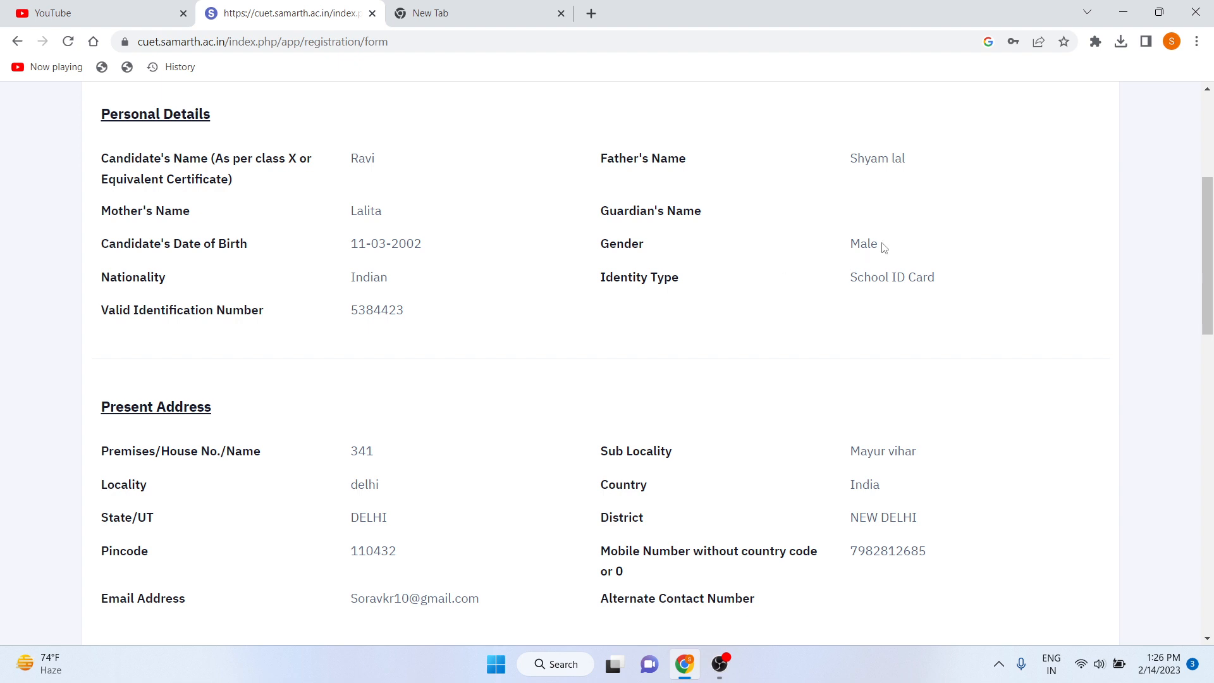
scroll(416, 278, "down", 1)
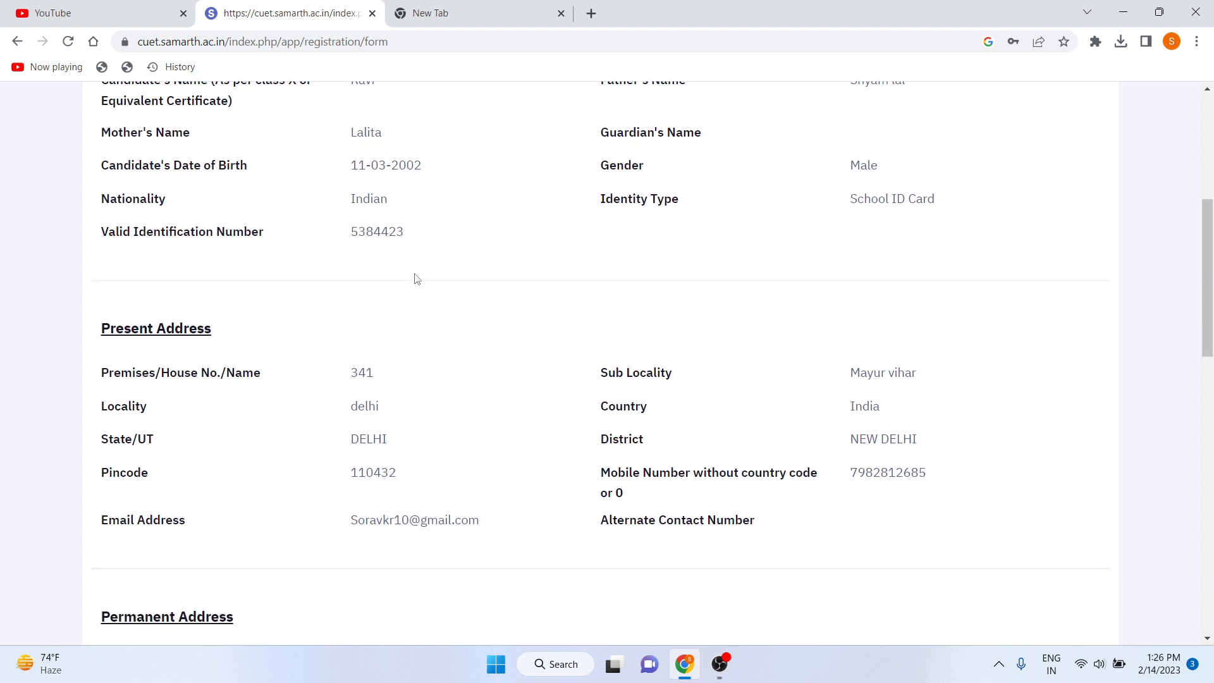
scroll(403, 352, "down", 1)
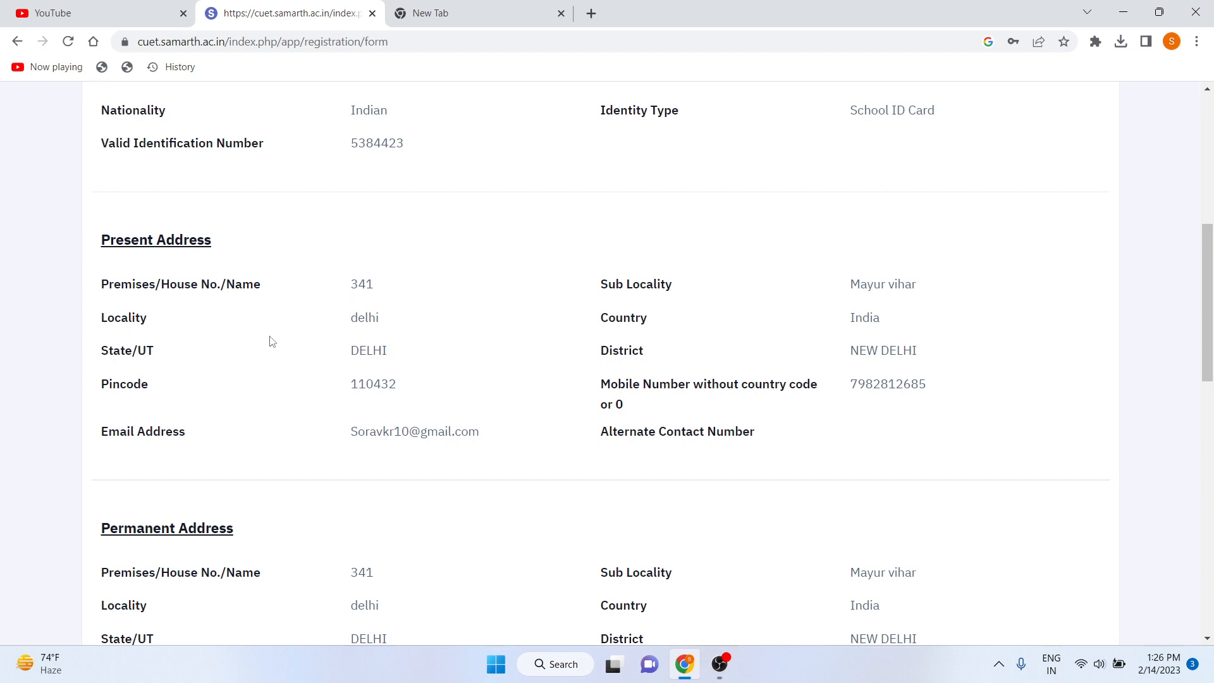
scroll(314, 341, "down", 1)
scroll(316, 342, "down", 10)
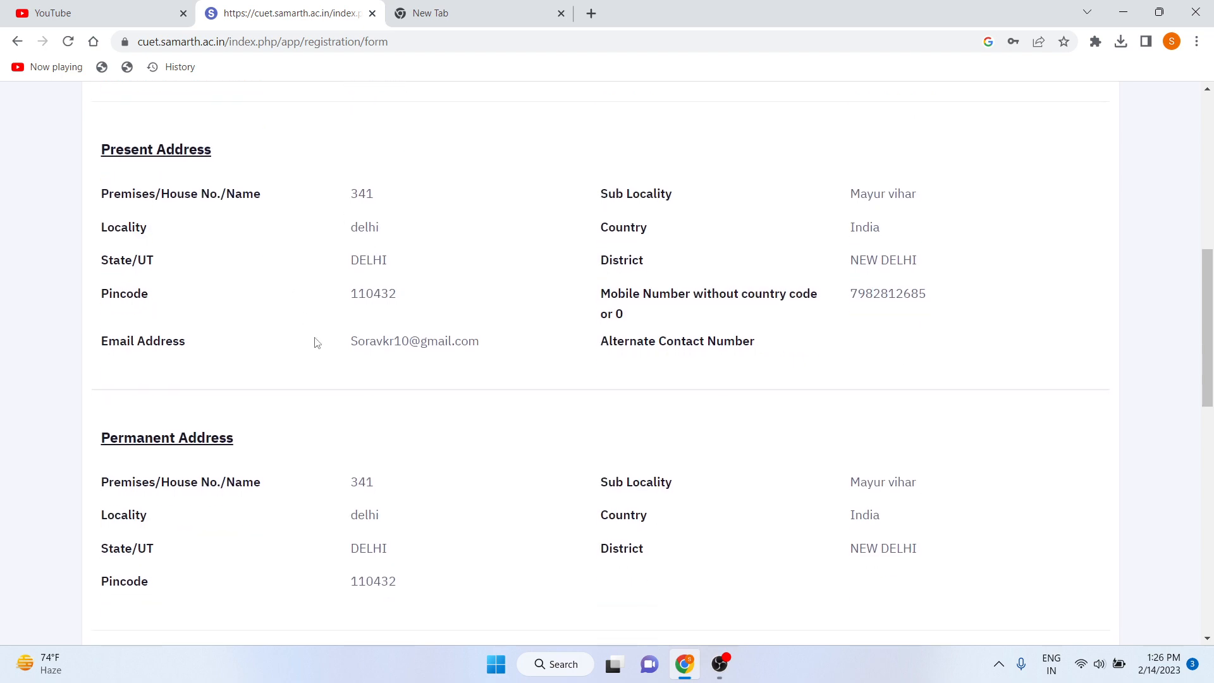
scroll(316, 342, "down", 3)
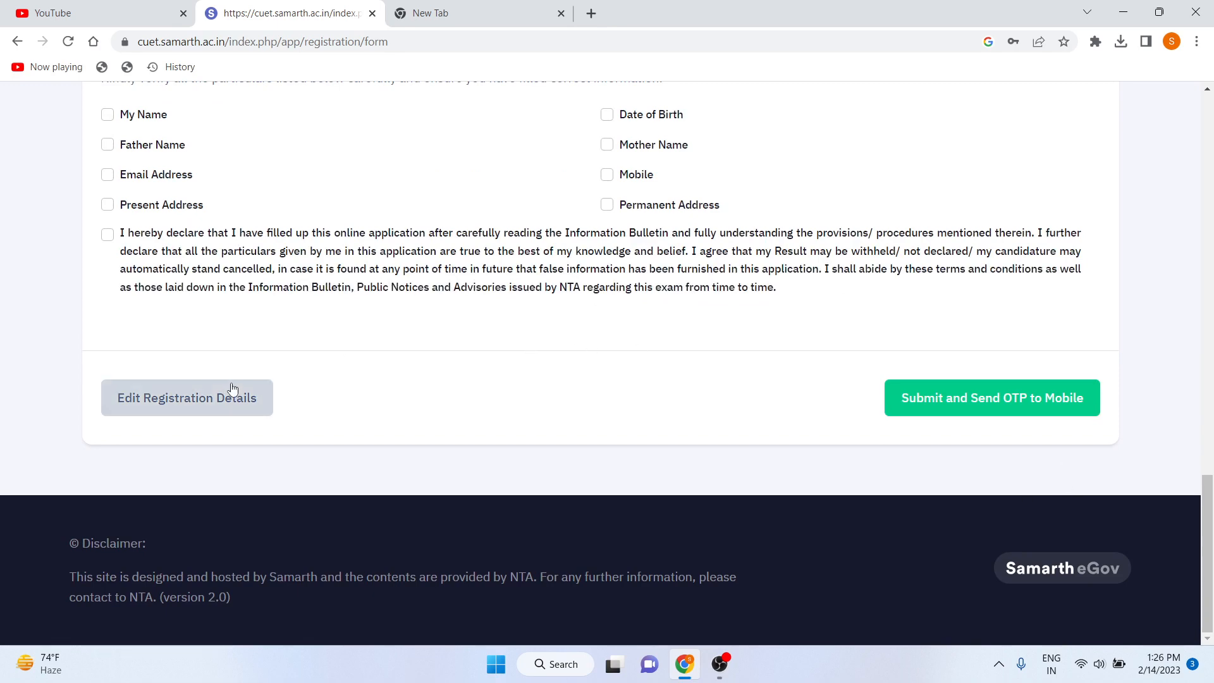
scroll(461, 257, "up", 5)
scroll(799, 87, "up", 1)
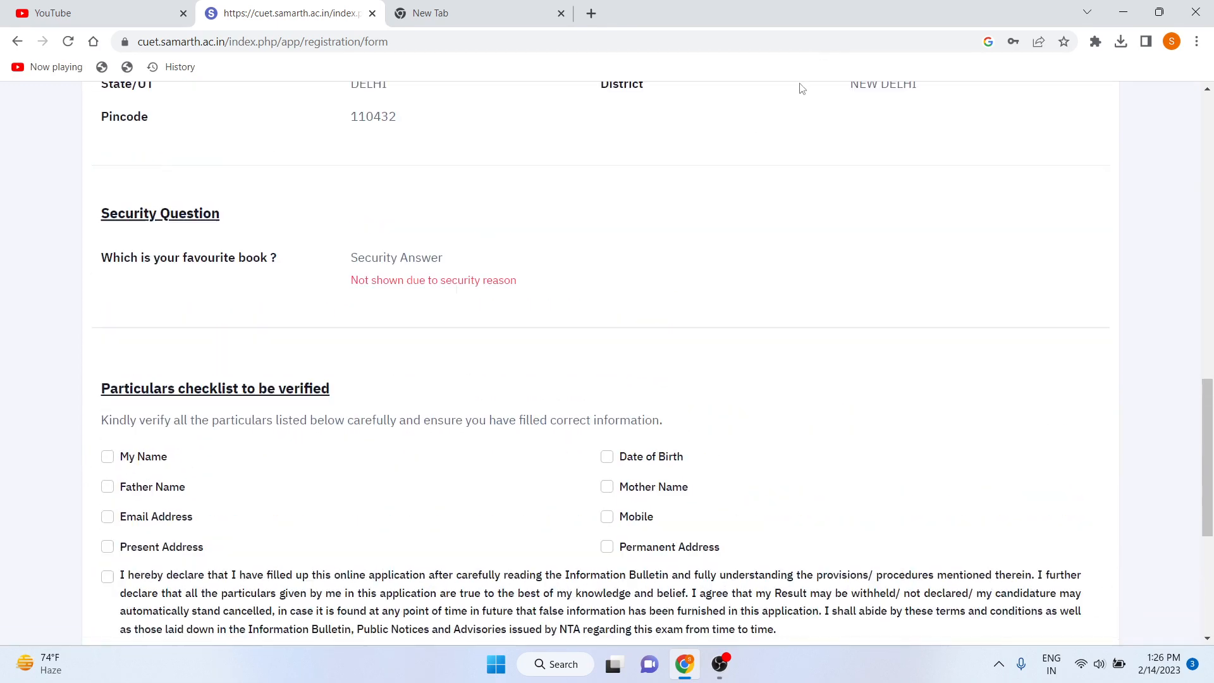
scroll(591, 326, "down", 2)
- Tick all eight particulars: name, parents' names, e-mail, addresses, mobile and date of birth
left_click(138, 340)
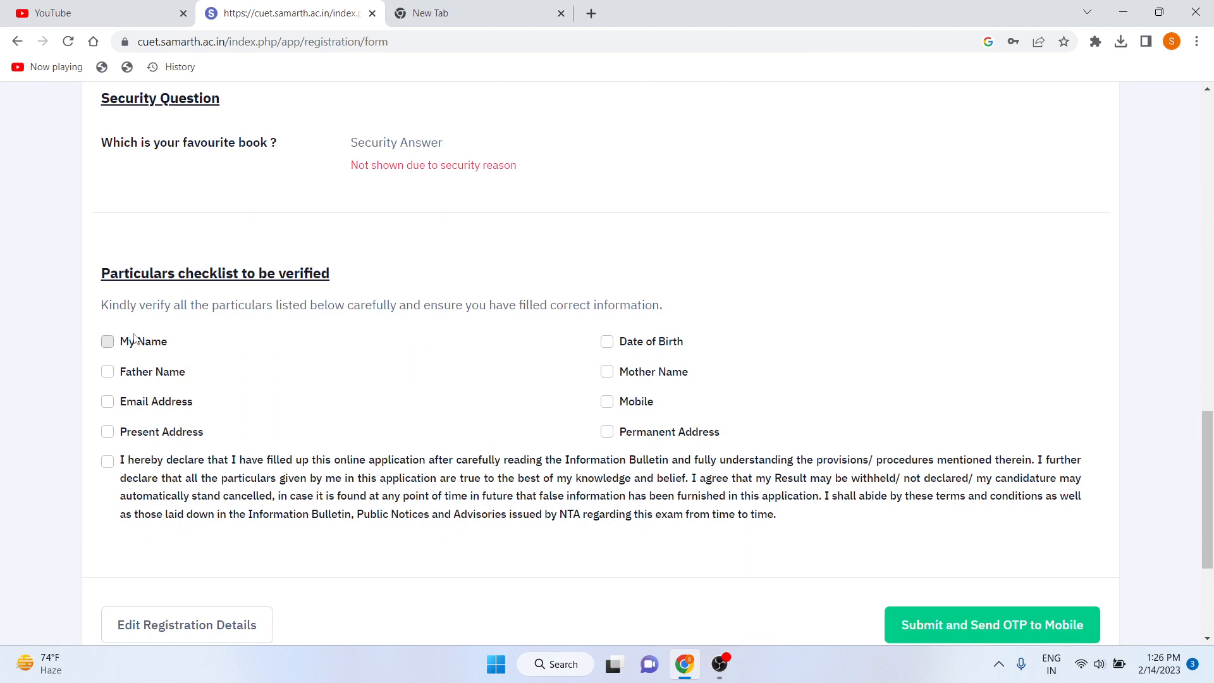
left_click(132, 374)
left_click(142, 405)
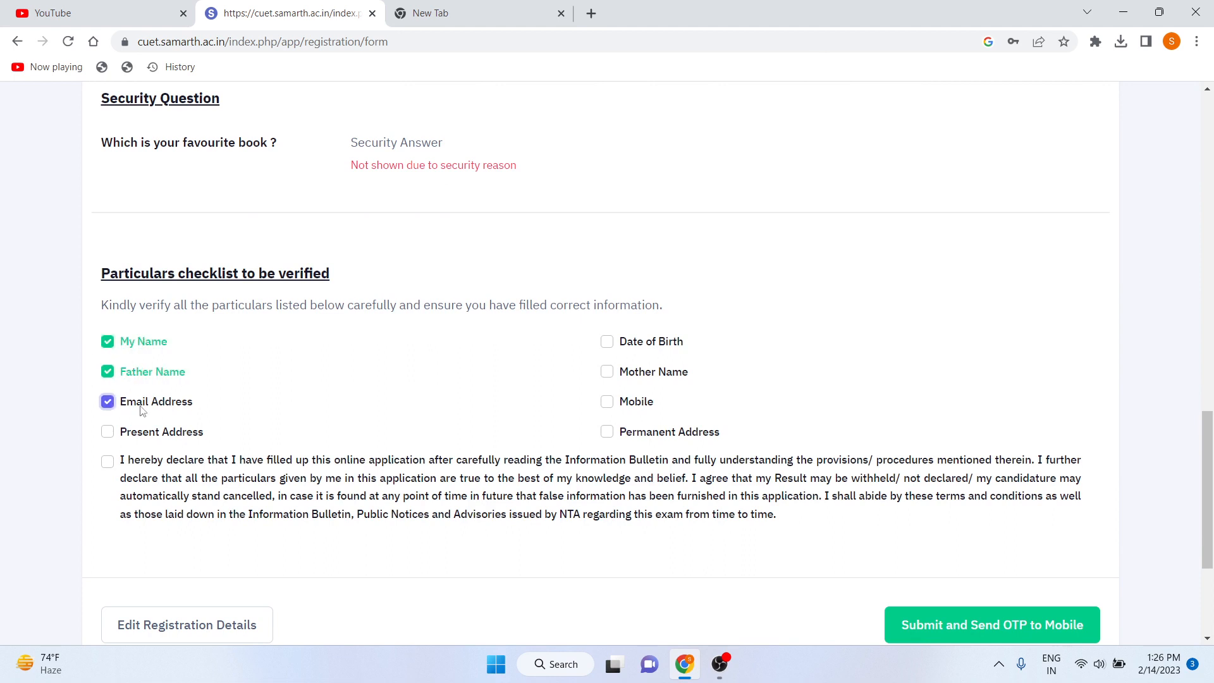
left_click(158, 436)
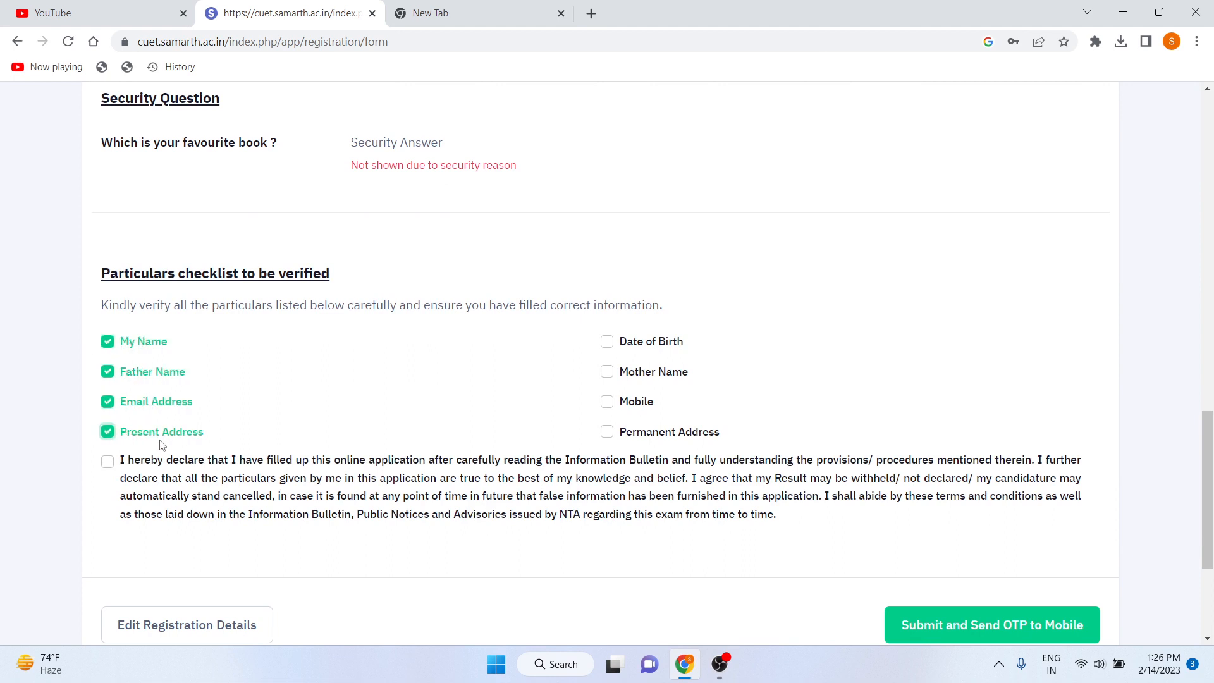
left_click(605, 432)
left_click(607, 402)
left_click(607, 373)
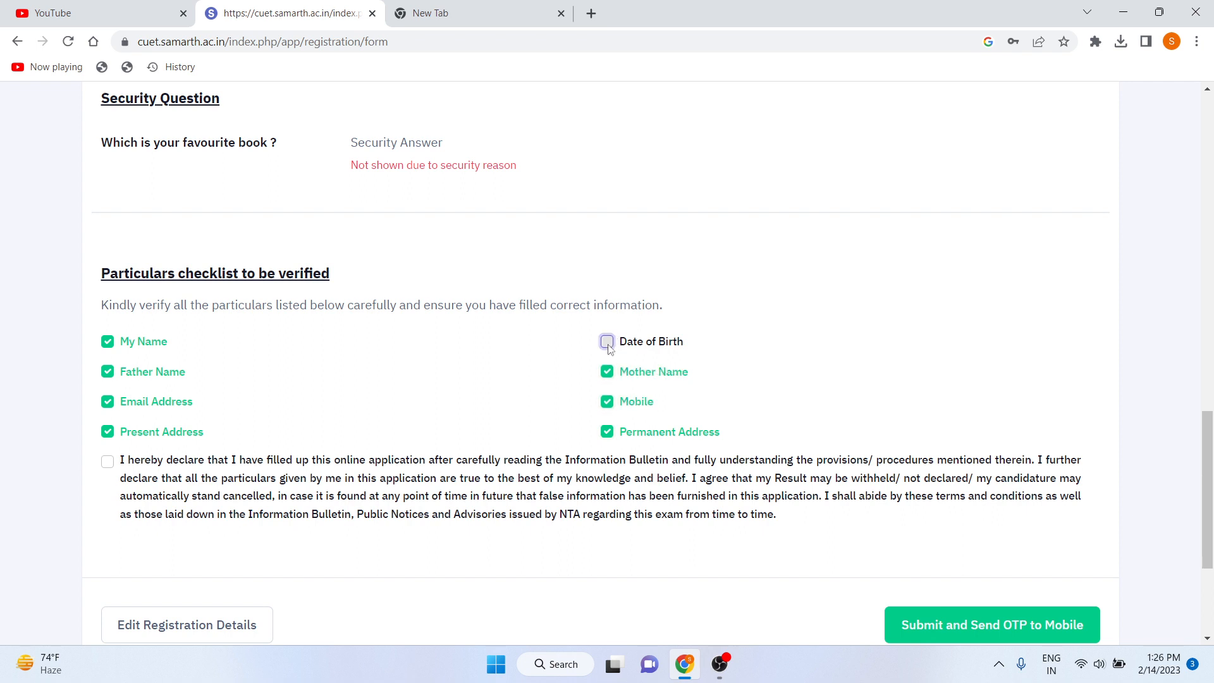
left_click(607, 342)
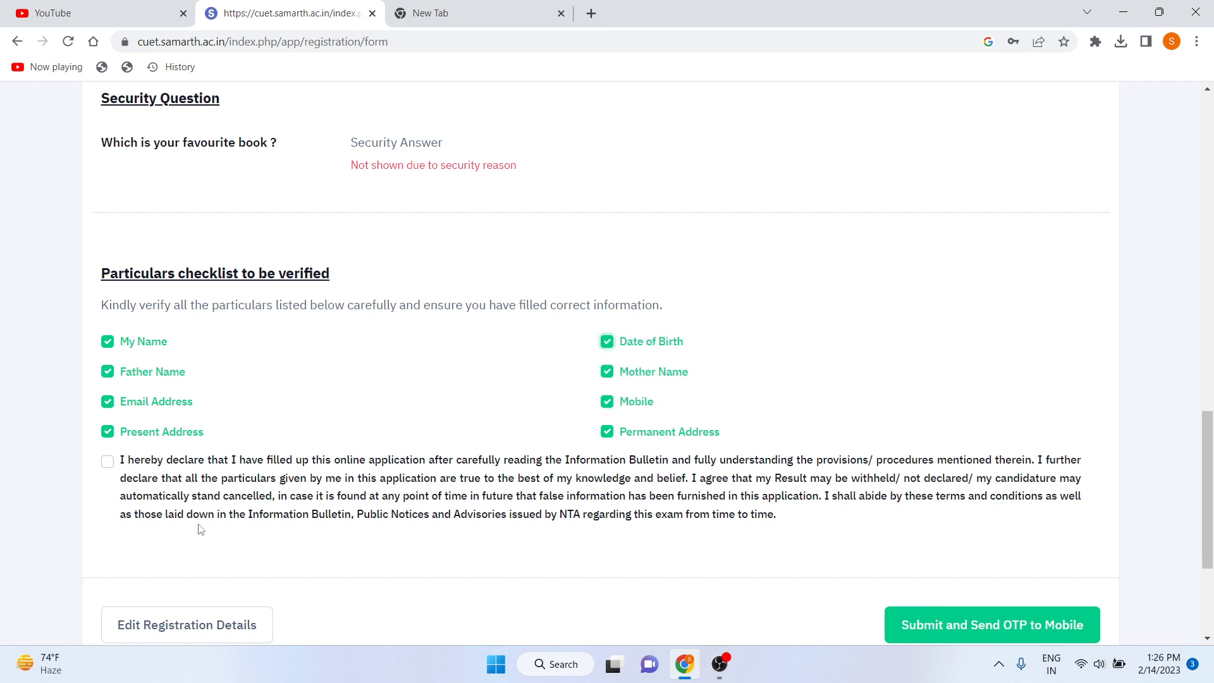
- Accept the declaration, submit with Send OTP to Mobile, and confirm with OK
left_click(107, 462)
scroll(917, 510, "down", 3)
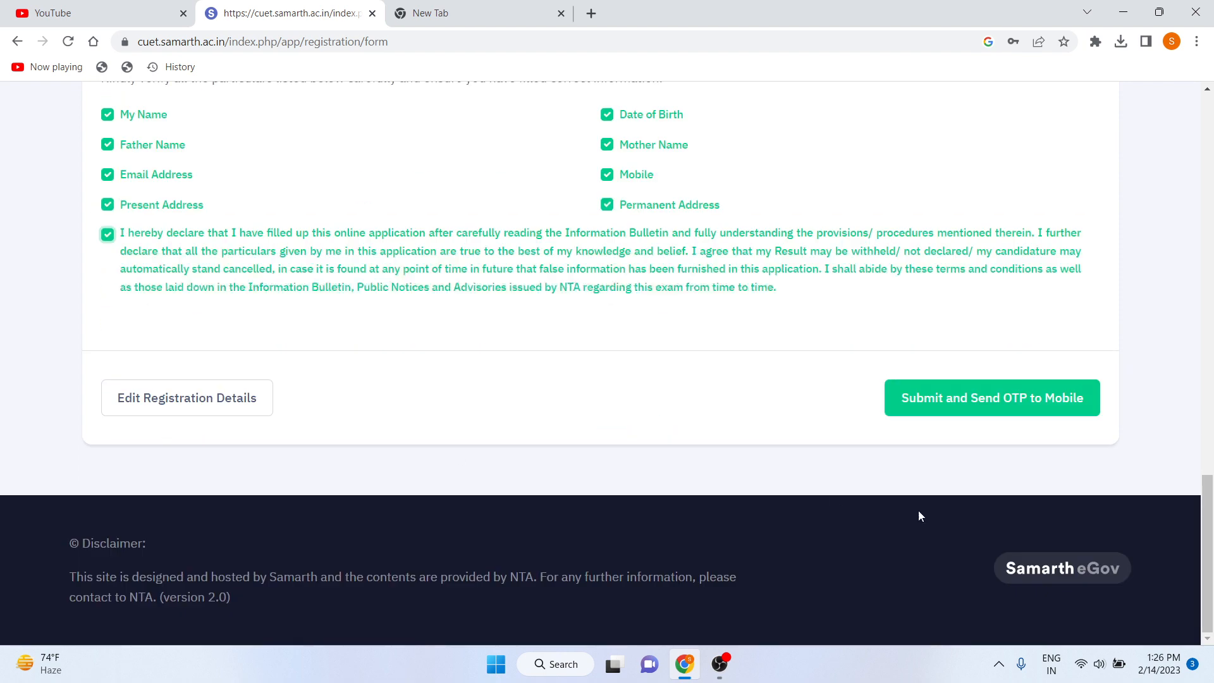
left_click(958, 413)
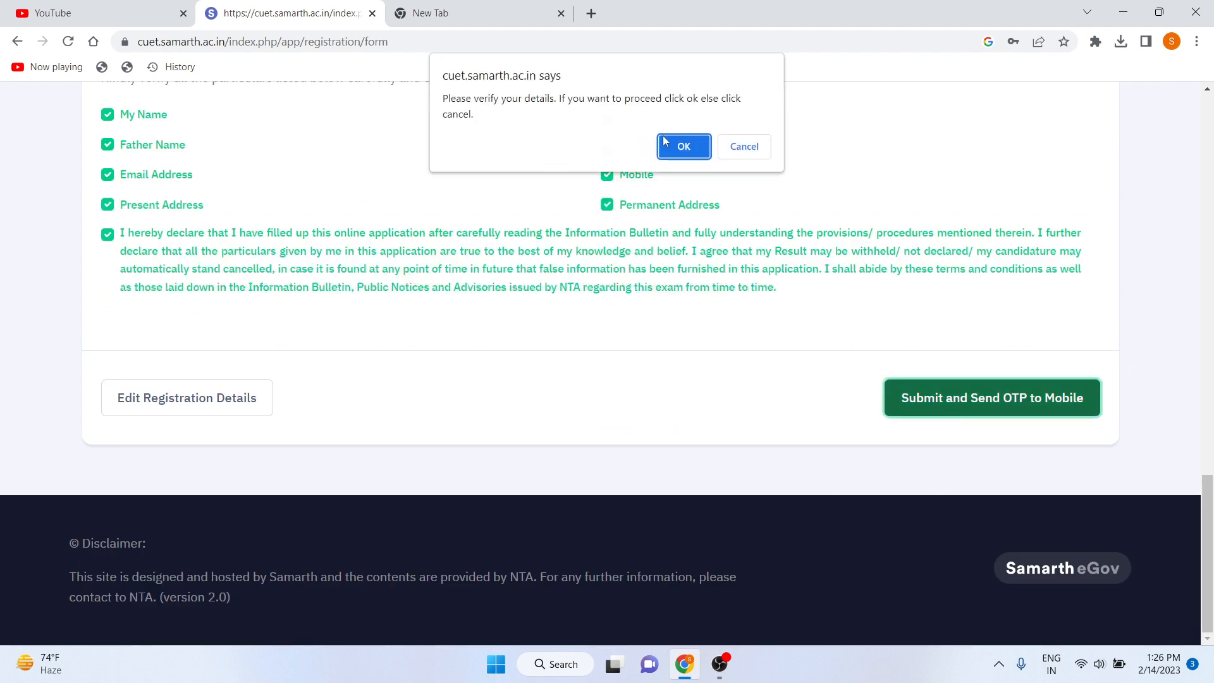
left_click(665, 142)
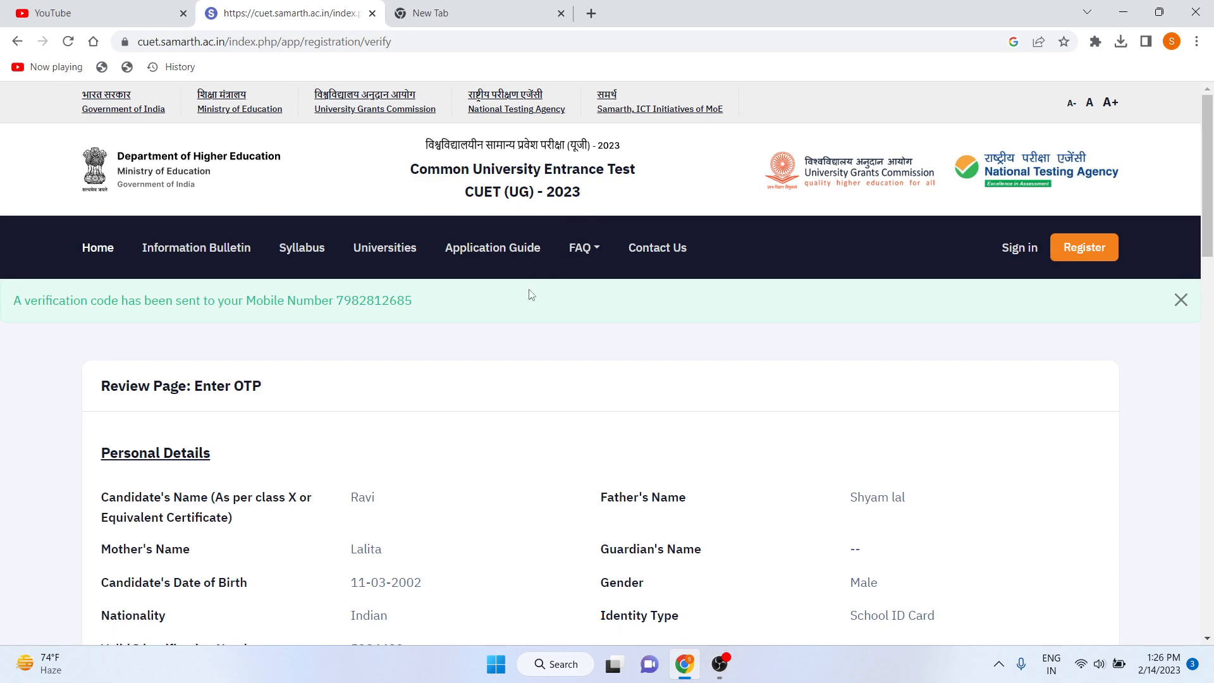
scroll(531, 294, "down", 20)
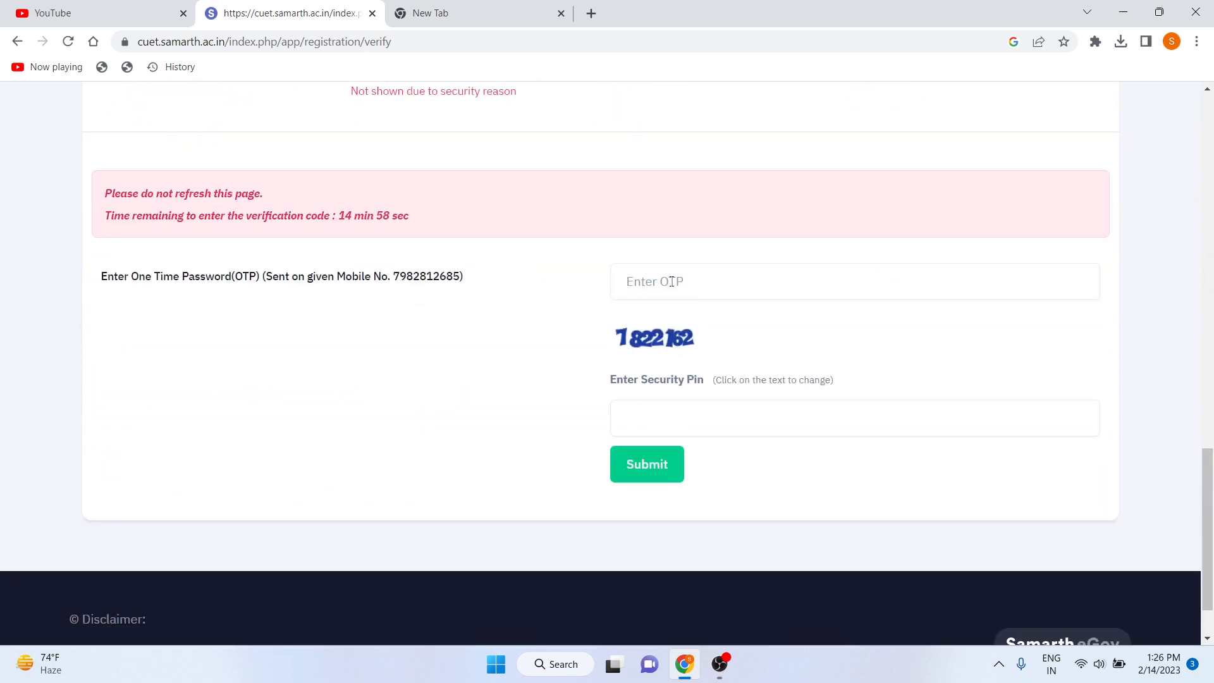
left_click(674, 282)
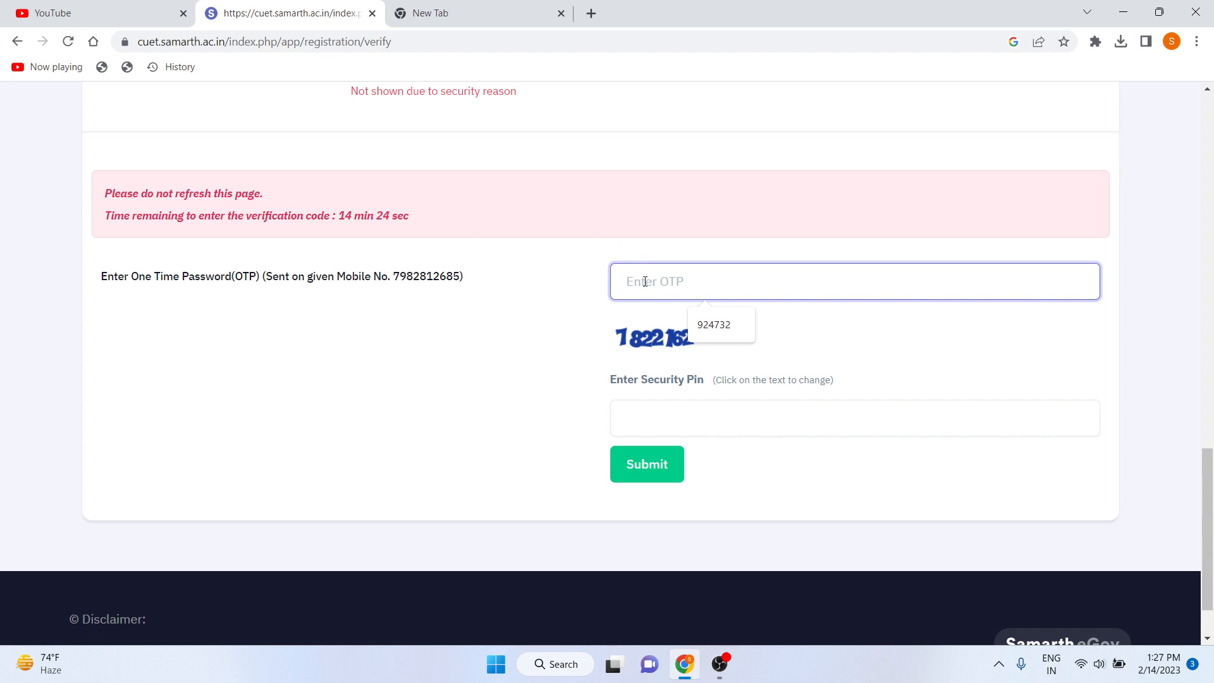
left_click(721, 675)
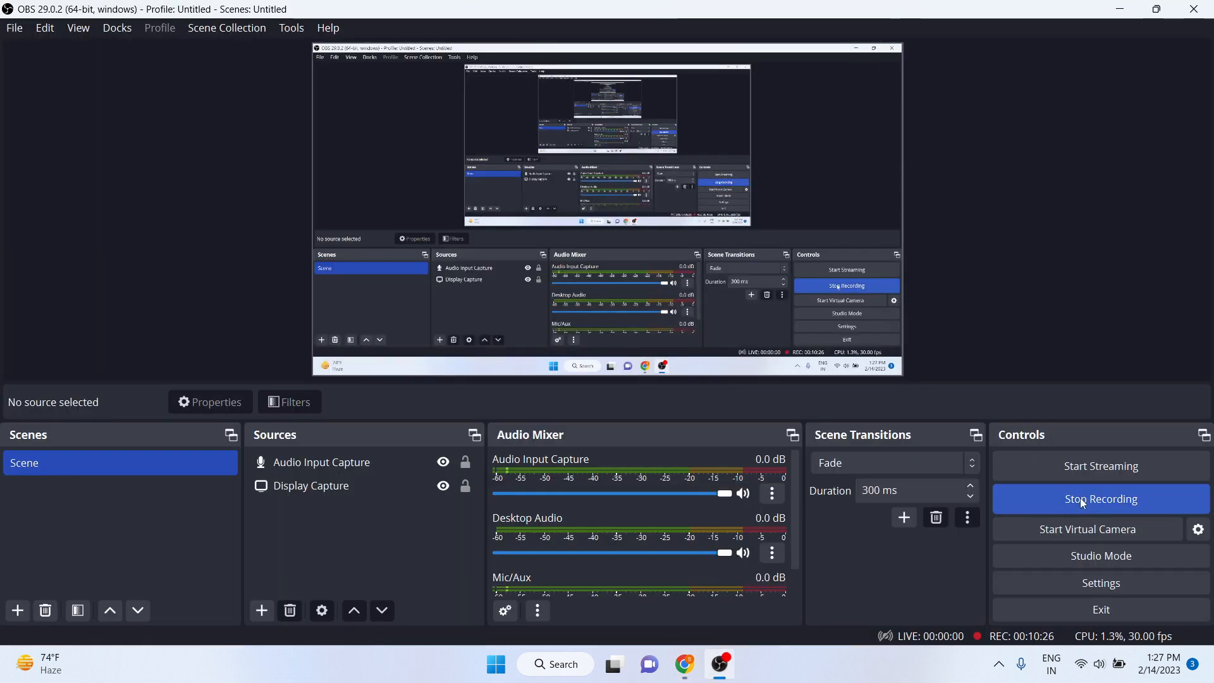
left_click(686, 664)
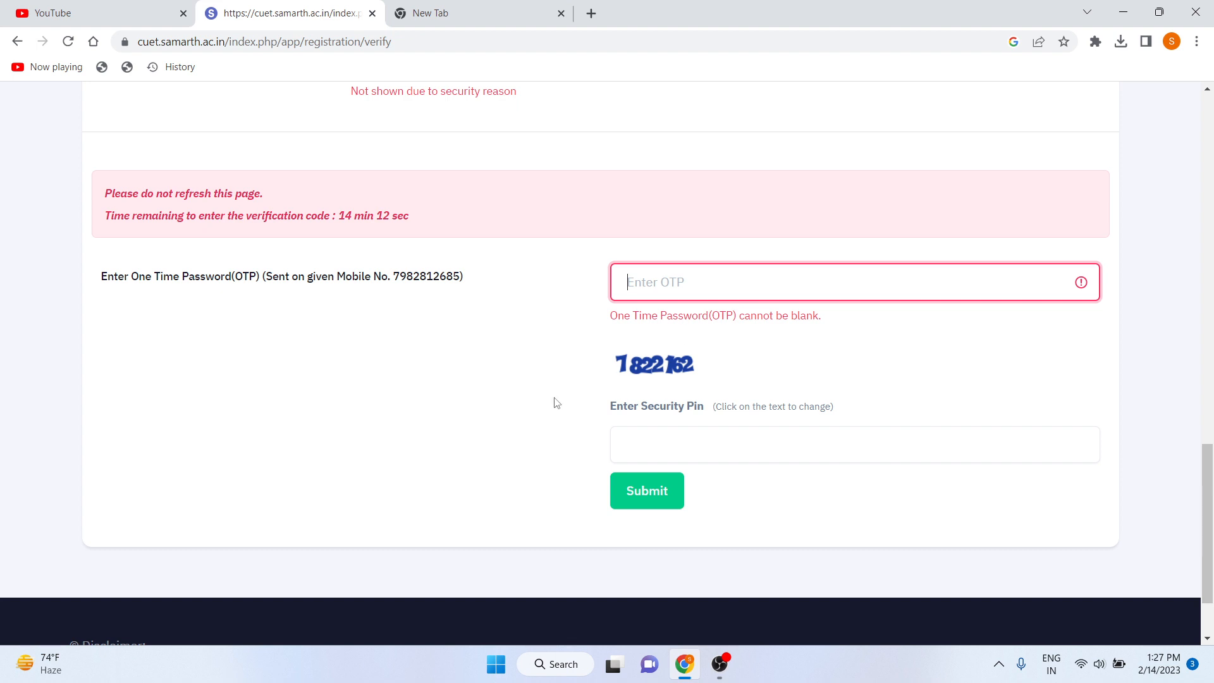
- Enter the security pin, fill the OTP from the autofill suggestion, and submit
scroll(548, 393, "up", 1)
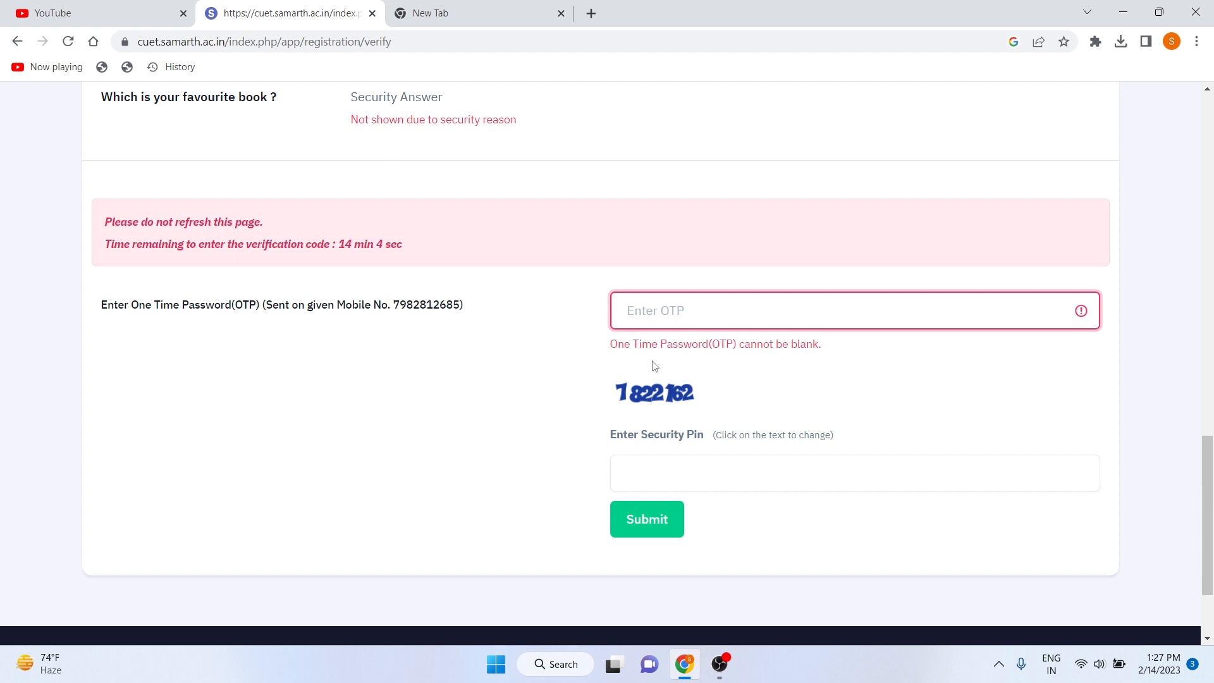
left_click(648, 465)
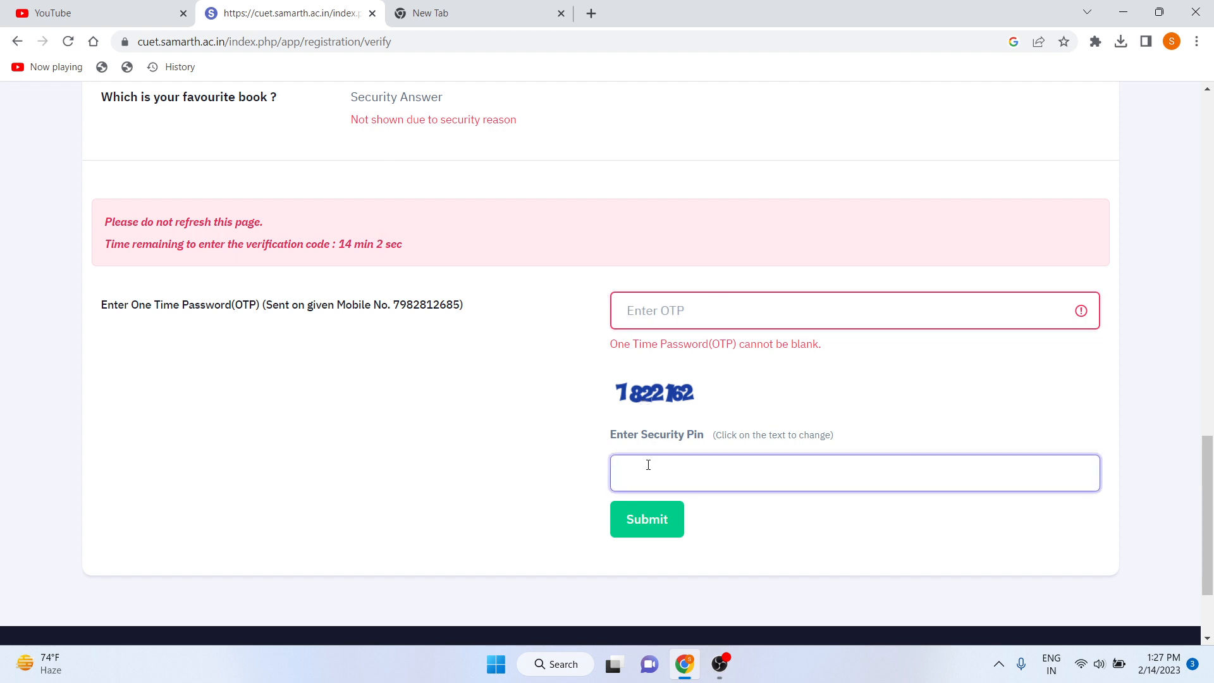
left_click(642, 521)
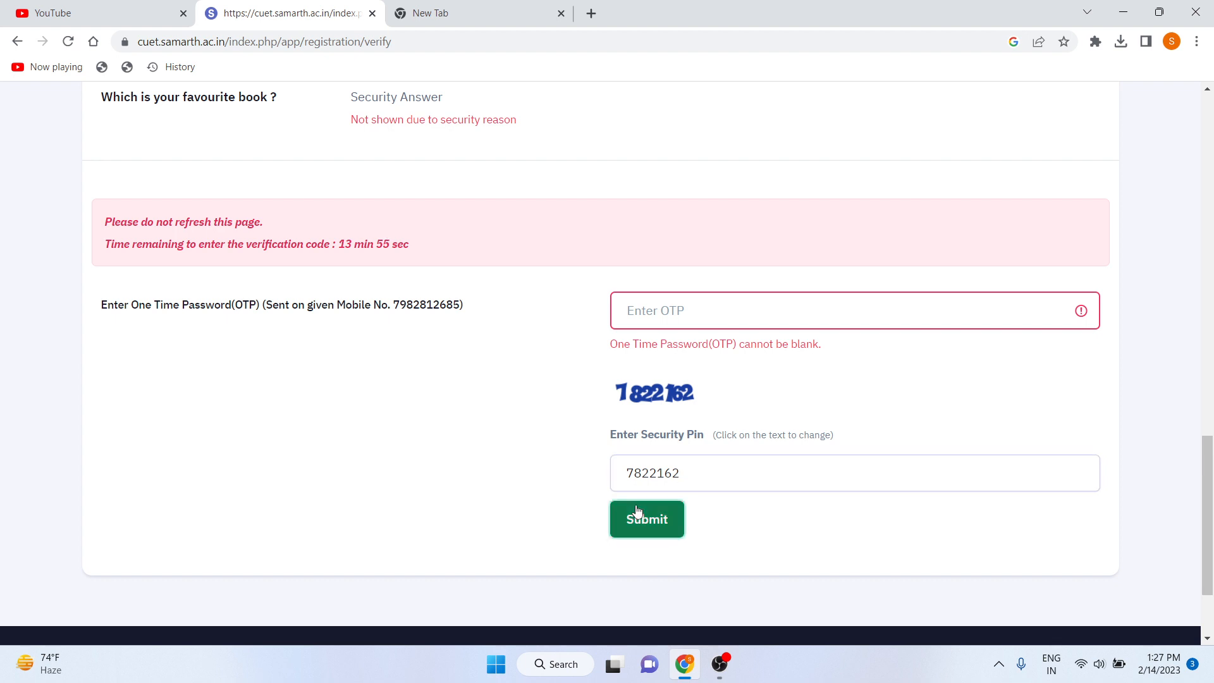
left_click(735, 316)
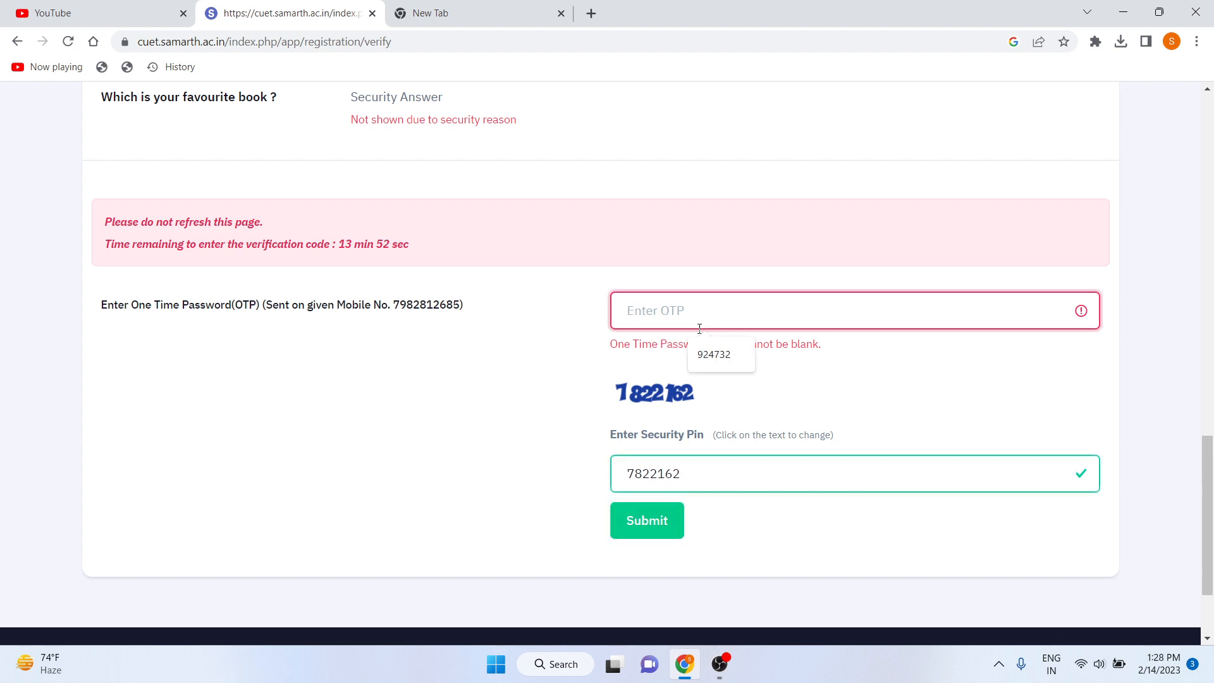
left_click(727, 363)
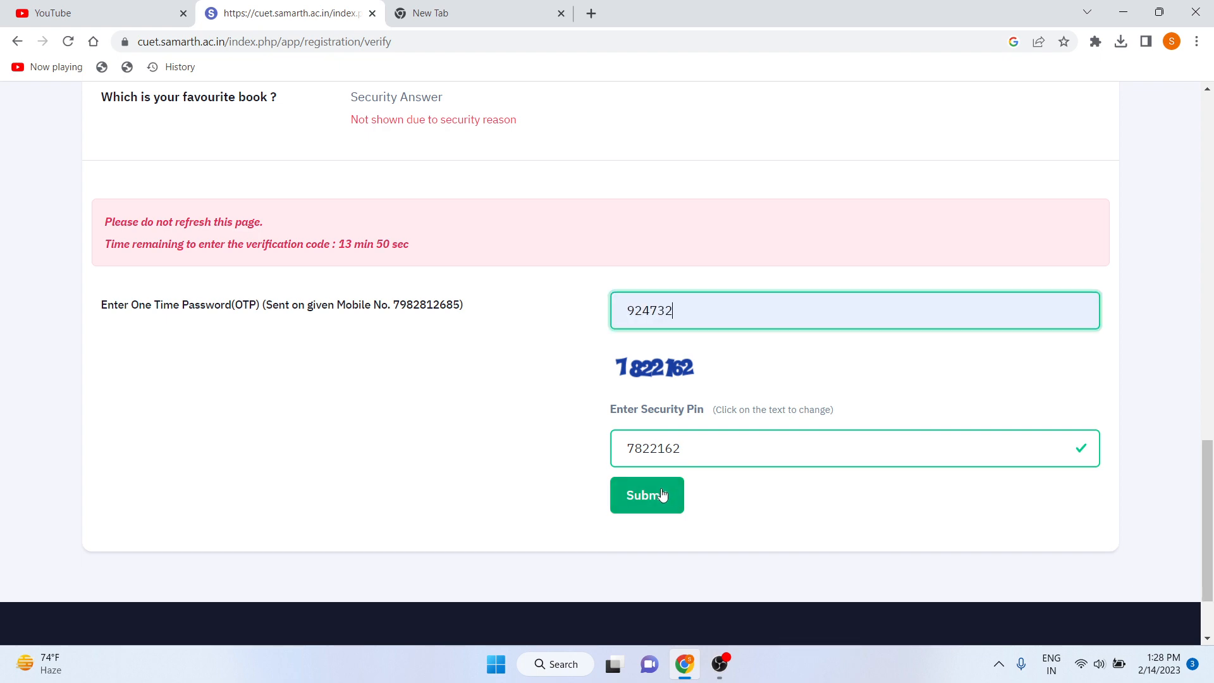
left_click(662, 495)
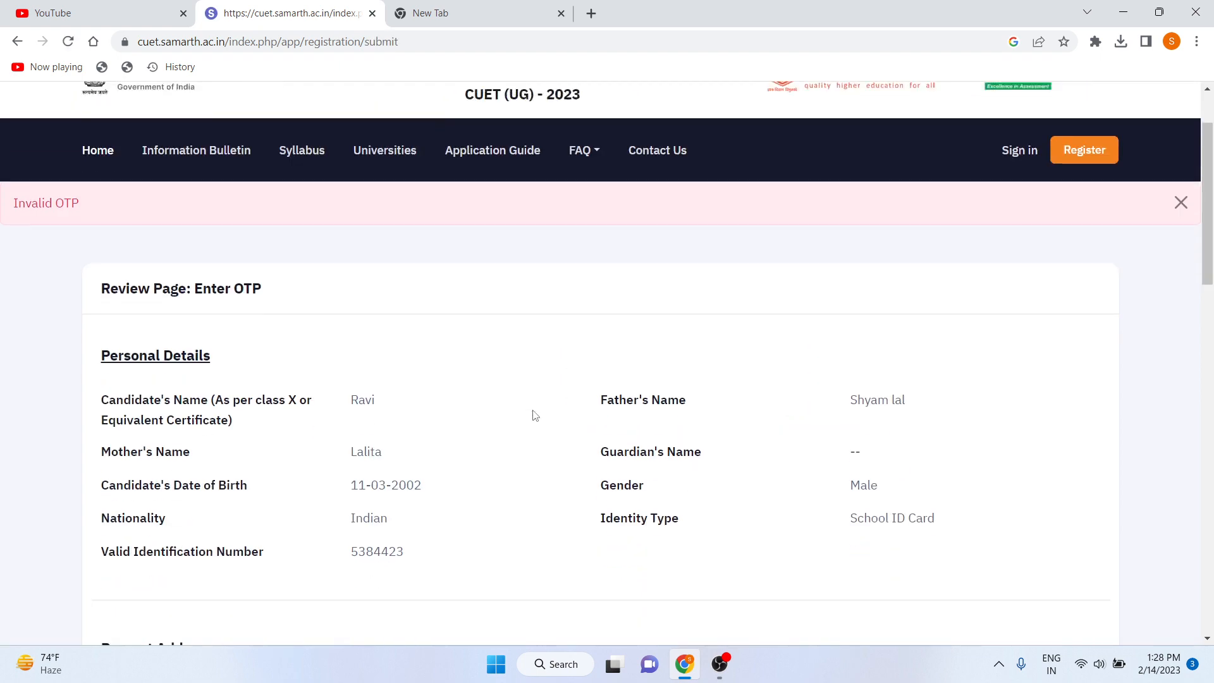
- Enter the received mobile OTP and the displayed security pin, then submit verification
scroll(535, 415, "down", 20)
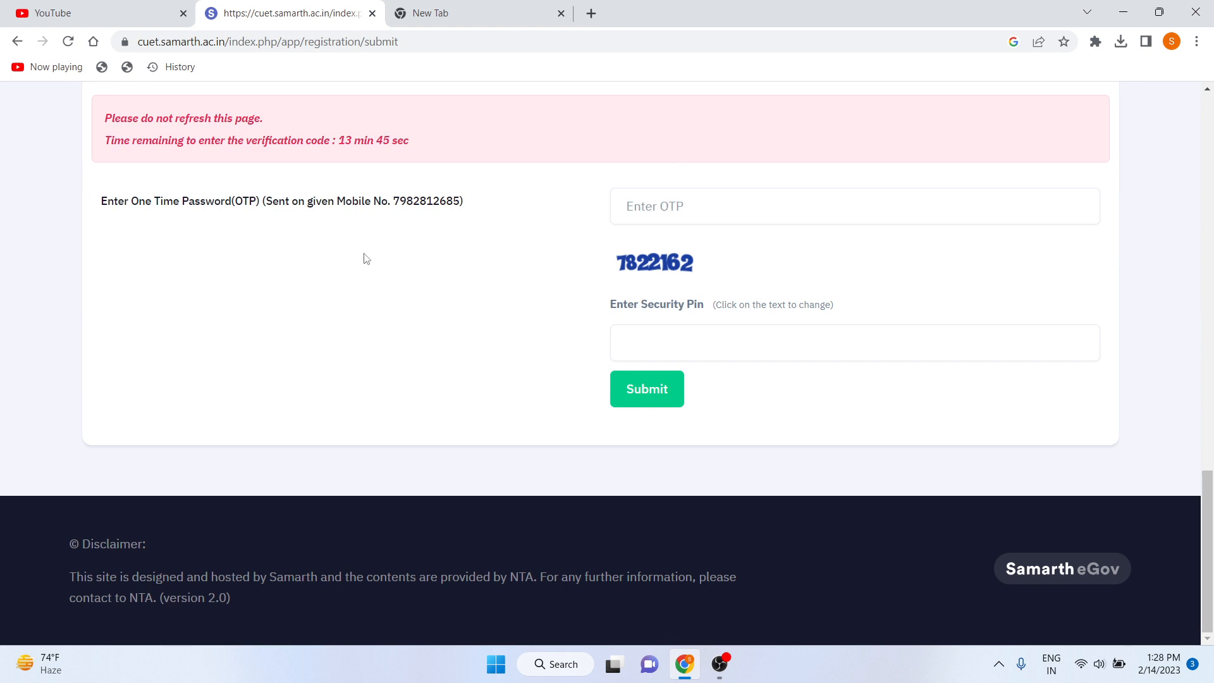
scroll(365, 258, "up", 1)
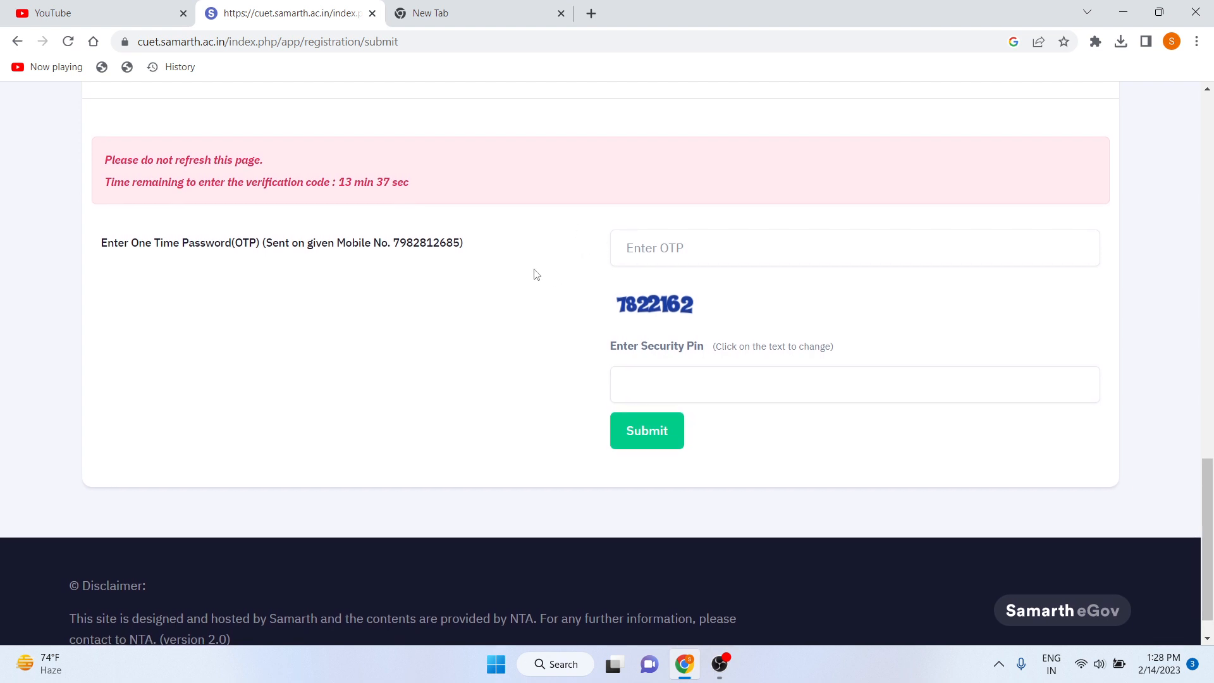
left_click(623, 256)
left_click(720, 252)
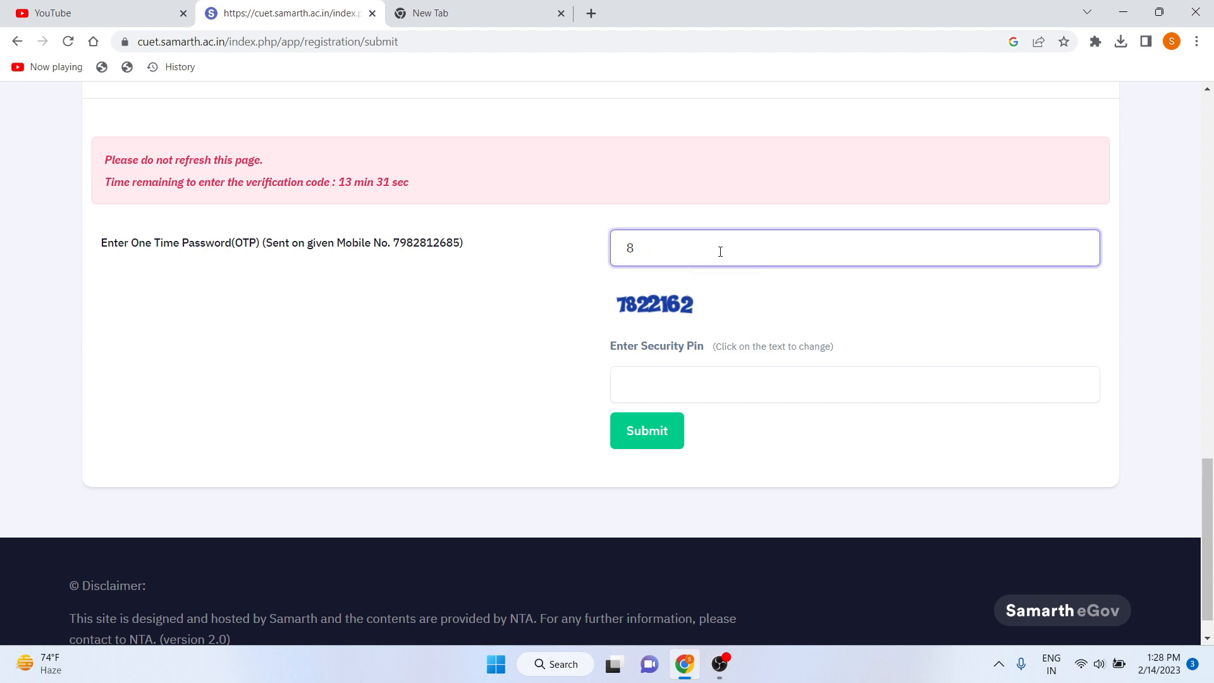
left_click(711, 377)
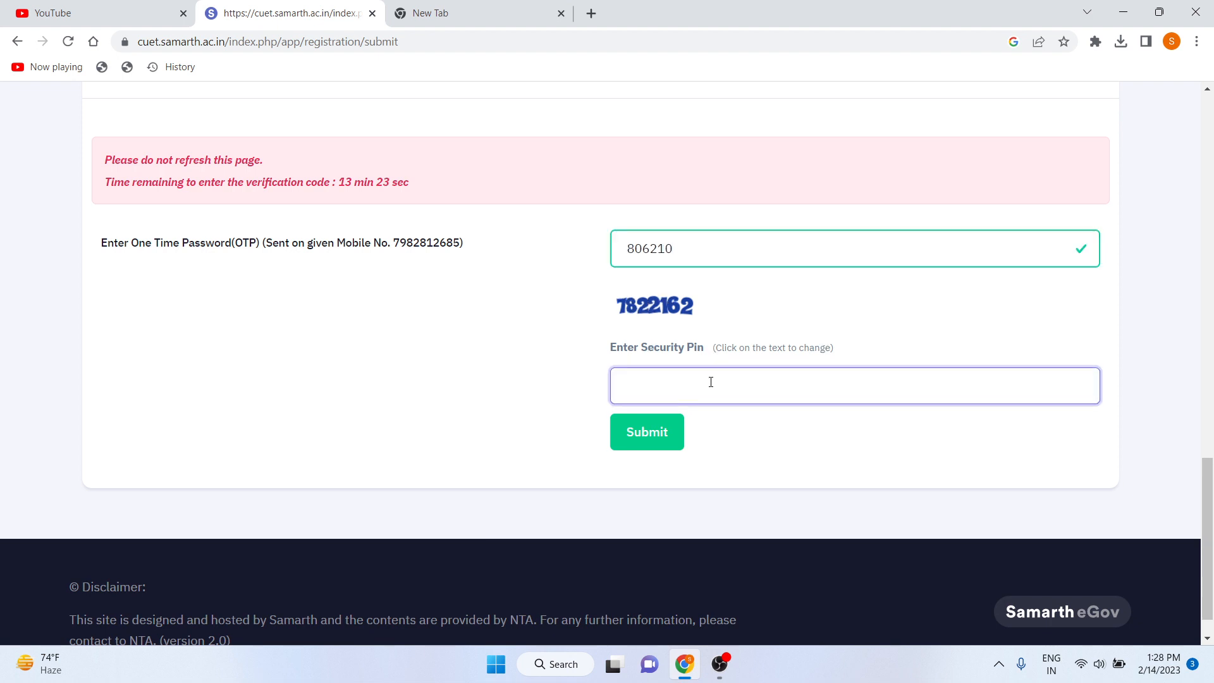
type("7822162")
left_click(648, 436)
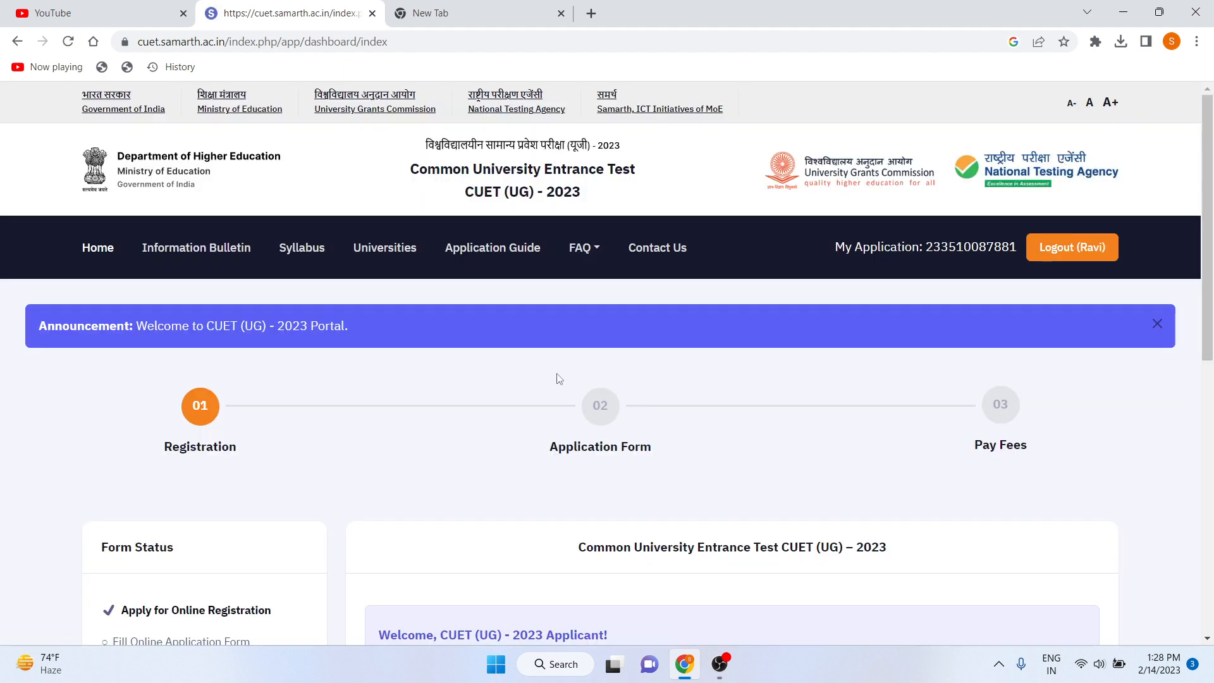
- Scroll the dashboard to check the NOT SUBMITTED status and verified mobile number
scroll(557, 377, "down", 4)
scroll(558, 377, "down", 3)
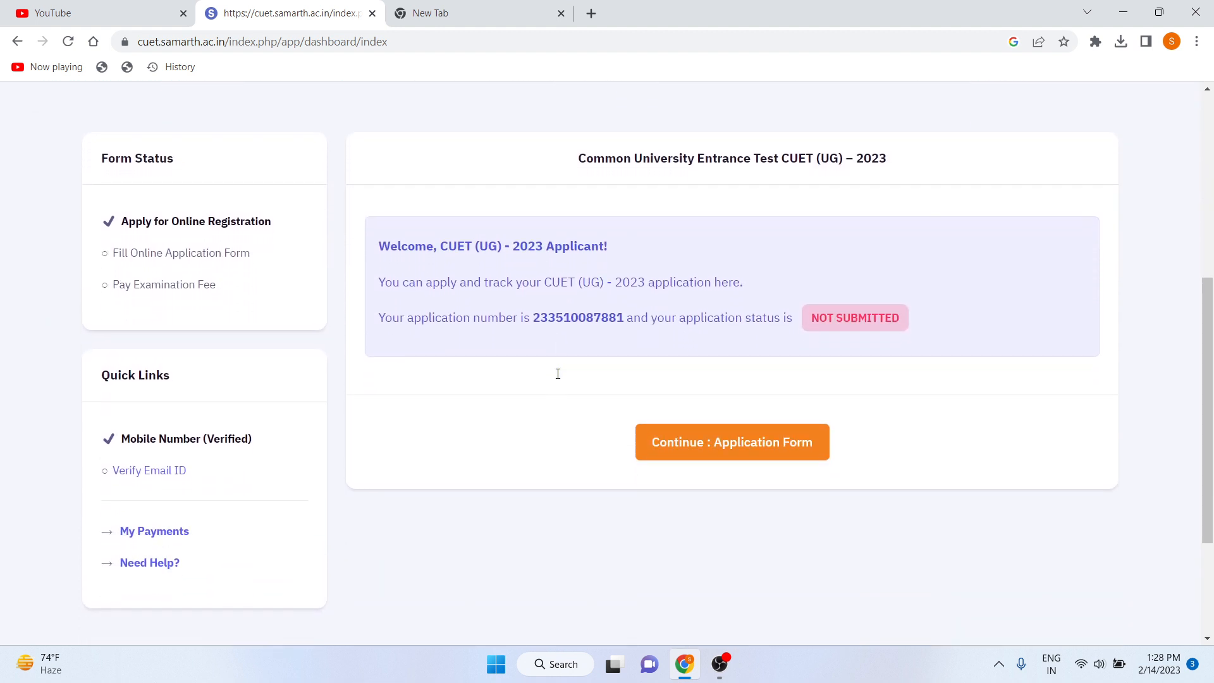
scroll(559, 378, "down", 2)
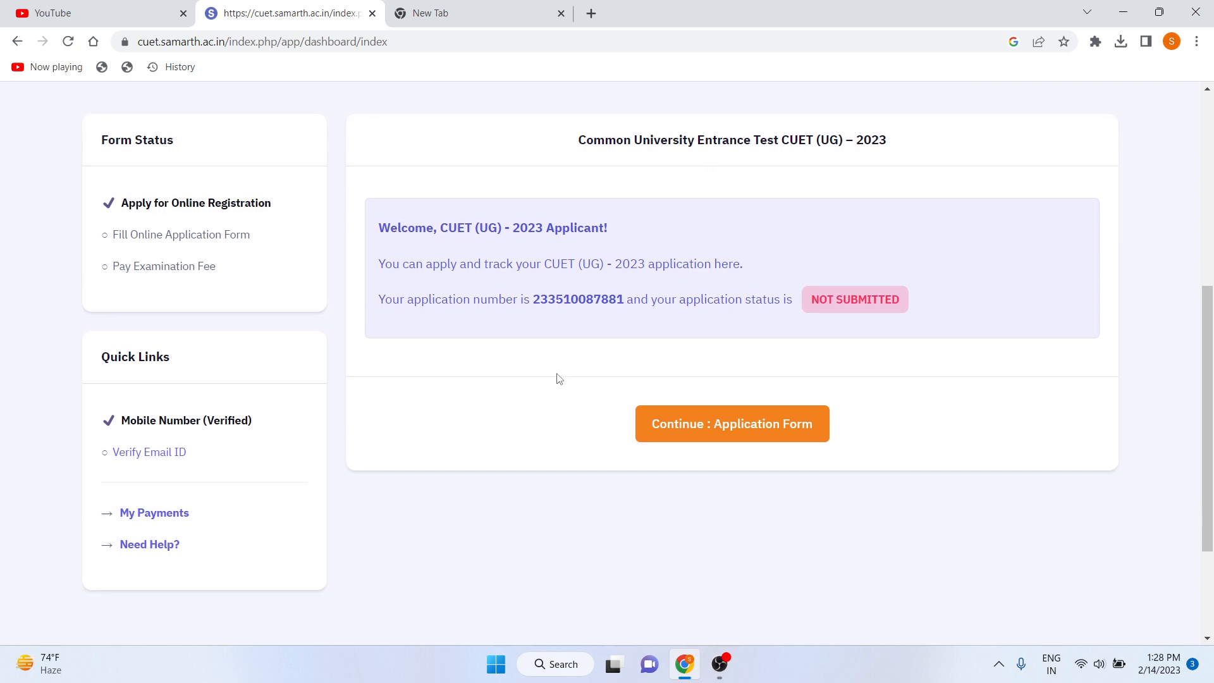
scroll(559, 378, "down", 2)
scroll(557, 377, "up", 6)
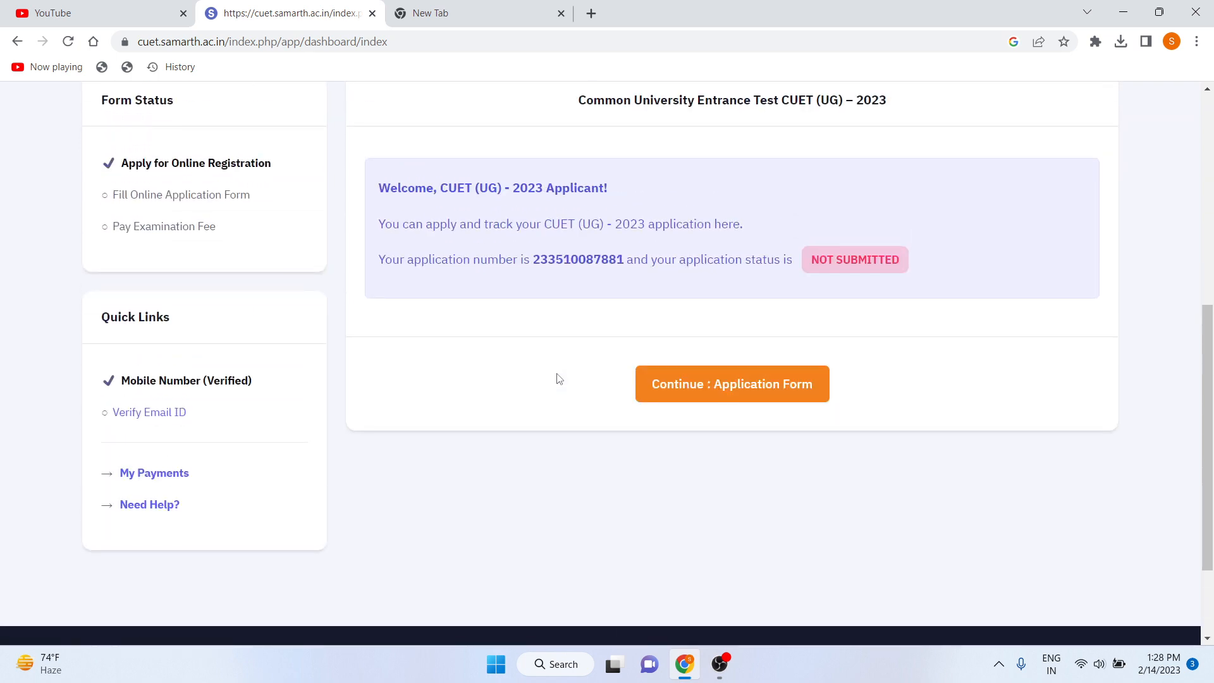
scroll(576, 408, "down", 5)
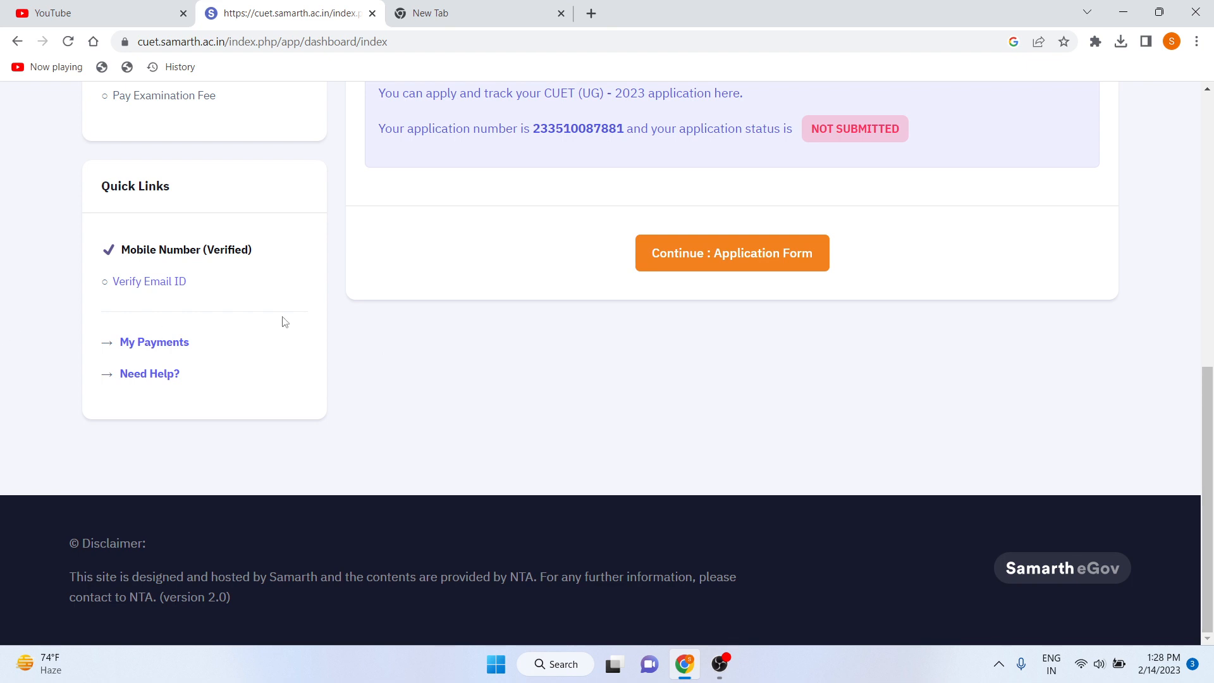
scroll(352, 287, "up", 8)
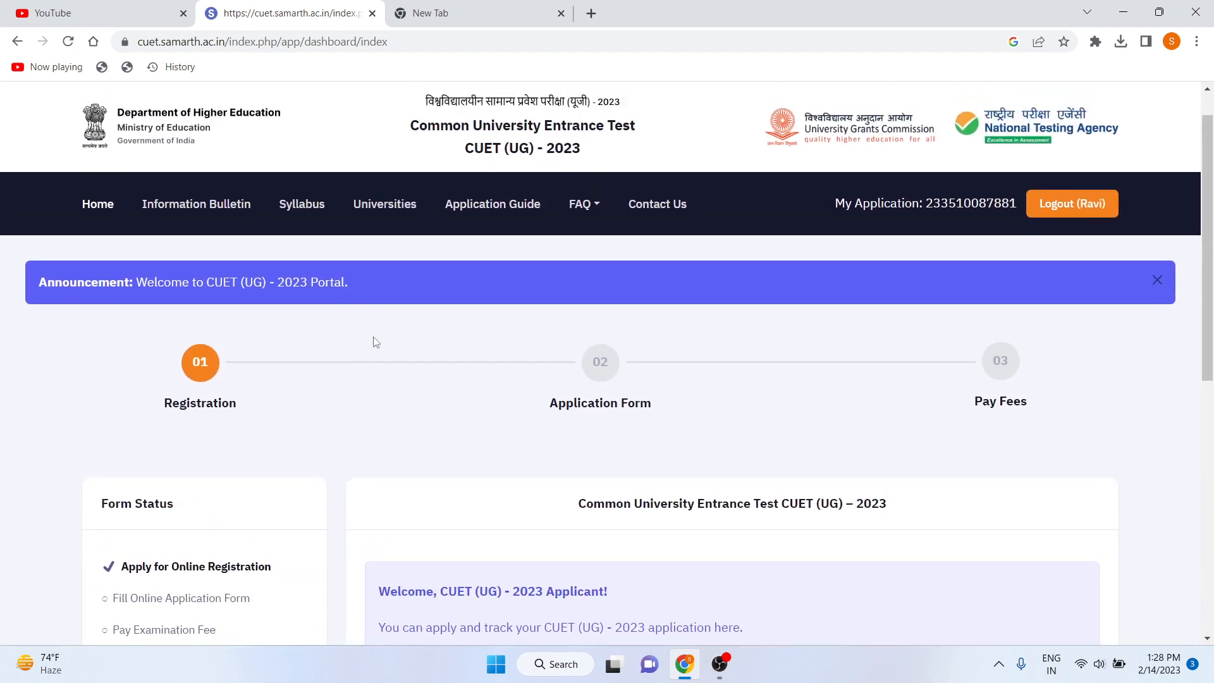
scroll(374, 341, "down", 8)
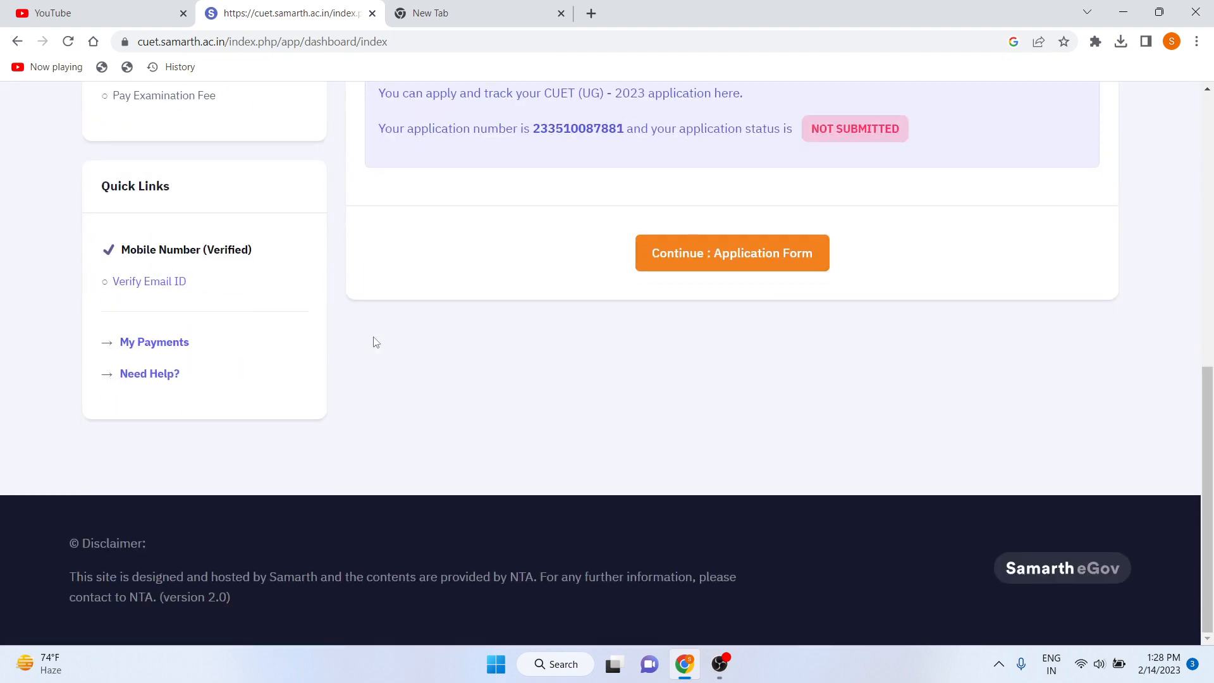
- Open the application form and set Category to General/Unreserved and PwBD to No
left_click(703, 261)
scroll(374, 366, "down", 5)
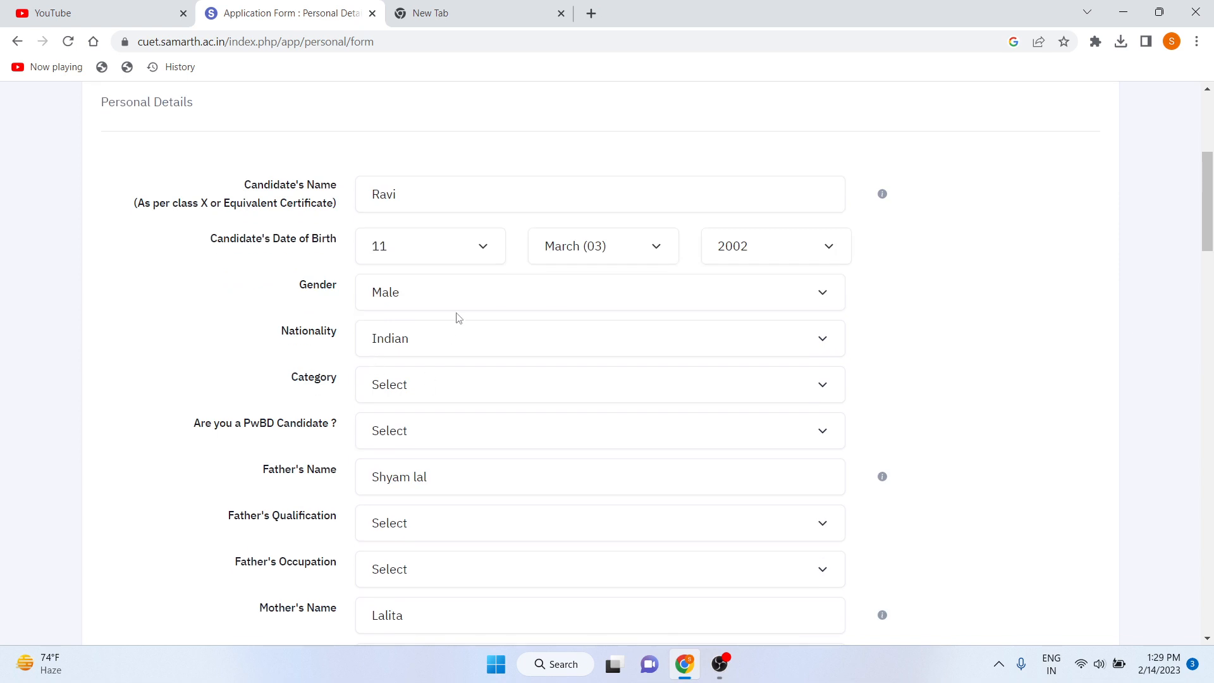
scroll(526, 336, "down", 2)
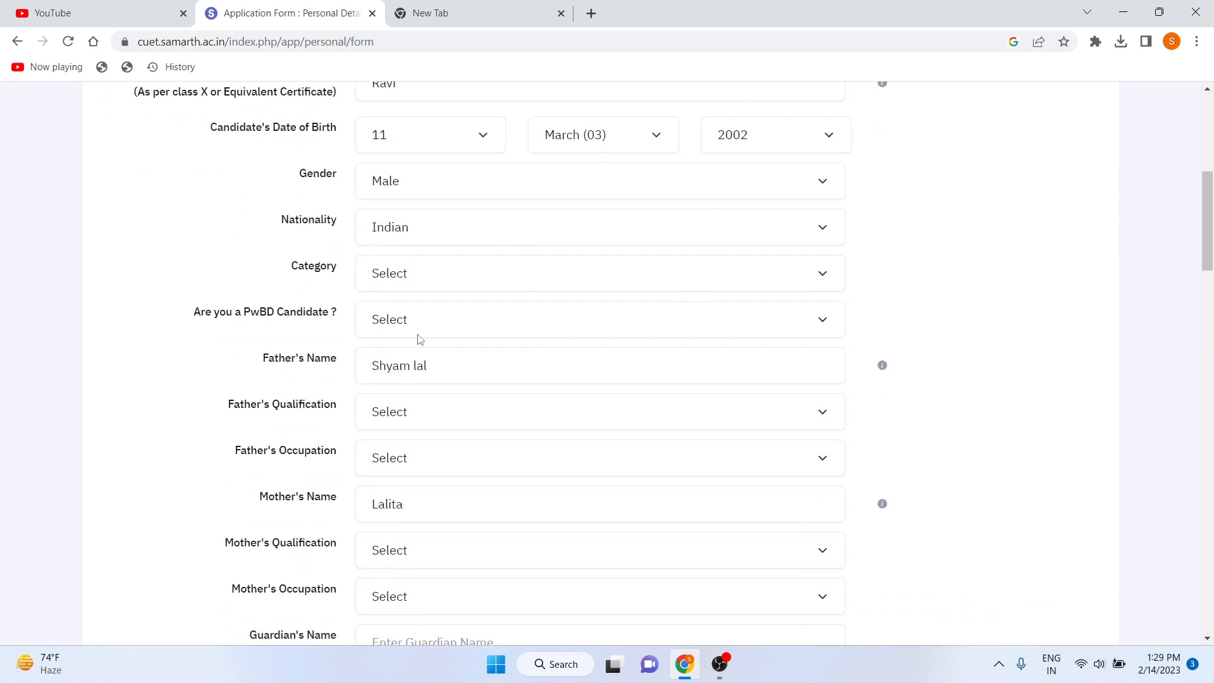
left_click(478, 271)
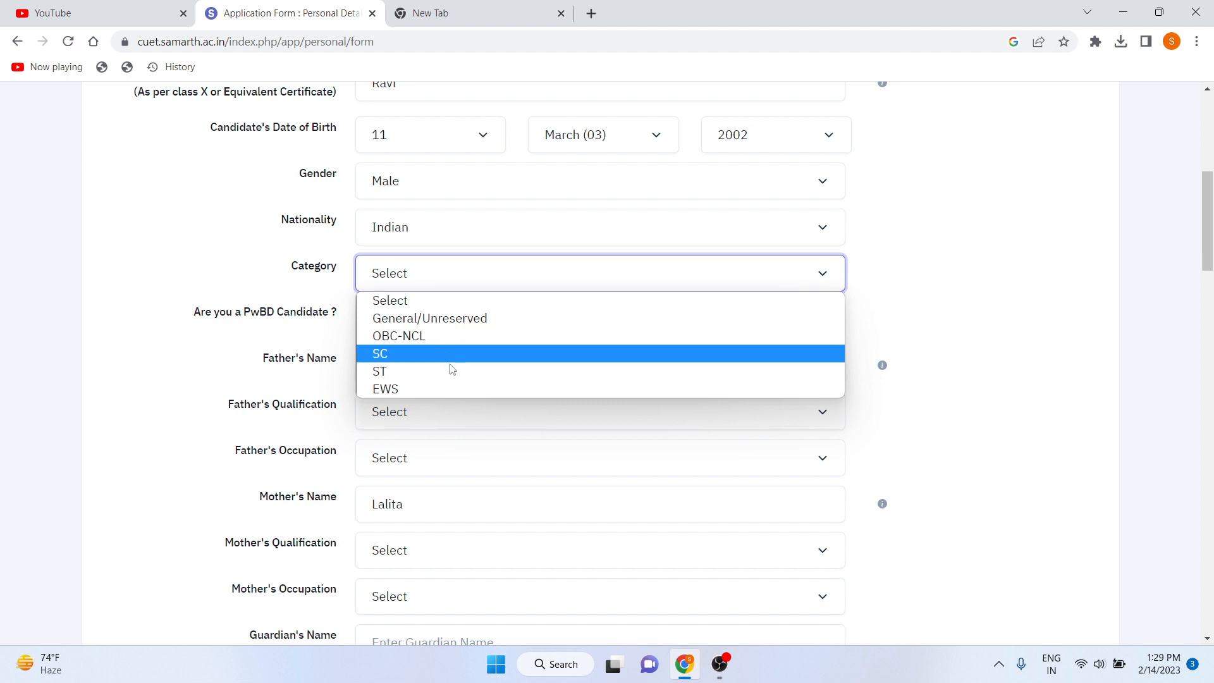
left_click(500, 318)
scroll(483, 333, "down", 1)
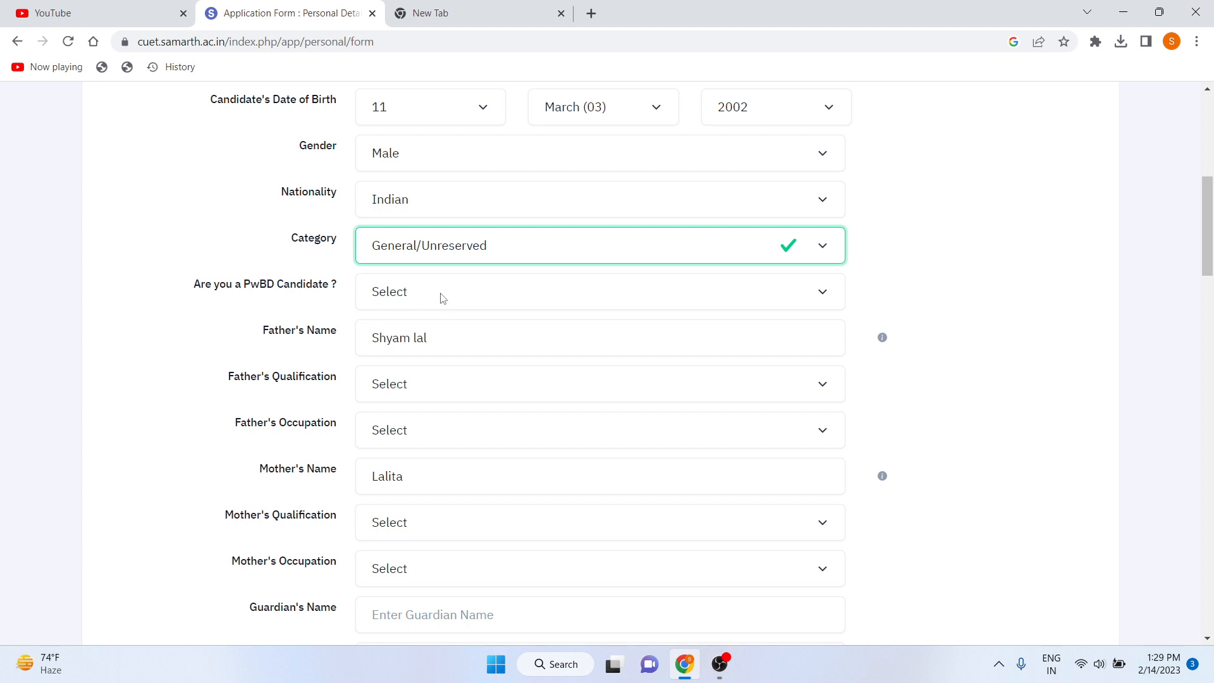
left_click(443, 298)
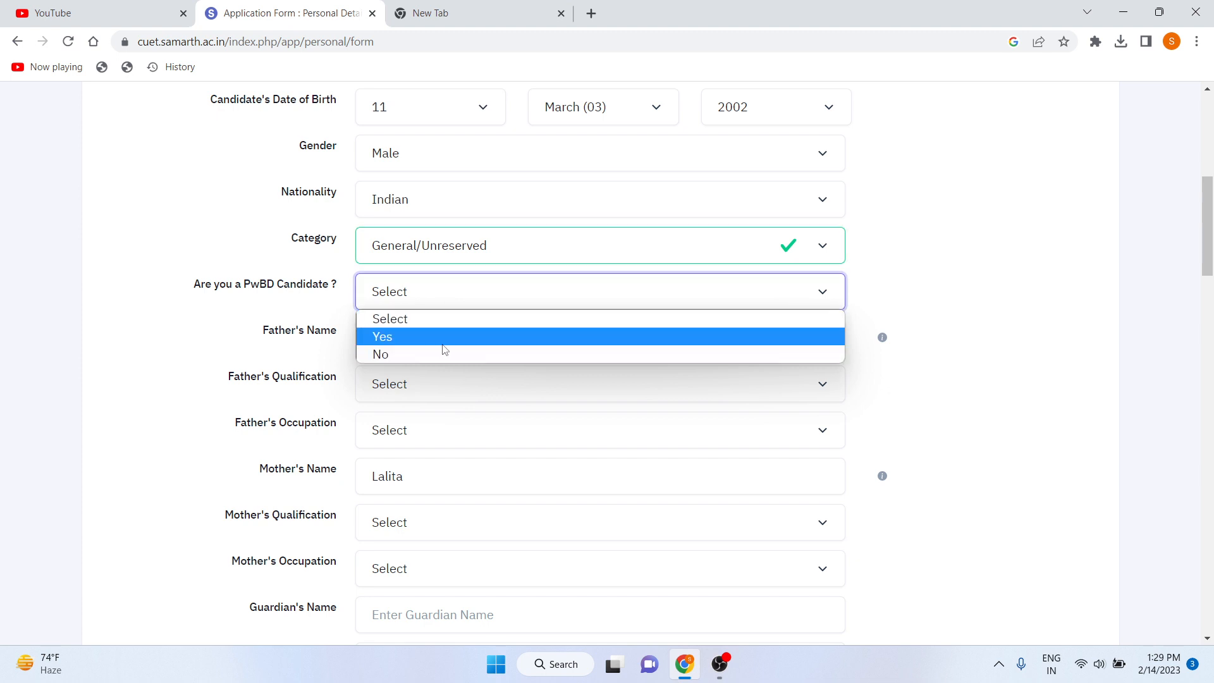
left_click(443, 342)
left_click(445, 296)
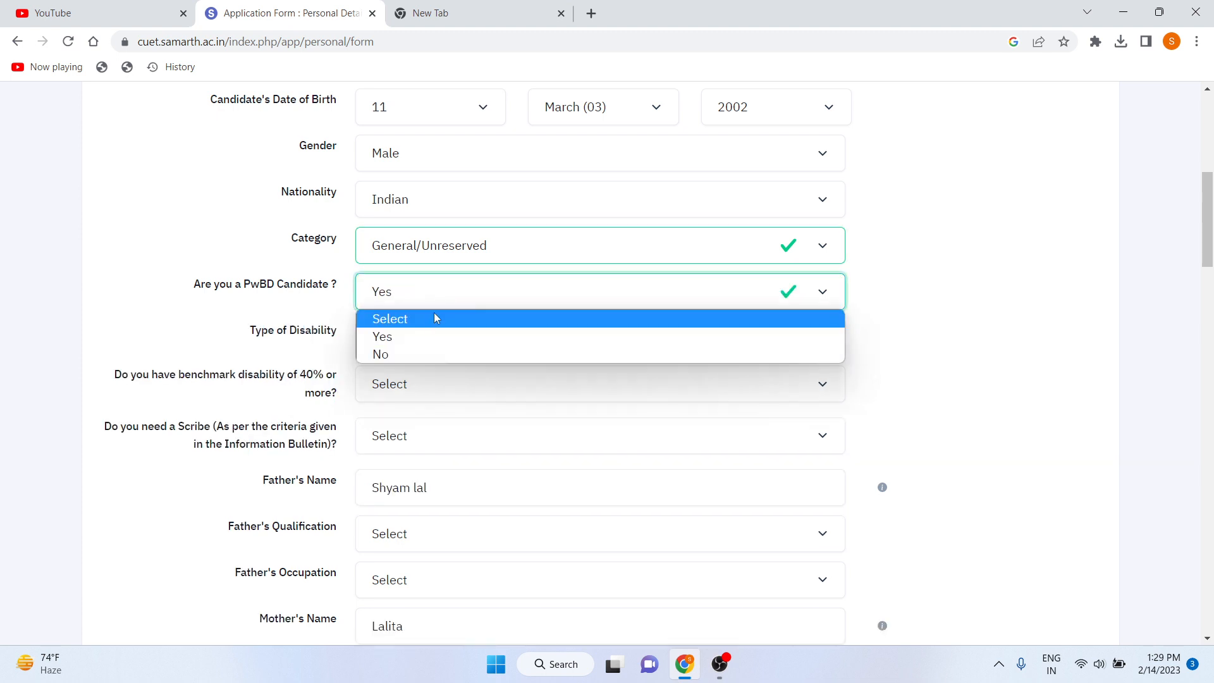
left_click(433, 355)
- Set father's qualification to Matriculate and father's occupation to Self Employment
scroll(412, 383, "down", 1)
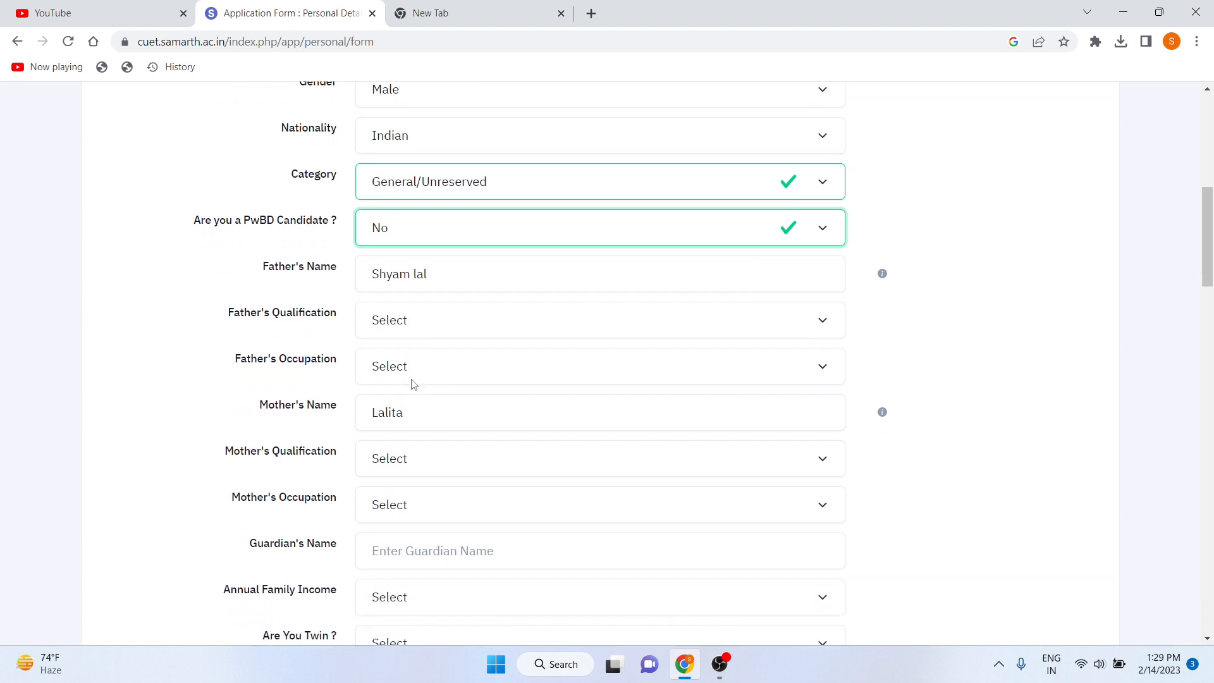
left_click(406, 322)
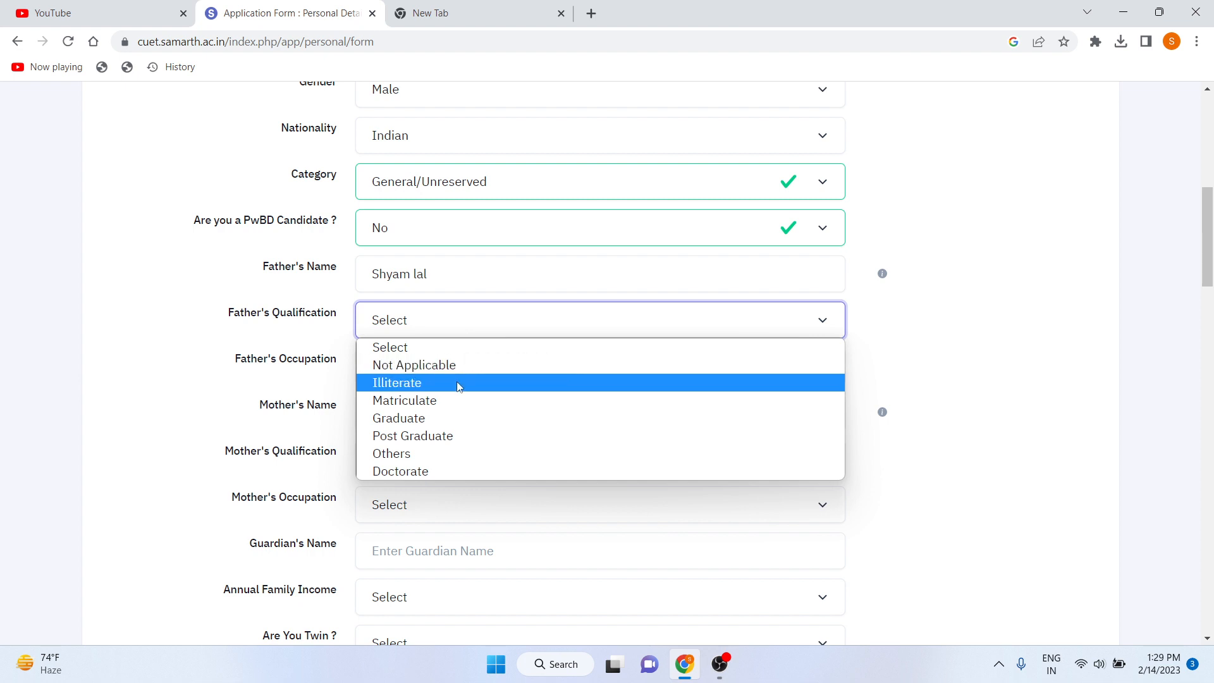
left_click(459, 407)
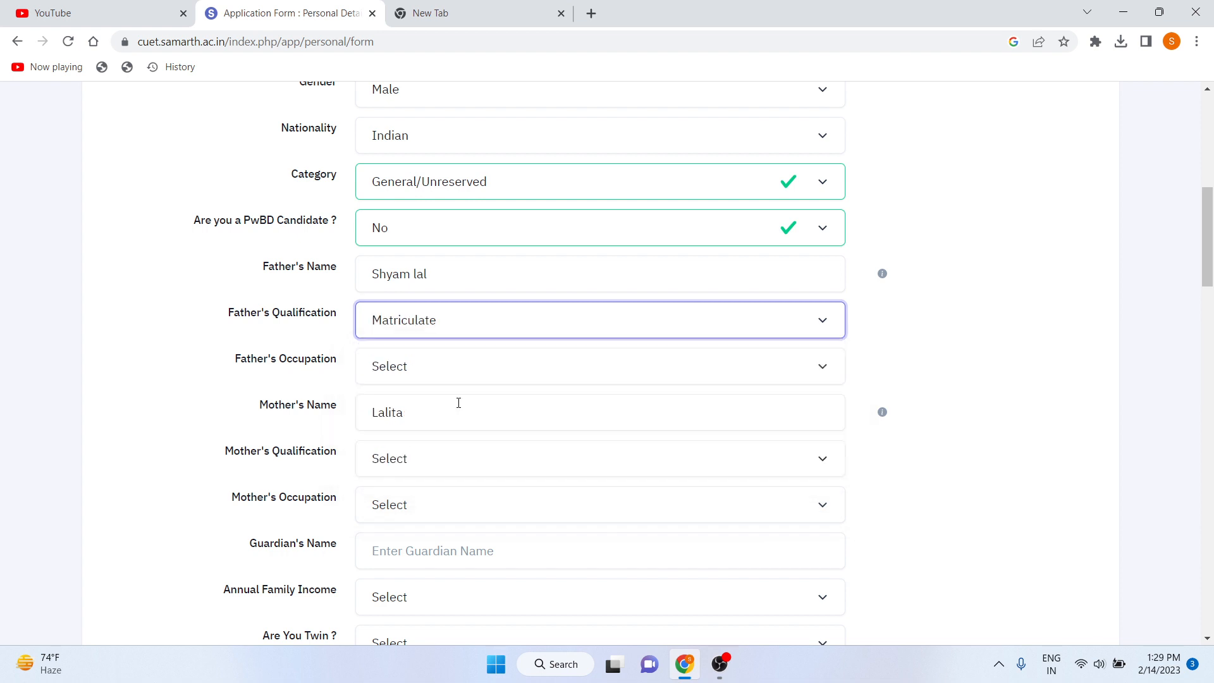
left_click(451, 336)
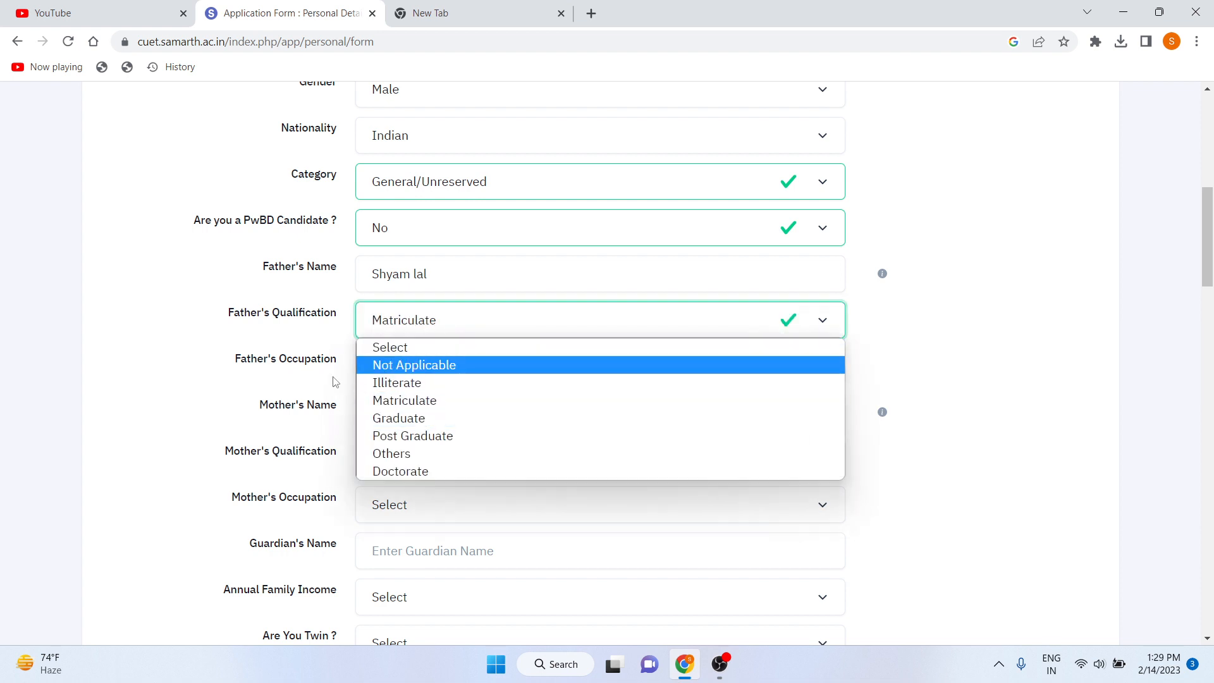
left_click(129, 350)
left_click(438, 371)
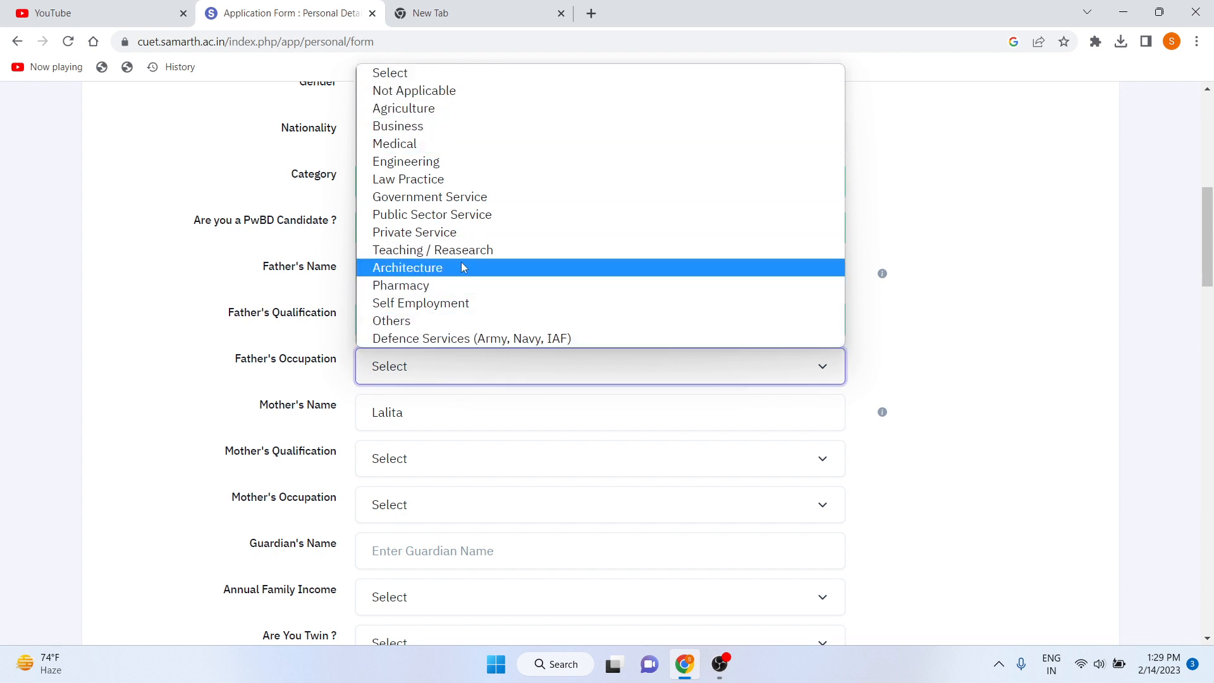
left_click(456, 305)
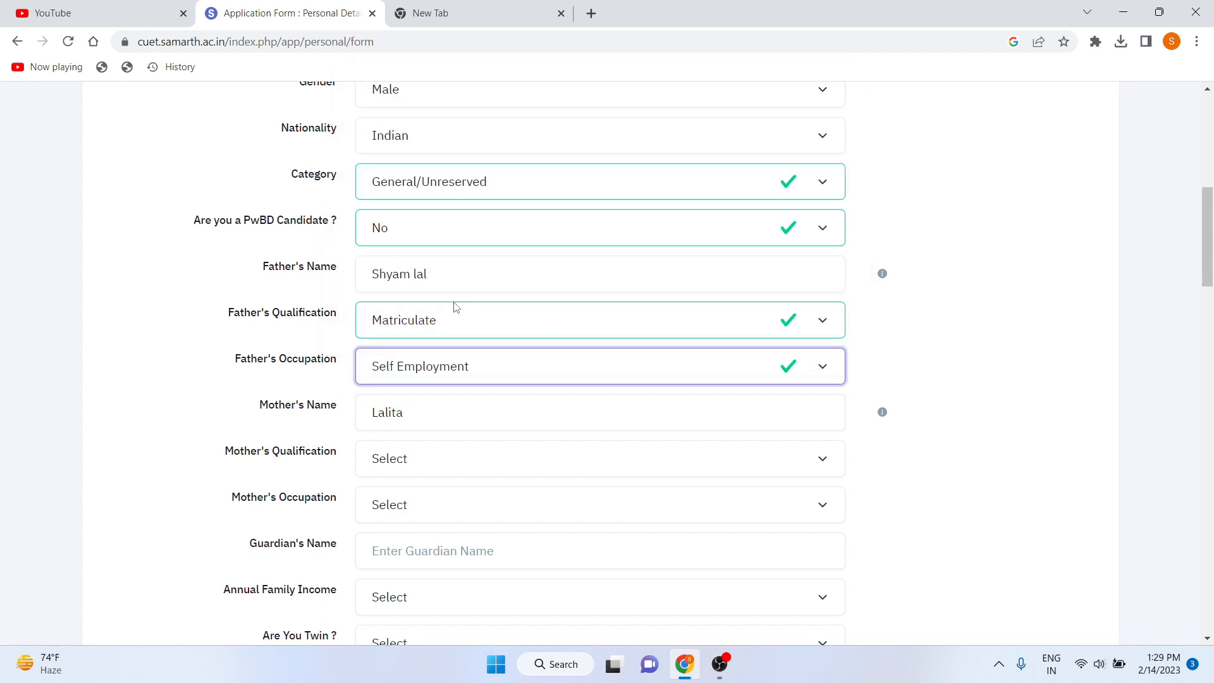
left_click(428, 451)
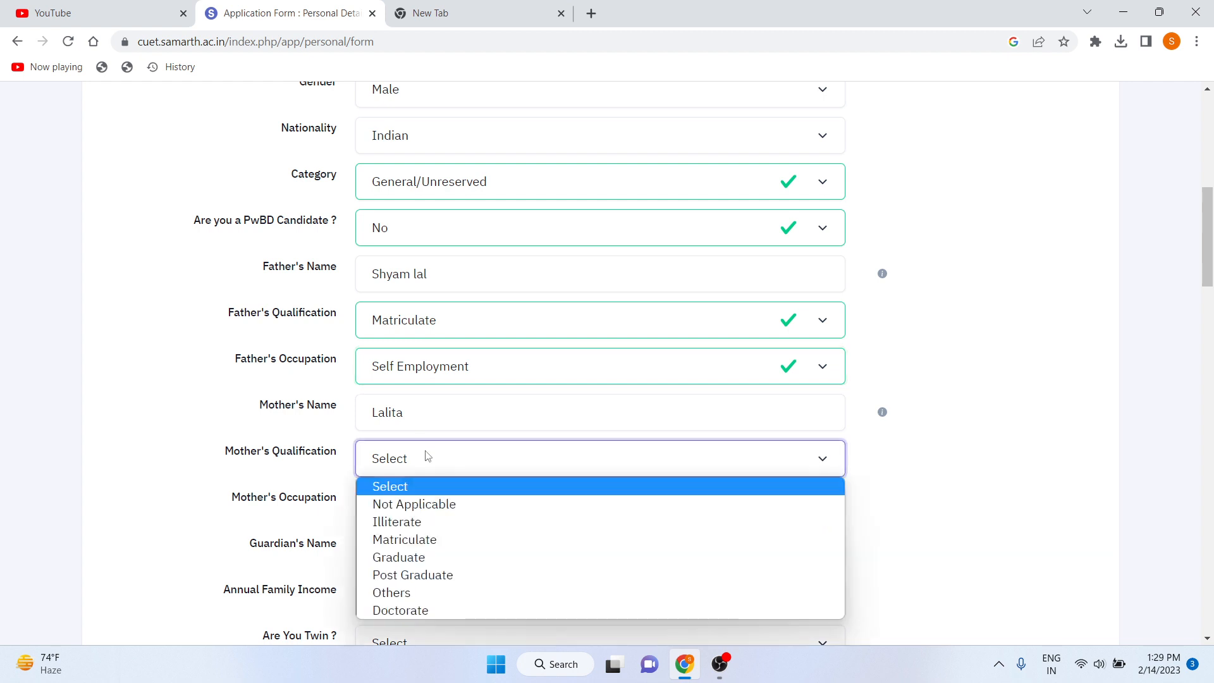
- Set mother's qualification Illiterate, occupation Others (Including House Wife), income RS. 100001 - 200000
scroll(456, 384, "down", 3)
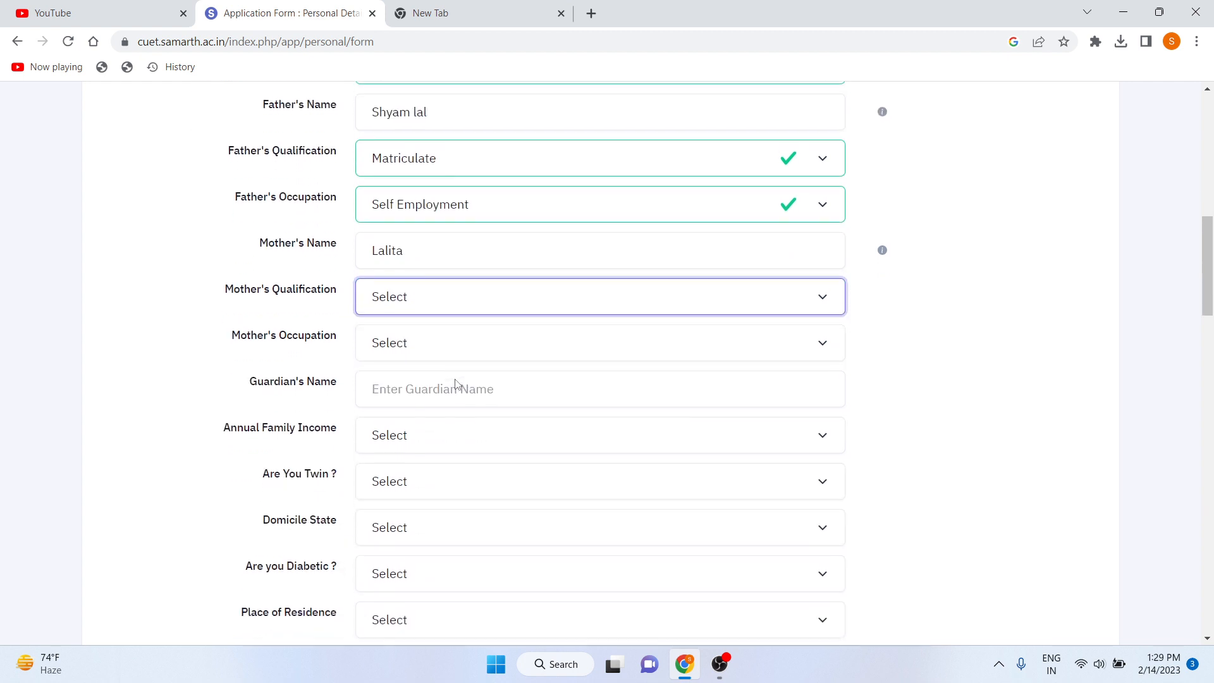
left_click(432, 294)
left_click(414, 351)
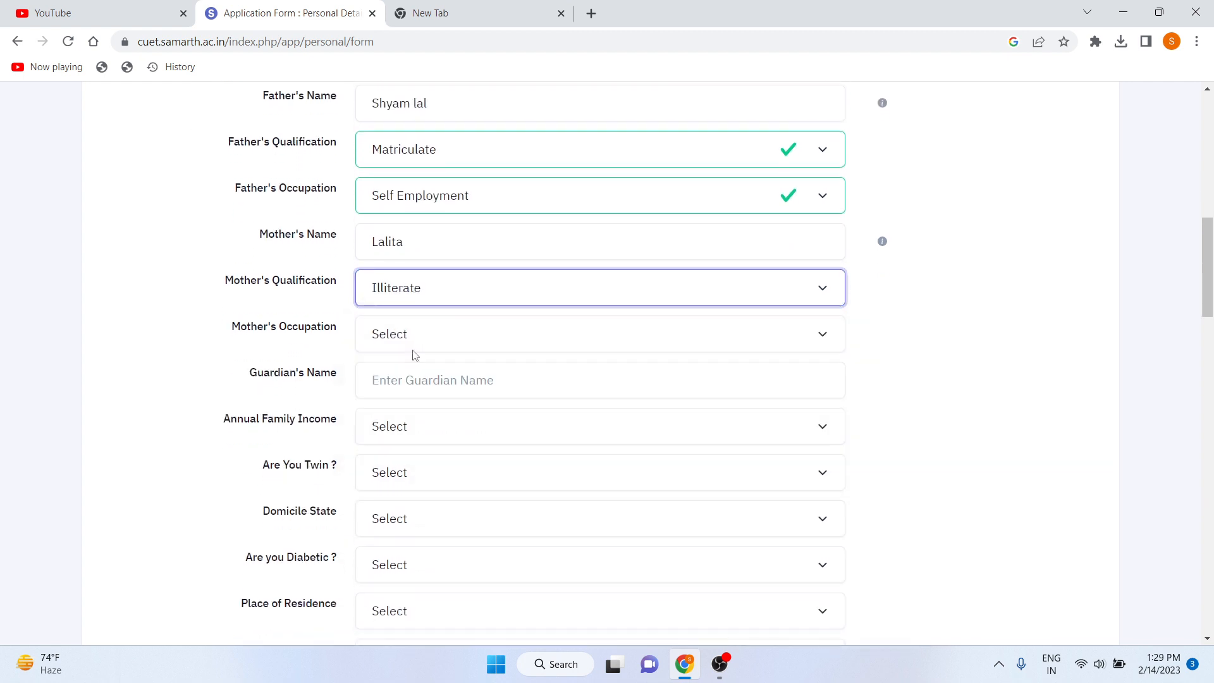
left_click(418, 338)
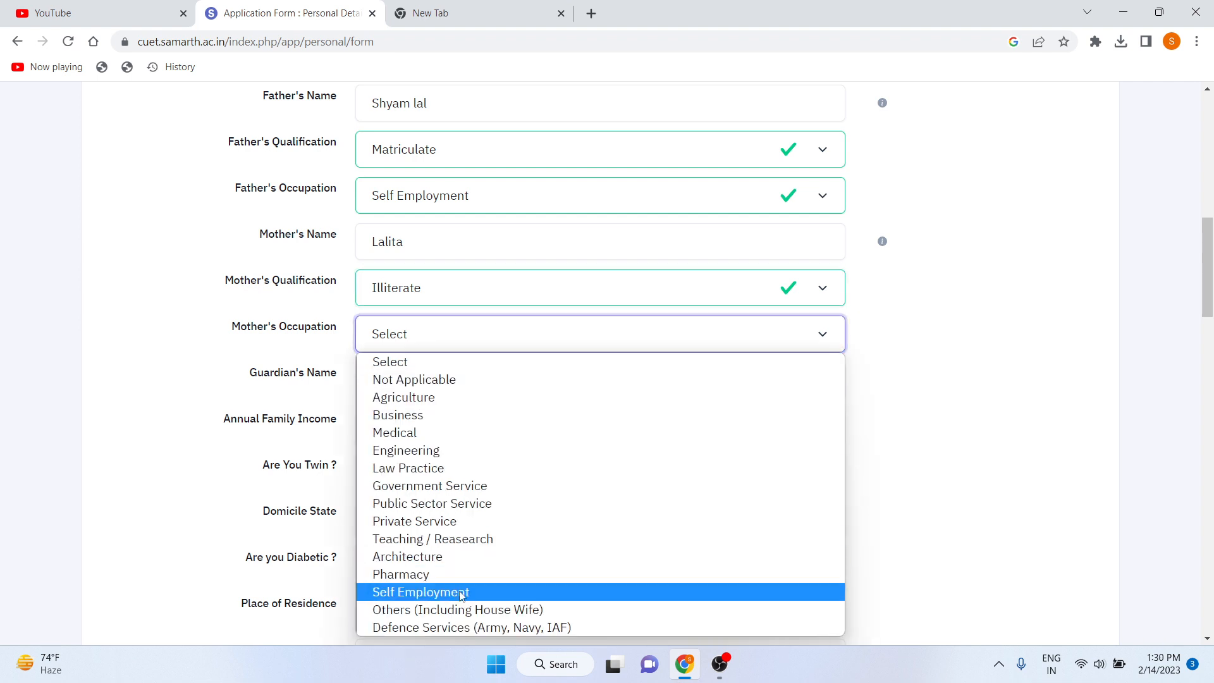
left_click(445, 609)
scroll(439, 425, "down", 1)
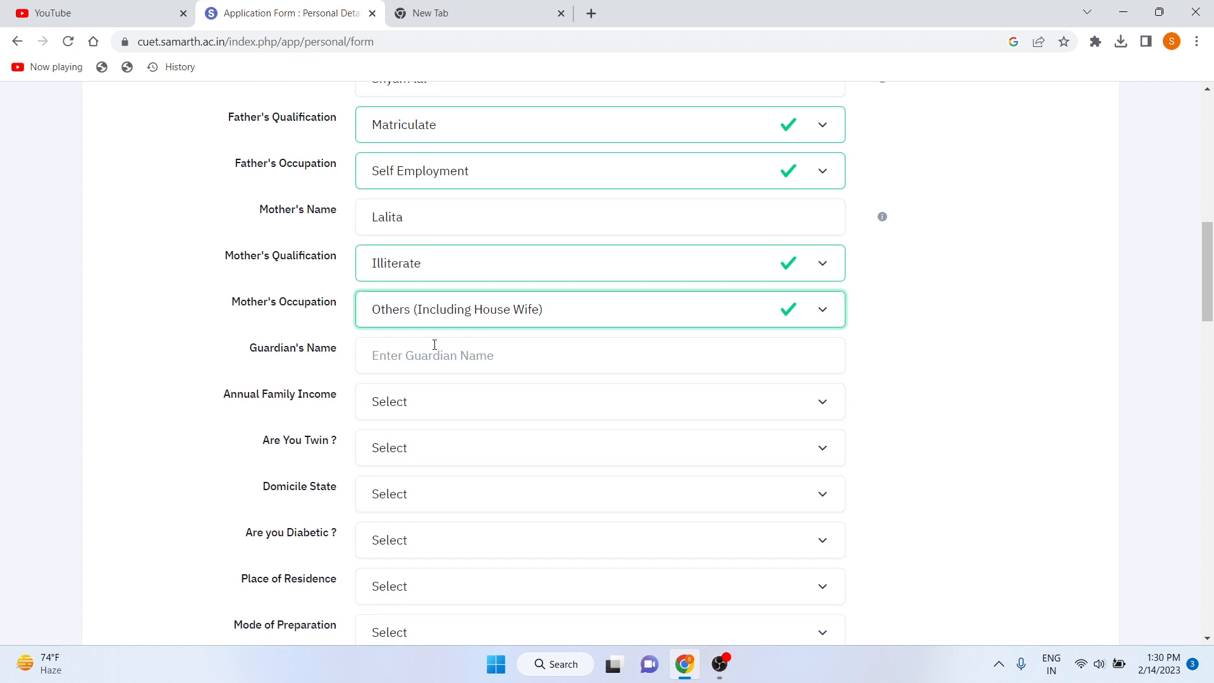
scroll(390, 395, "down", 1)
left_click(392, 381)
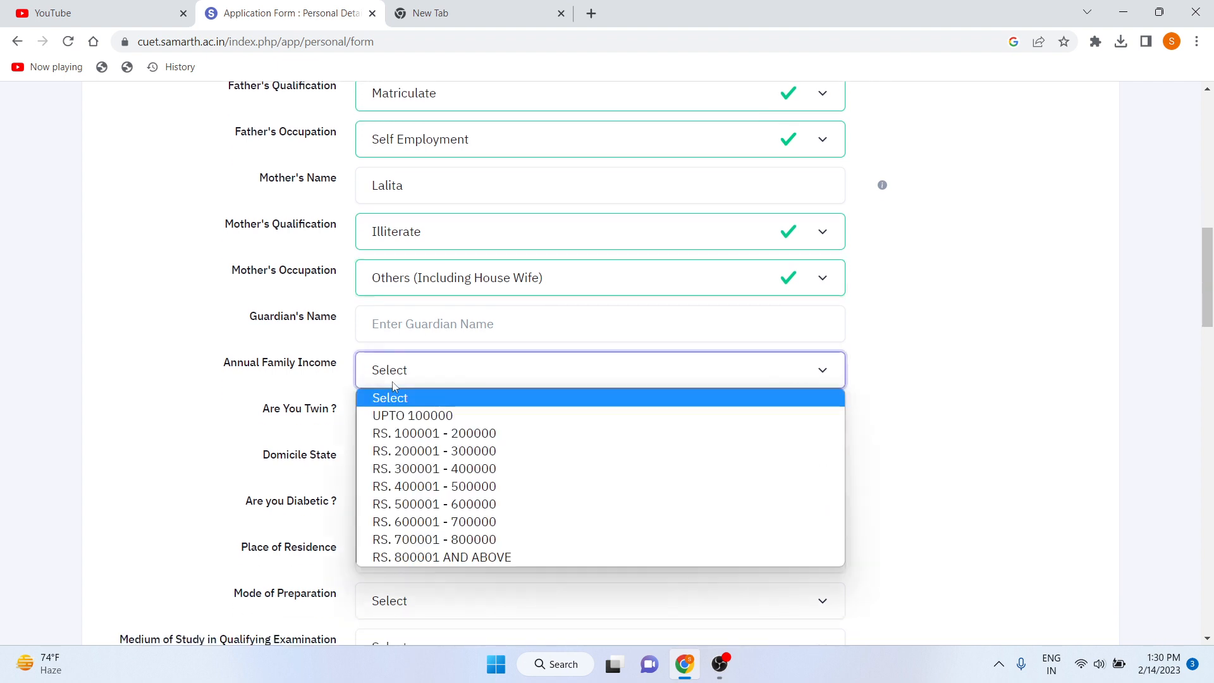
left_click(396, 442)
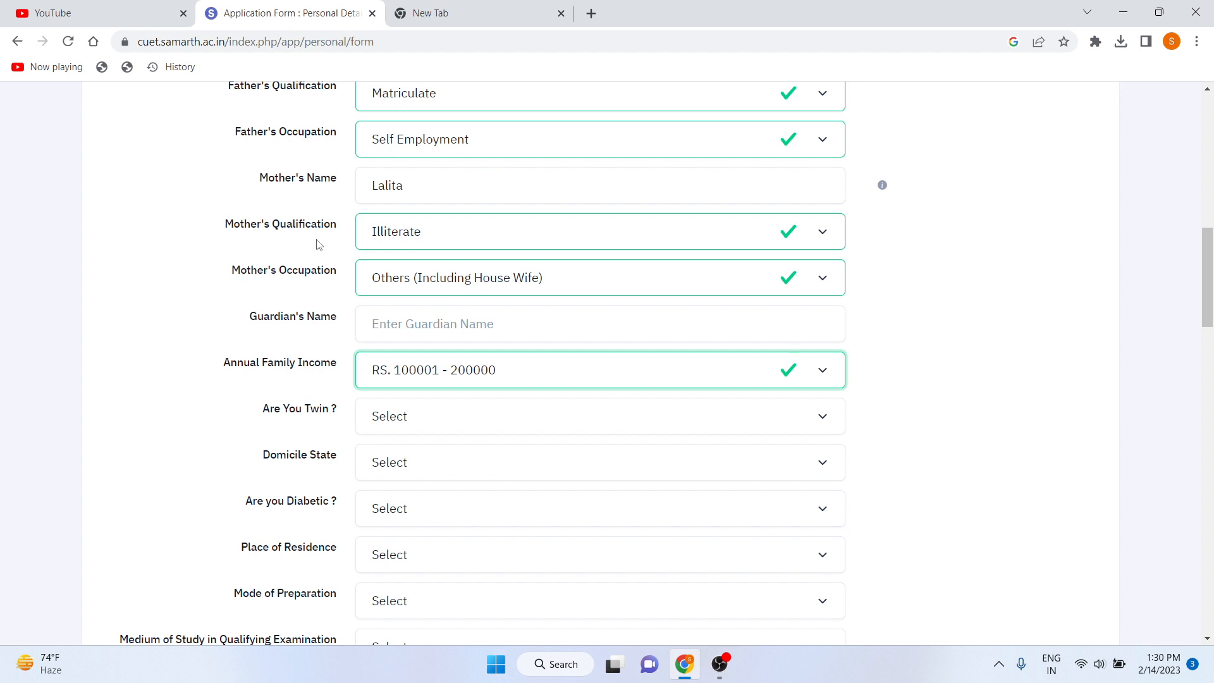
- Answer twin No, domicile state DELHI, and diabetic No
left_click(421, 423)
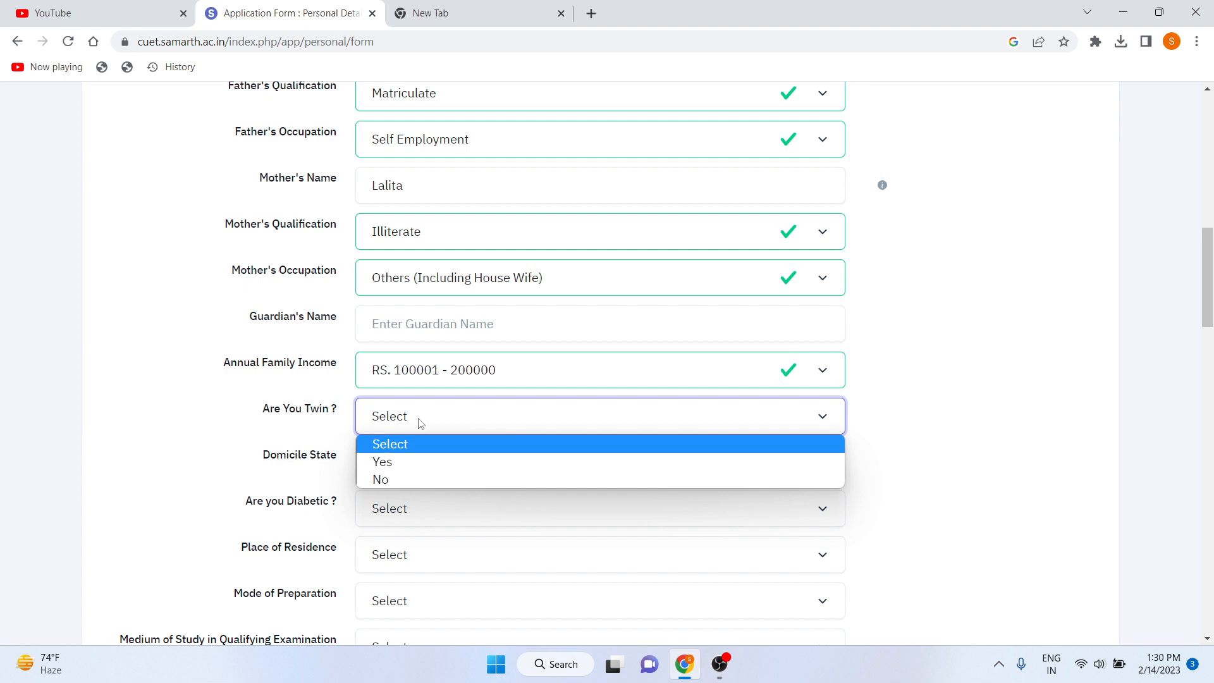
left_click(417, 480)
left_click(434, 460)
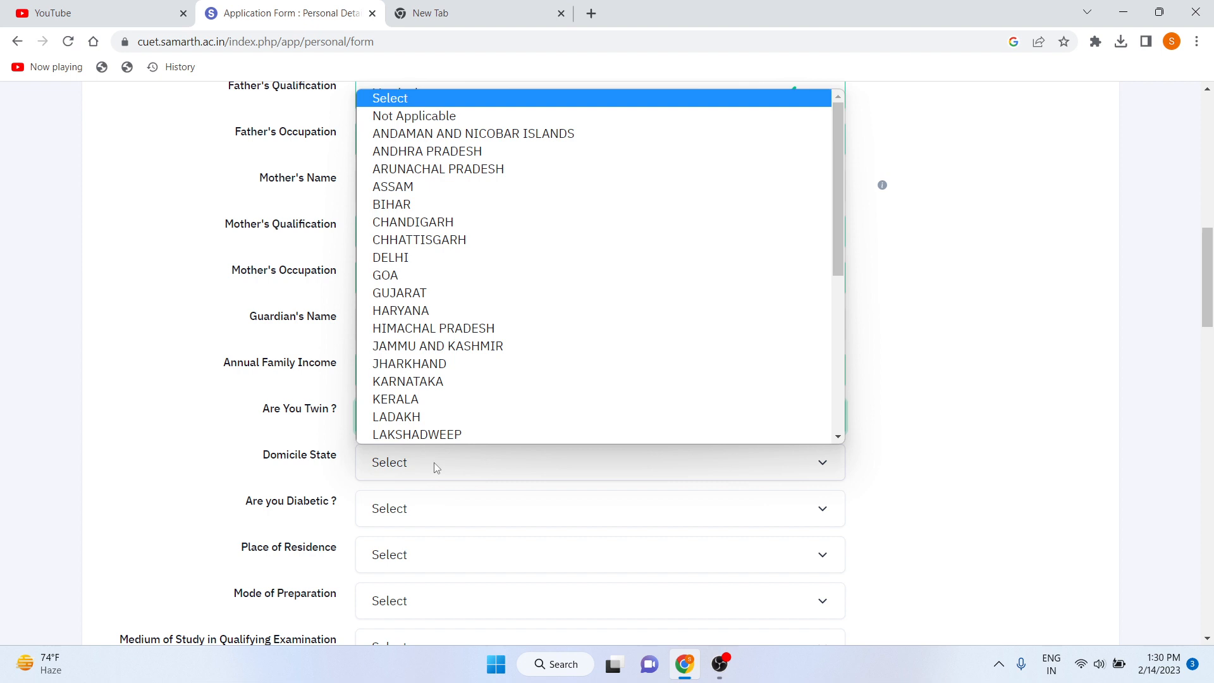
left_click(441, 264)
scroll(441, 266, "down", 2)
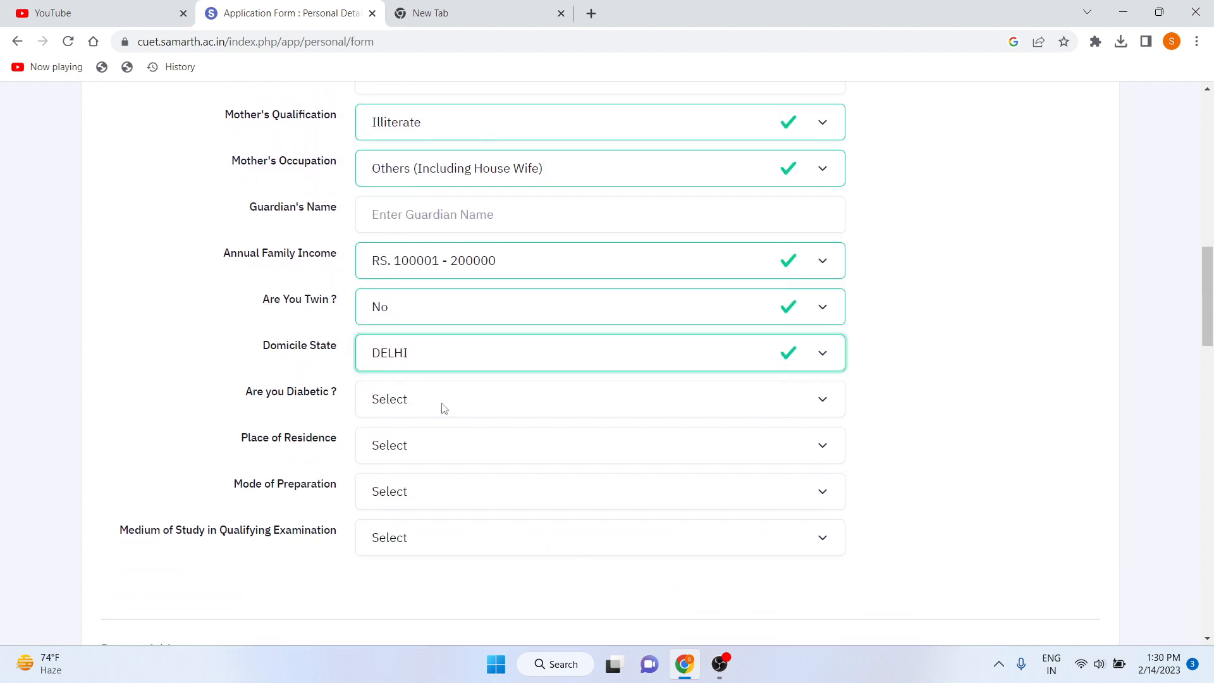
left_click(440, 411)
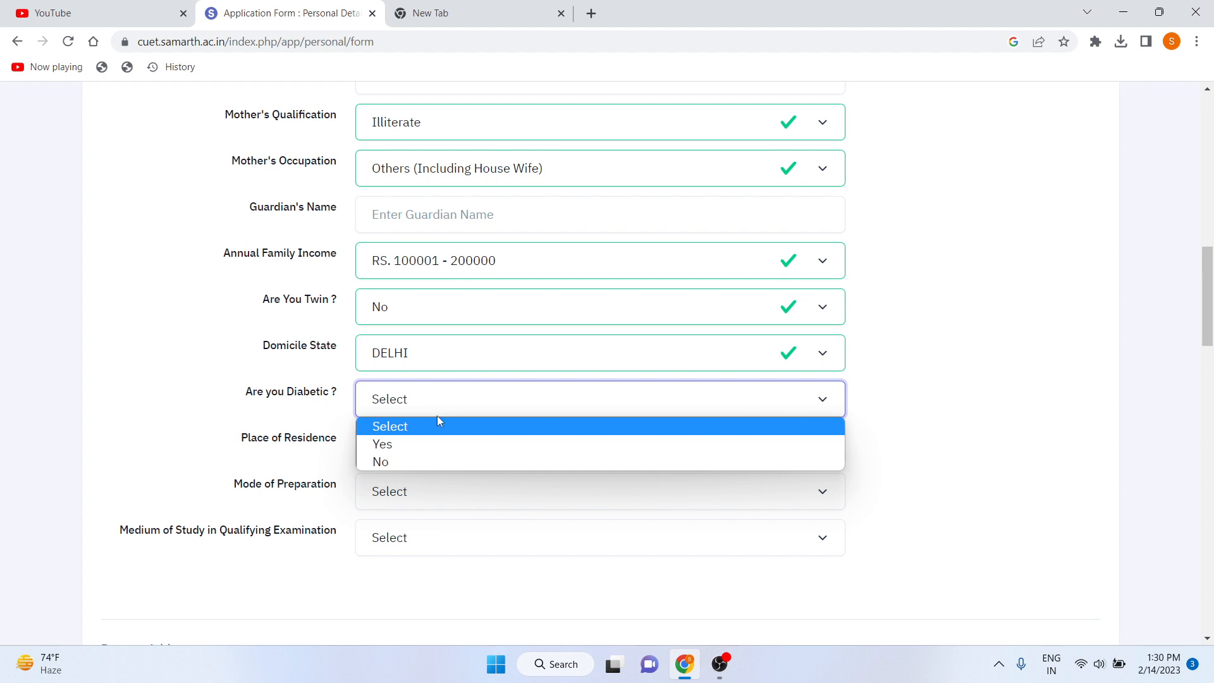
left_click(442, 456)
scroll(444, 444, "down", 1)
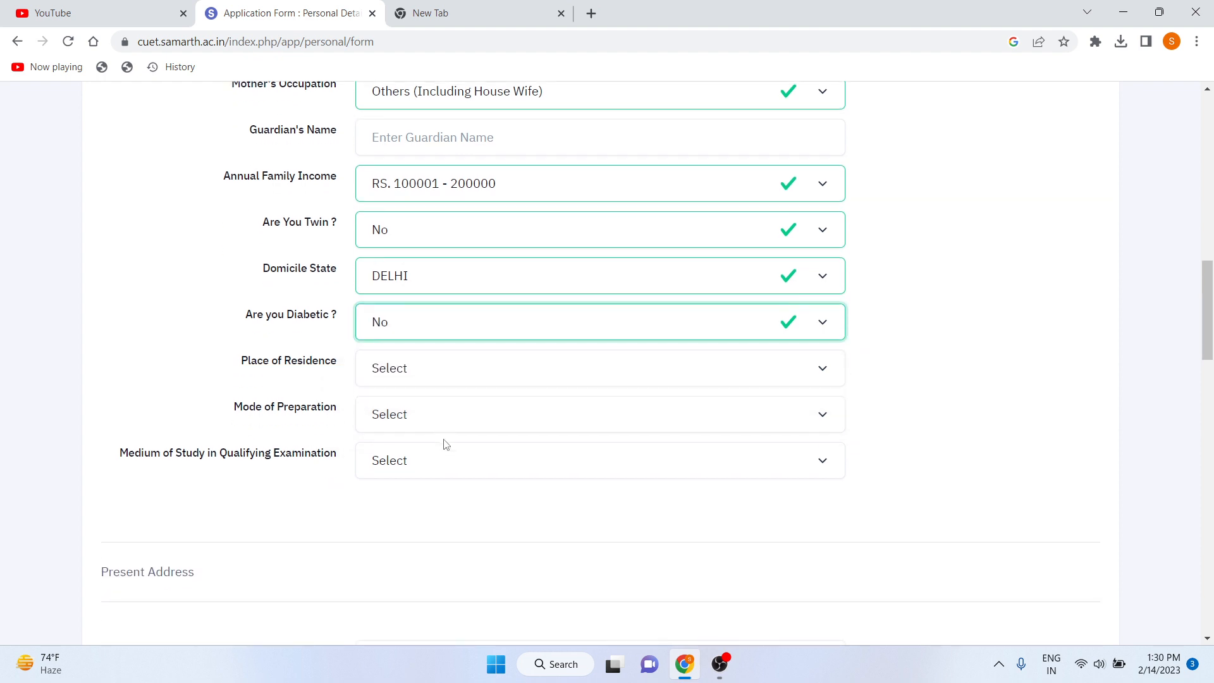
- Choose Urban residence, Self preparation mode, and English as qualifying-exam medium of study
left_click(445, 380)
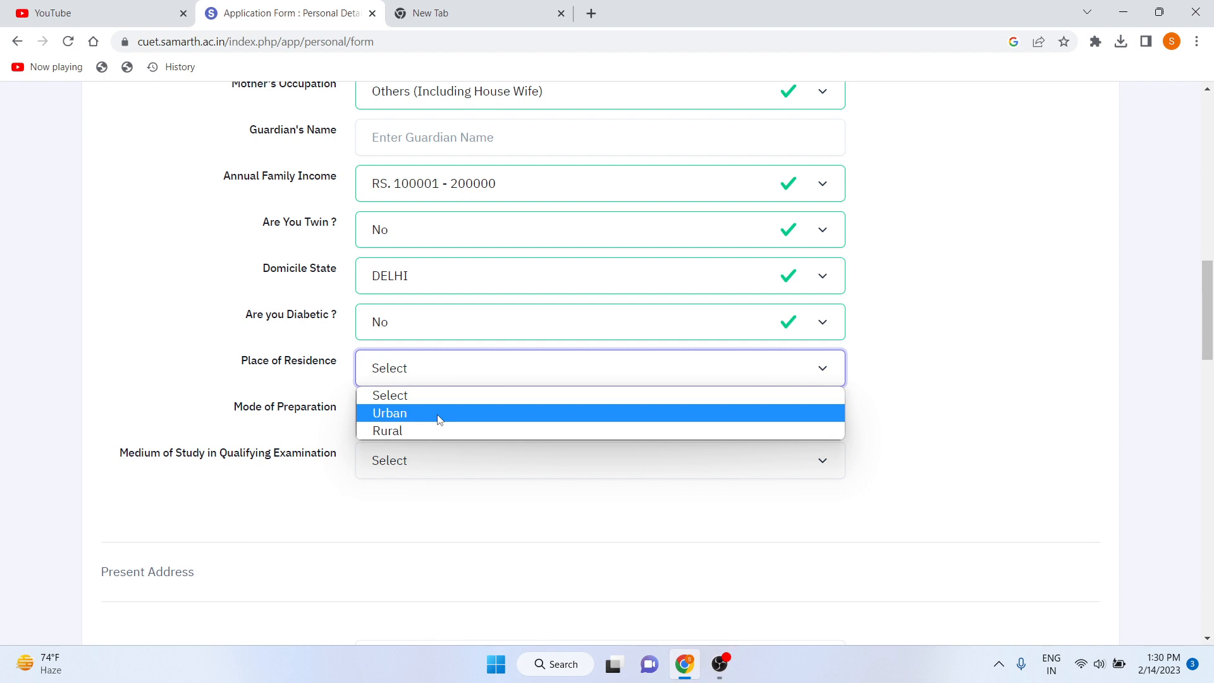
left_click(439, 420)
left_click(436, 416)
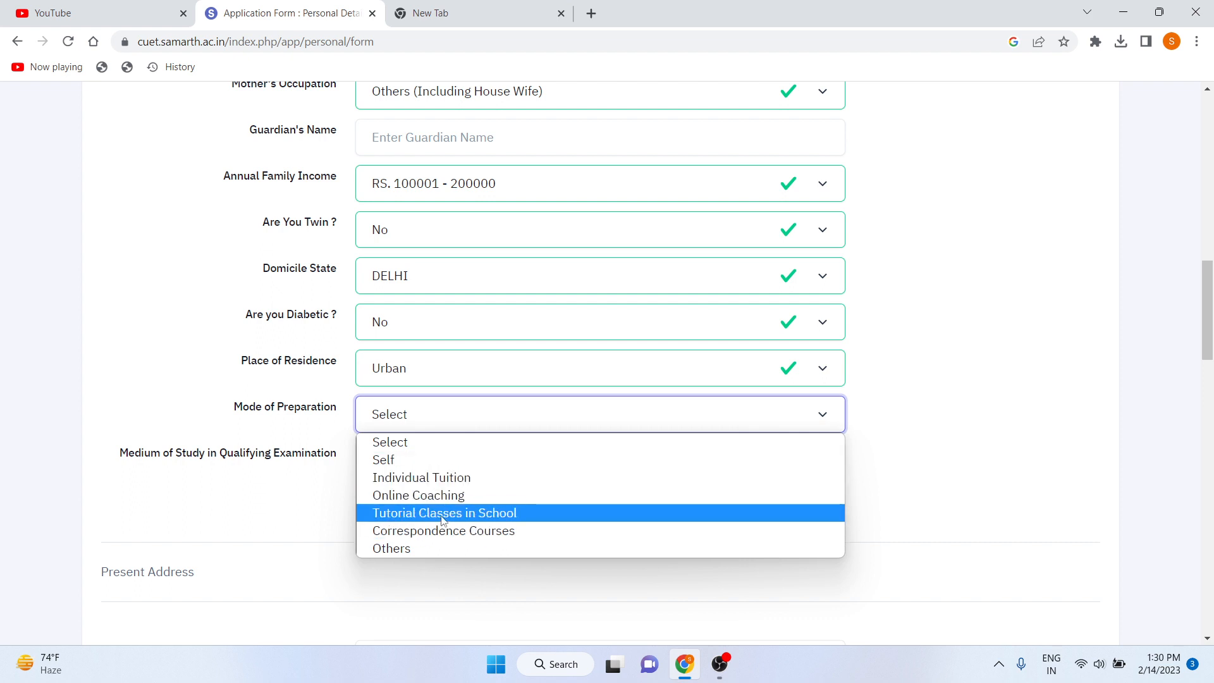
left_click(440, 464)
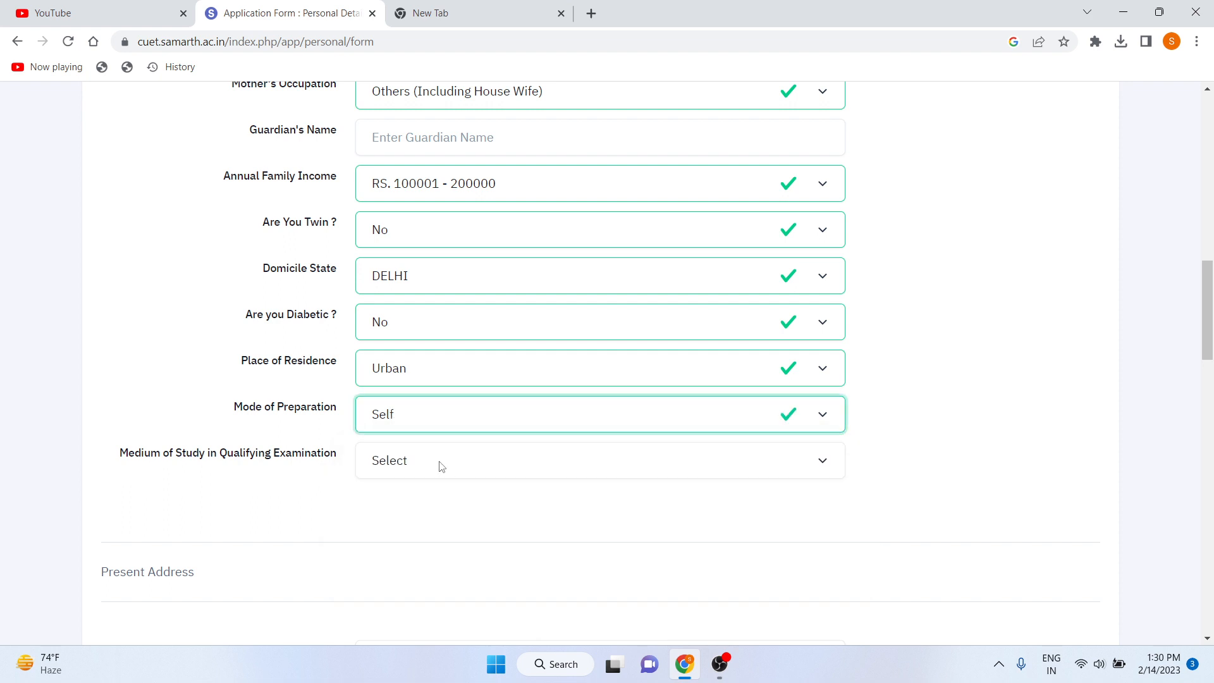
left_click(440, 466)
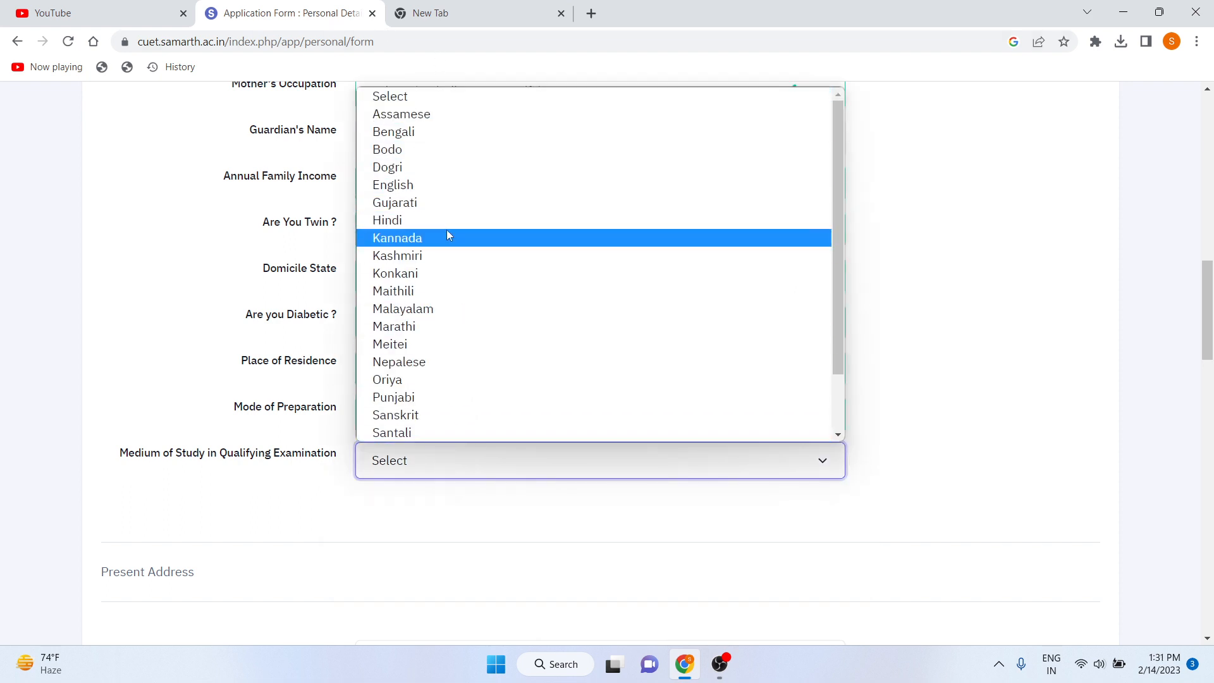
left_click(450, 185)
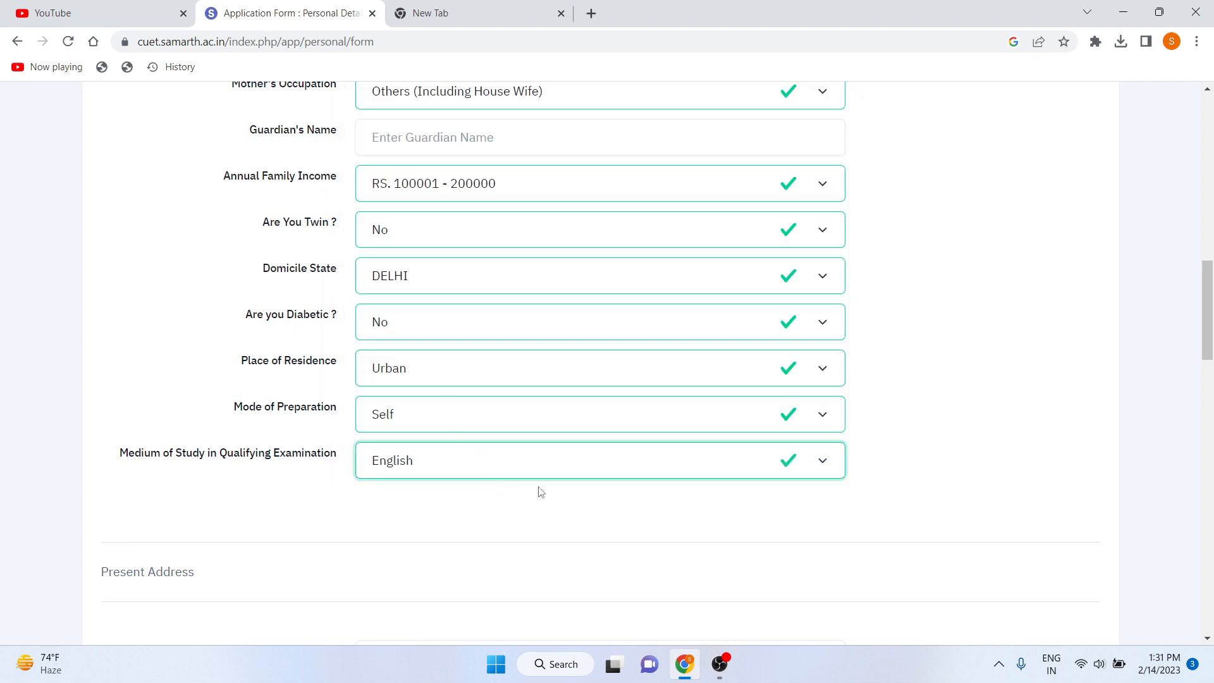
scroll(538, 492, "down", 4)
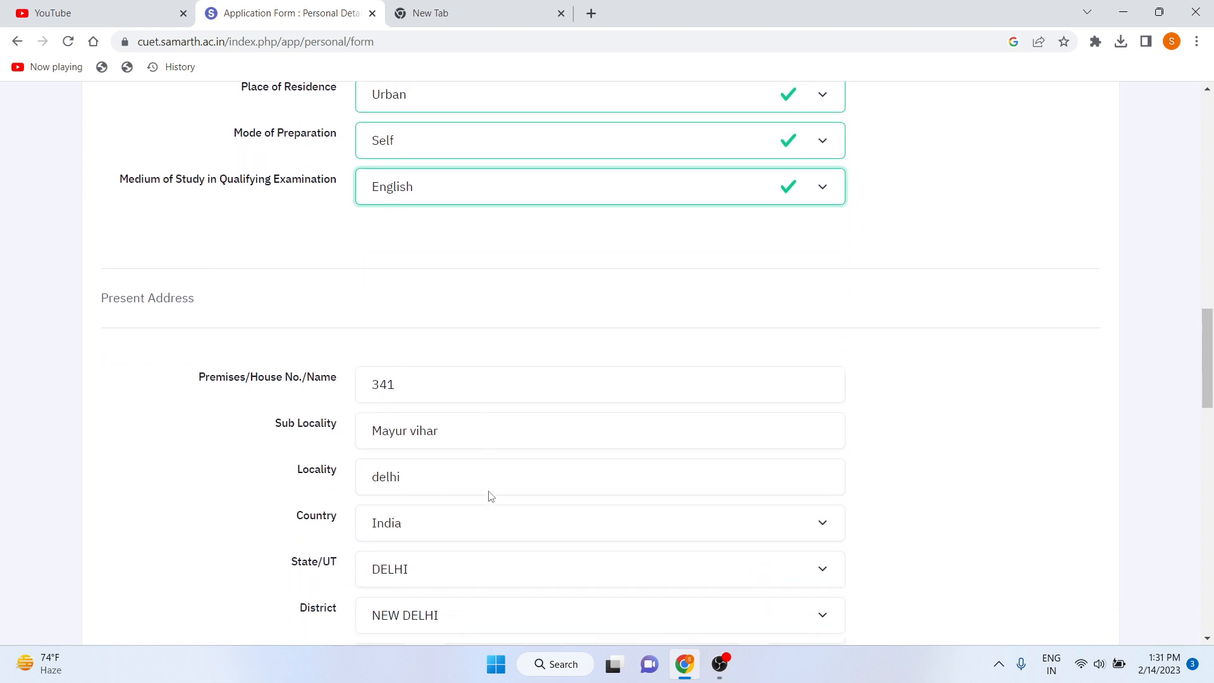
- Tick 'Click if Same As Present Address' under Permanent Address
scroll(491, 496, "down", 7)
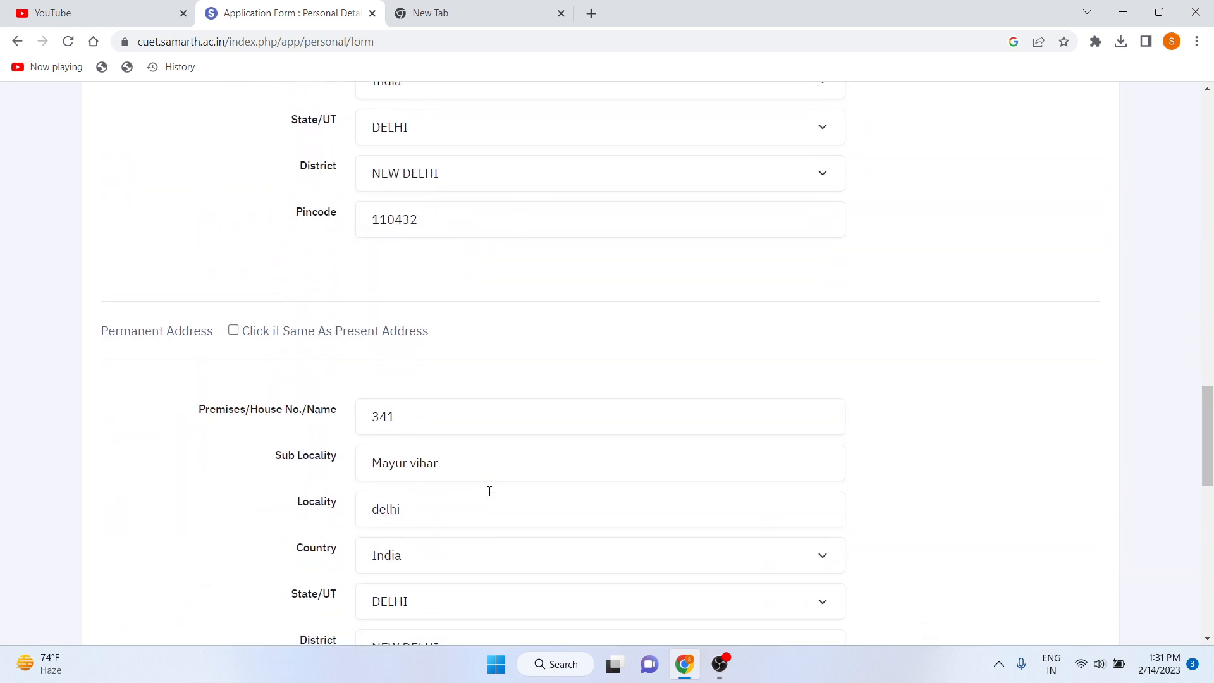
scroll(342, 319, "up", 4)
scroll(219, 572, "down", 1)
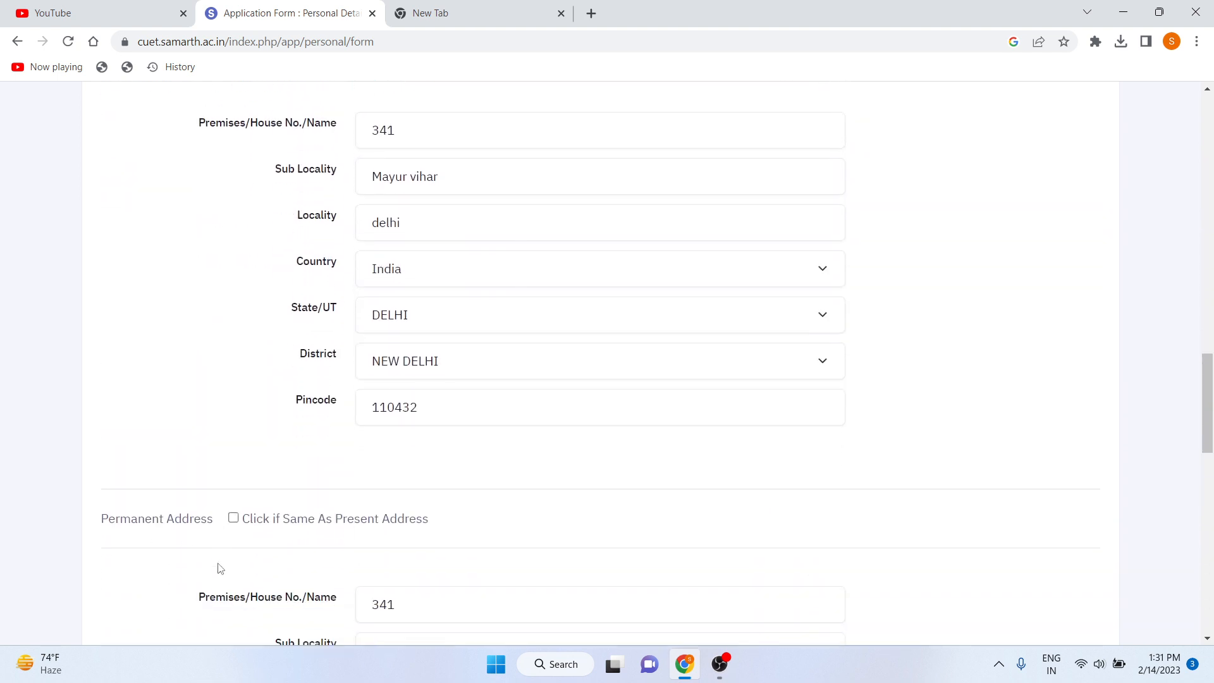
left_click(233, 518)
scroll(221, 447, "up", 2)
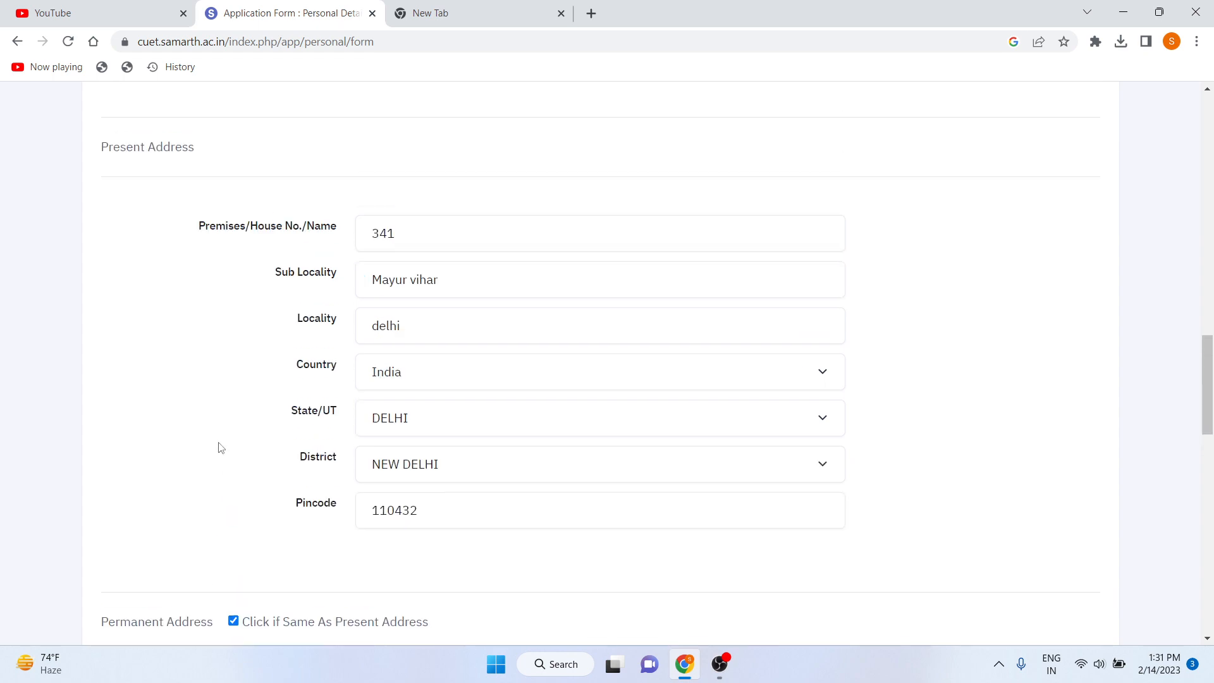
scroll(220, 448, "up", 2)
scroll(220, 447, "down", 12)
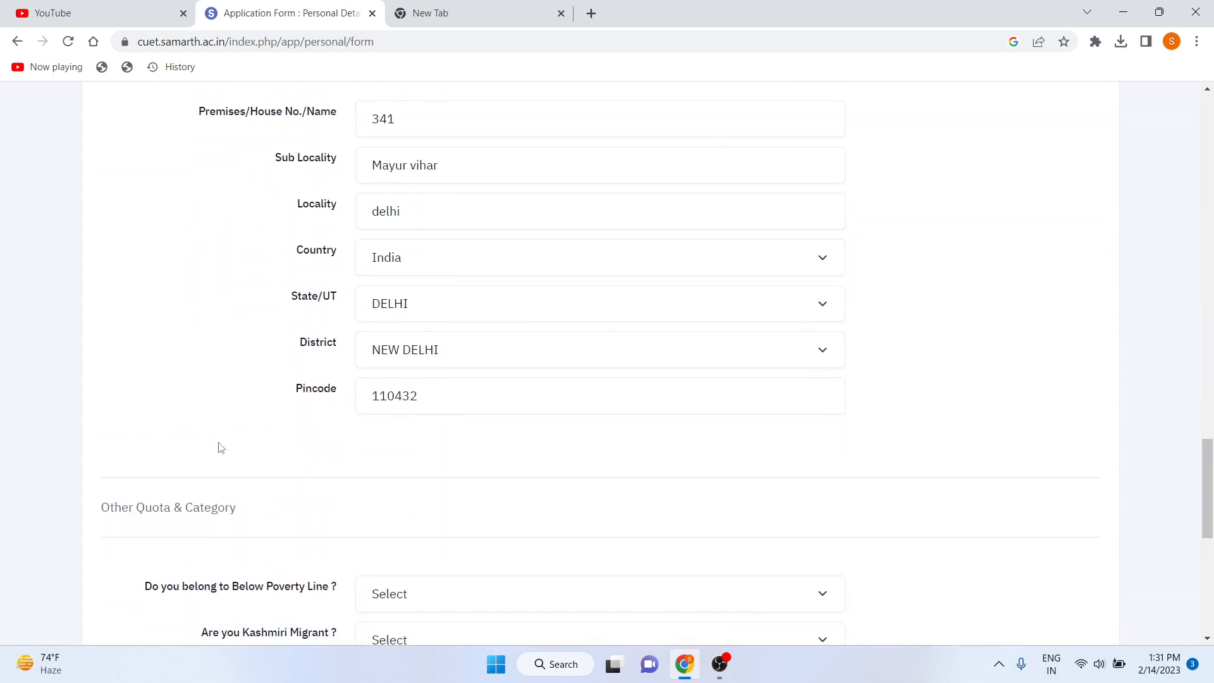
scroll(220, 447, "down", 5)
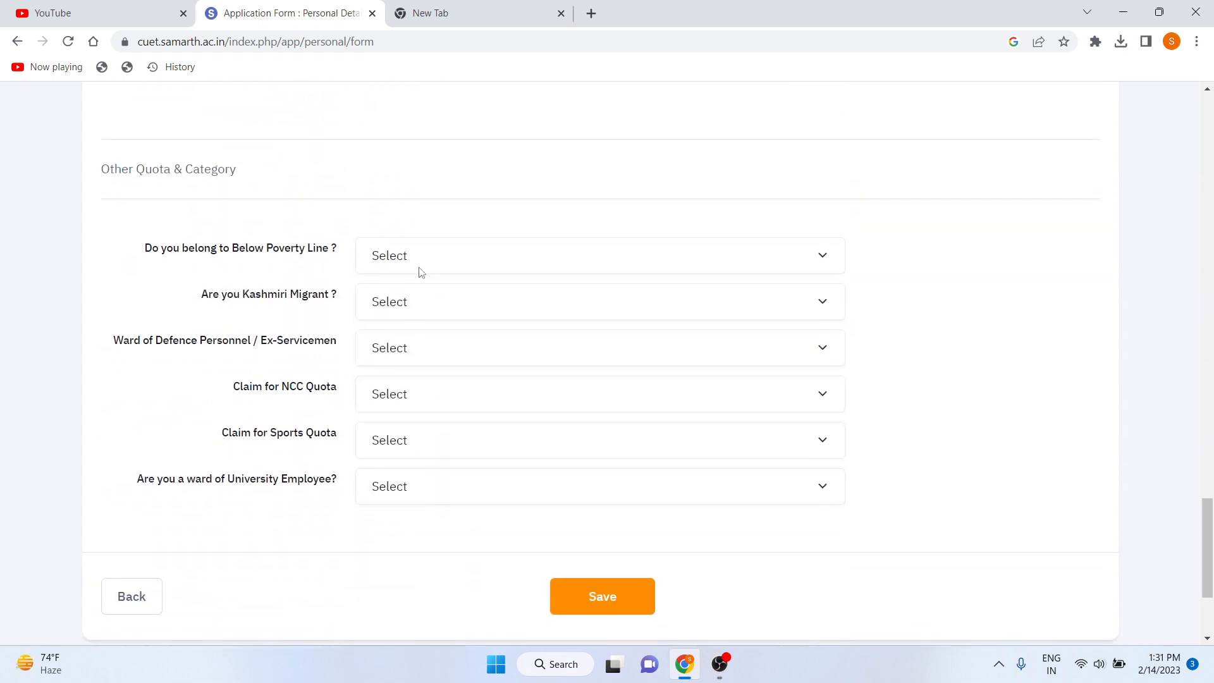
- Answer No to the Below Poverty Line, Kashmiri Migrant and Defence ward questions
left_click(418, 266)
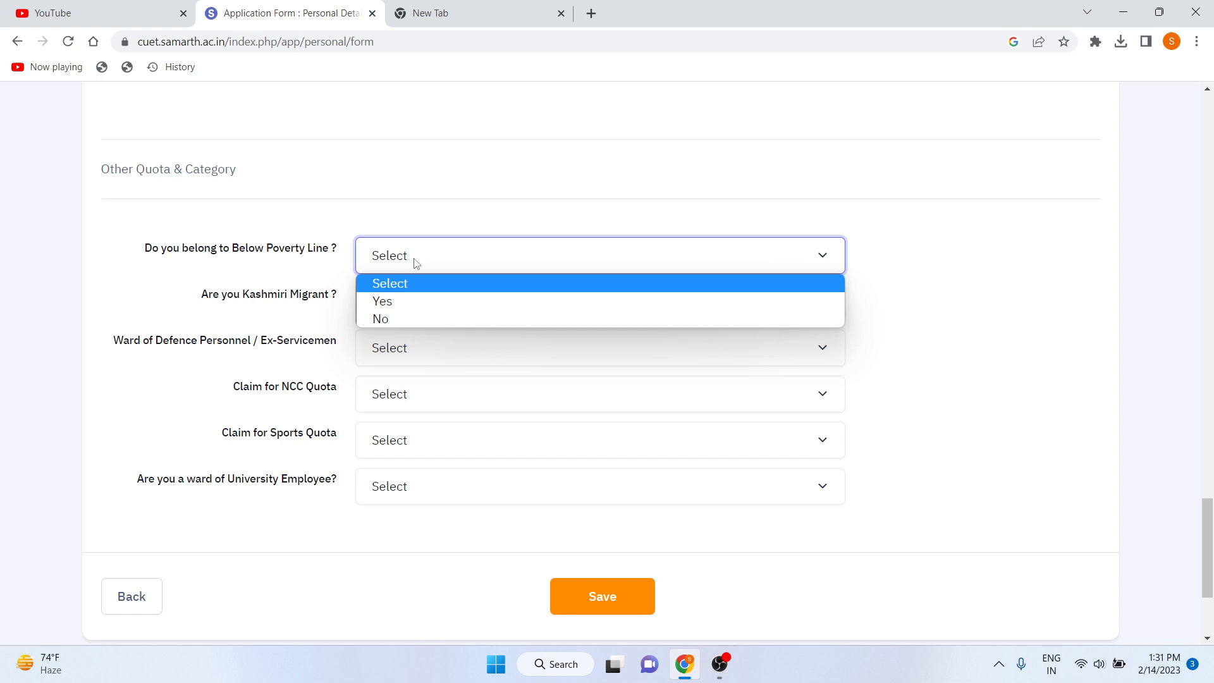
left_click(421, 320)
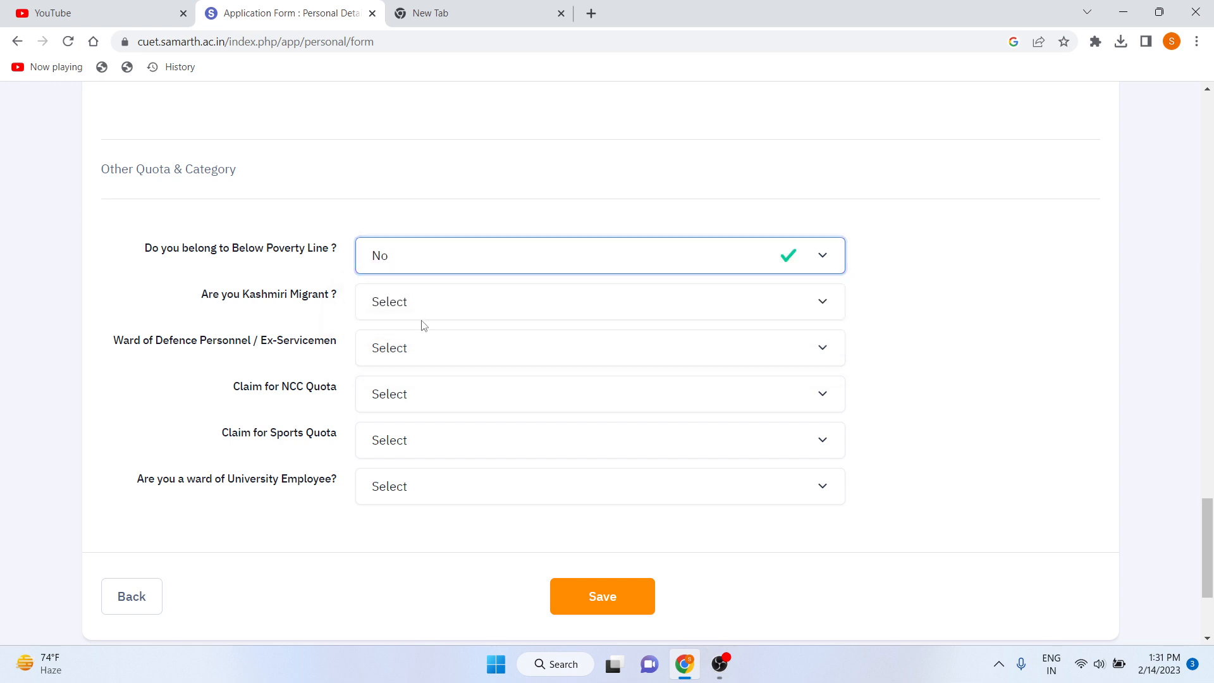
left_click(424, 306)
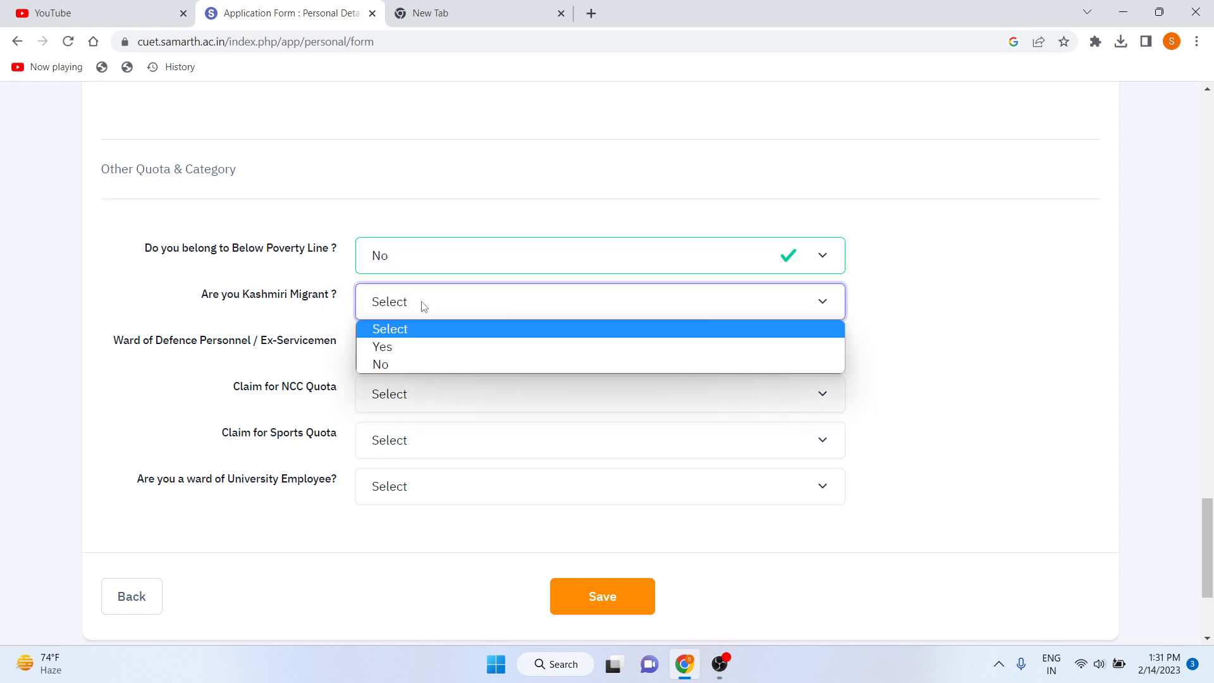
left_click(441, 363)
left_click(446, 352)
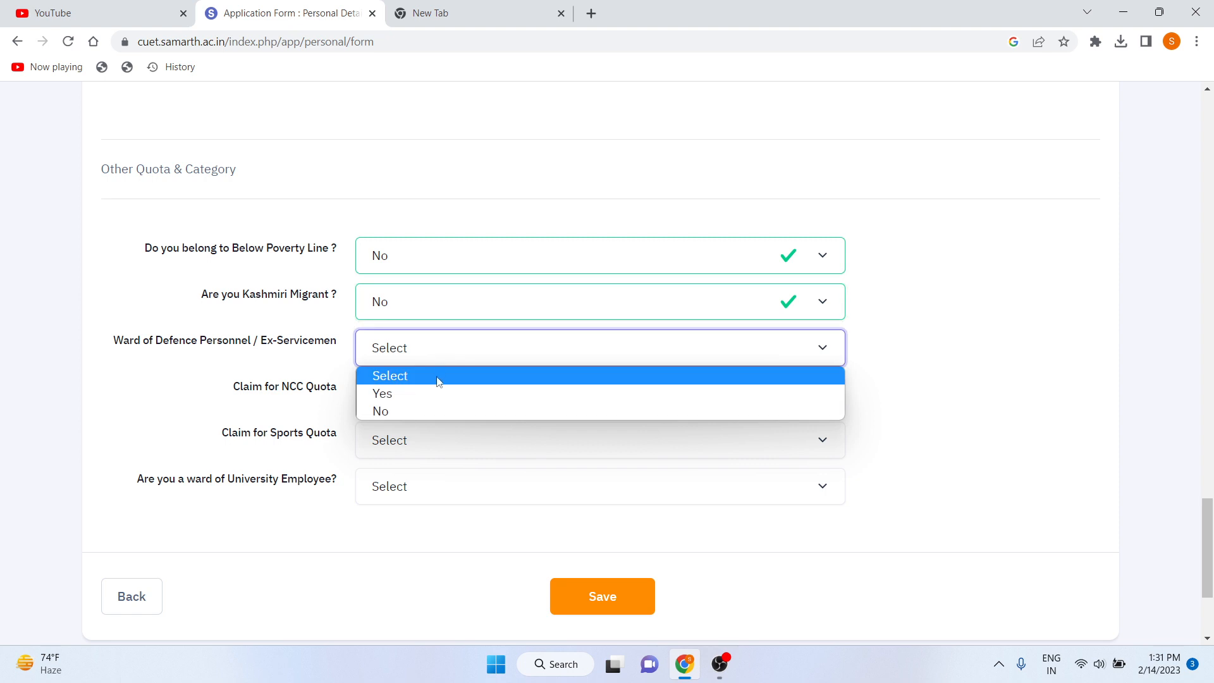
left_click(440, 408)
- Answer No to NCC Quota, Sports Quota and University Employee ward, then save the form
left_click(441, 390)
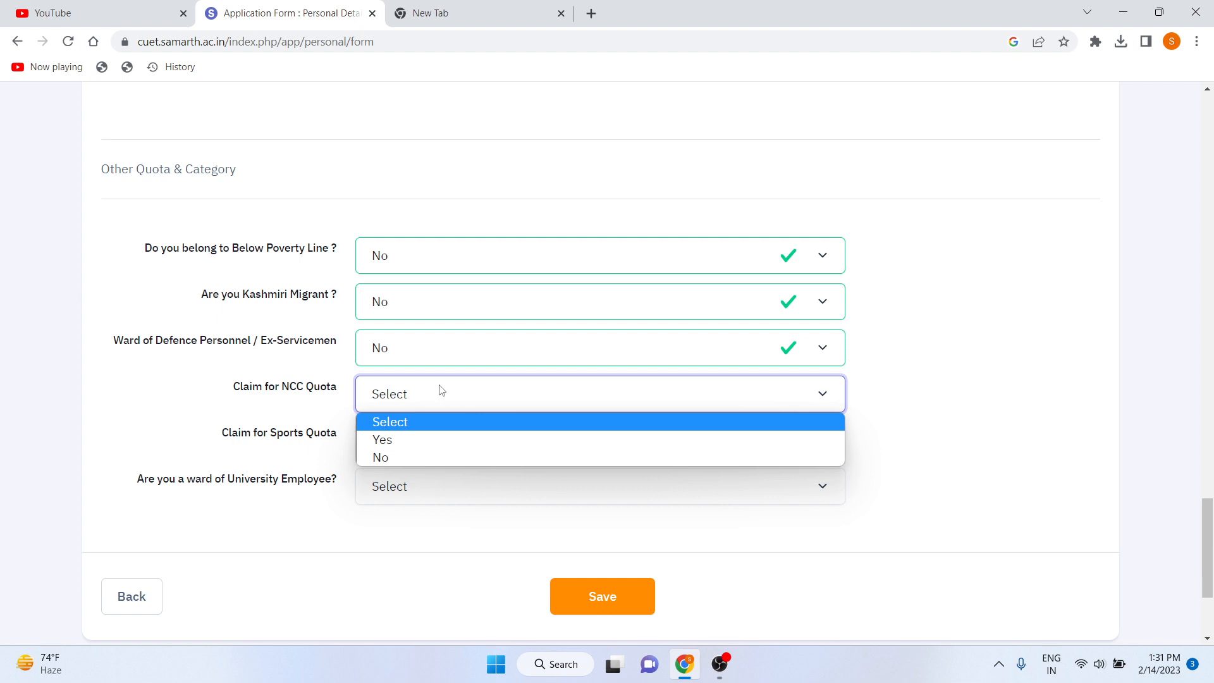
left_click(425, 457)
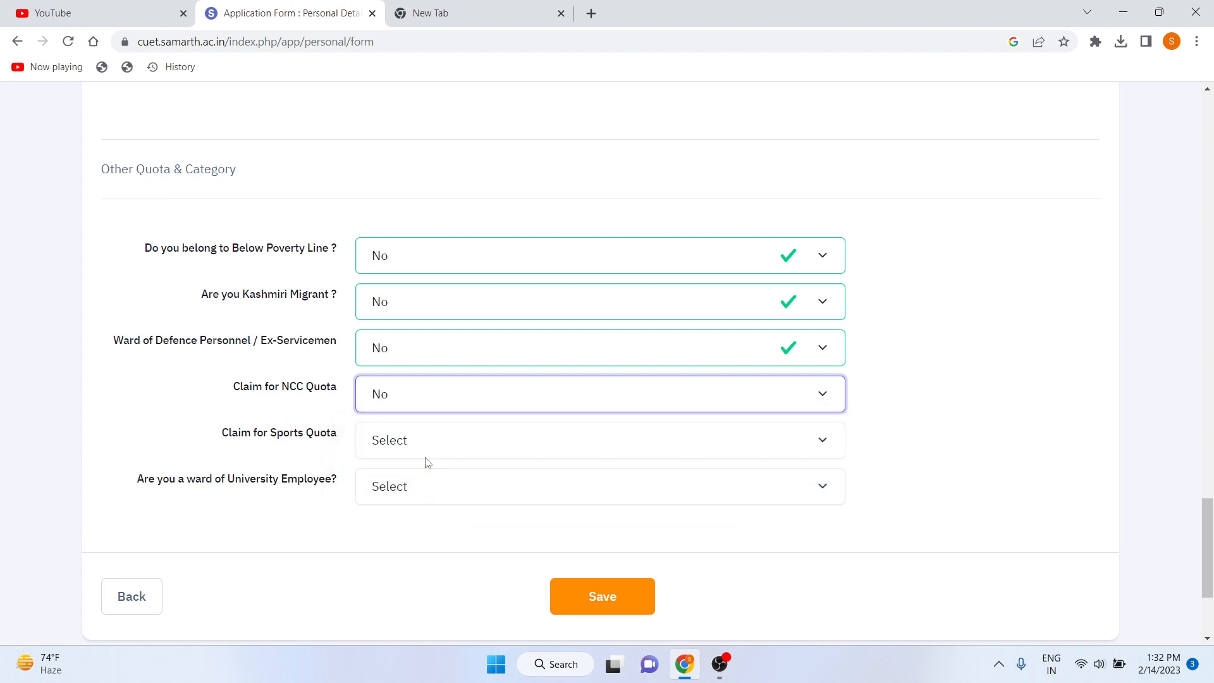
left_click(425, 439)
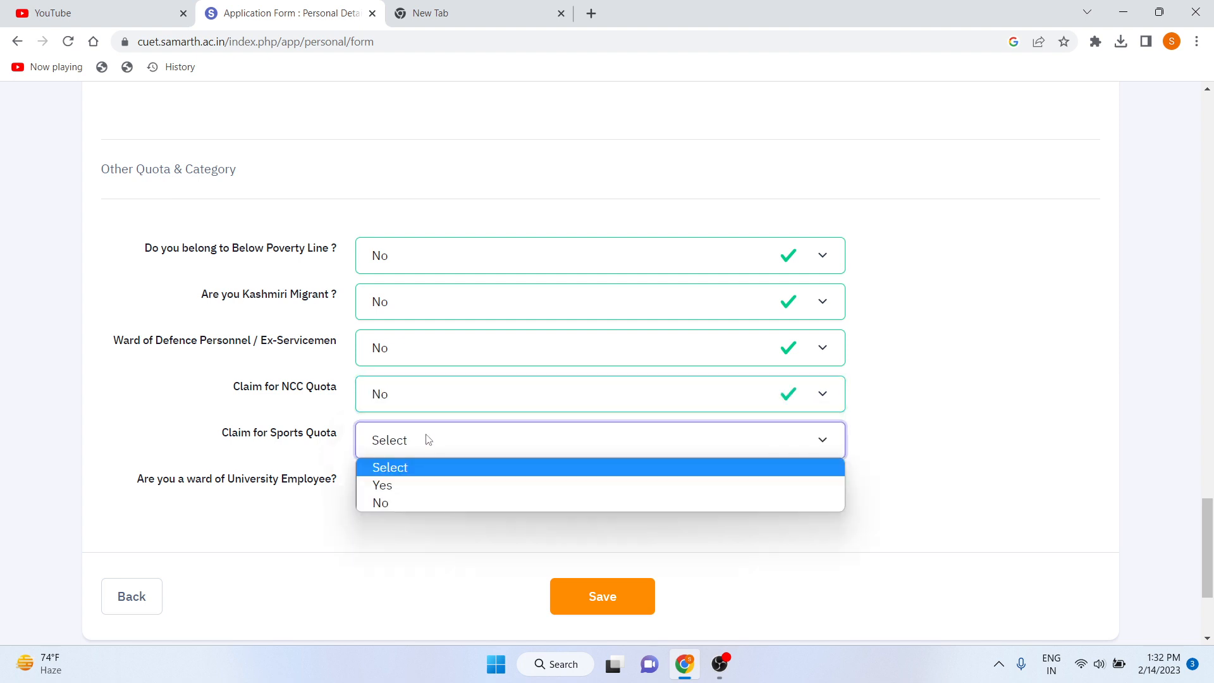
left_click(423, 502)
scroll(265, 398, "down", 1)
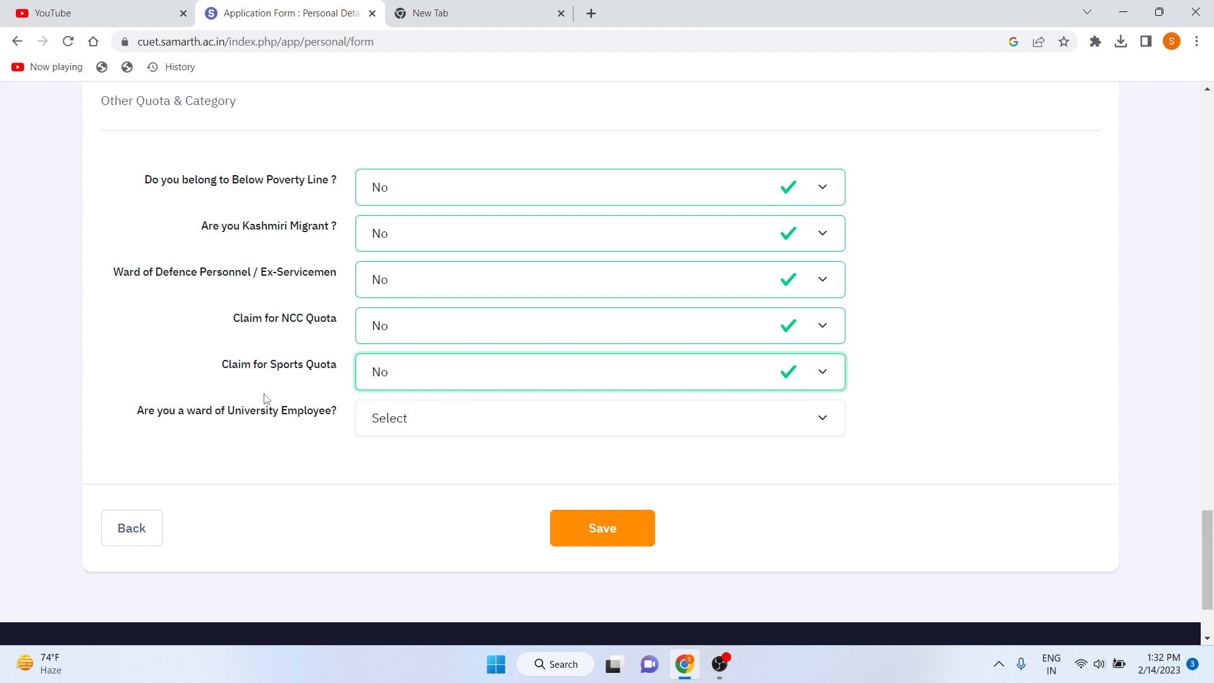
left_click(449, 421)
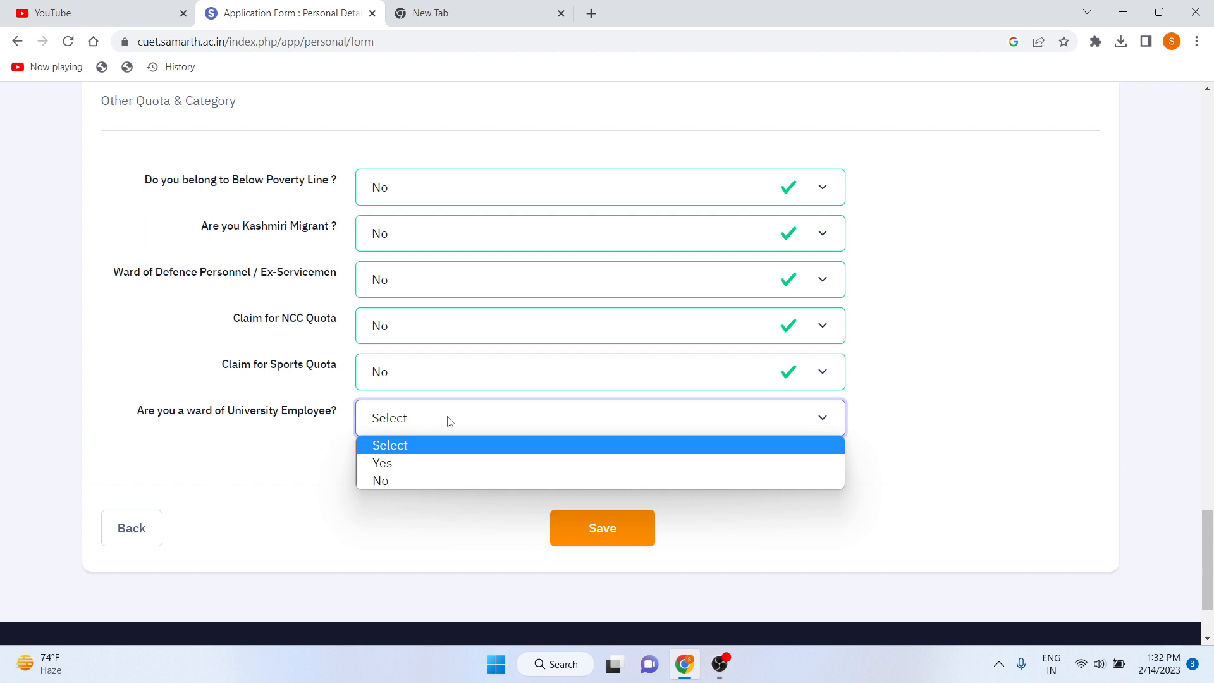
left_click(444, 479)
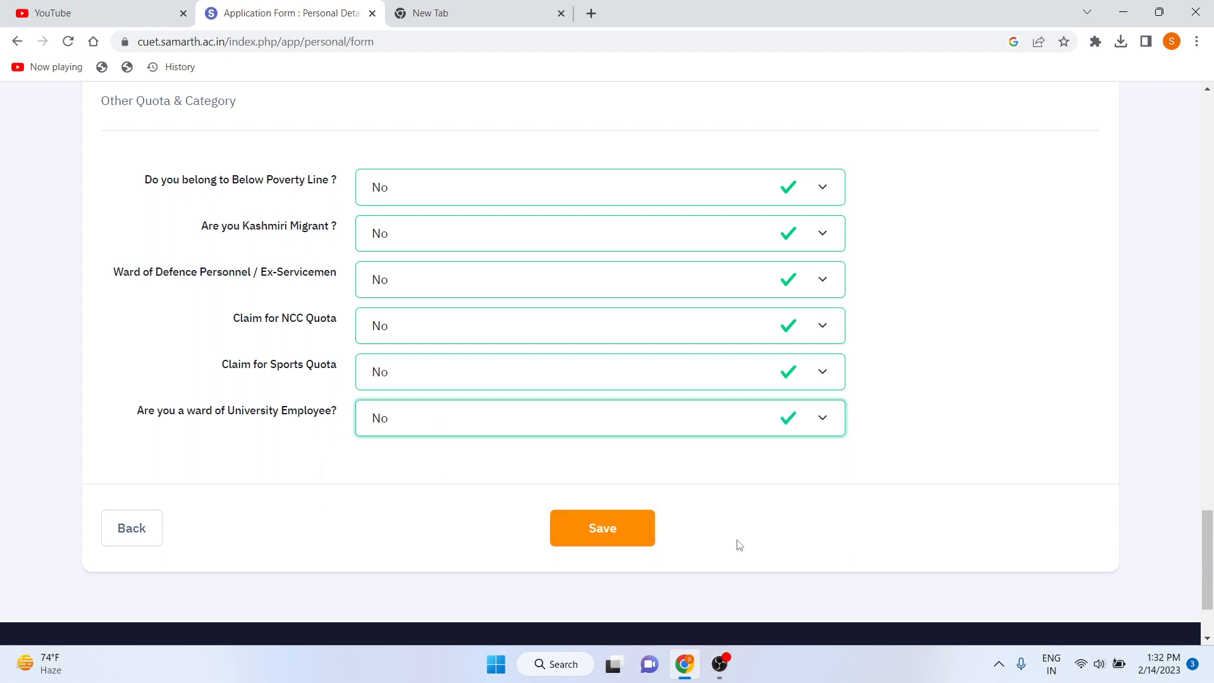
left_click(613, 546)
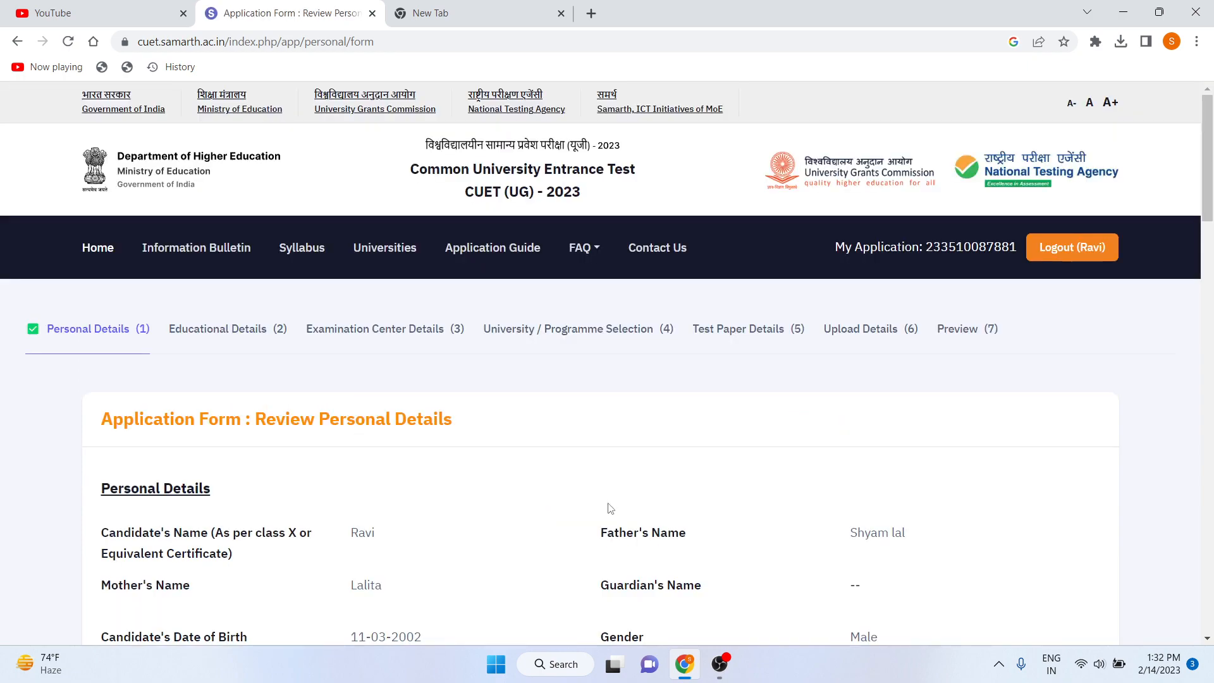
- Look over the Review Personal Details page and proceed to the Educational Details section
scroll(610, 508, "down", 20)
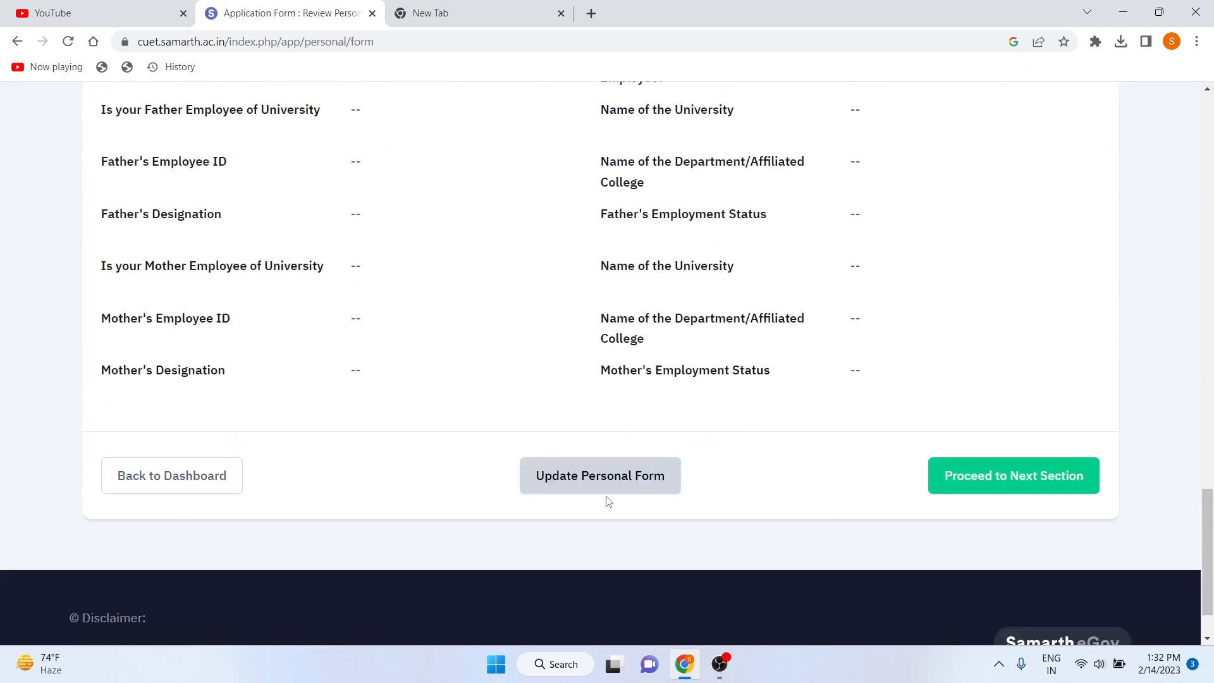
scroll(607, 498, "down", 2)
scroll(512, 274, "up", 15)
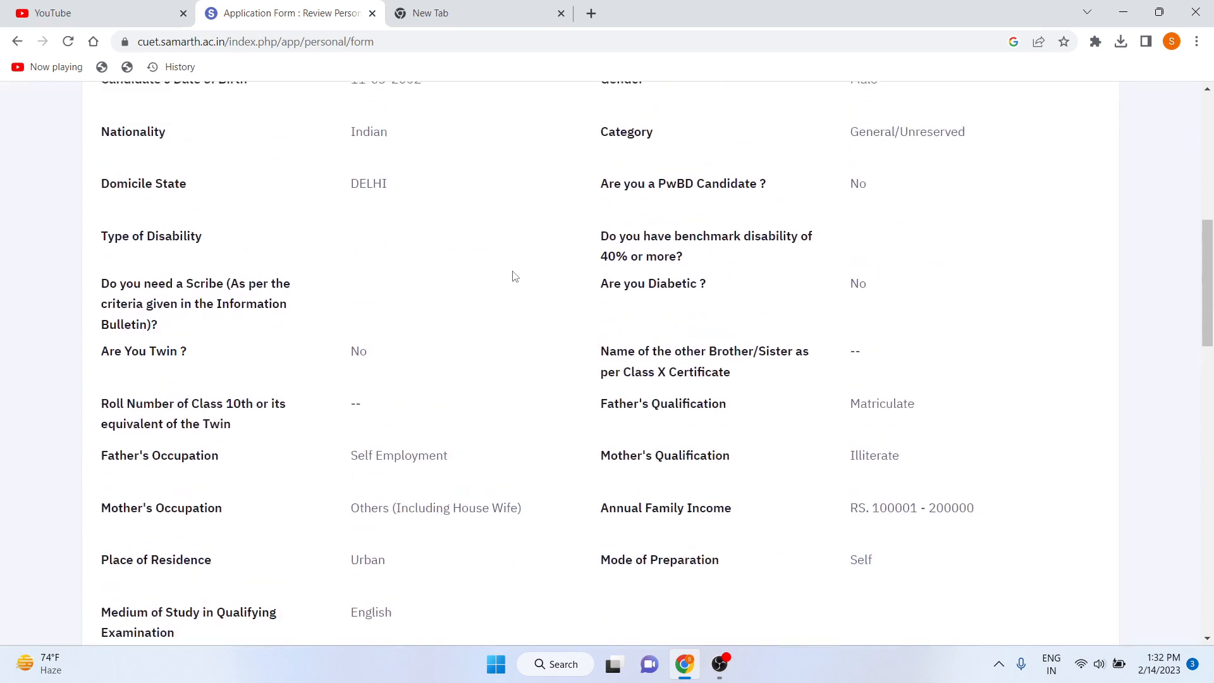
scroll(512, 276, "up", 8)
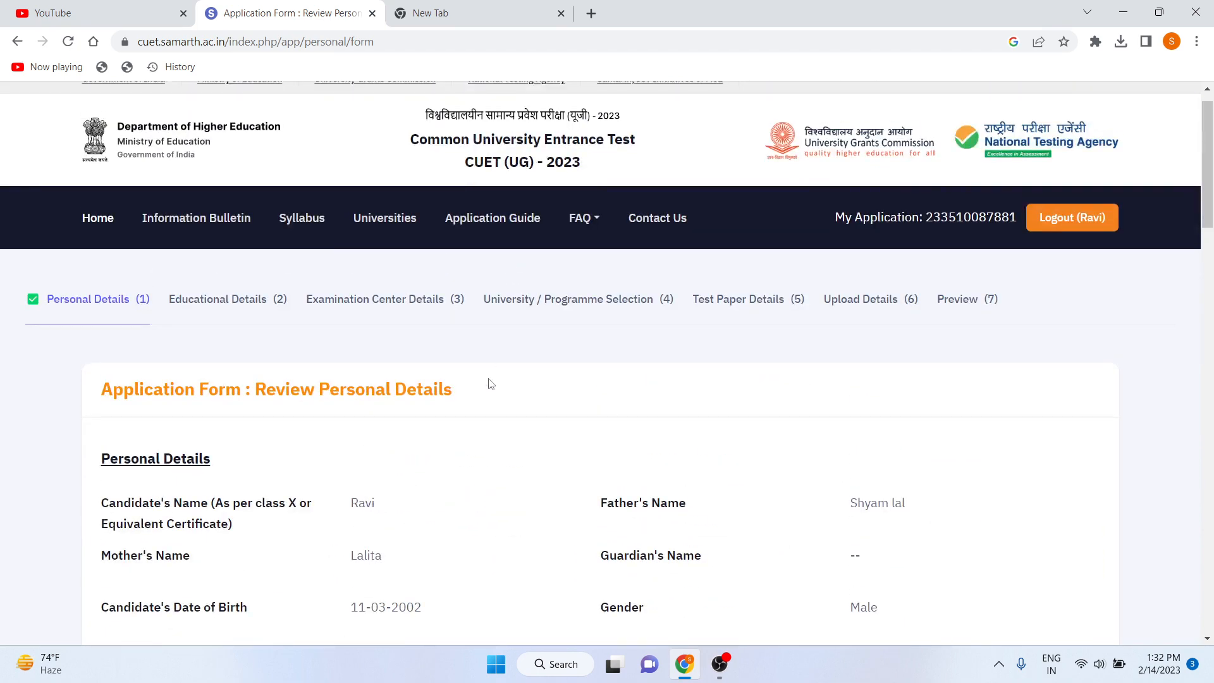
scroll(490, 384, "down", 4)
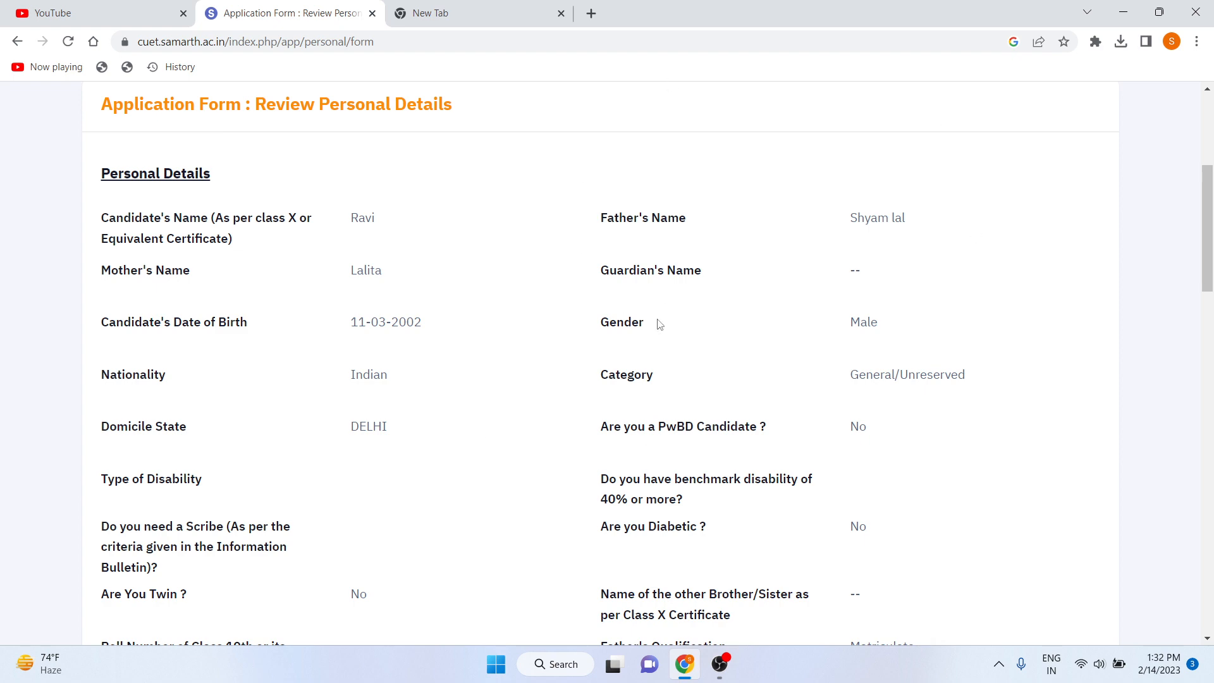
scroll(657, 324, "down", 3)
scroll(657, 324, "up", 8)
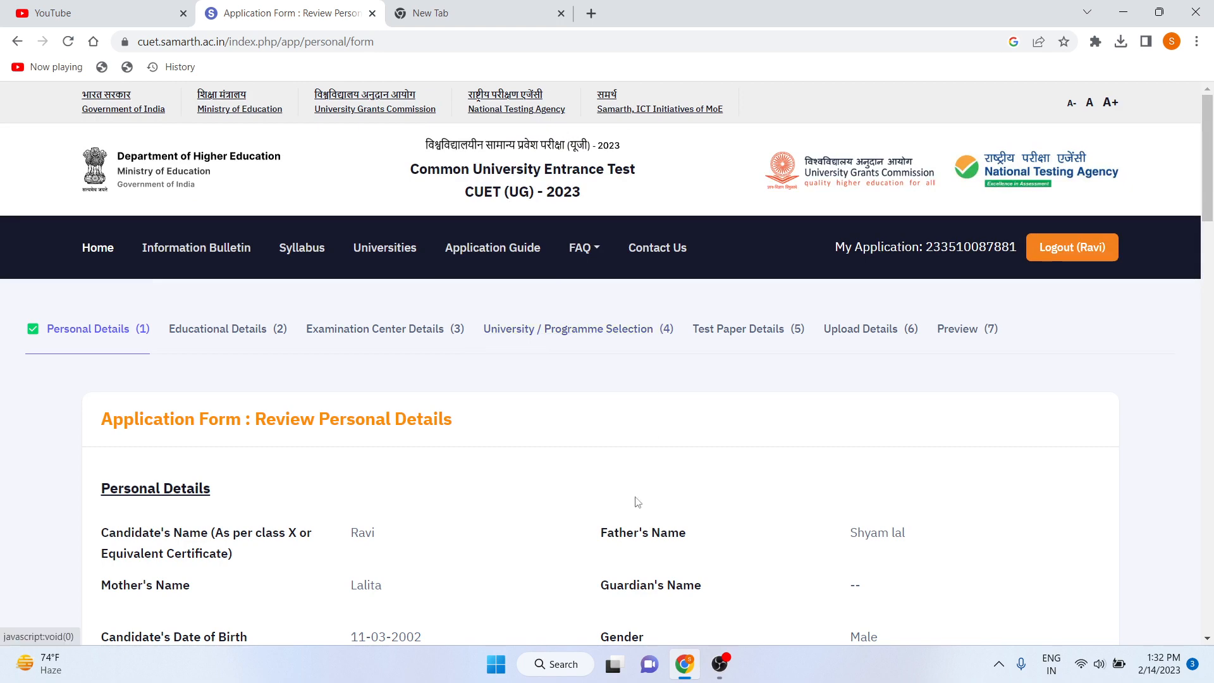
scroll(654, 379, "down", 4)
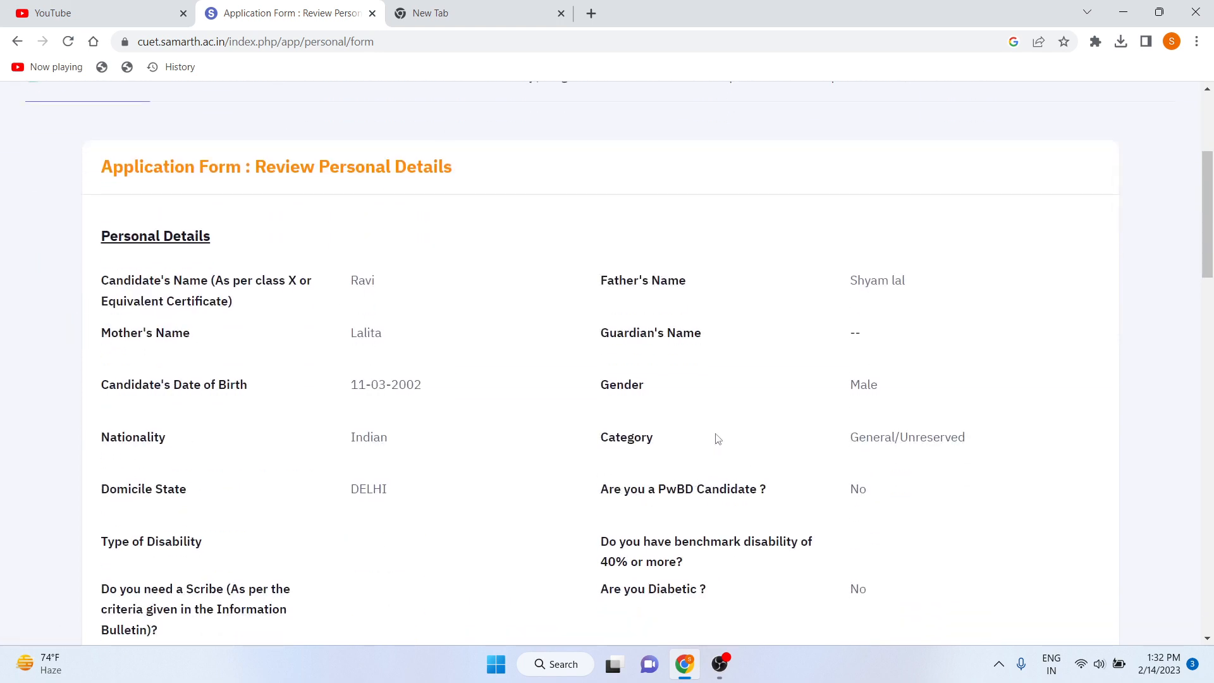
scroll(723, 423, "down", 1)
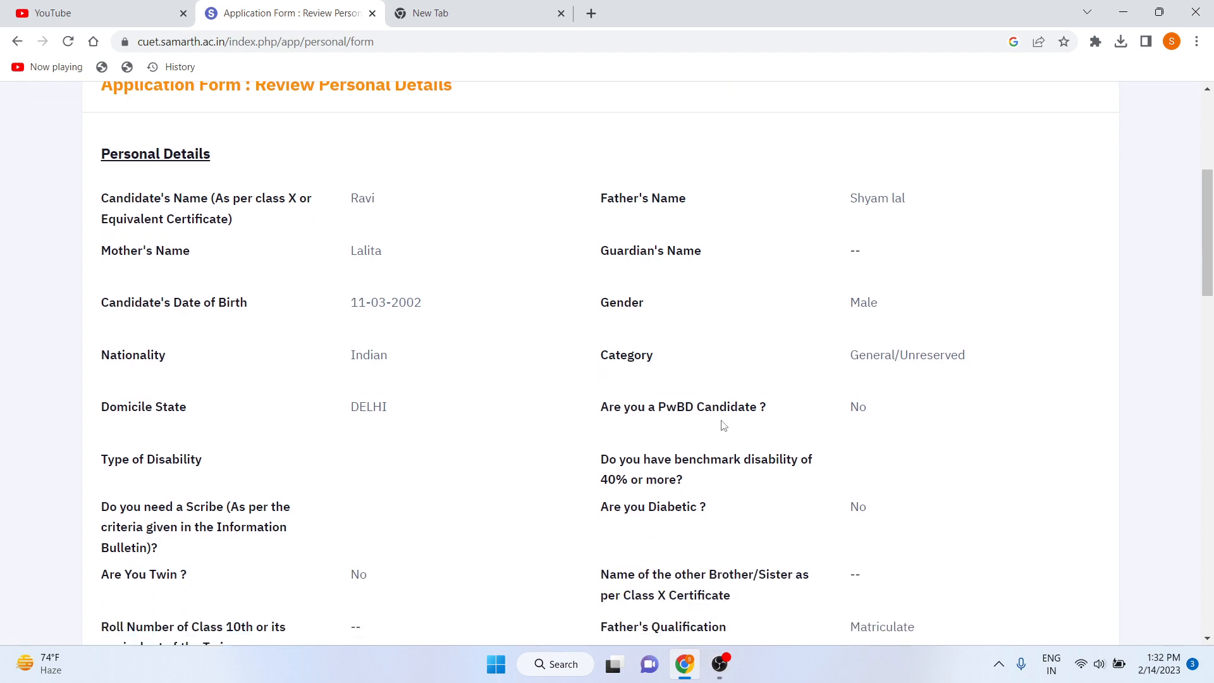
scroll(629, 379, "down", 15)
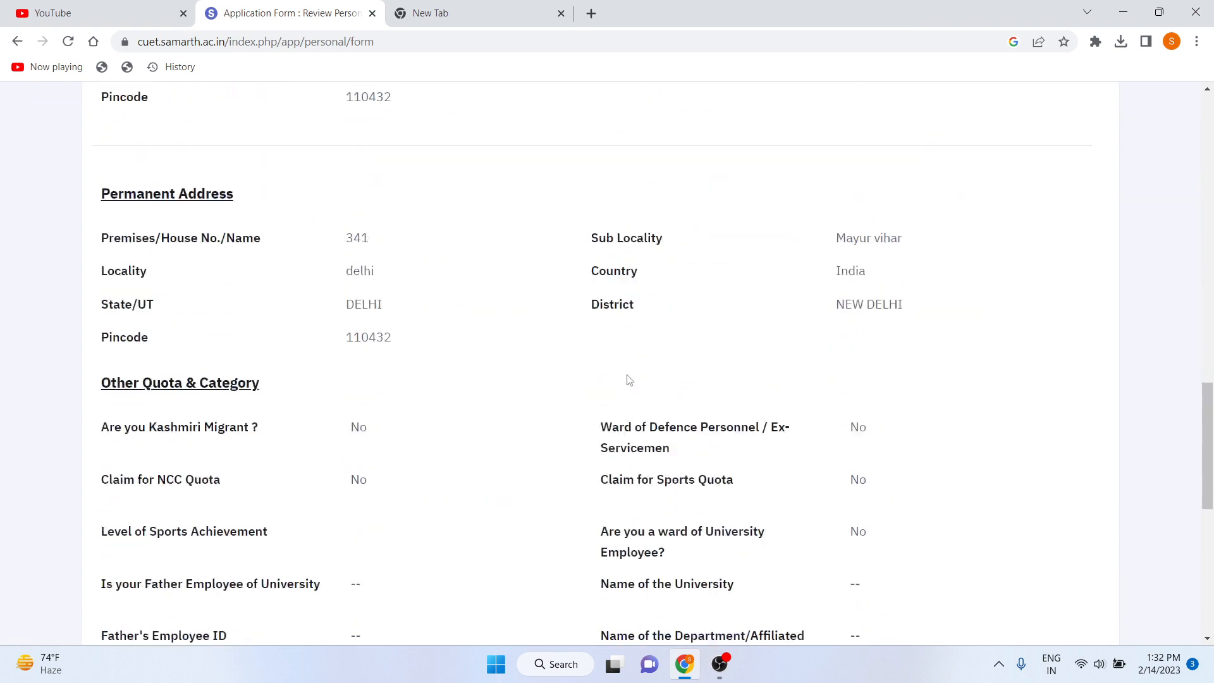
scroll(629, 379, "down", 9)
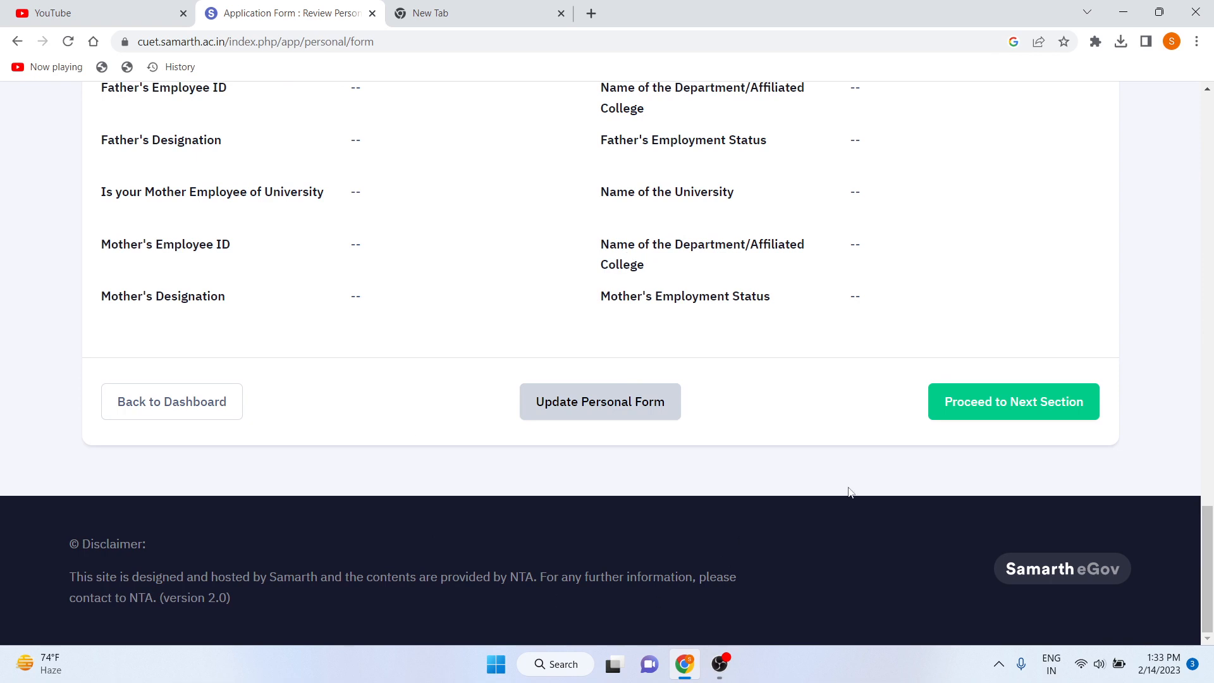
left_click(984, 408)
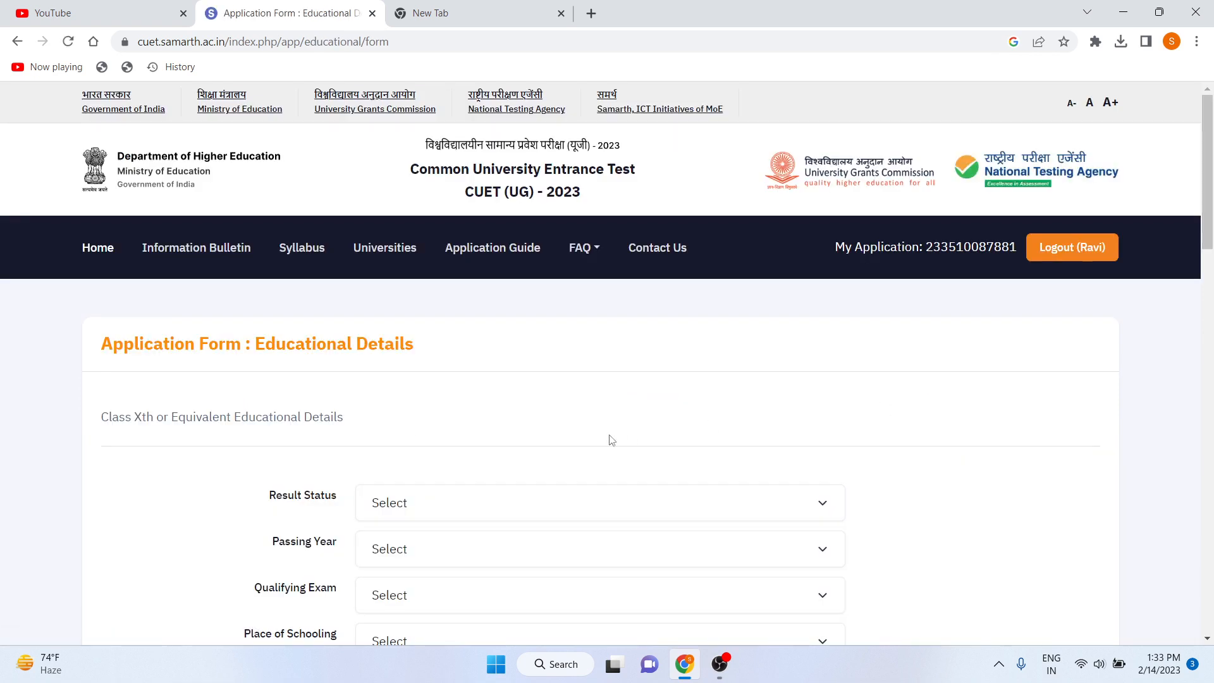
- Set Class Xth result to Passed, year 2019, 10th or Equivalent, schooling Urban
scroll(610, 439, "down", 3)
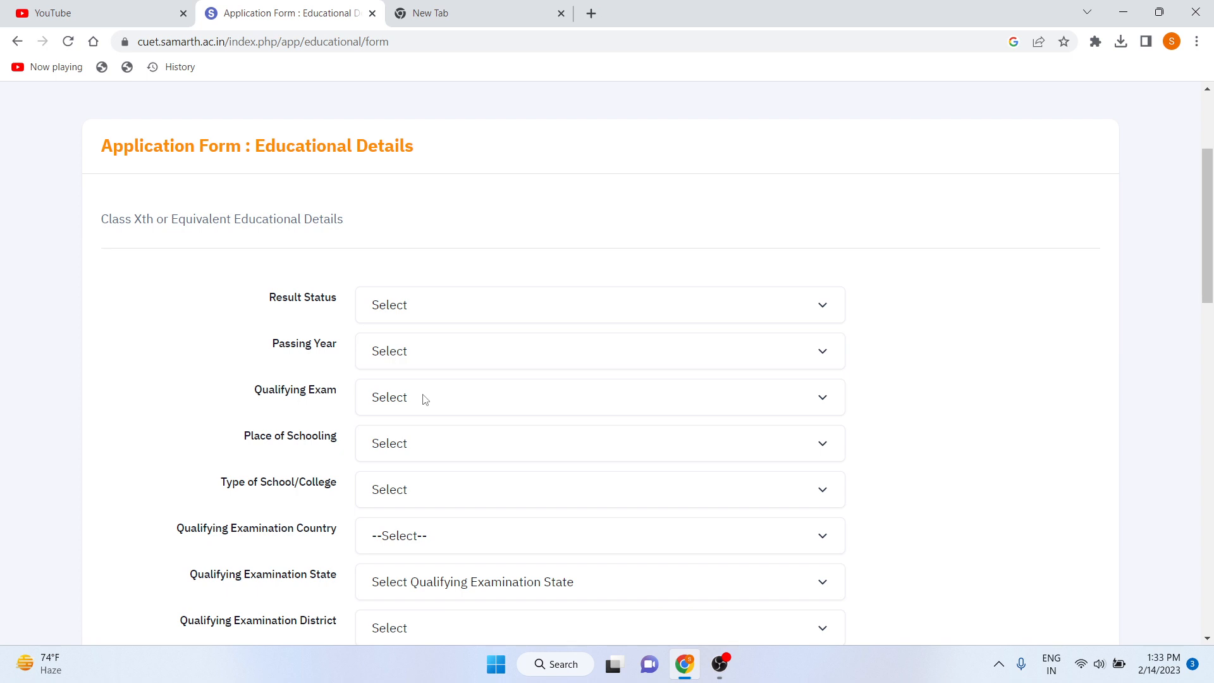
left_click(440, 298)
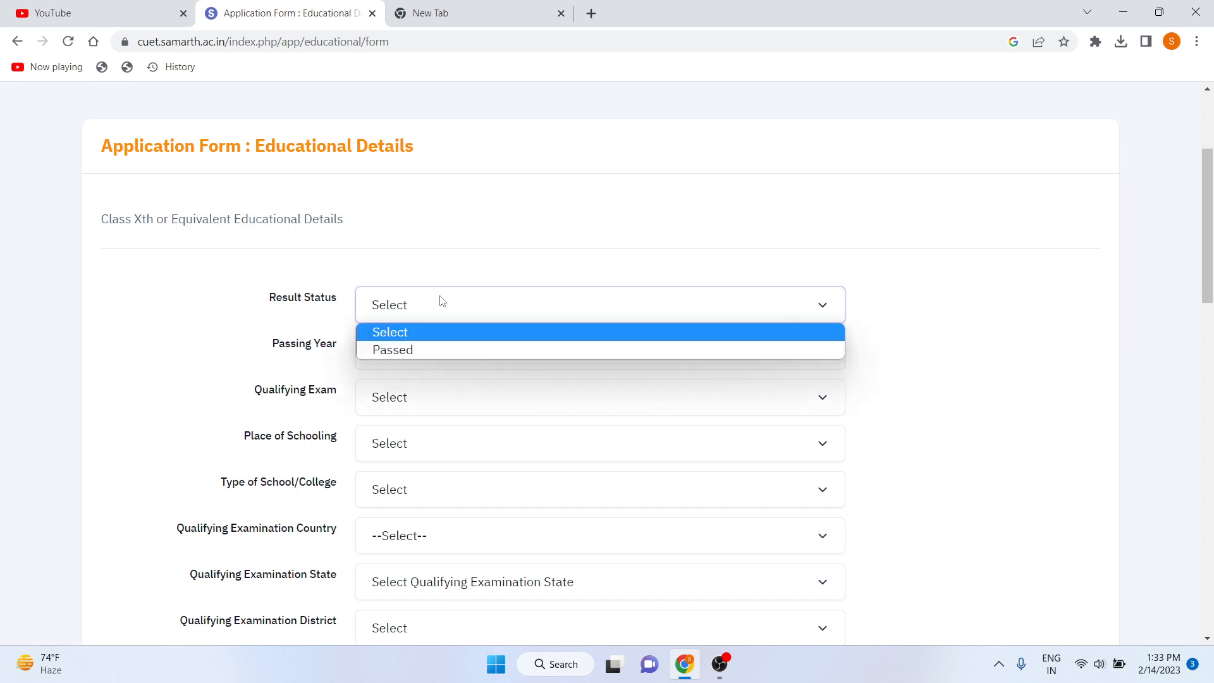
left_click(450, 349)
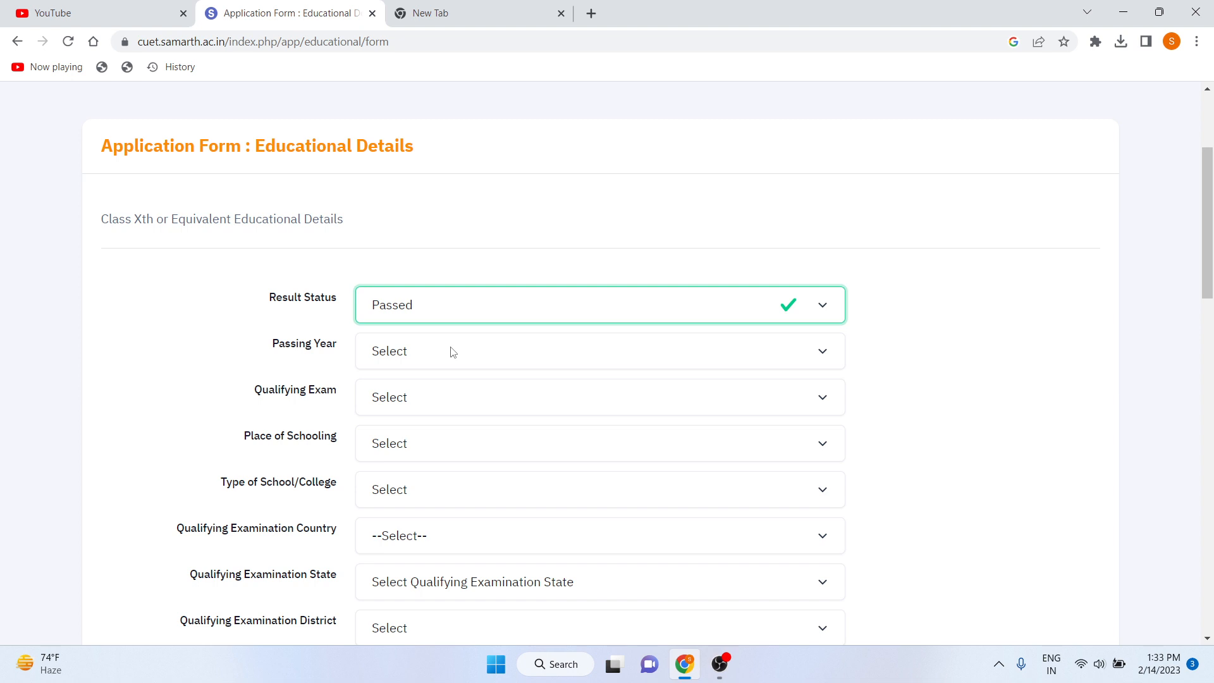
left_click(452, 349)
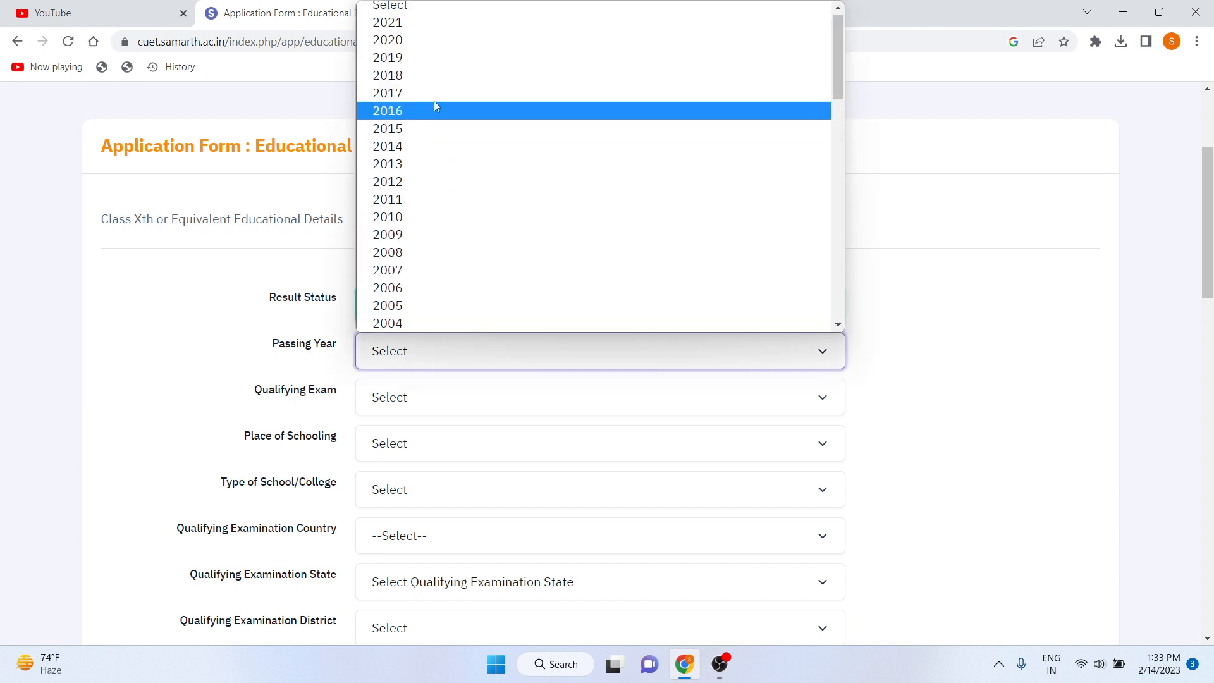
left_click(427, 58)
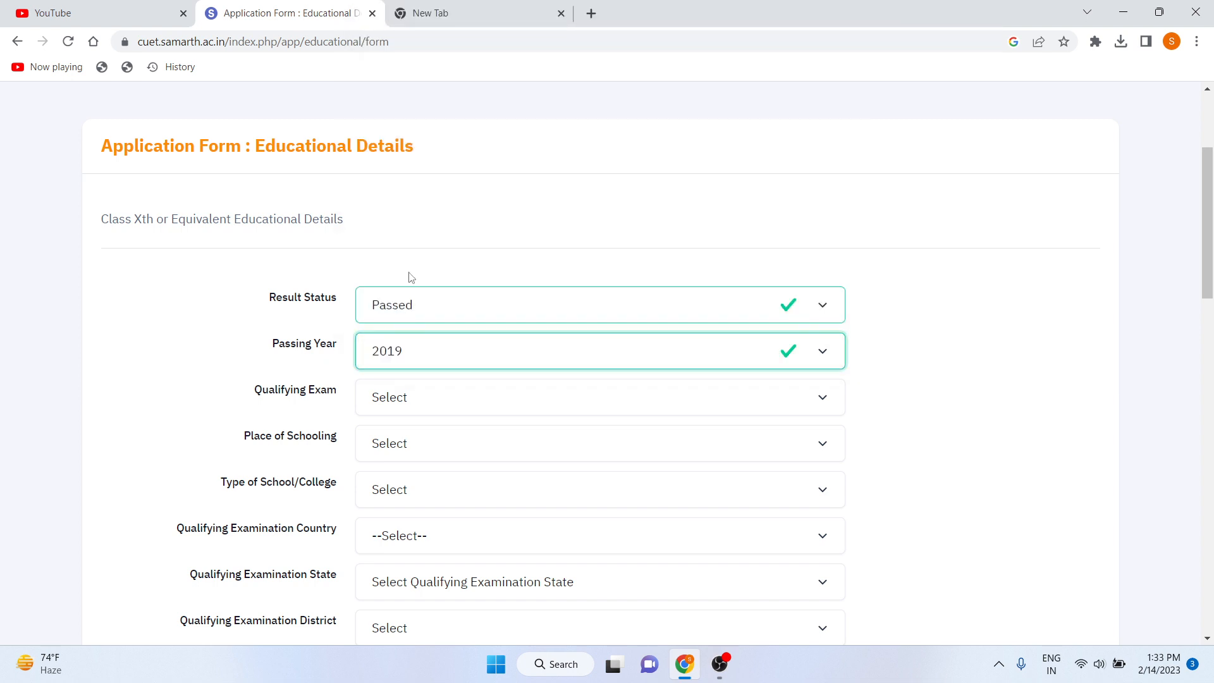
left_click(445, 398)
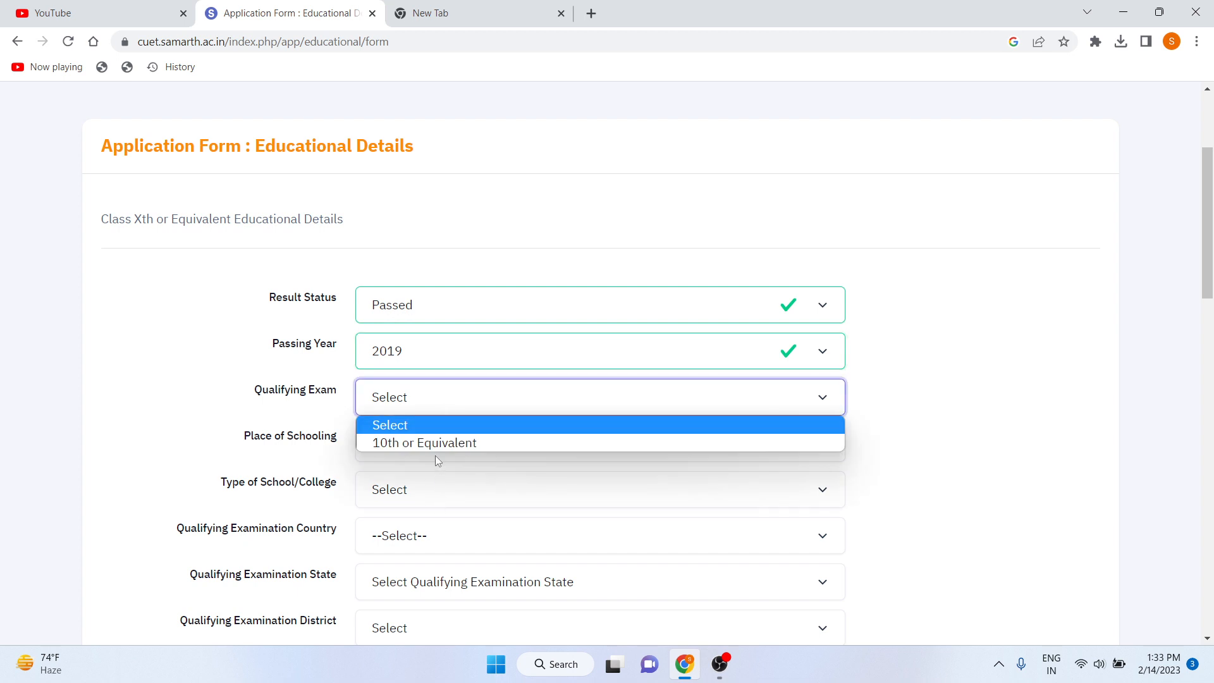
left_click(434, 449)
left_click(434, 451)
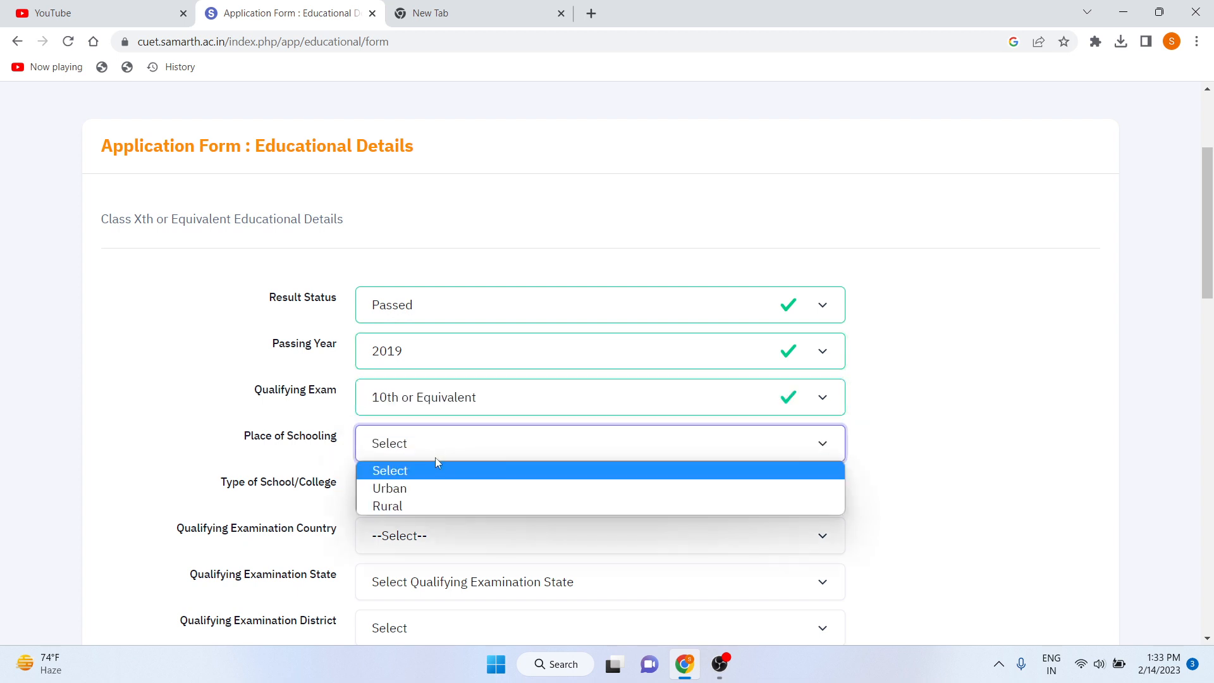
left_click(441, 490)
- Set Class Xth school type Kendriya Vidyalaya (KV), country India, state DELHI, district NEW DELHI
left_click(430, 488)
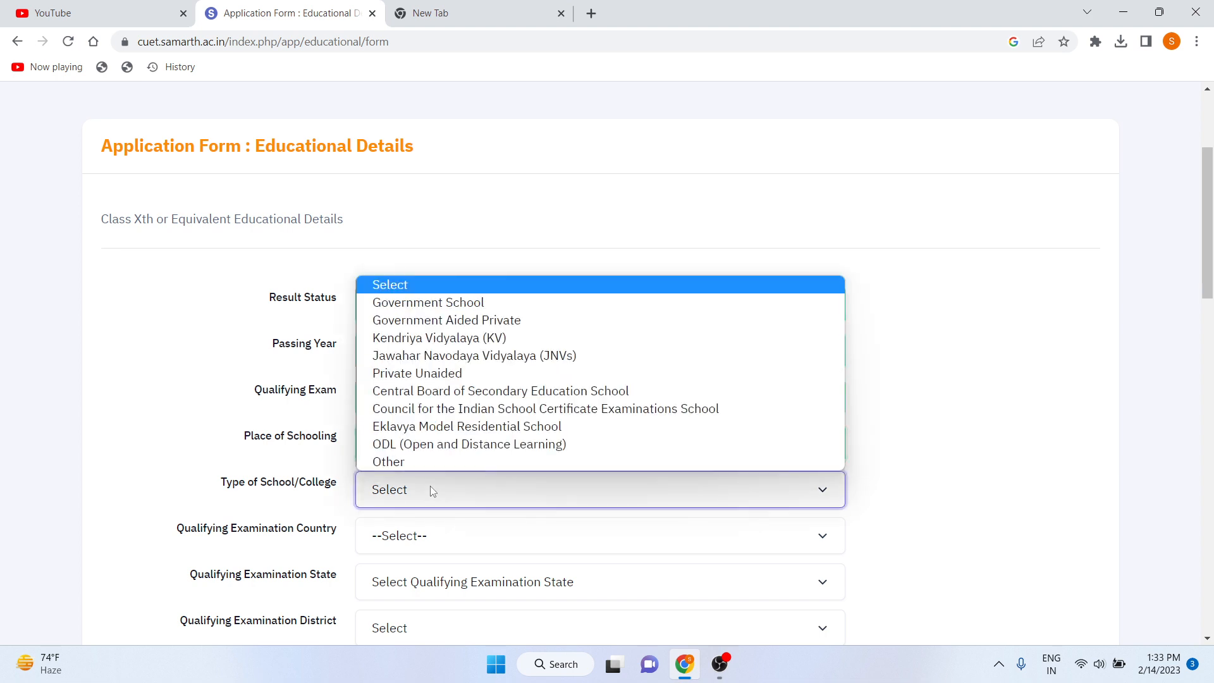
scroll(432, 491, "down", 1)
left_click(429, 490)
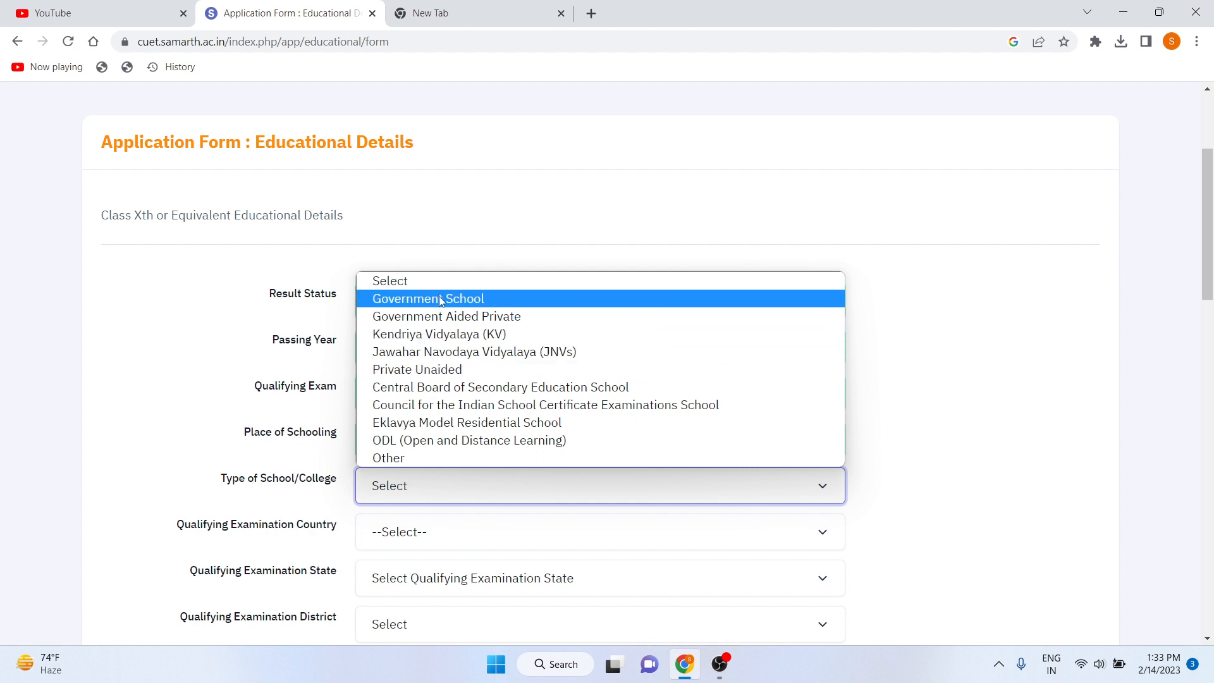
left_click(433, 334)
scroll(426, 435, "down", 1)
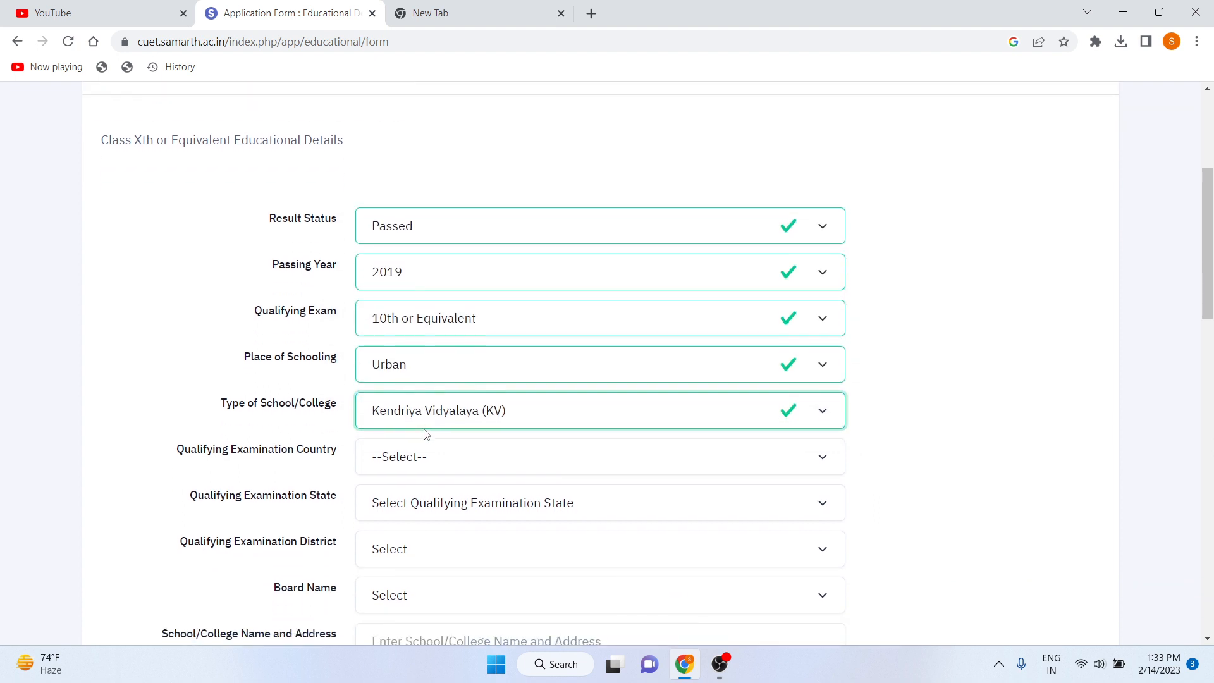
left_click(424, 456)
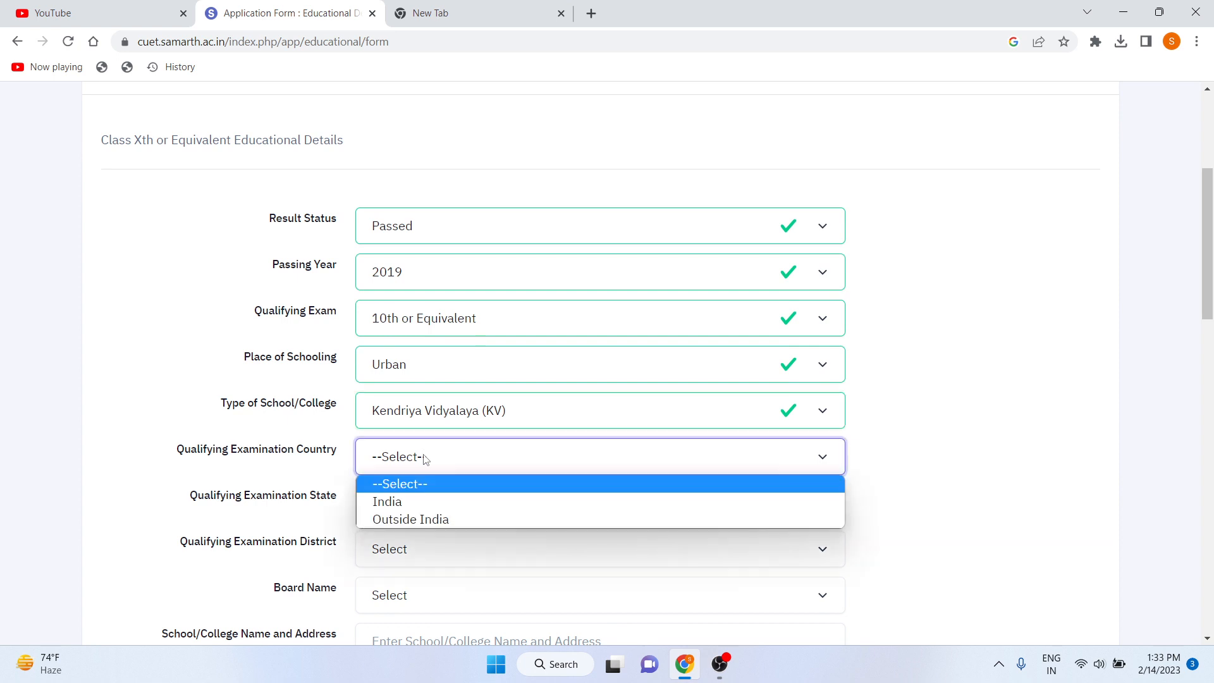
left_click(427, 499)
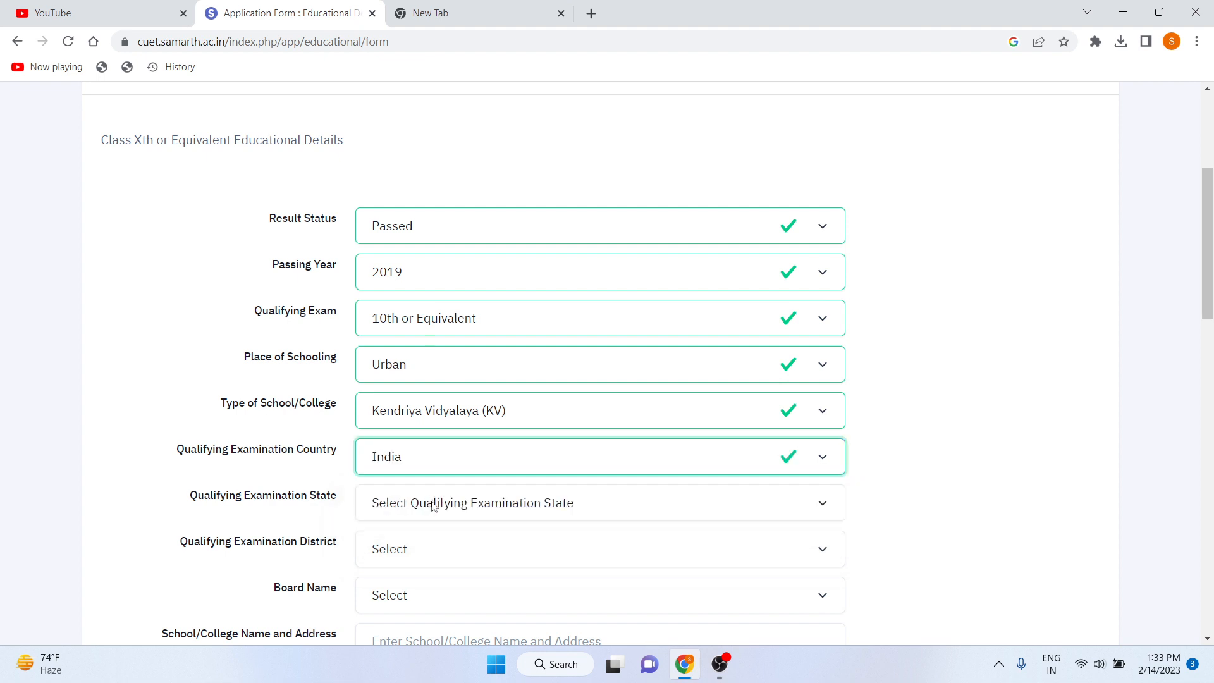
left_click(433, 505)
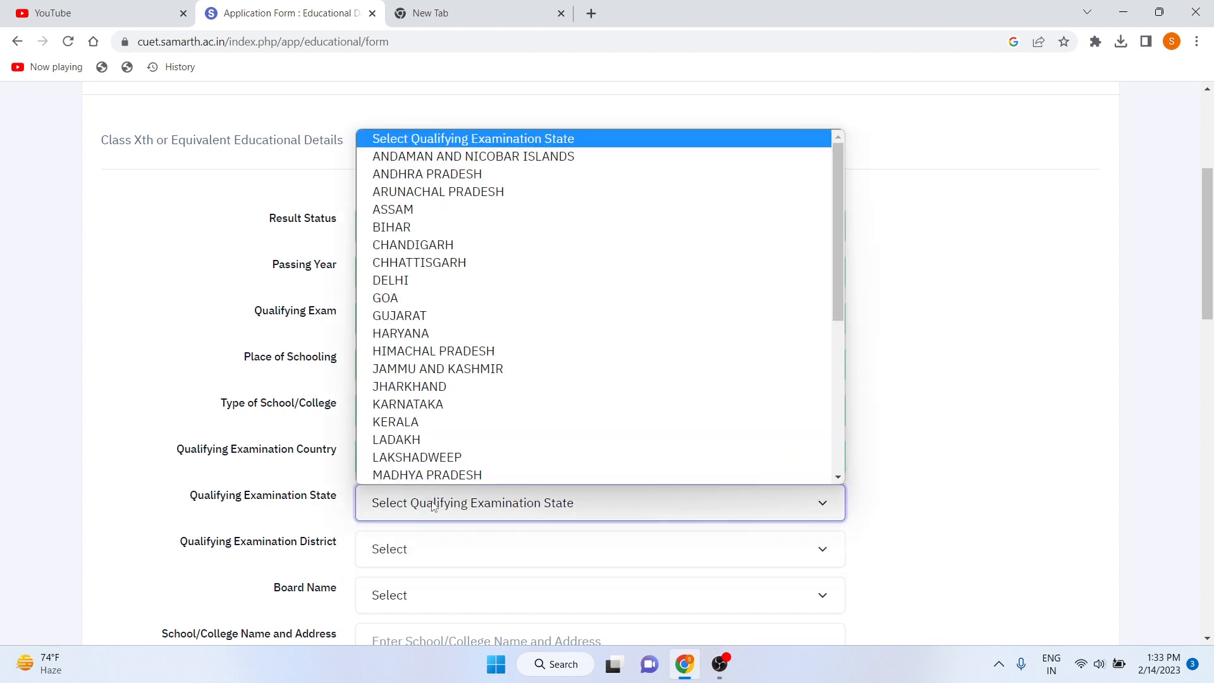
scroll(434, 500, "down", 1)
left_click(433, 484)
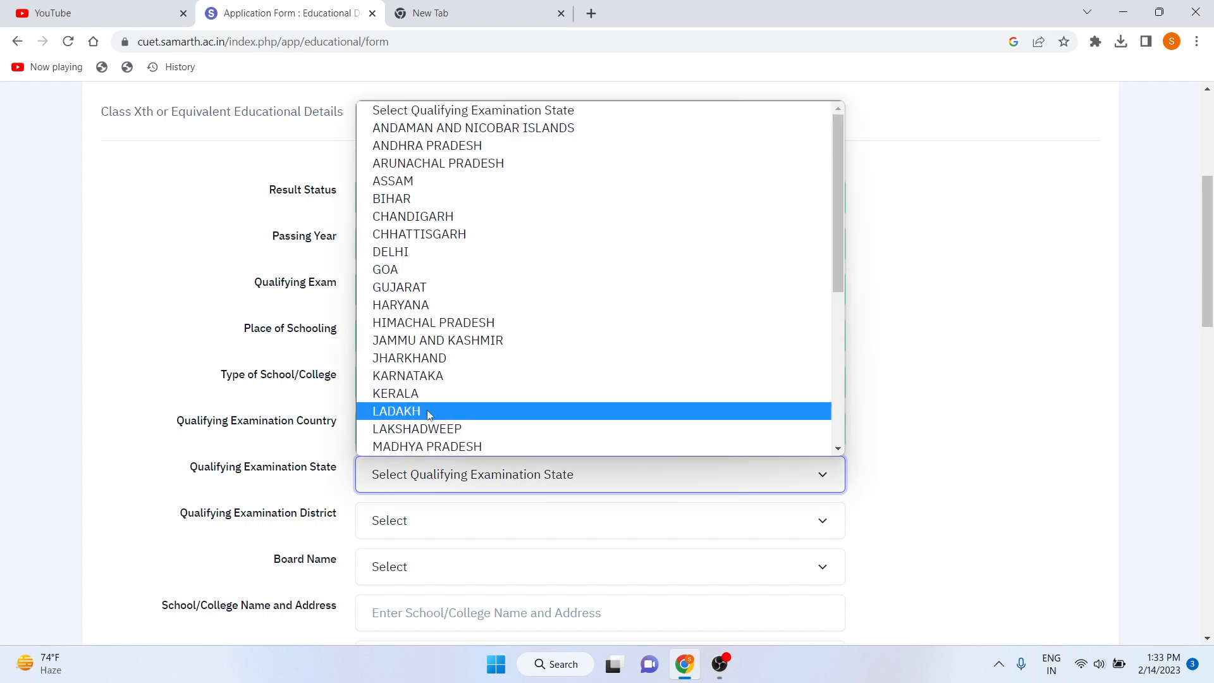
left_click(428, 250)
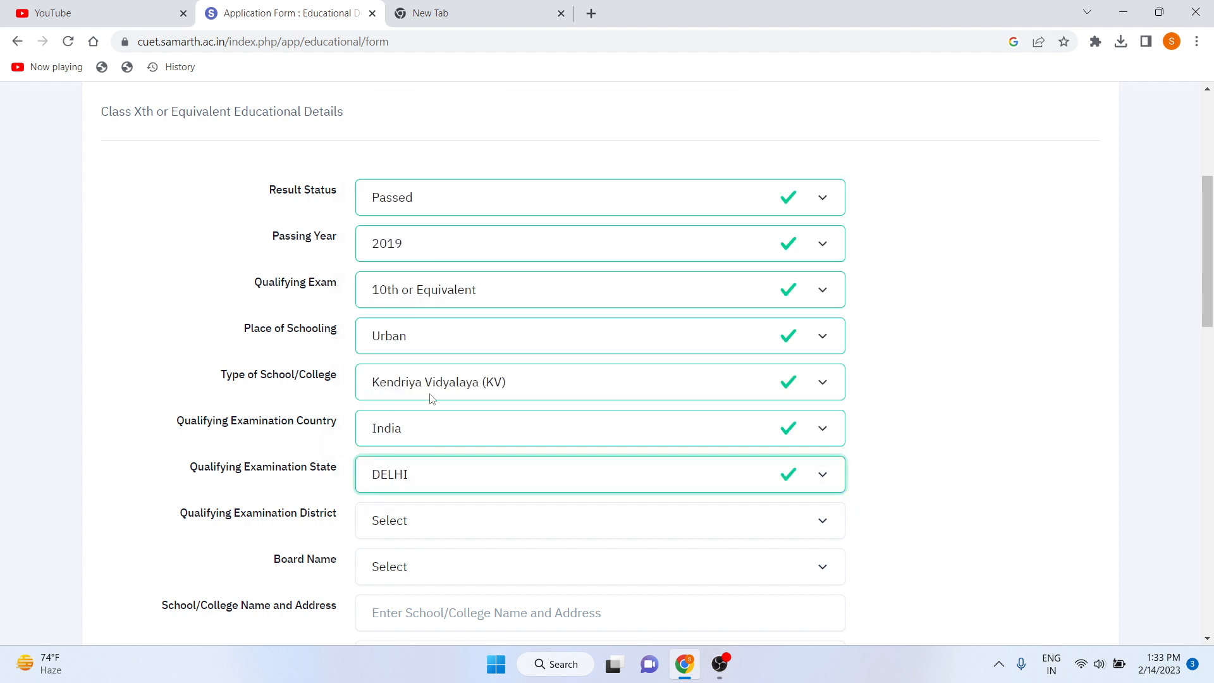
left_click(445, 525)
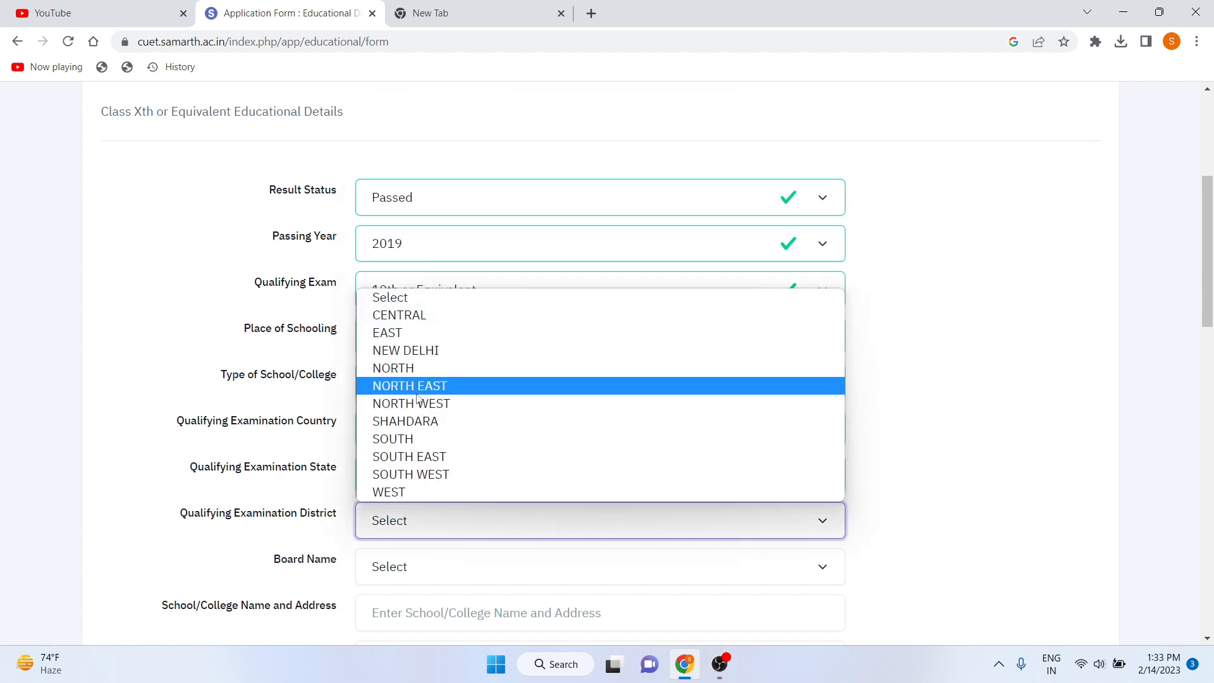
left_click(421, 349)
scroll(379, 442, "down", 2)
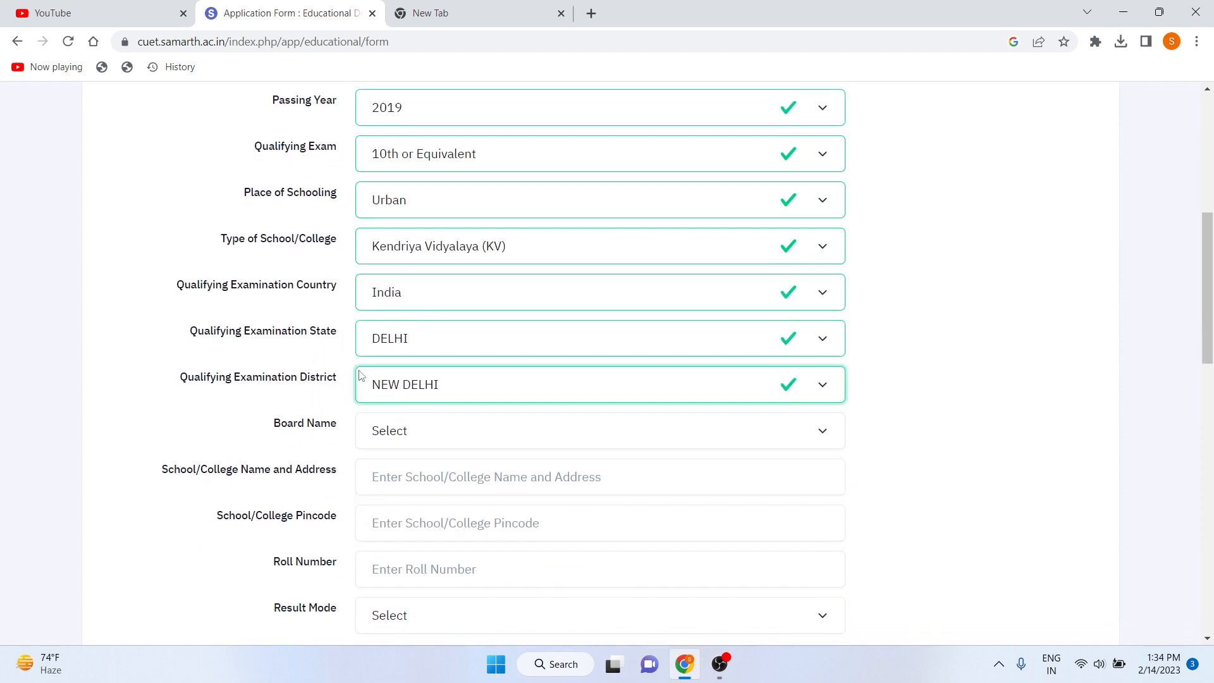
- Set the Class X board to CENTRAL BOARD OF SECONDARY EDUCATION and enter school name kendriya vidyalaya
left_click(380, 443)
scroll(405, 330, "down", 1)
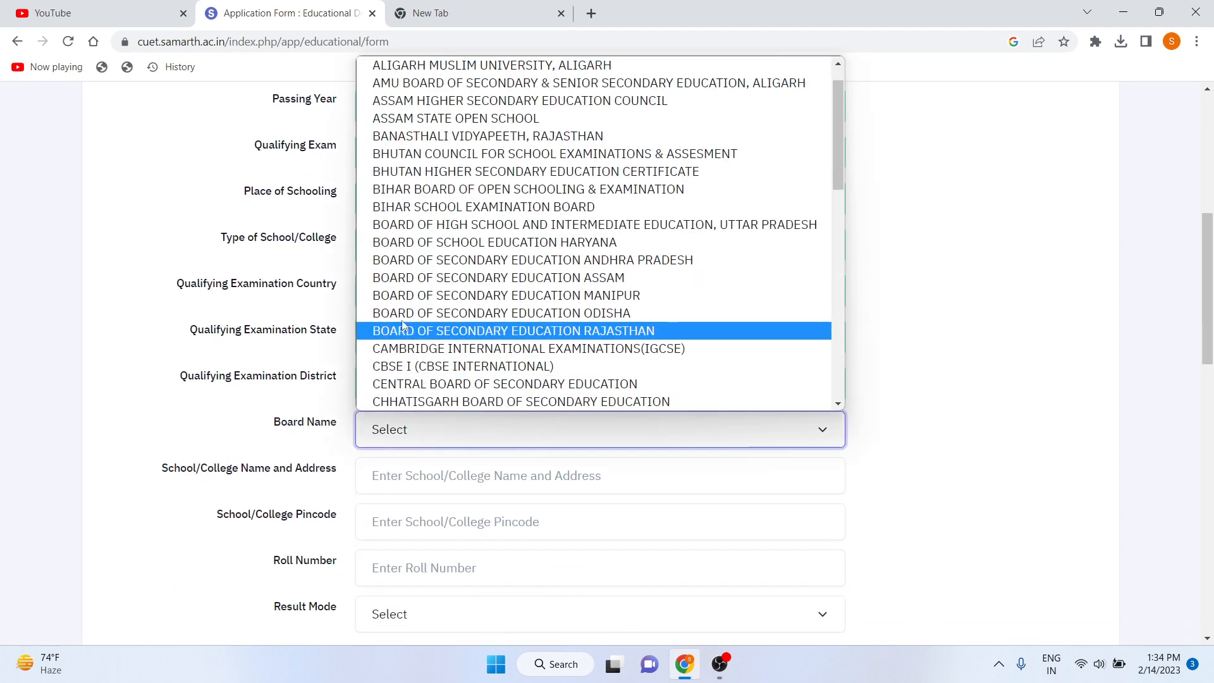
left_click(442, 383)
scroll(433, 461, "down", 1)
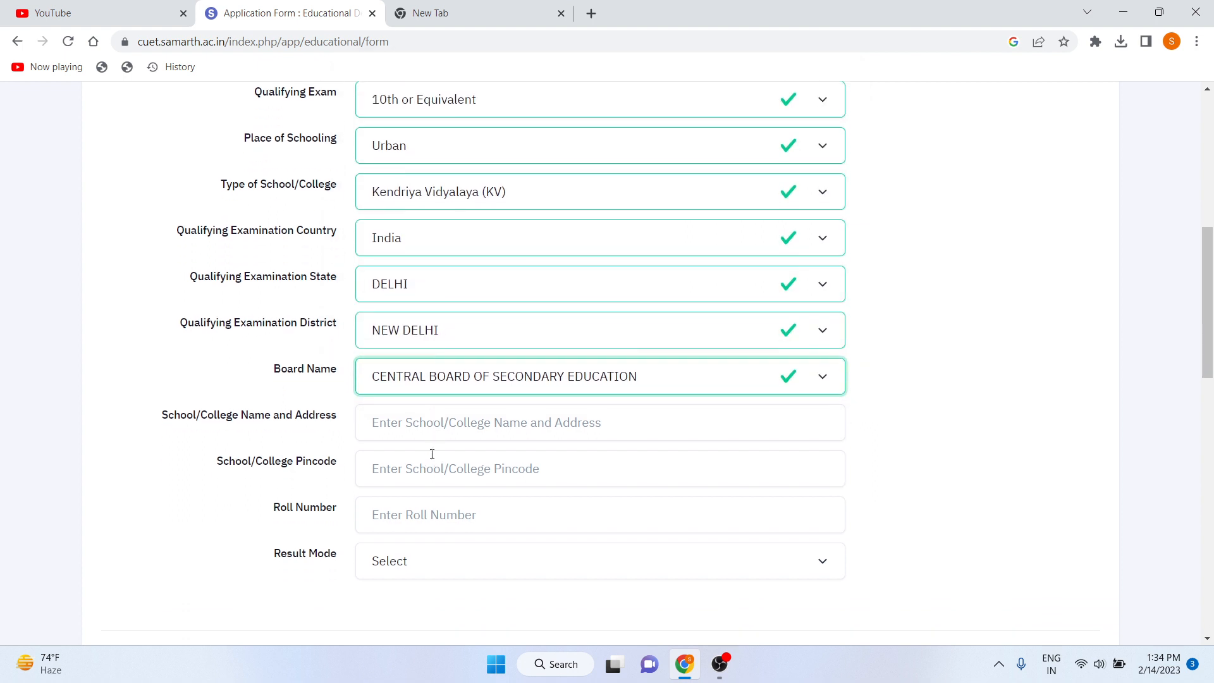
left_click_drag(168, 423, 263, 428)
left_click(269, 436)
left_click(426, 412)
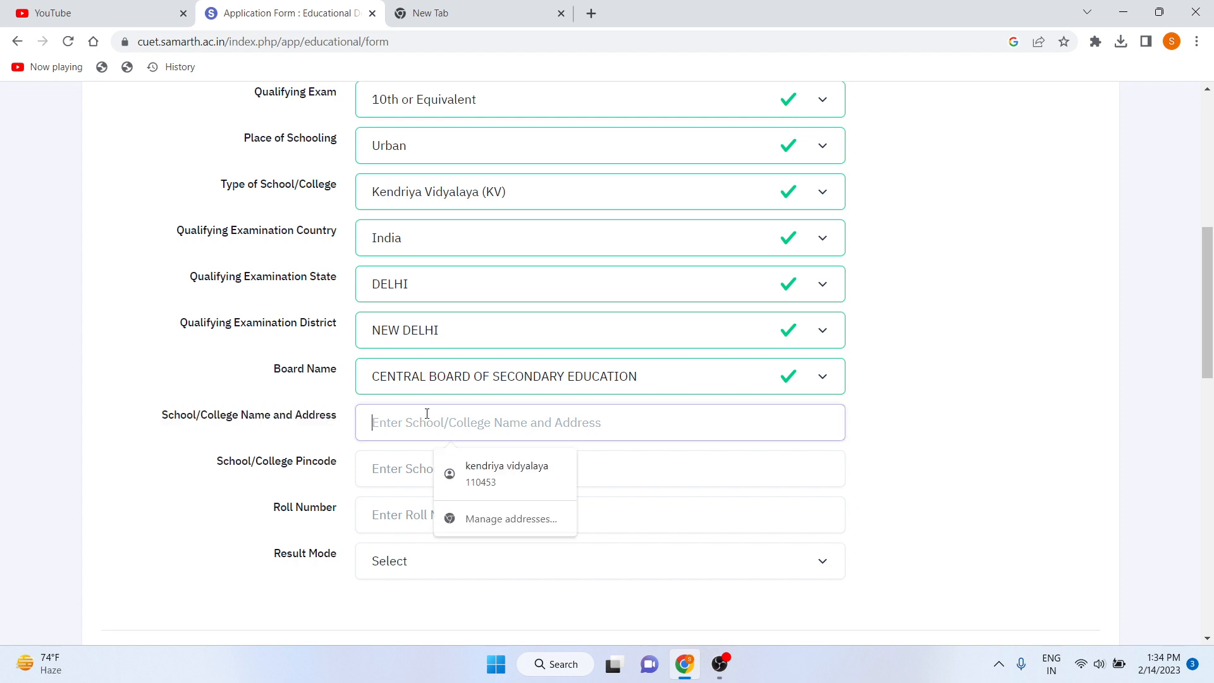
type("ke")
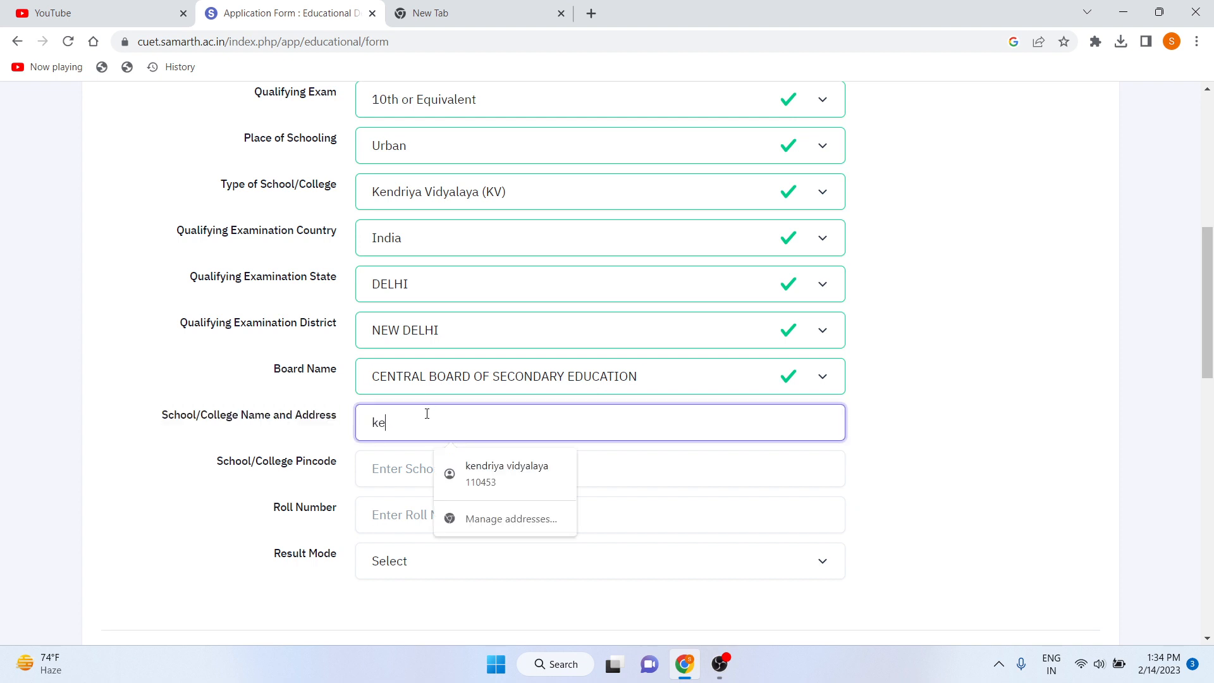
type("ndriya vidyalayaaa")
key("BackSpace")
key("BackSpace")
- Enter the Class X school pincode and the roll number
left_click(374, 461)
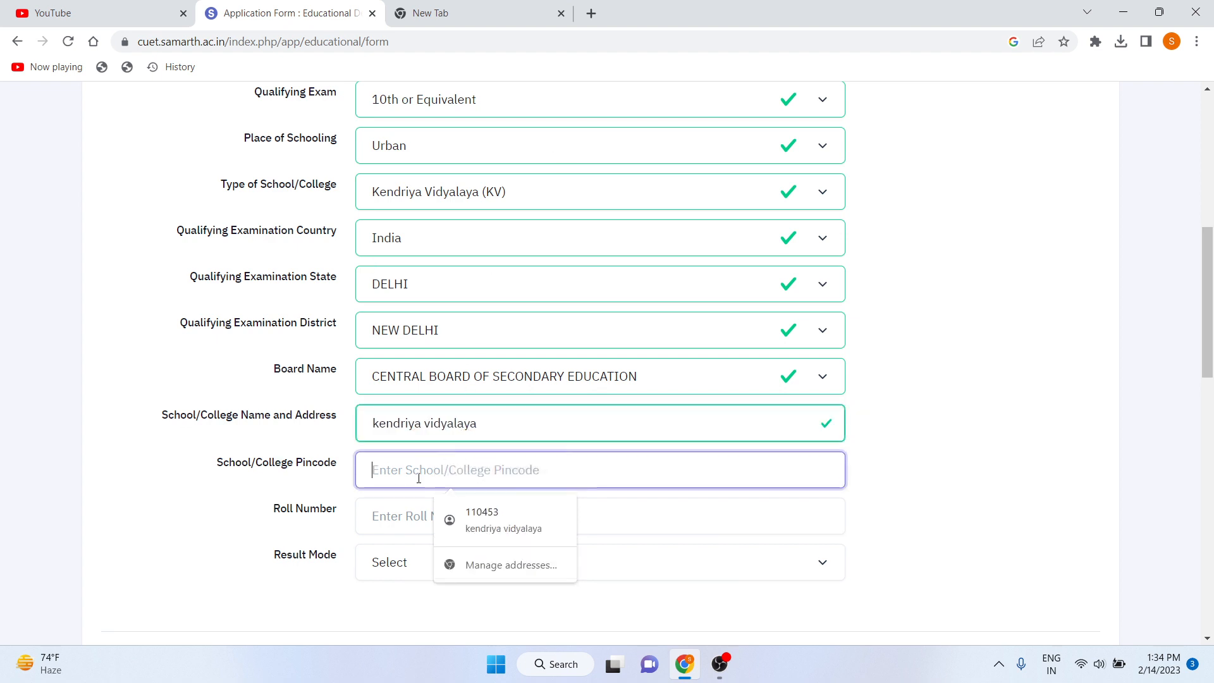
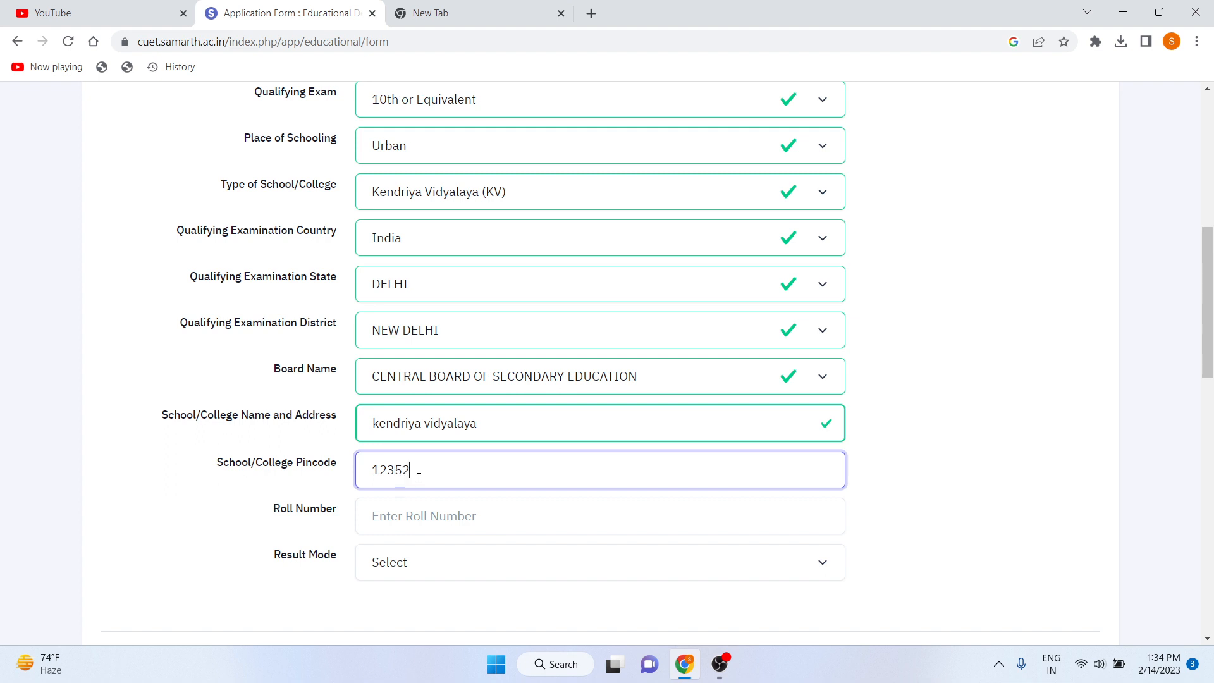
left_click(433, 512)
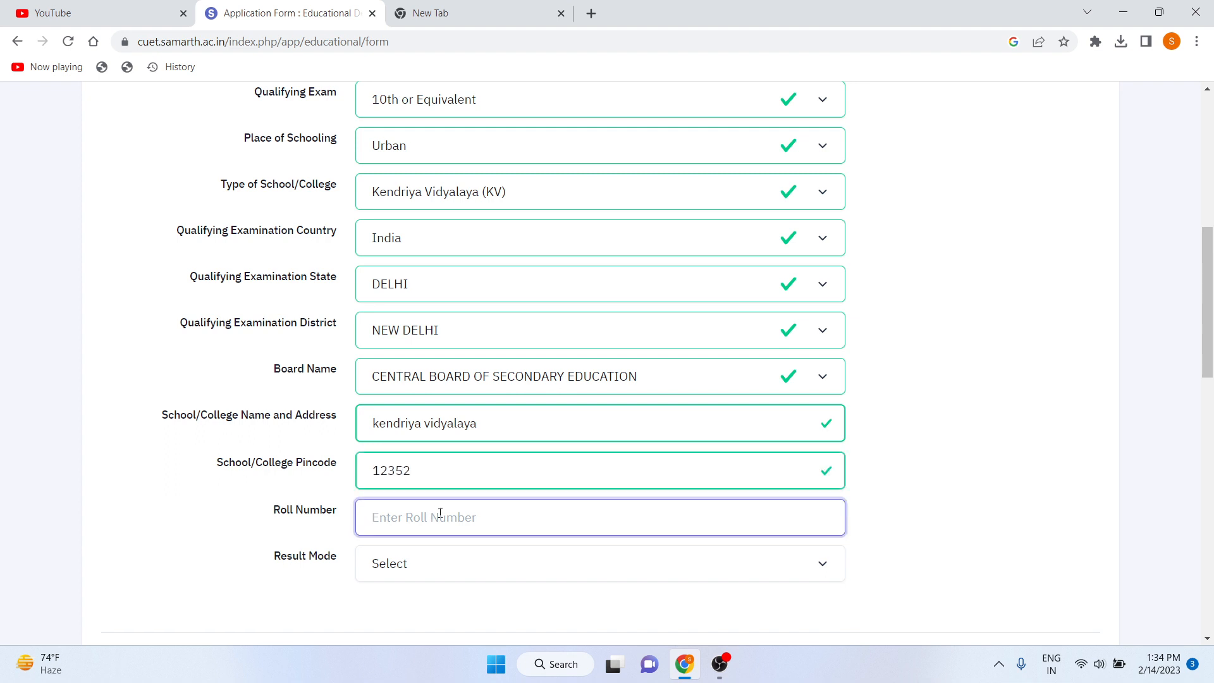
- Set Result Mode to Percentage with Maximum Marks 600 and Marks Obtained 512, giving 85.33
left_click(461, 566)
scroll(542, 398, "down", 2)
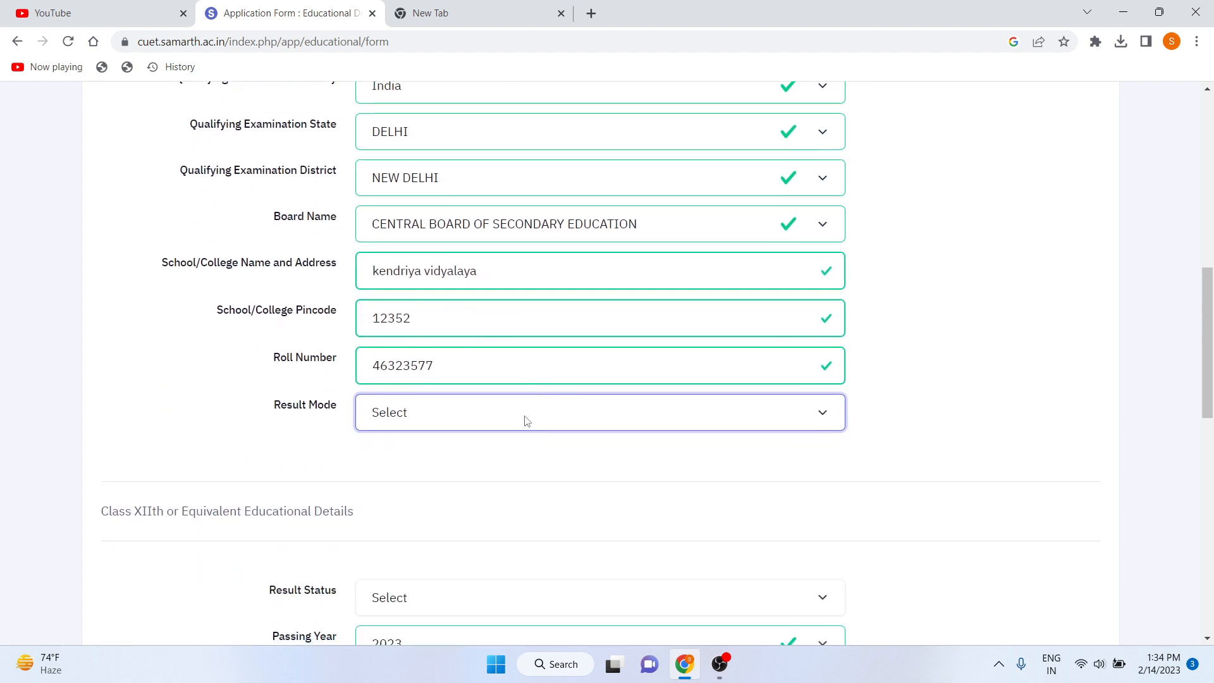
left_click(527, 420)
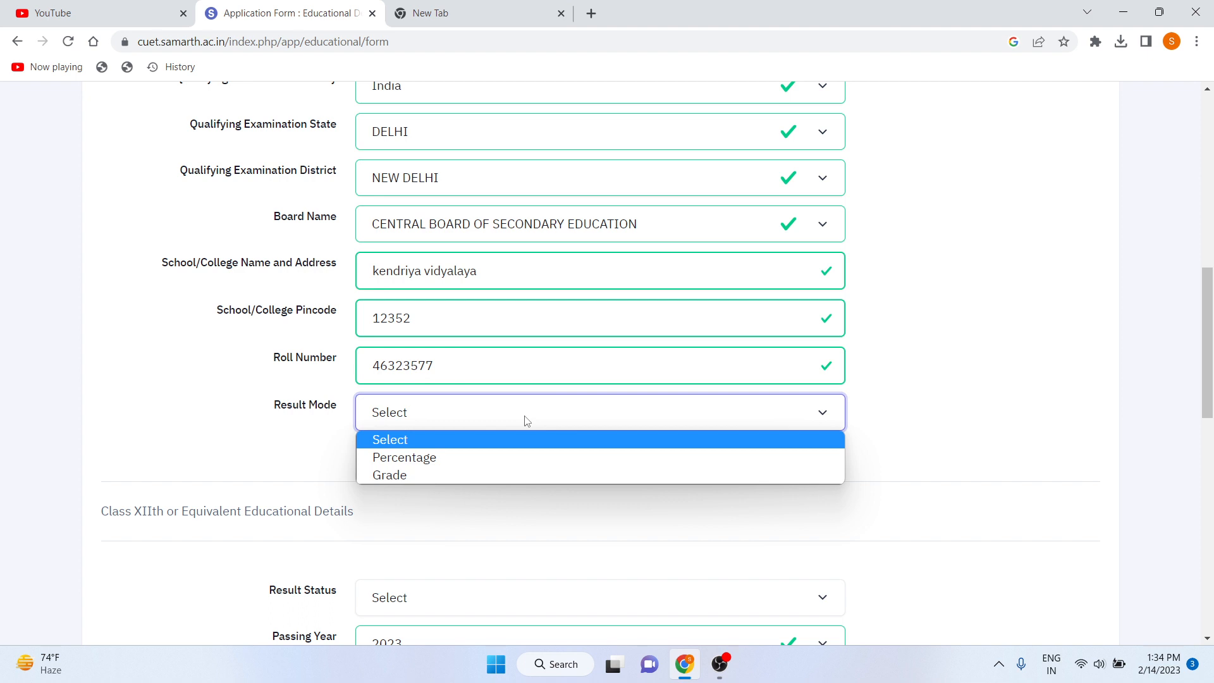
left_click(525, 457)
left_click(473, 462)
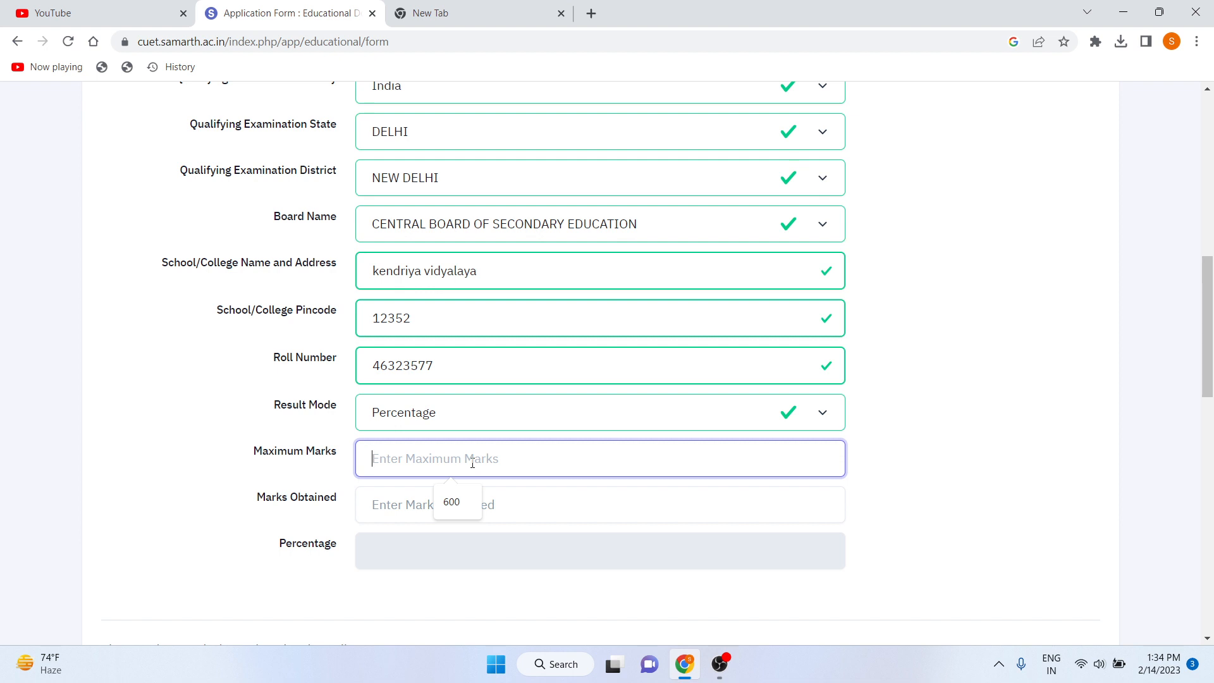
type("600")
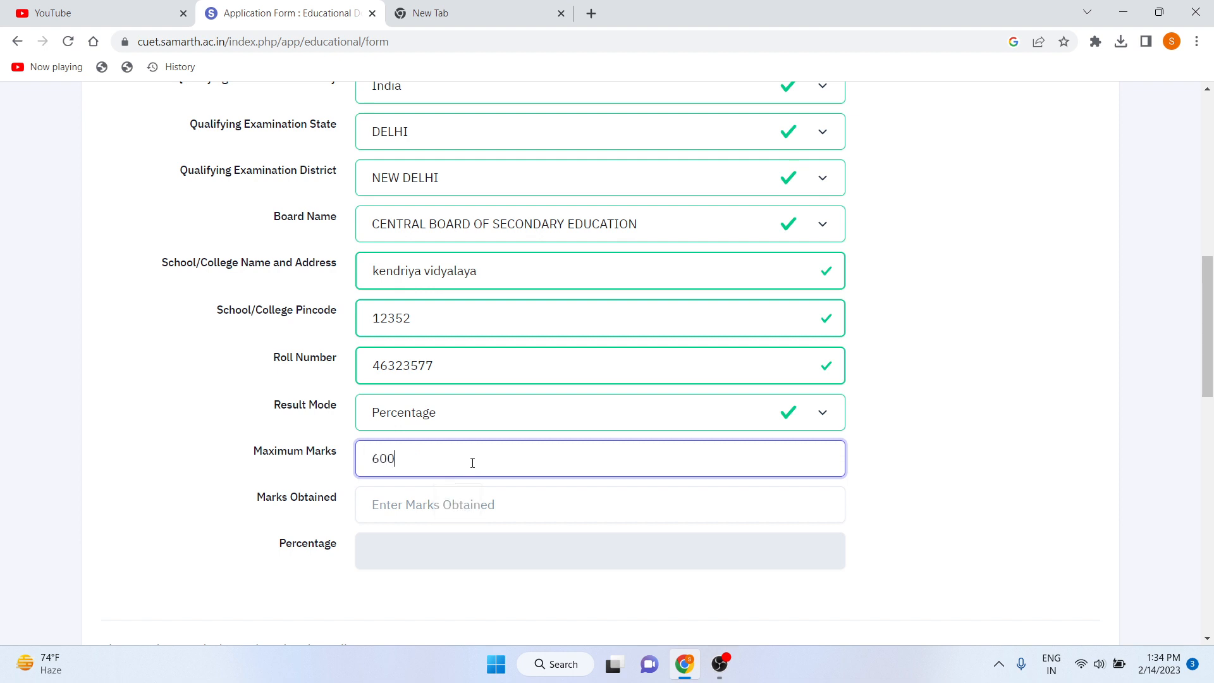
left_click(467, 500)
type("512")
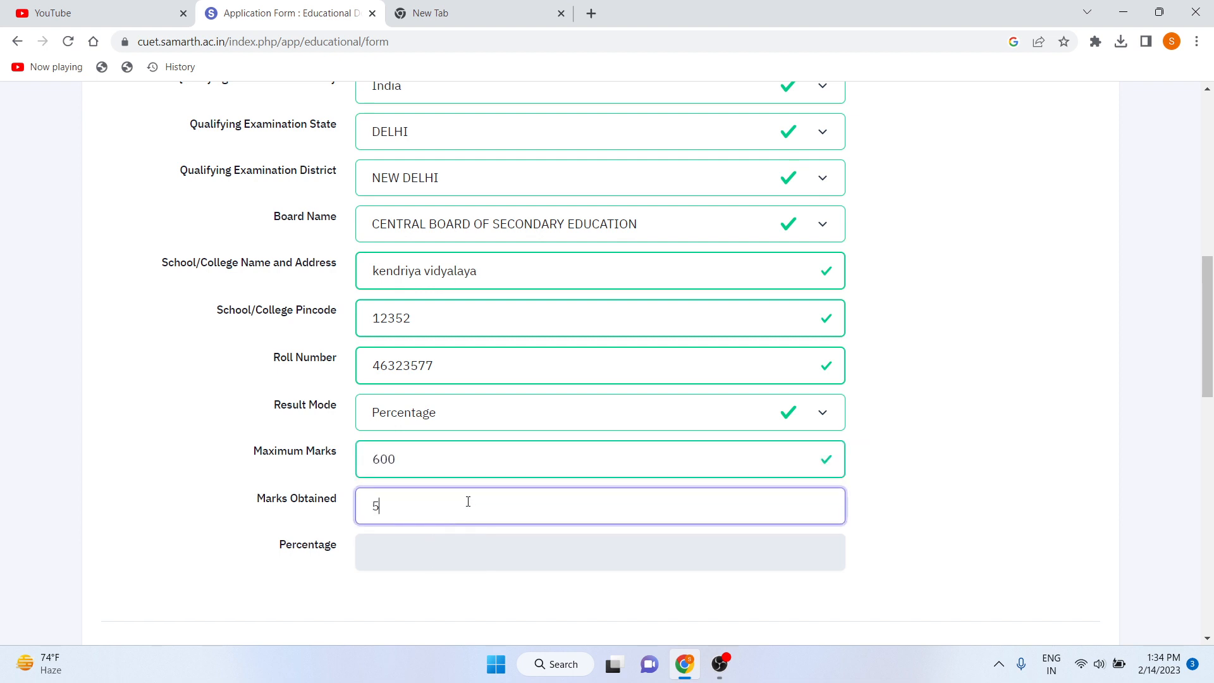
left_click(460, 548)
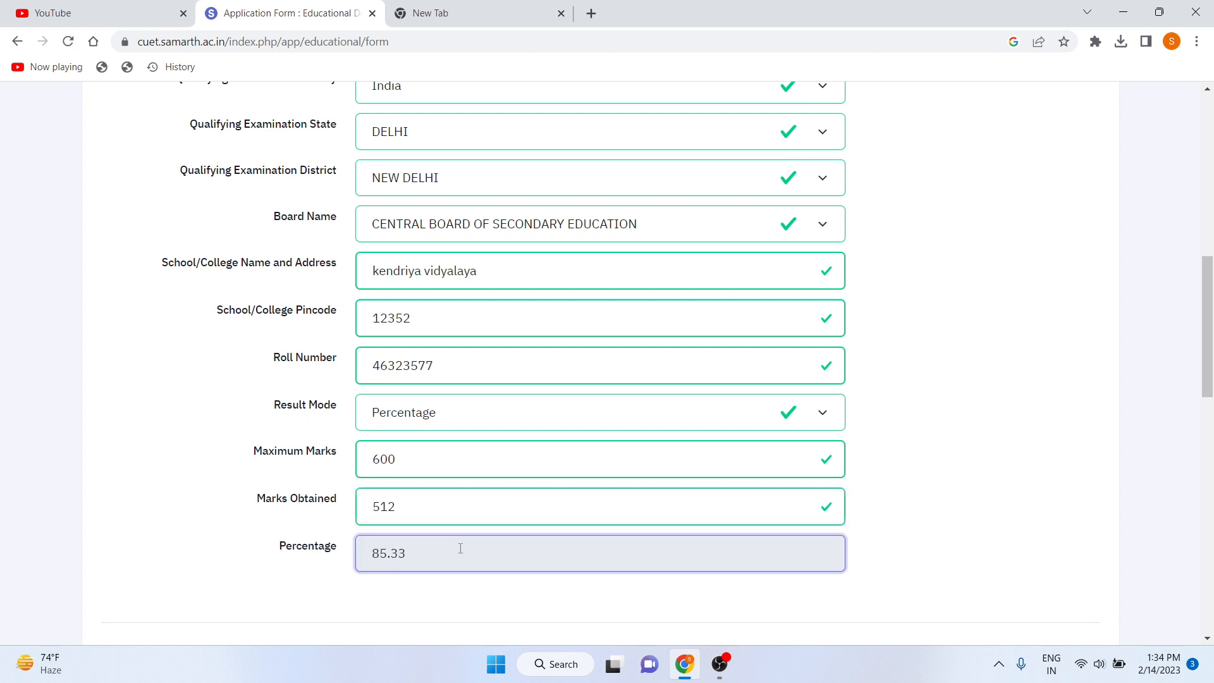
scroll(460, 548, "down", 5)
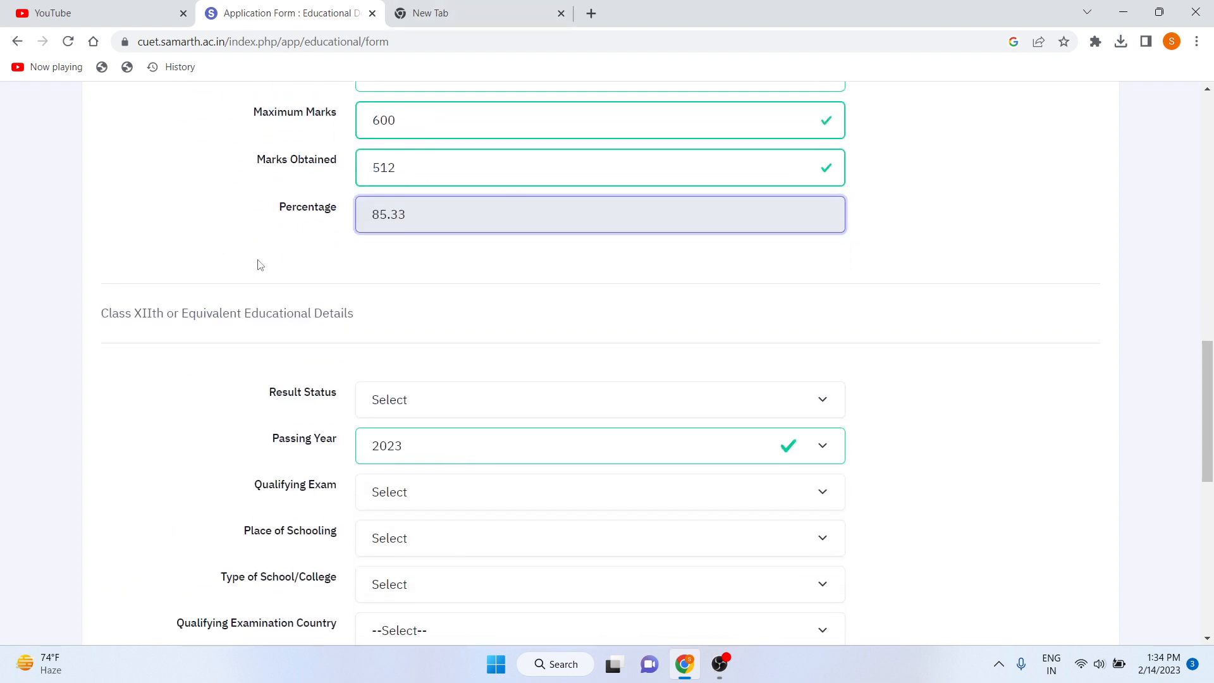
- Set Class XIIth result to Appearing, qualifying exam 12th or Equivalent, schooling Urban
scroll(258, 262, "down", 3)
scroll(259, 261, "up", 1)
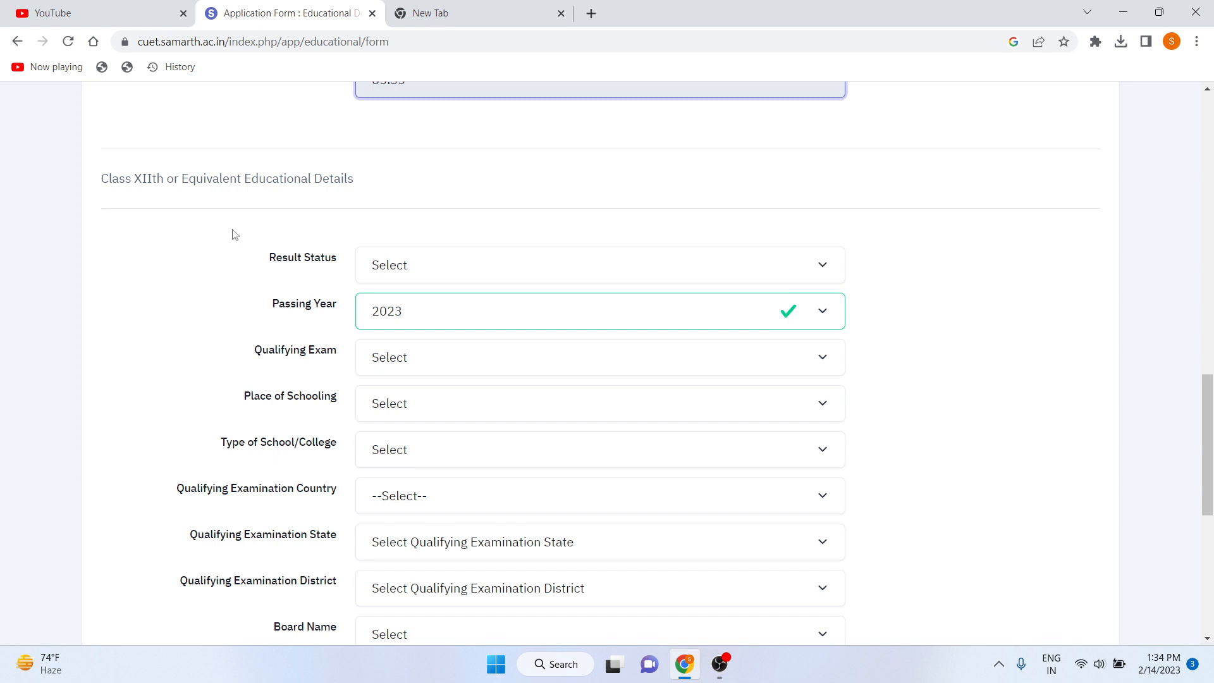
scroll(232, 234, "up", 2)
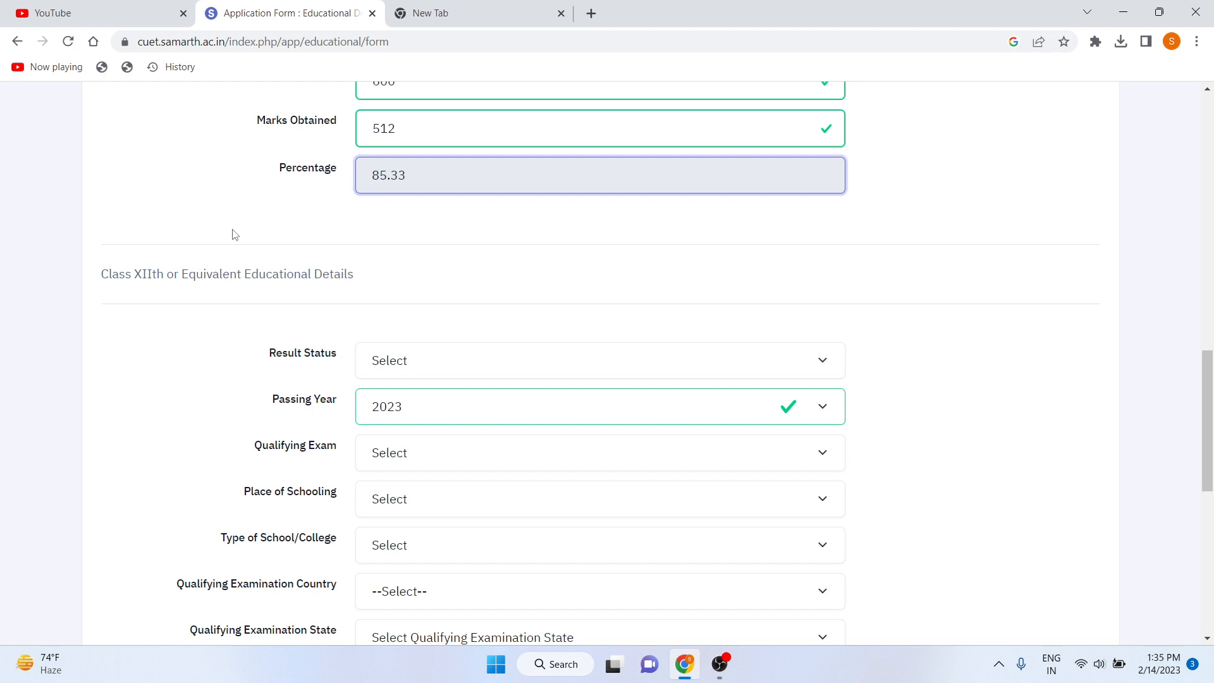
left_click(513, 369)
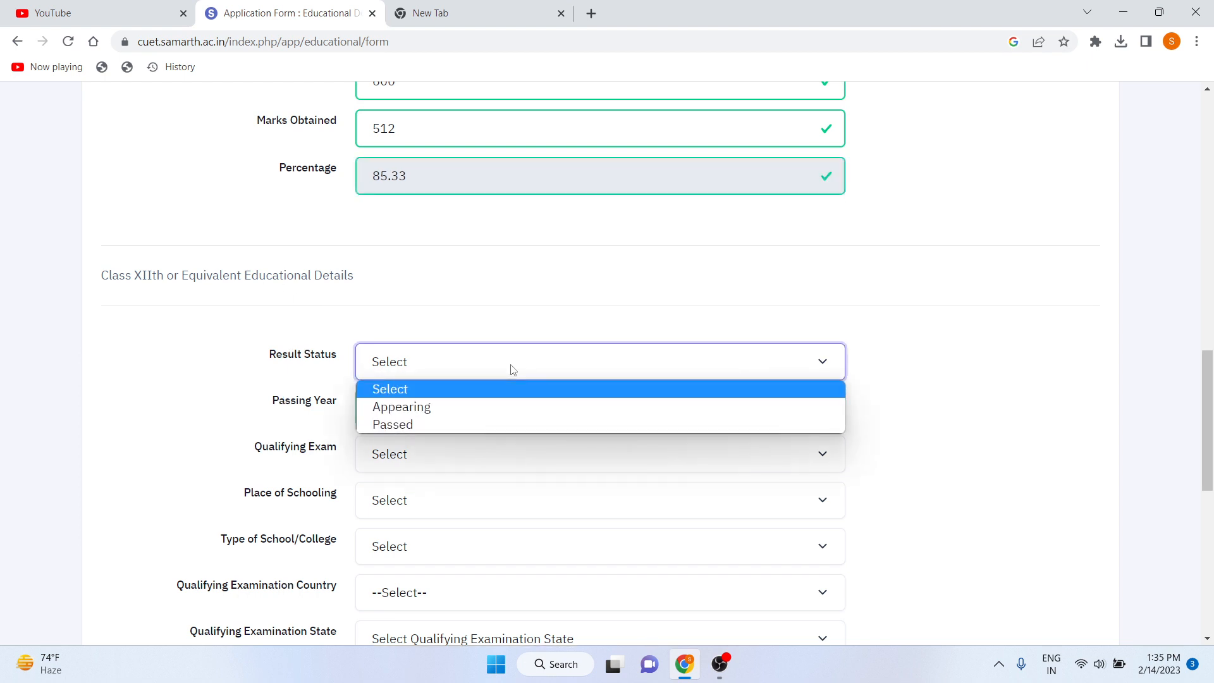
left_click(512, 408)
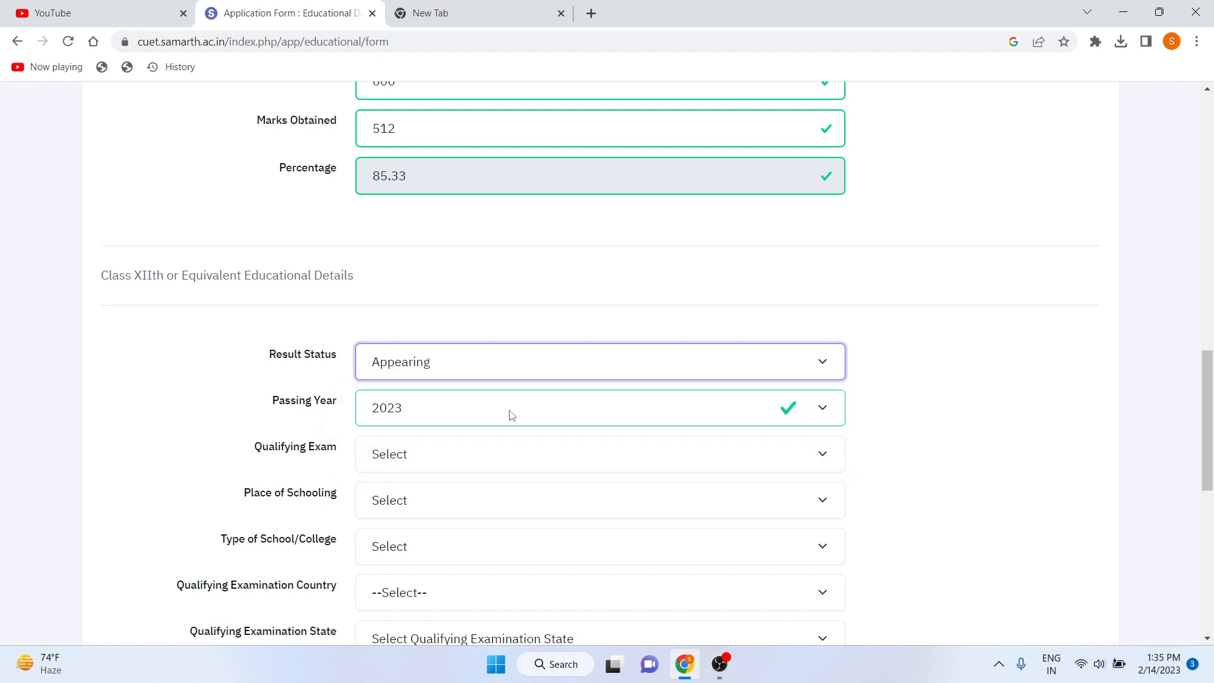
scroll(471, 415, "down", 1)
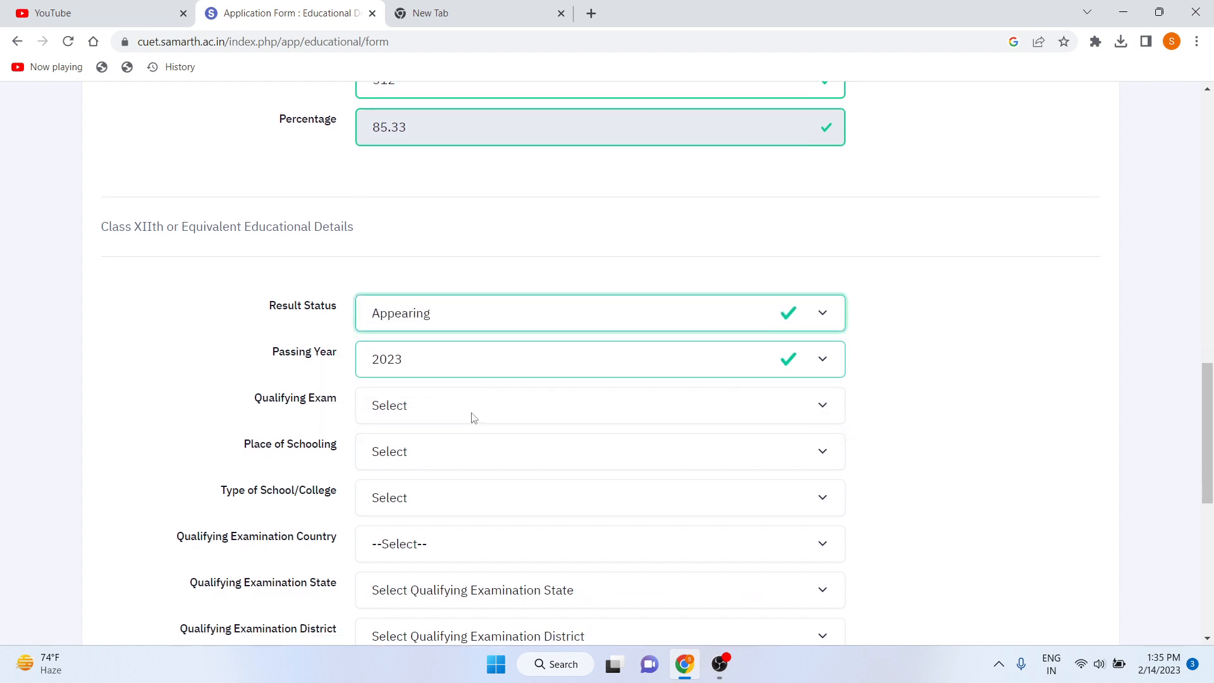
left_click(454, 386)
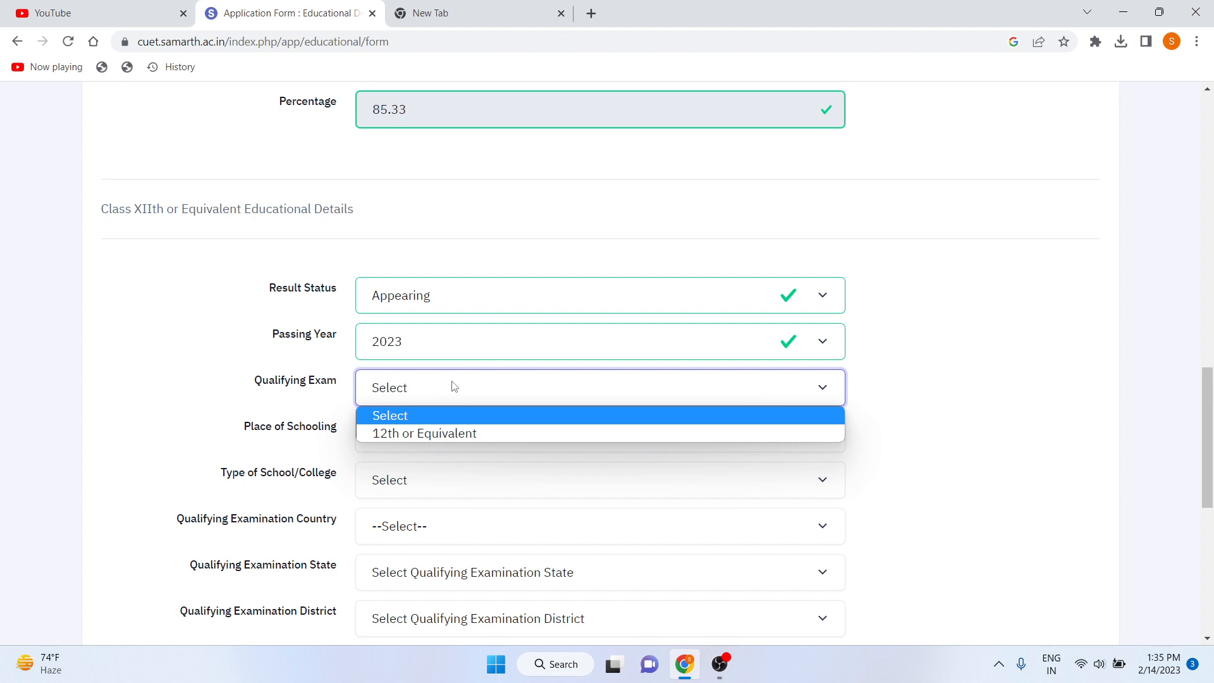
left_click(466, 432)
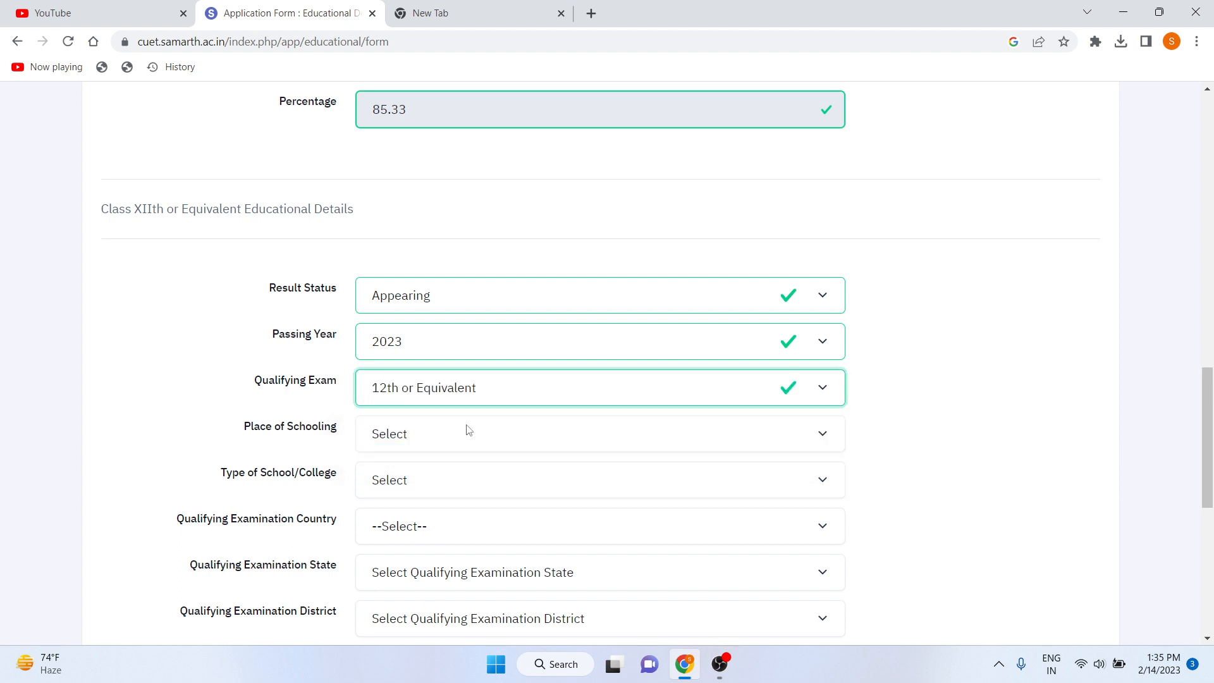
scroll(487, 382, "down", 1)
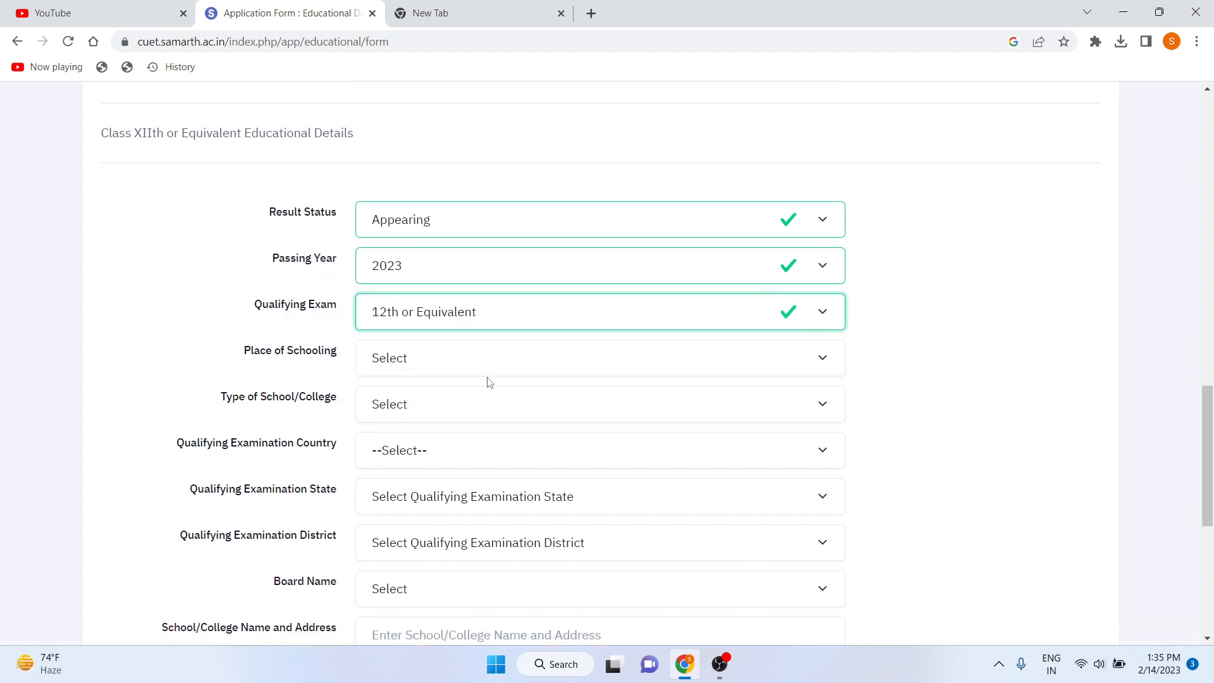
left_click(453, 343)
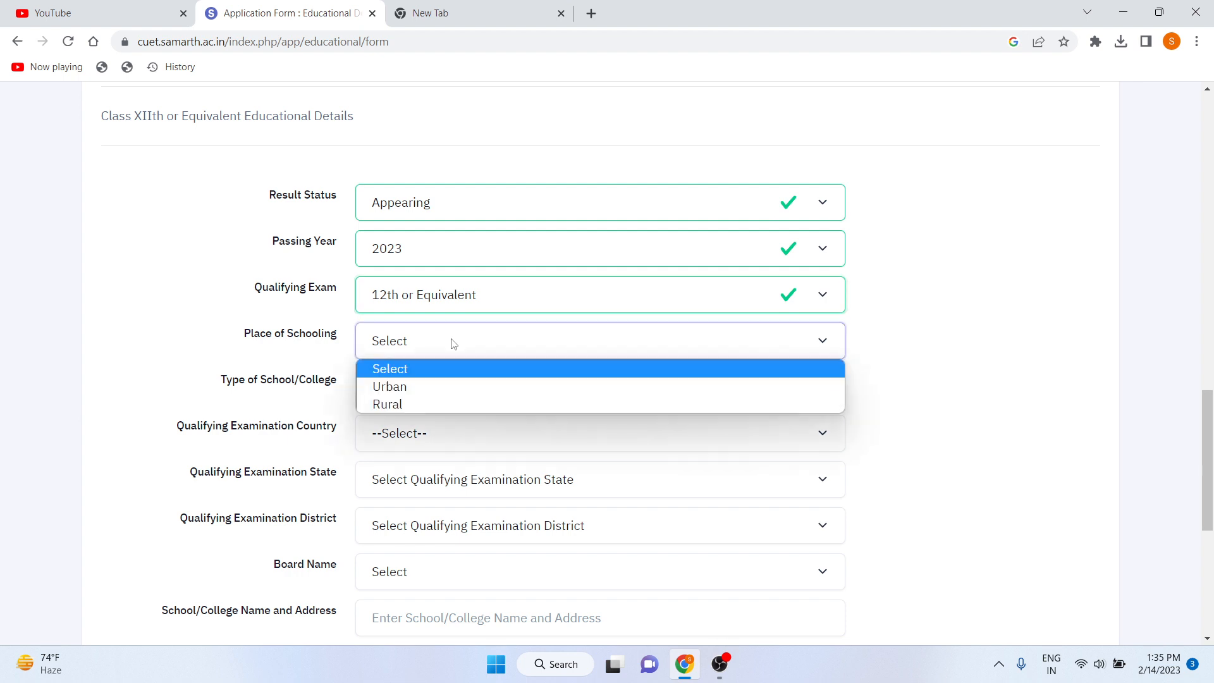
left_click(463, 385)
- Choose Kendriya Vidyalaya (KV), India, DELHI, NEW DELHI and CENTRAL BOARD OF SECONDARY EDUCATION for Class XIIth
left_click(452, 387)
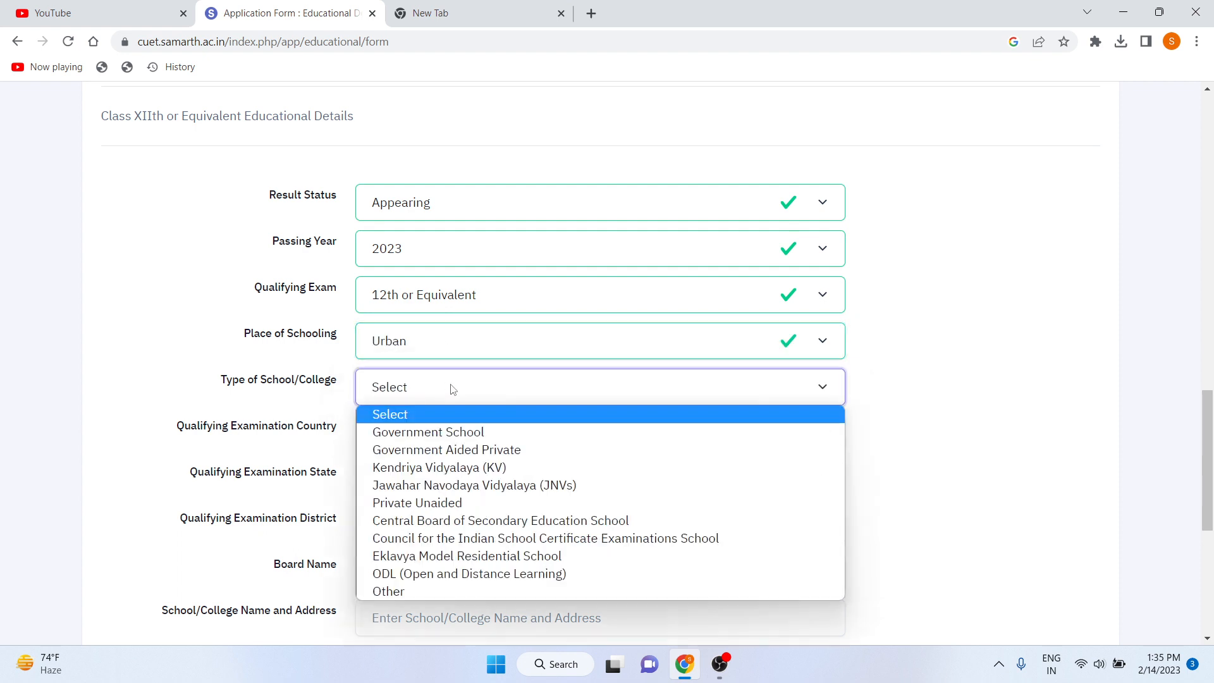
left_click(454, 469)
left_click(441, 435)
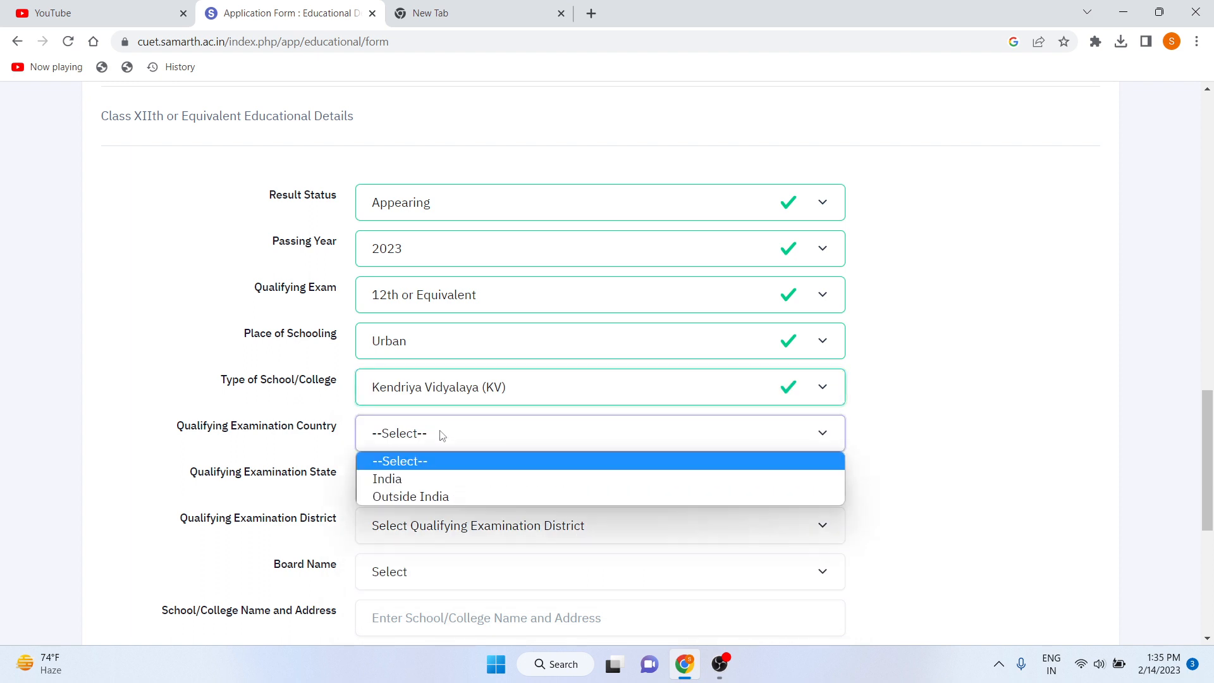
left_click(436, 479)
left_click(437, 480)
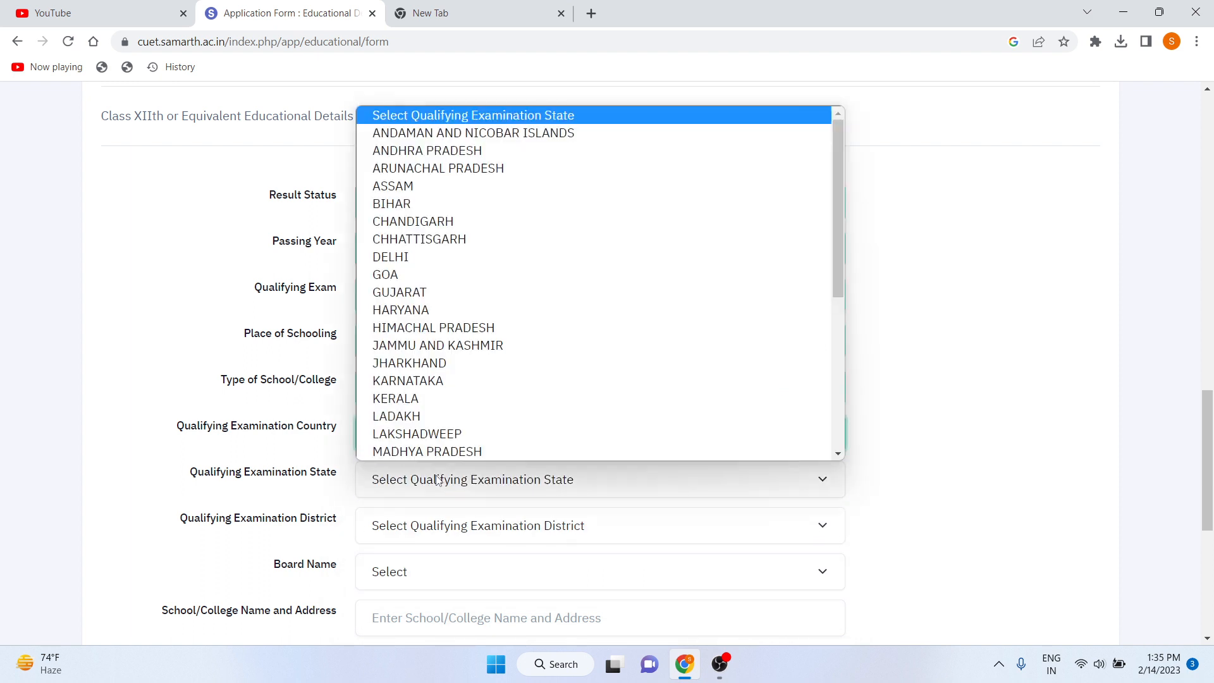
left_click(439, 261)
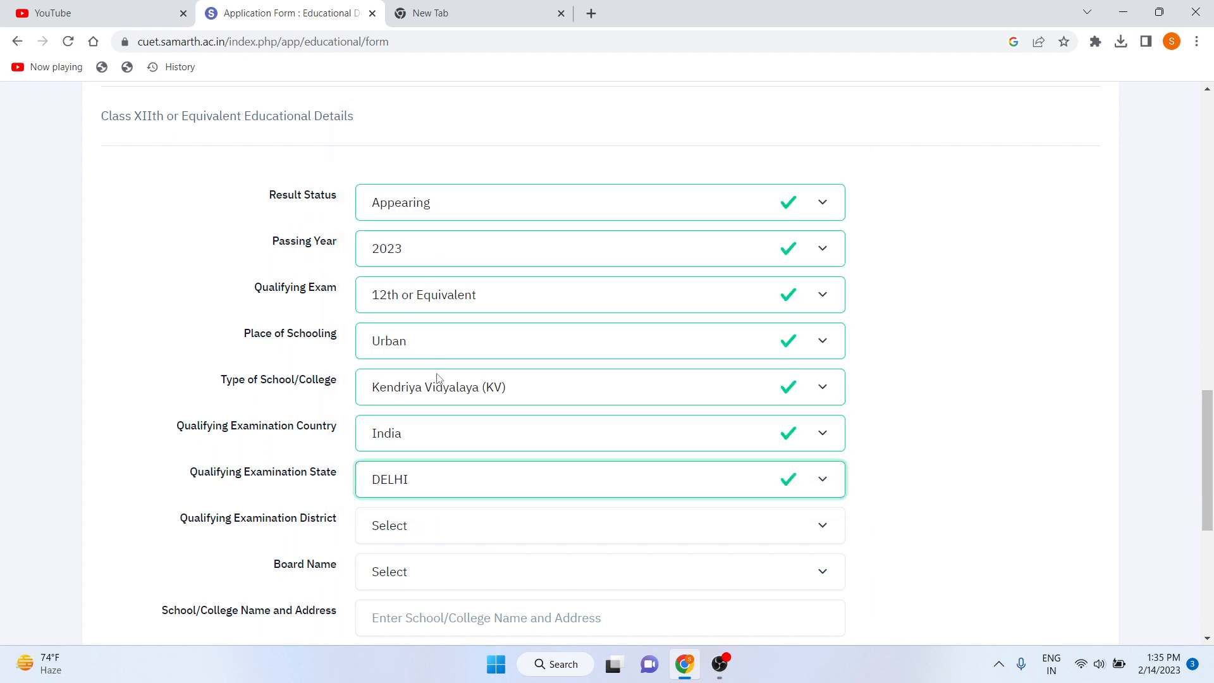
left_click(453, 514)
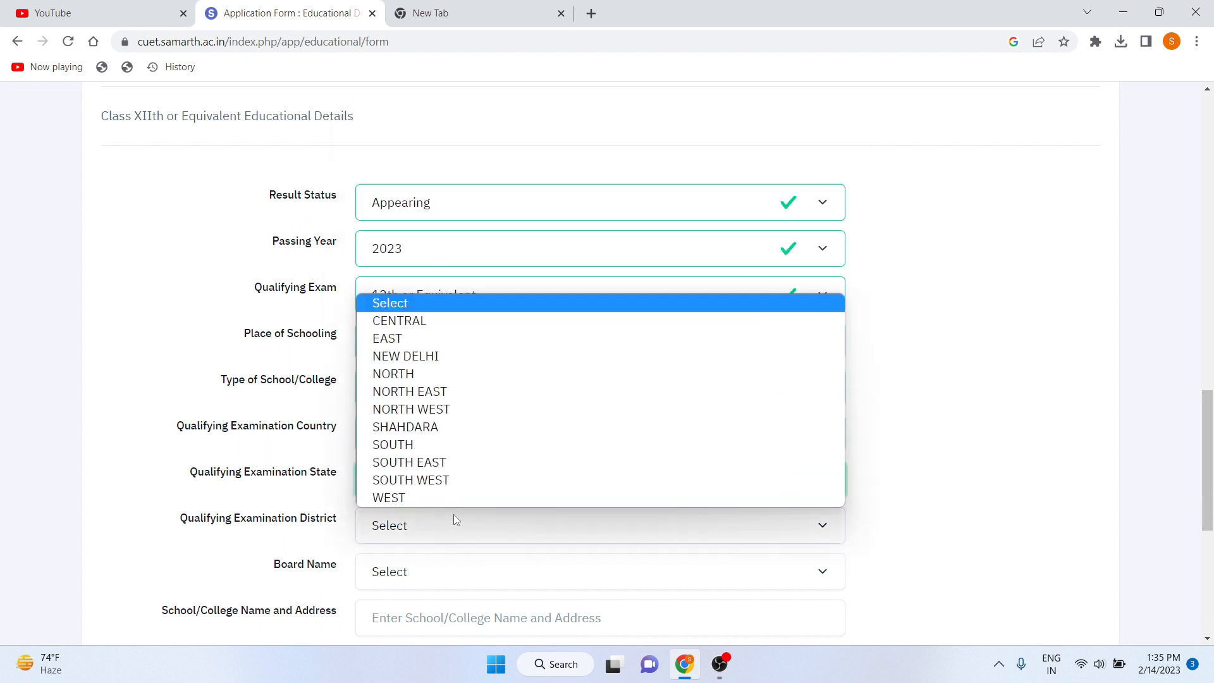
left_click(422, 357)
scroll(388, 430, "down", 2)
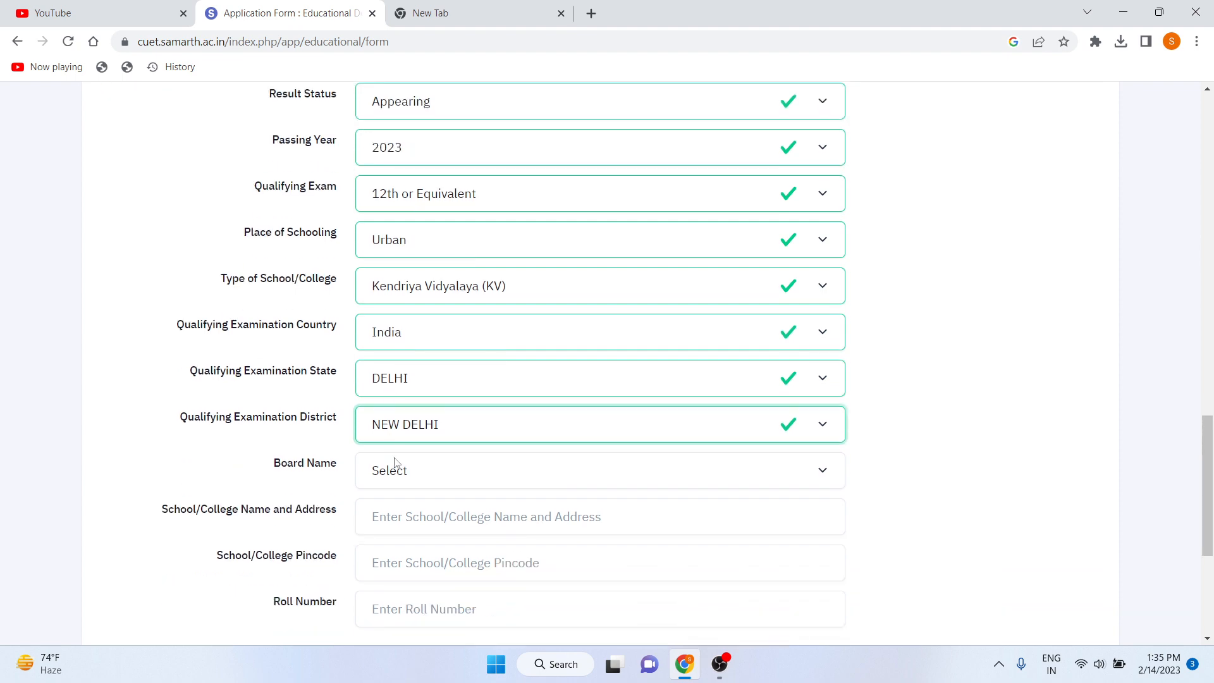
left_click(393, 467)
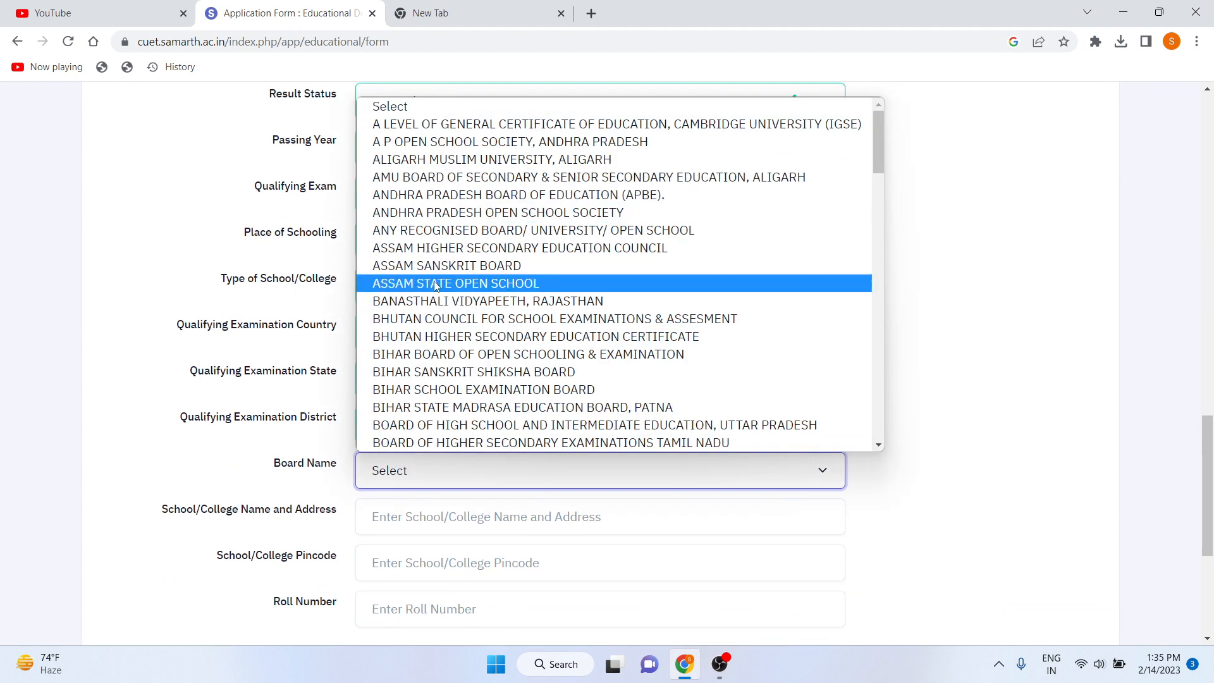
scroll(435, 287, "down", 3)
scroll(435, 286, "down", 2)
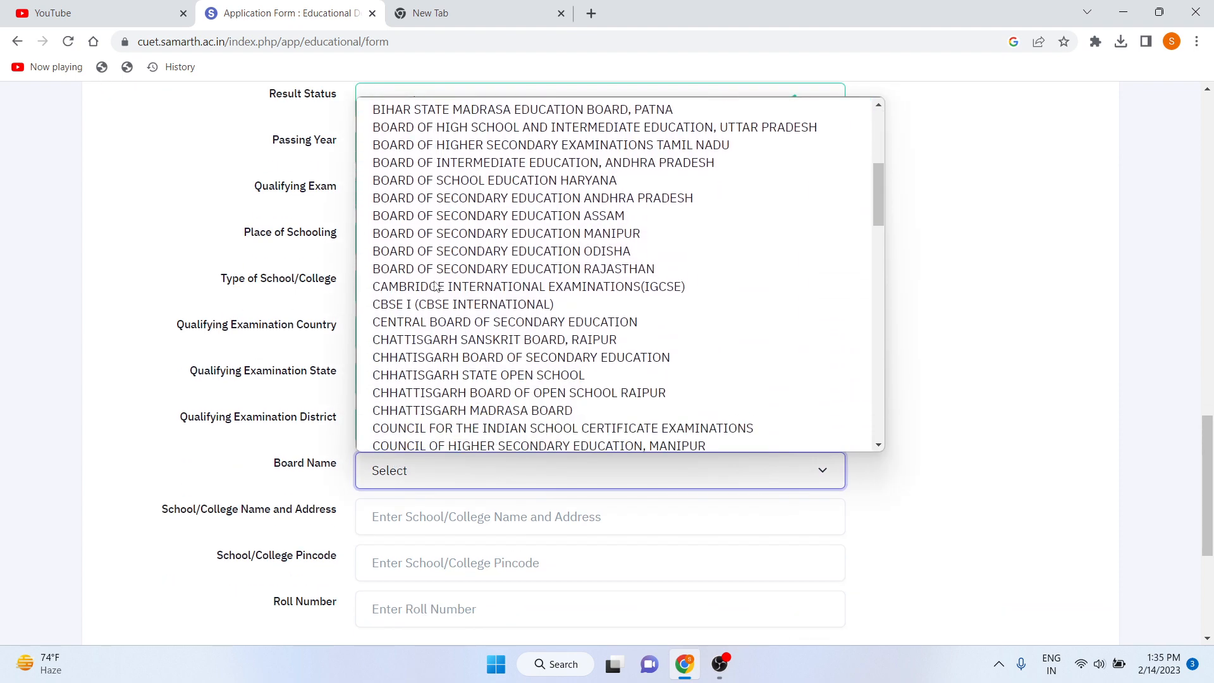
left_click(439, 322)
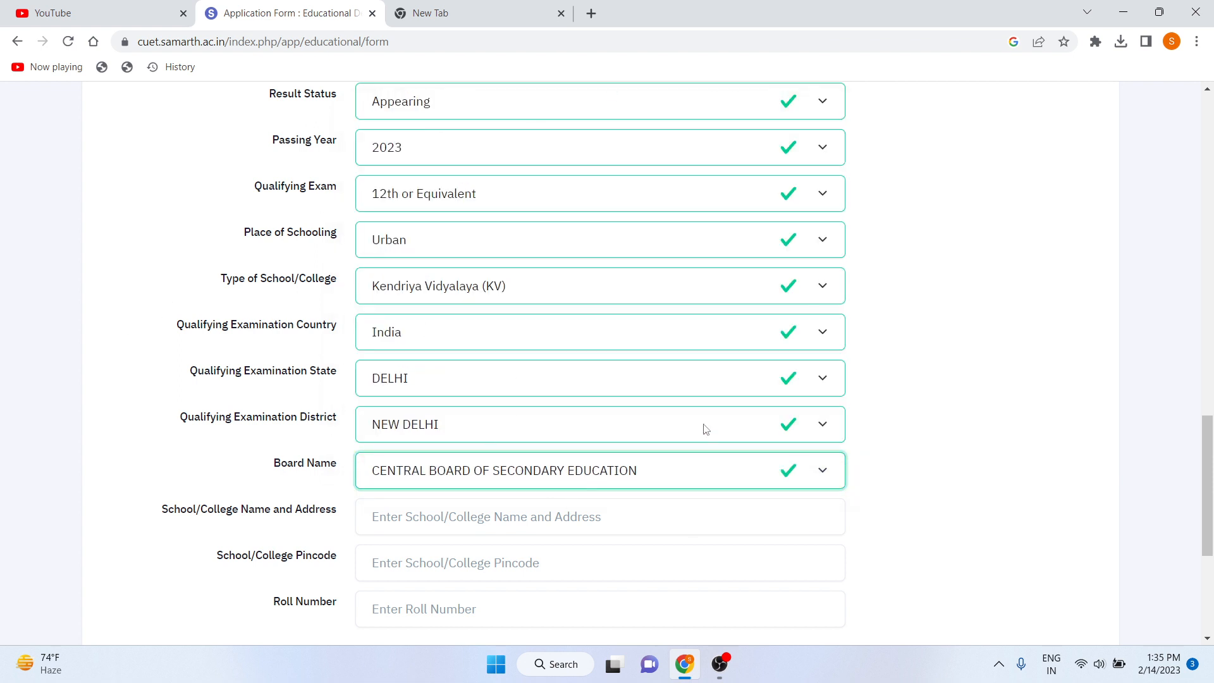
scroll(419, 336, "down", 2)
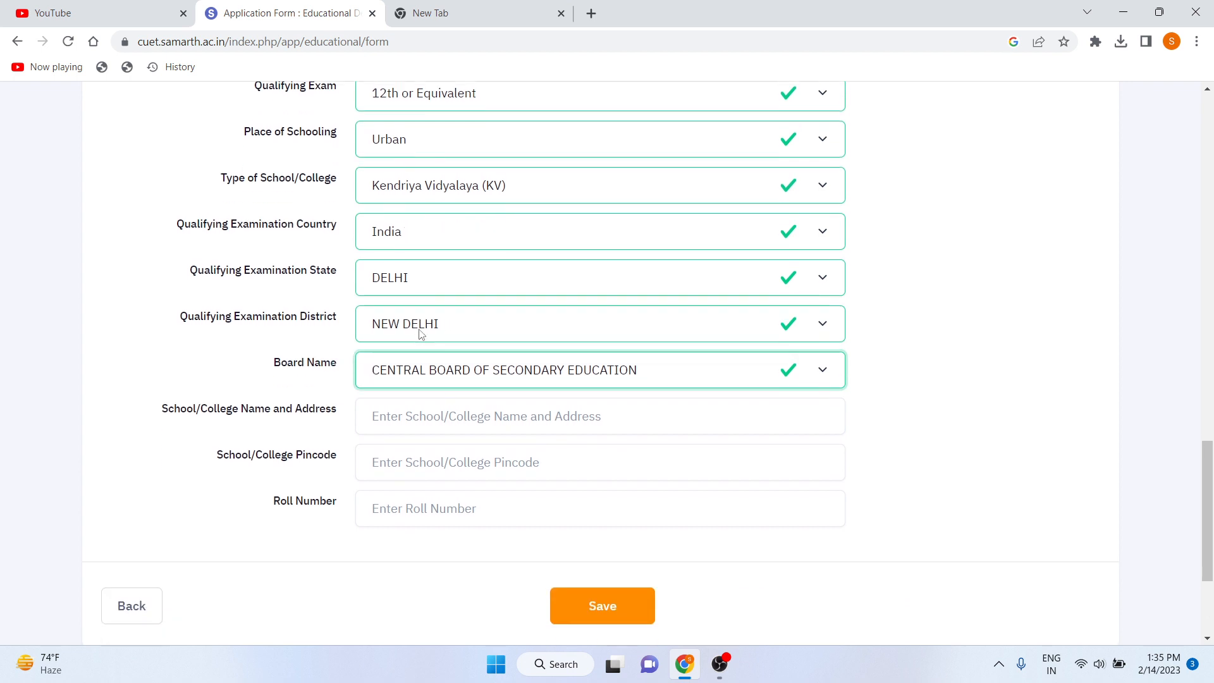
- Enter the Class XIIth school name as kendriya vidyalaya, fixing the misspelling
left_click(430, 403)
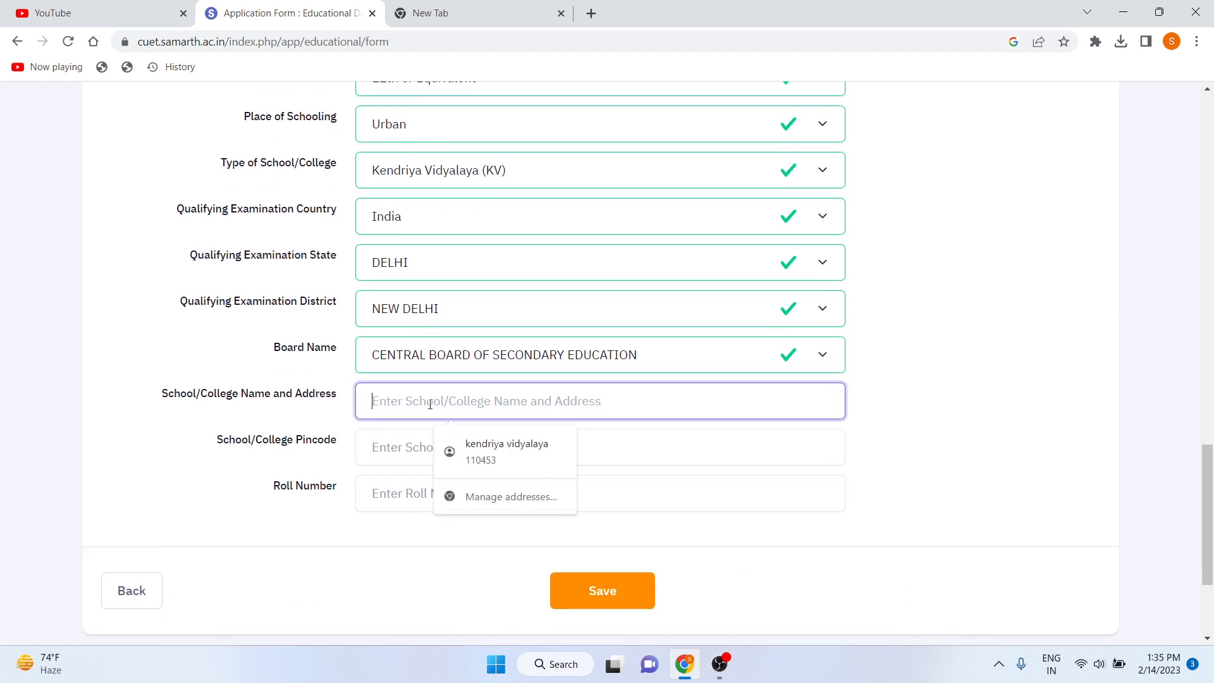
type("kendr")
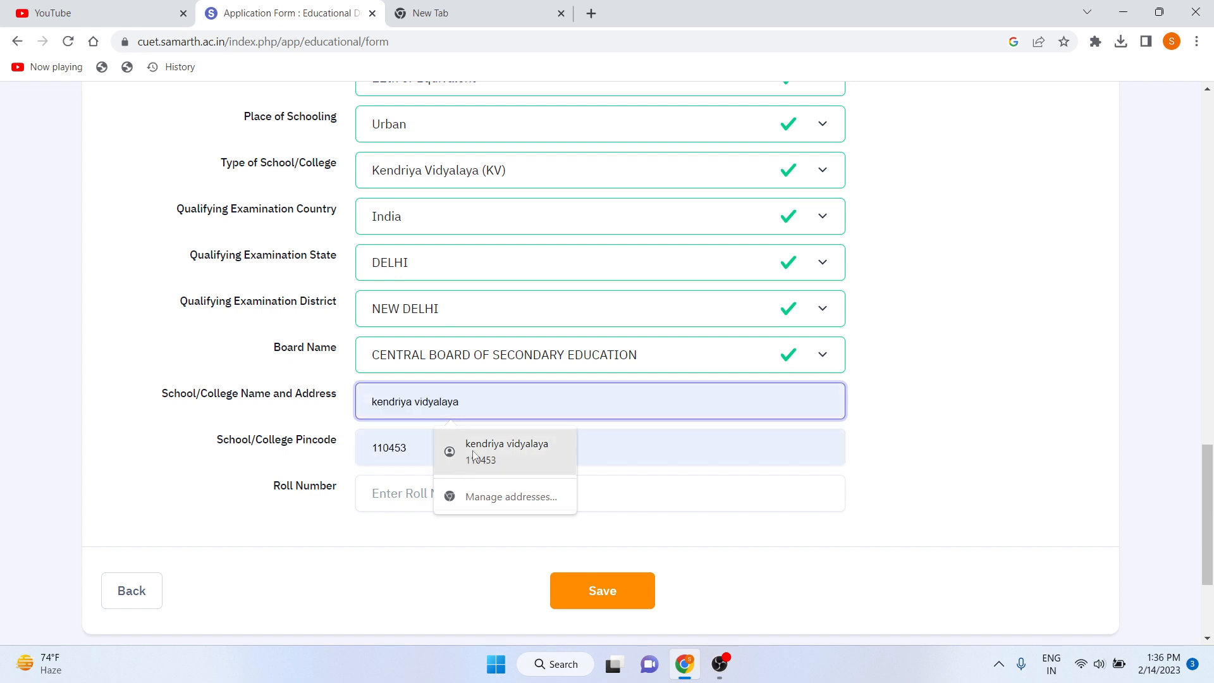
type("i")
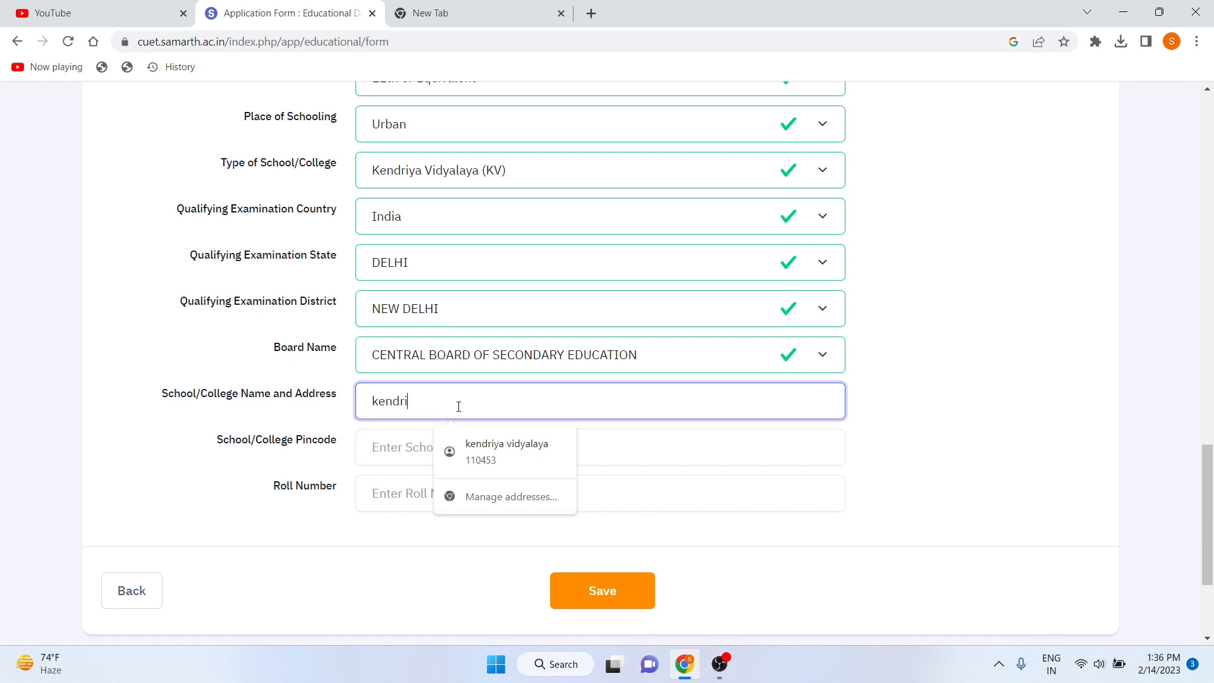
type("ya vidyakaya")
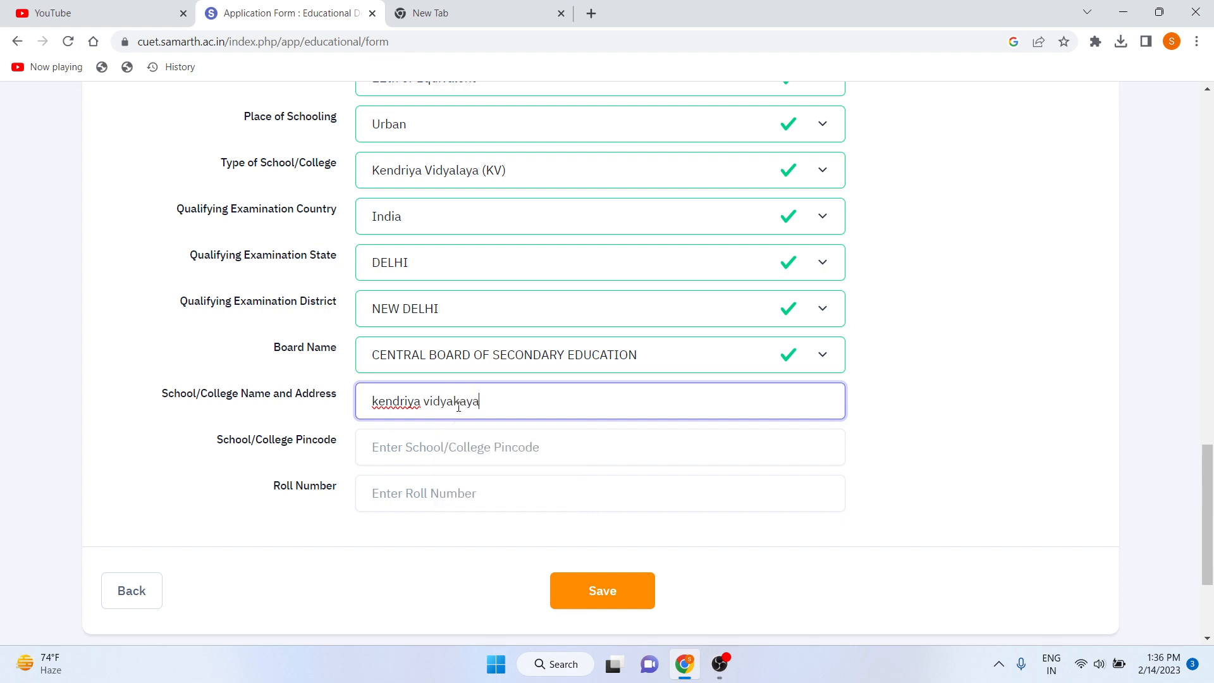
left_click(461, 405)
key("BackSpace")
type("l")
- Enter the corrected school pincode and the Class XIIth roll number
left_click(408, 451)
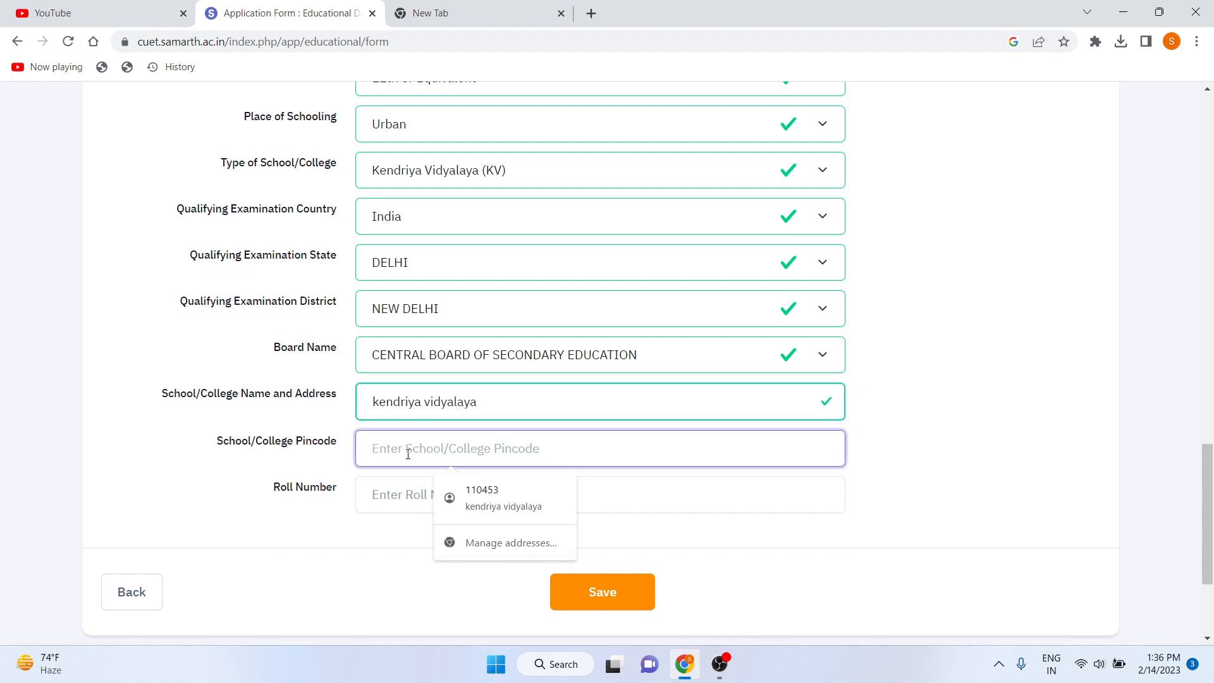
type("12435")
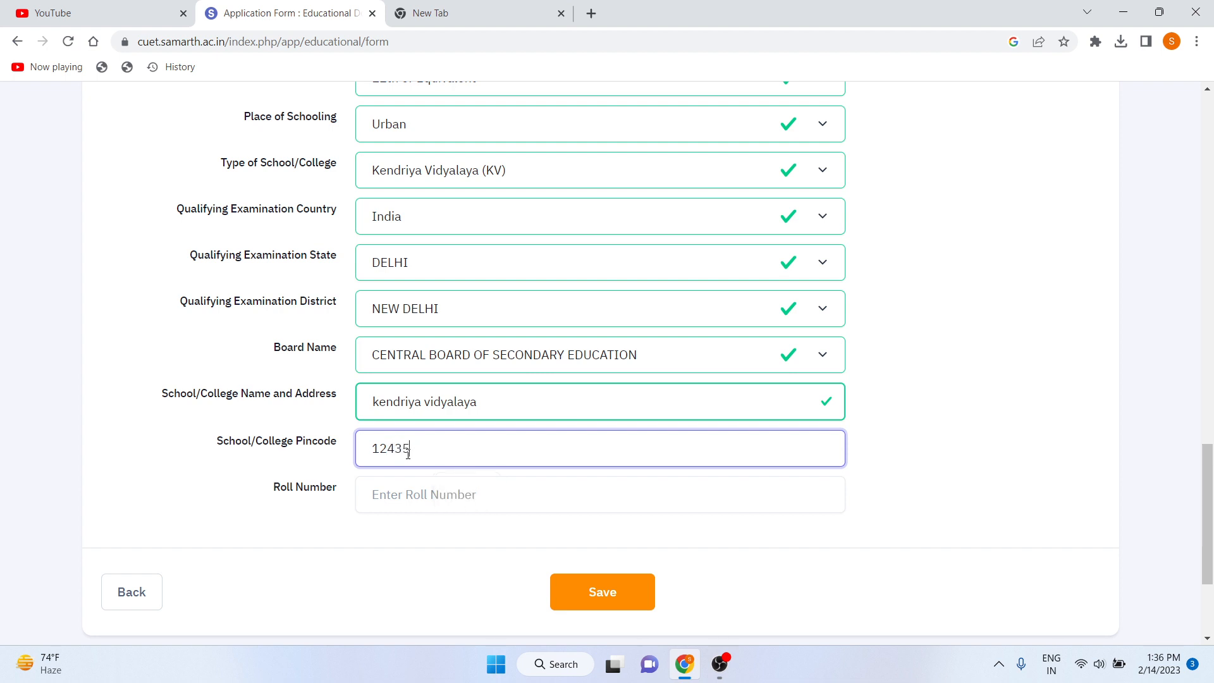
key("BackSpace")
key("BackSpace")
key("BackSpace")
key("BackSpace")
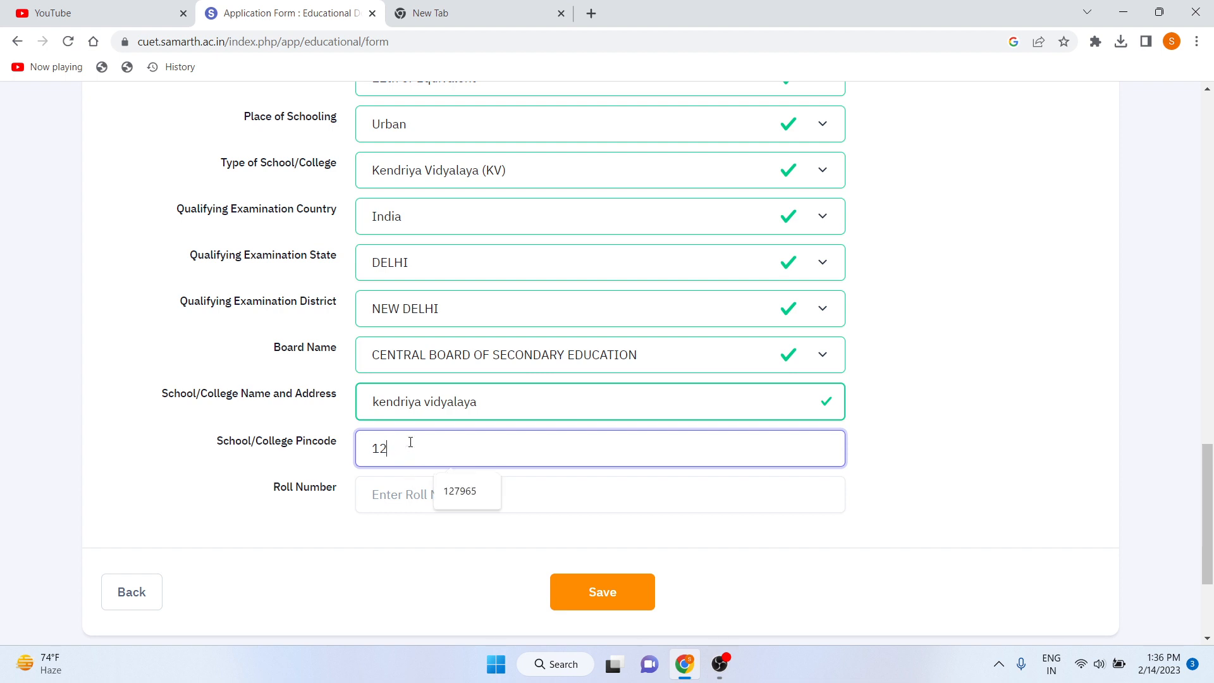
type("5432")
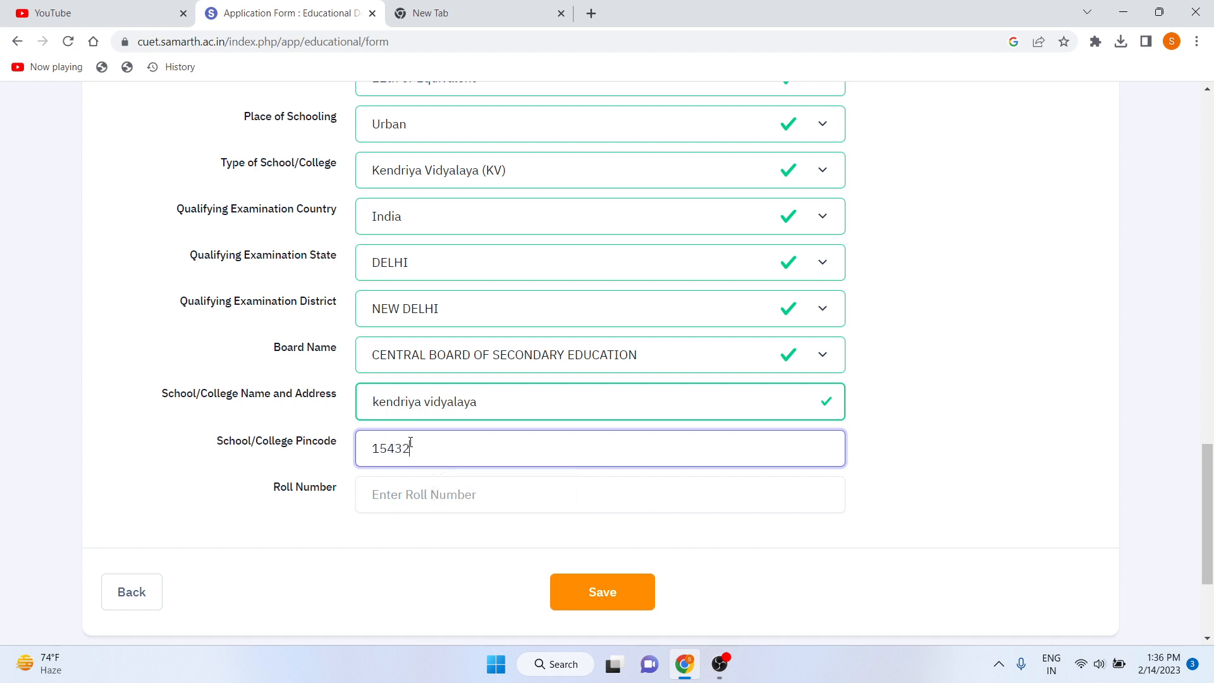
left_click(414, 499)
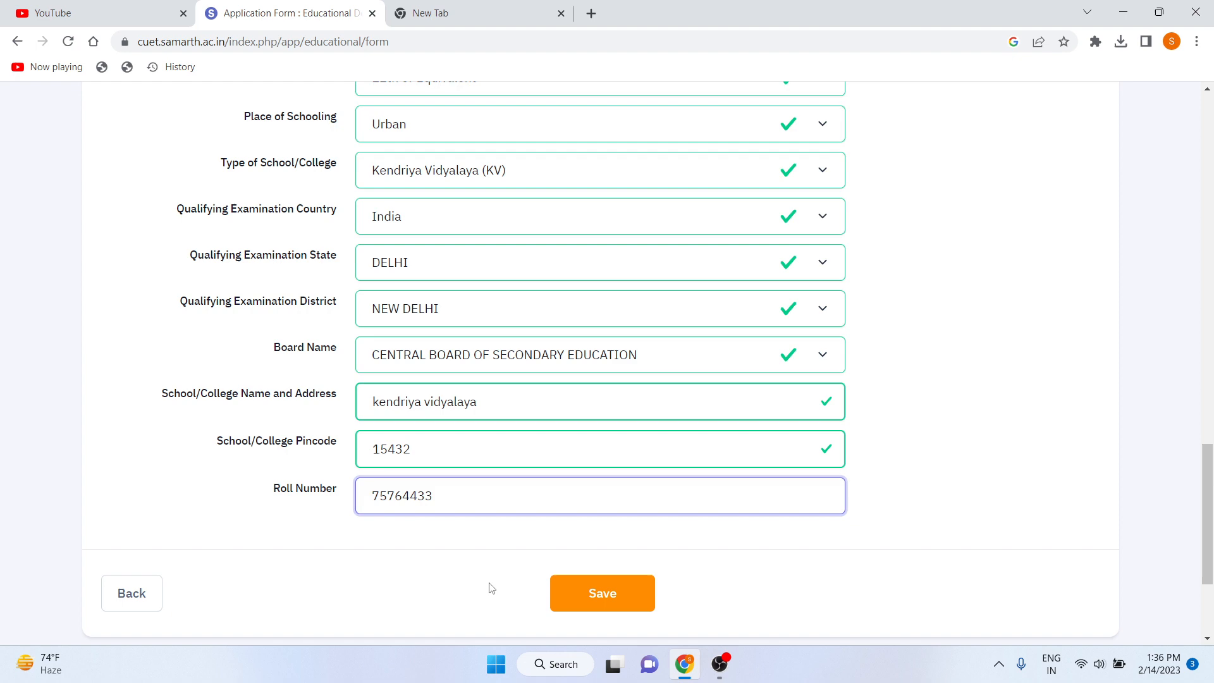
scroll(496, 572, "down", 2)
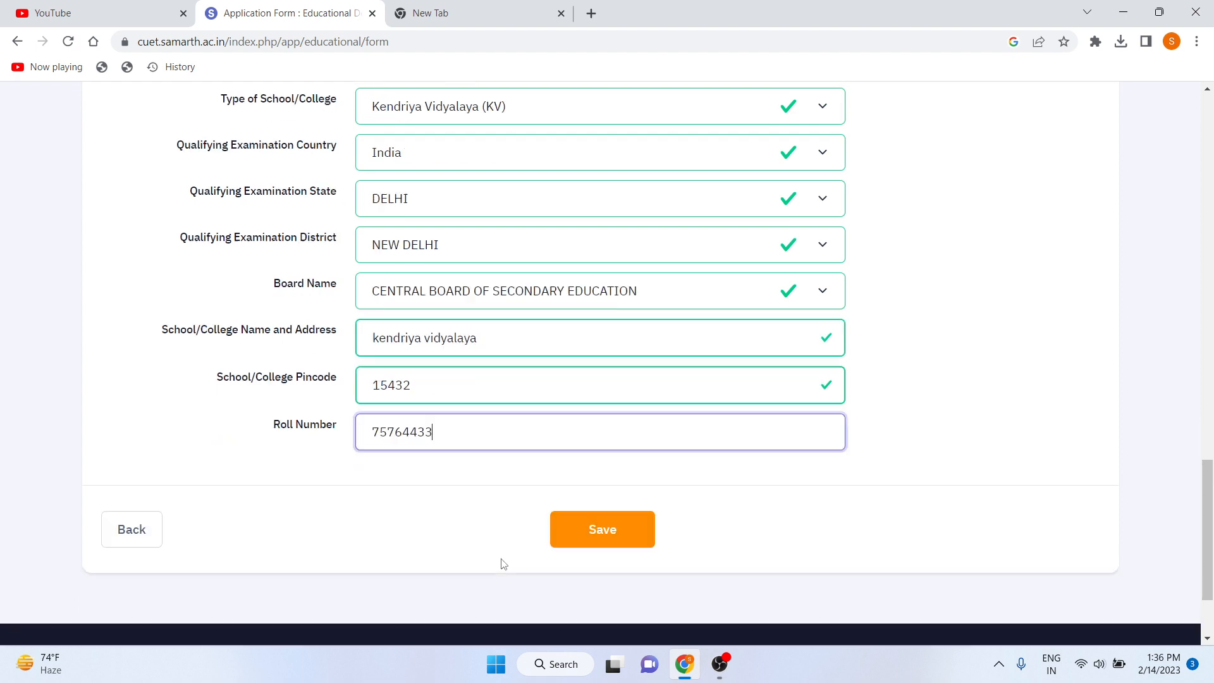
scroll(486, 409, "up", 4)
scroll(486, 409, "down", 4)
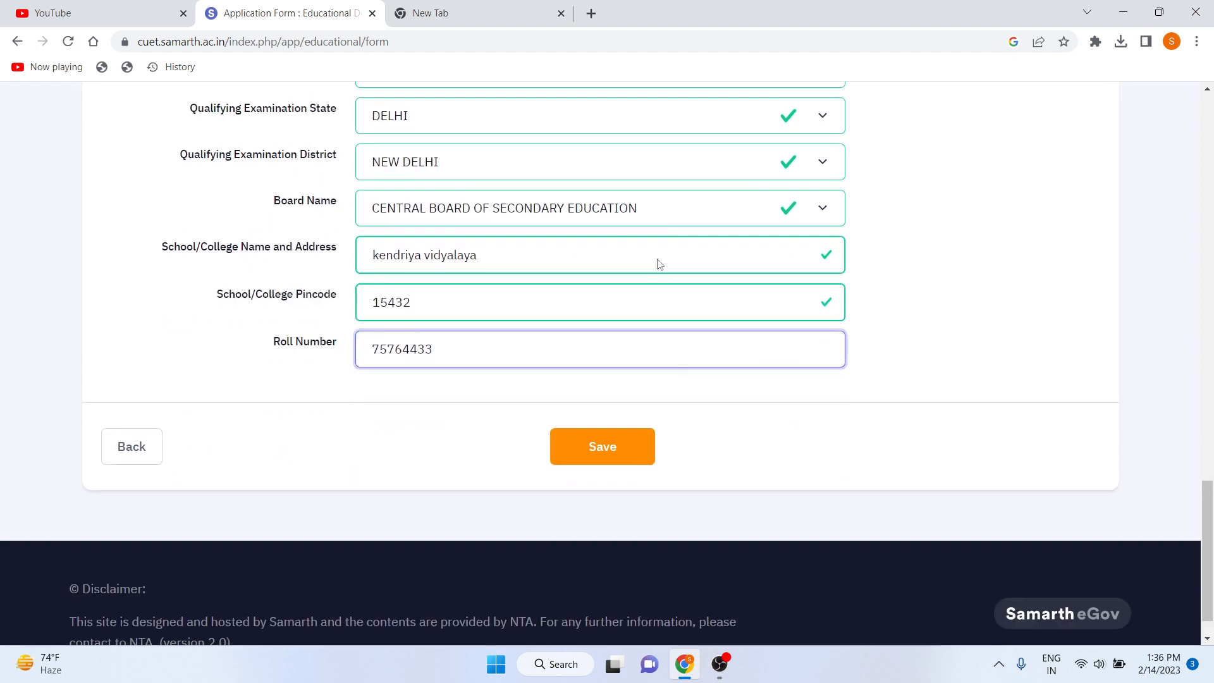
- Save the educational details, dismiss the browser's save-address prompt, and continue to exam centre selection
left_click(595, 463)
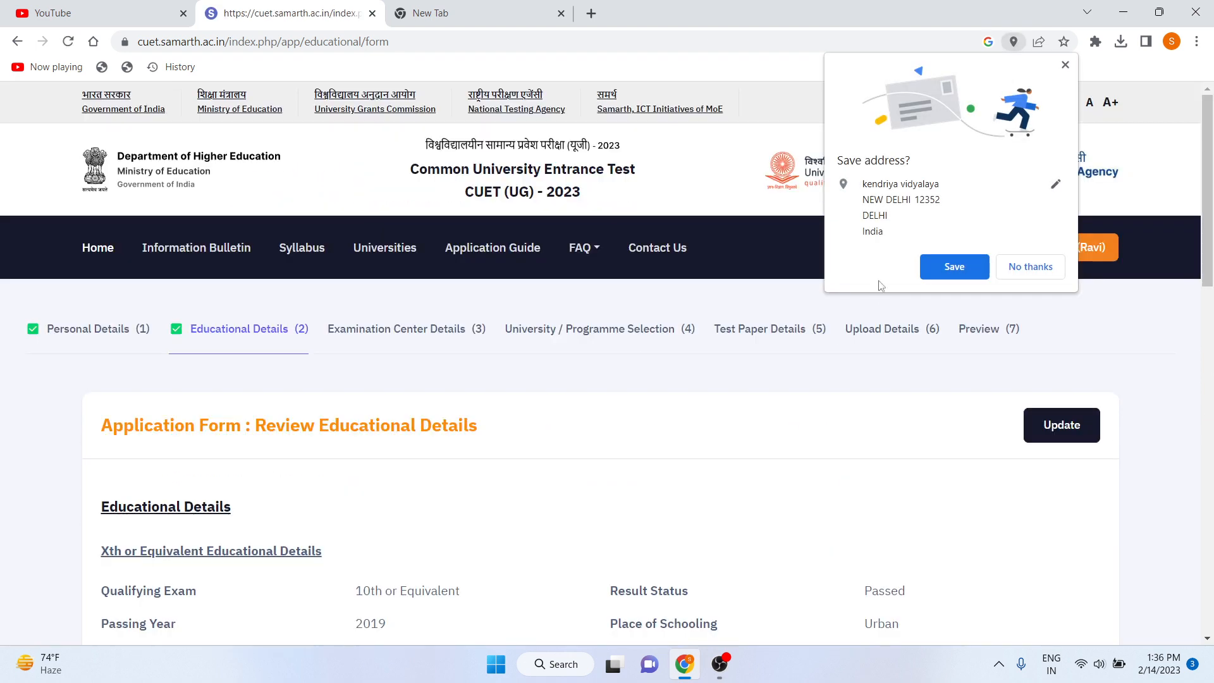
left_click(955, 267)
scroll(560, 515, "down", 15)
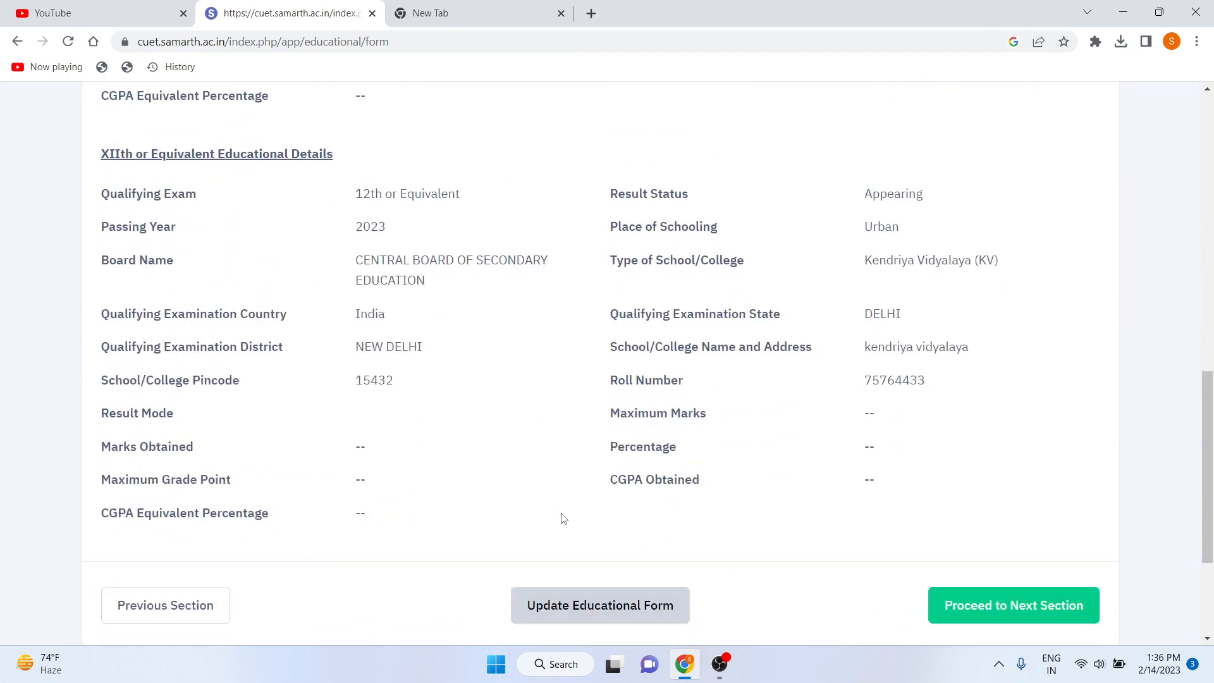
scroll(492, 103, "up", 13)
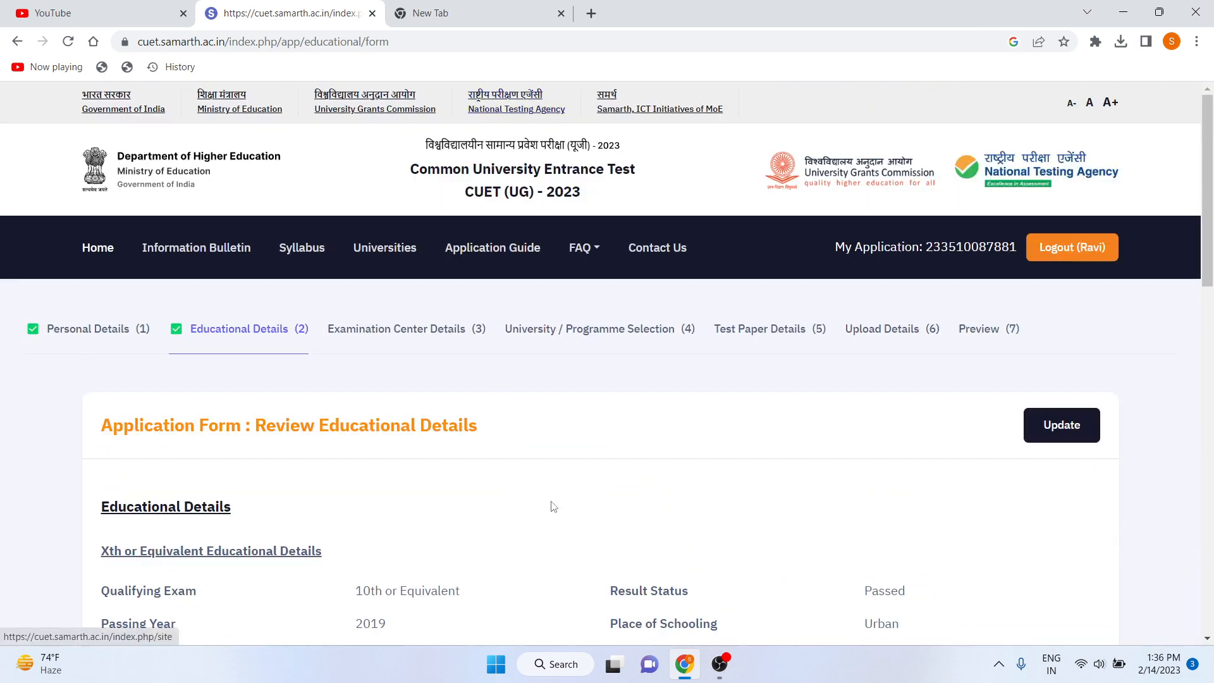
scroll(551, 482, "down", 12)
scroll(551, 482, "down", 2)
left_click(1011, 412)
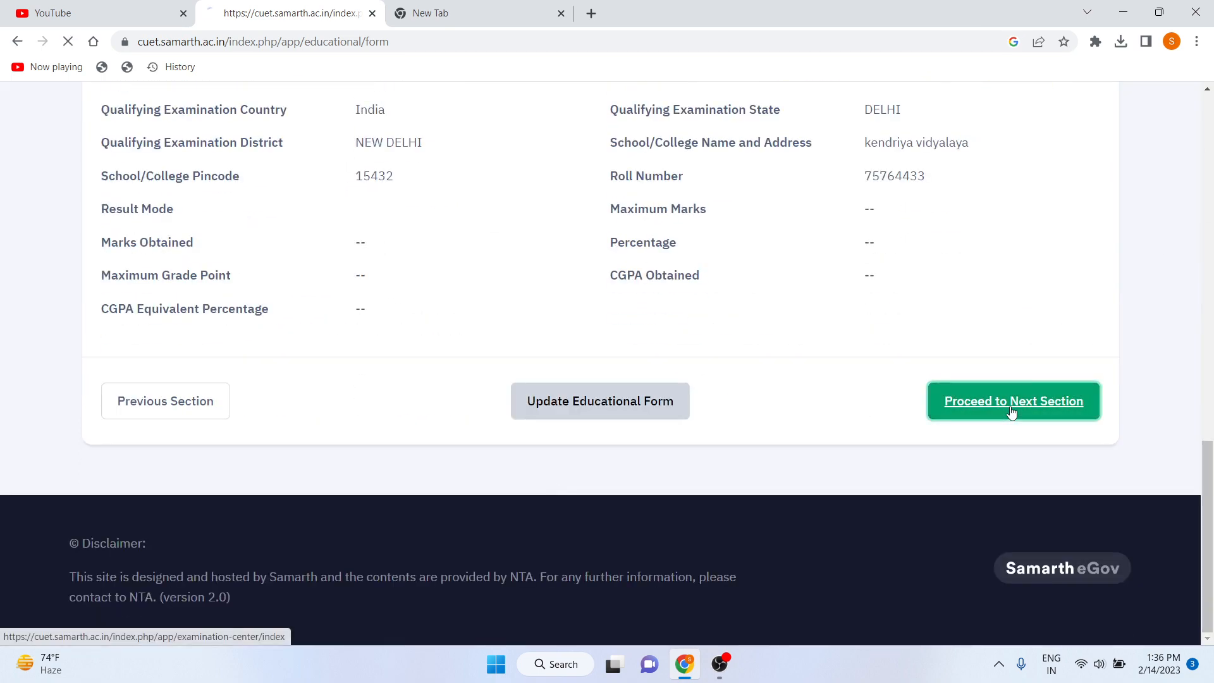
scroll(371, 329, "down", 3)
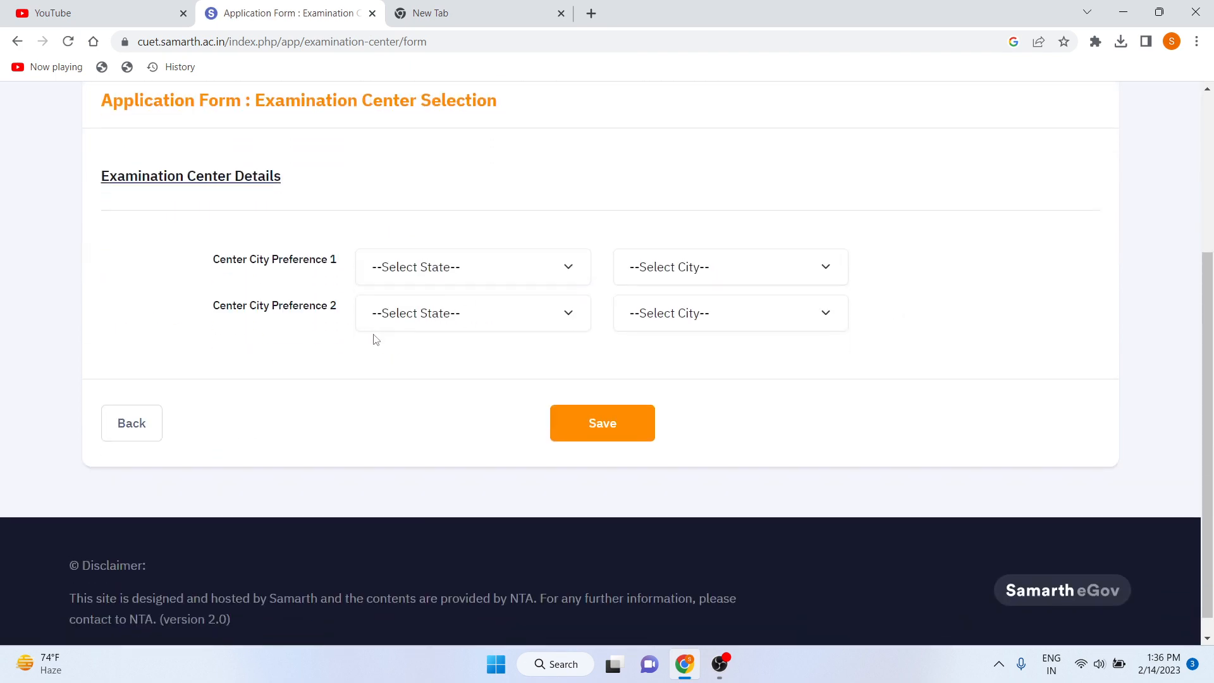
- Choose DELHI – DELHI/NEW DELHI as centre preference 1 and HARYANA – FARIDABAD as preference 2, then save
left_click(412, 268)
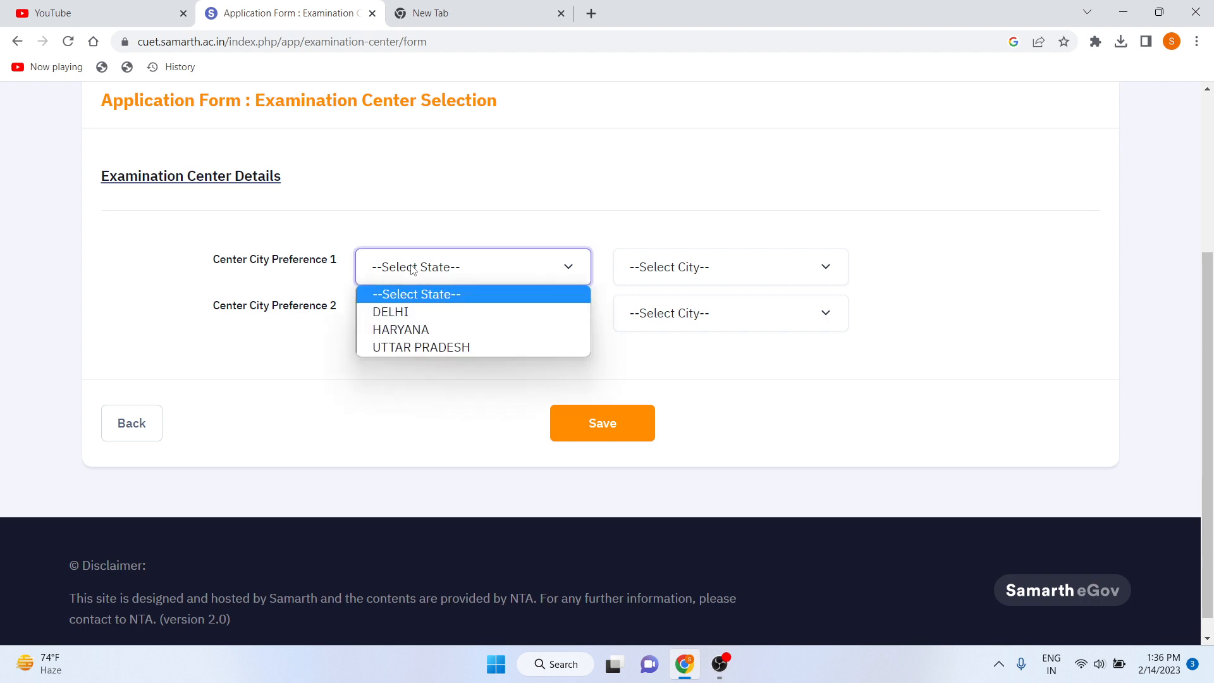
left_click(427, 310)
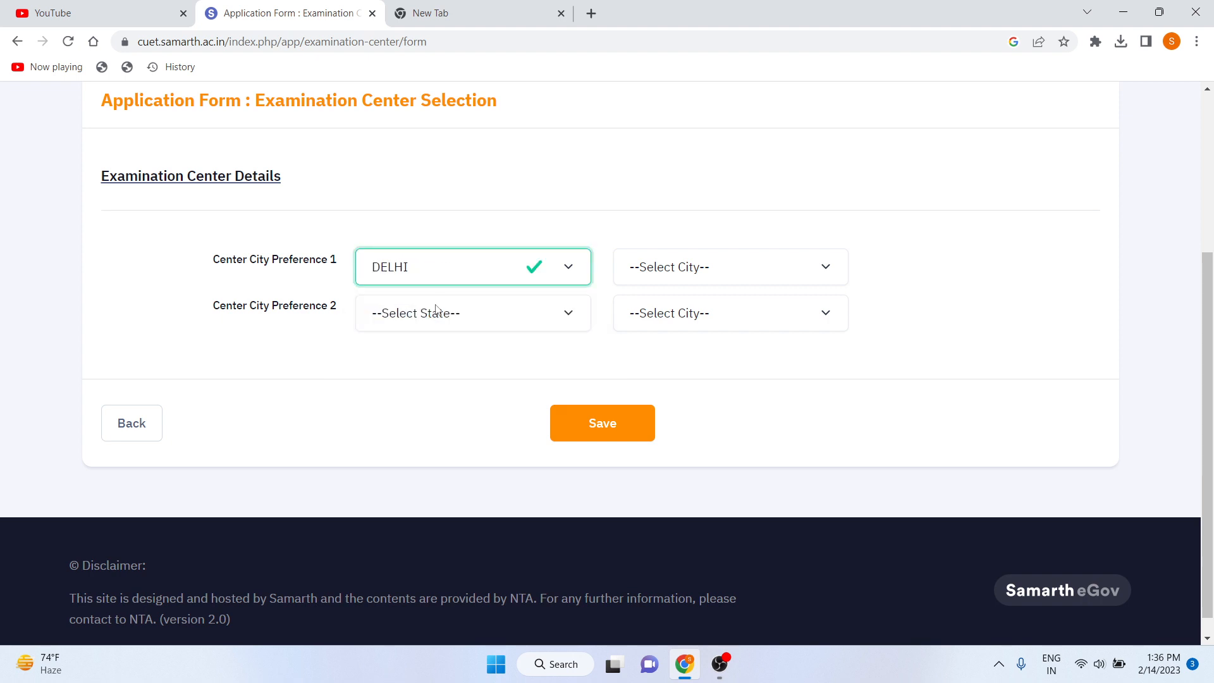
left_click(437, 312)
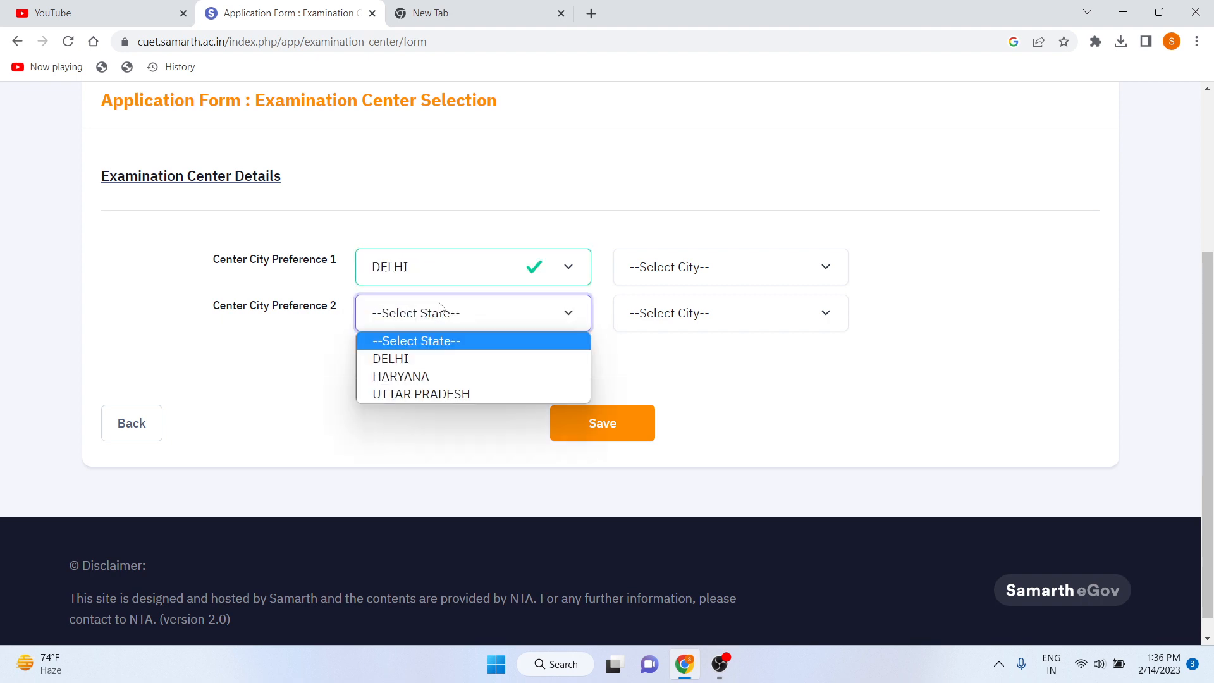
left_click(436, 376)
left_click(670, 278)
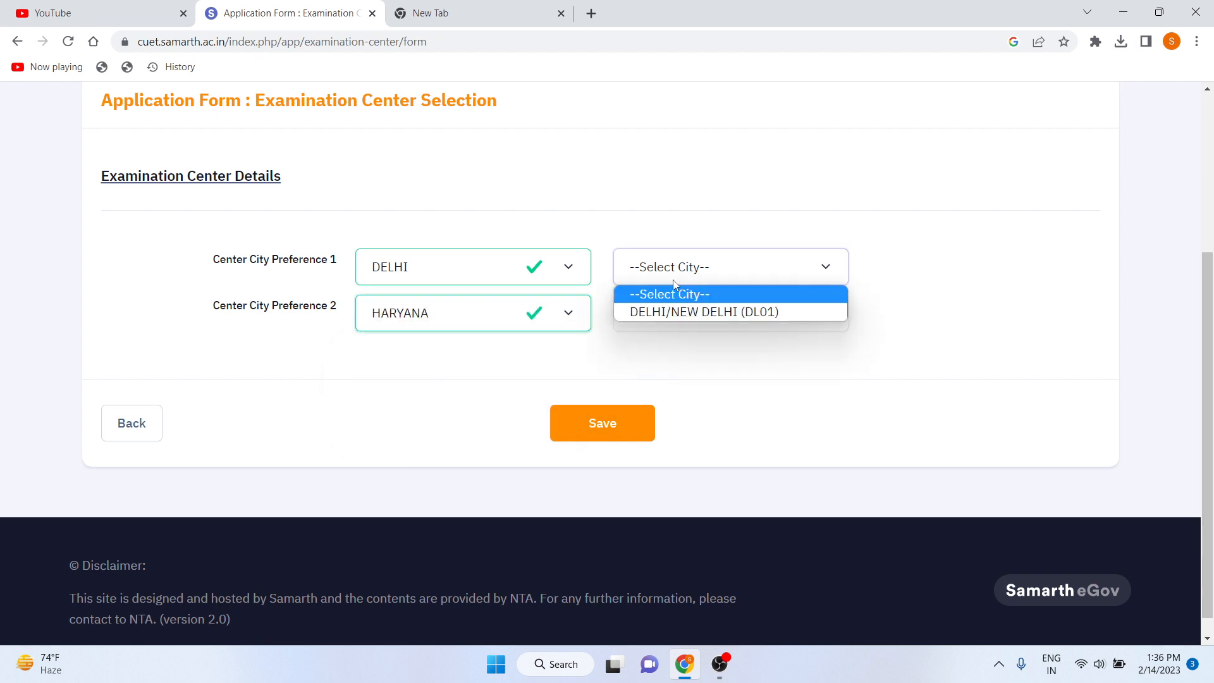
left_click(671, 312)
left_click(671, 313)
left_click(668, 354)
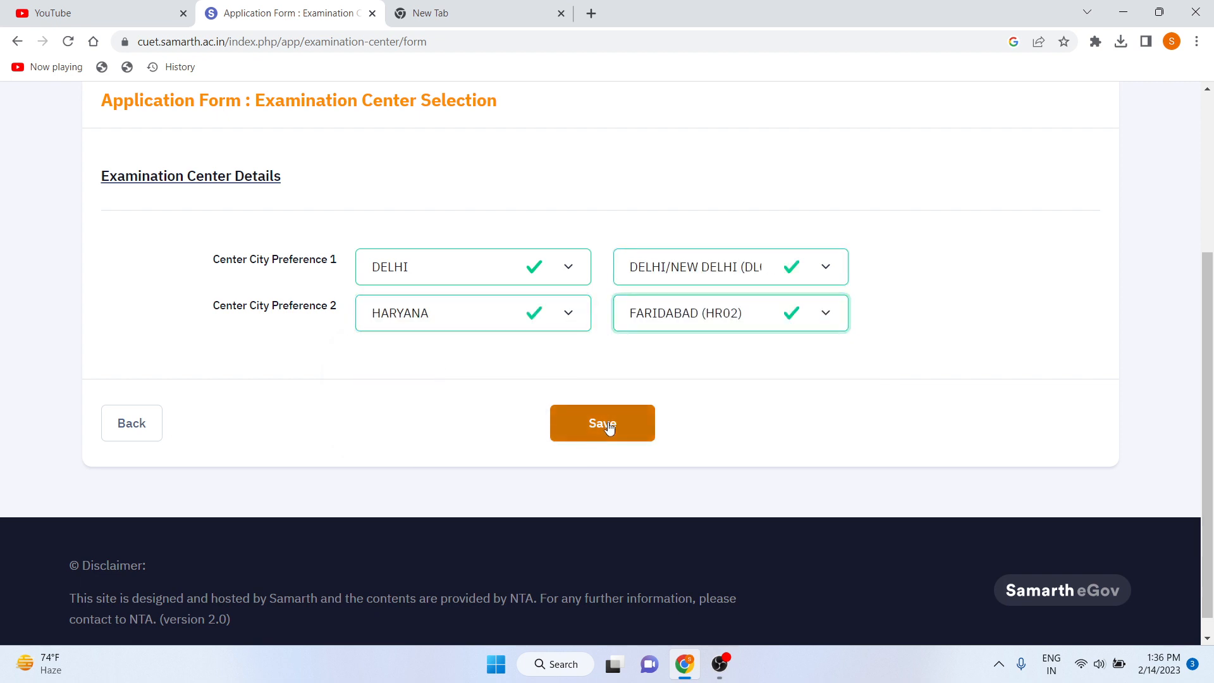
left_click(608, 428)
scroll(682, 455, "down", 4)
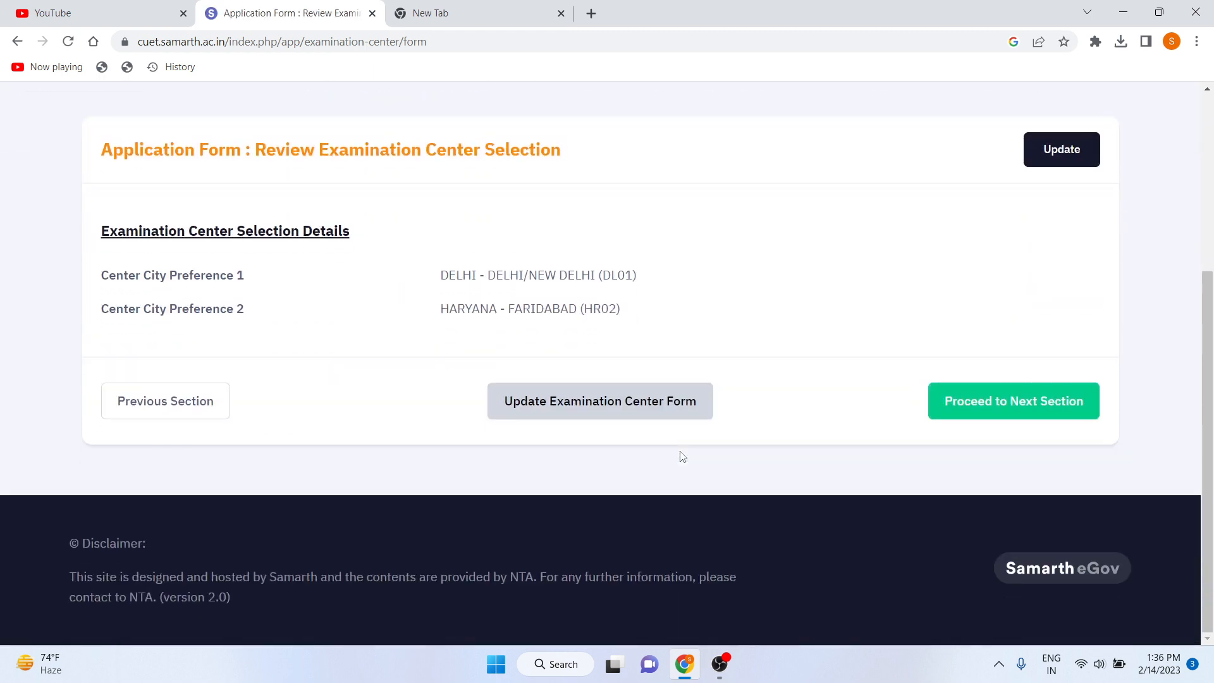
- Continue past the centre review and scroll down to the university and programme dropdowns
left_click(955, 407)
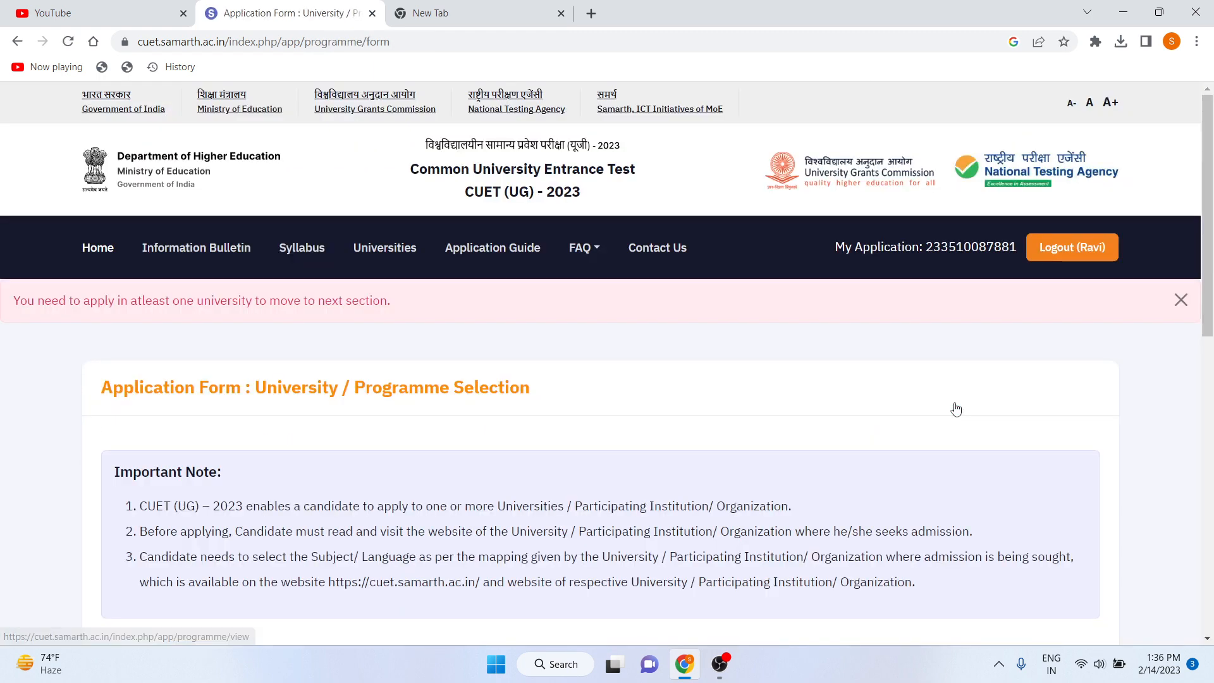
scroll(954, 408, "down", 6)
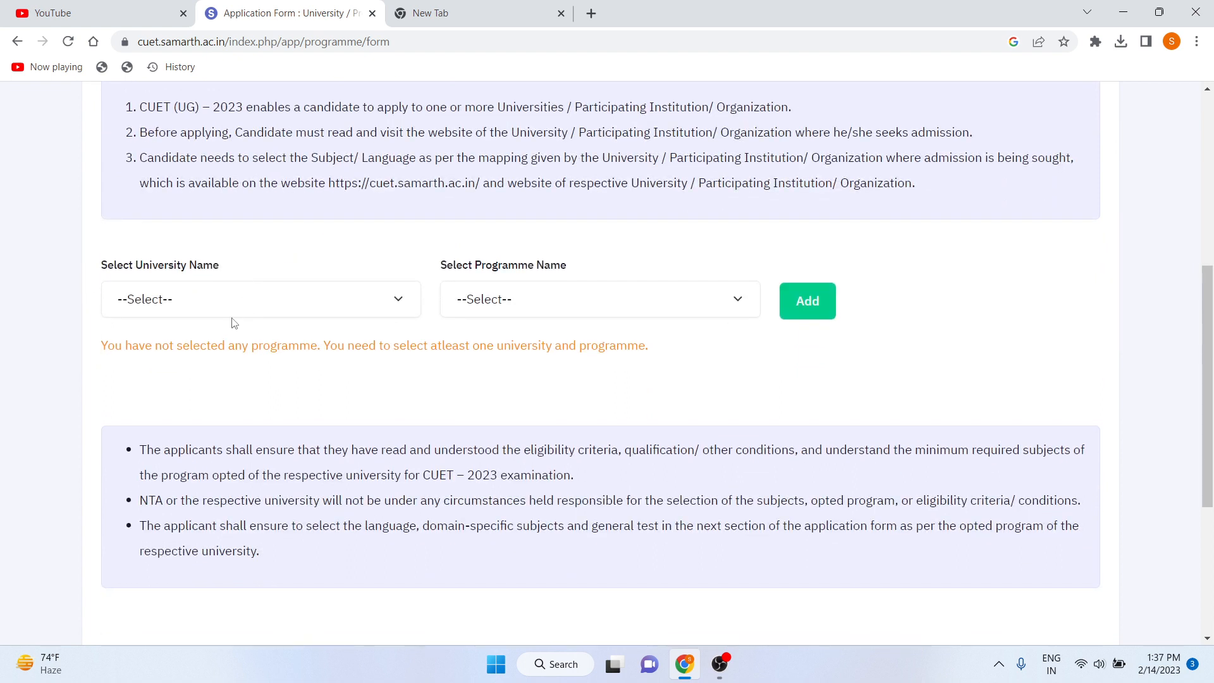
scroll(230, 320, "up", 1)
scroll(227, 321, "up", 1)
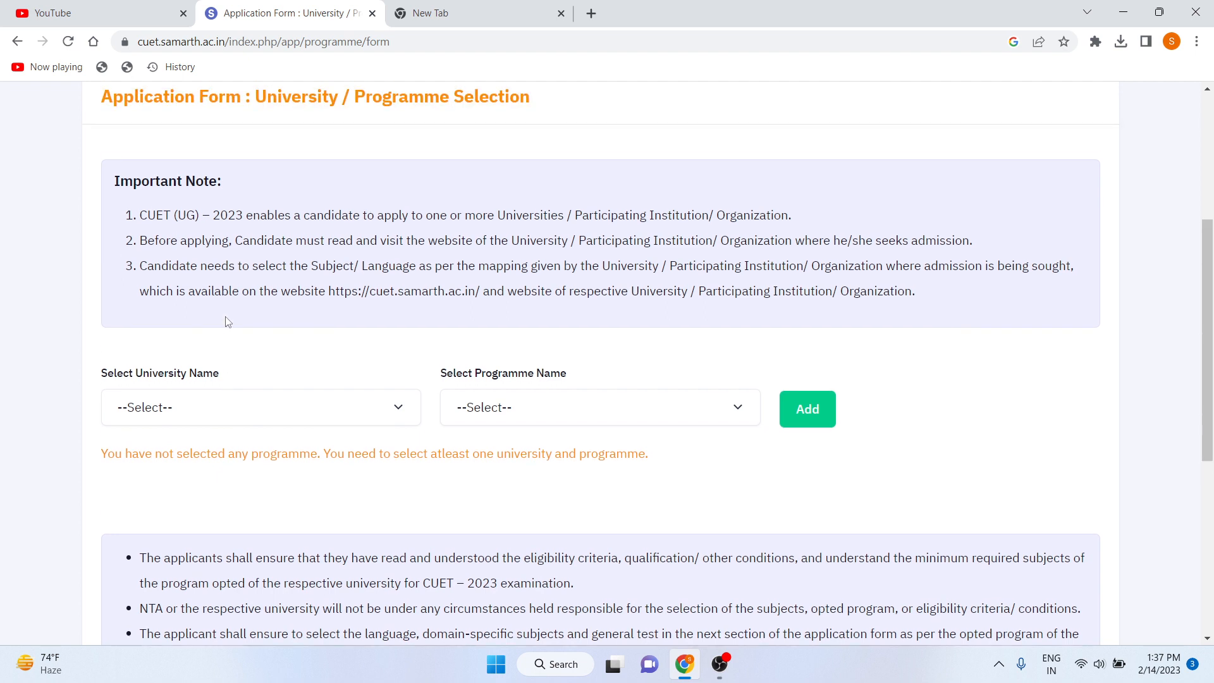
scroll(249, 361, "down", 1)
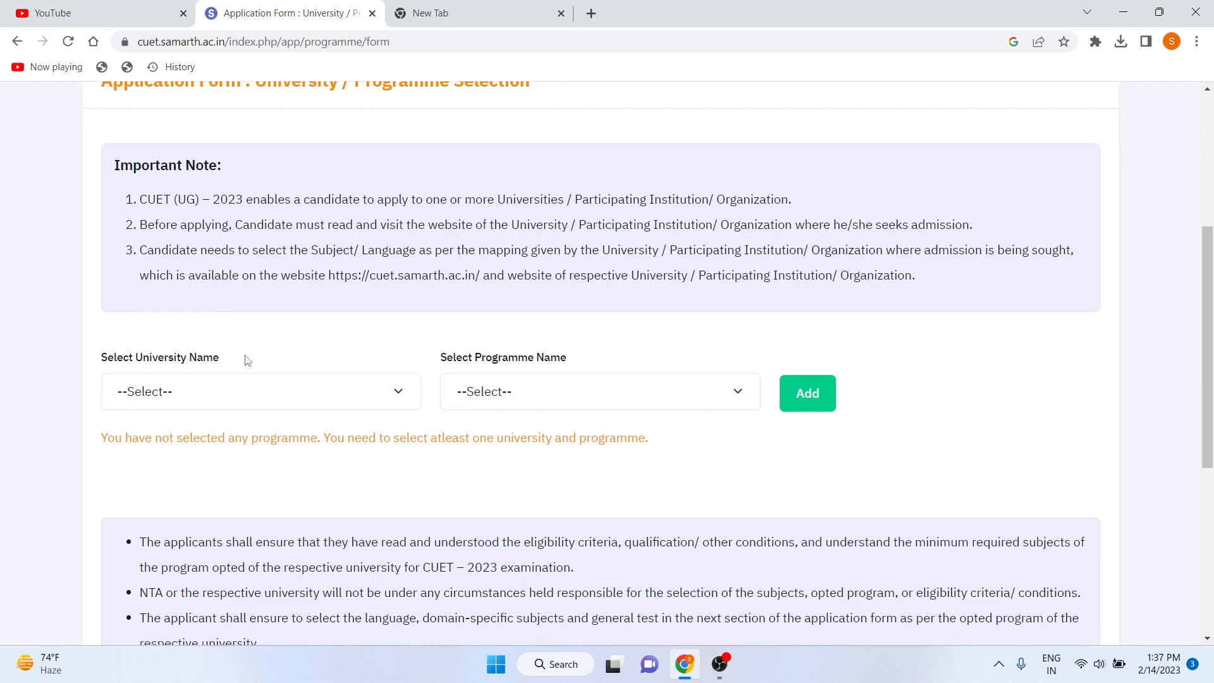
scroll(298, 344, "down", 1)
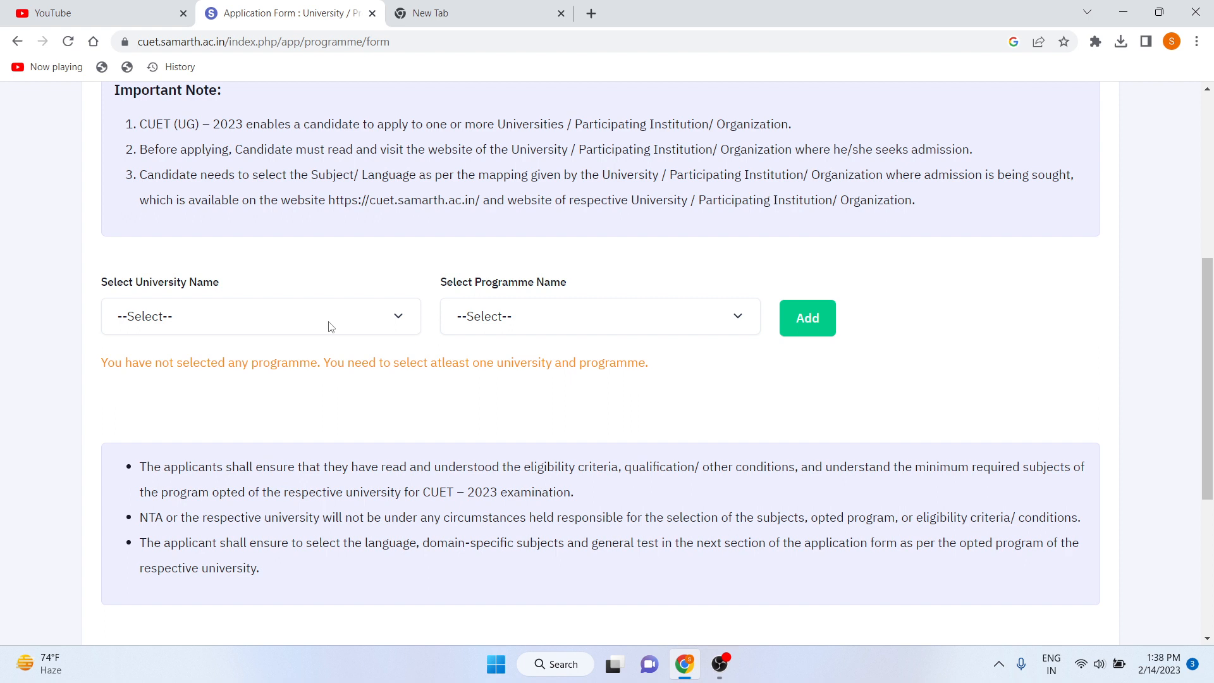
- Select ALIGARH MUSLIM UNIVERSITY and add B.Voc. (Production Technology) to the selected programmes
left_click(330, 324)
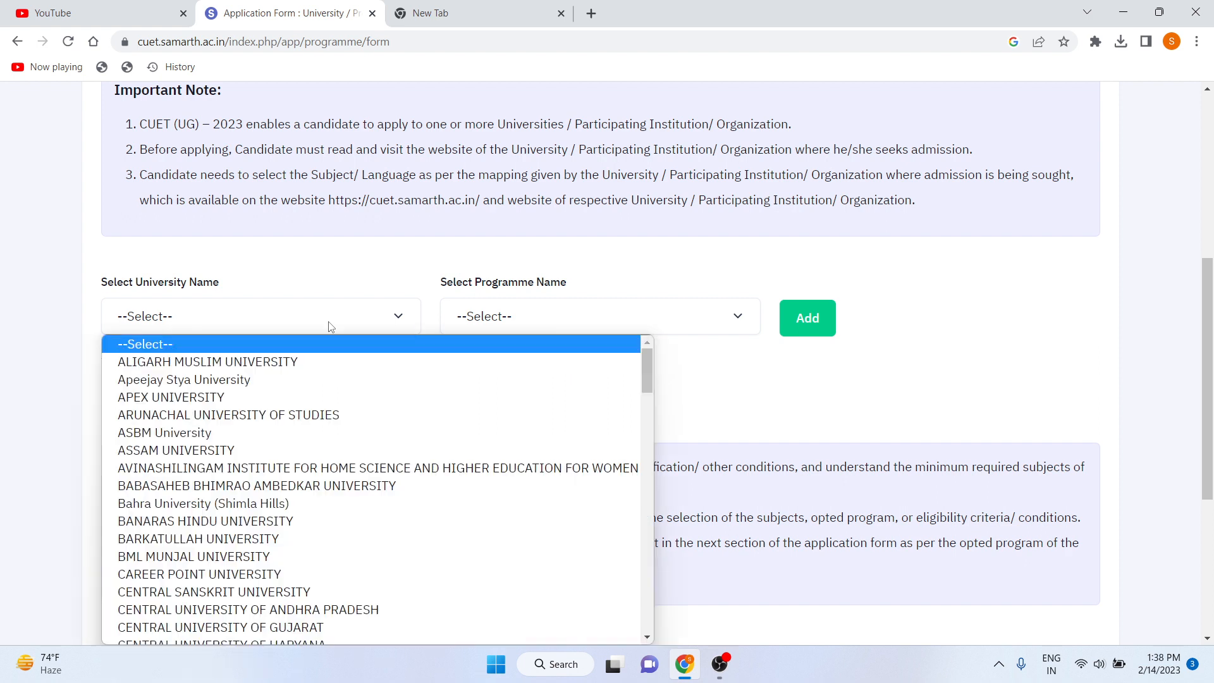
scroll(320, 503, "down", 2)
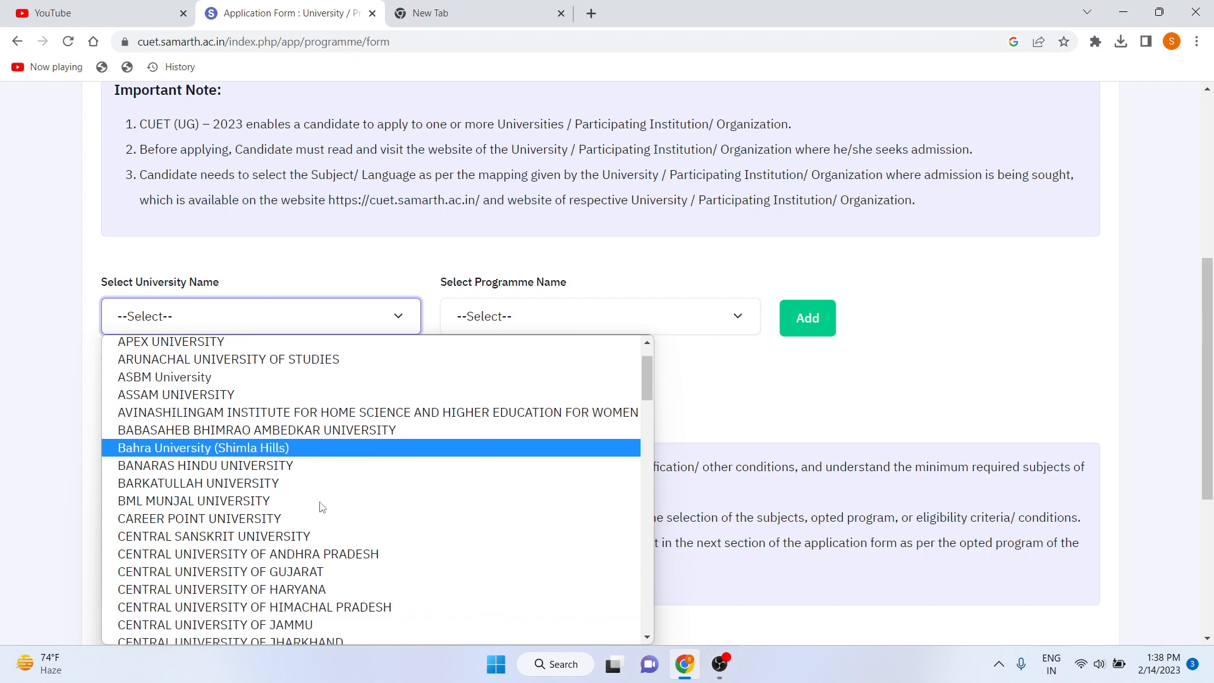
scroll(320, 504, "up", 2)
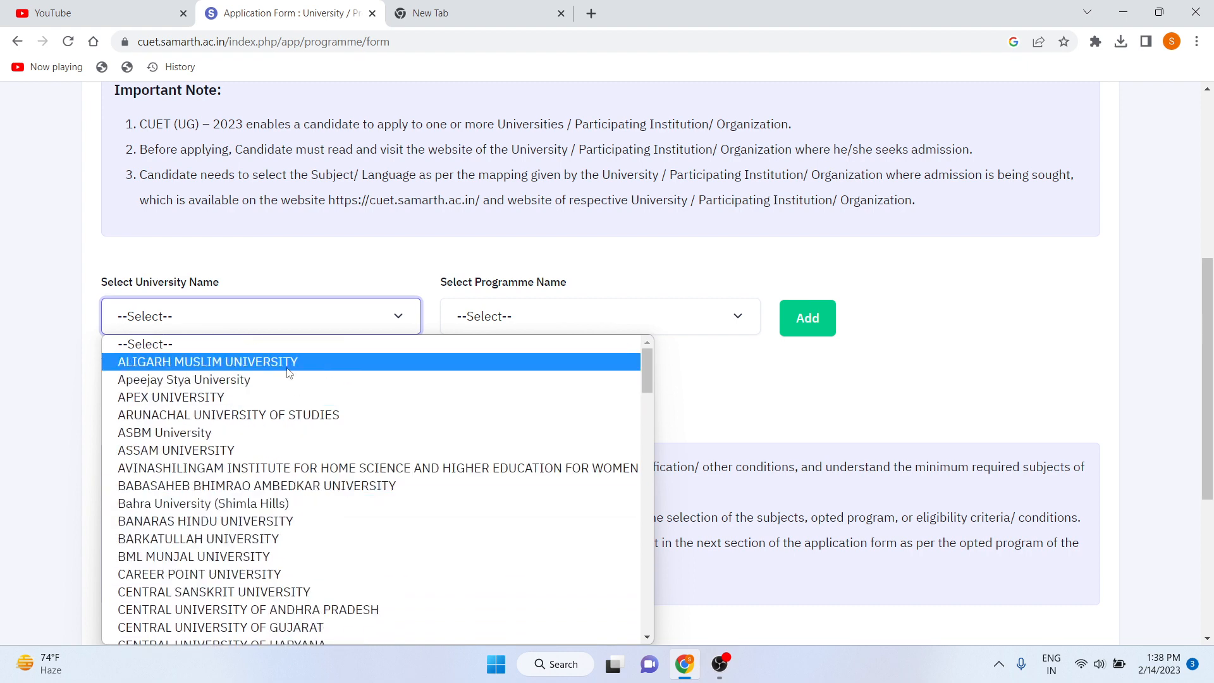
left_click(287, 369)
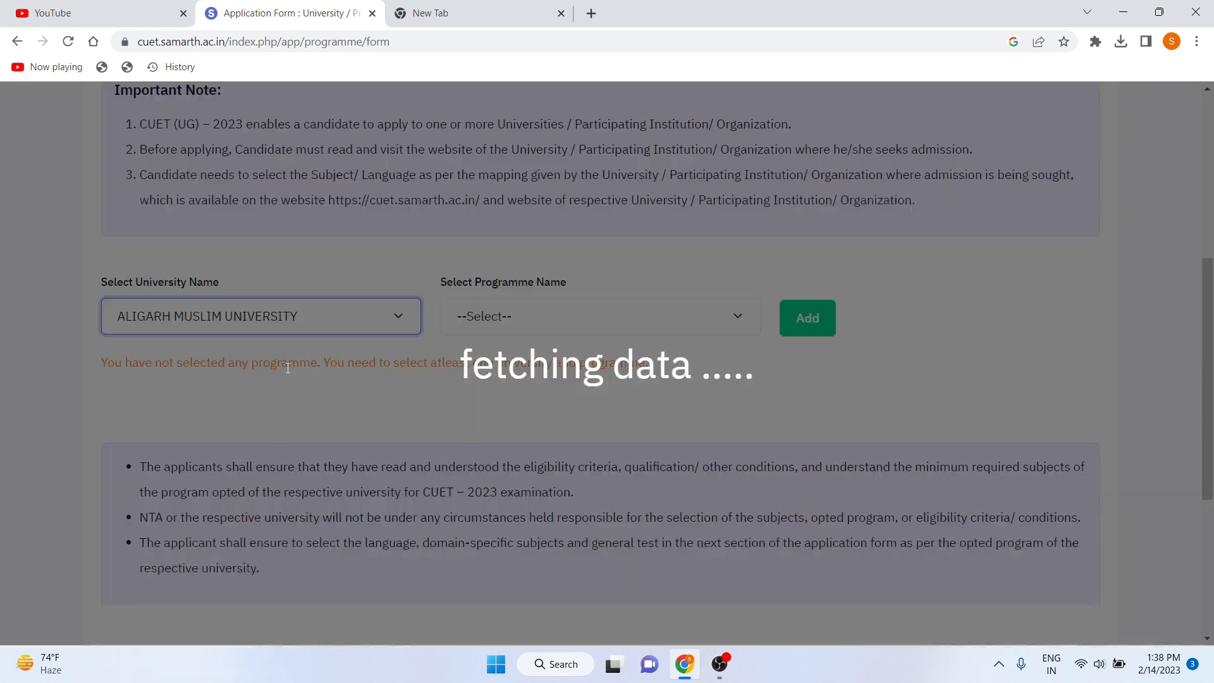
left_click(496, 314)
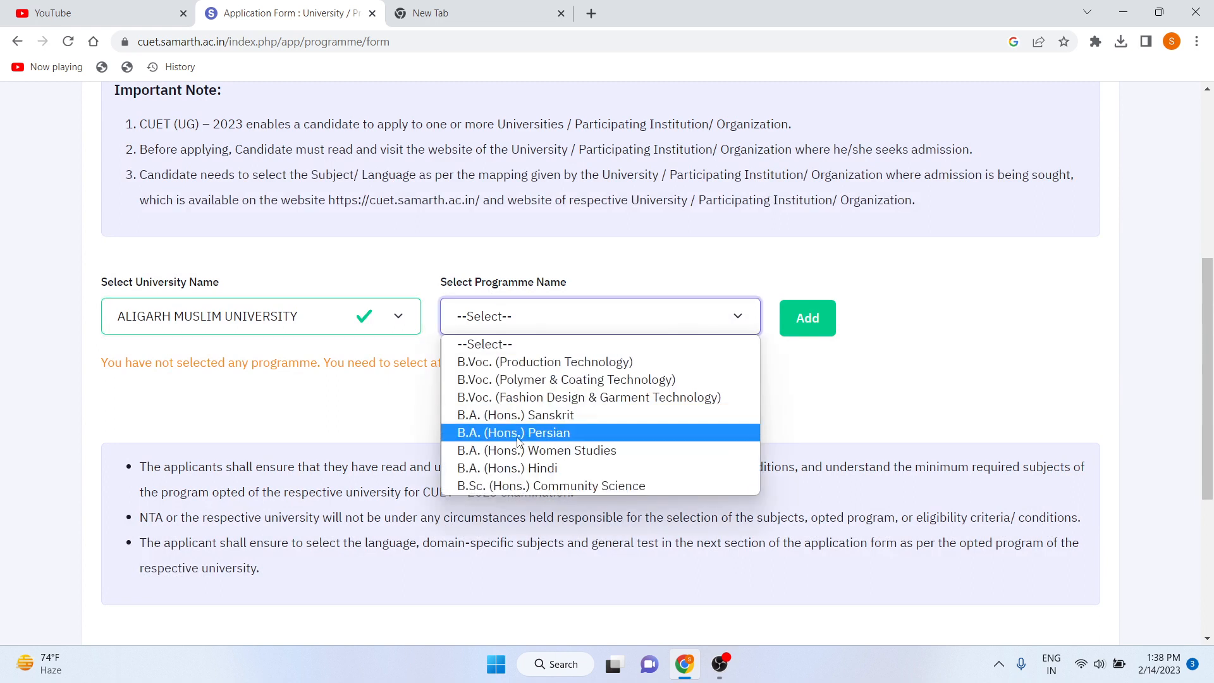
left_click(522, 486)
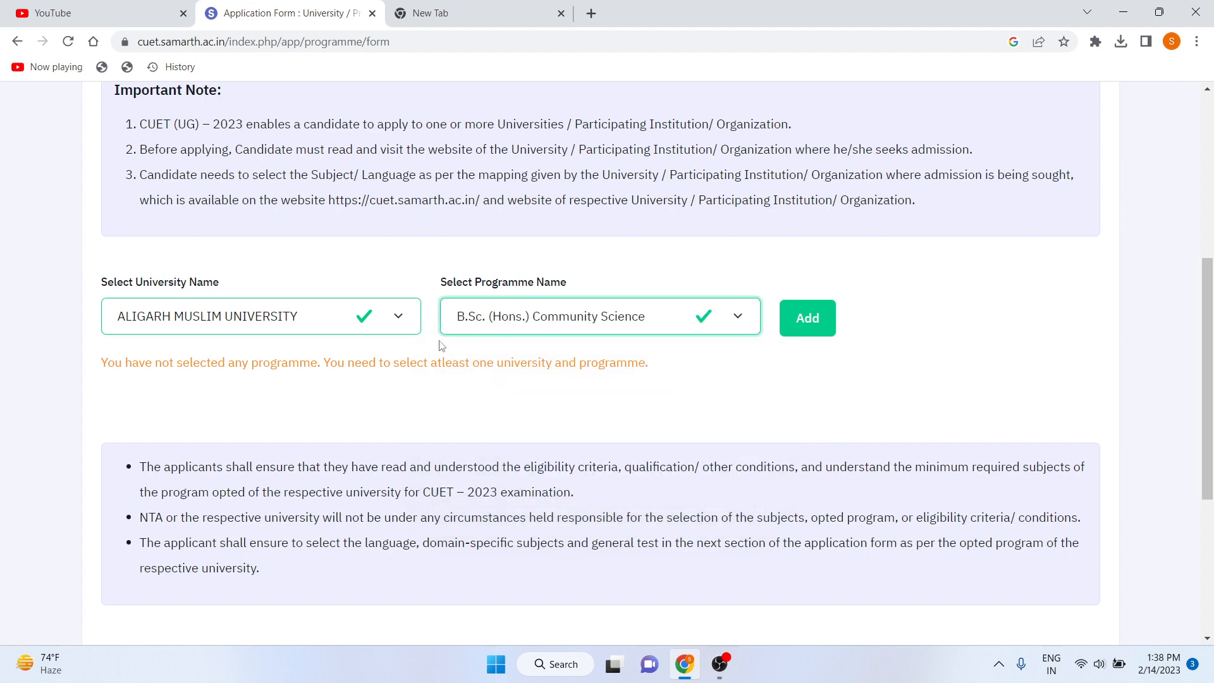
left_click(648, 306)
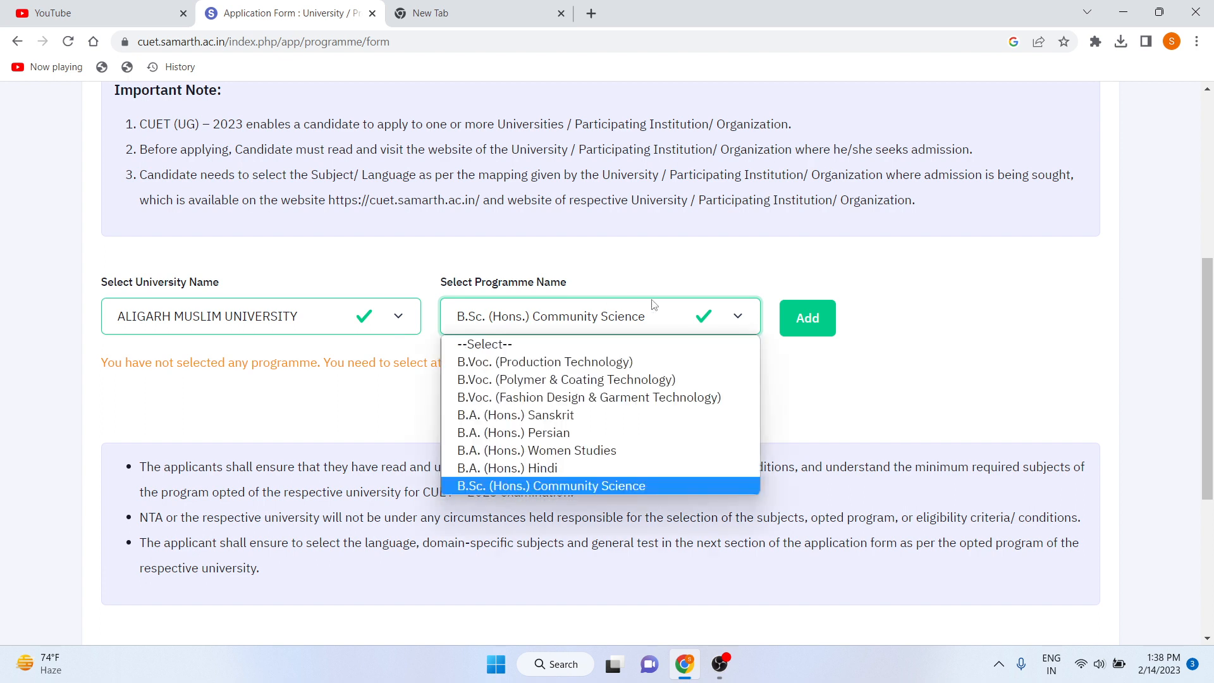
left_click(564, 363)
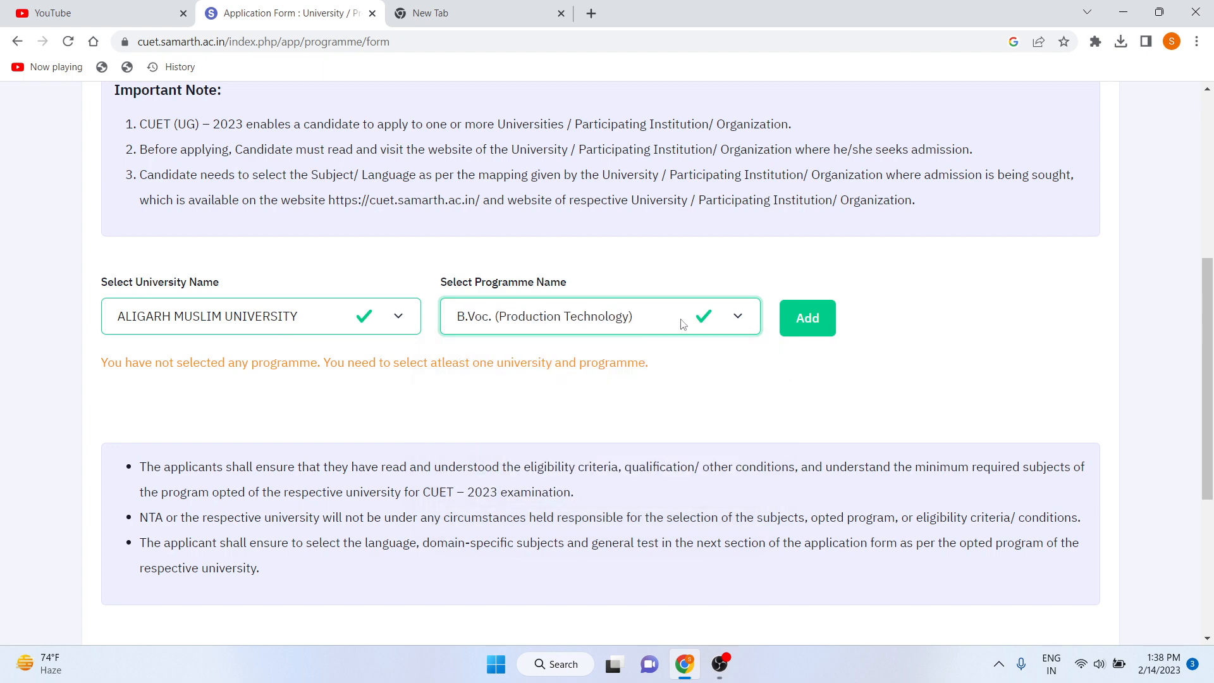
left_click(807, 318)
- Add Aligarh Muslim University's B.Sc. (Hons.) Community Science to the selection table
scroll(555, 401, "down", 2)
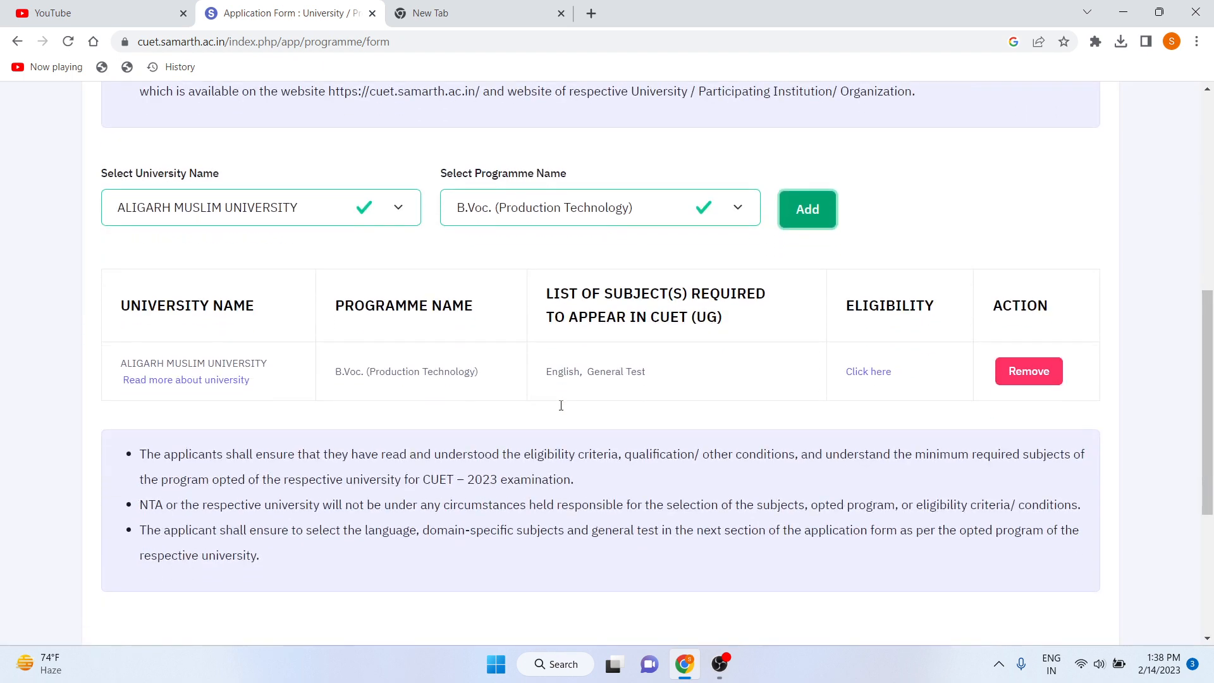
left_click(649, 194)
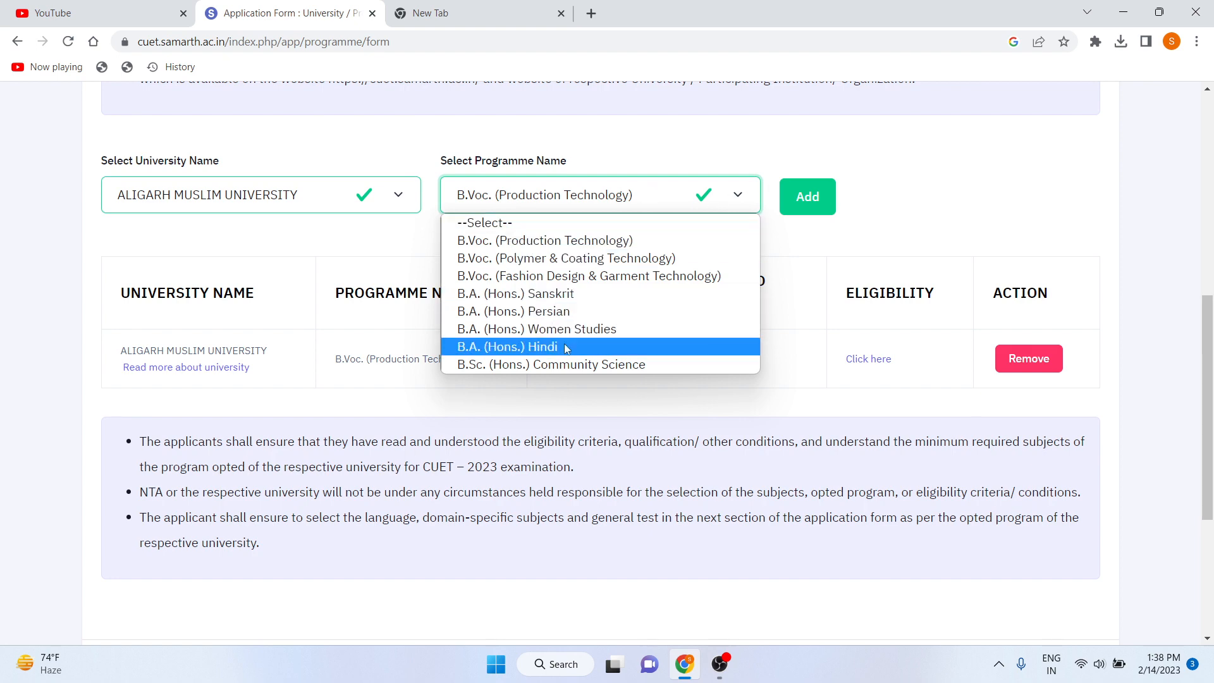
left_click(572, 365)
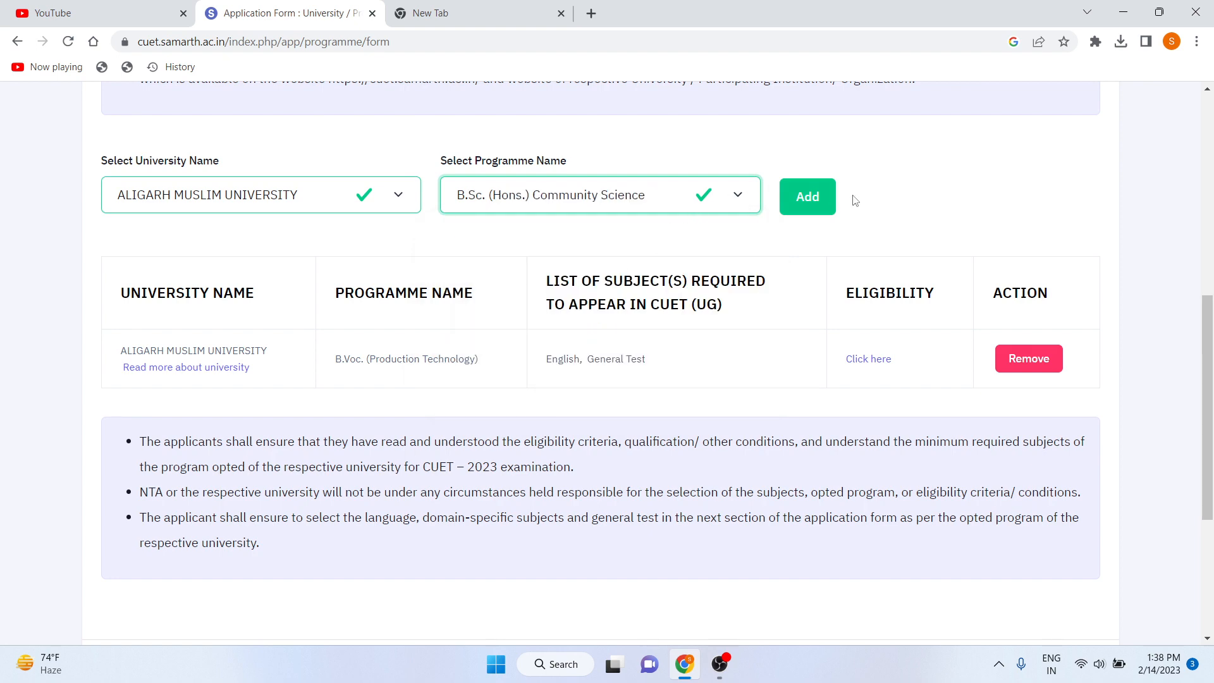
left_click(807, 196)
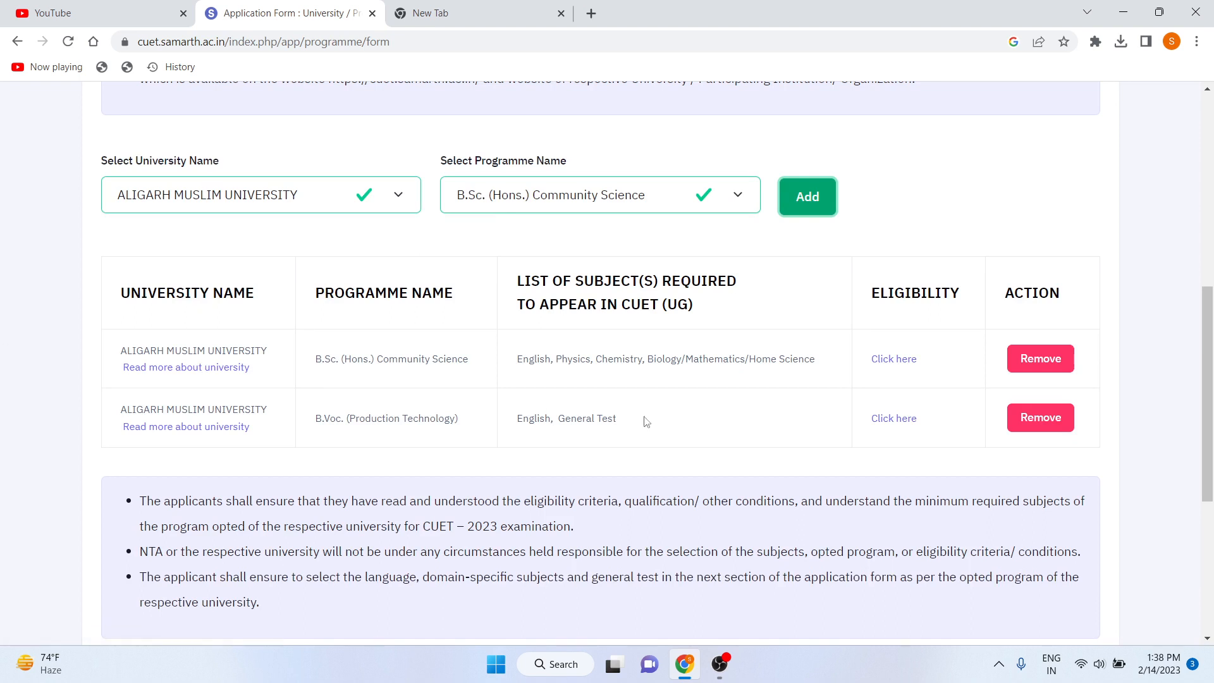
left_click(383, 201)
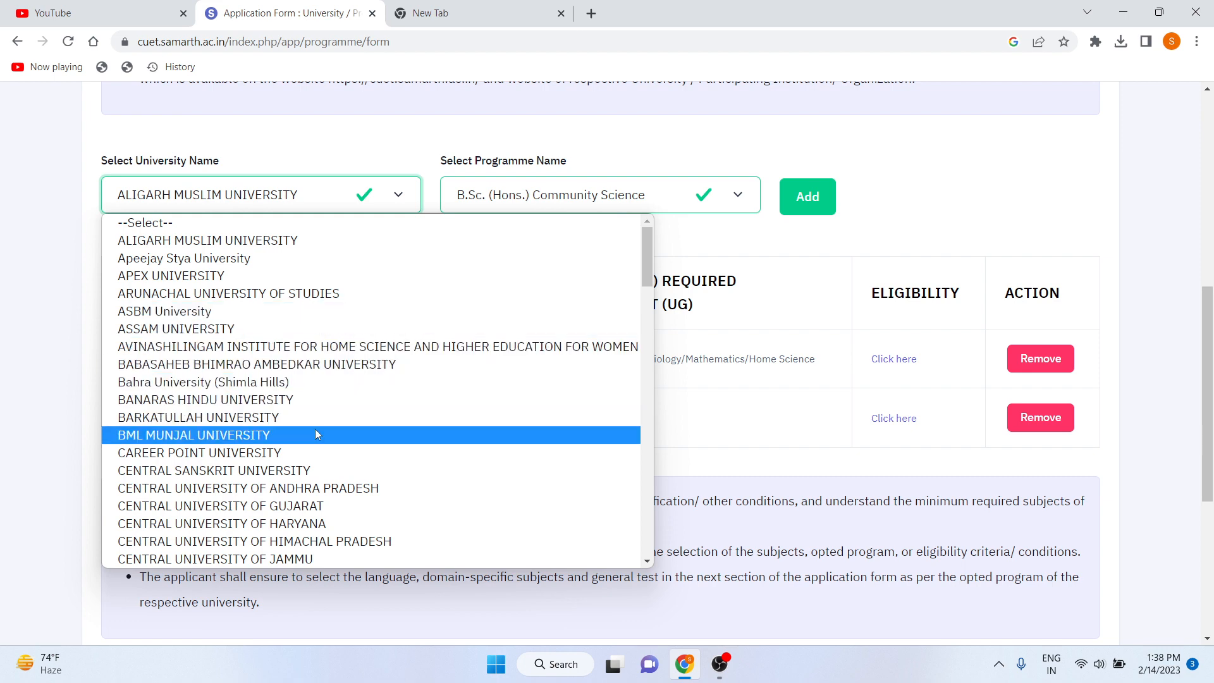
- Select JAWAHARLAL NEHRU UNIVERSITY and add B.A. (Hons.) Spanish to the table
scroll(315, 430, "down", 4)
scroll(316, 434, "down", 10)
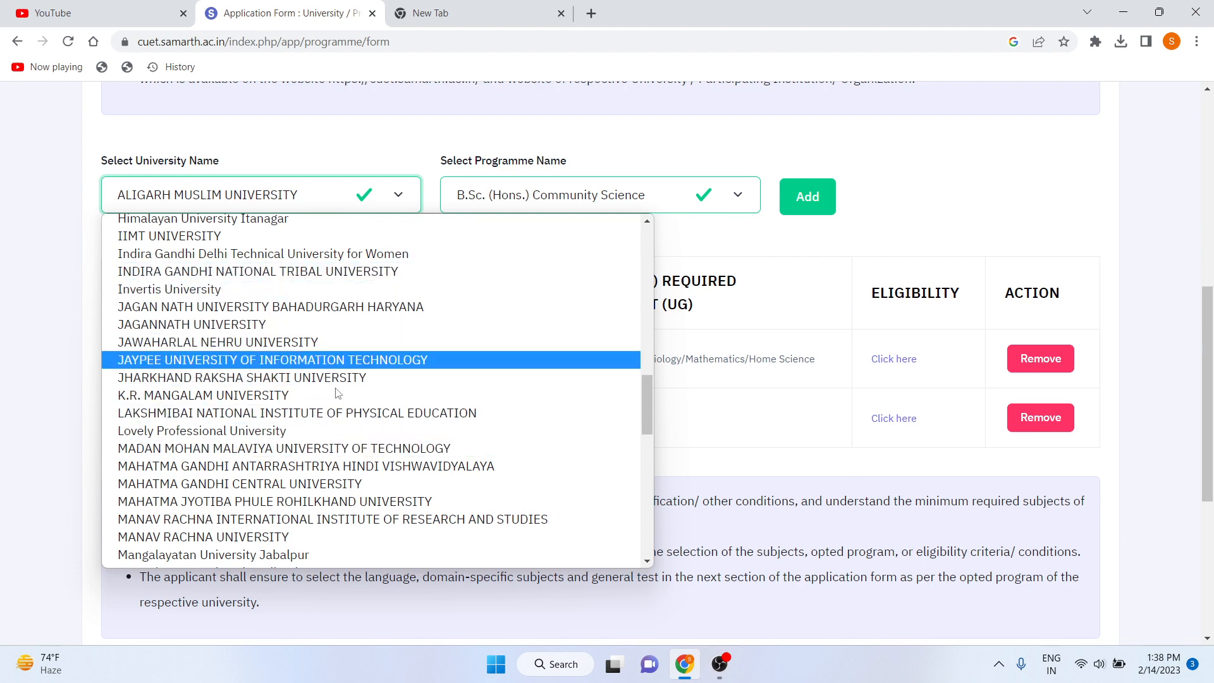
left_click(311, 341)
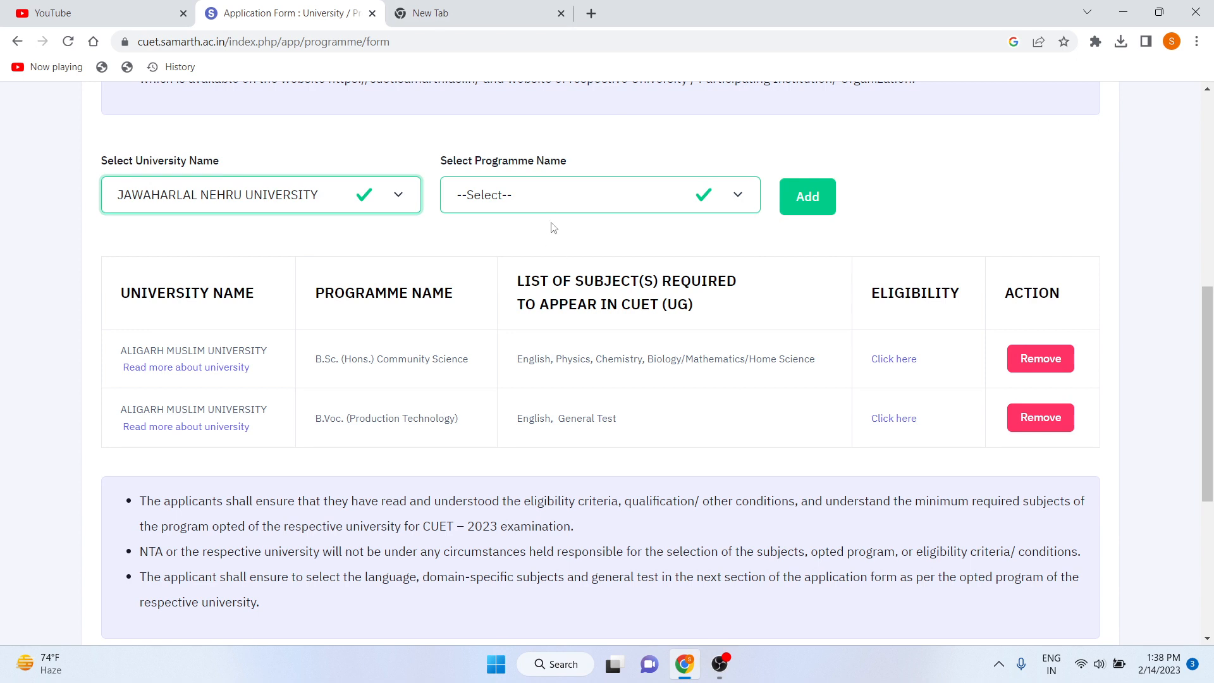
left_click(543, 199)
scroll(524, 293, "down", 1)
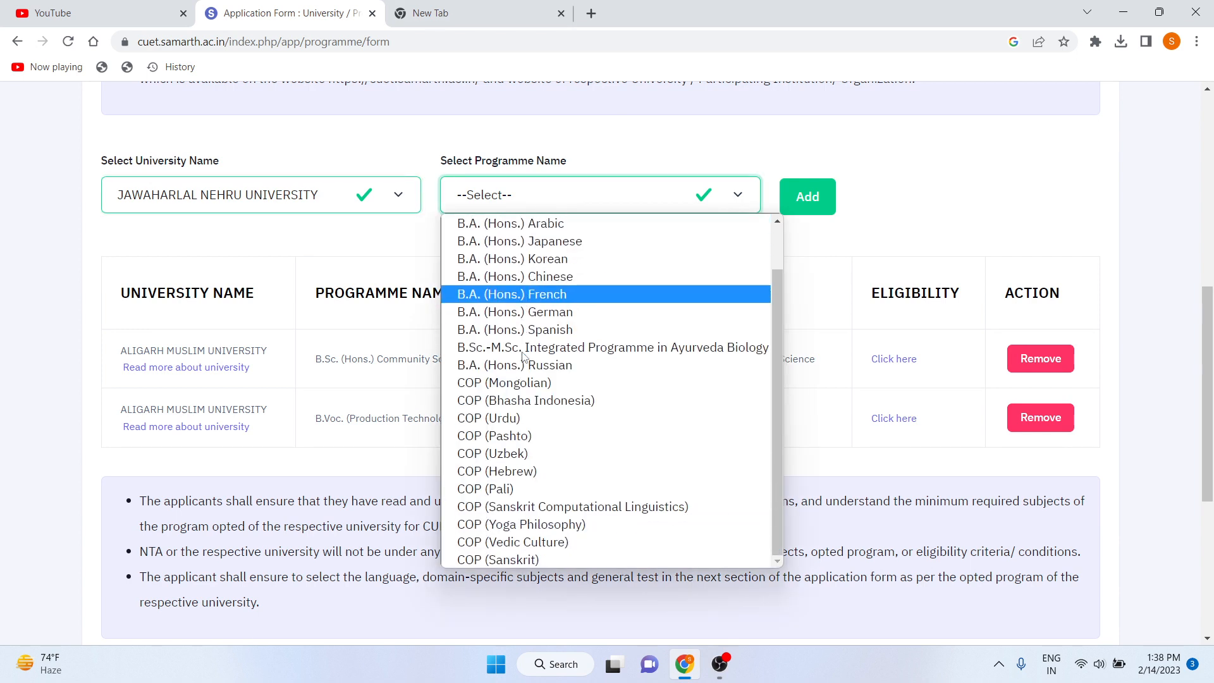
scroll(524, 293, "up", 1)
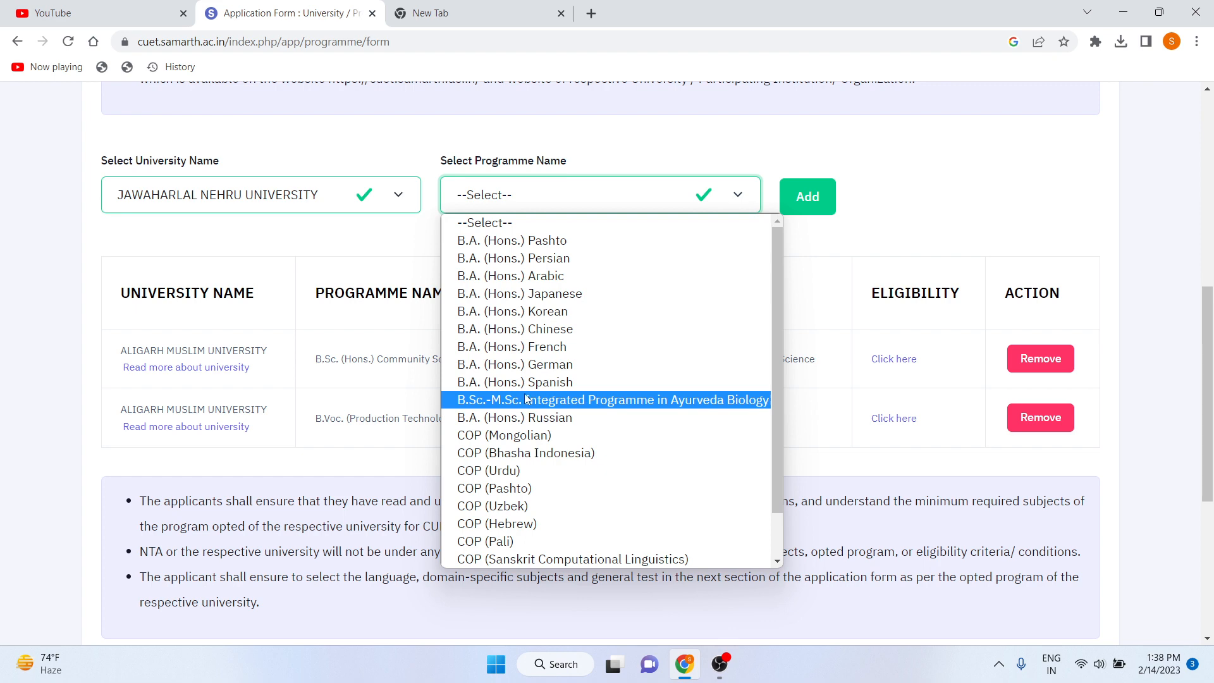
left_click(519, 381)
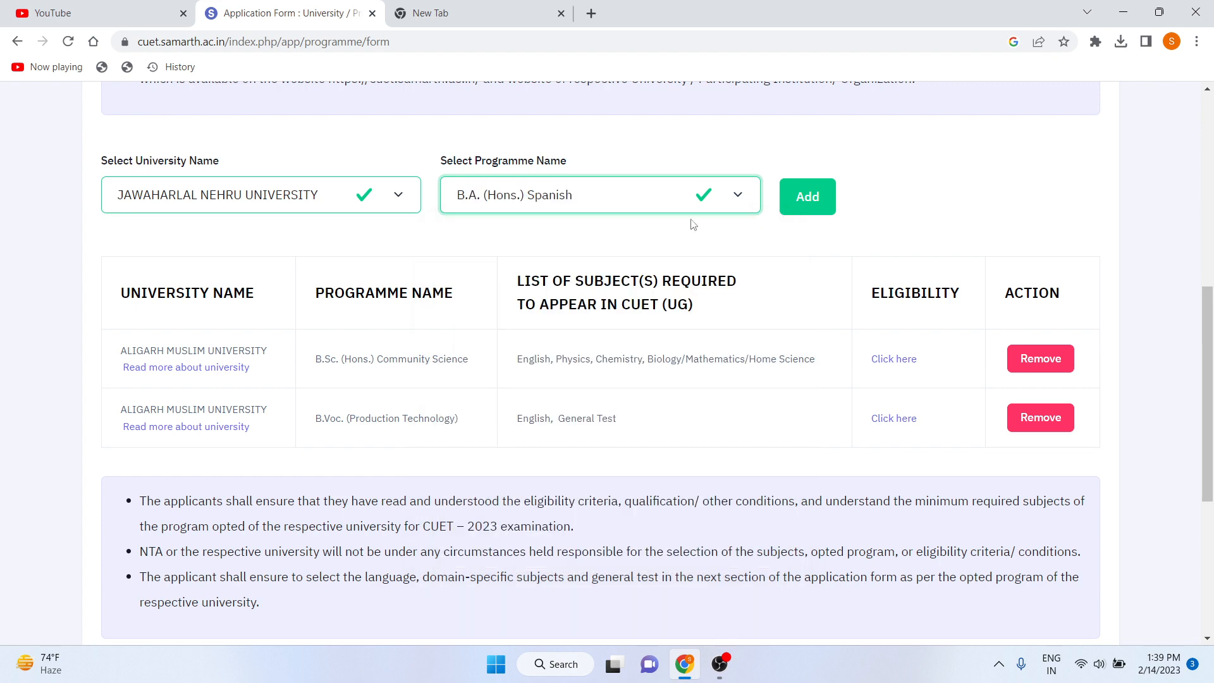
left_click(816, 198)
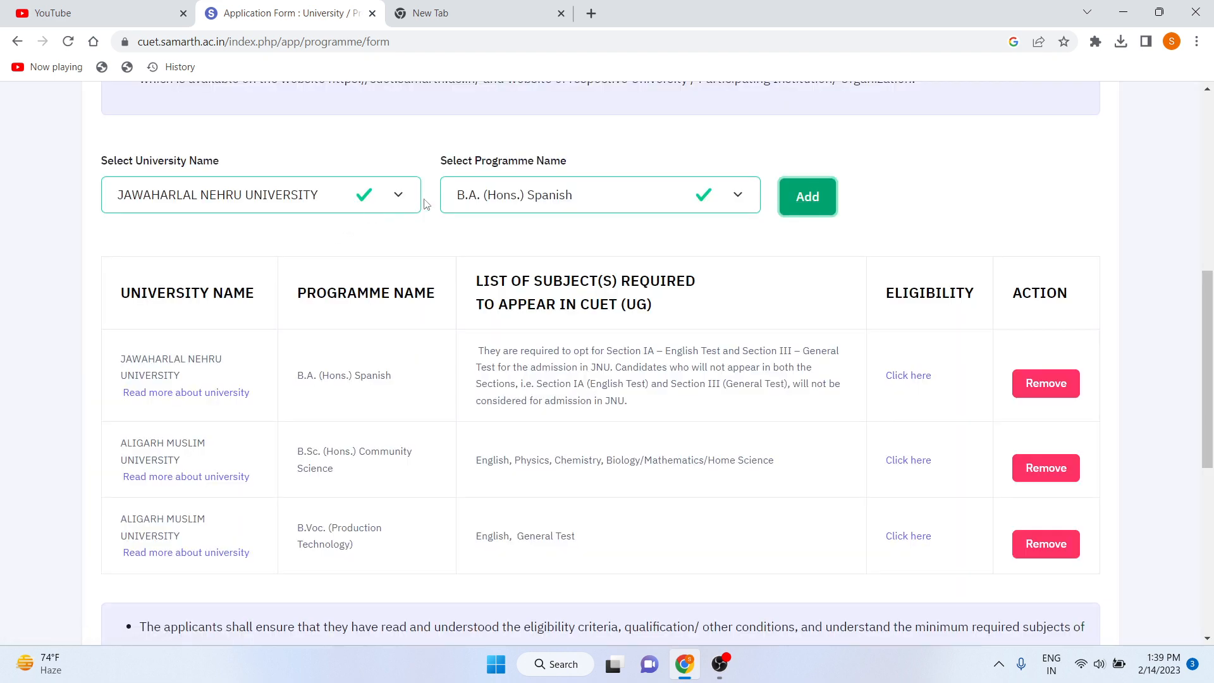
- Add JNU's B.Sc.-M.Sc. Integrated Programme in Ayurveda Biology to the table
left_click(648, 196)
scroll(607, 379, "down", 1)
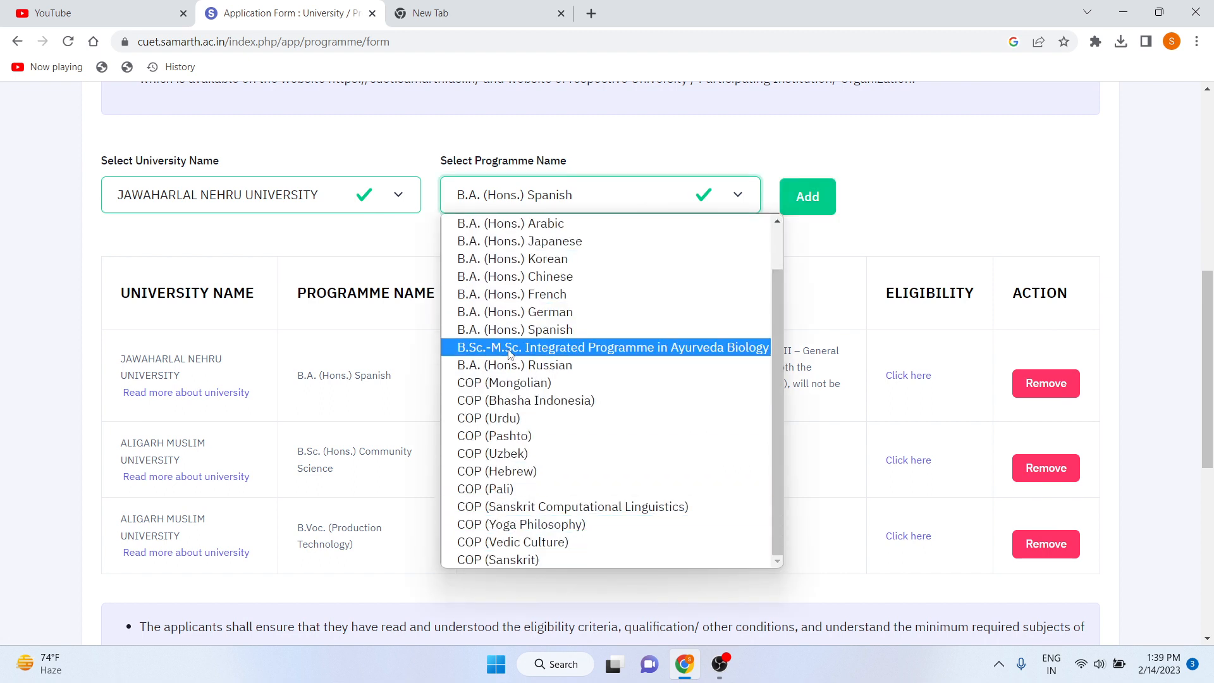
scroll(520, 357, "up", 1)
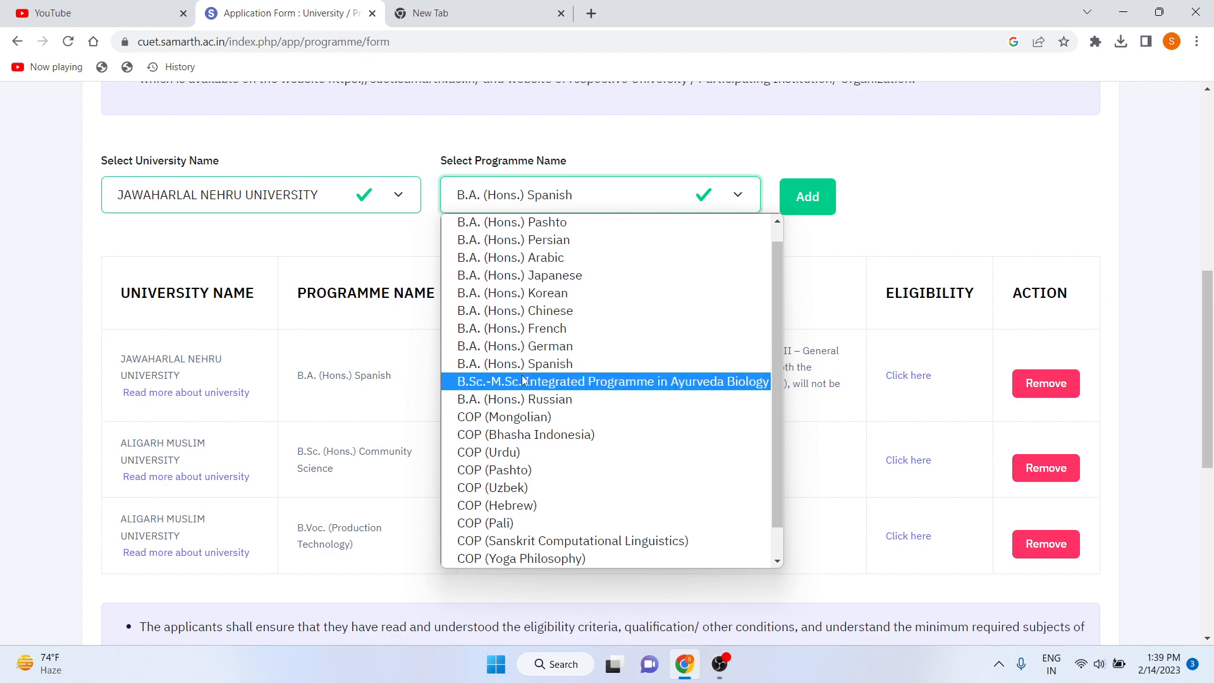
left_click(523, 380)
left_click(799, 201)
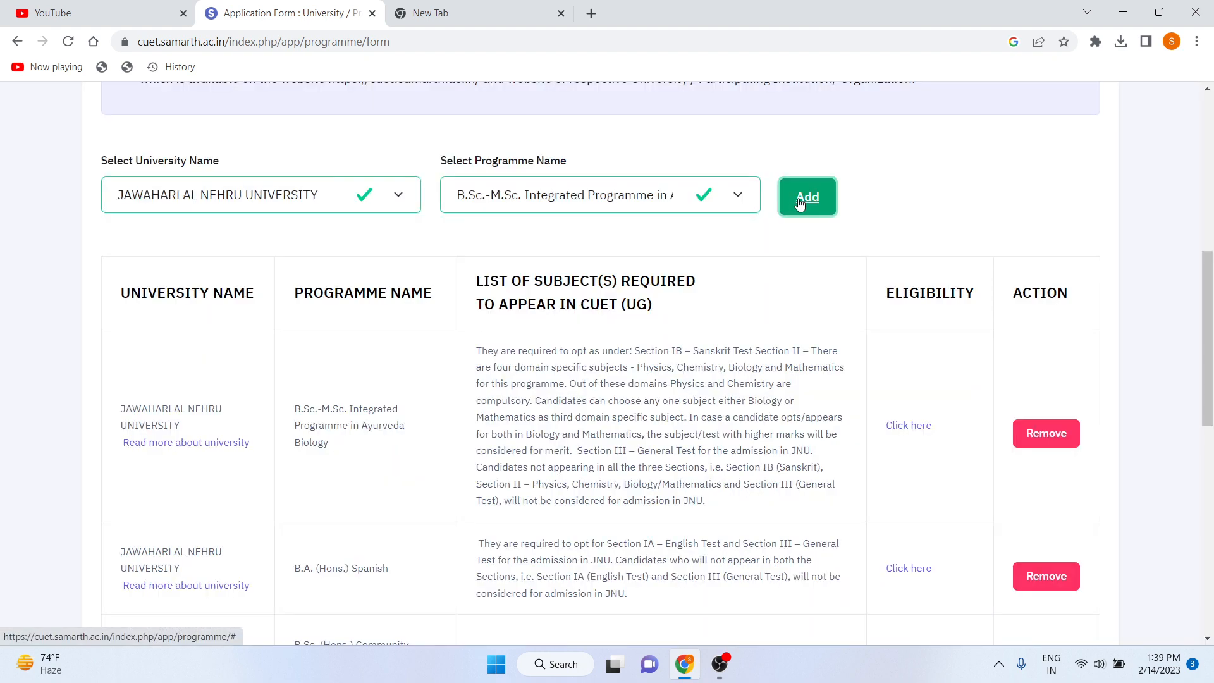
scroll(636, 295, "down", 9)
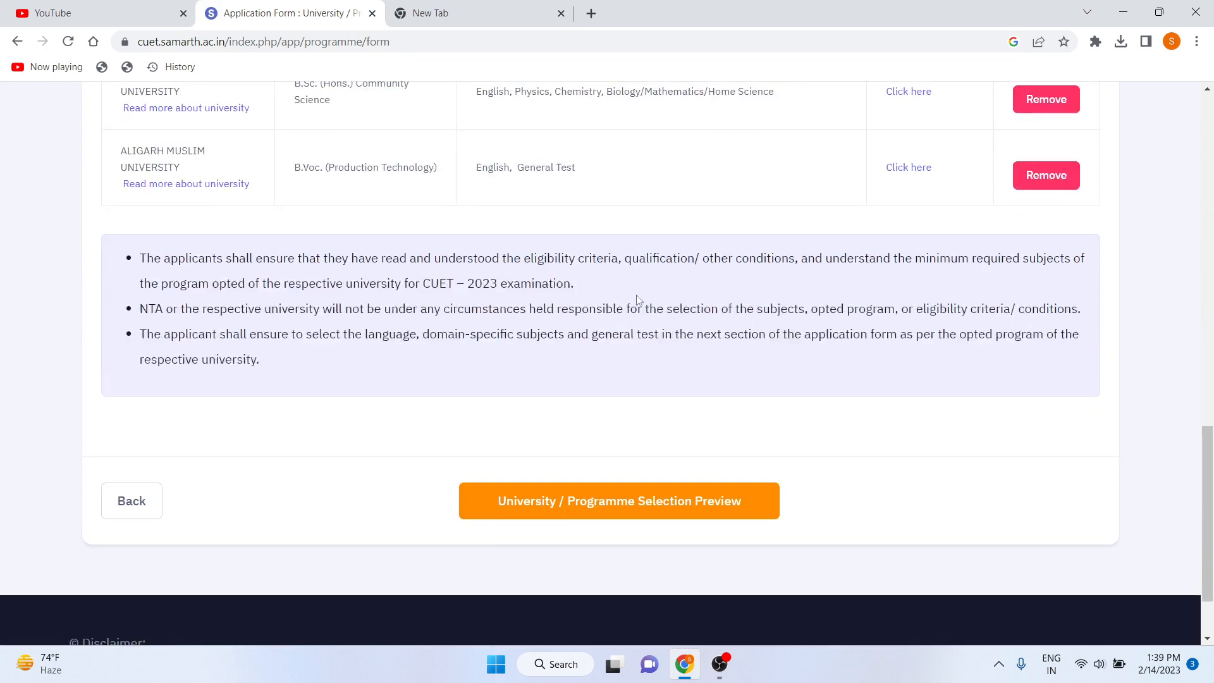
scroll(635, 294, "up", 5)
scroll(367, 248, "up", 4)
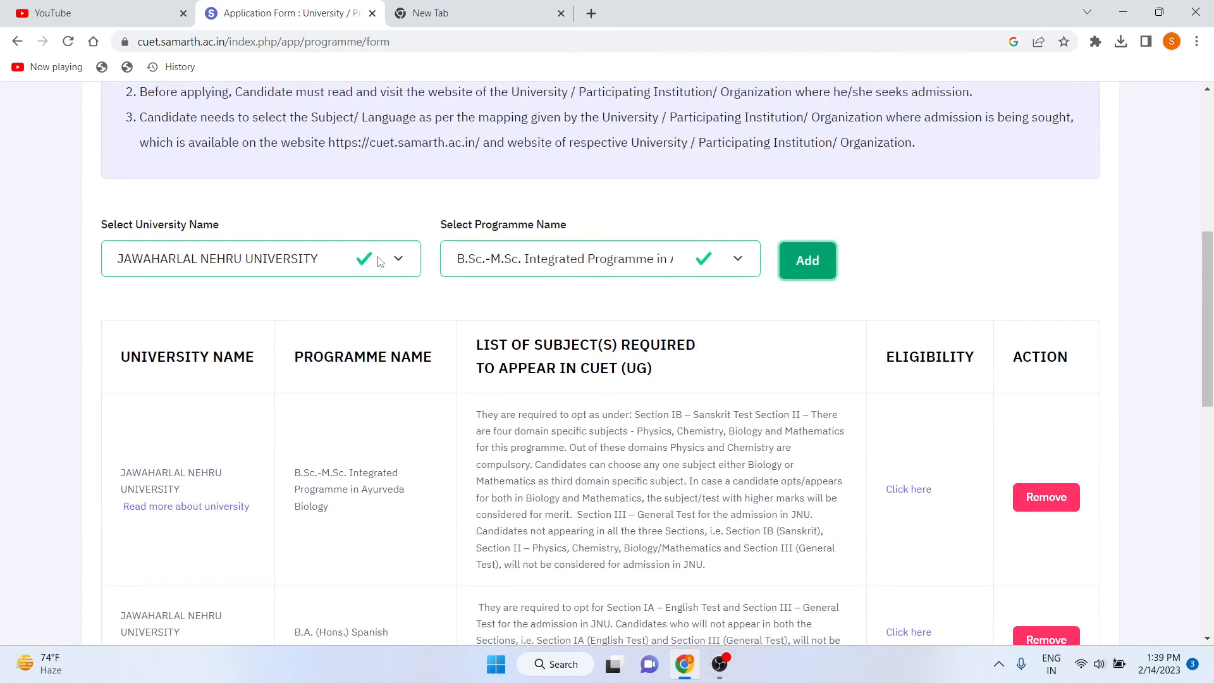
left_click(378, 259)
scroll(380, 506, "down", 15)
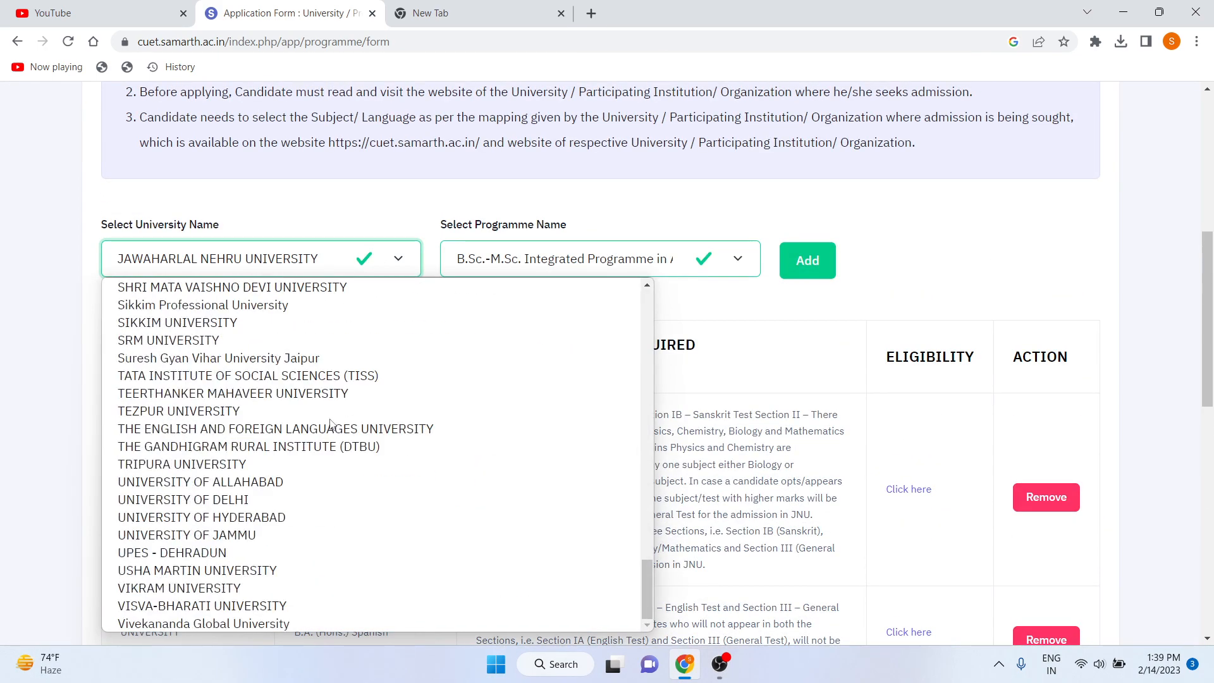
- Select UNIVERSITY OF DELHI and add B.Sc. (Hons.) Mathematics to the list
left_click(270, 500)
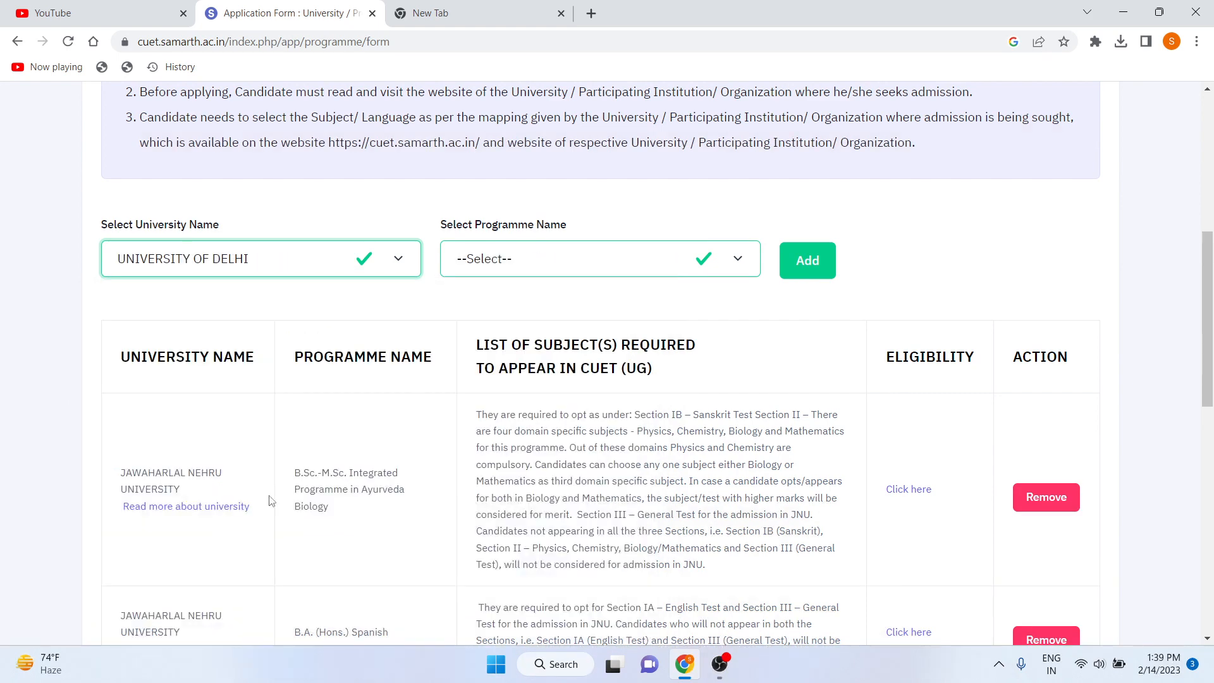
left_click(564, 256)
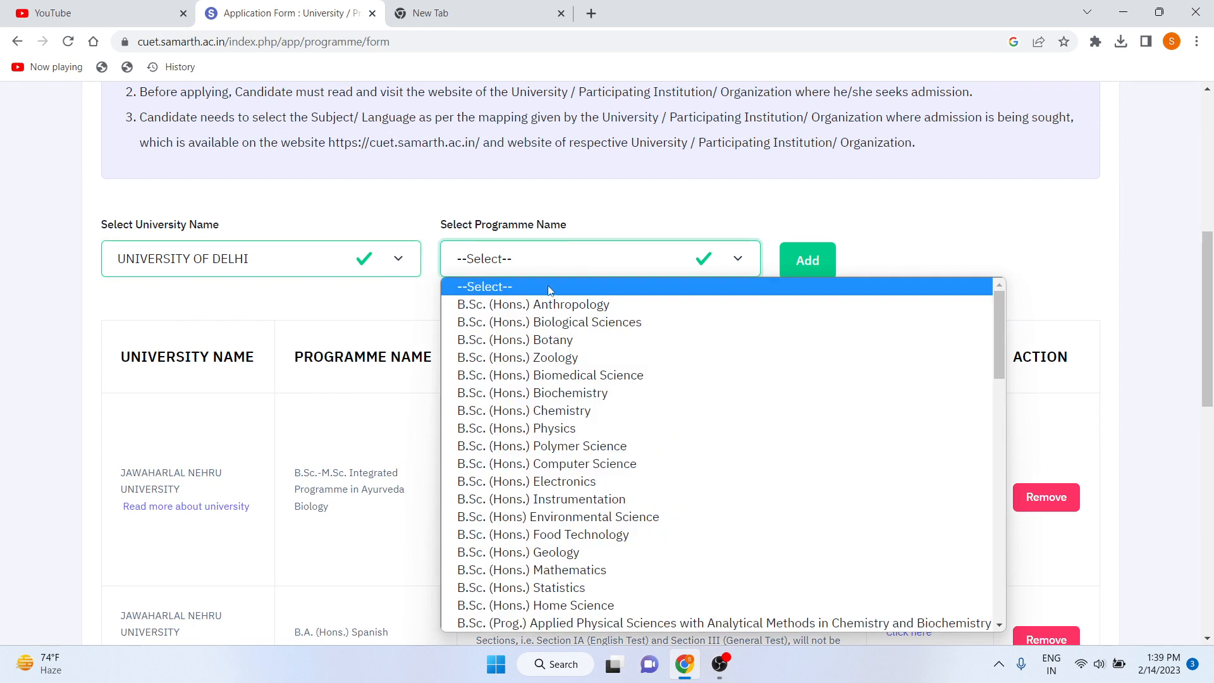
scroll(569, 438, "down", 1)
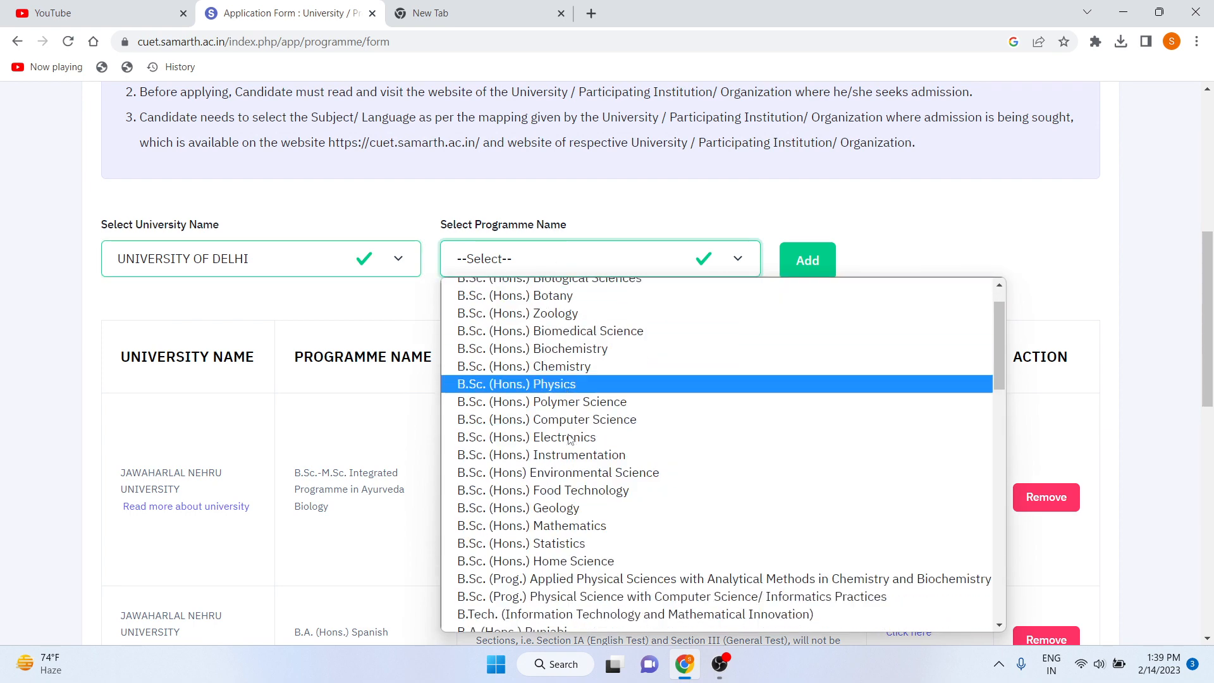
scroll(569, 438, "down", 6)
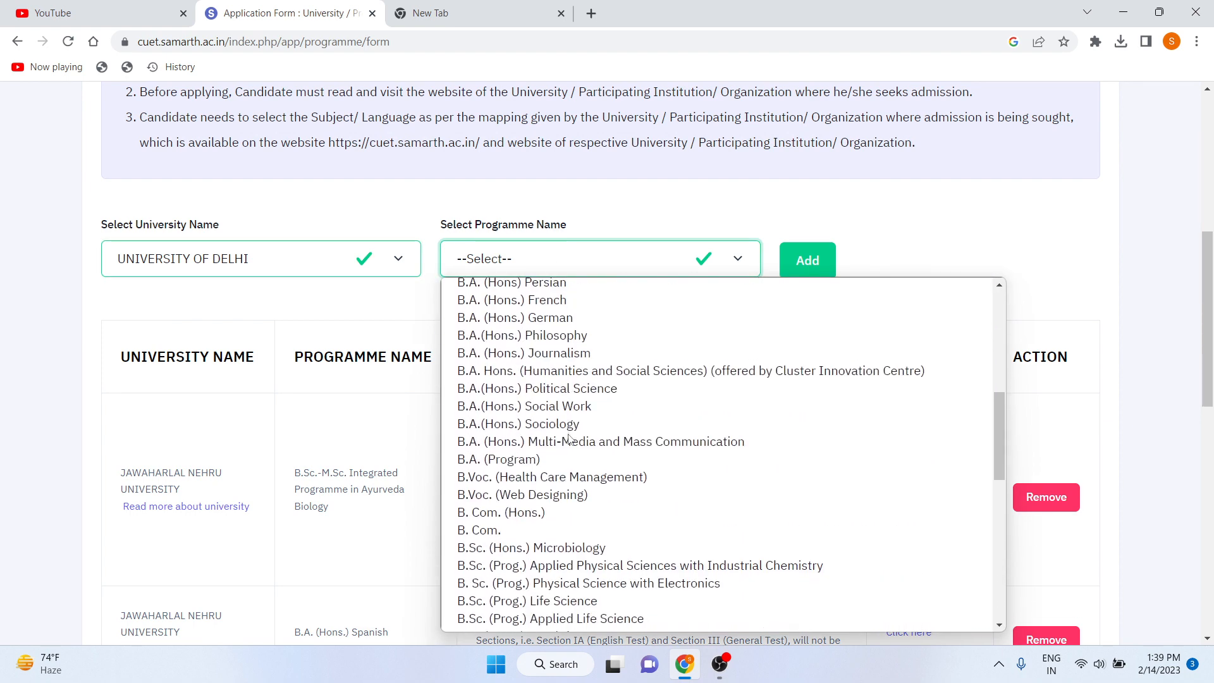
scroll(569, 438, "down", 5)
scroll(576, 468, "down", 3)
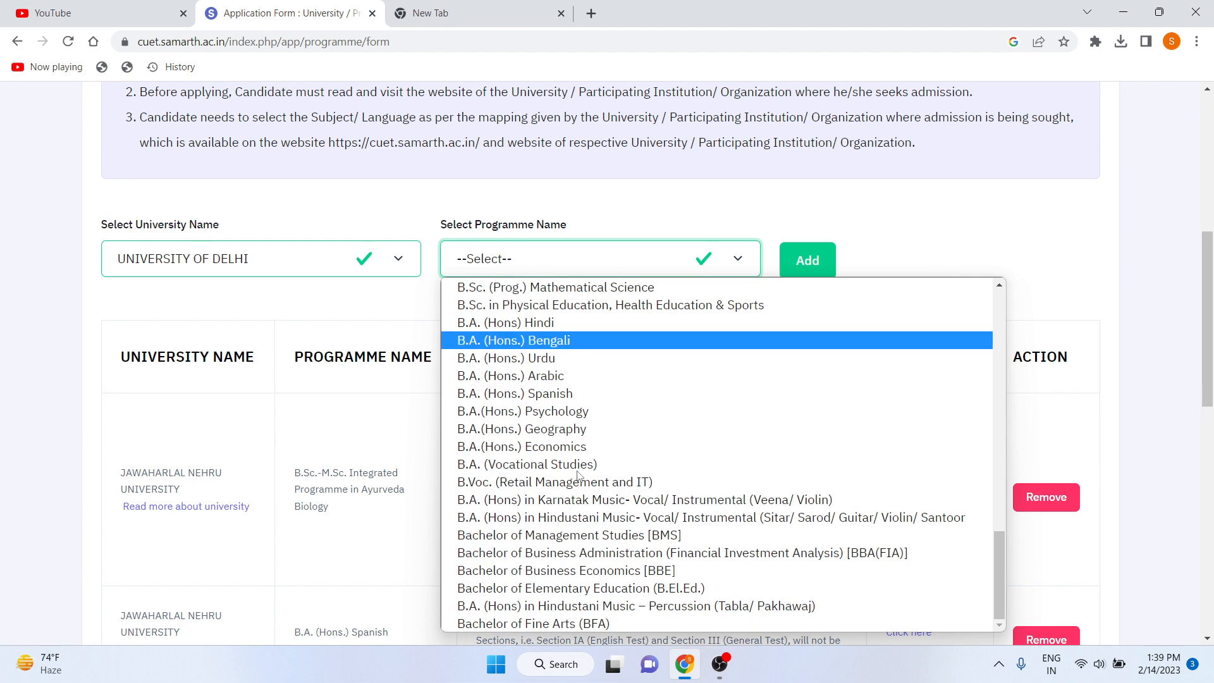
scroll(571, 497, "up", 4)
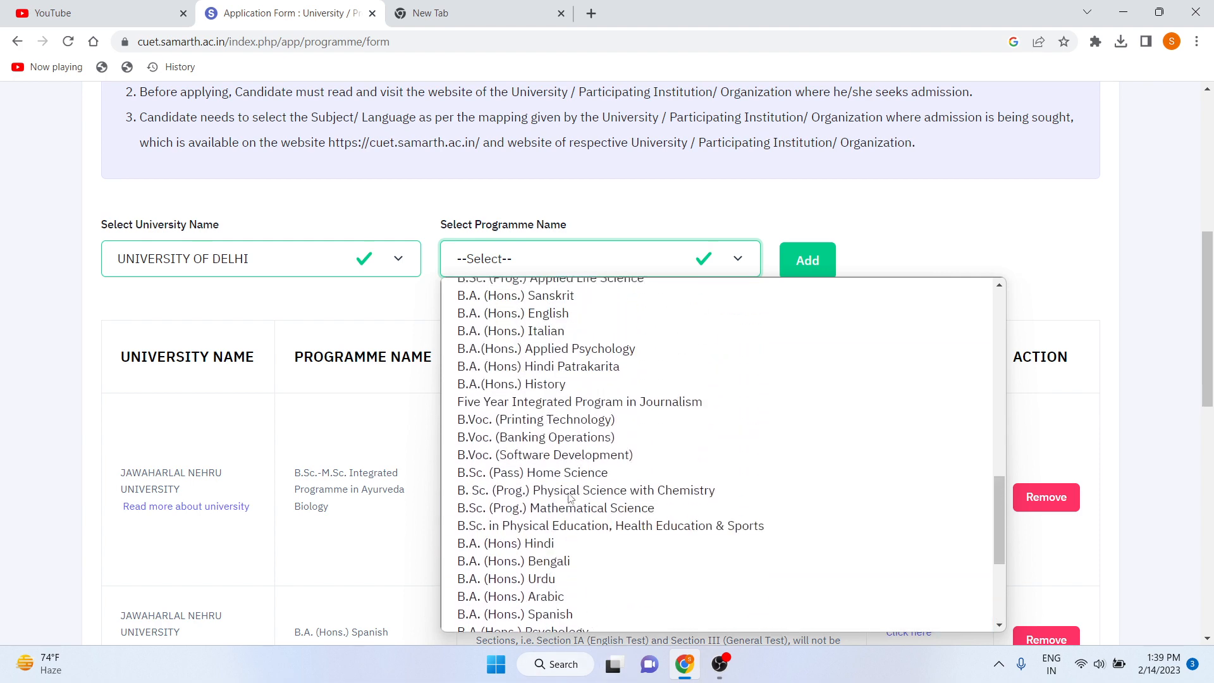
scroll(569, 499, "up", 3)
scroll(537, 503, "up", 1)
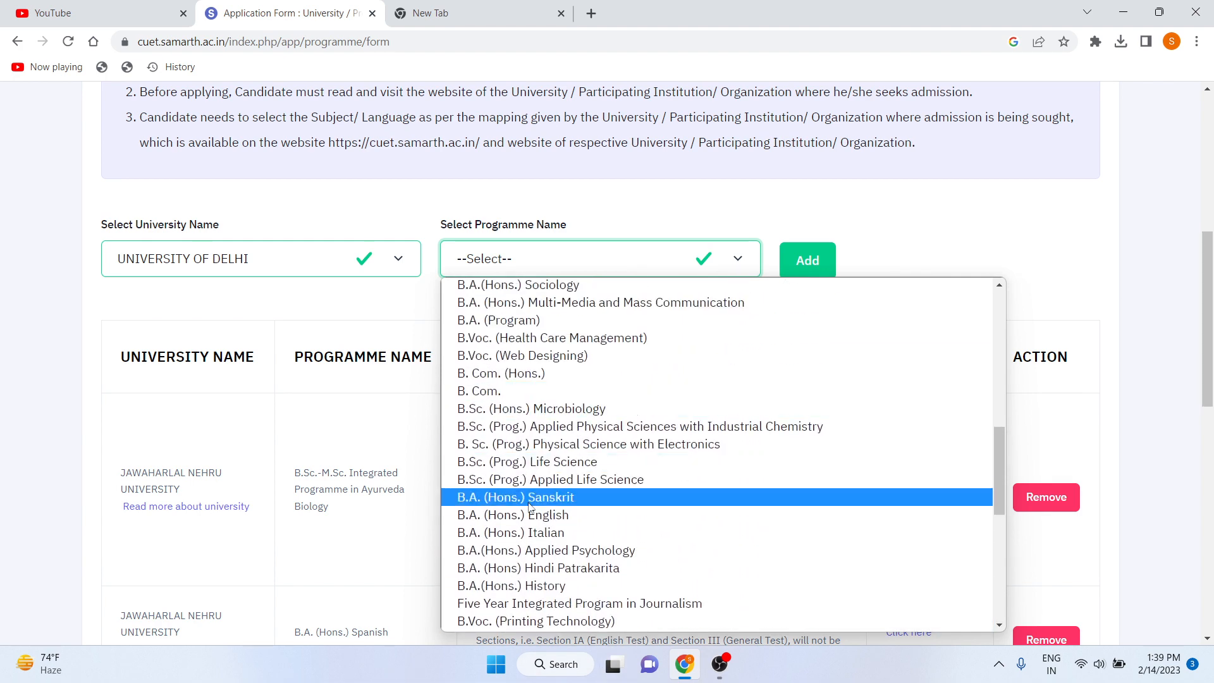
scroll(529, 514, "down", 1)
scroll(524, 518, "up", 3)
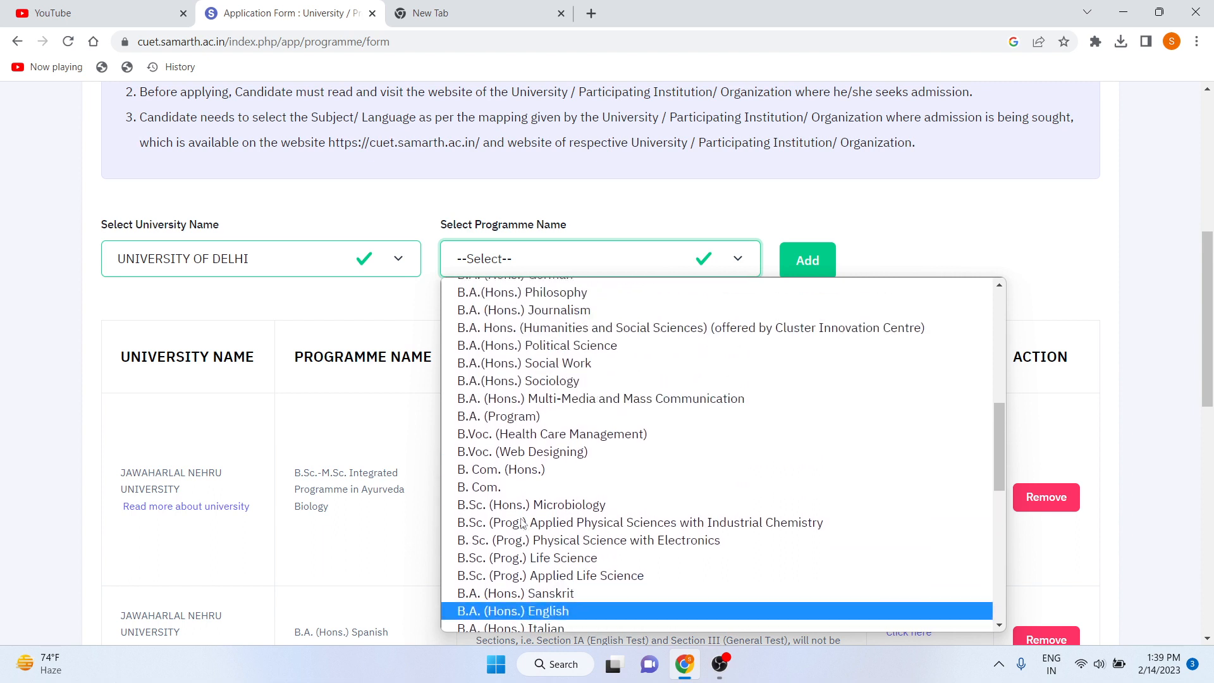
scroll(522, 523, "up", 5)
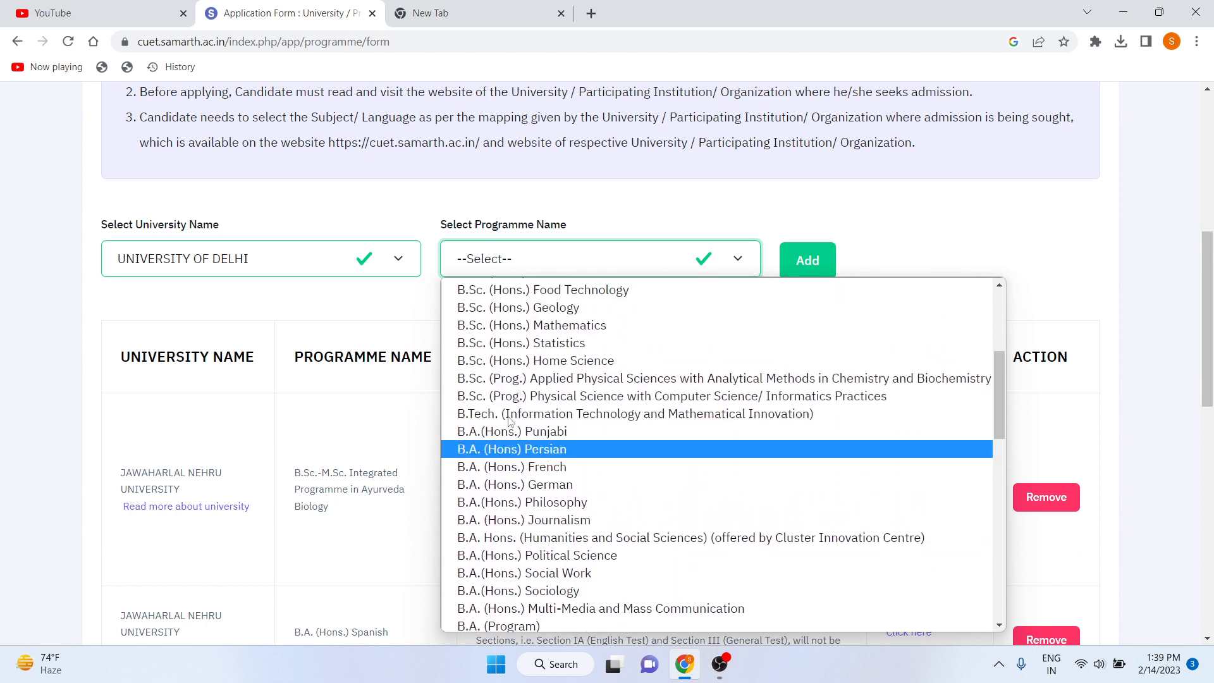
scroll(510, 423, "up", 2)
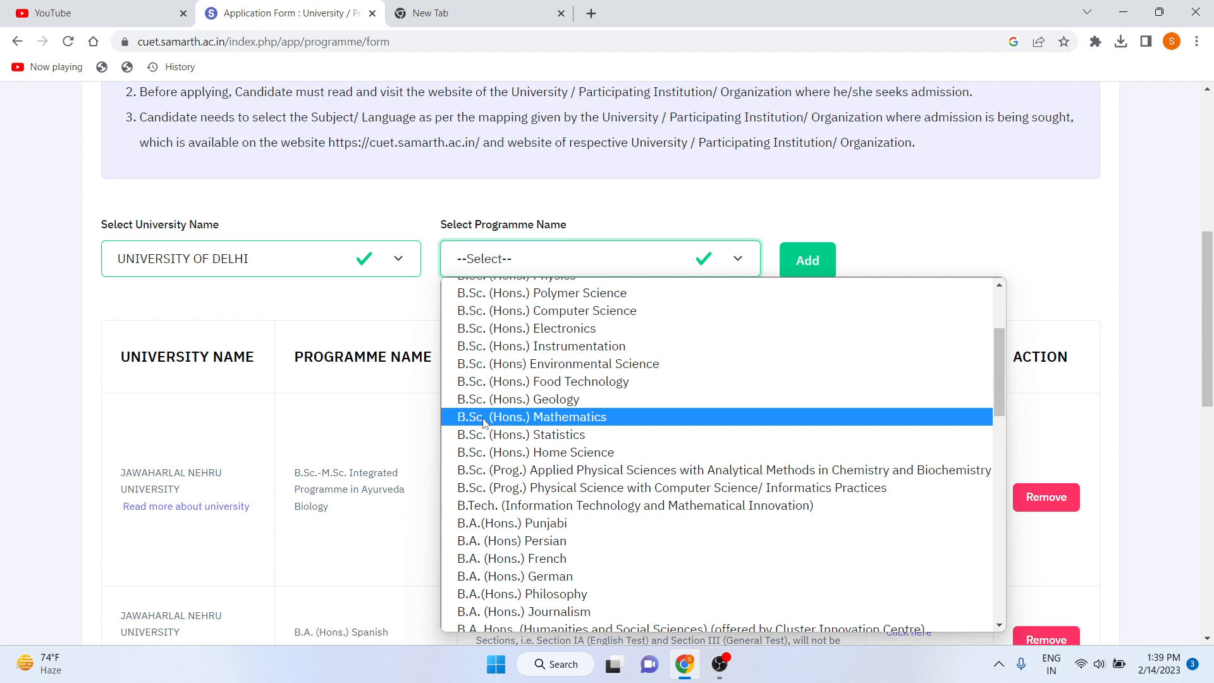
left_click(485, 422)
left_click(790, 261)
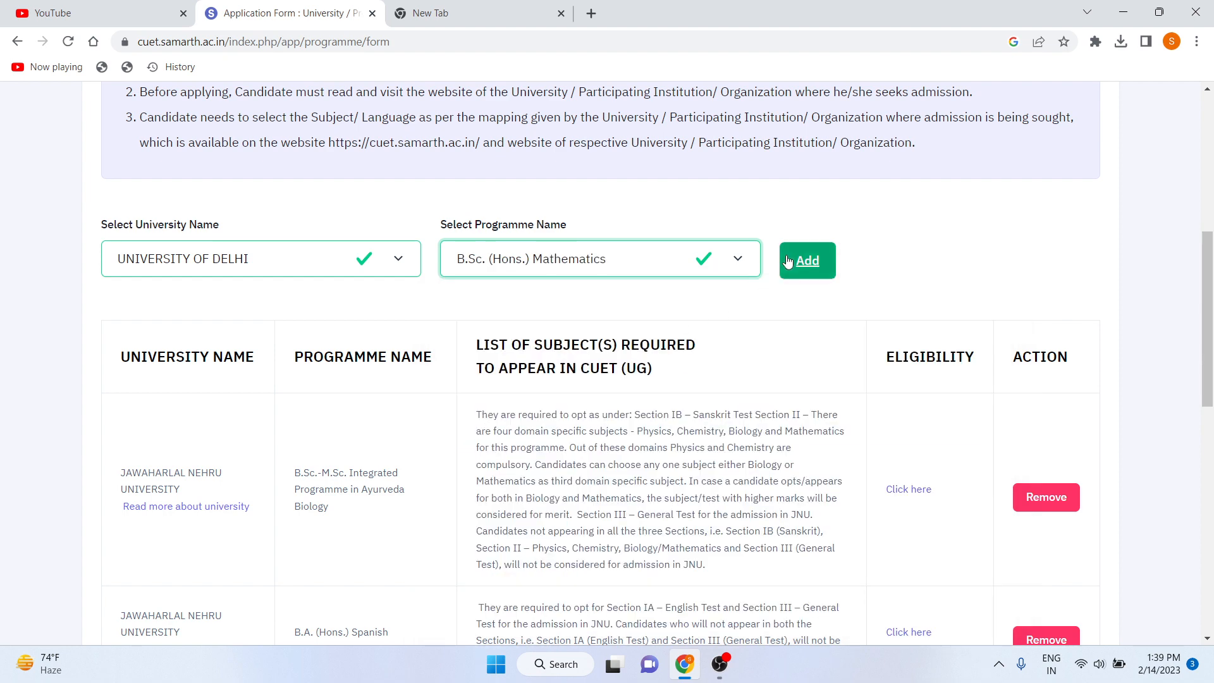
- Add University of Delhi's B.Sc. (Hons.) Chemistry and look over the six-programme table
left_click(723, 268)
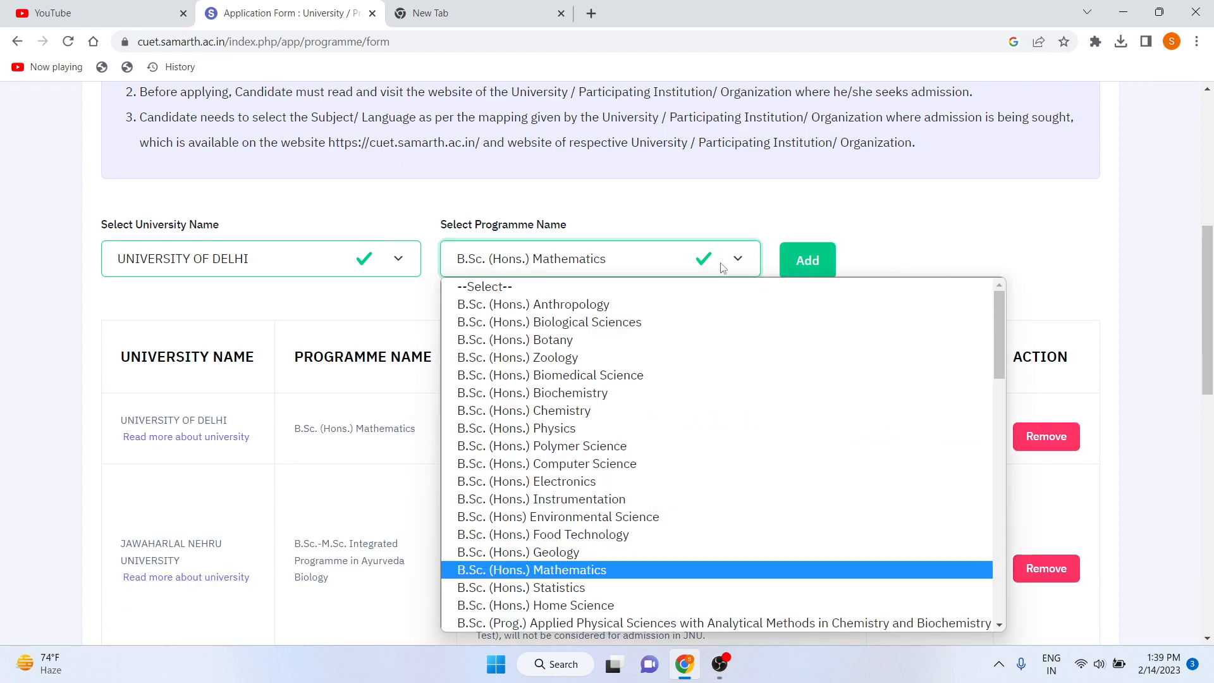
left_click(549, 411)
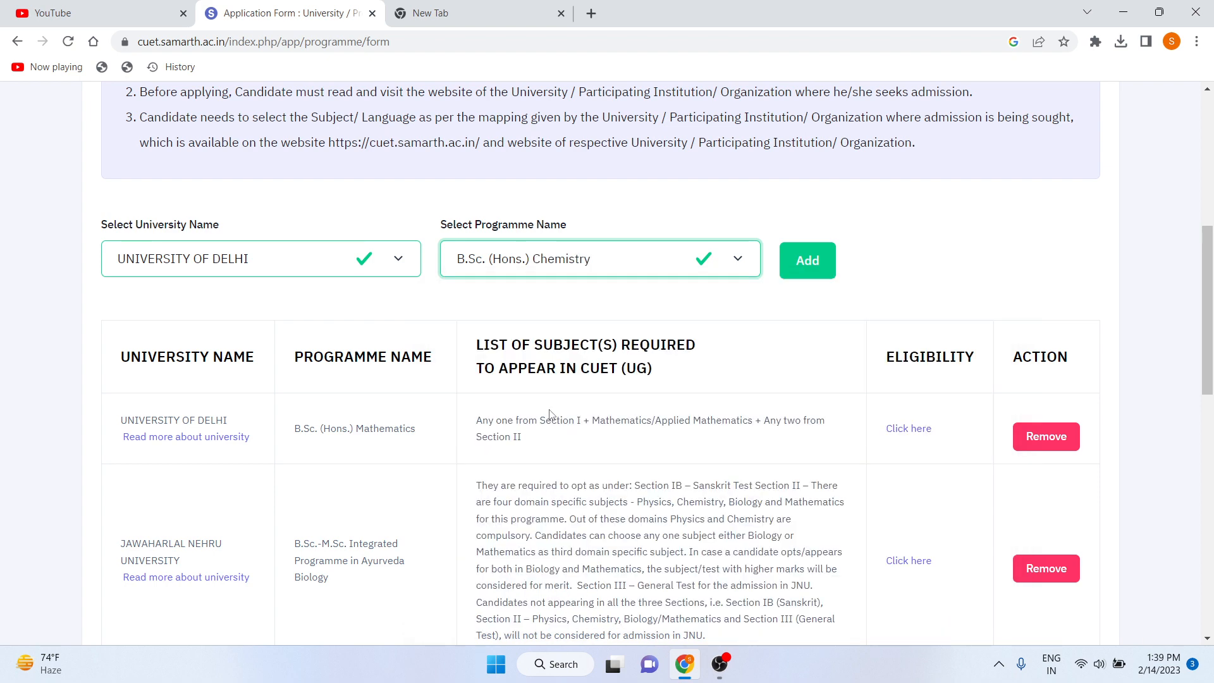
left_click(806, 261)
scroll(243, 393, "down", 10)
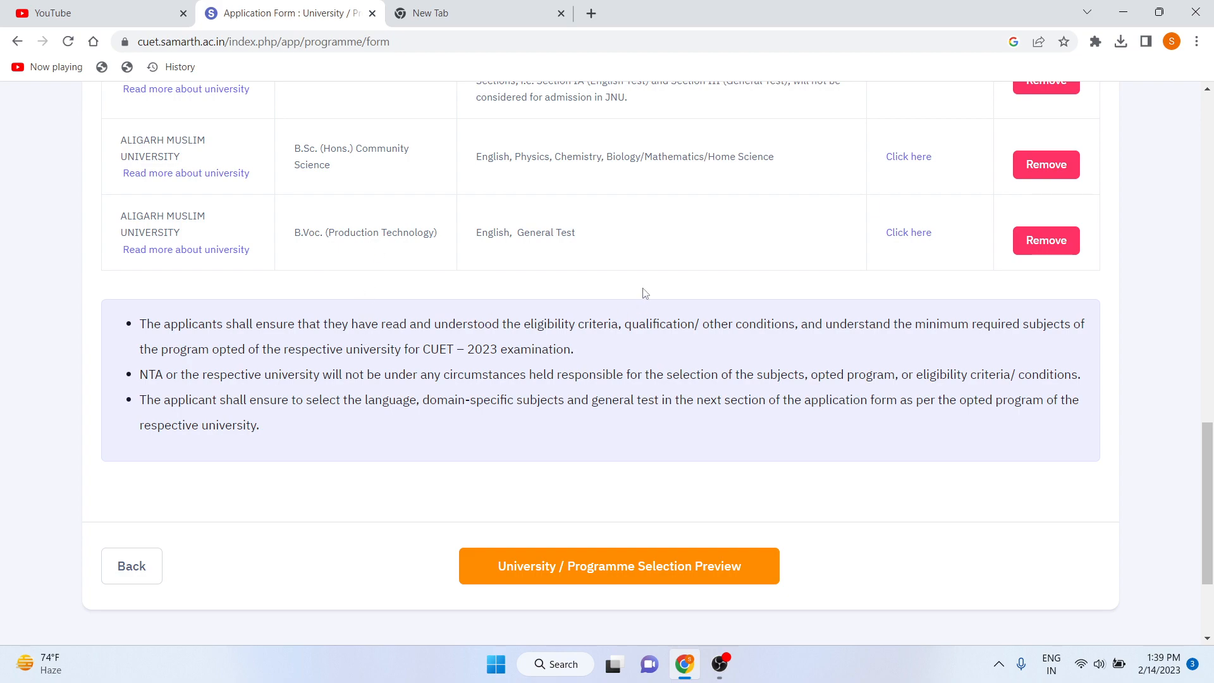
scroll(643, 292, "up", 7)
scroll(643, 292, "up", 6)
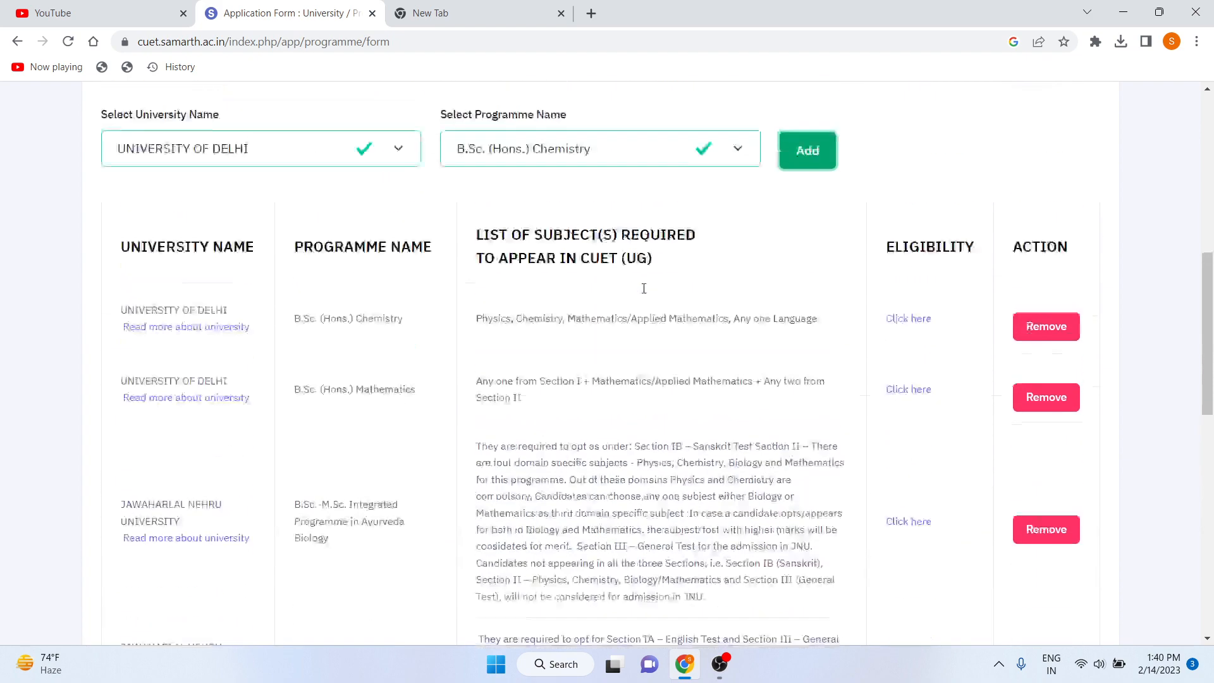
scroll(642, 292, "down", 3)
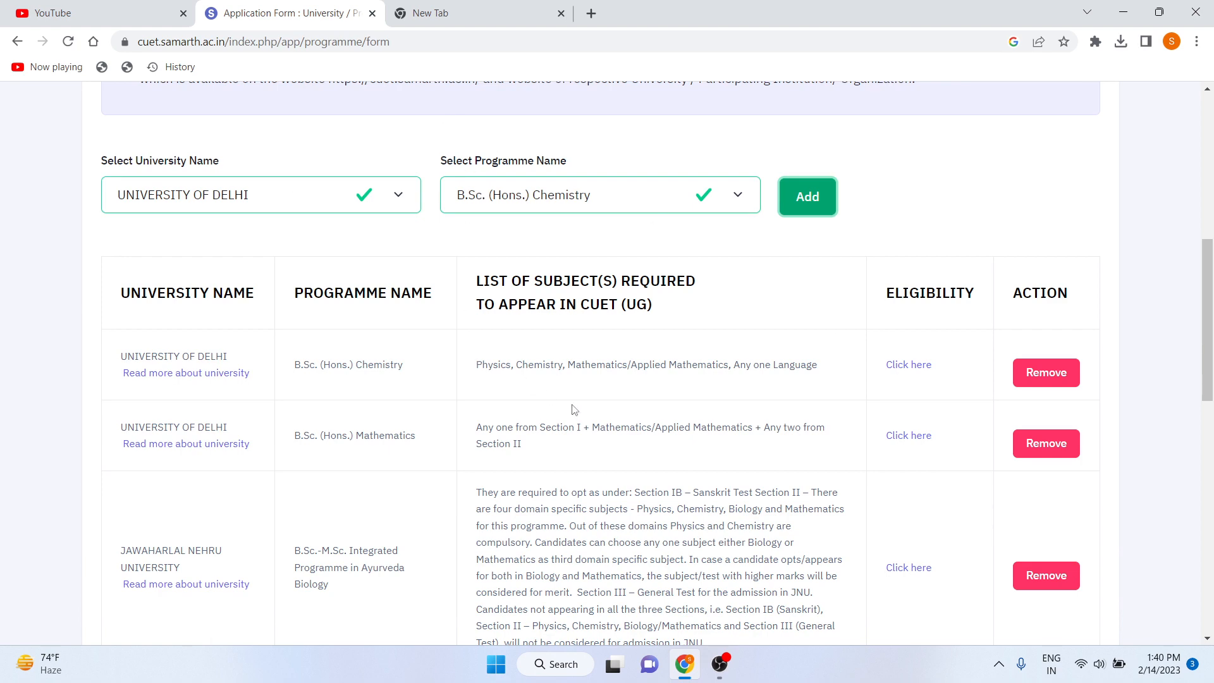
scroll(574, 409, "down", 3)
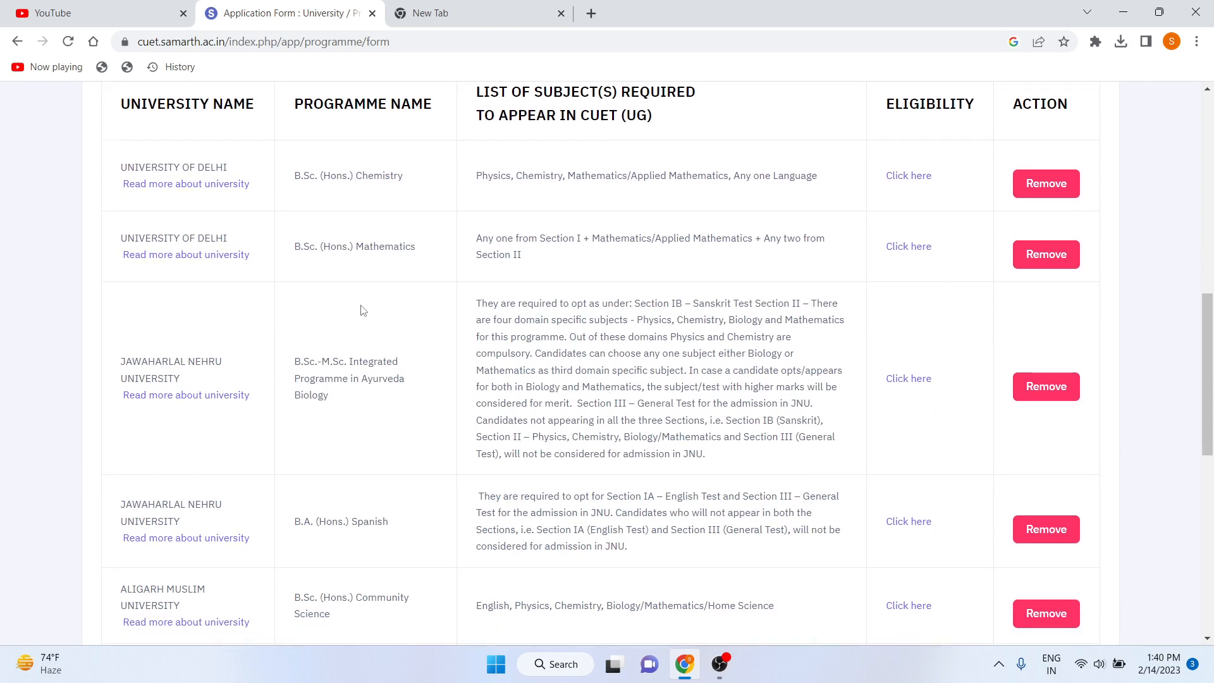
scroll(555, 250, "up", 6)
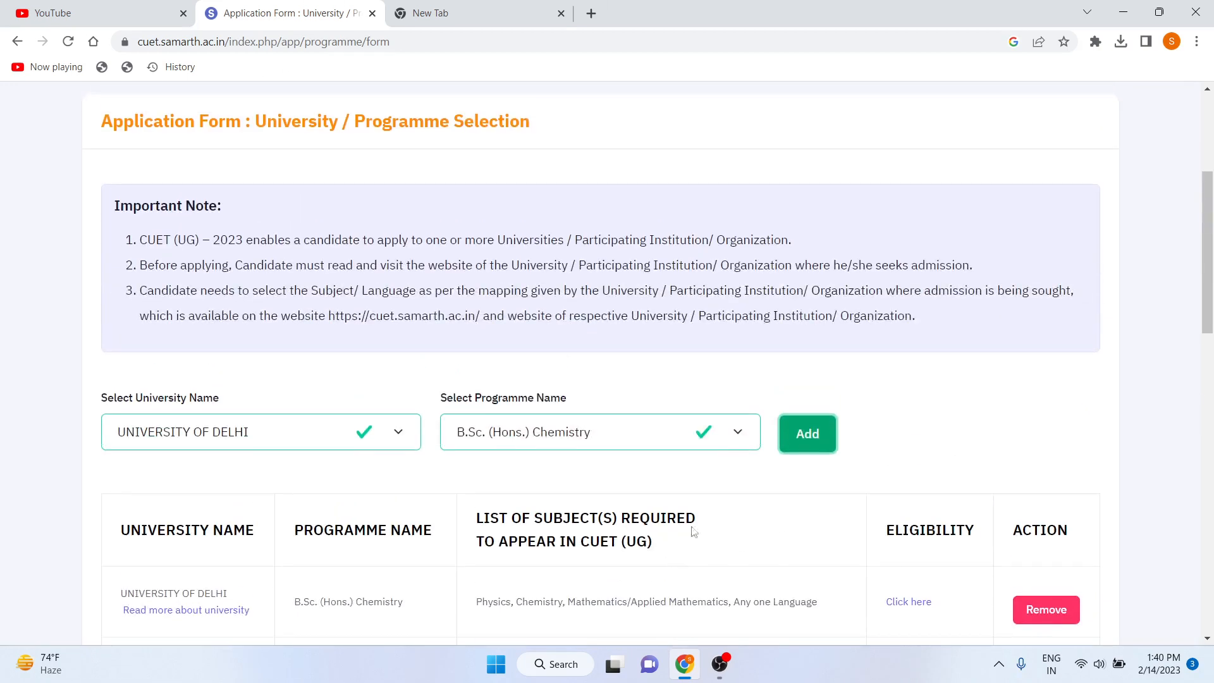
scroll(727, 441, "down", 2)
scroll(727, 442, "down", 10)
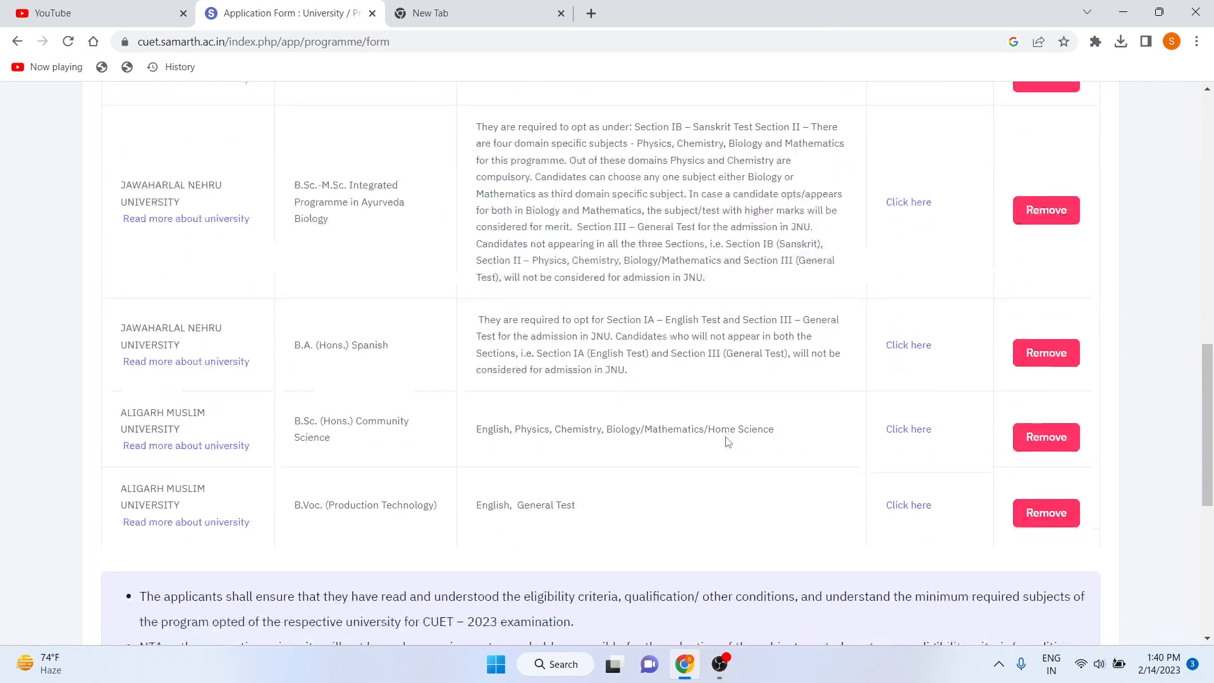
scroll(727, 442, "up", 12)
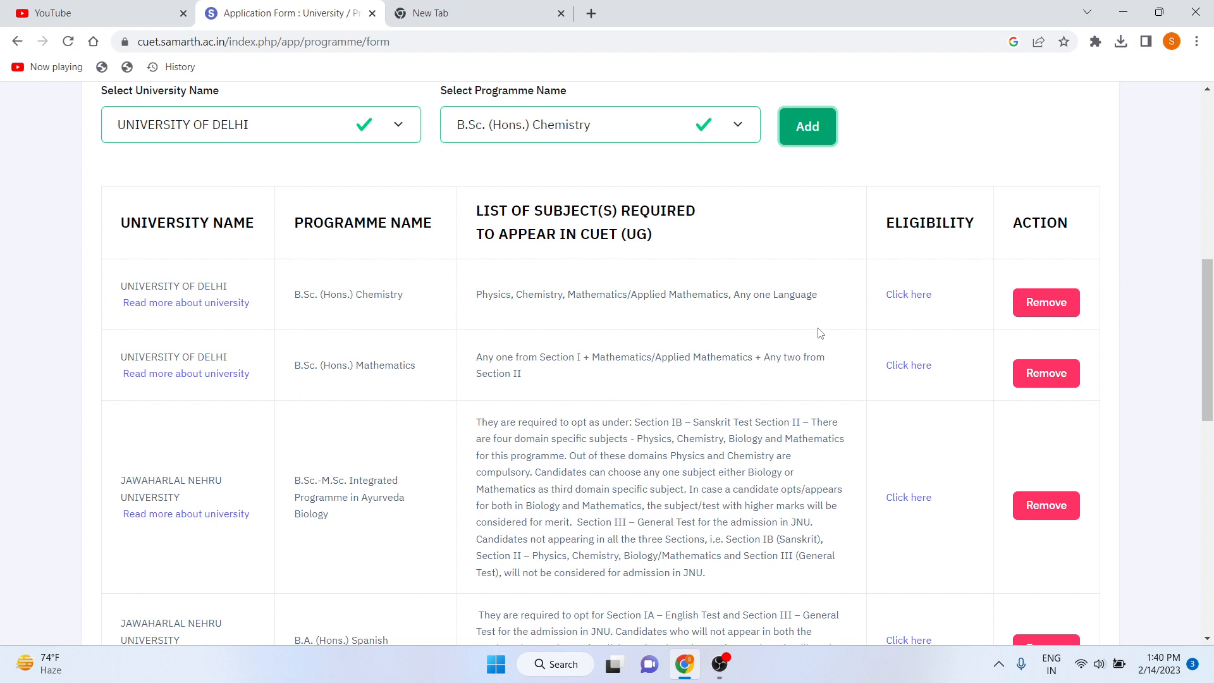
scroll(387, 414, "down", 1)
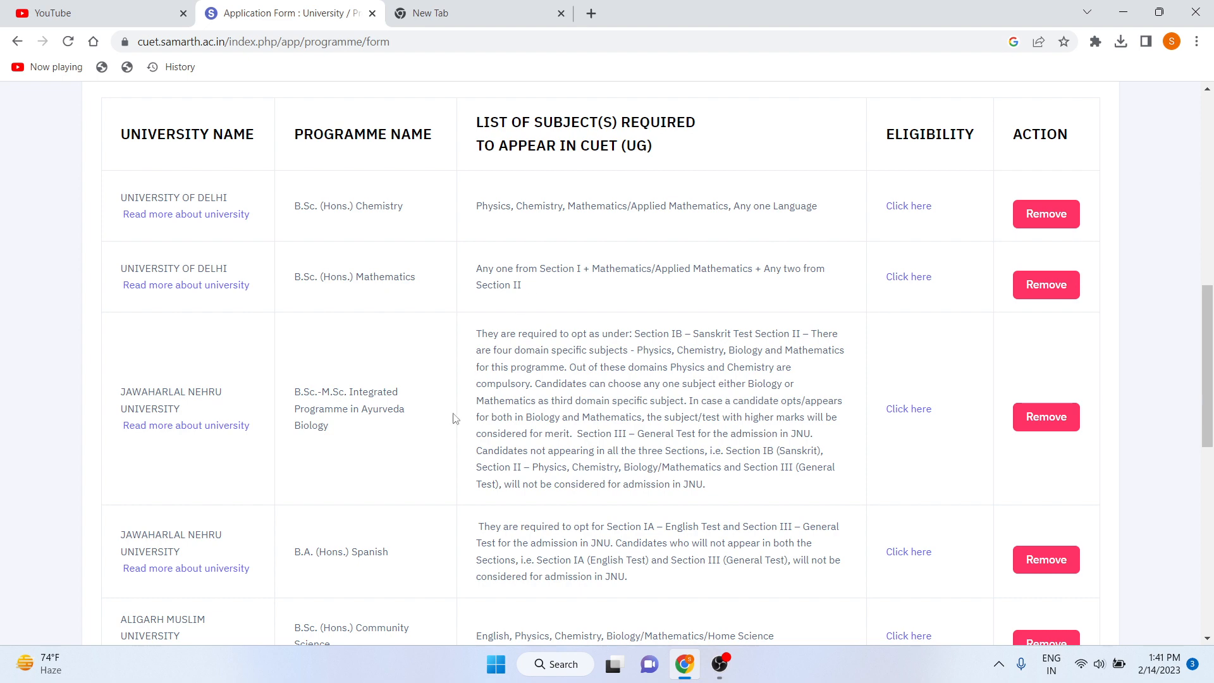
scroll(455, 418, "down", 2)
scroll(670, 318, "up", 4)
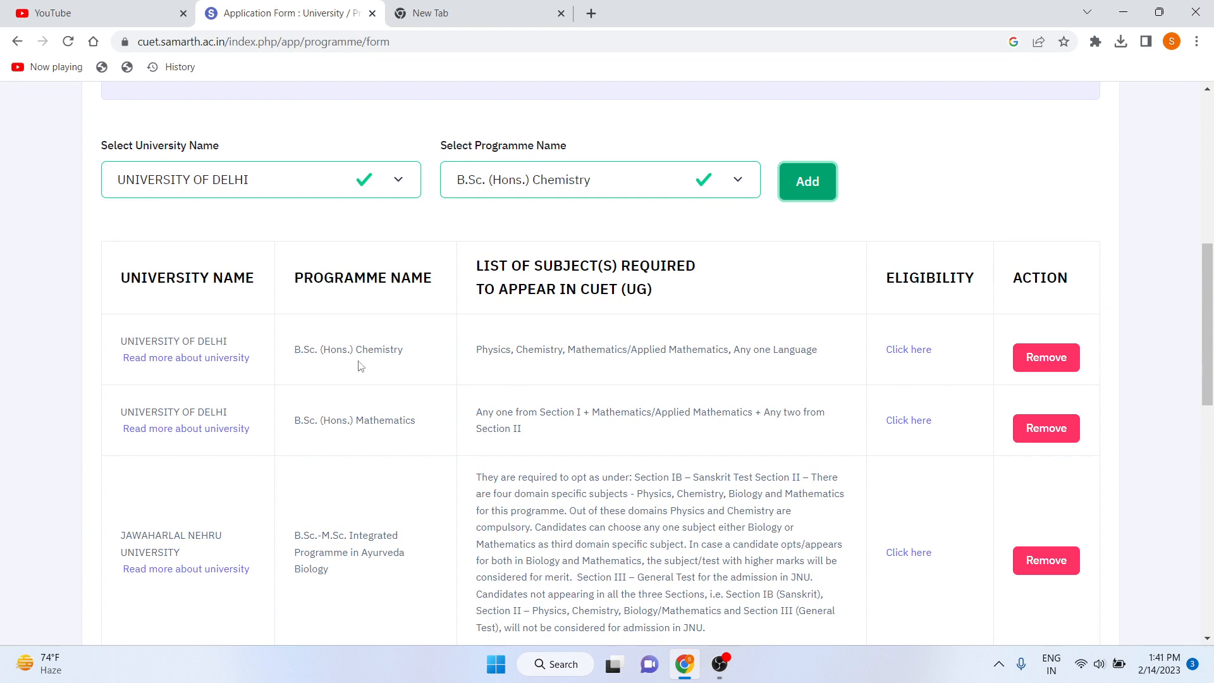
- Open and read the University of Delhi eligibility rules for B.Sc. (Hons.) Chemistry
left_click(901, 354)
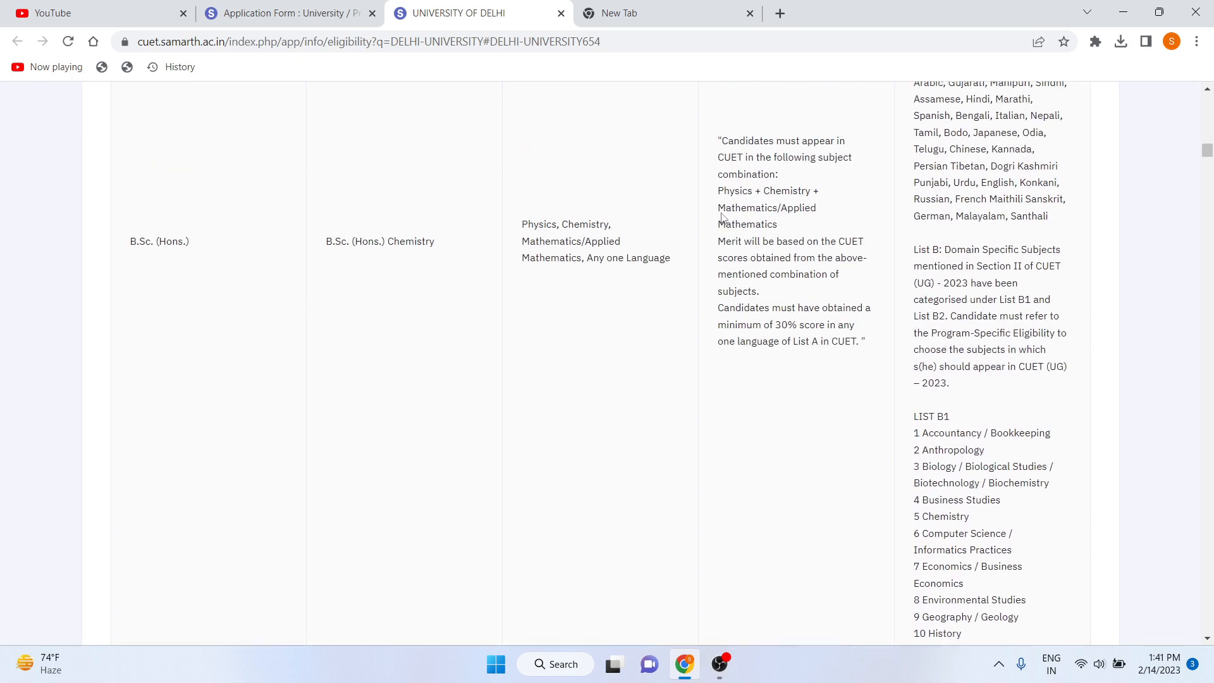
scroll(737, 329, "down", 2)
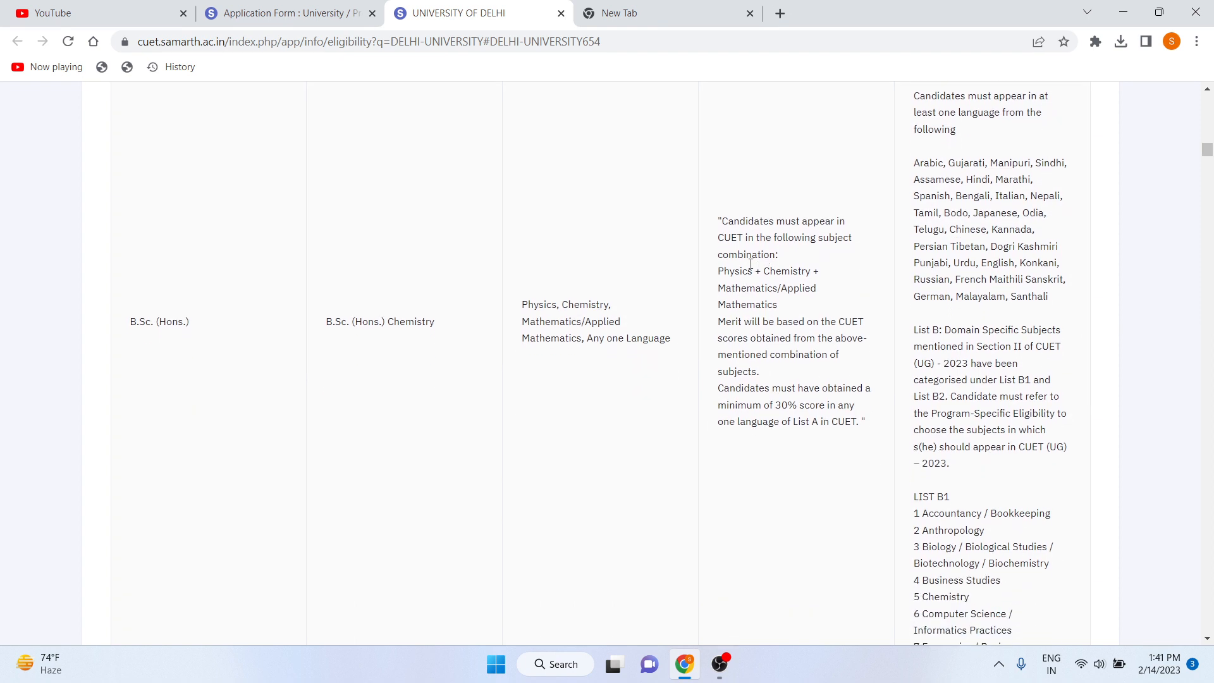
scroll(750, 264, "down", 1)
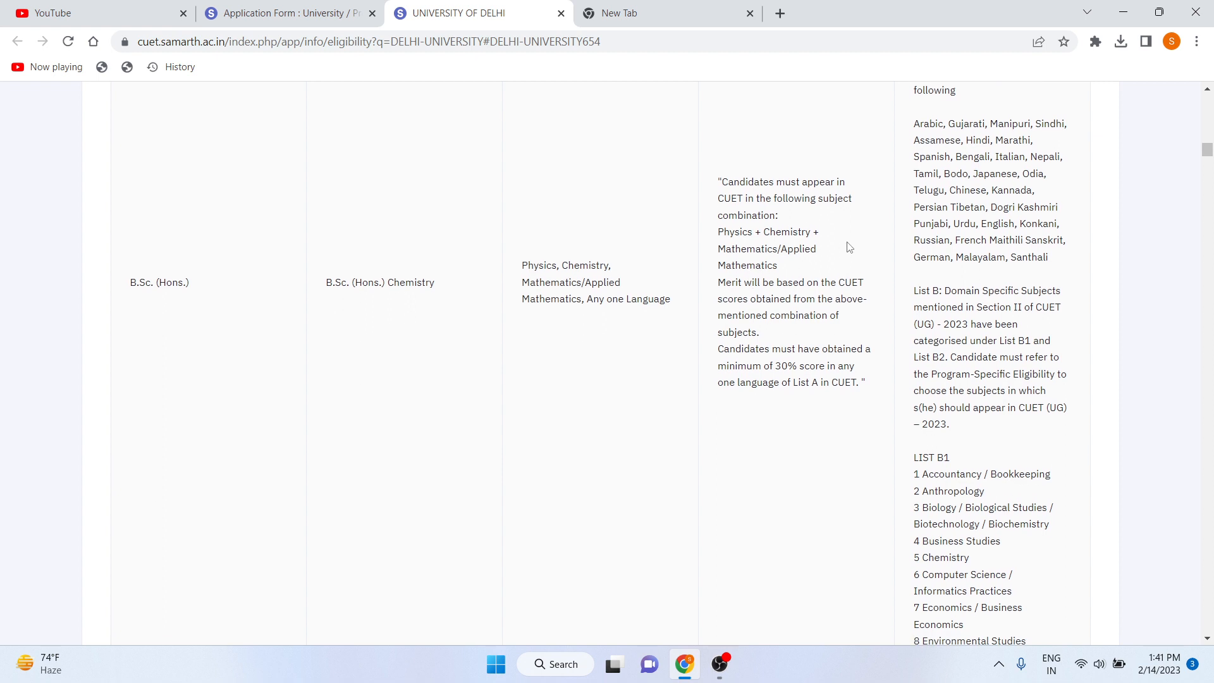
scroll(797, 314, "down", 1)
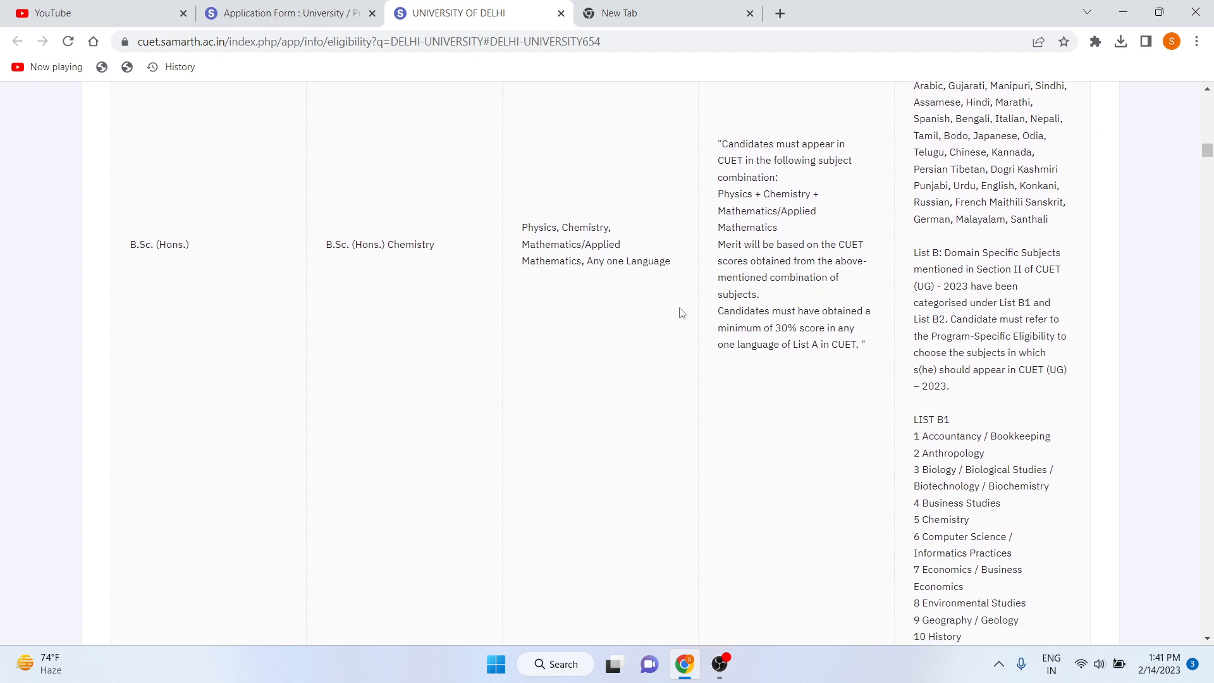
scroll(824, 330, "down", 1)
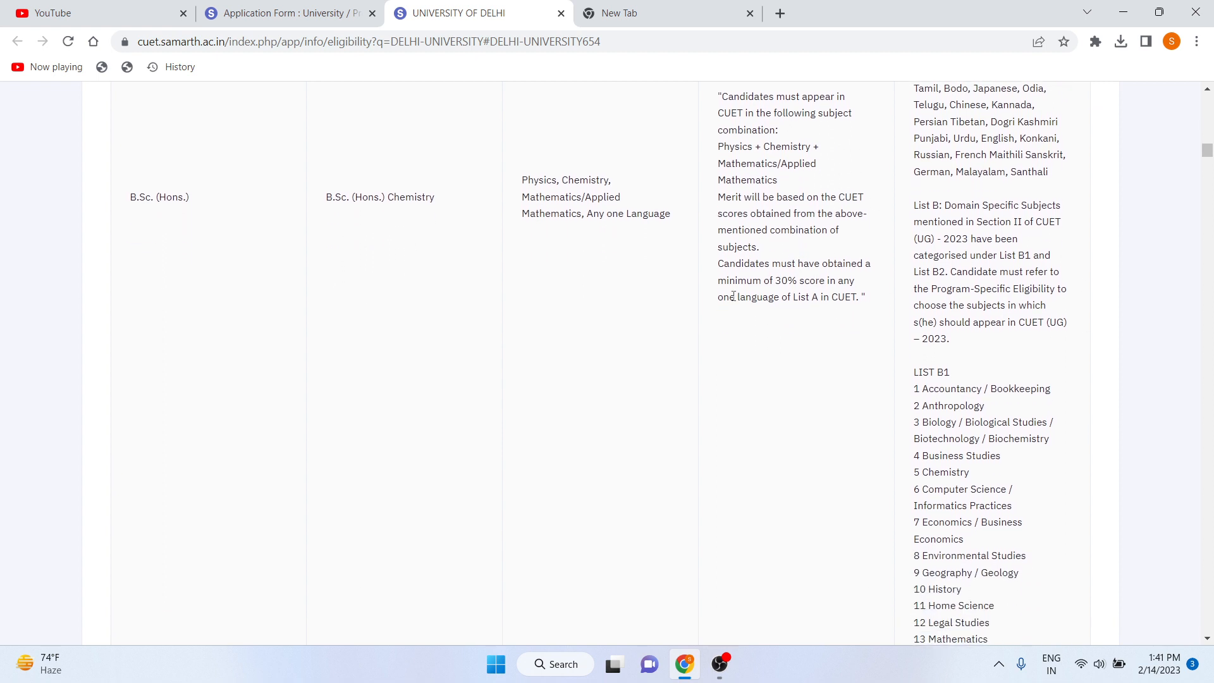
scroll(771, 258, "up", 1)
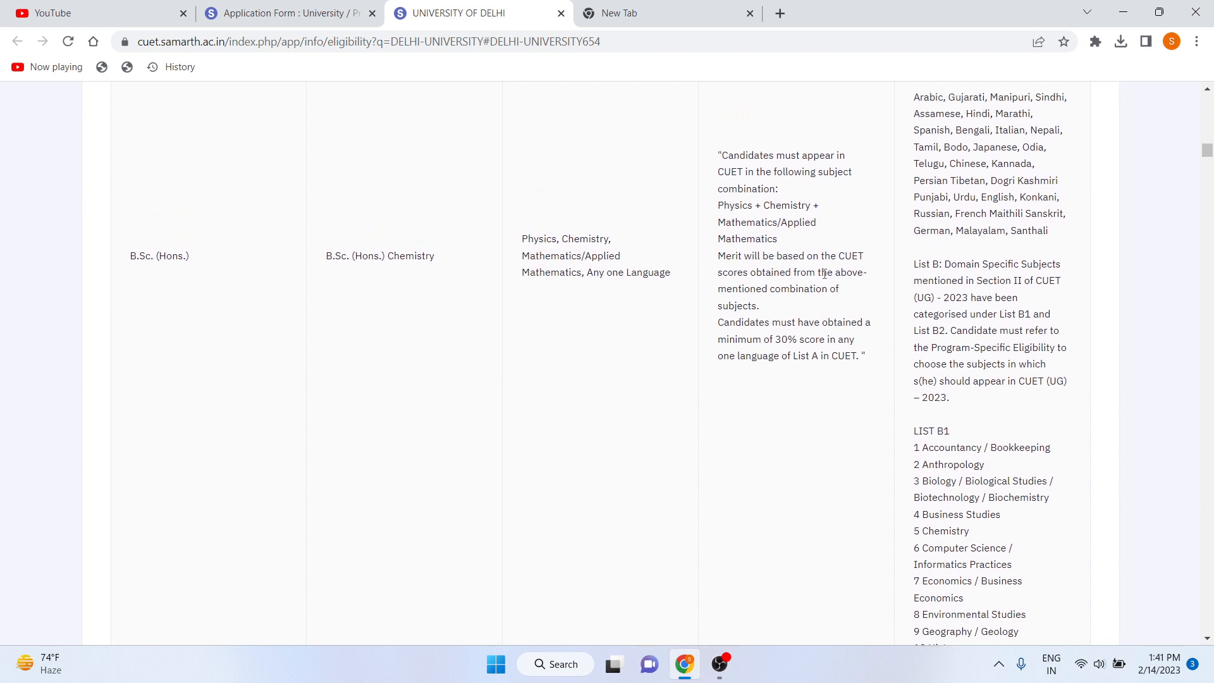
scroll(903, 294, "down", 1)
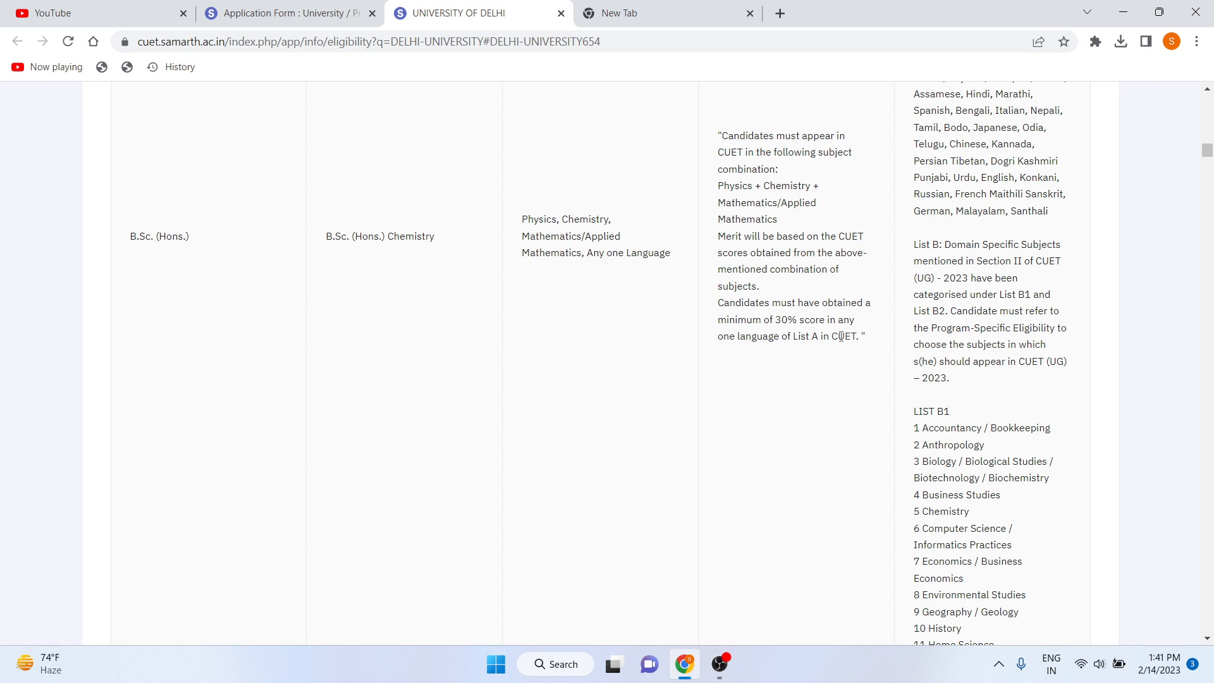
scroll(763, 323, "up", 1)
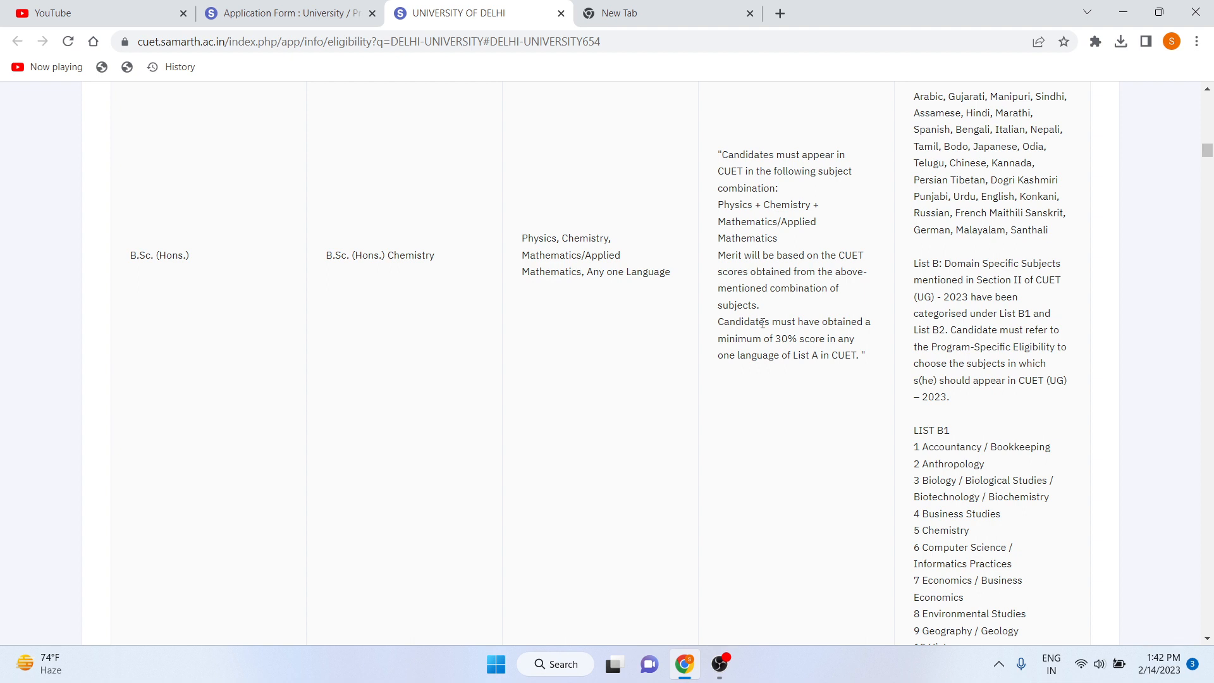
scroll(809, 288, "up", 1)
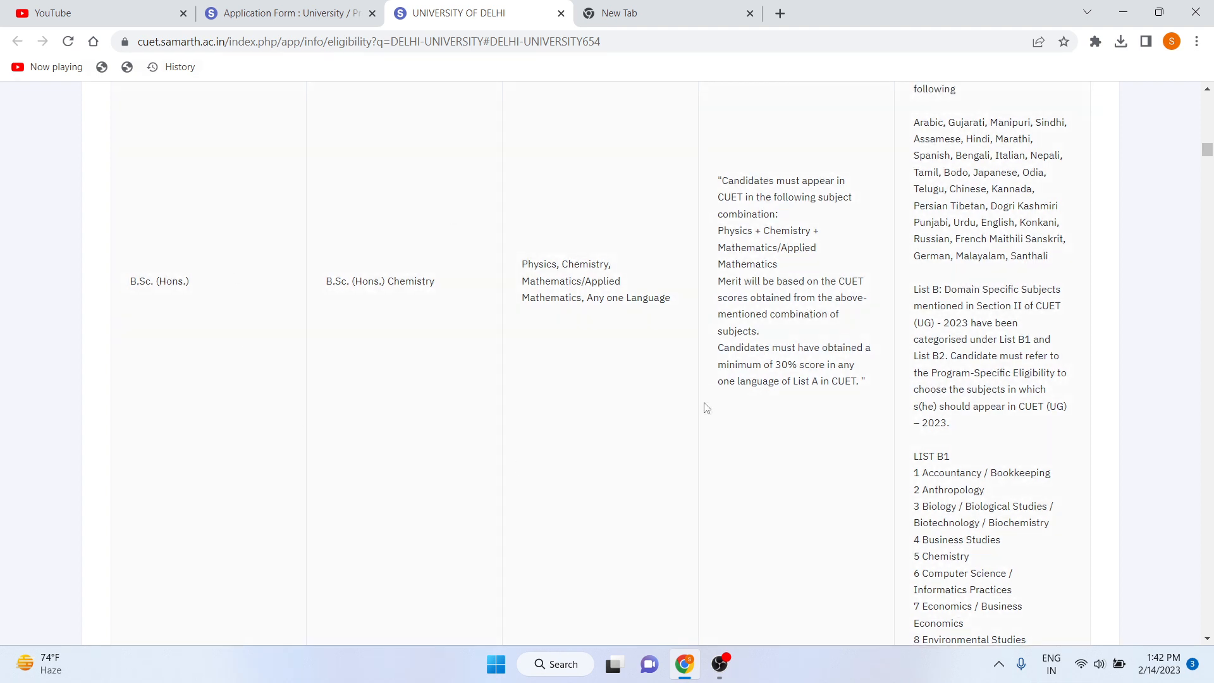
scroll(758, 297, "up", 2)
scroll(774, 340, "up", 1)
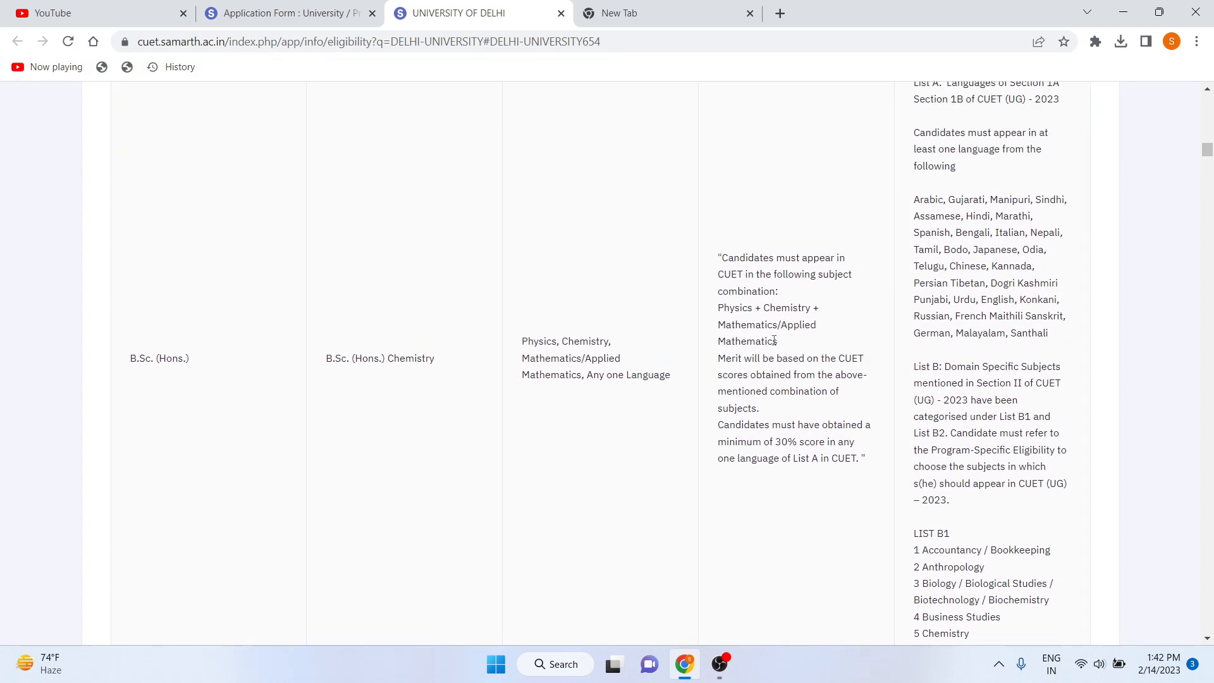
scroll(971, 389, "down", 3)
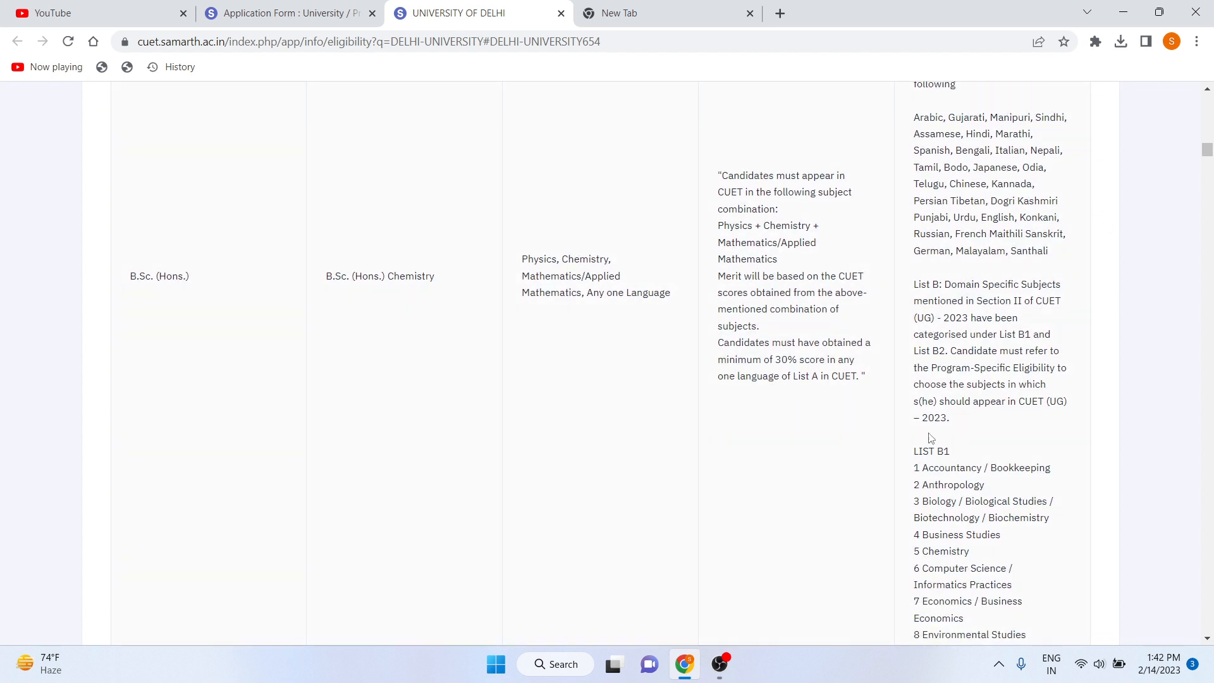
scroll(847, 310, "down", 1)
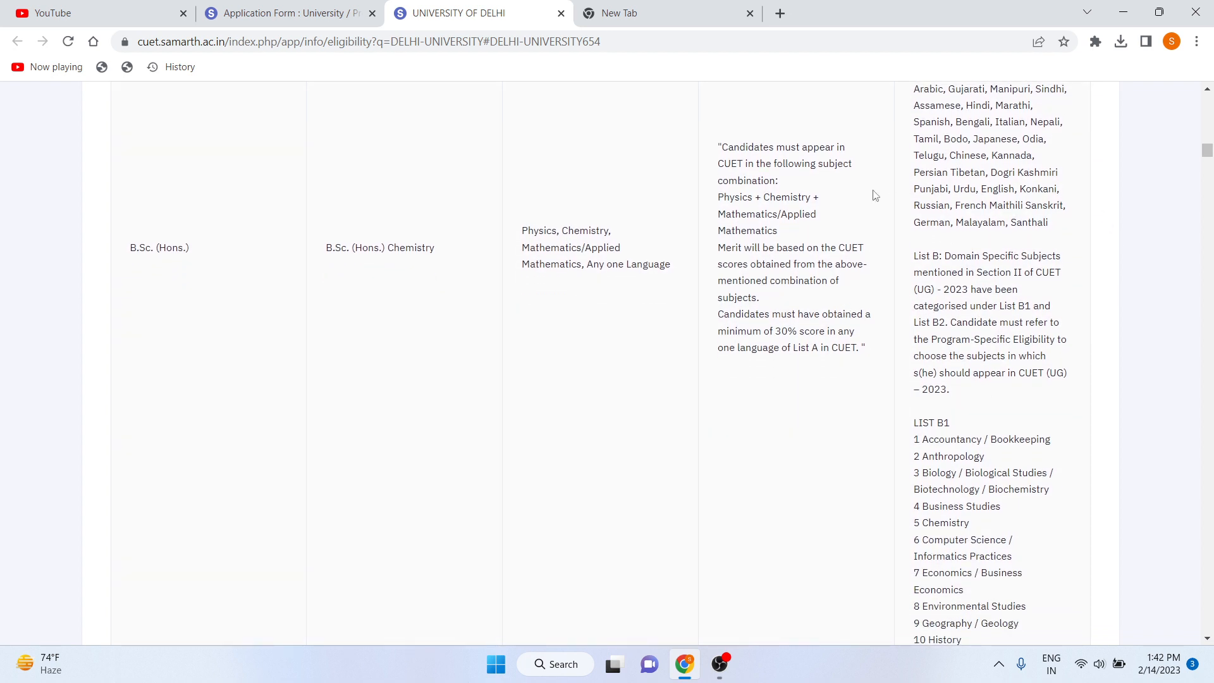
scroll(875, 195, "up", 2)
scroll(874, 196, "up", 1)
scroll(939, 231, "up", 10)
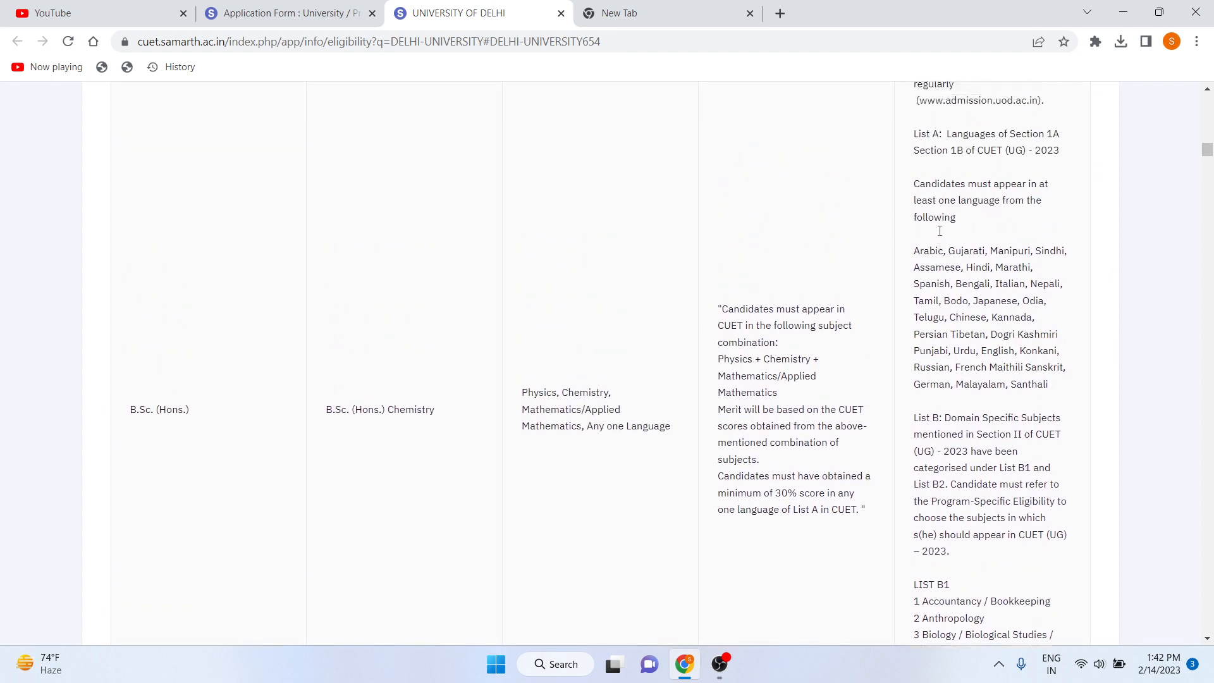
scroll(939, 231, "up", 1)
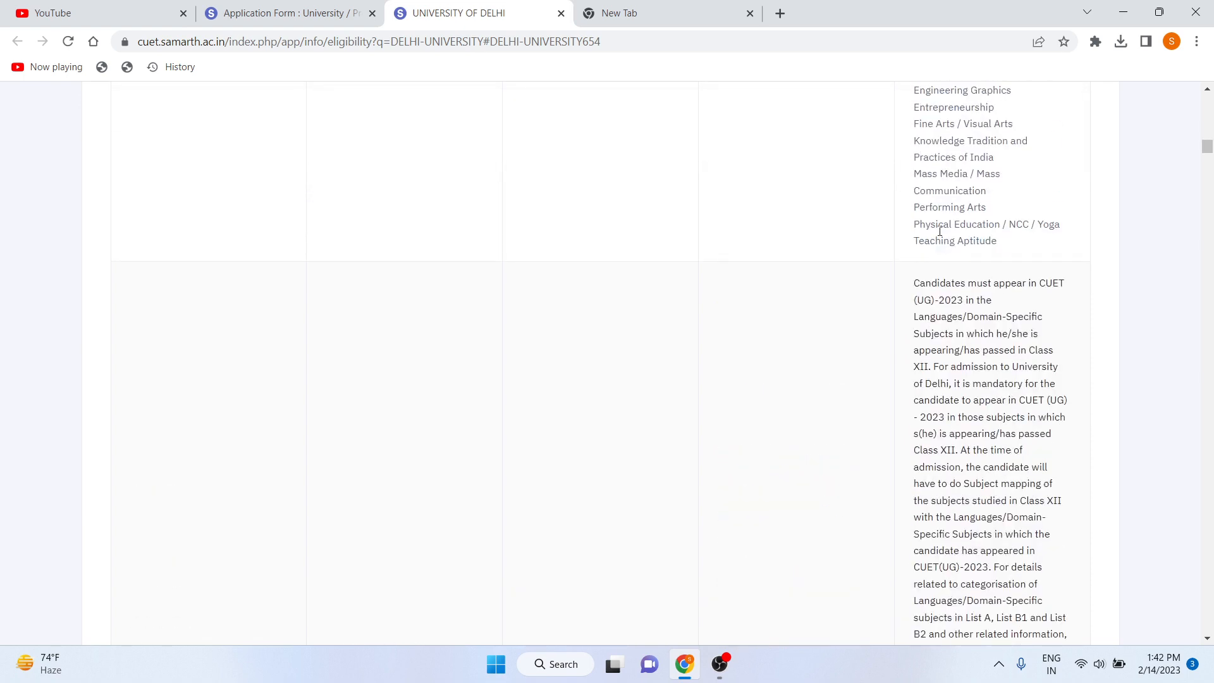
scroll(950, 230, "down", 2)
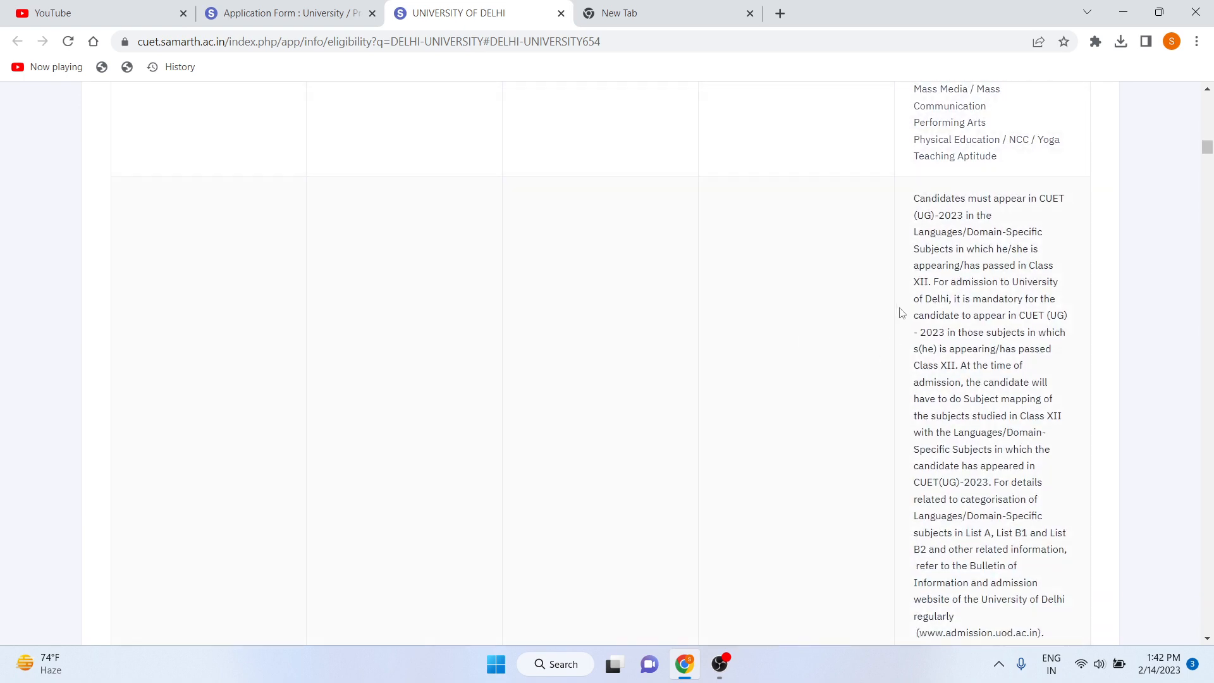
scroll(899, 312, "down", 1)
scroll(943, 361, "down", 3)
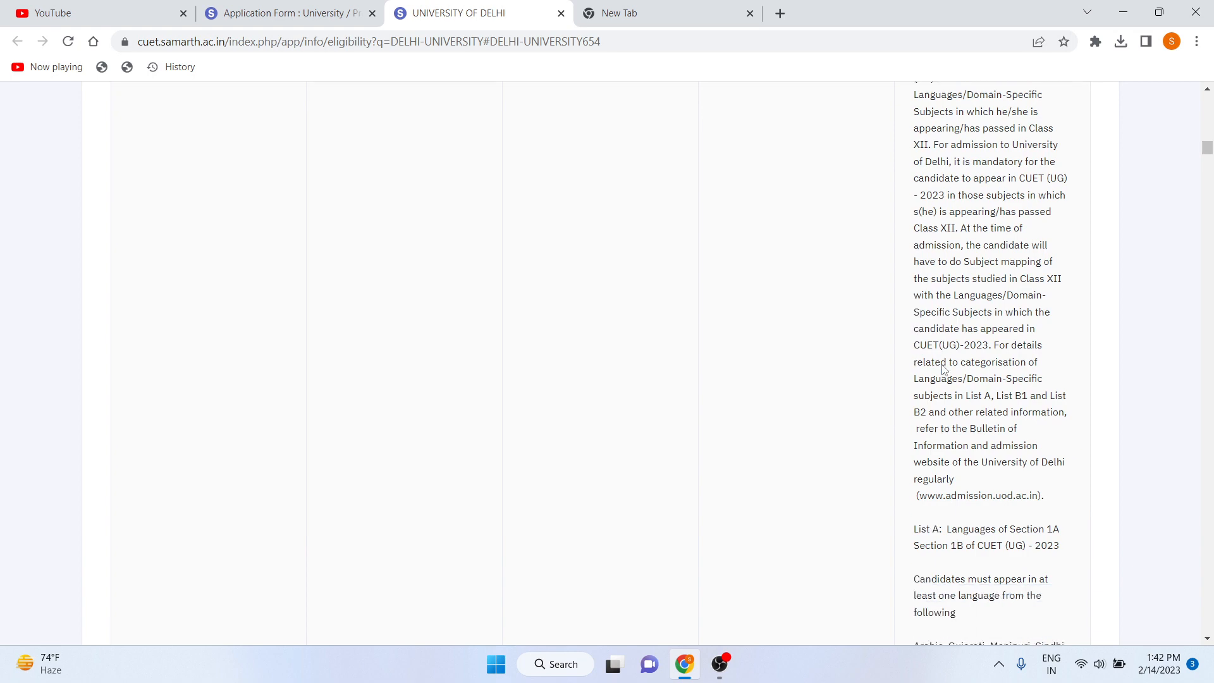
scroll(943, 365, "down", 2)
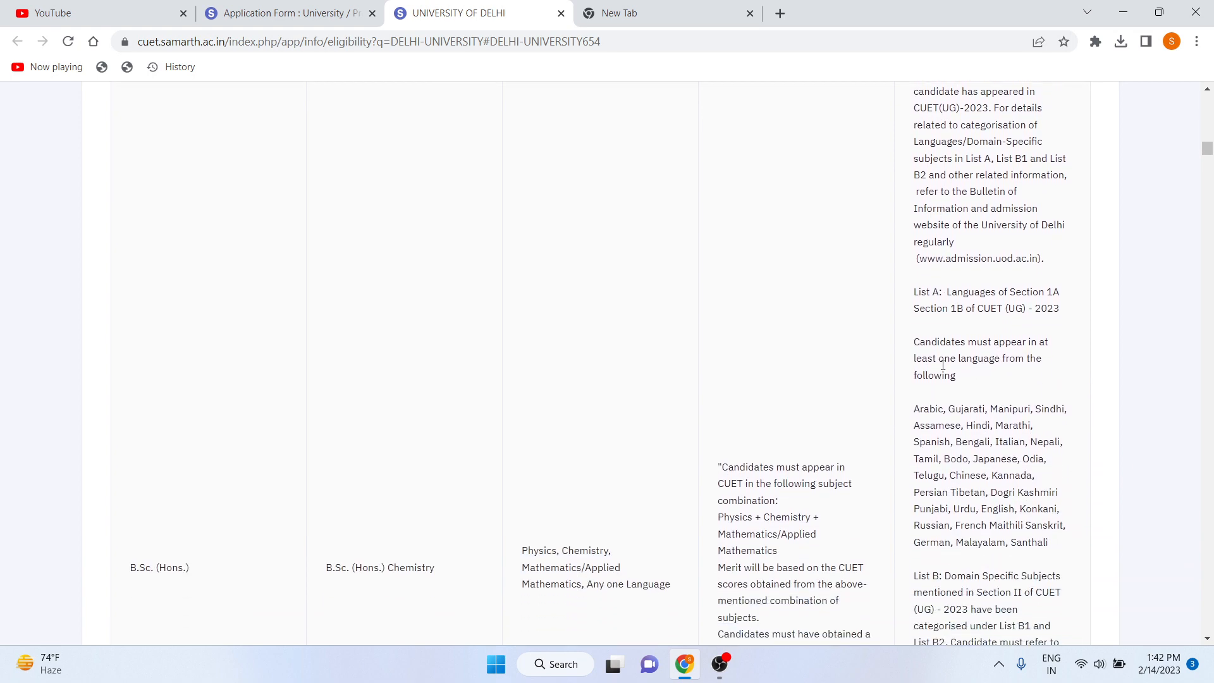
scroll(969, 494, "down", 4)
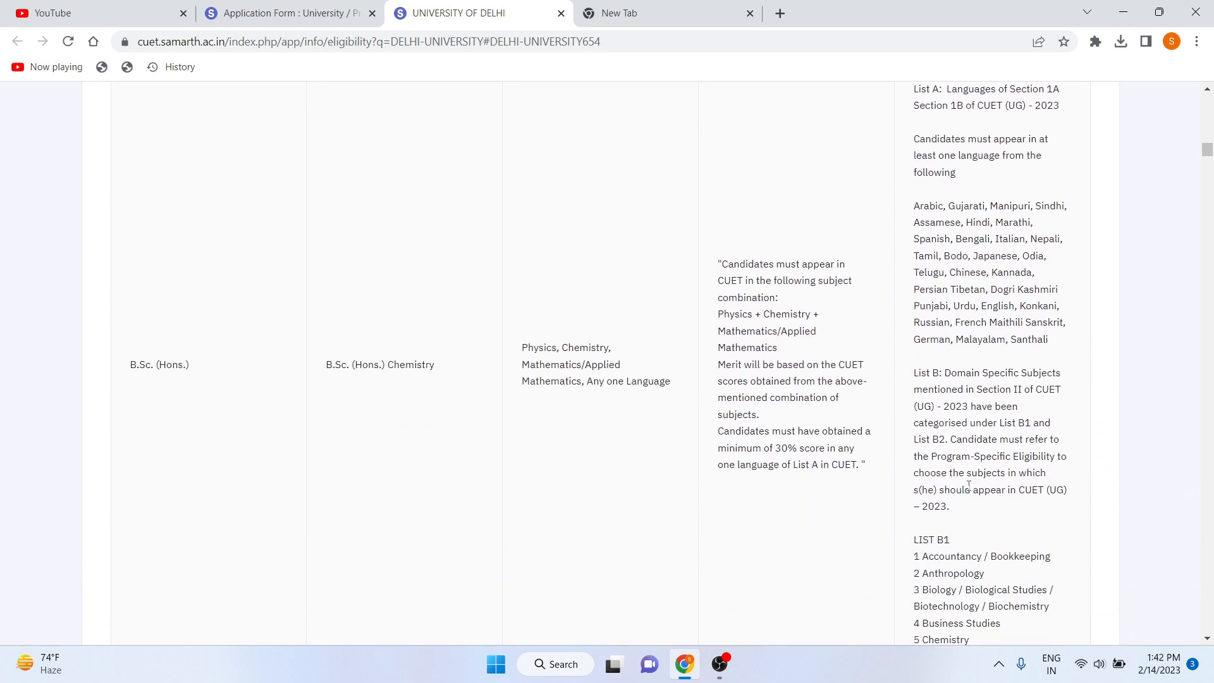
scroll(968, 485, "down", 3)
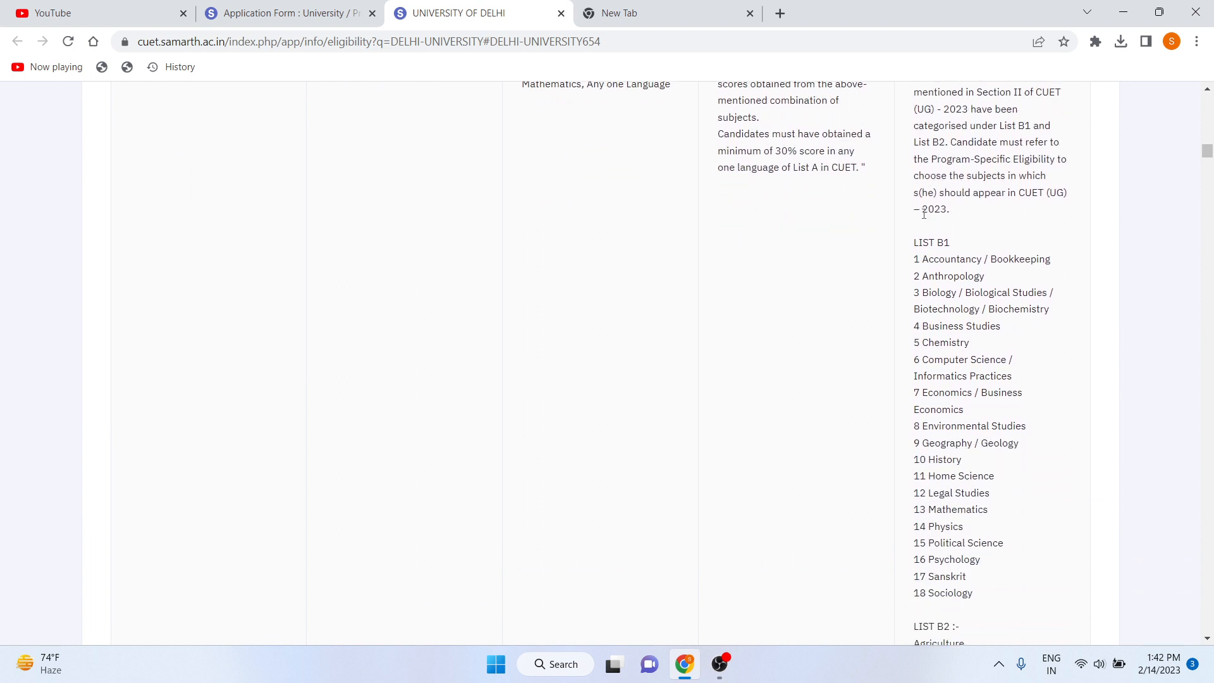
scroll(973, 533, "down", 2)
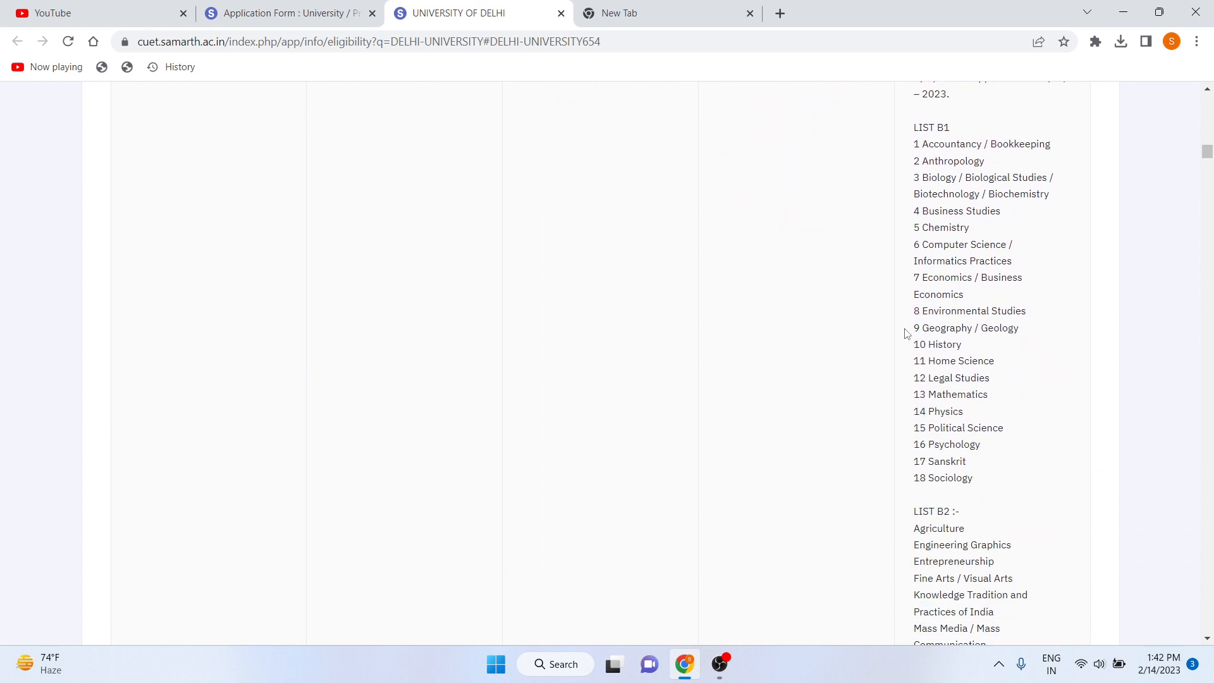
scroll(907, 333, "down", 2)
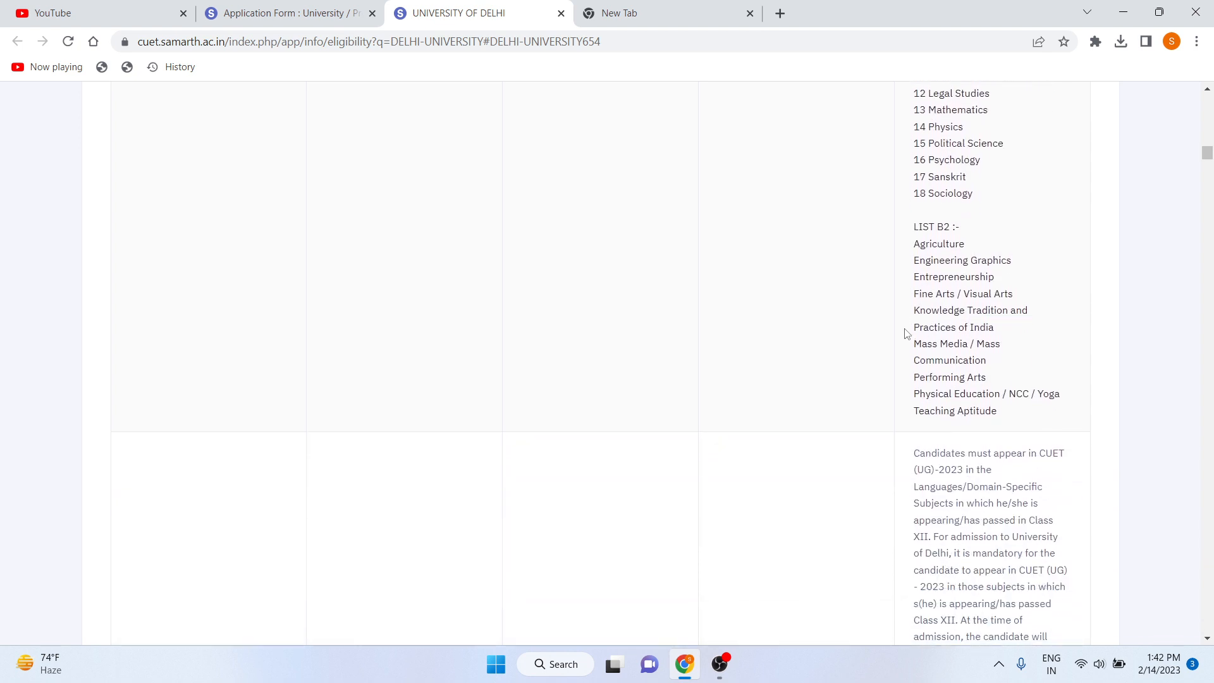
scroll(908, 297, "down", 4)
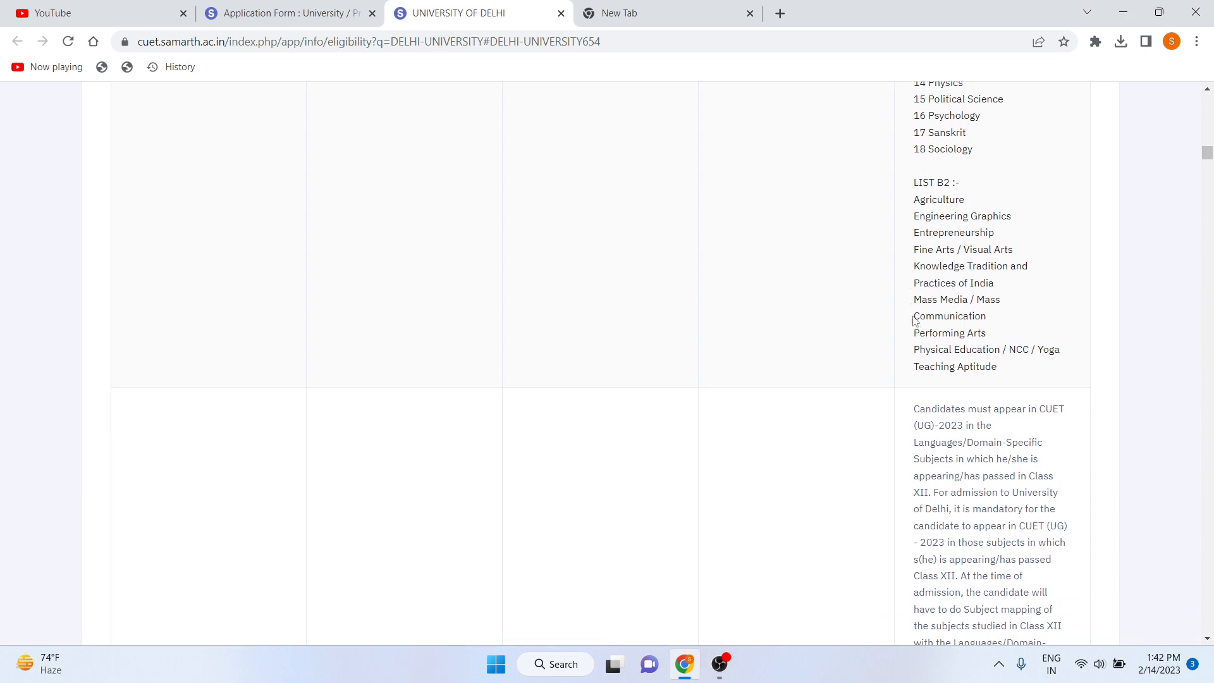
scroll(922, 316, "down", 12)
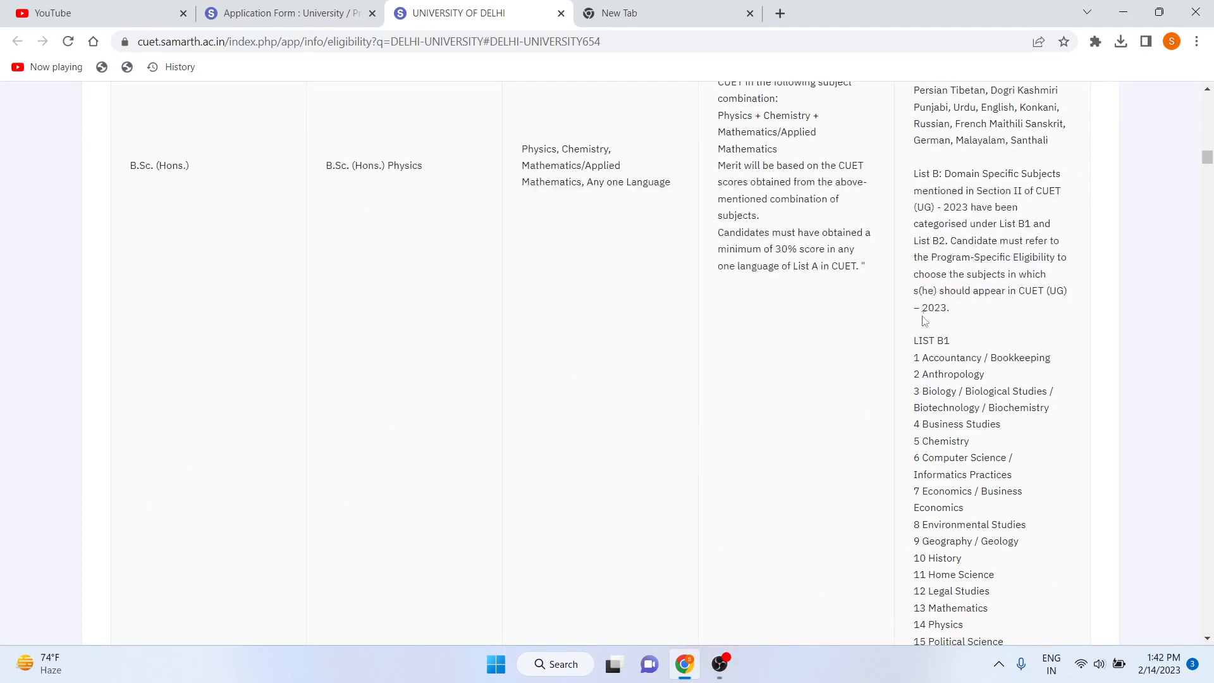
scroll(923, 316, "up", 15)
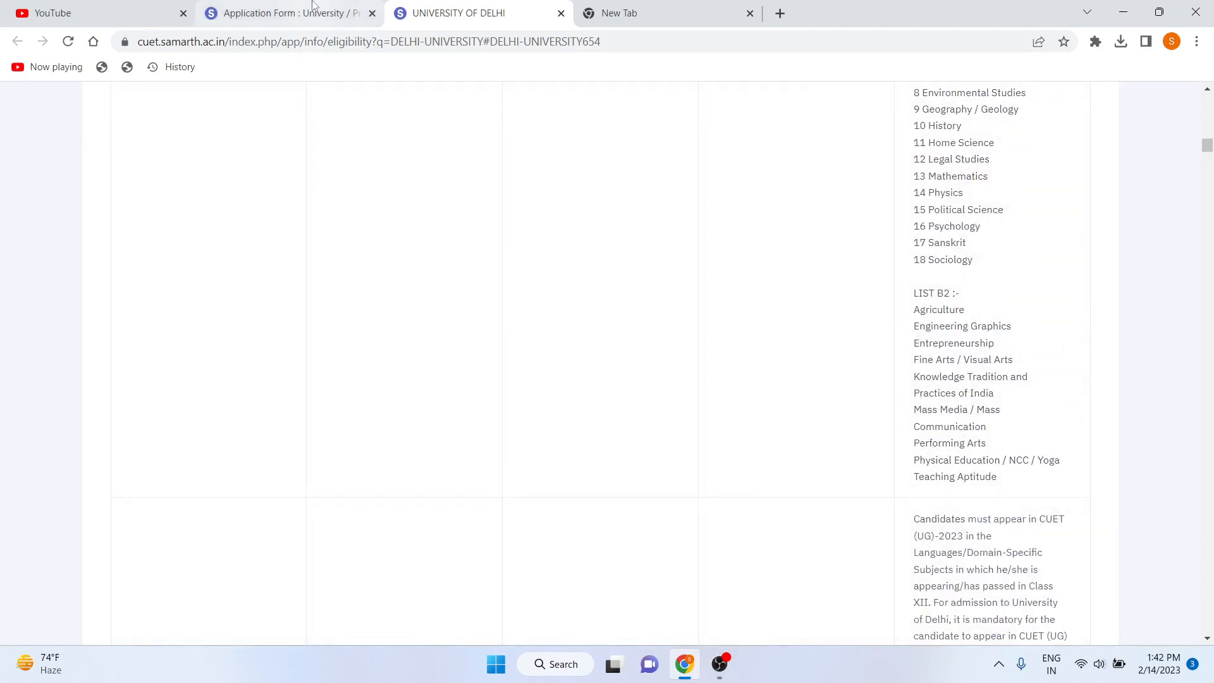
- Return to the Application Form tab and look over the programme selections
left_click(311, 9)
scroll(651, 408, "down", 8)
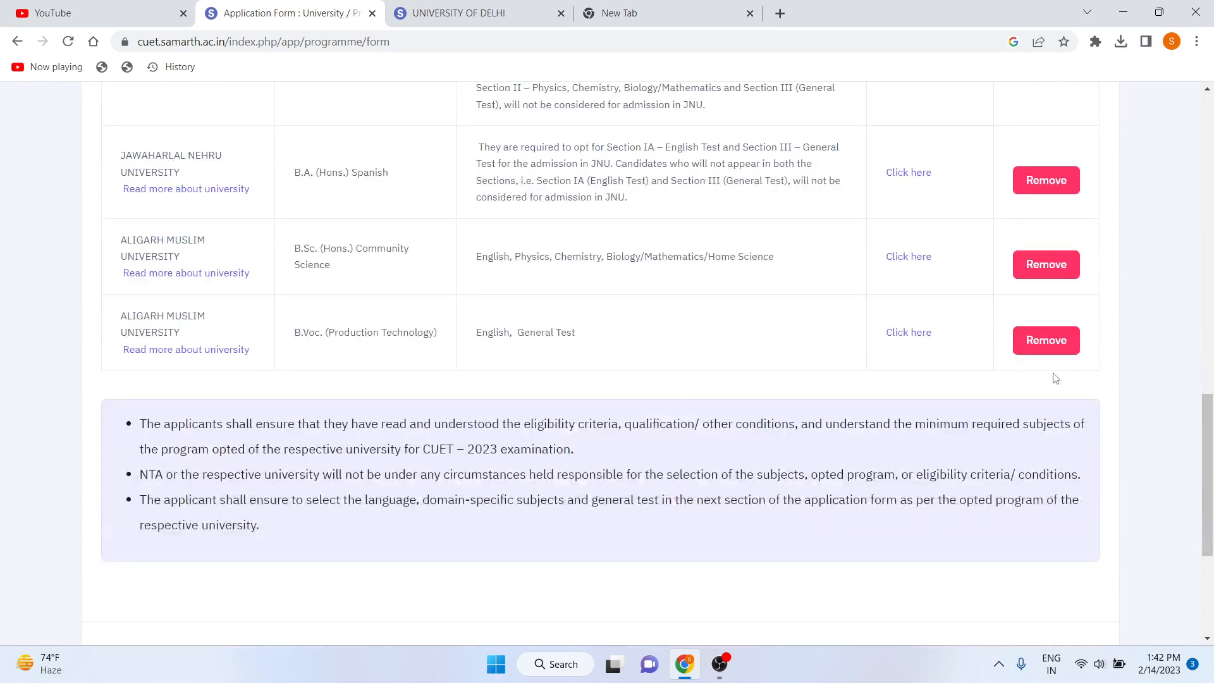
scroll(670, 397, "up", 5)
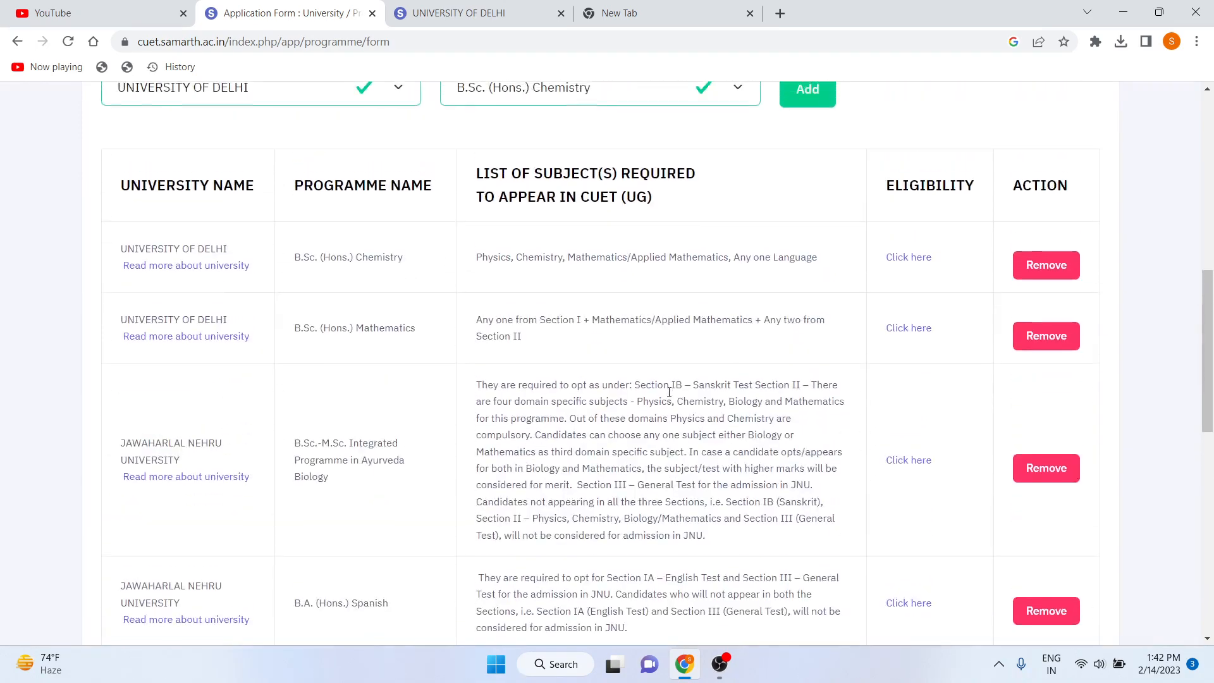
scroll(669, 393, "up", 2)
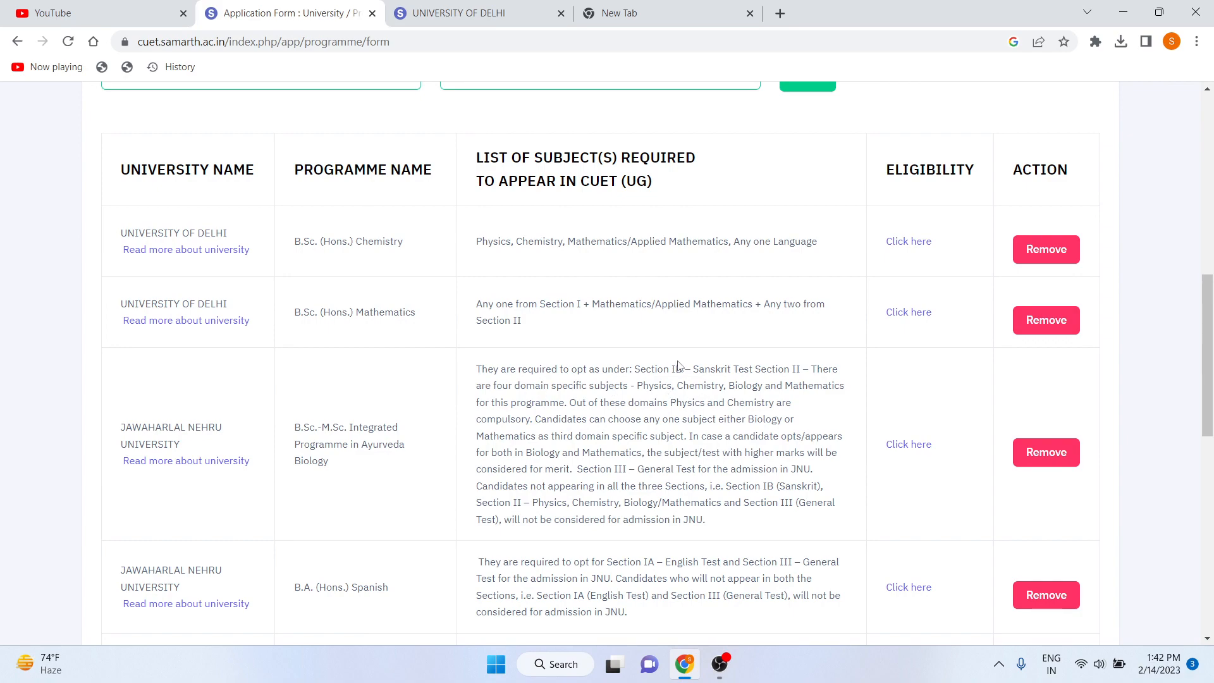
scroll(677, 365, "down", 8)
scroll(678, 365, "up", 7)
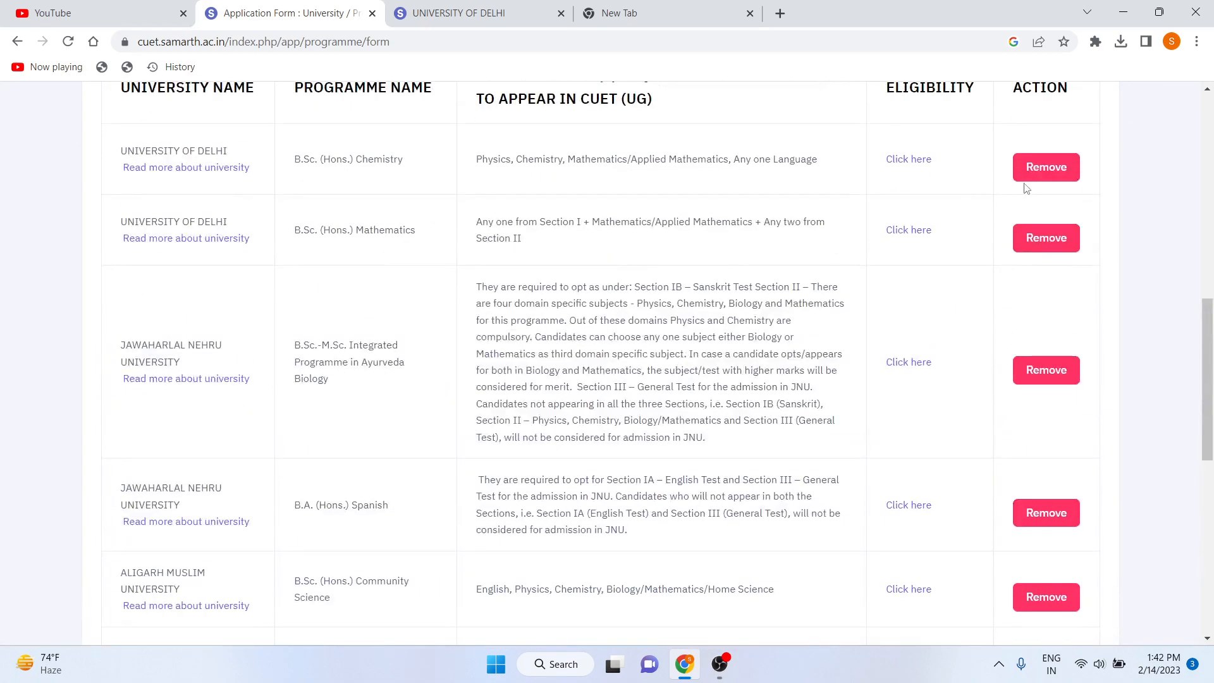
scroll(563, 288, "down", 6)
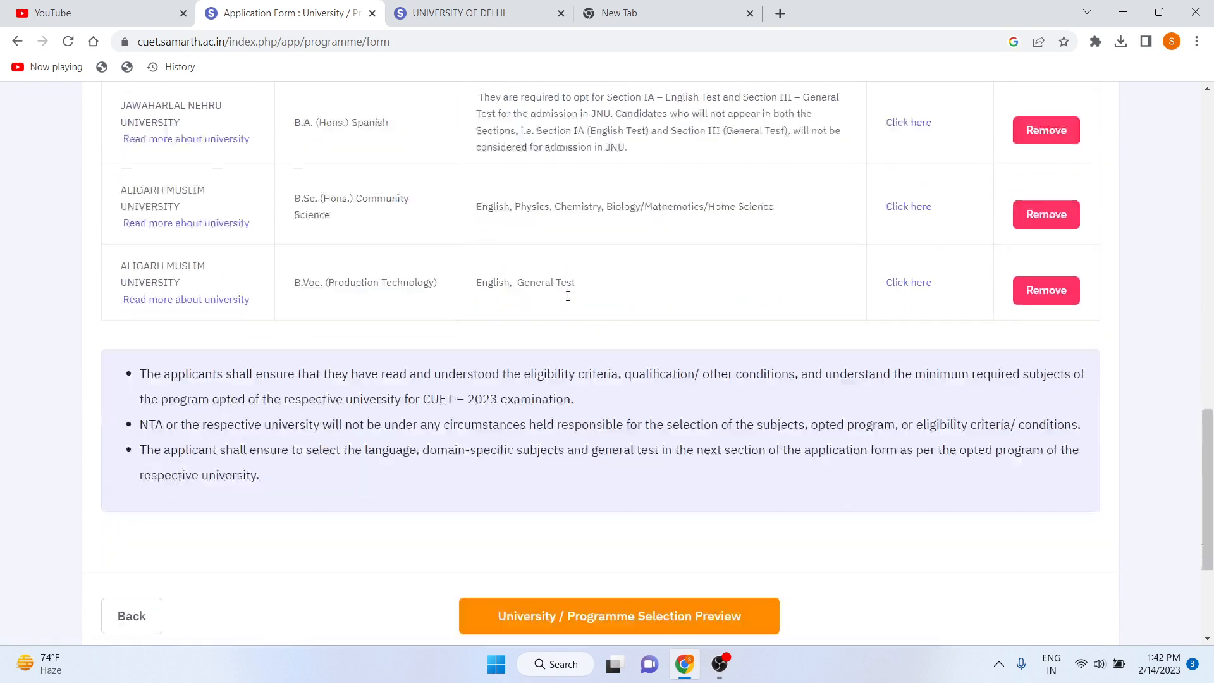
scroll(568, 295, "down", 3)
- Preview the six chosen programmes and proceed to Test Paper / Subject(s) Selection
left_click(579, 409)
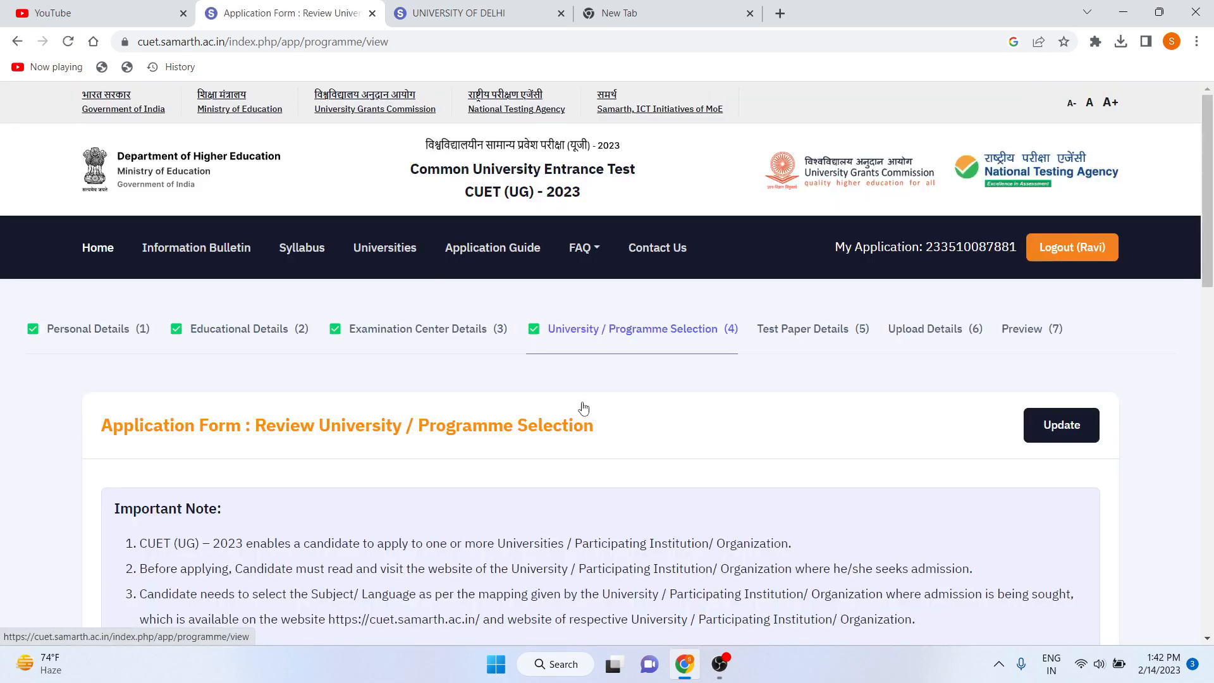
scroll(583, 408, "down", 10)
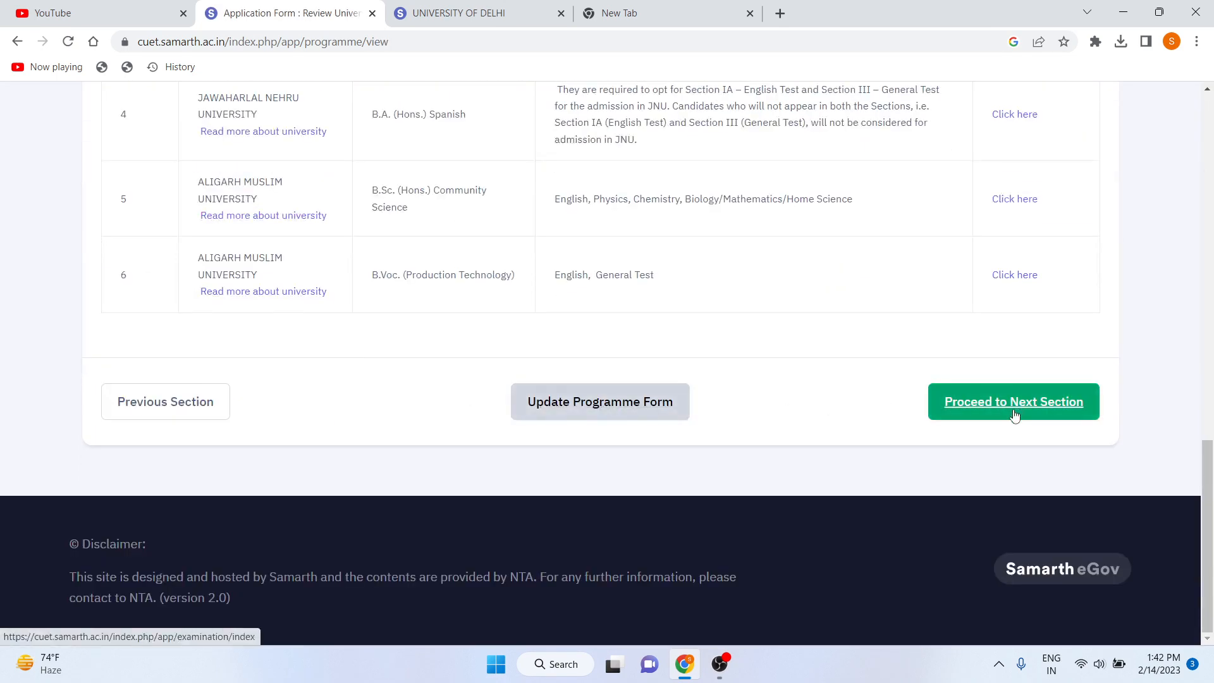
left_click(1014, 414)
- Choose English as Test Paper 1 and Physics as Test Paper 2
scroll(772, 487, "down", 10)
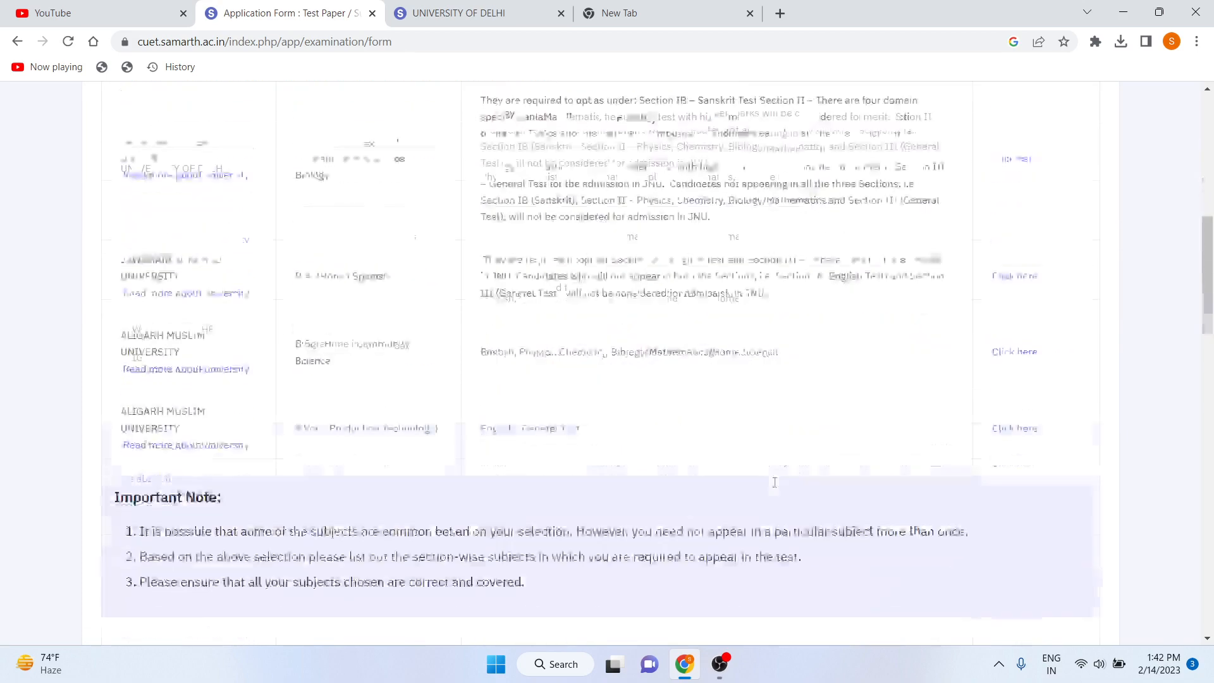
scroll(512, 331, "down", 3)
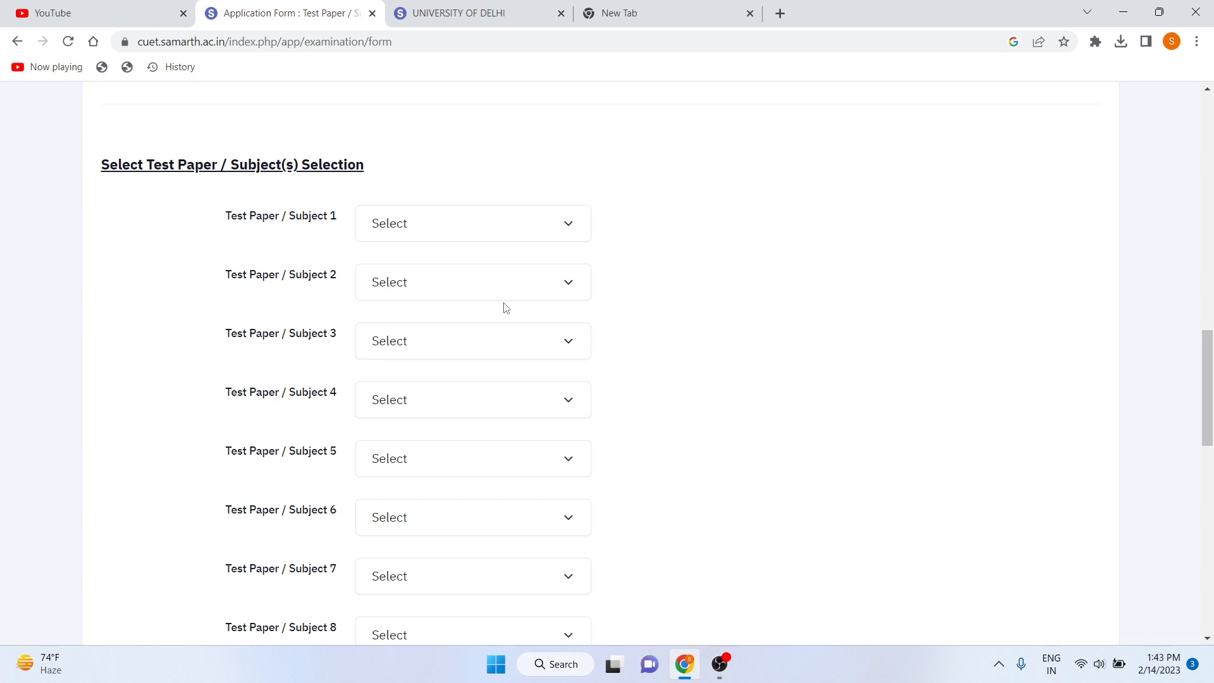
left_click(504, 231)
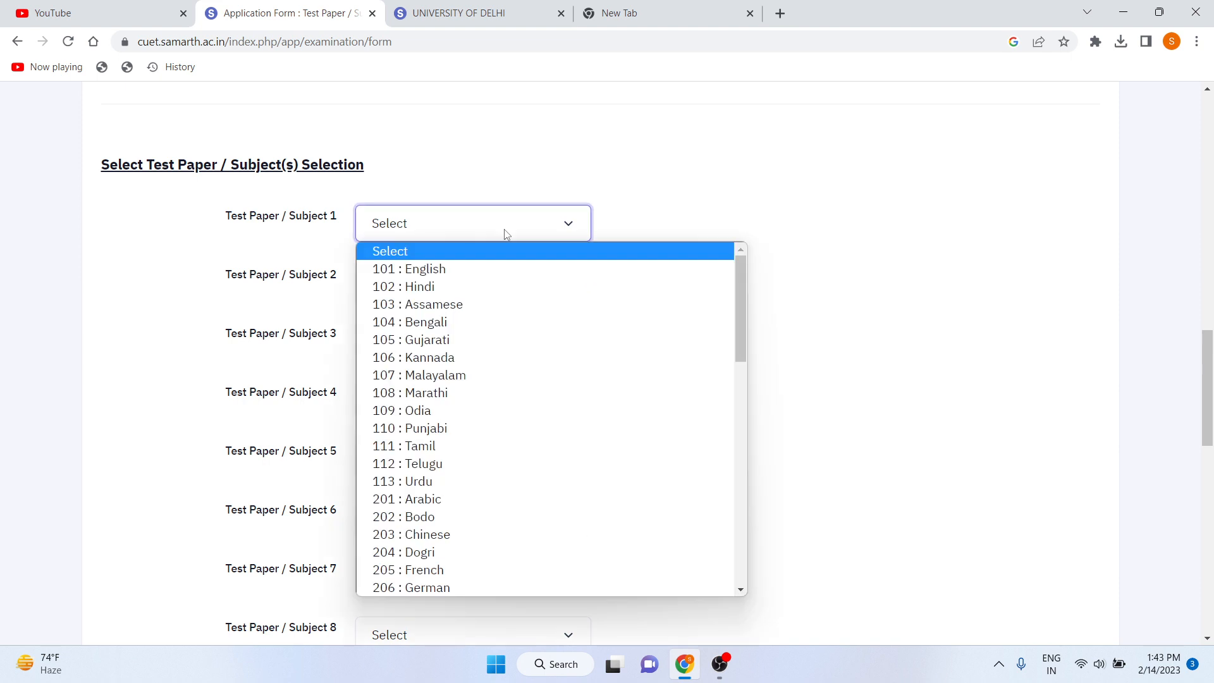
left_click(476, 274)
left_click(474, 286)
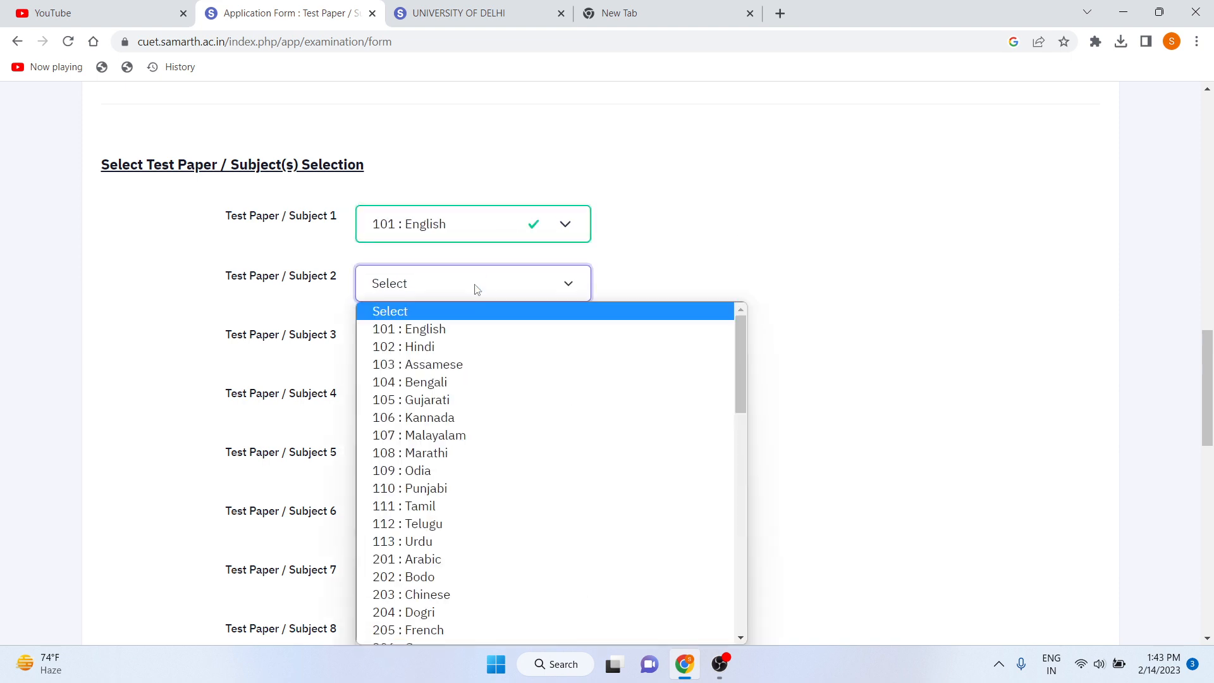
scroll(440, 397, "down", 3)
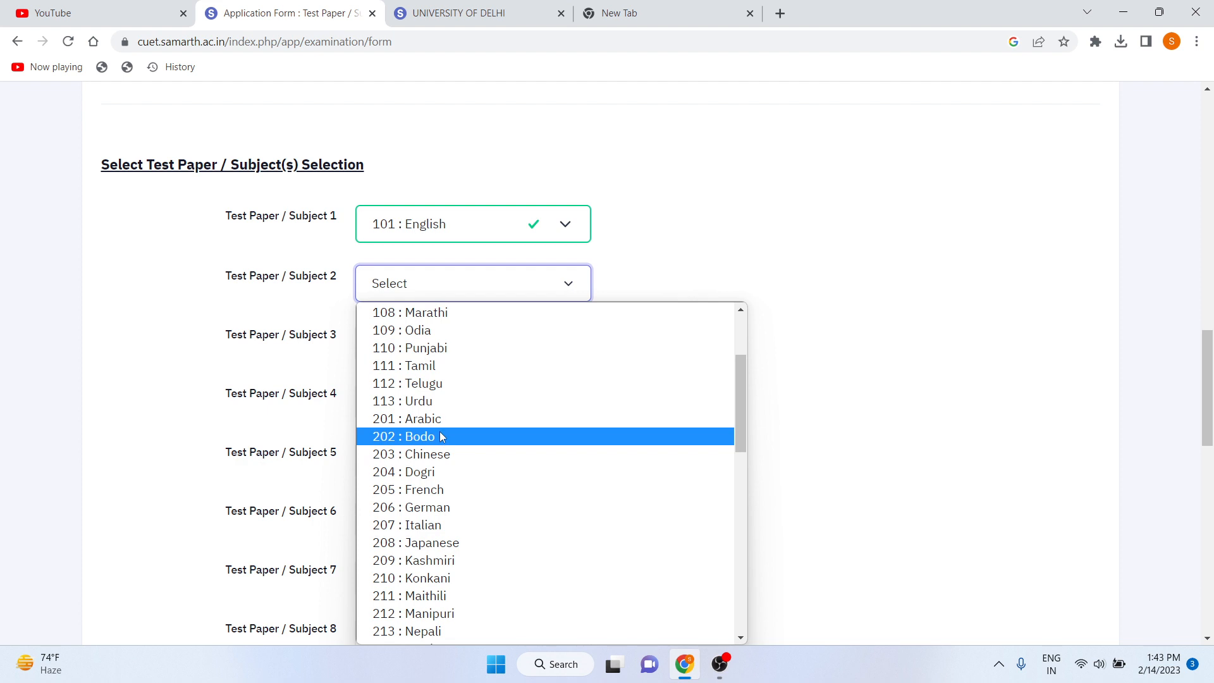
scroll(447, 401, "down", 7)
scroll(449, 402, "down", 5)
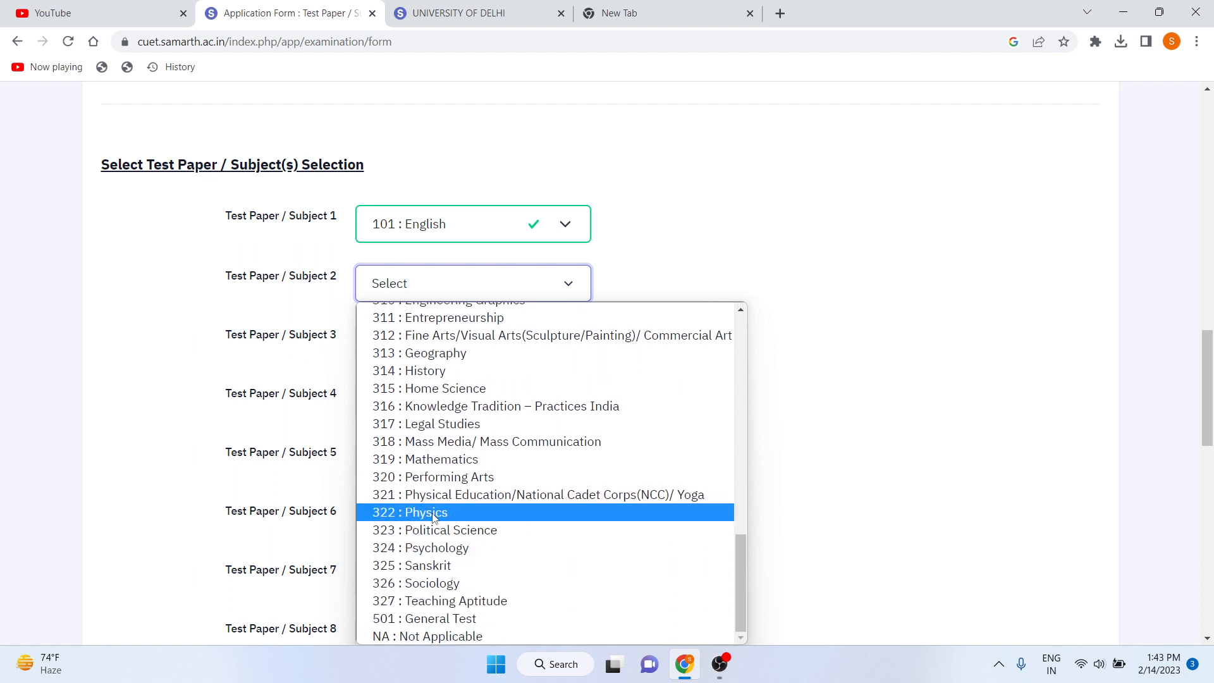
left_click(435, 514)
- Choose Mathematics as Test Paper 3 and 306 : Chemistry as Subject 4
left_click(423, 344)
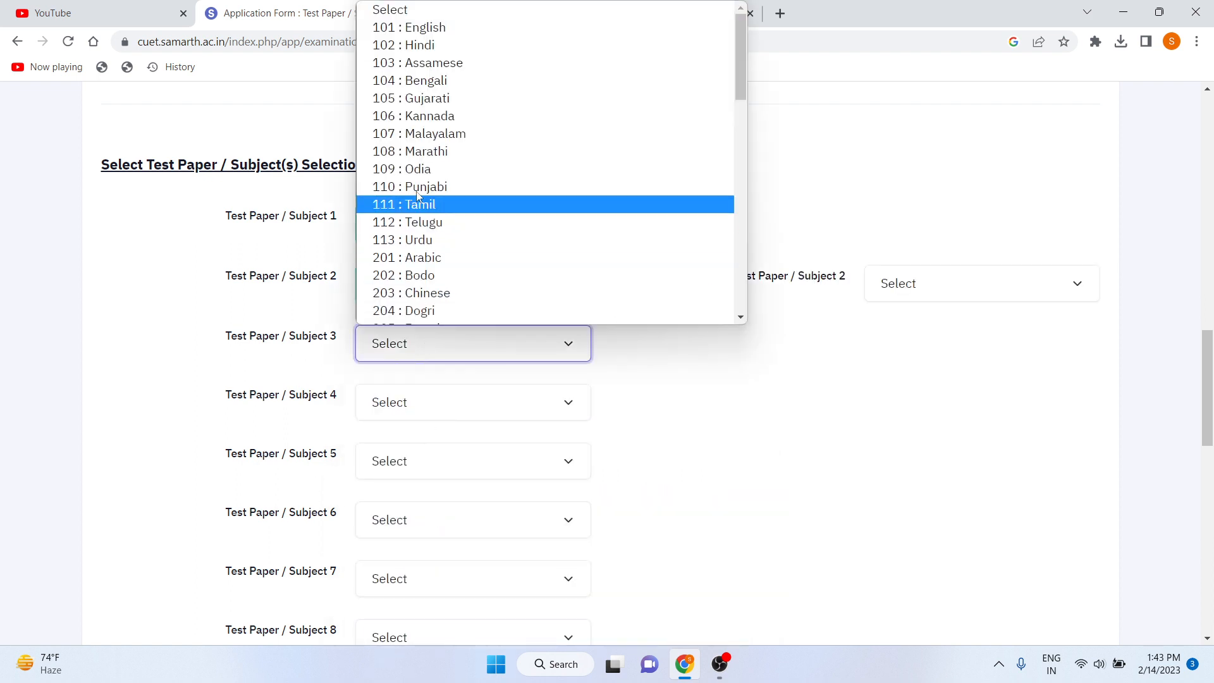
scroll(422, 129, "down", 7)
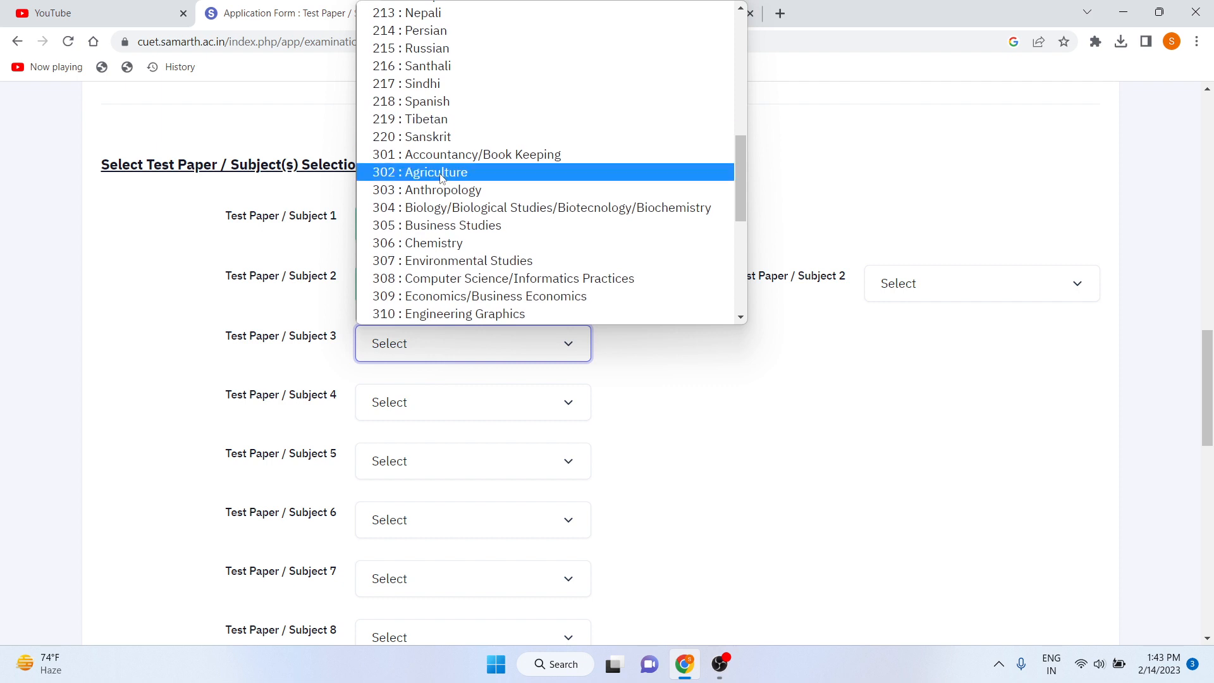
scroll(443, 174, "down", 4)
scroll(440, 183, "down", 1)
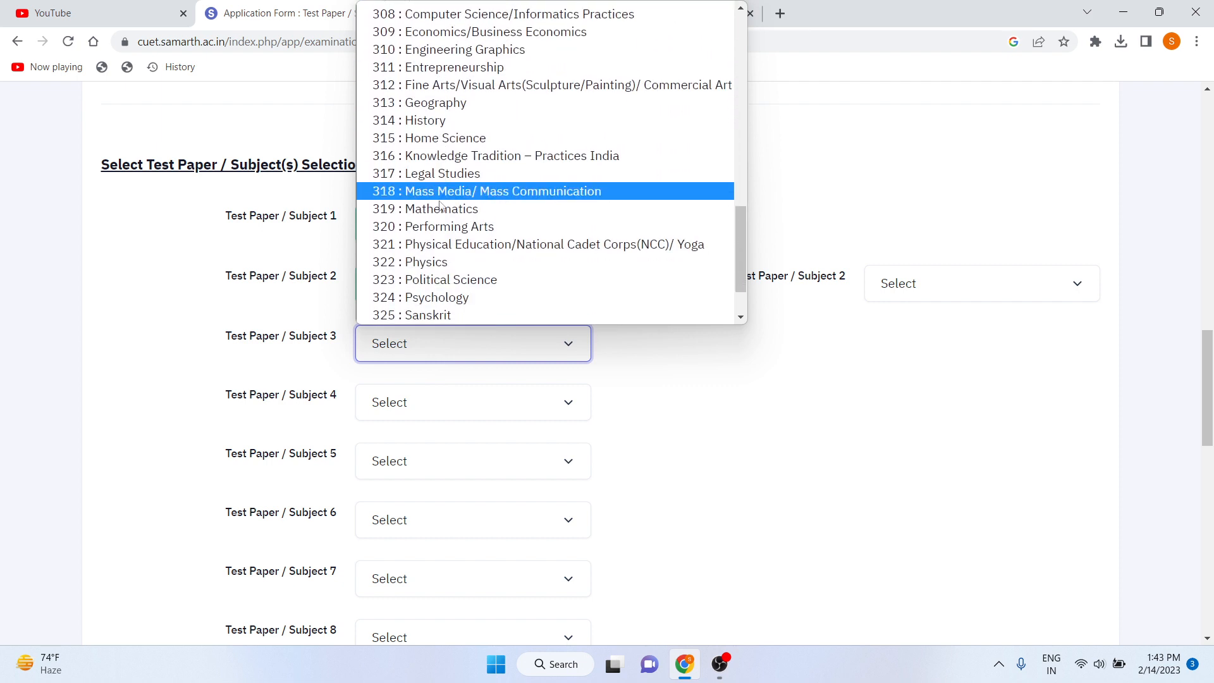
left_click(439, 207)
left_click(422, 412)
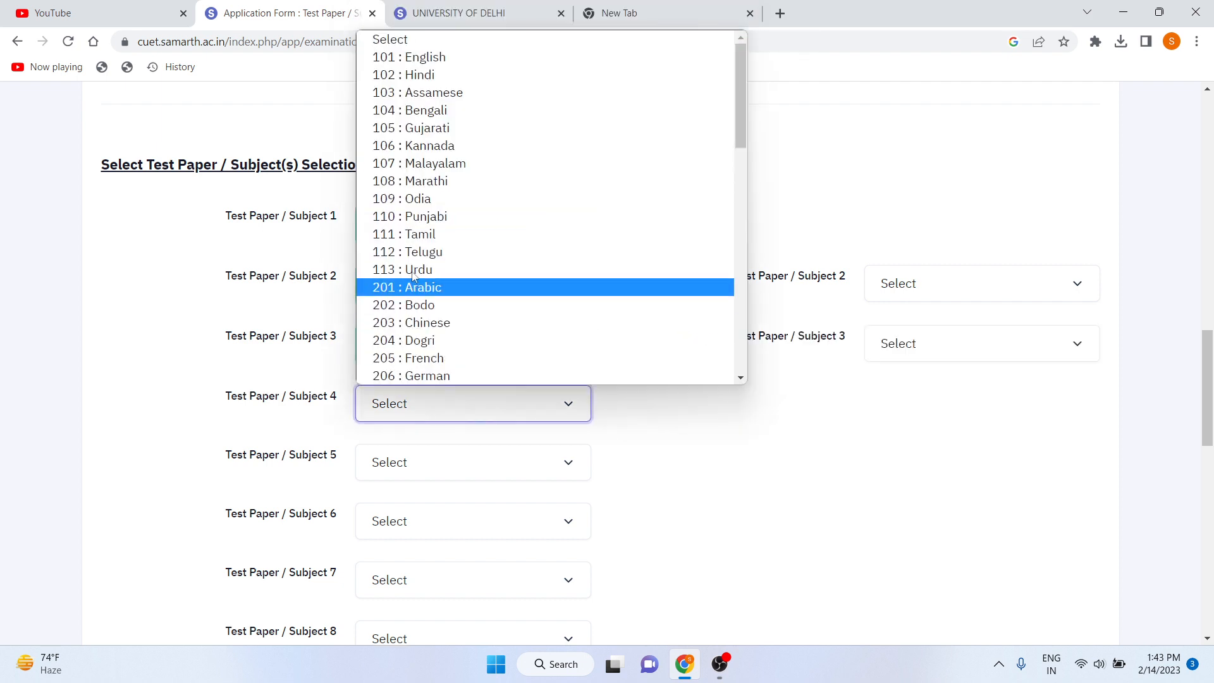
scroll(421, 227, "down", 5)
scroll(420, 226, "down", 5)
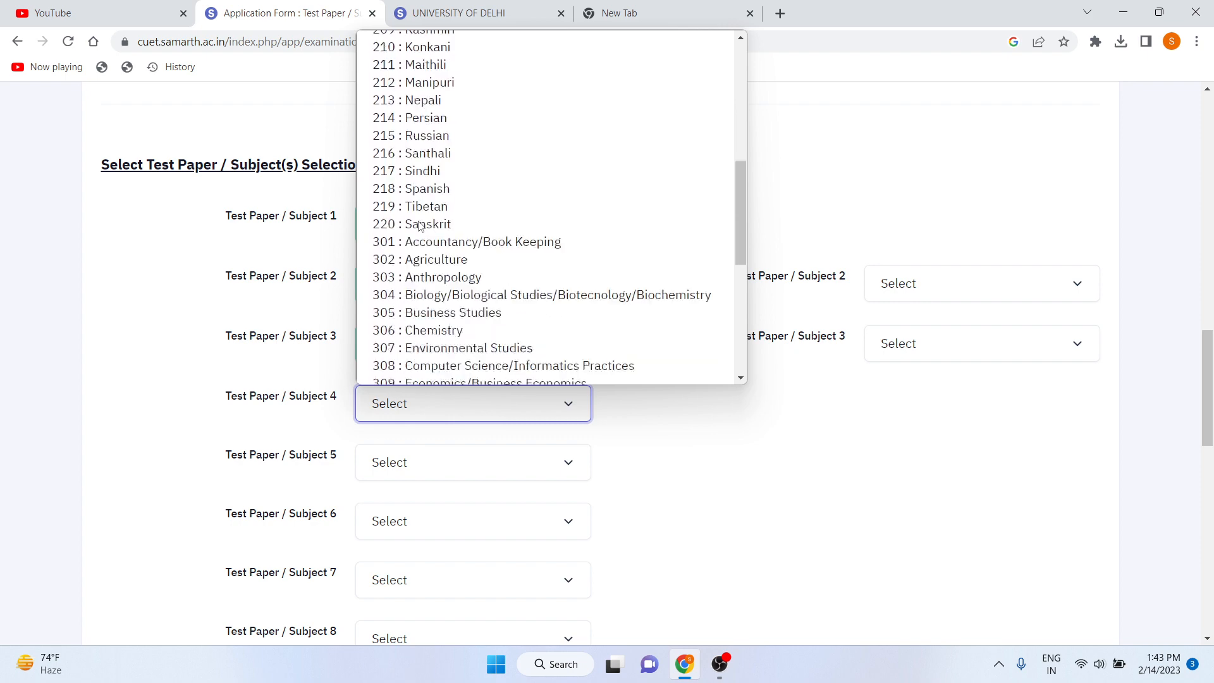
left_click(419, 168)
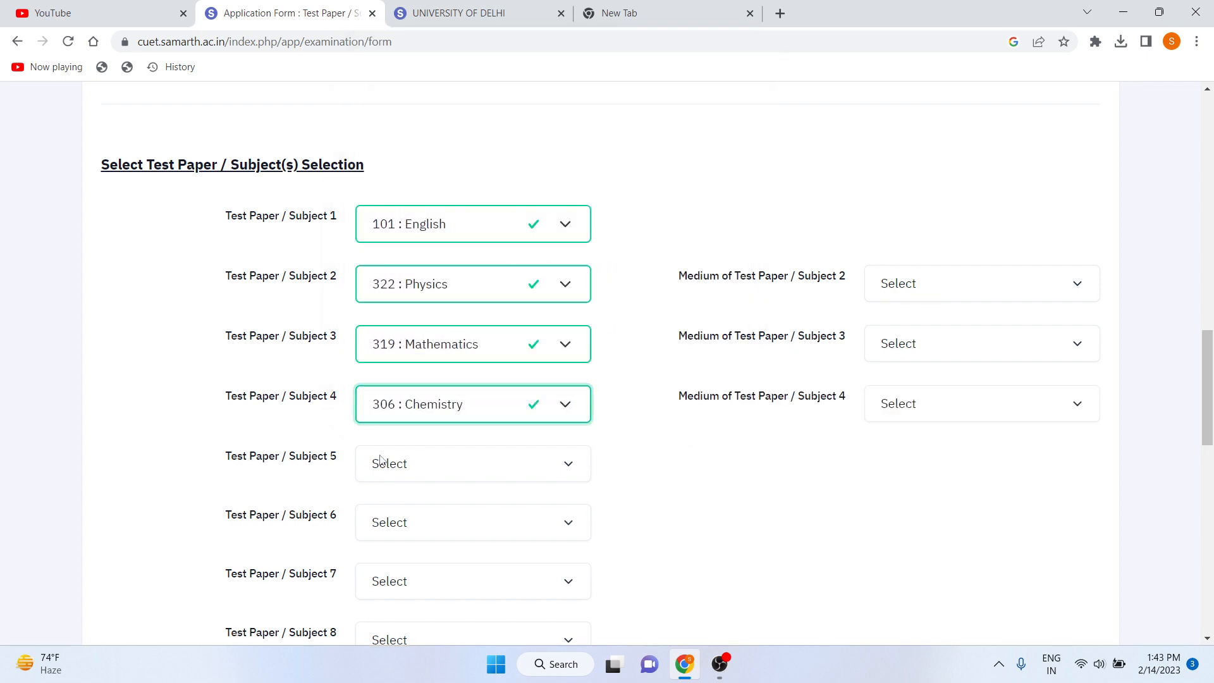
- Choose 315 : Home Science as Subject 5
left_click(411, 462)
scroll(454, 316, "down", 10)
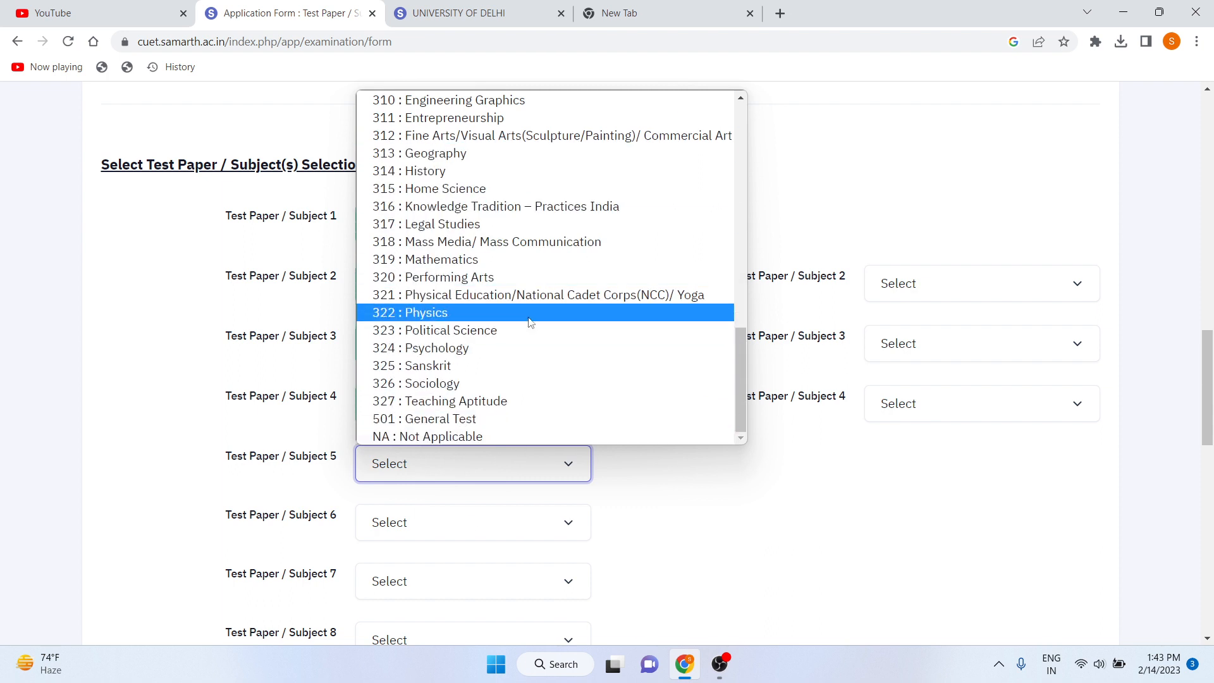
scroll(537, 303, "up", 1)
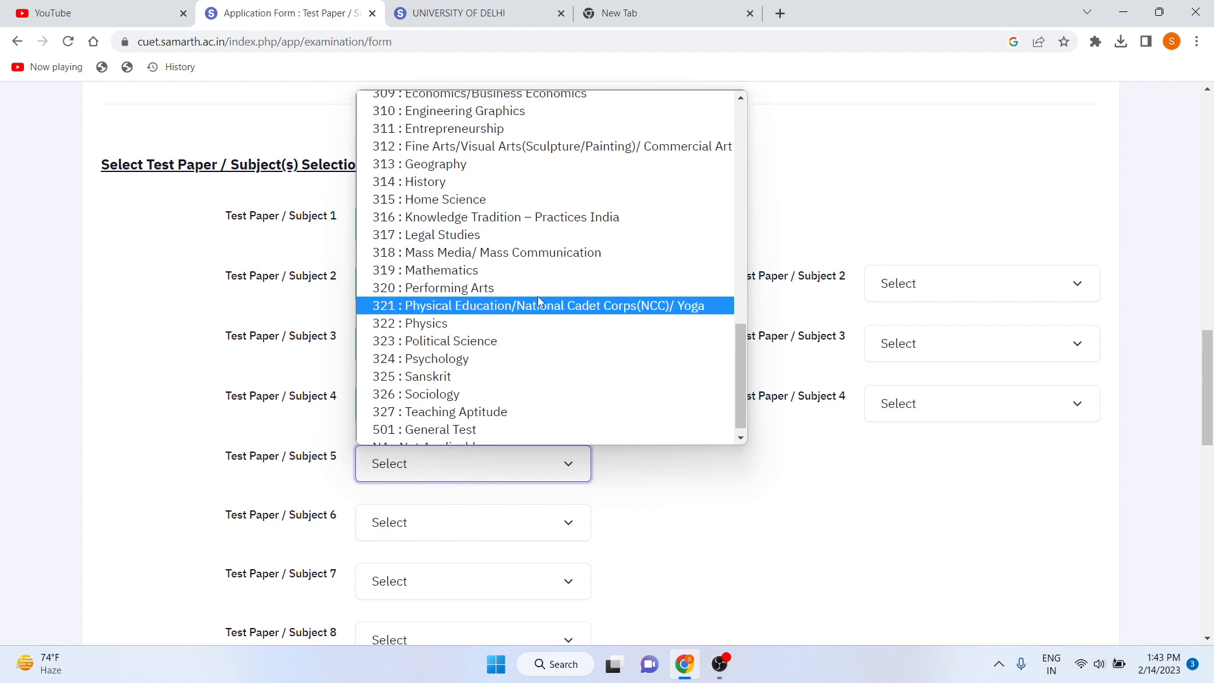
scroll(538, 301, "up", 5)
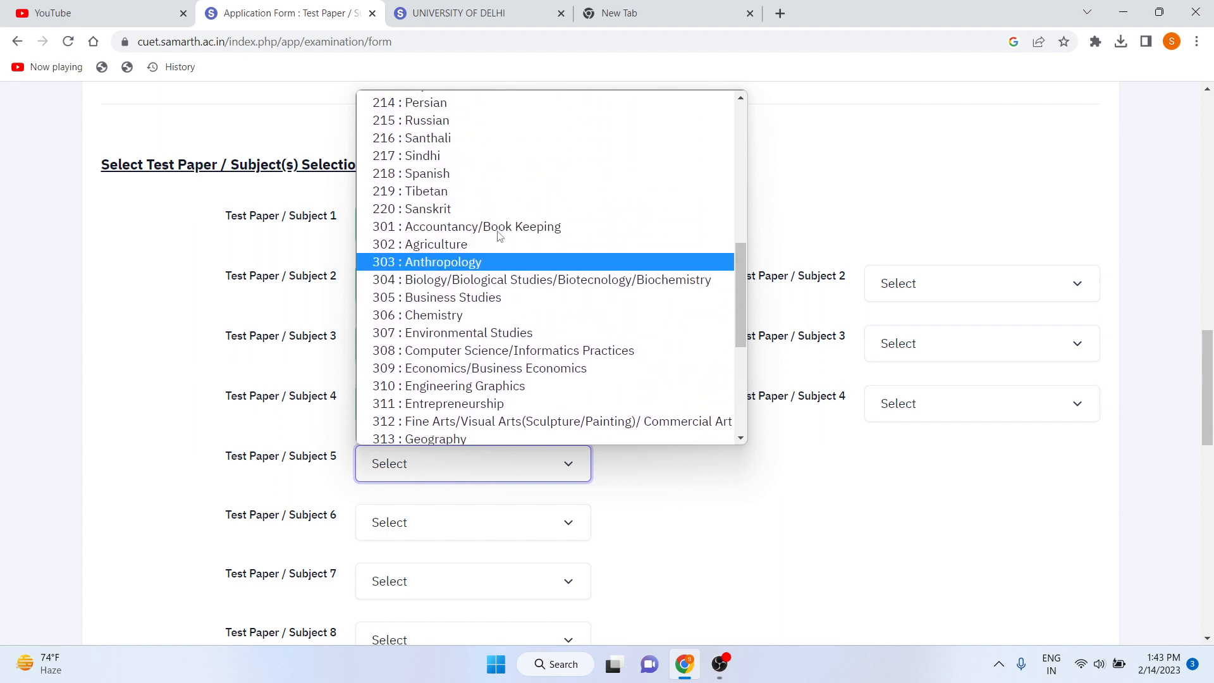
scroll(461, 196, "up", 1)
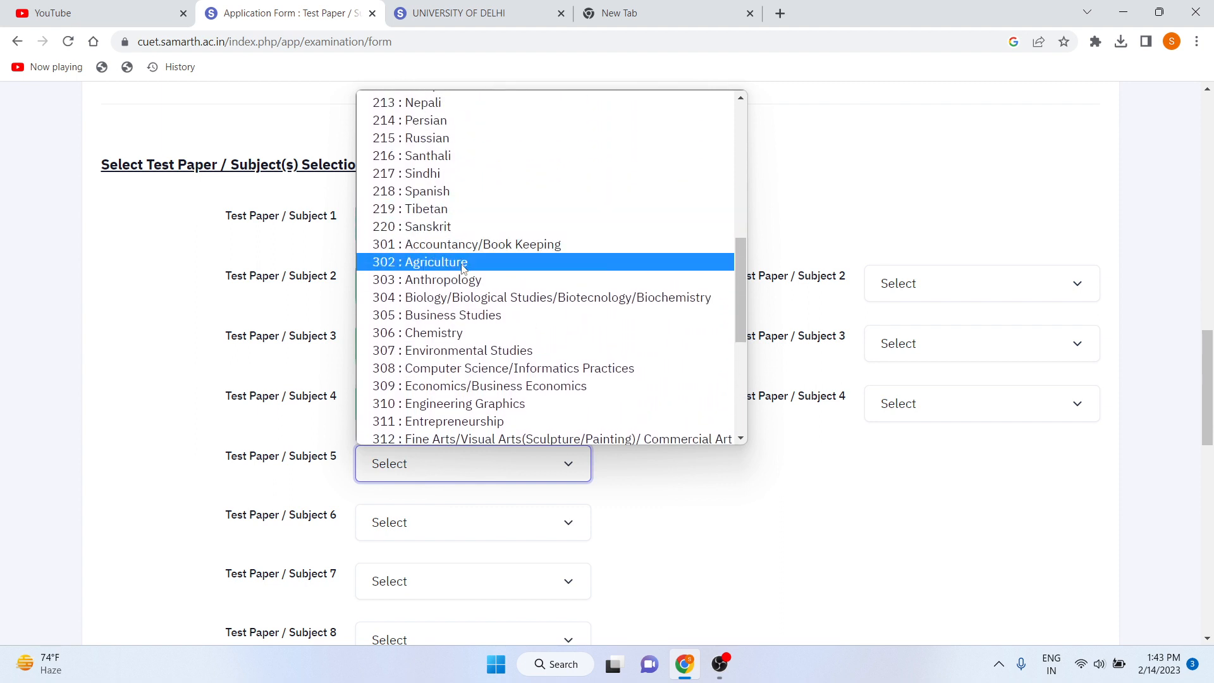
scroll(466, 201, "up", 3)
scroll(481, 246, "up", 2)
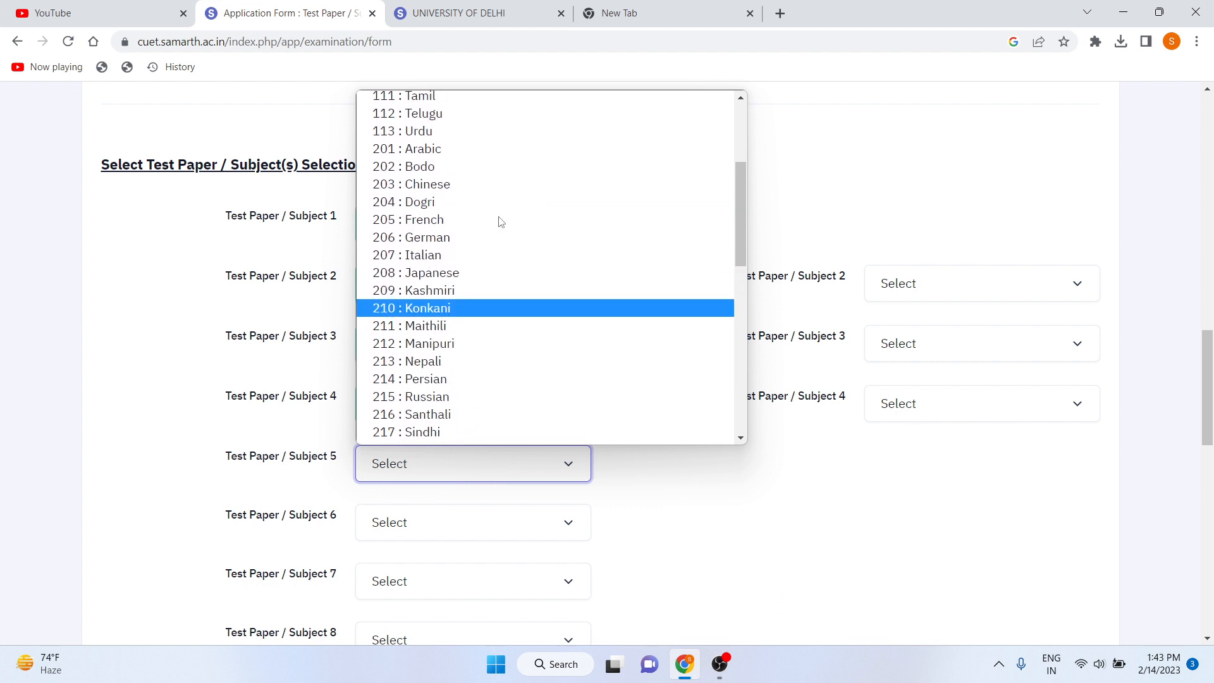
scroll(502, 221, "up", 1)
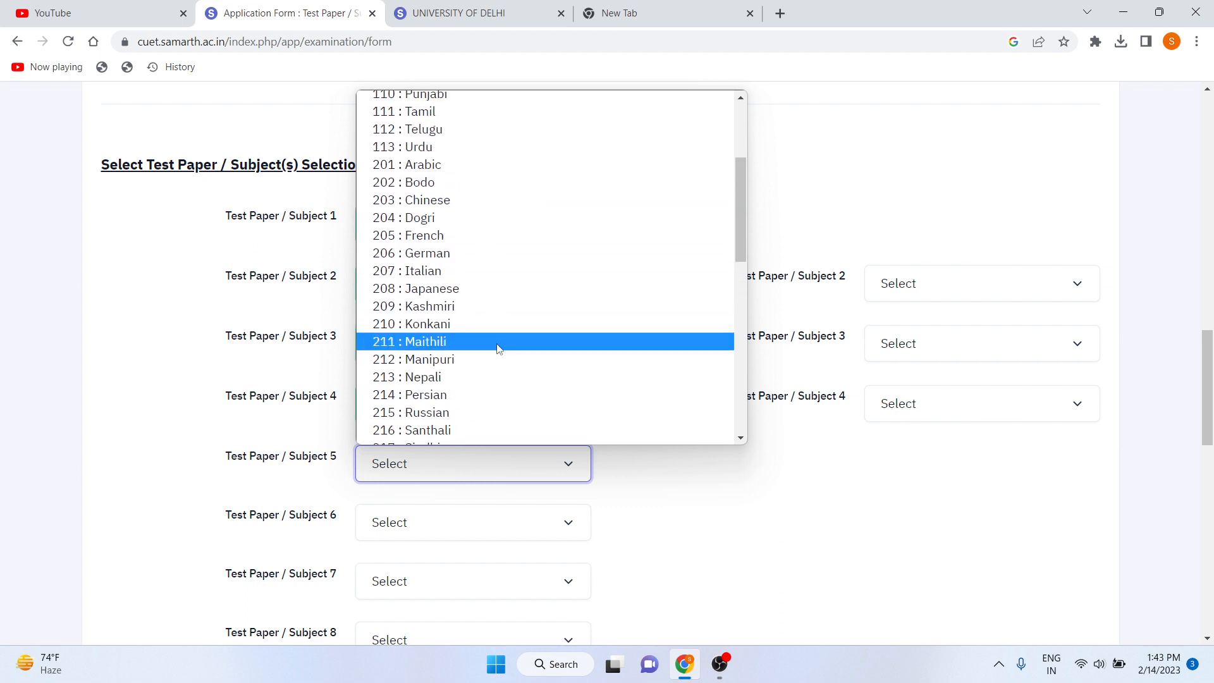
scroll(498, 347, "down", 4)
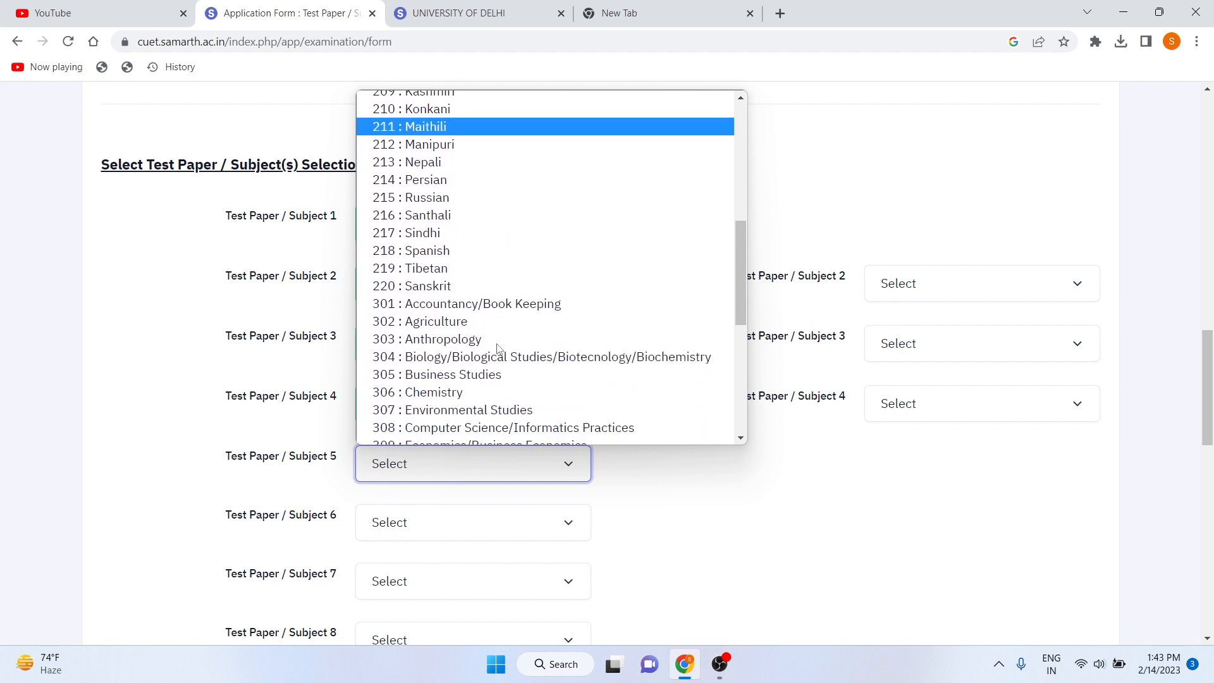
scroll(499, 345, "down", 2)
scroll(497, 308, "up", 1)
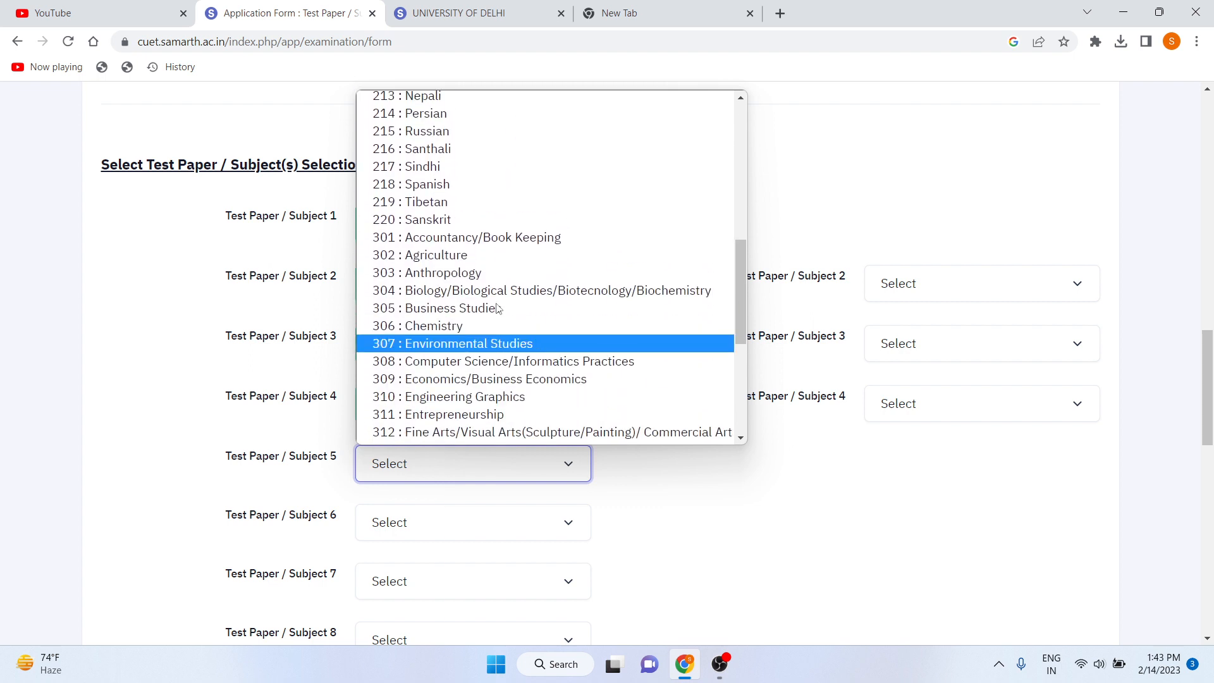
scroll(477, 235, "up", 2)
scroll(479, 245, "up", 2)
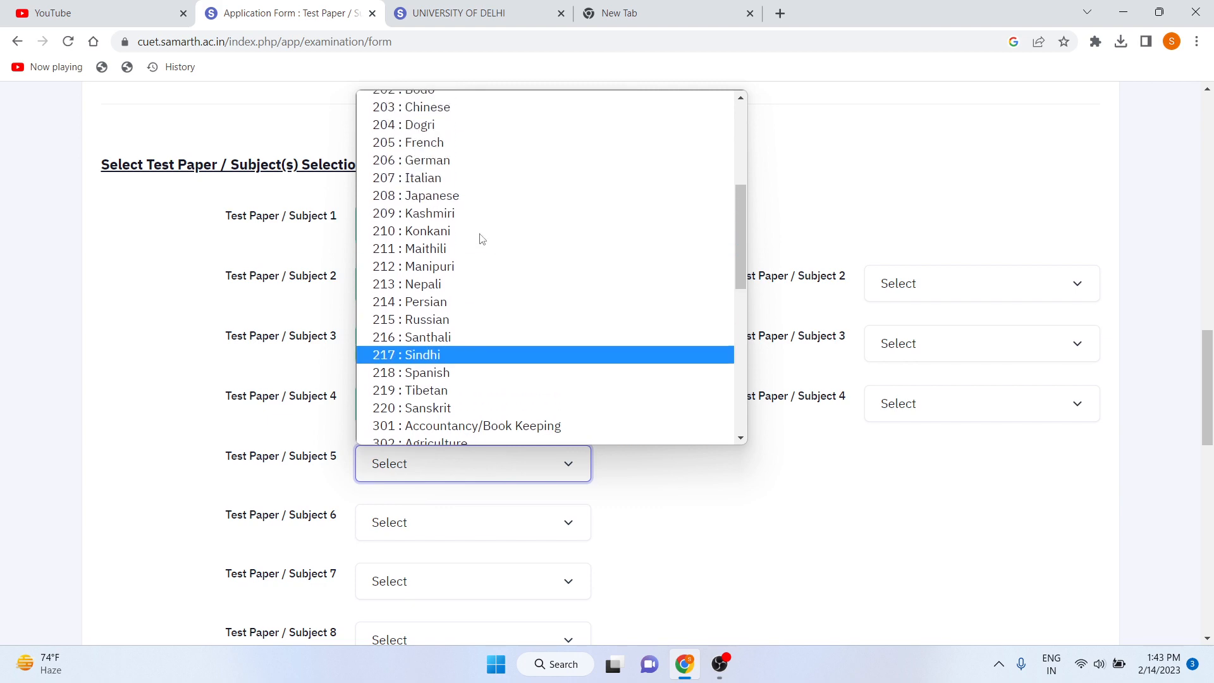
scroll(480, 239, "down", 7)
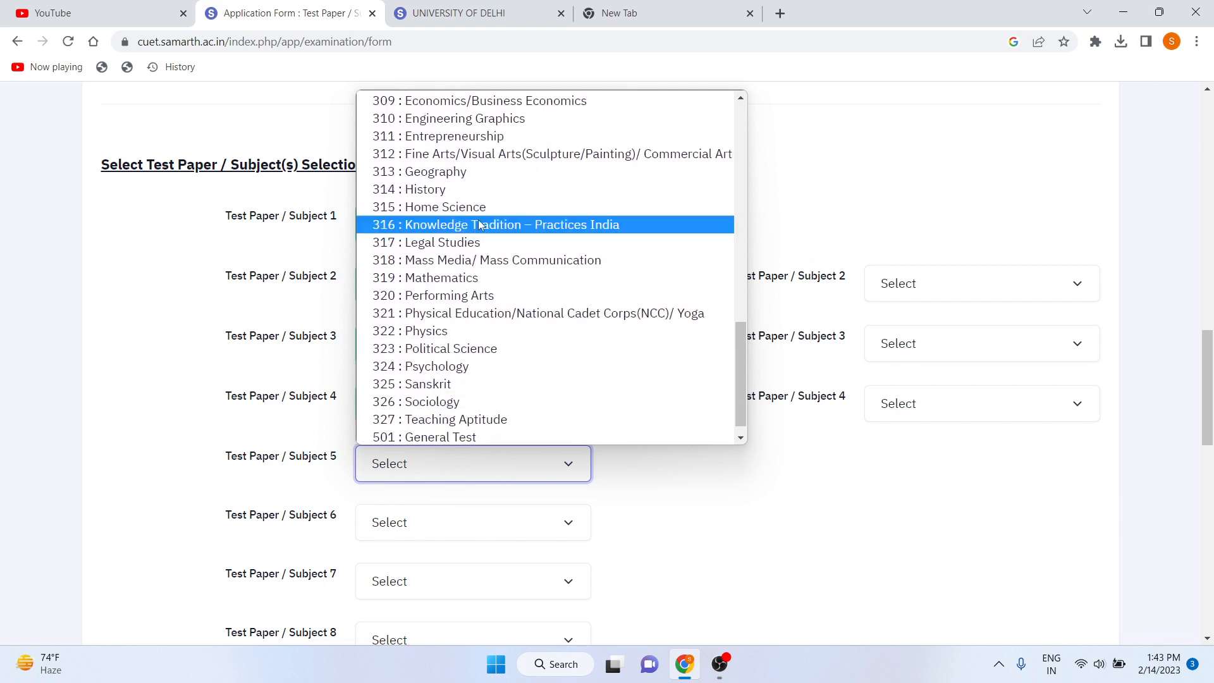
left_click(478, 210)
- Choose 307 : Environmental Studies as Subject 6 and 501 : General Test as Subject 7
left_click(485, 514)
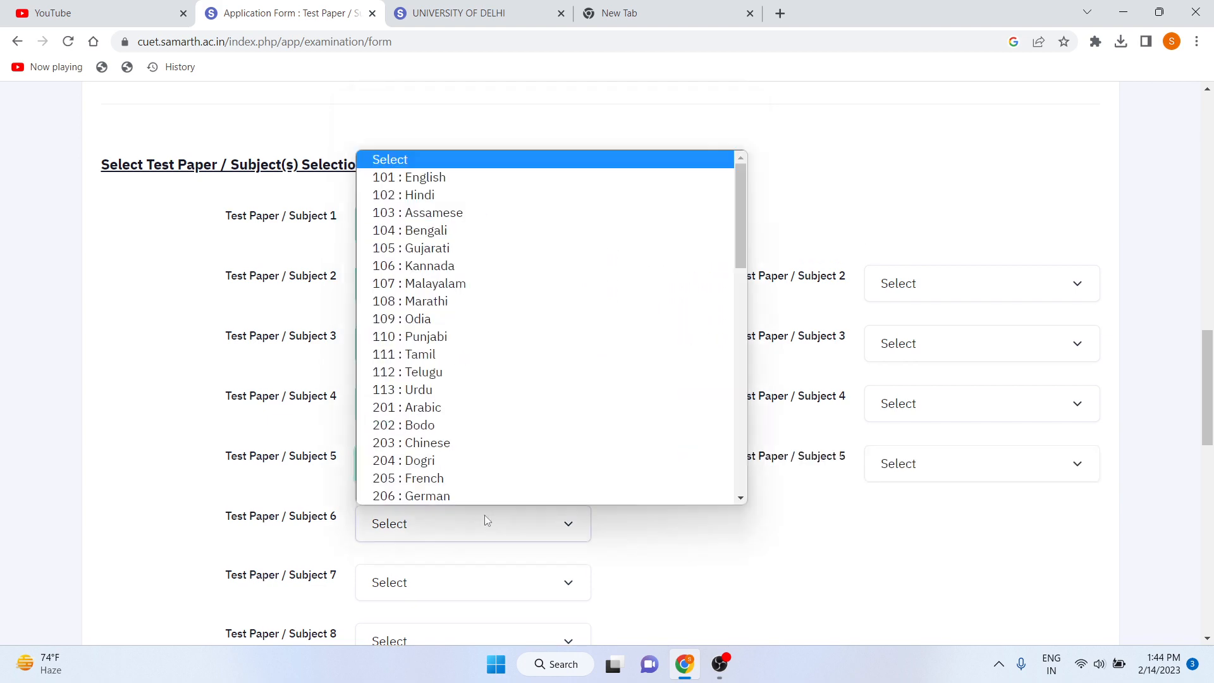
scroll(484, 514, "down", 2)
left_click(484, 416)
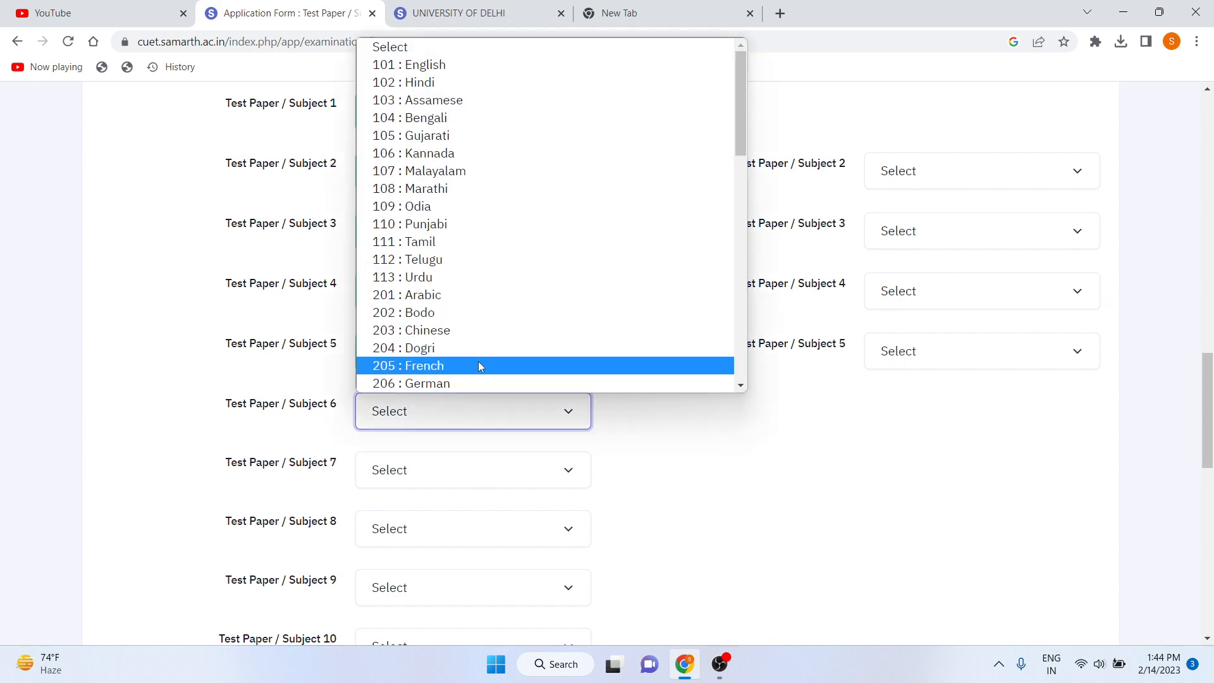
scroll(478, 363, "down", 8)
scroll(478, 367, "down", 4)
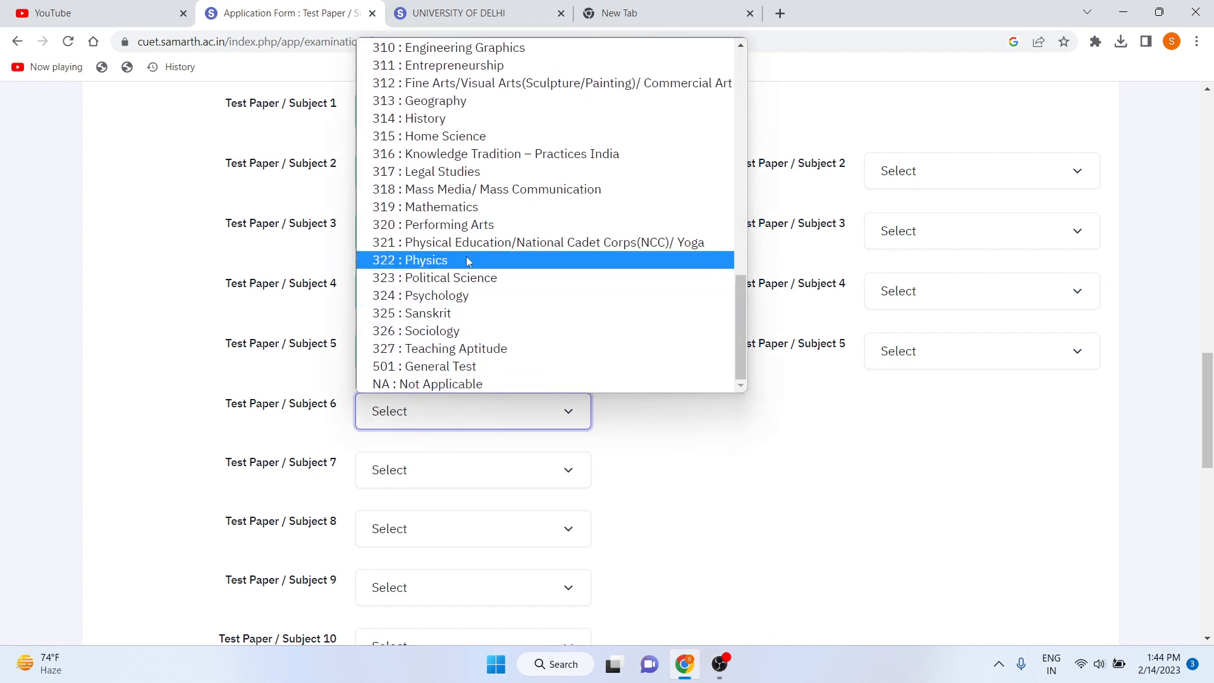
scroll(484, 261, "up", 2)
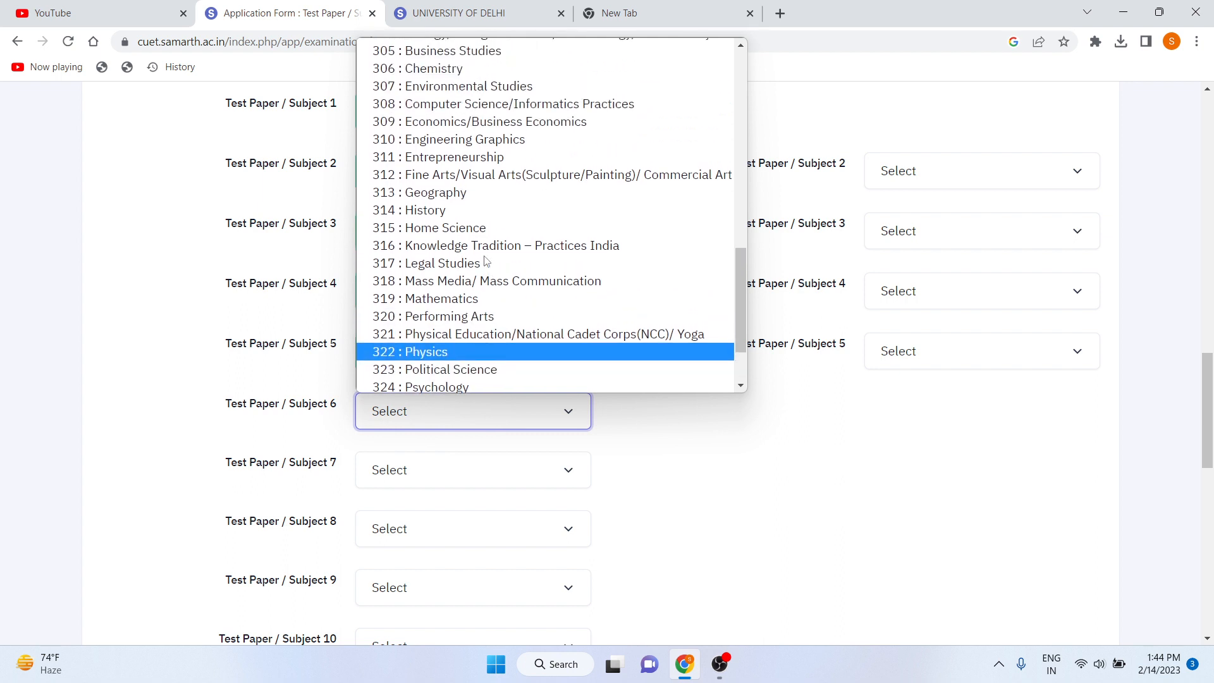
scroll(486, 261, "up", 3)
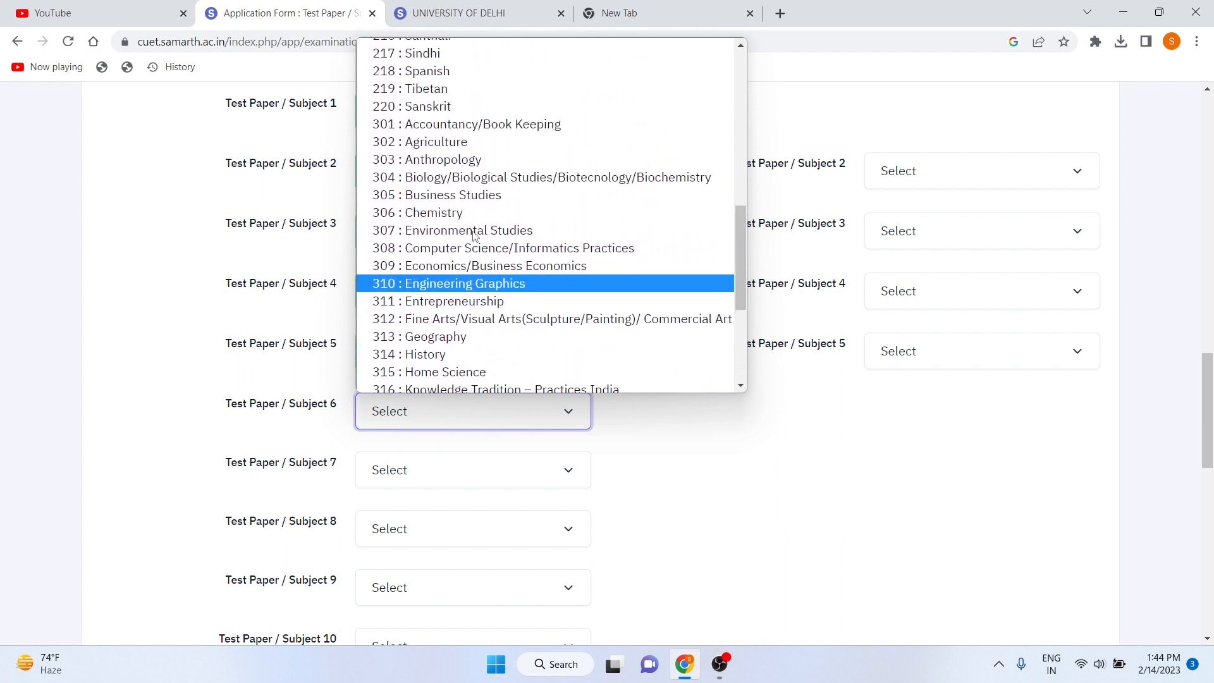
scroll(476, 208, "up", 1)
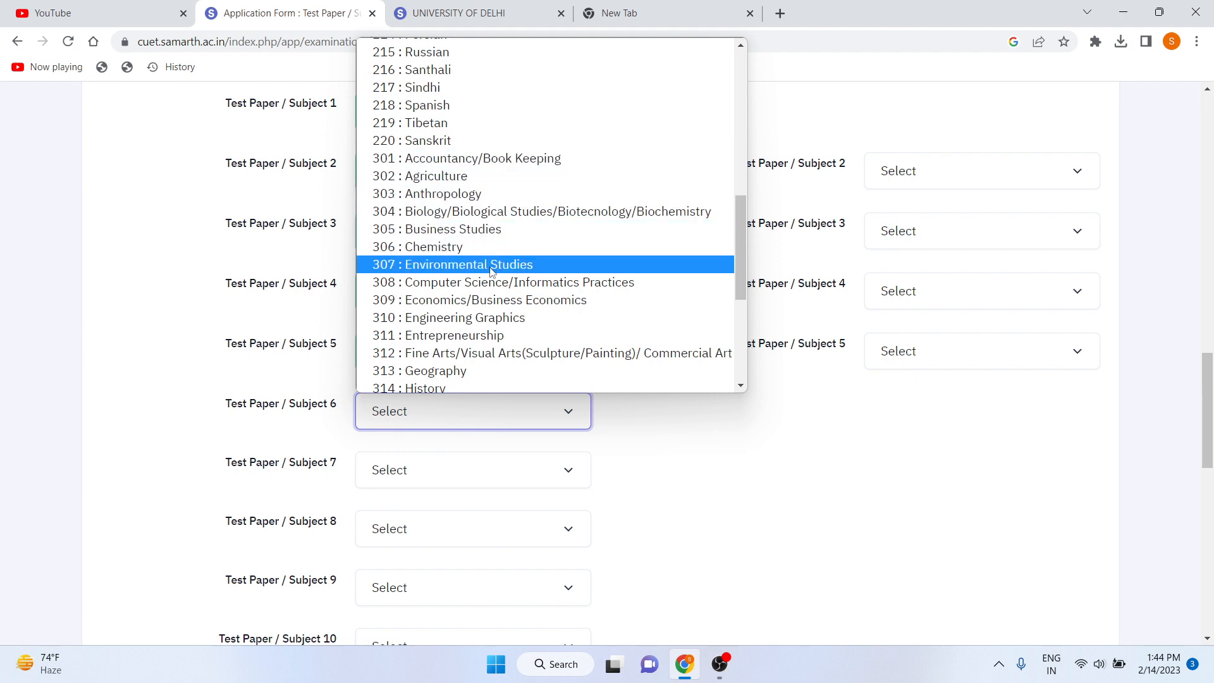
left_click(492, 264)
left_click(491, 471)
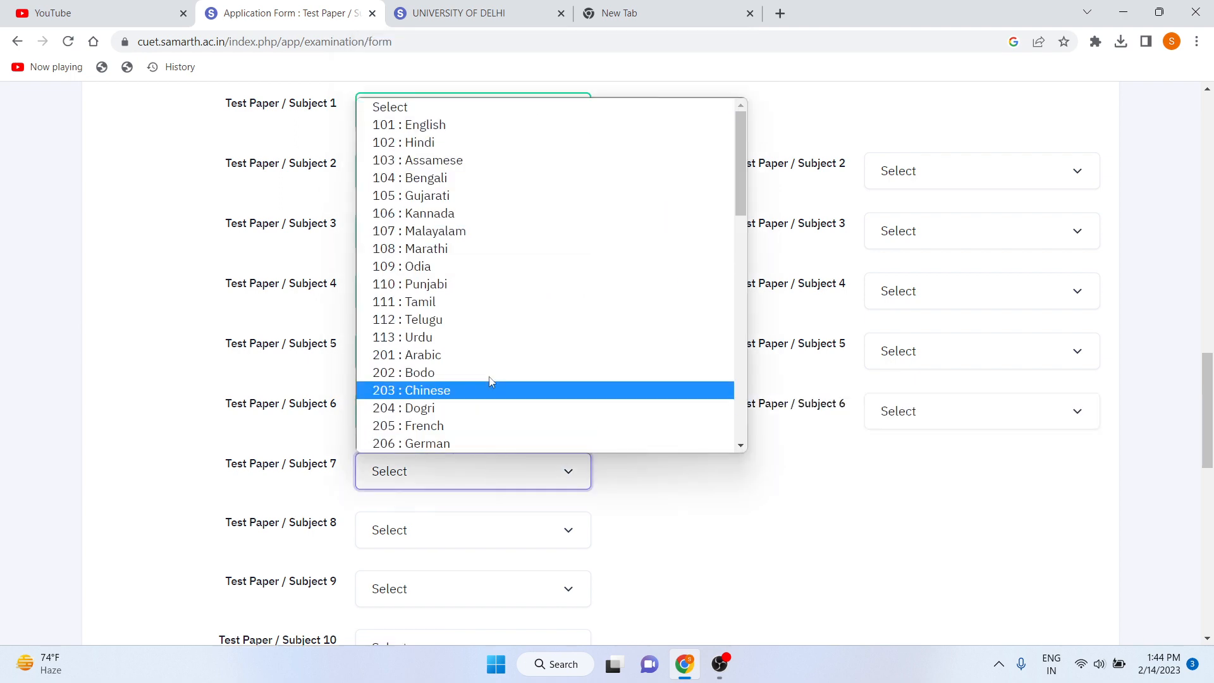
scroll(490, 380, "down", 10)
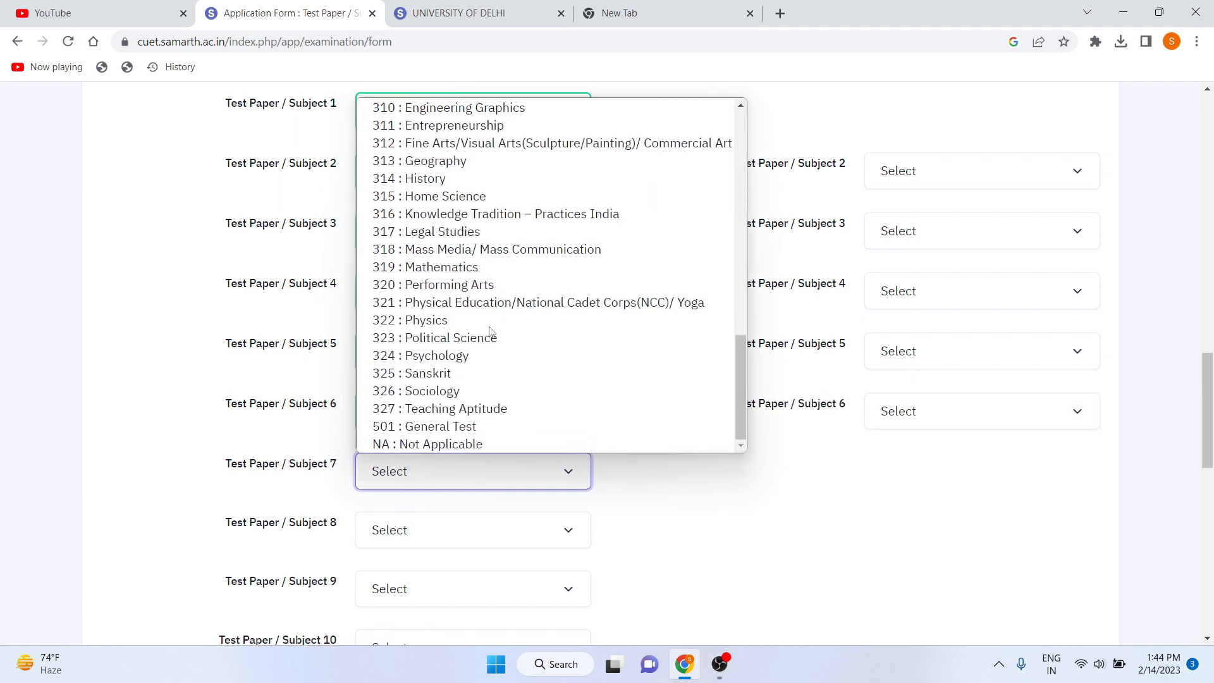
left_click(498, 426)
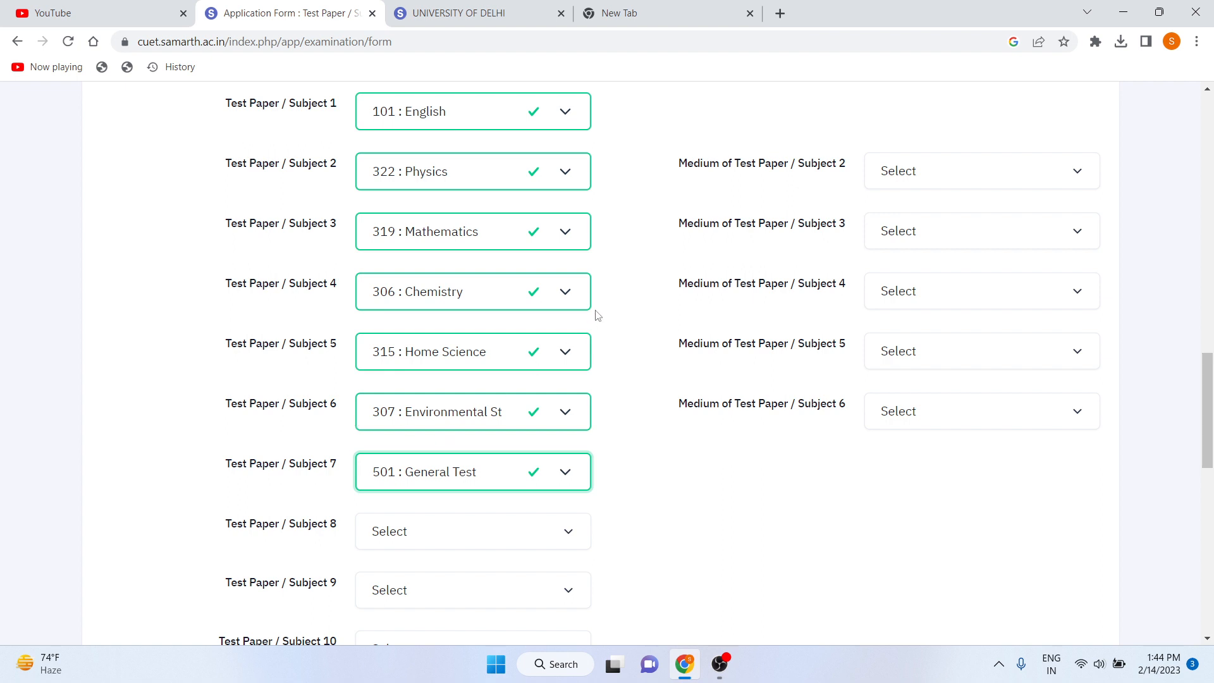
- Set Subjects 8, 9 and 10 to NA : Not Applicable
scroll(674, 202, "down", 3)
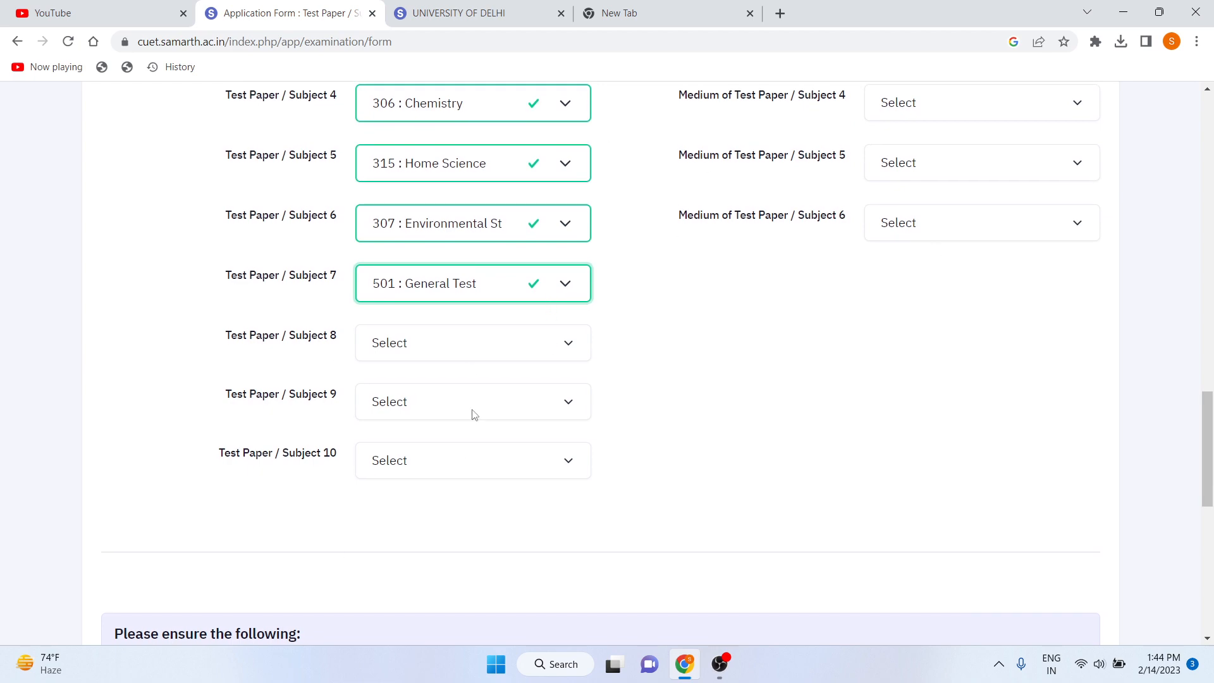
left_click(476, 340)
scroll(460, 170, "down", 10)
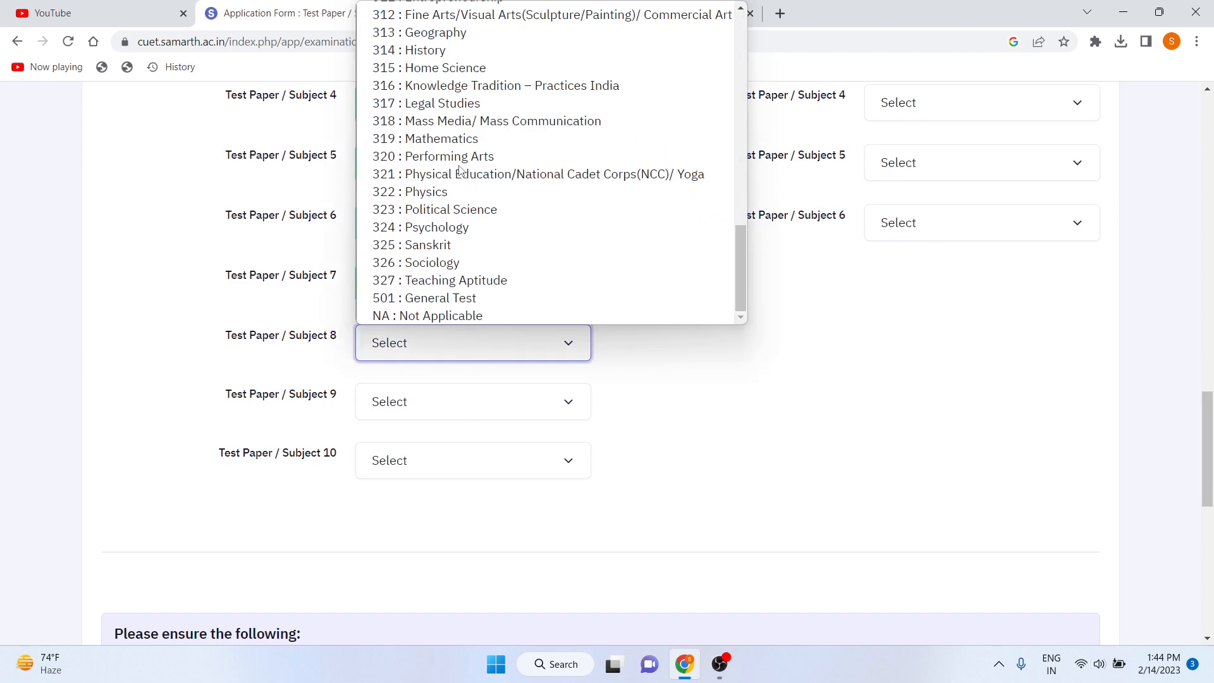
left_click(495, 316)
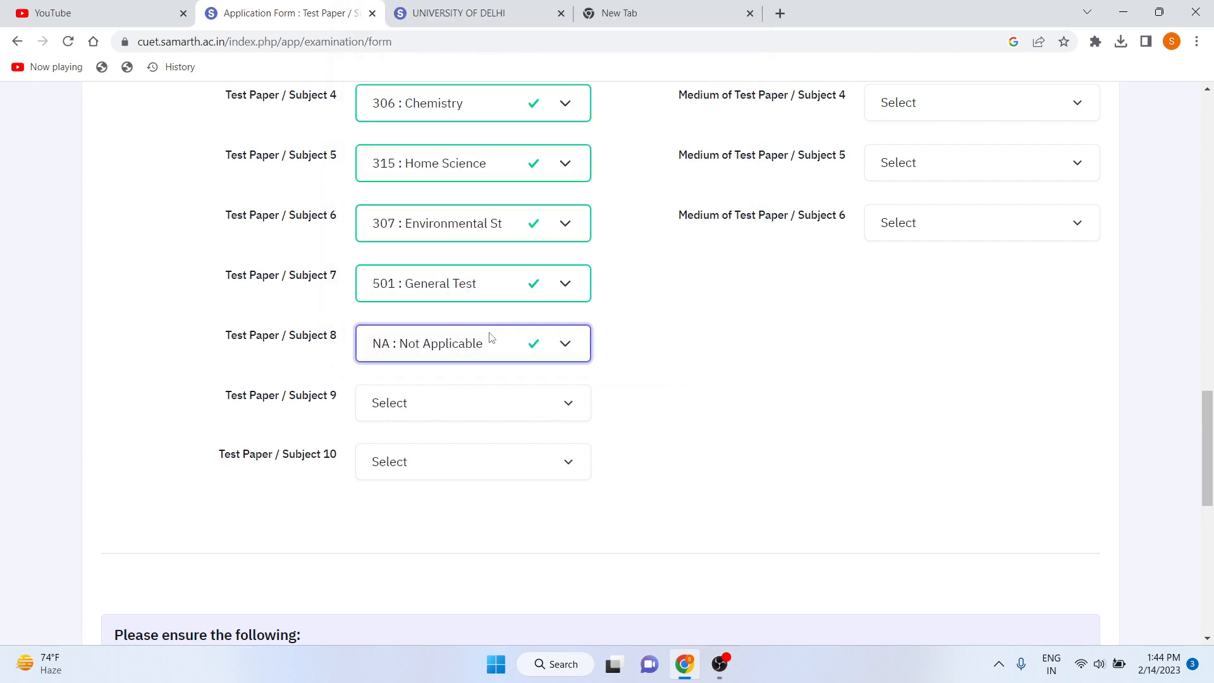
left_click(485, 402)
scroll(446, 278, "down", 10)
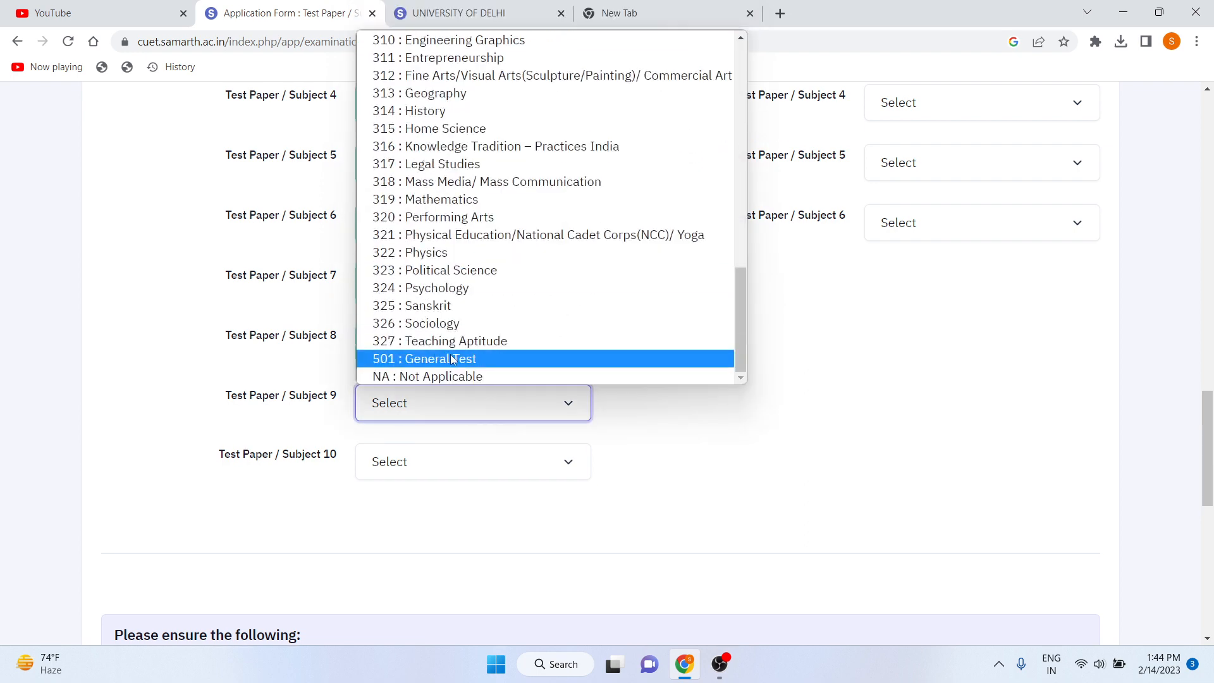
left_click(458, 375)
left_click(472, 463)
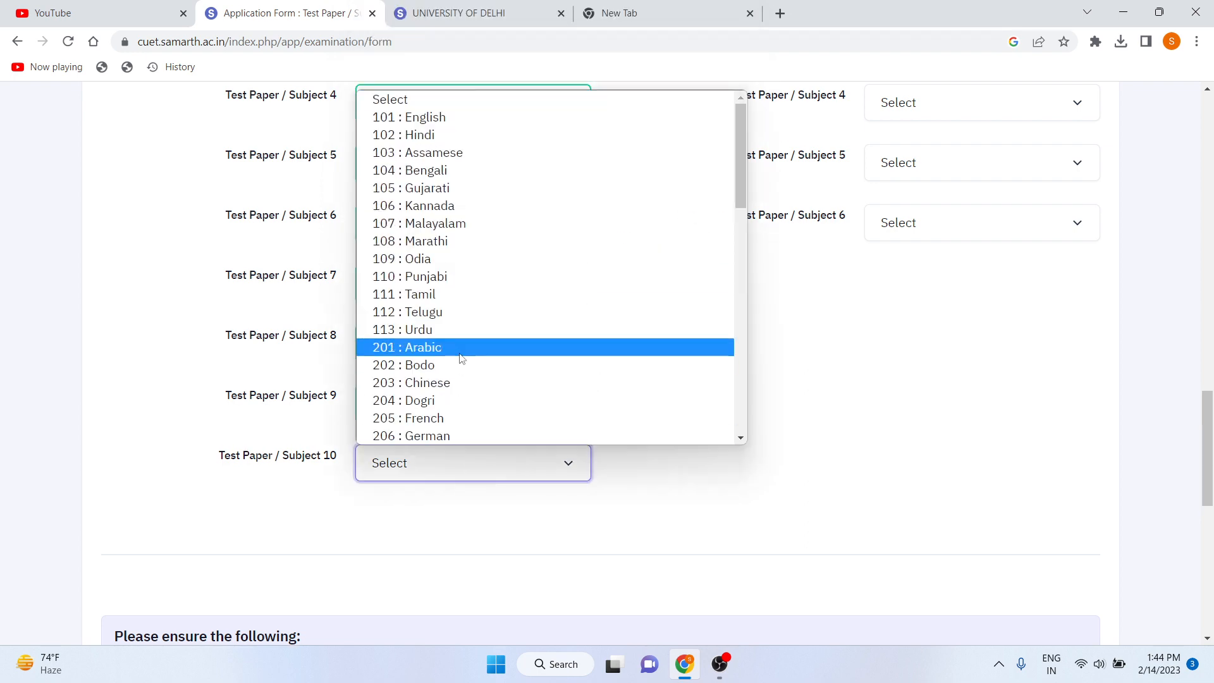
scroll(460, 354, "down", 10)
left_click(494, 436)
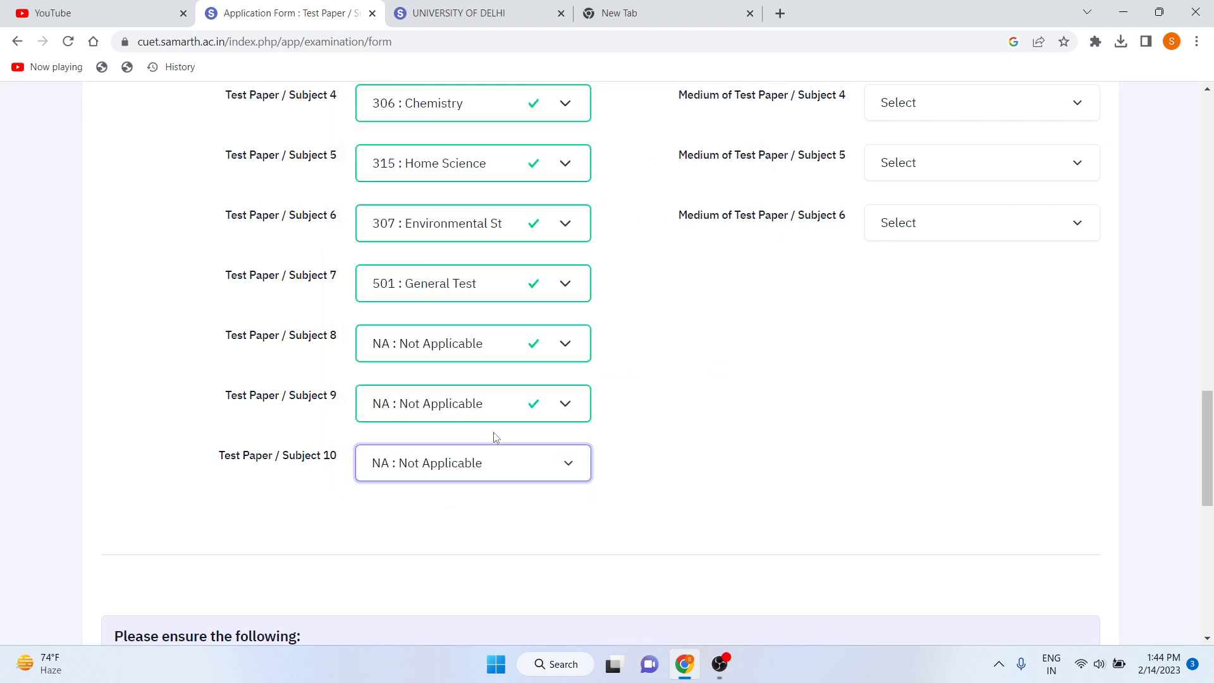
scroll(618, 385, "up", 3)
scroll(485, 358, "up", 3)
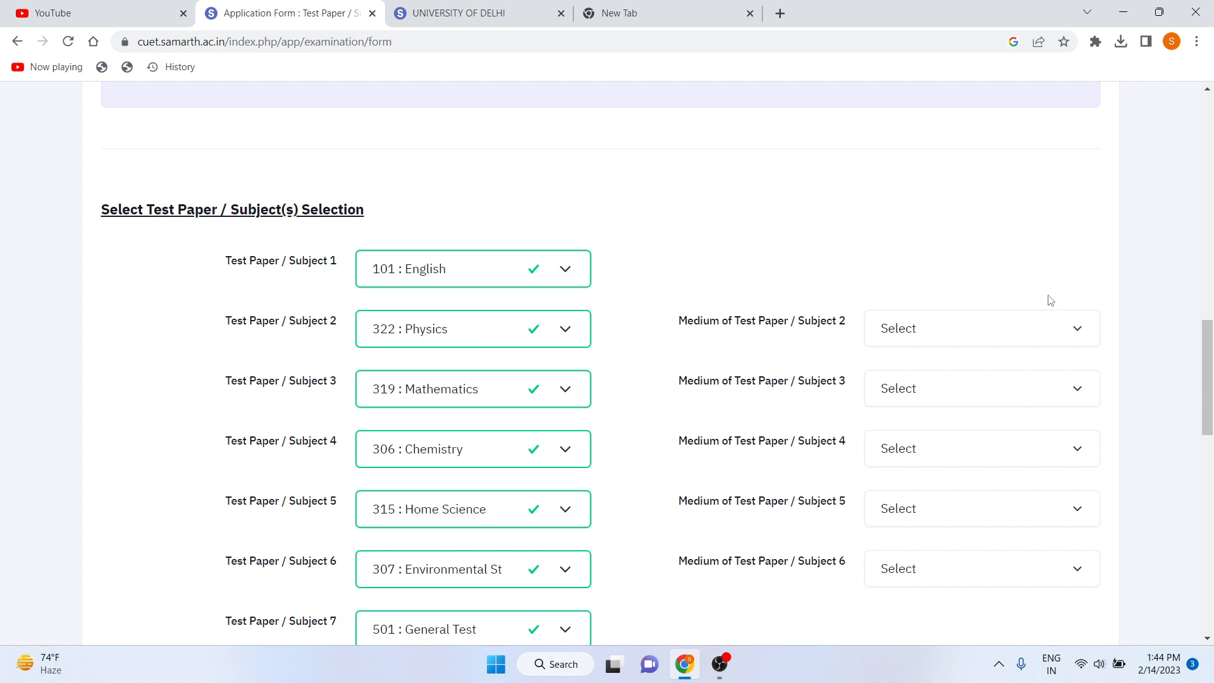
- Set the medium of Subjects 2 through 6 to English
left_click(989, 335)
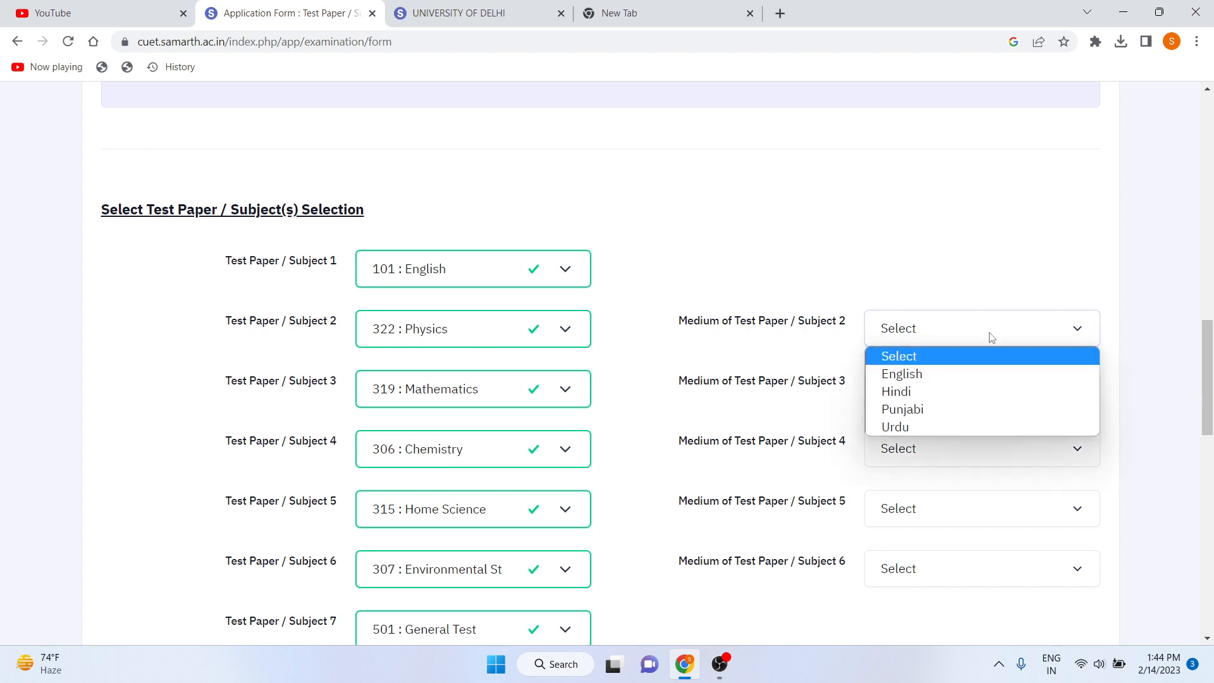
left_click(955, 380)
left_click(951, 384)
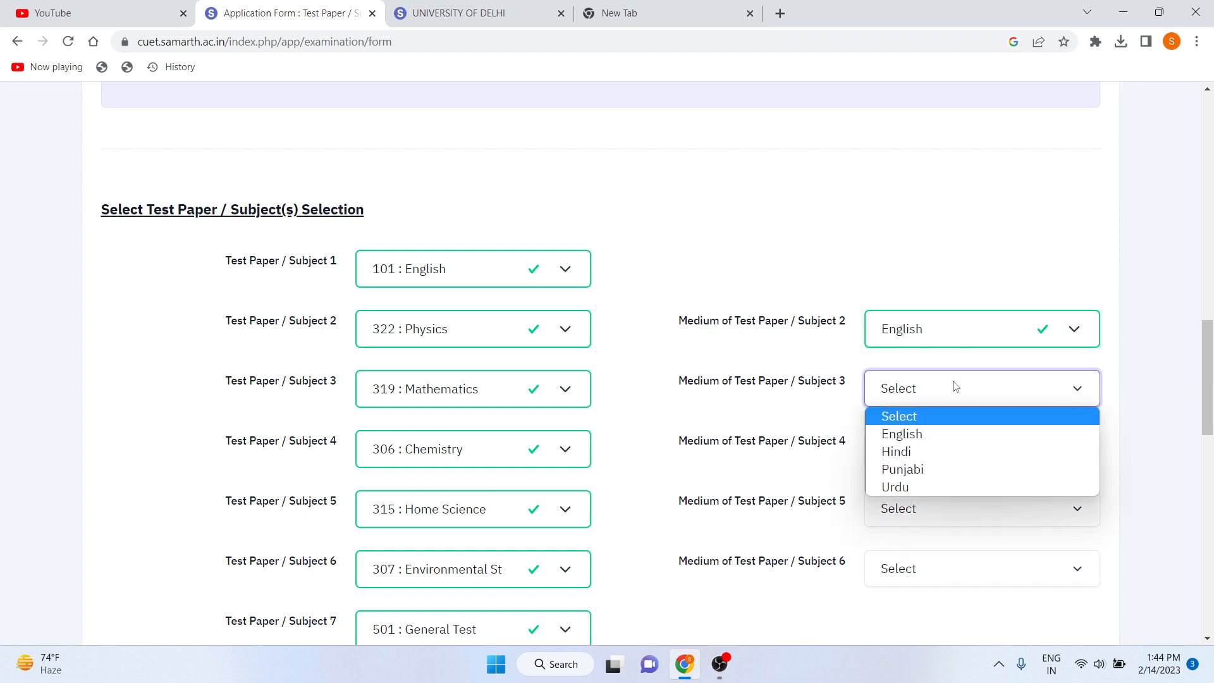
left_click(947, 437)
left_click(948, 456)
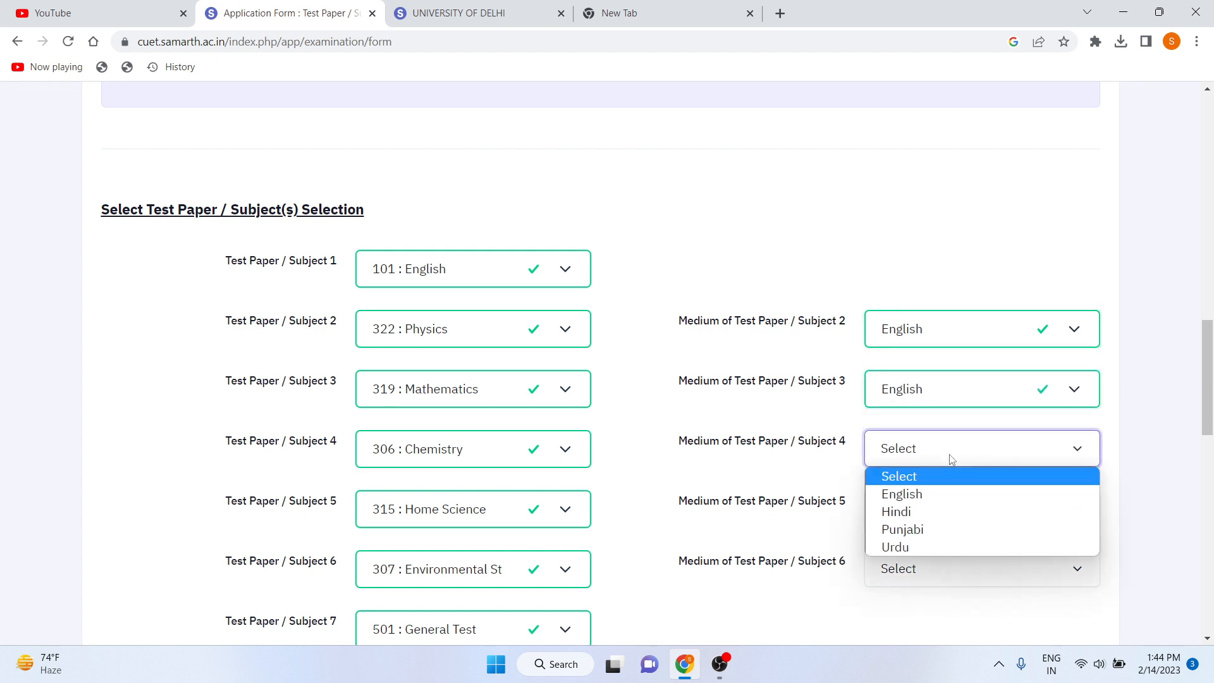
left_click(956, 494)
left_click(953, 505)
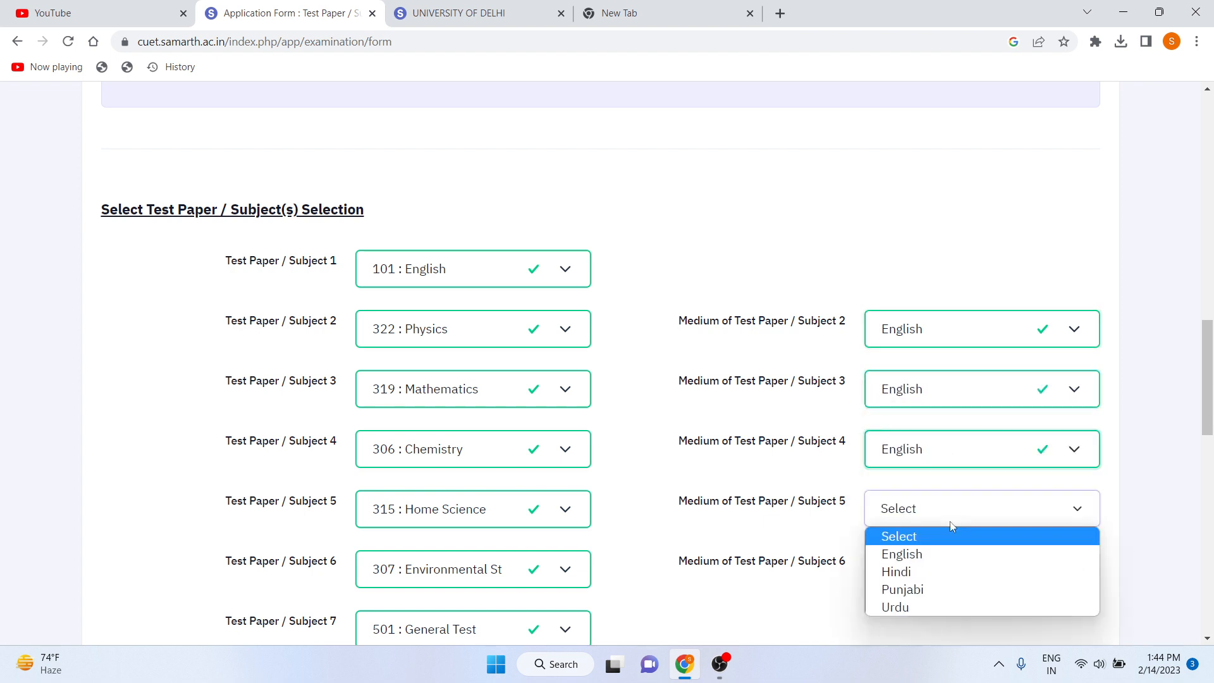
left_click(953, 553)
left_click(945, 569)
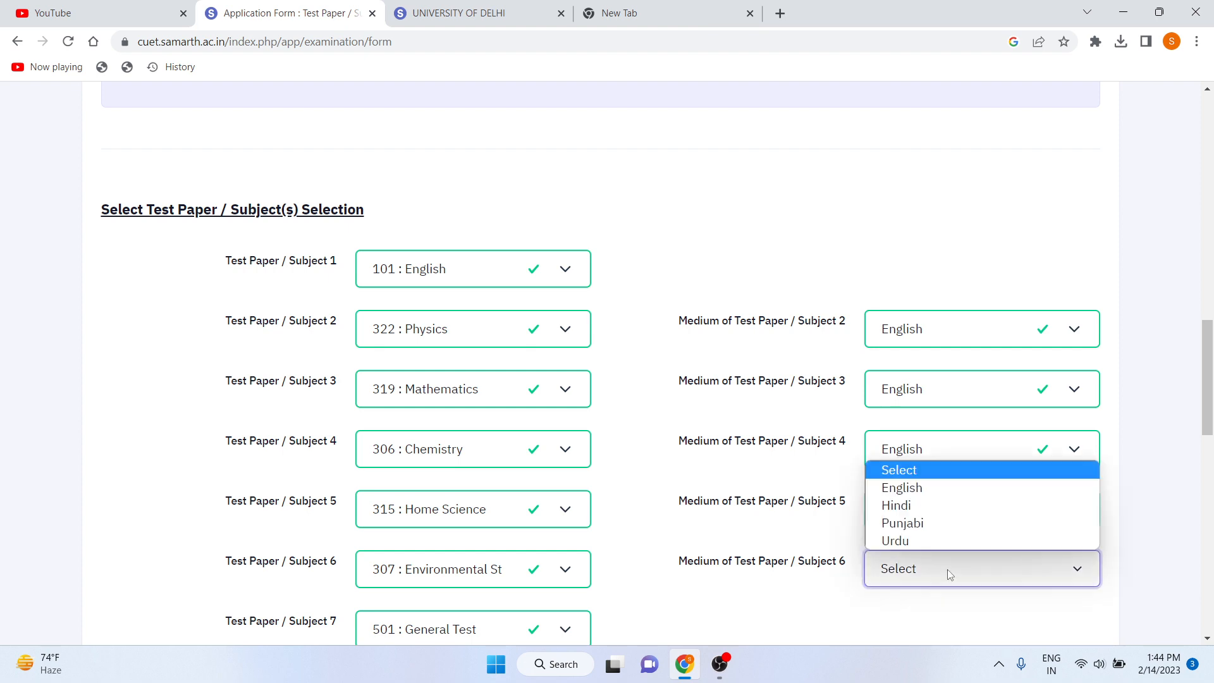
left_click(932, 487)
- Tick the subject selection declaration and save the test paper selection
scroll(685, 461, "down", 4)
scroll(688, 459, "up", 1)
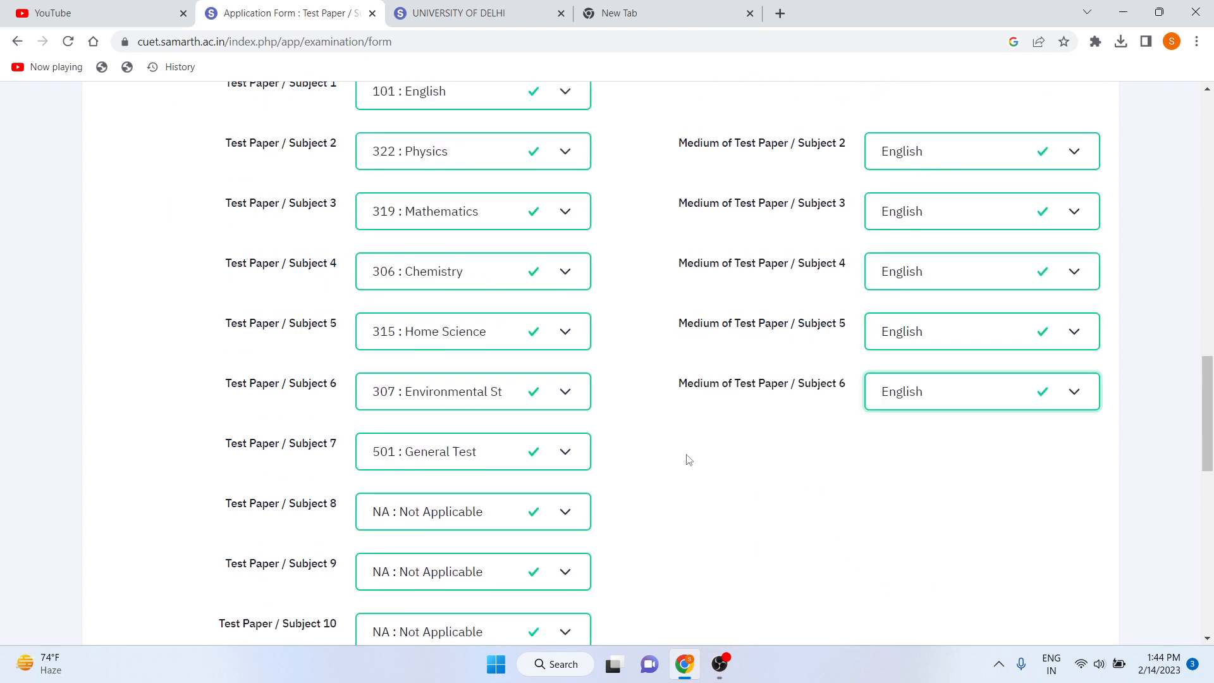
scroll(687, 458, "down", 8)
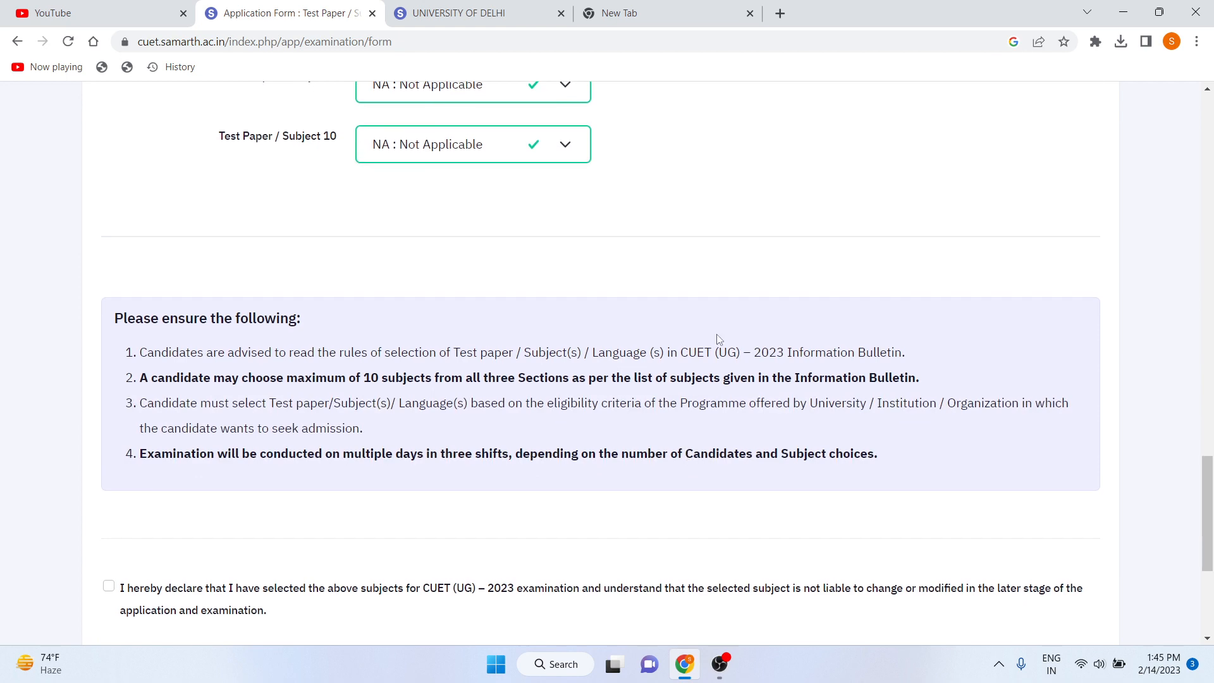
scroll(718, 340, "down", 4)
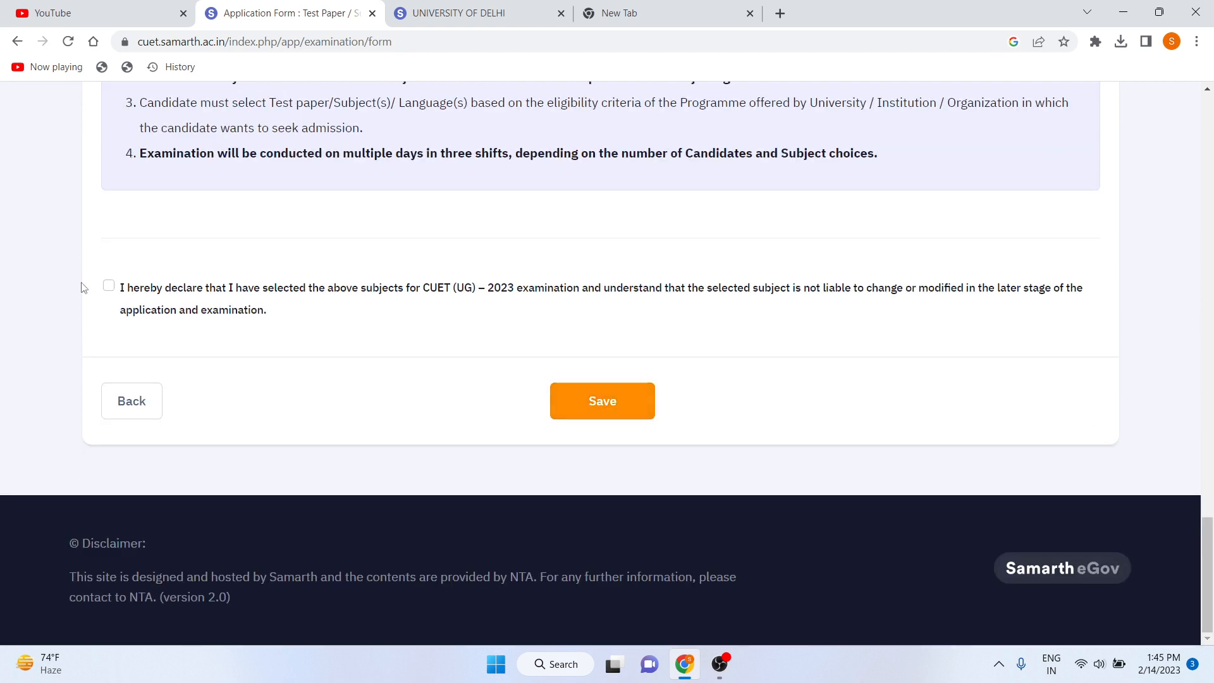
left_click(109, 285)
left_click(591, 406)
scroll(376, 524, "down", 8)
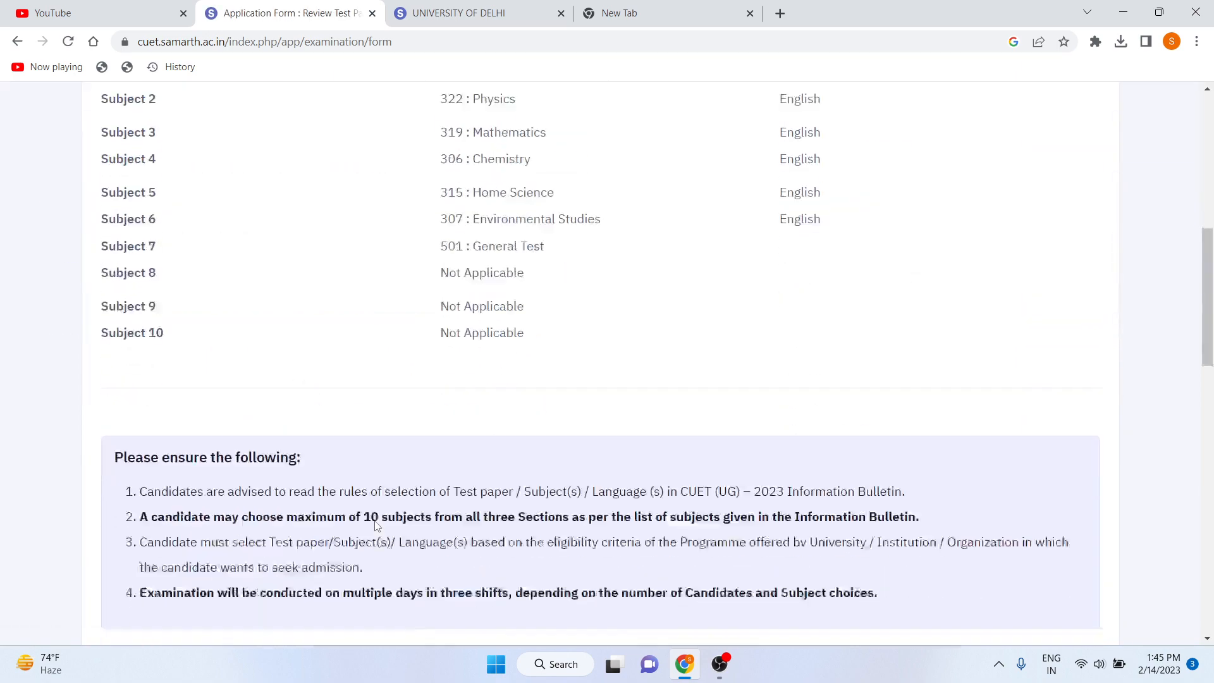
scroll(376, 525, "down", 15)
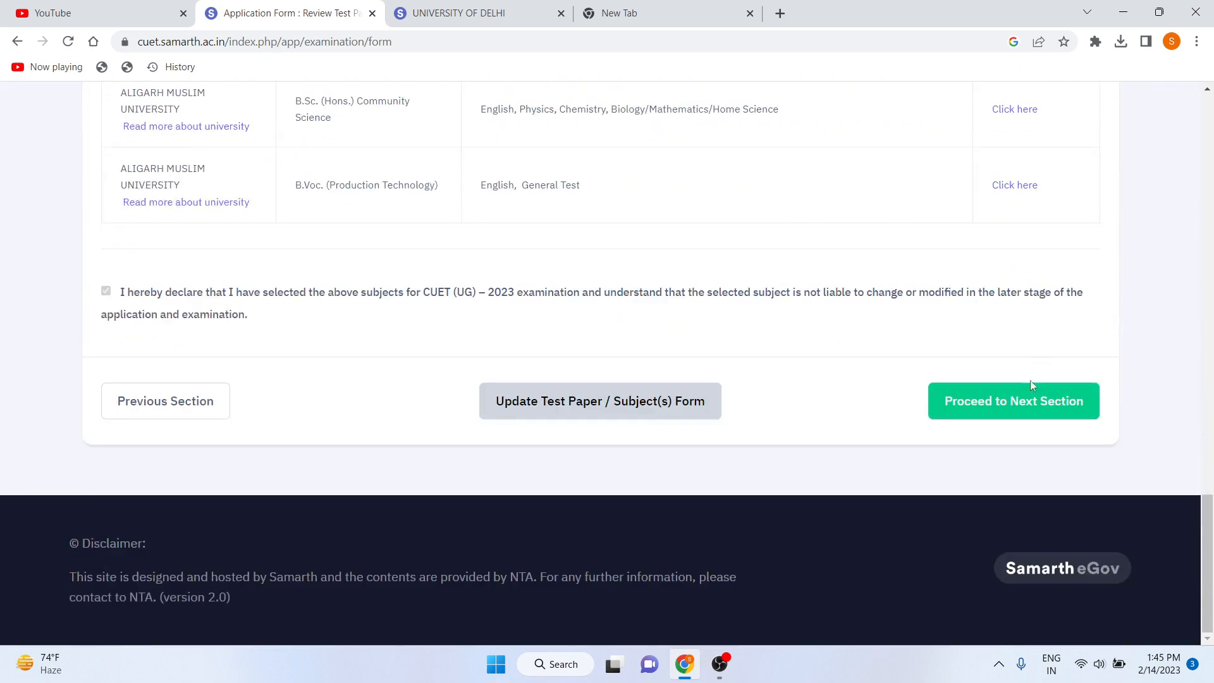
- Proceed from the test paper review to Upload Documents and read the upload instructions
left_click(1016, 401)
scroll(297, 94, "down", 5)
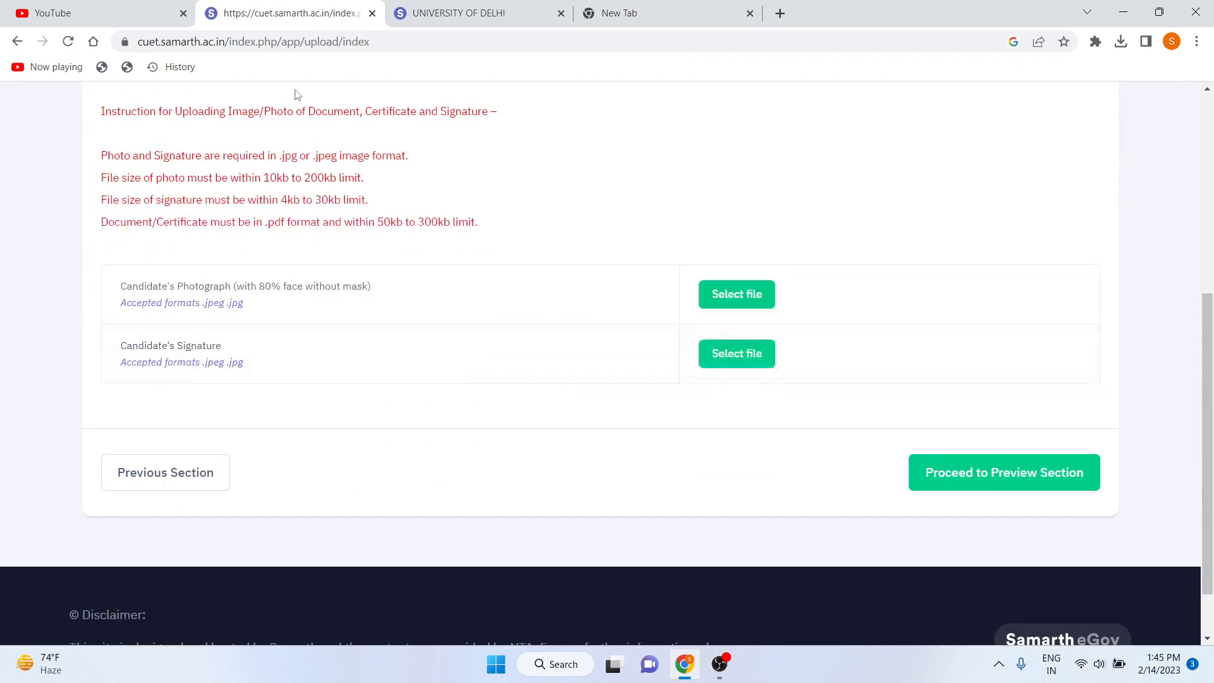
scroll(297, 94, "up", 3)
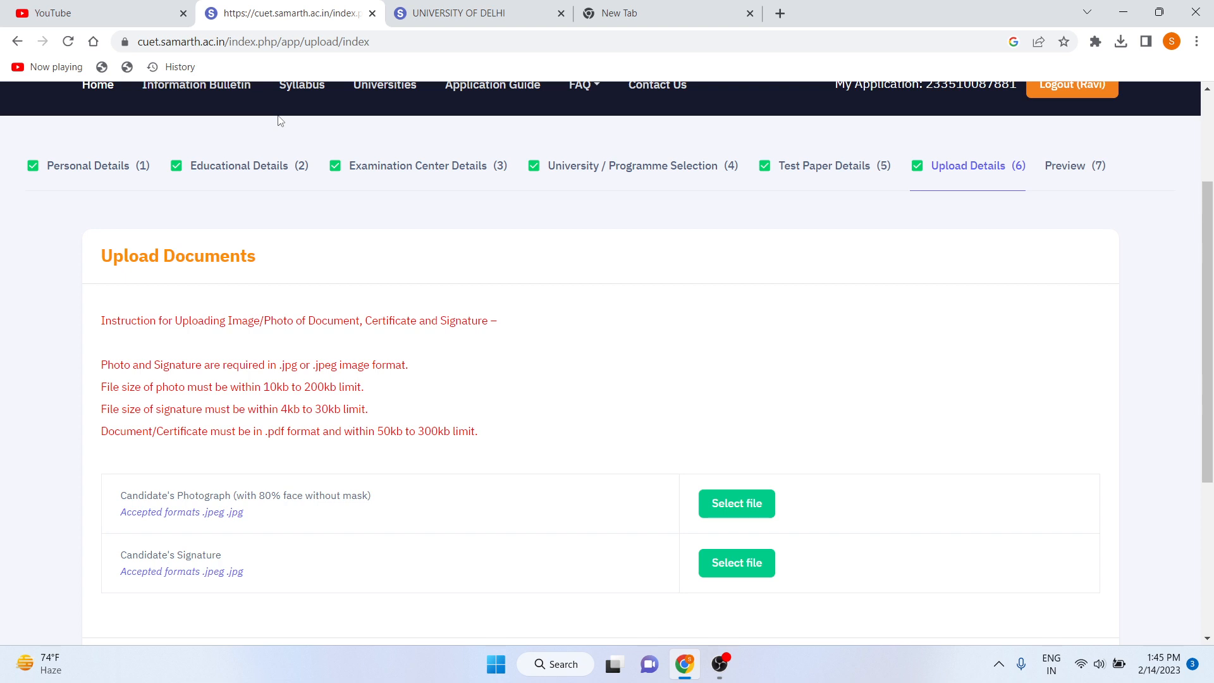
scroll(670, 307, "down", 2)
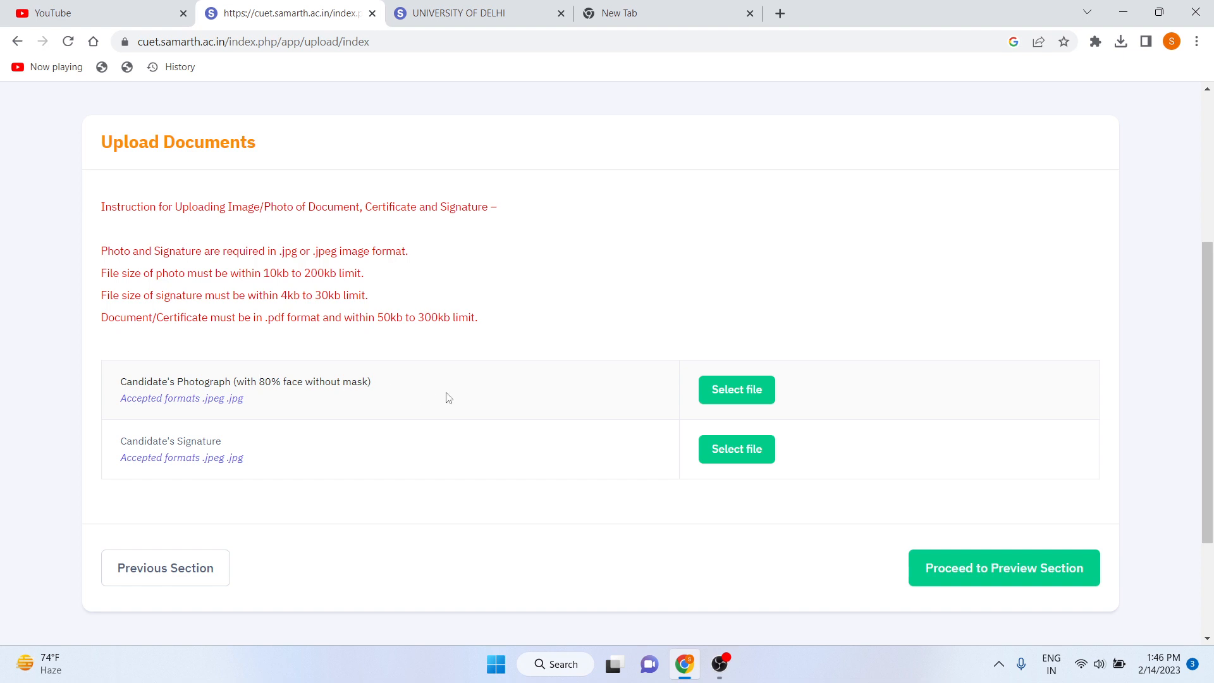
- Upload Ak.jpg as the candidate's photograph
left_click(748, 385)
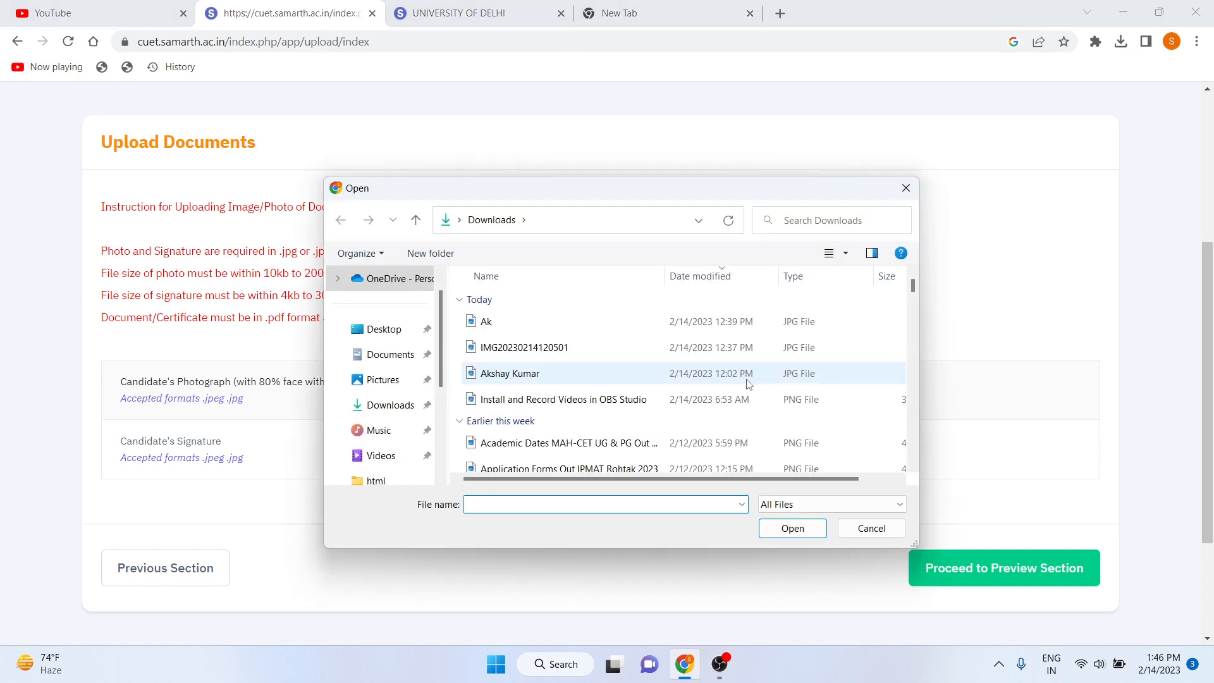
left_click(649, 324)
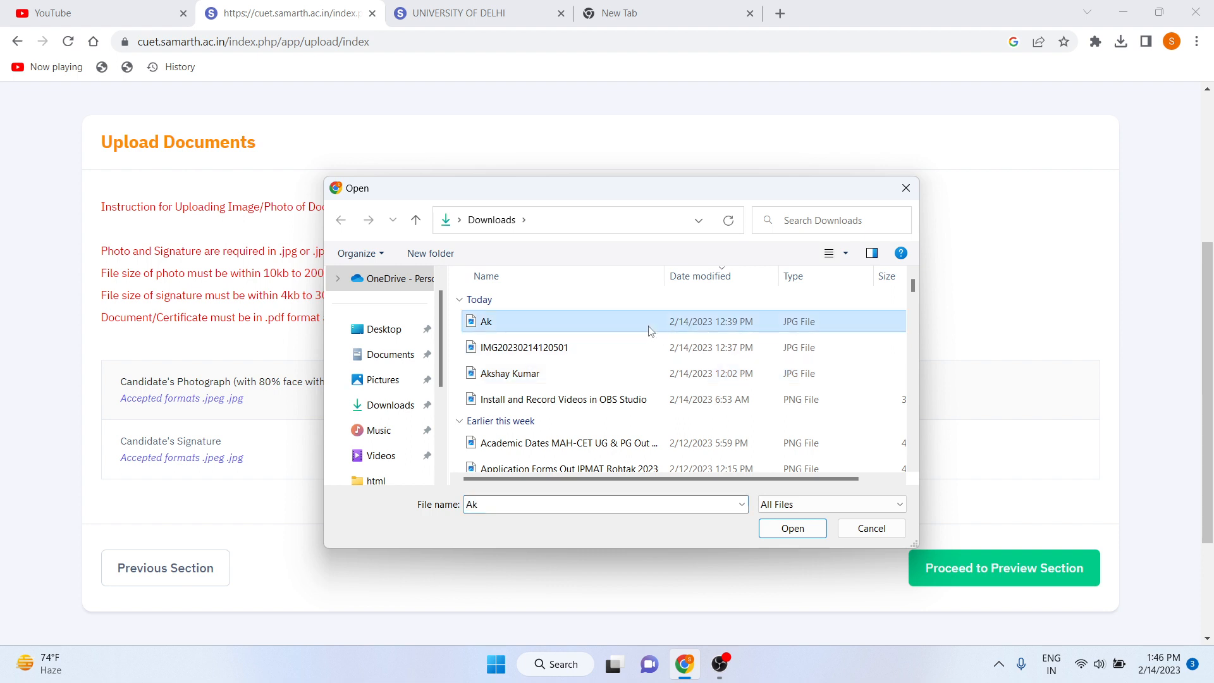
left_click(783, 526)
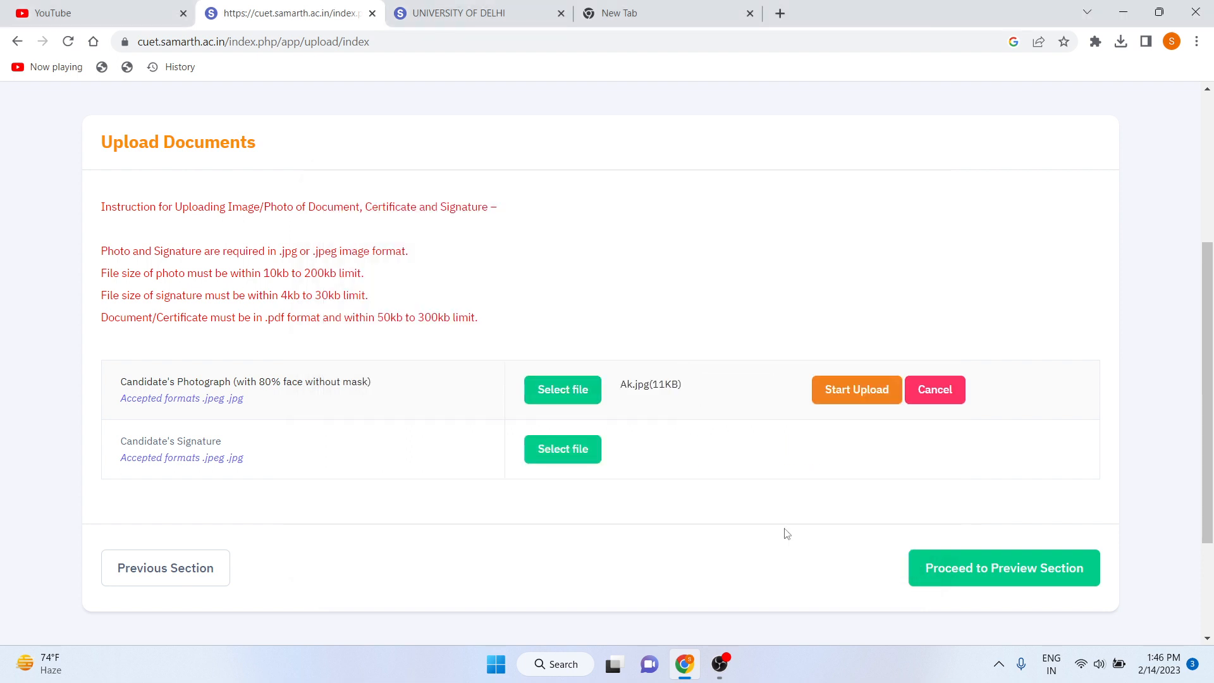
left_click(863, 399)
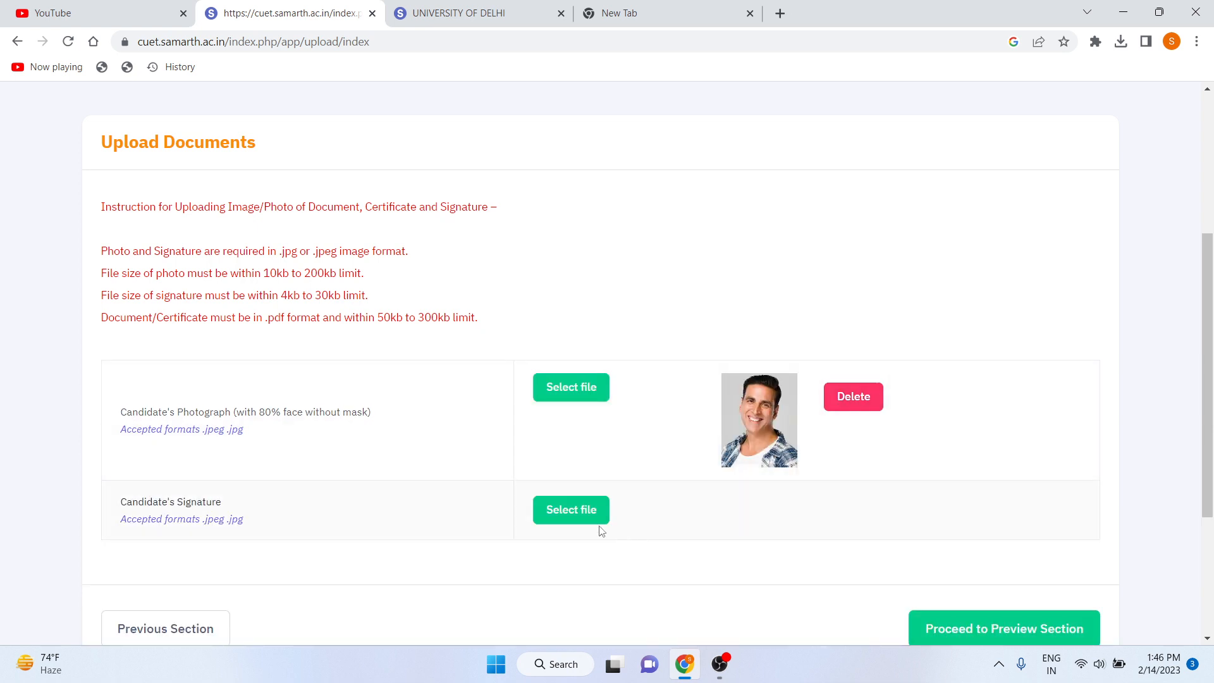
- Upload IMG20230214120501.jpg as the signature and continue to the preview section
left_click(580, 512)
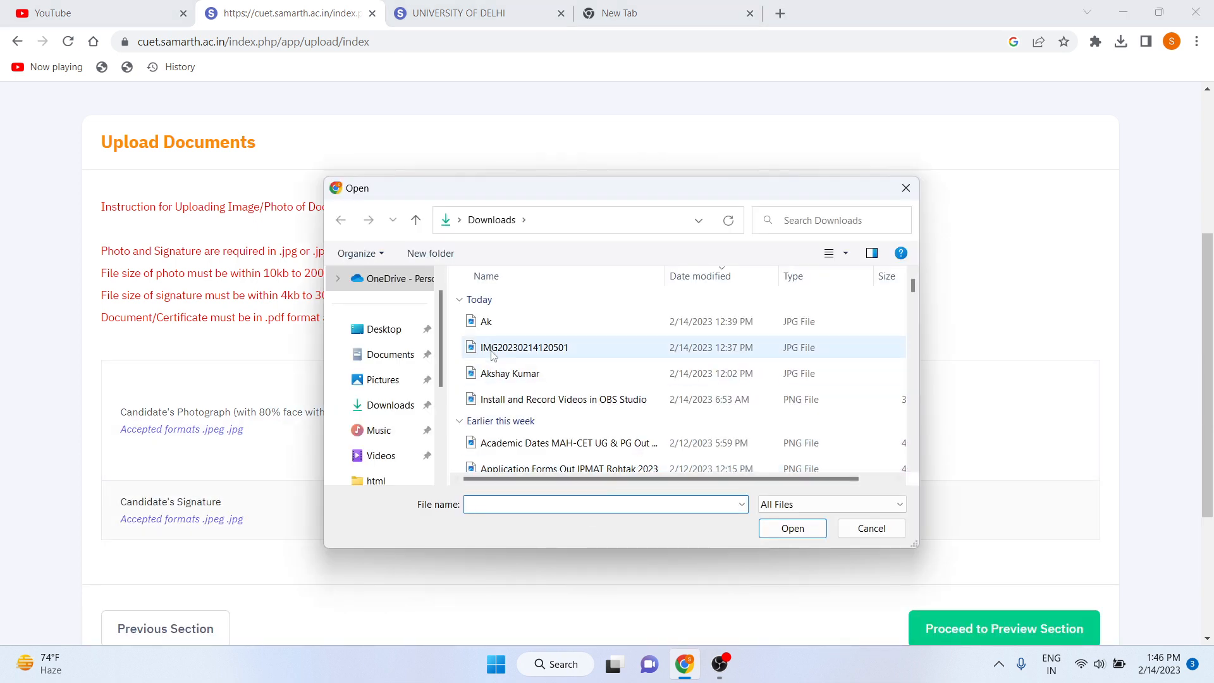
left_click(493, 347)
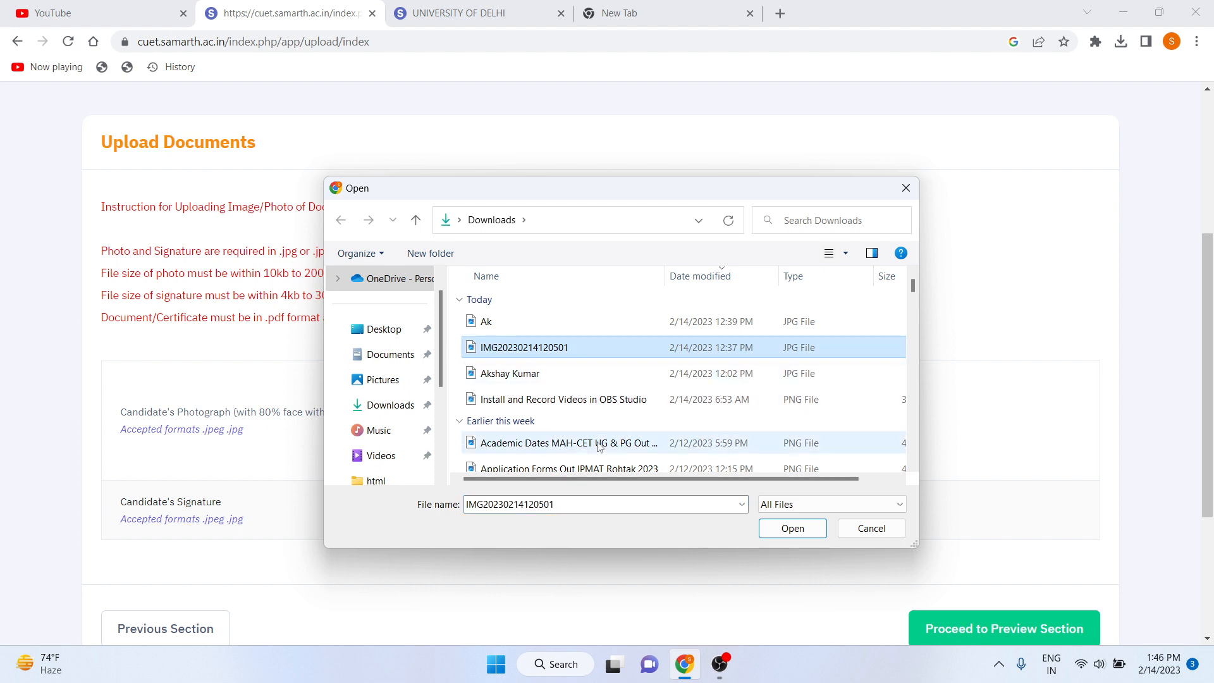
left_click(776, 536)
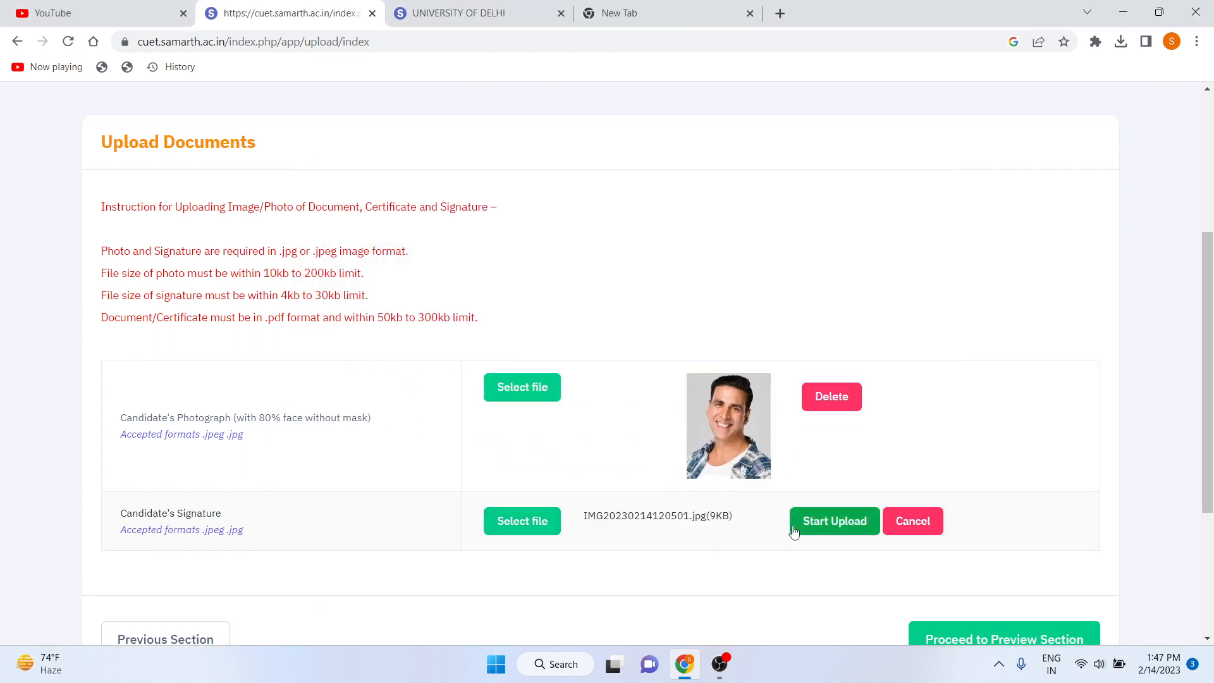
left_click(798, 533)
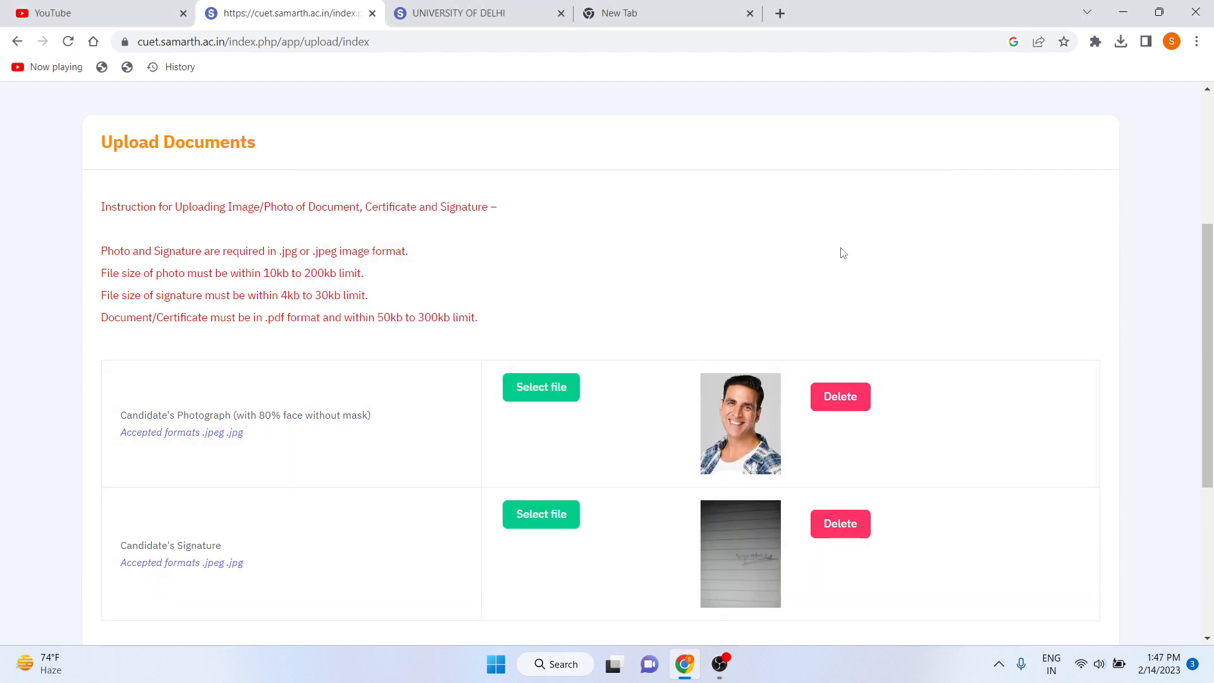
scroll(766, 349, "down", 2)
scroll(767, 349, "up", 1)
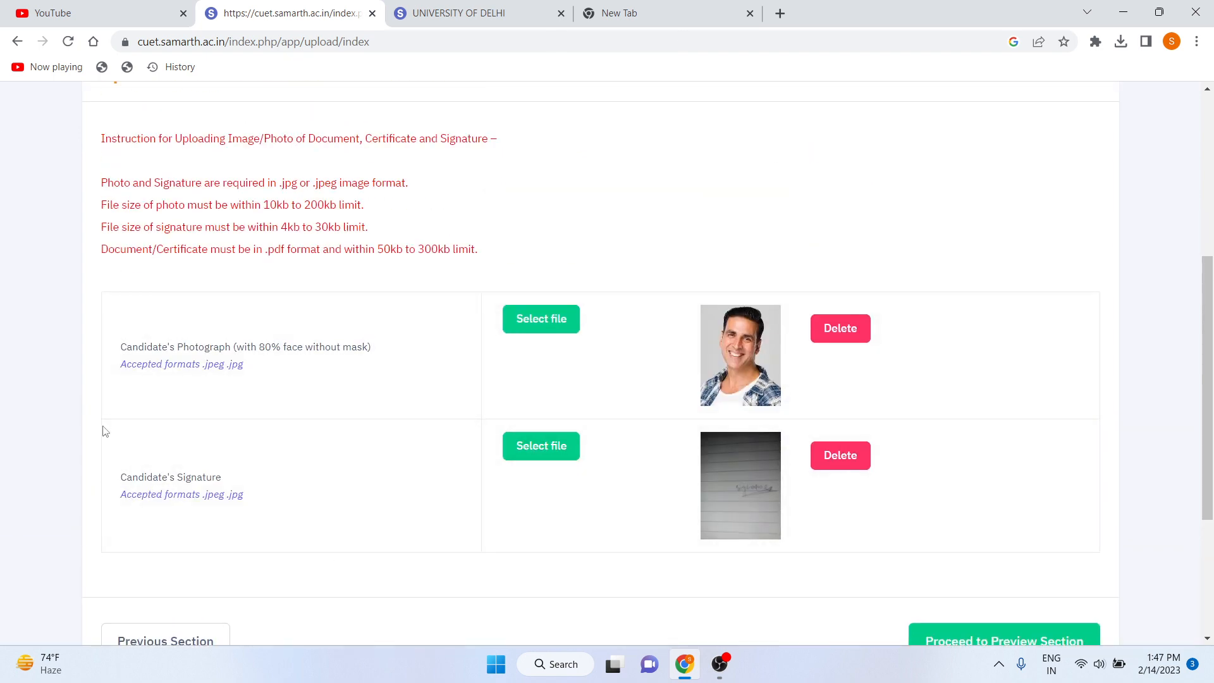
scroll(676, 305, "down", 3)
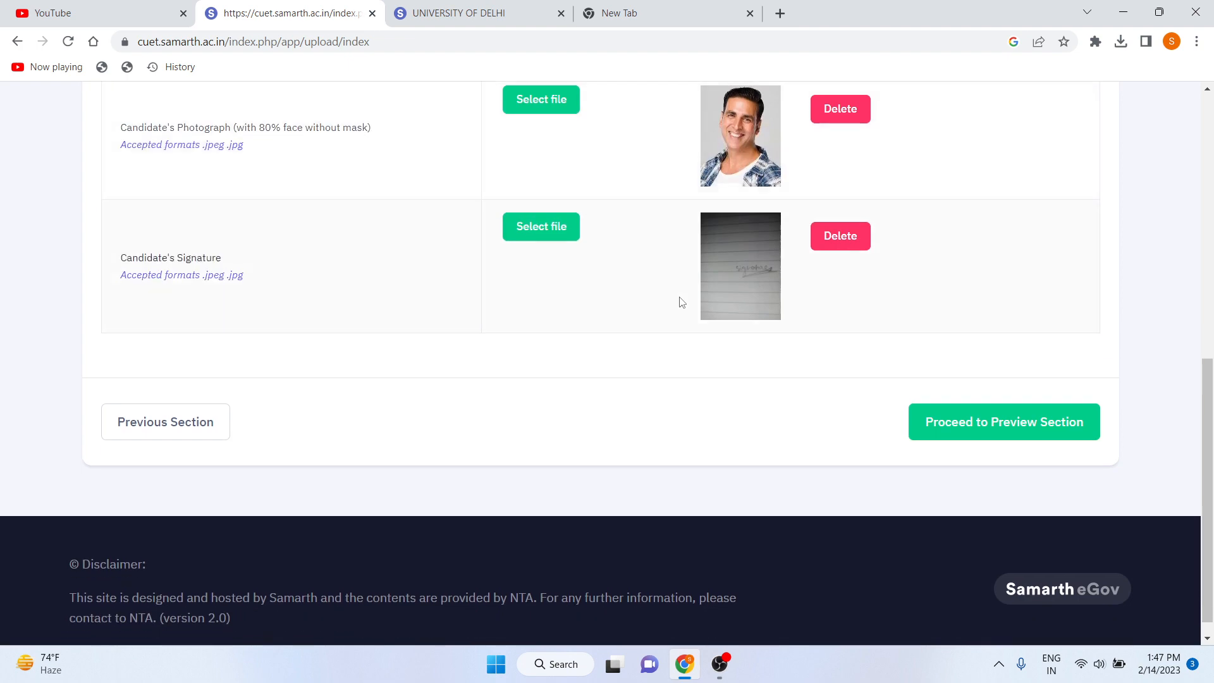
scroll(741, 375, "up", 3)
left_click(963, 596)
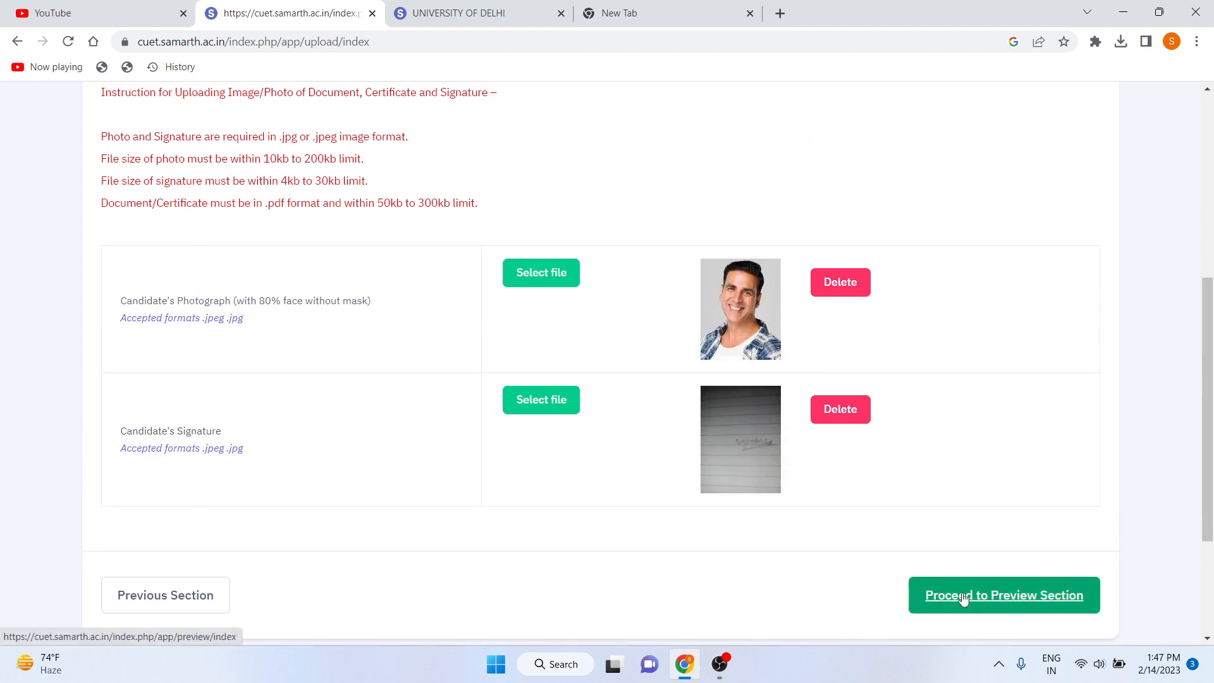
- Scroll through the application preview details and ₹1500 fee down to the particulars checklist
scroll(650, 458, "down", 10)
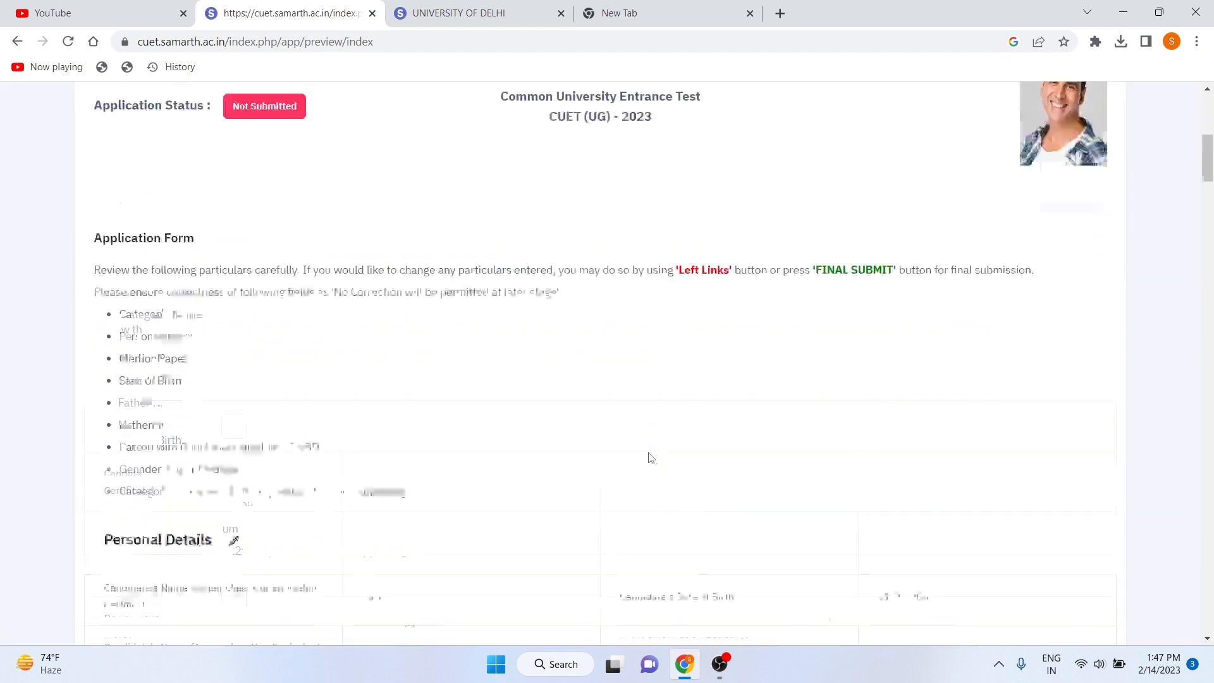
scroll(651, 458, "down", 20)
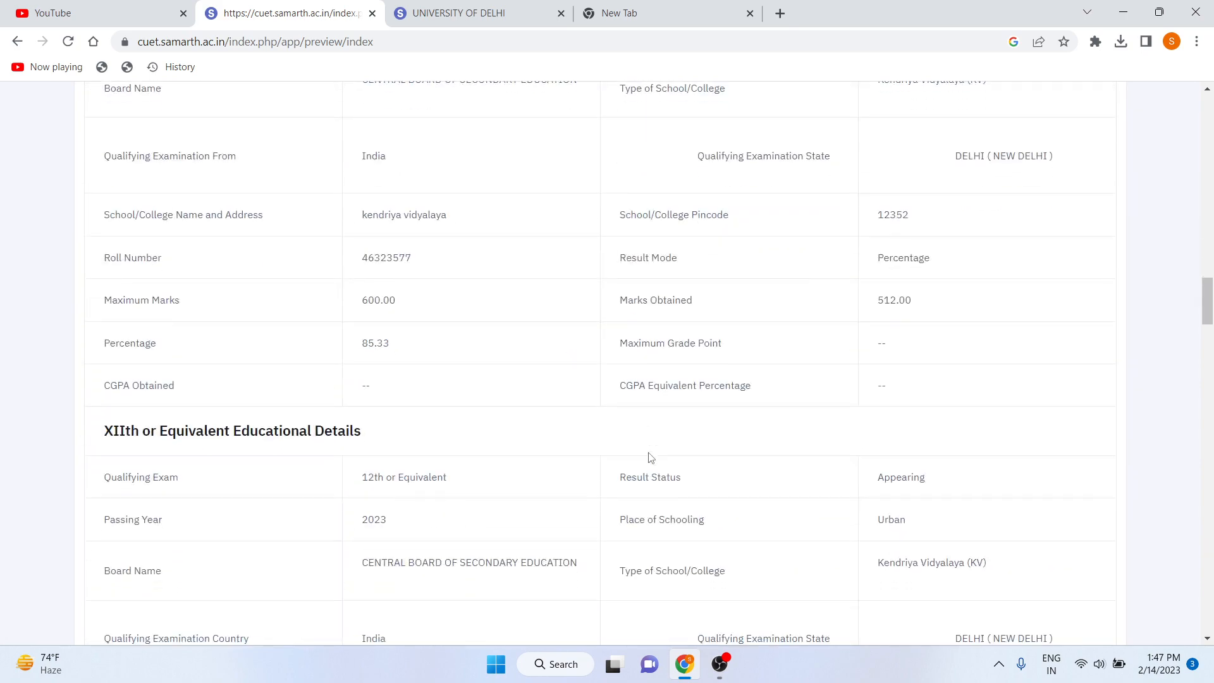
scroll(650, 458, "down", 10)
scroll(650, 459, "down", 9)
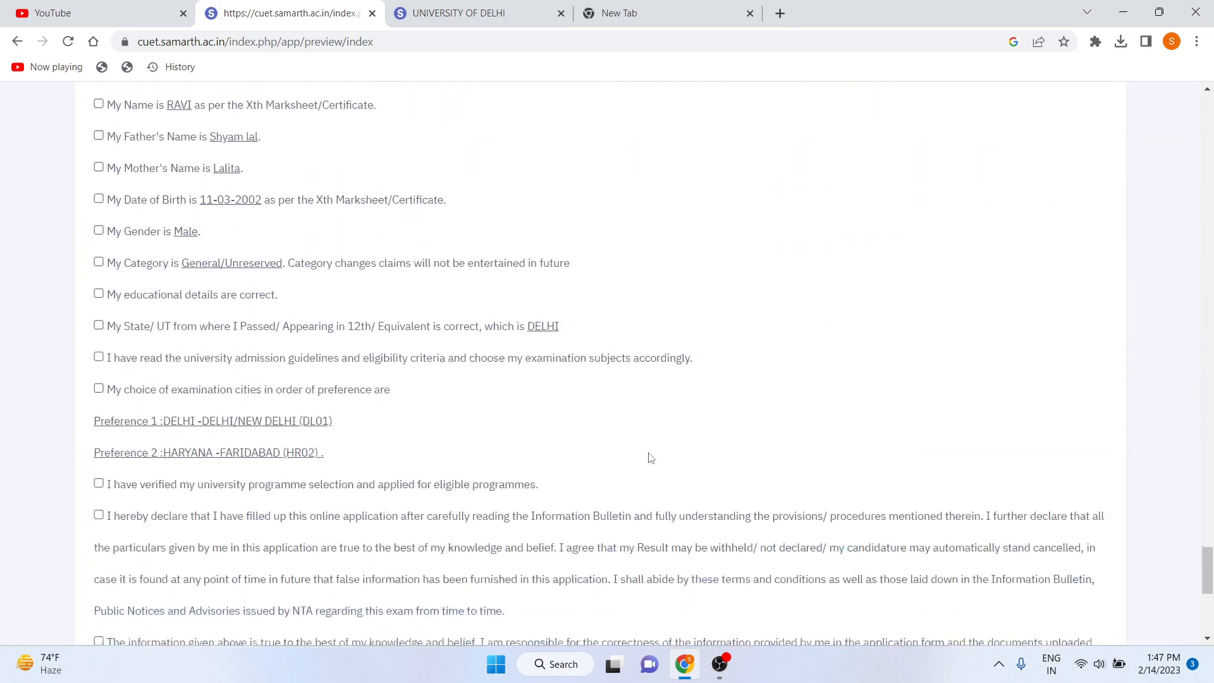
scroll(650, 458, "up", 7)
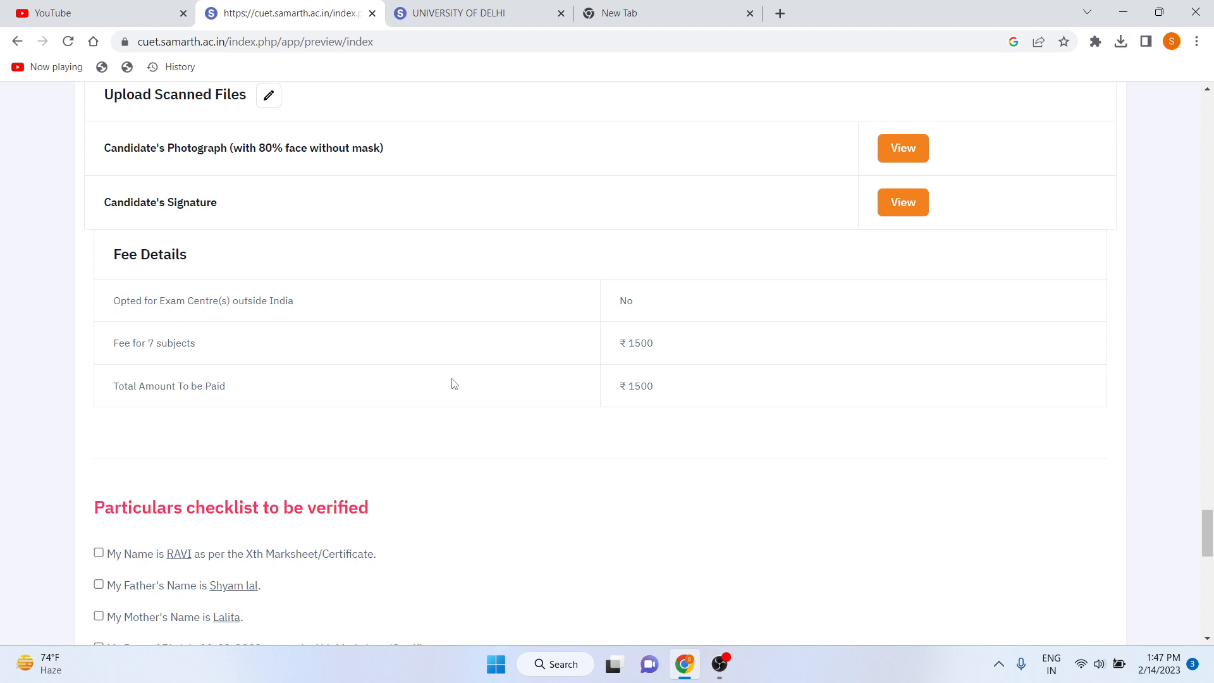
scroll(453, 384, "down", 1)
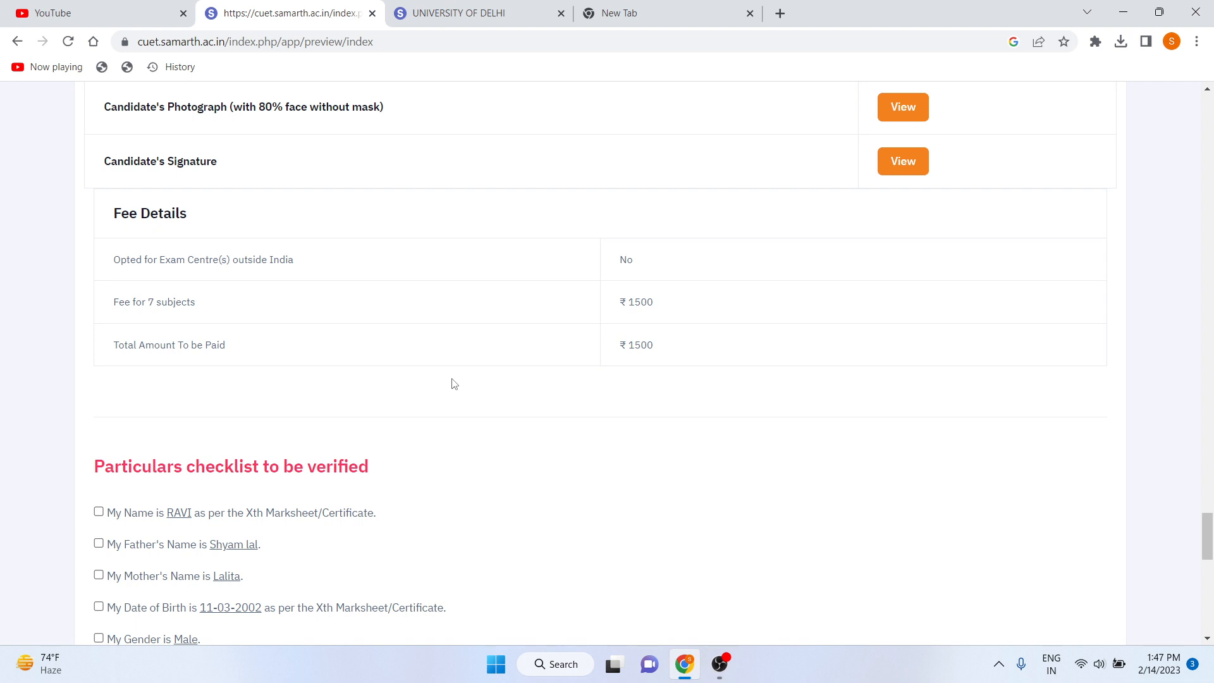
scroll(454, 384, "down", 5)
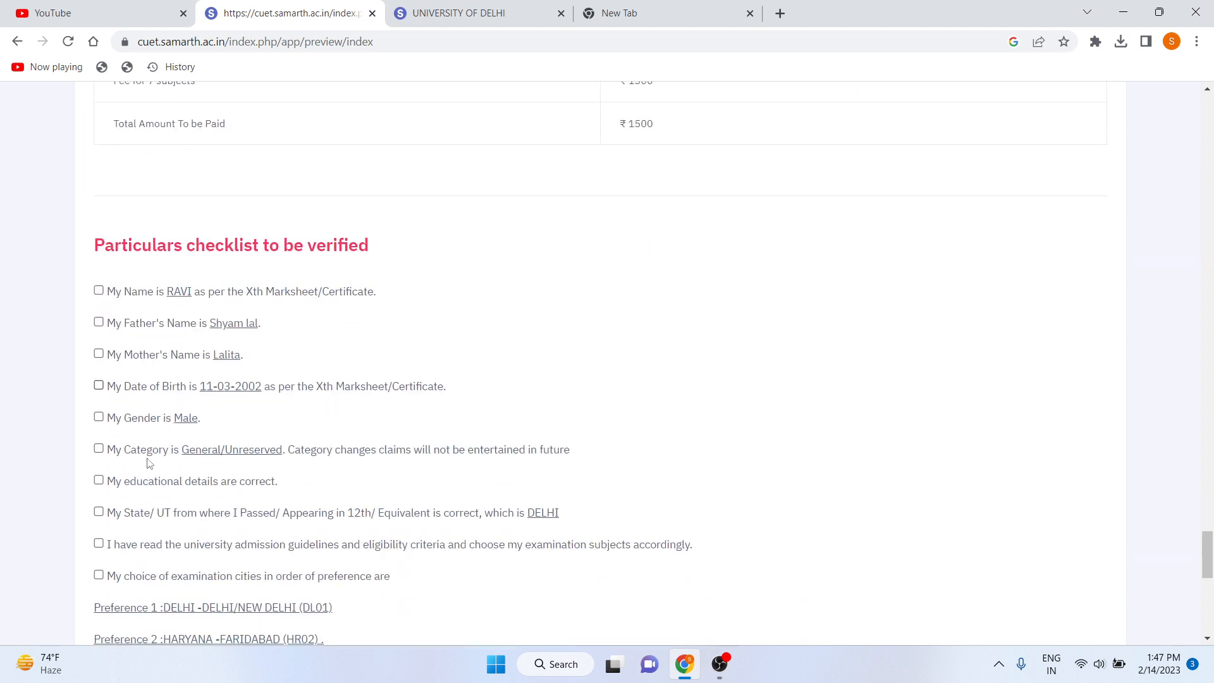
scroll(108, 289, "down", 1)
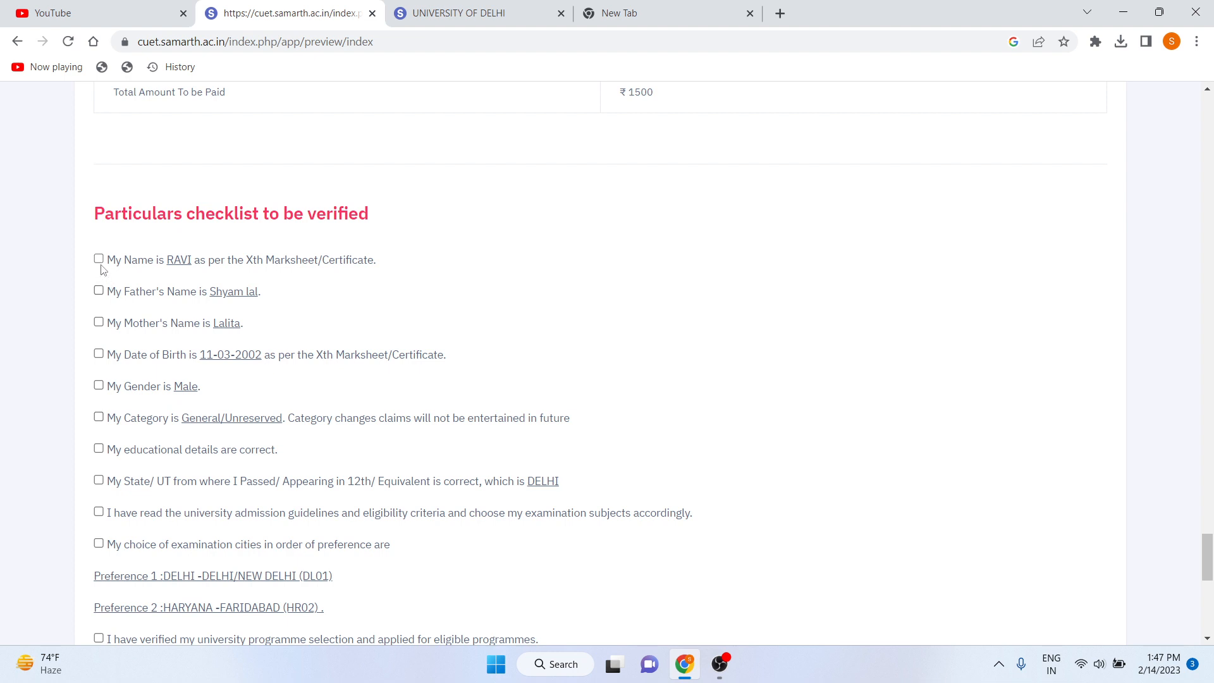
- Tick the checklist items for name, parents' names, date of birth, gender, category, education and schooling state
left_click(98, 258)
left_click(99, 290)
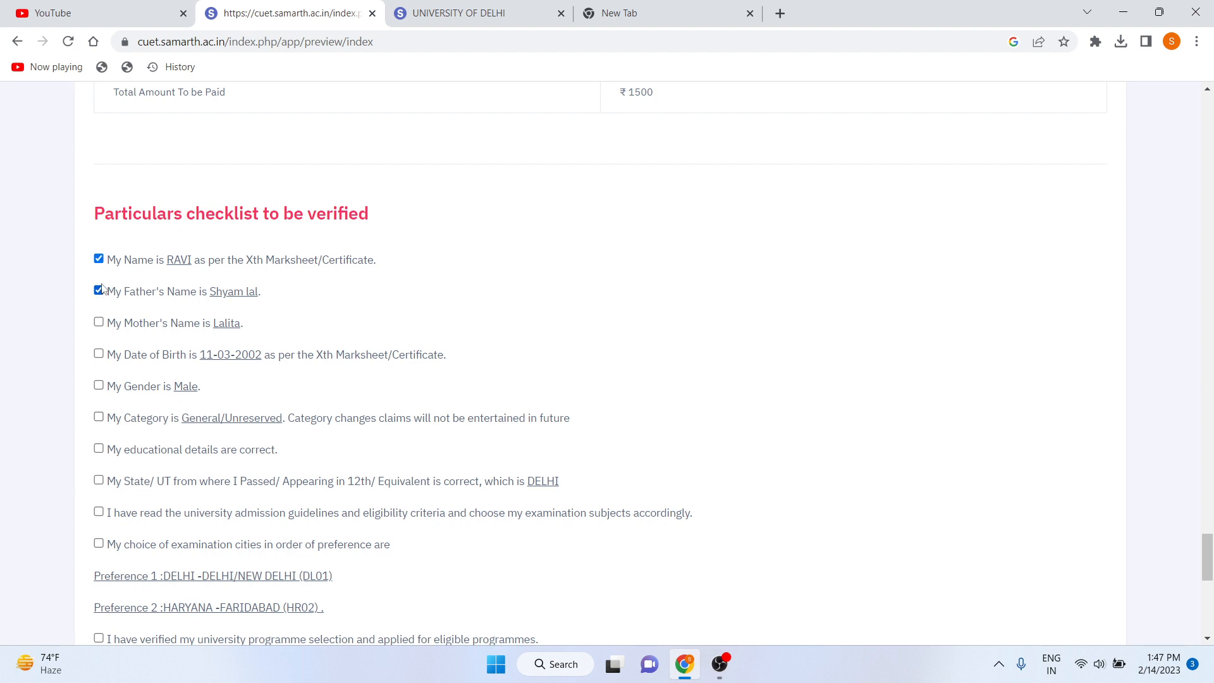
left_click(98, 323)
left_click(100, 354)
left_click(99, 385)
left_click(99, 417)
left_click(98, 448)
left_click(99, 480)
- Tick the admission guidelines, exam city, programme selection and main application declaration items
scroll(99, 487, "down", 2)
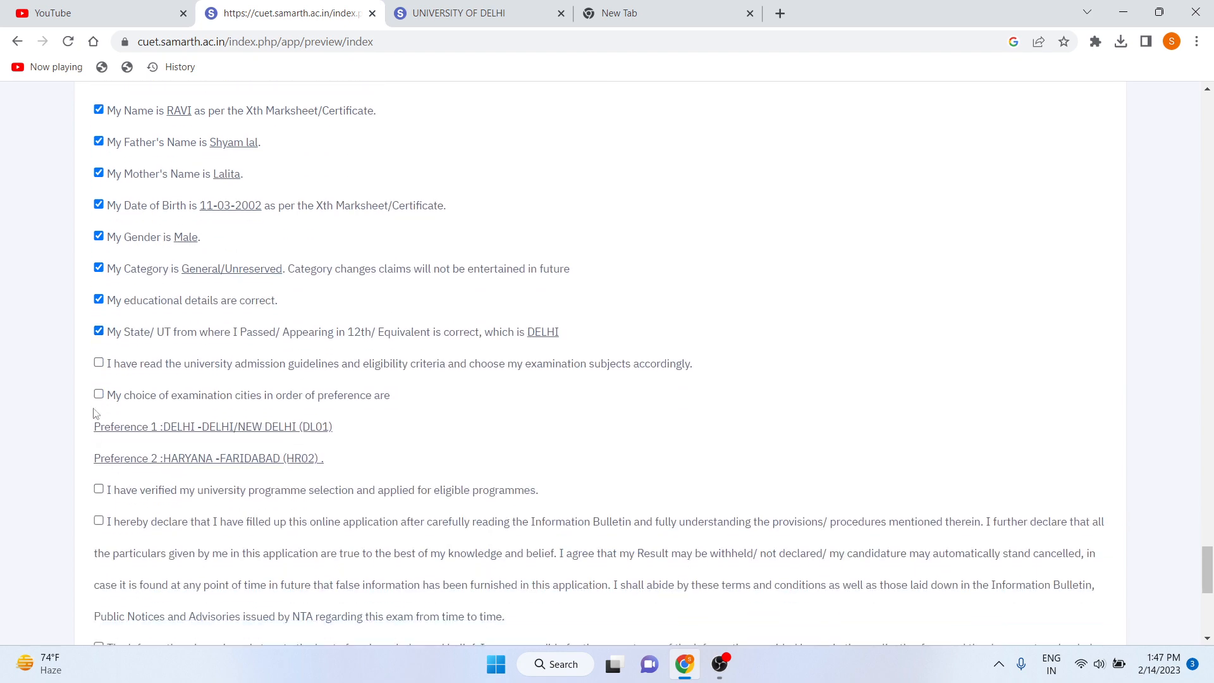
left_click(98, 363)
left_click(99, 394)
scroll(99, 398, "down", 1)
left_click(100, 419)
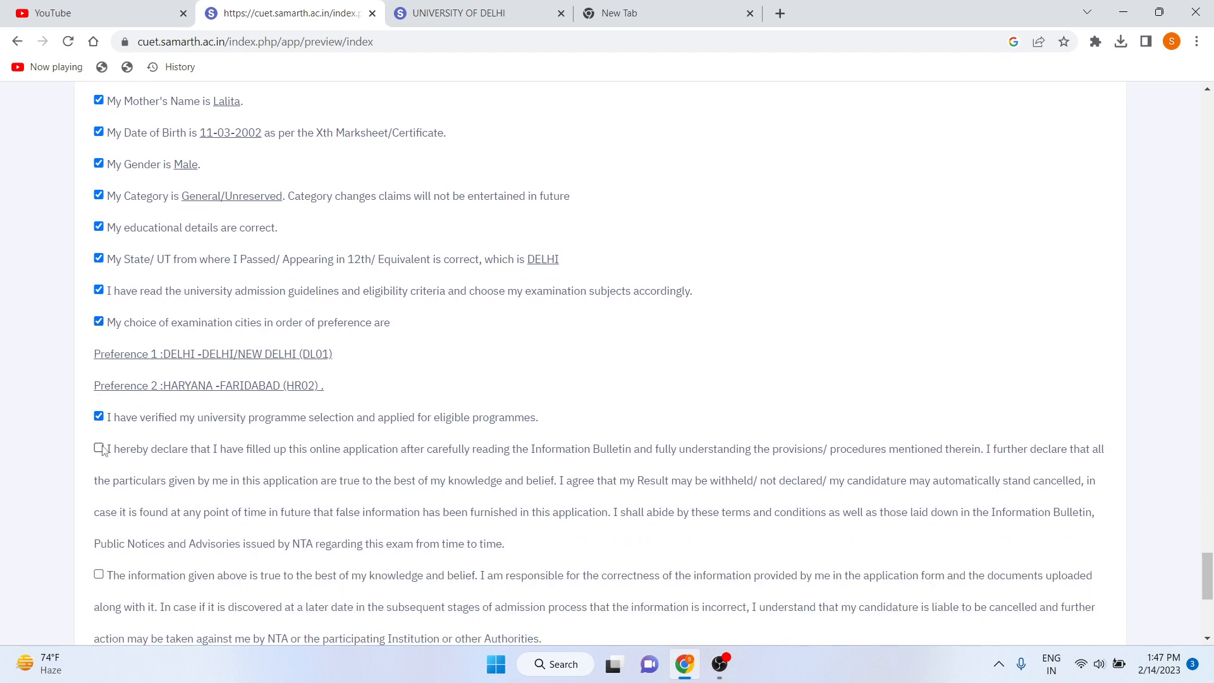
left_click(100, 450)
- Agree the information is true, authorise NTA to share details, and review the ticked checklist
scroll(102, 452, "down", 2)
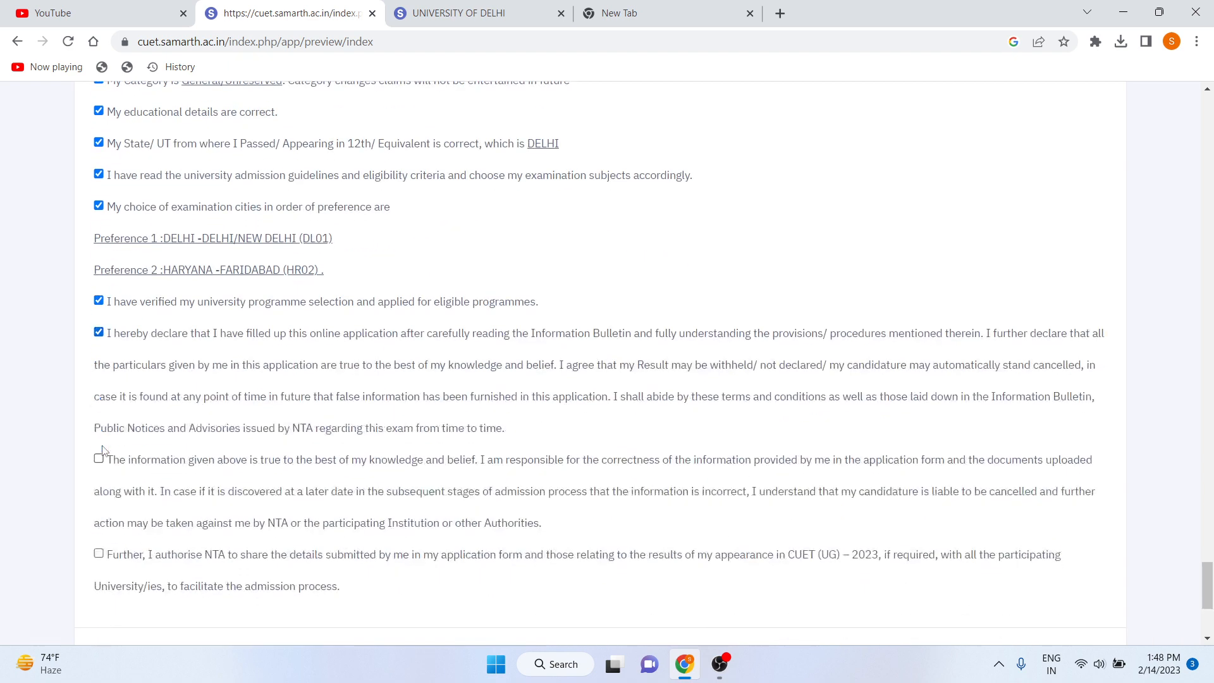
left_click(100, 461)
scroll(105, 460, "down", 1)
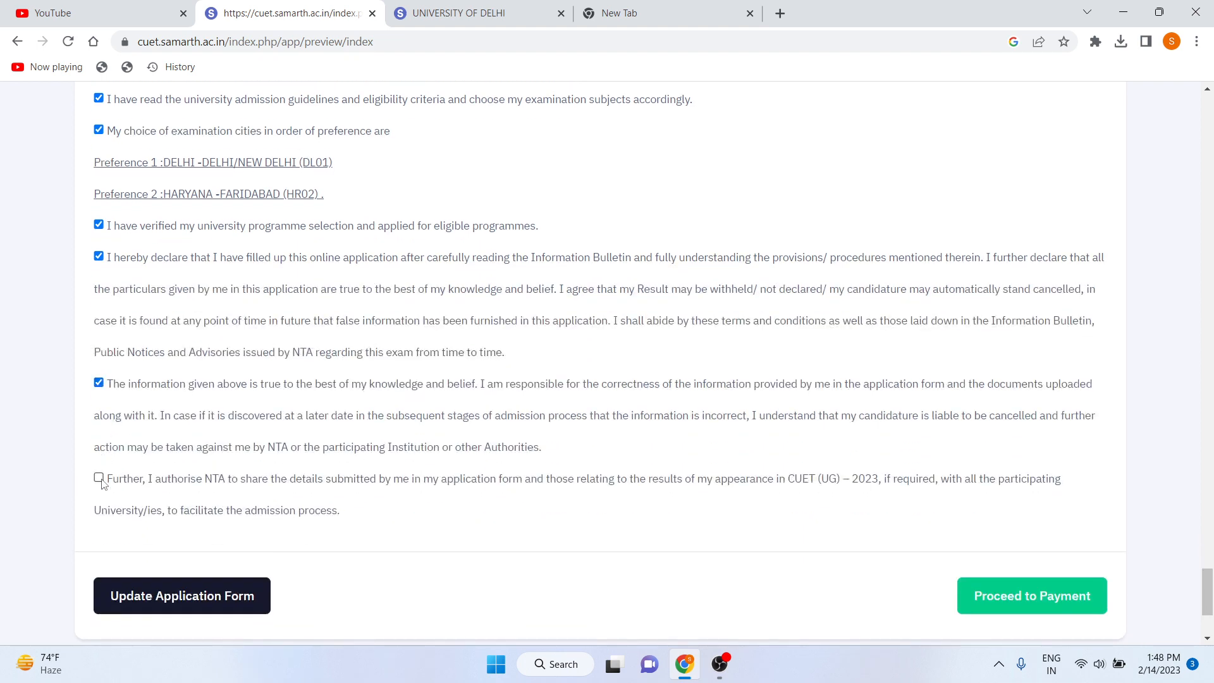
left_click(99, 479)
scroll(172, 405, "down", 2)
scroll(173, 405, "up", 3)
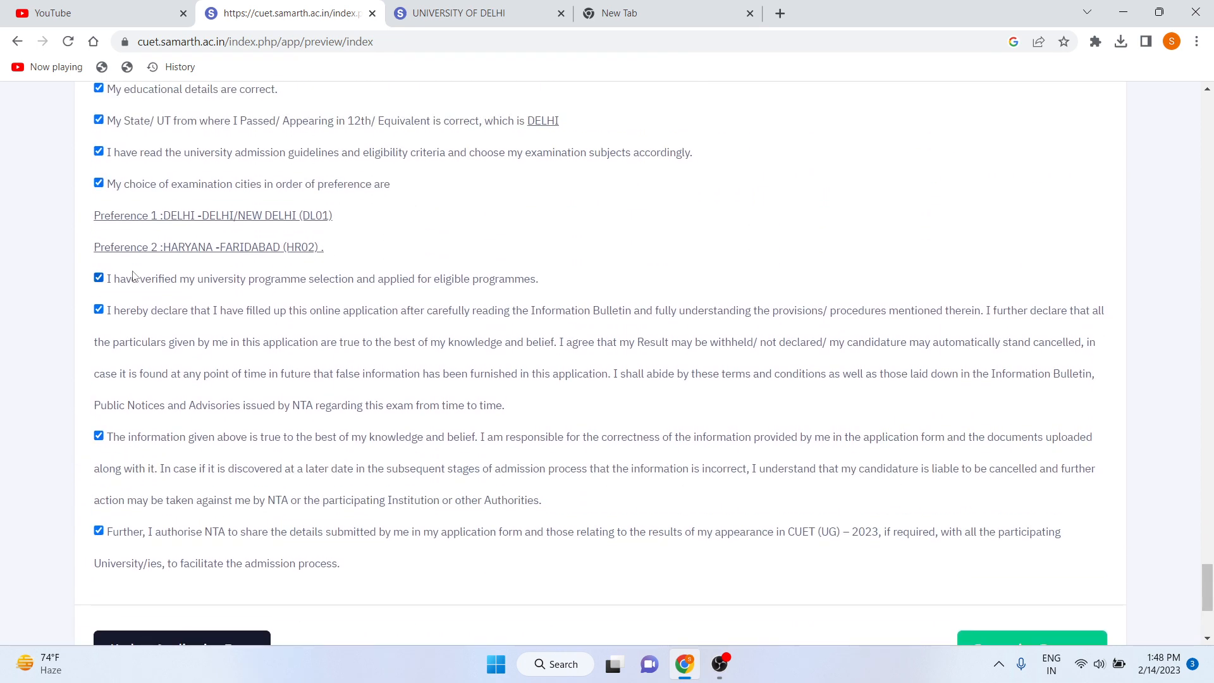
scroll(163, 411, "down", 1)
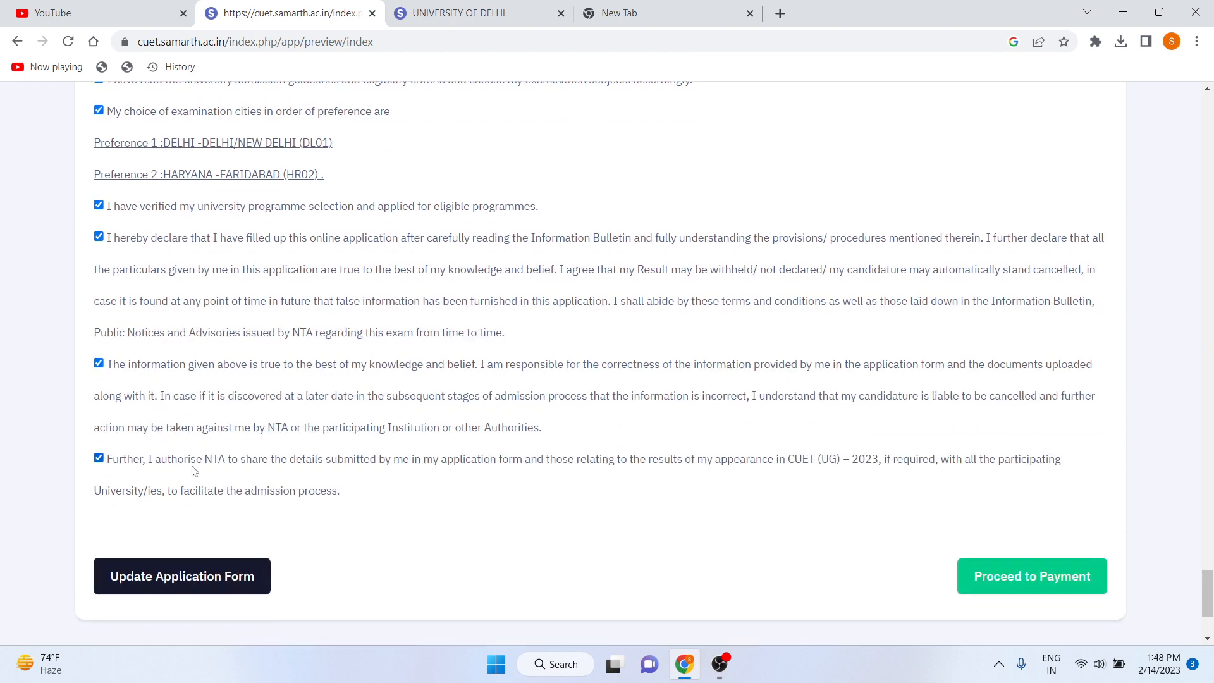
scroll(338, 346, "down", 1)
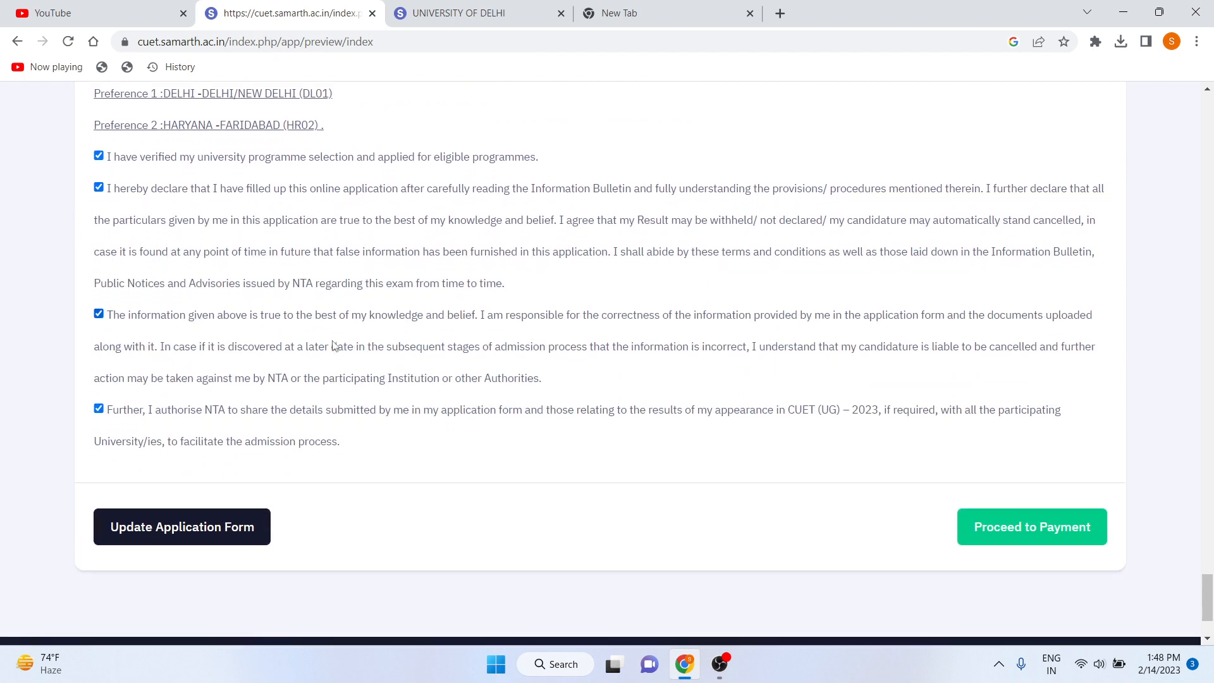
scroll(427, 409, "down", 1)
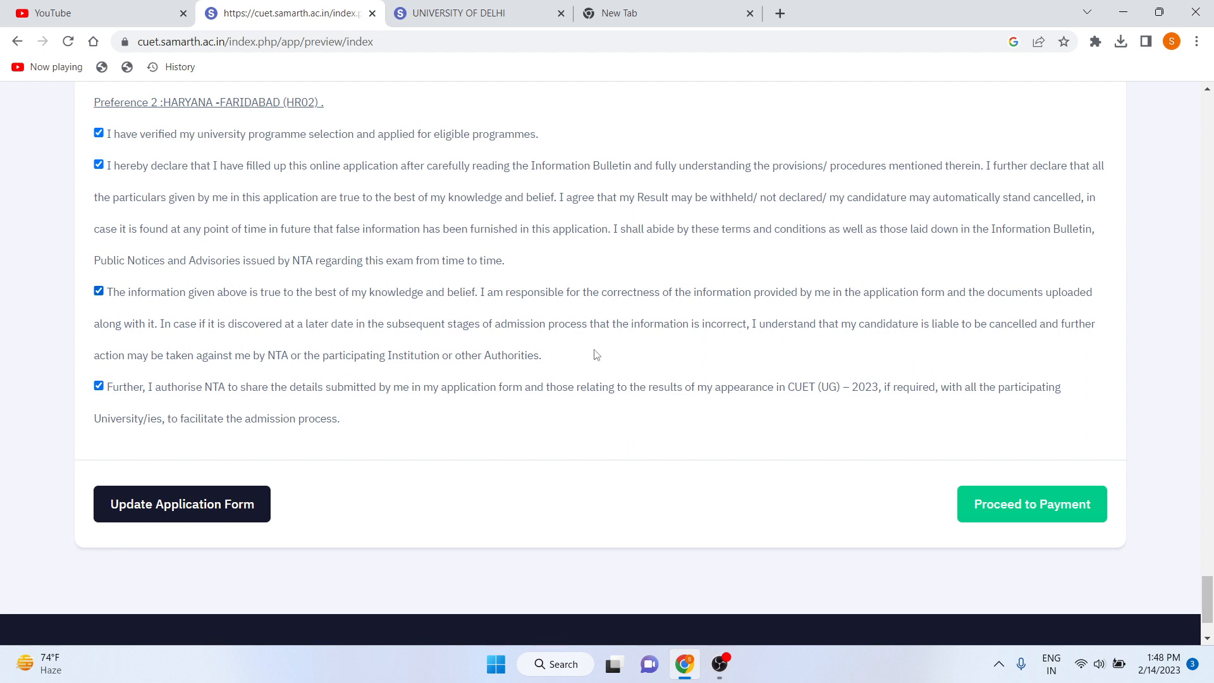
scroll(594, 355, "down", 1)
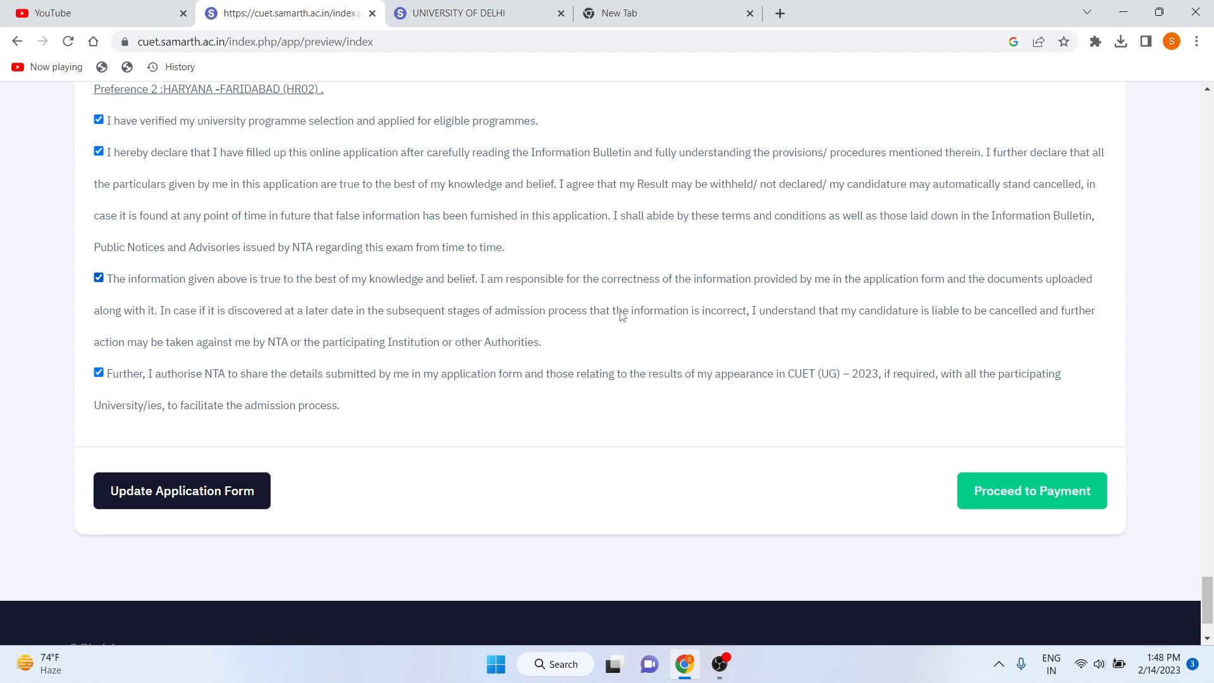
scroll(627, 296, "up", 8)
scroll(629, 297, "up", 5)
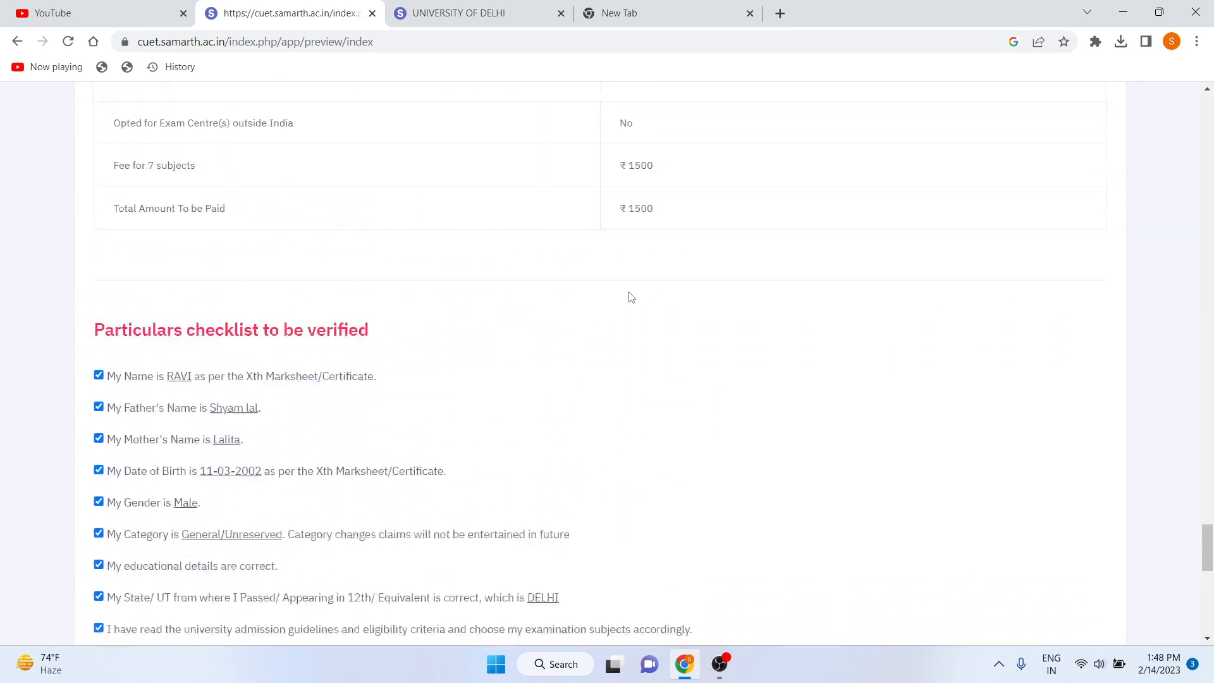
scroll(719, 282, "up", 6)
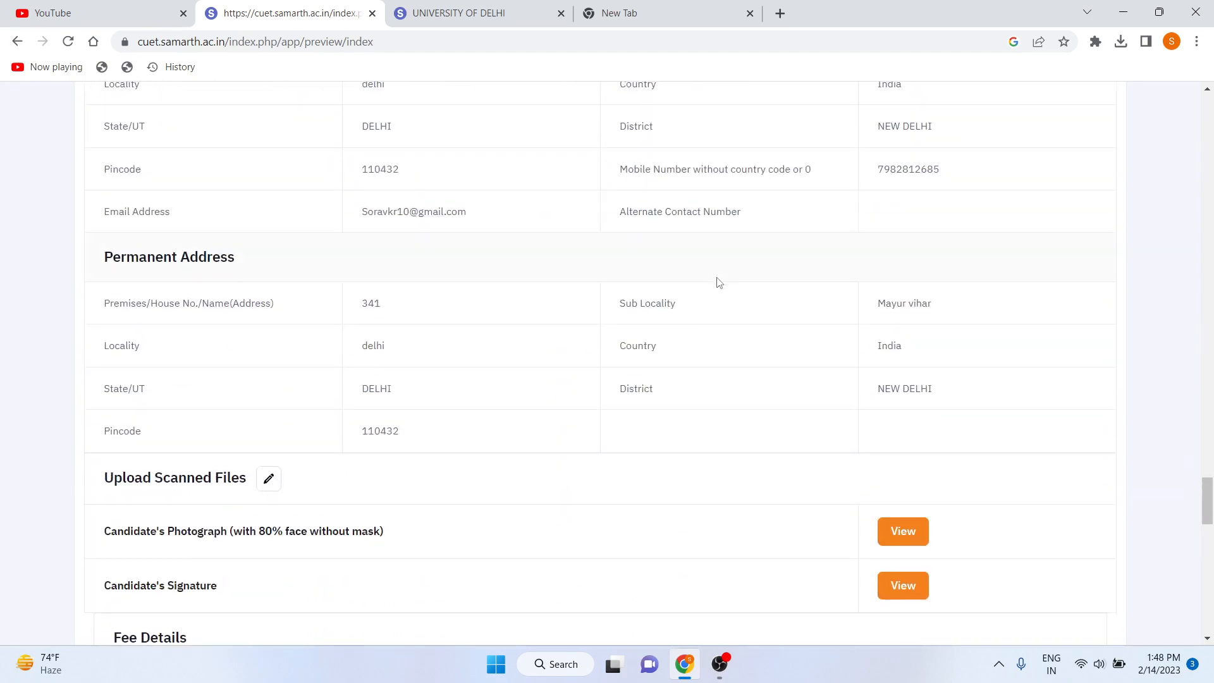
scroll(719, 283, "down", 20)
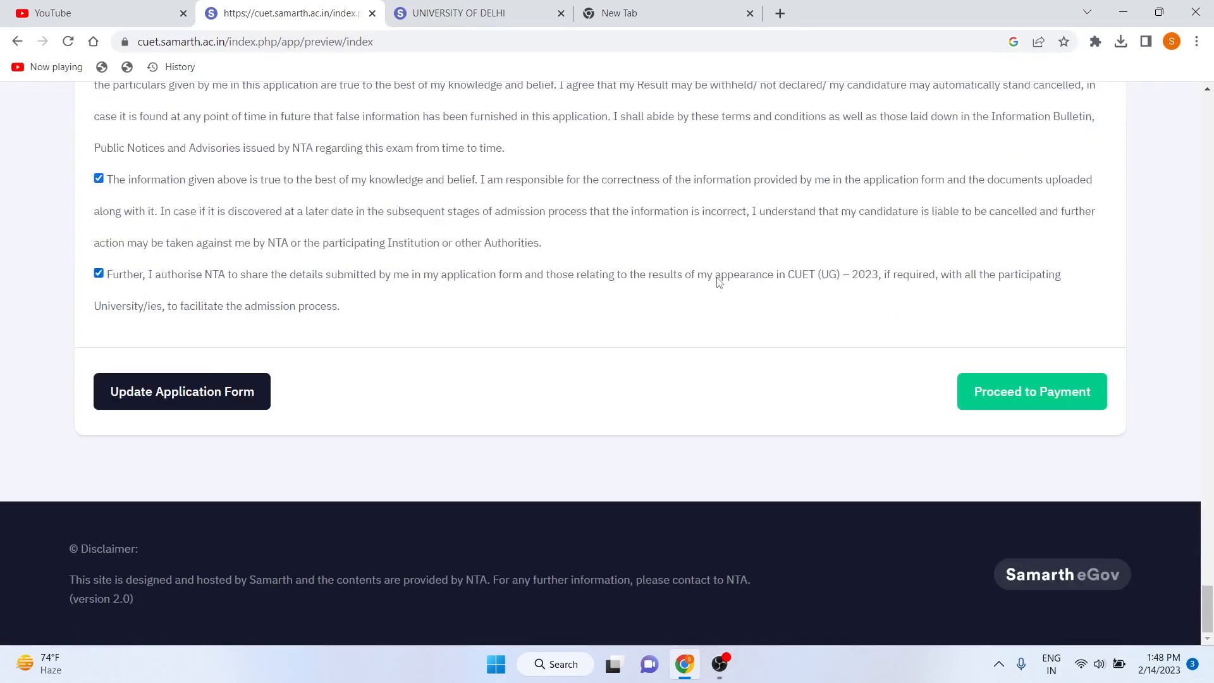
- Proceed to payment and confirm the final submission of the application
left_click(1054, 405)
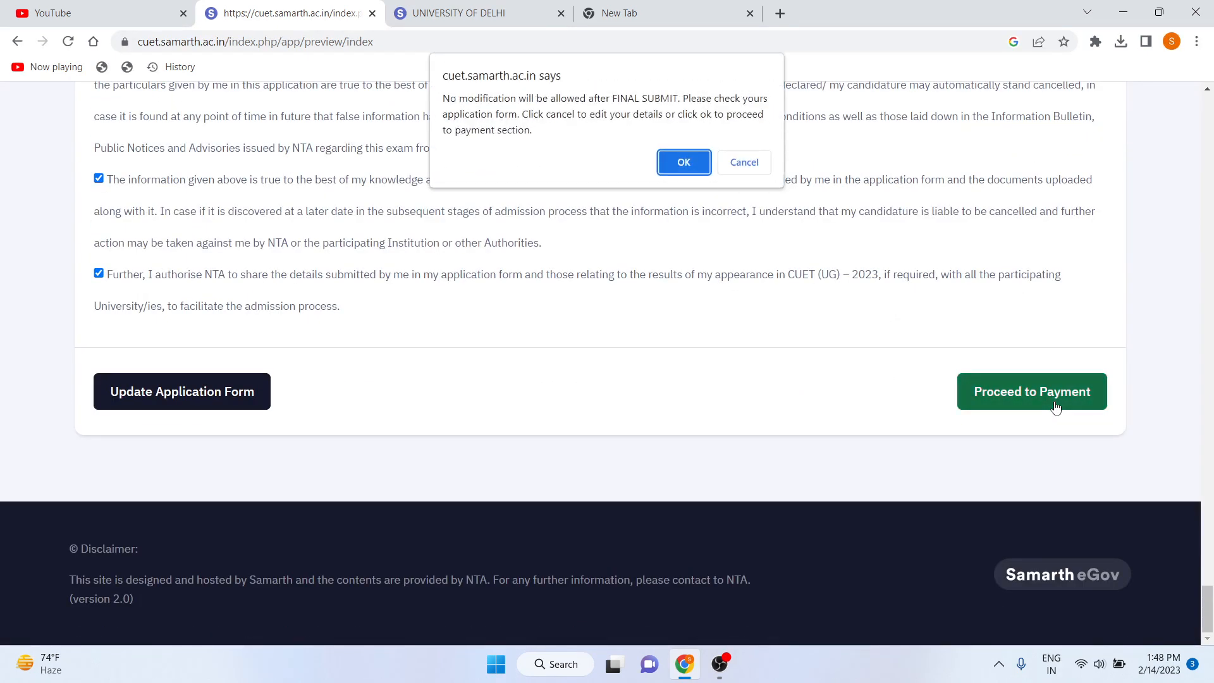
left_click(686, 162)
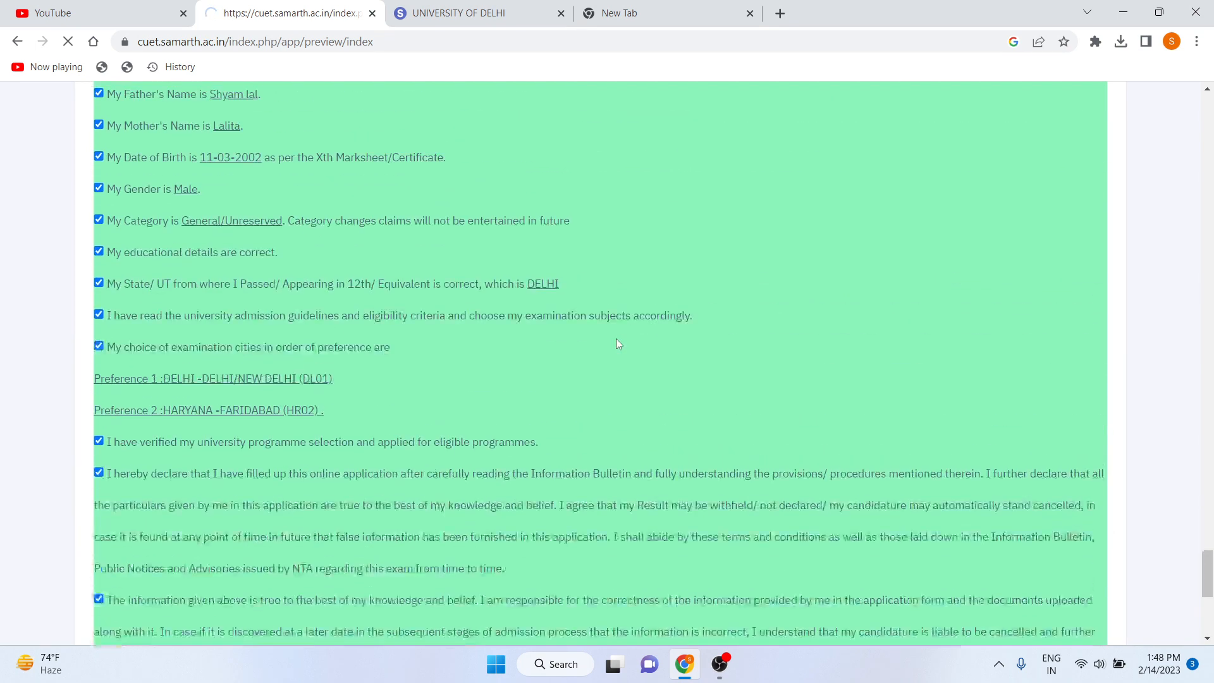
scroll(619, 344, "down", 5)
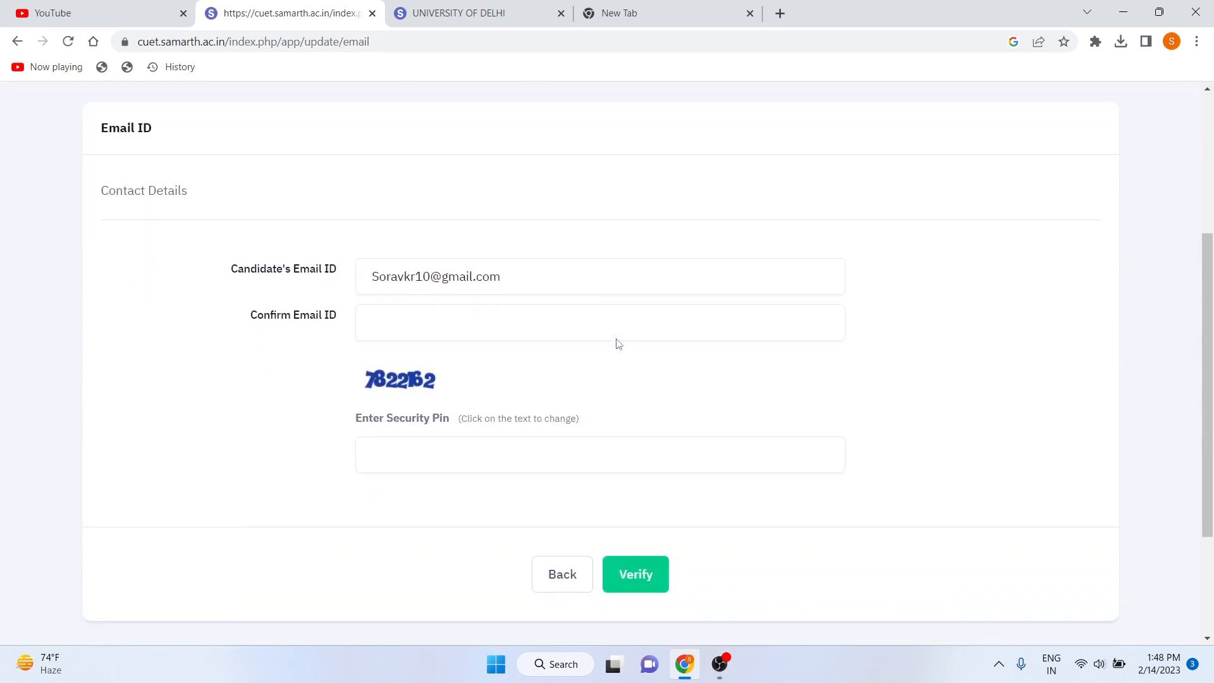
- Fill Confirm Email ID with the registered email, enter the security pin and request the code
left_click(480, 244)
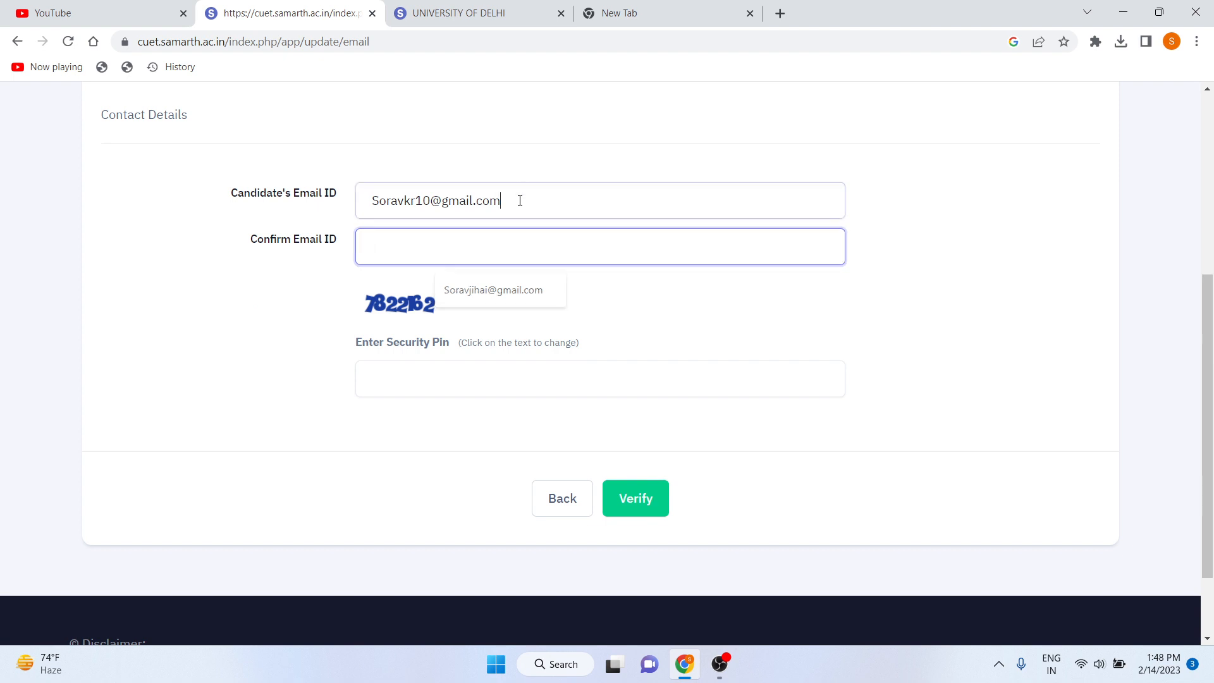
left_click_drag(517, 200, 350, 198)
key("ctrl+c")
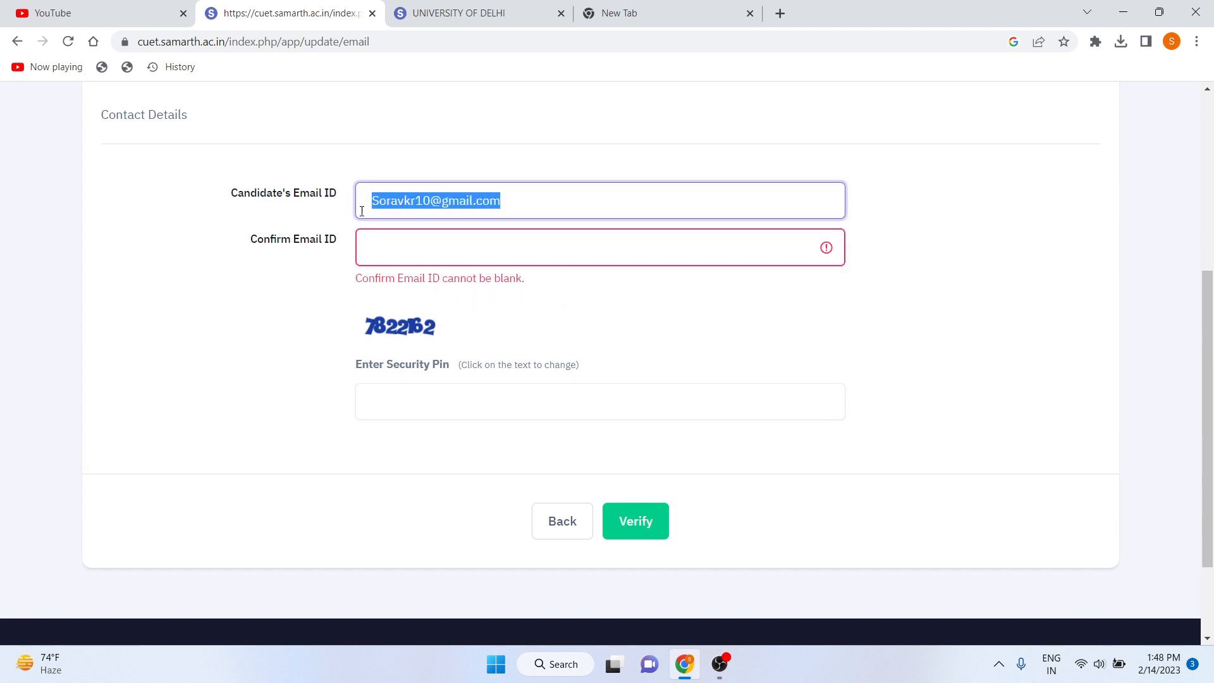
left_click(384, 244)
key("ctrl+v")
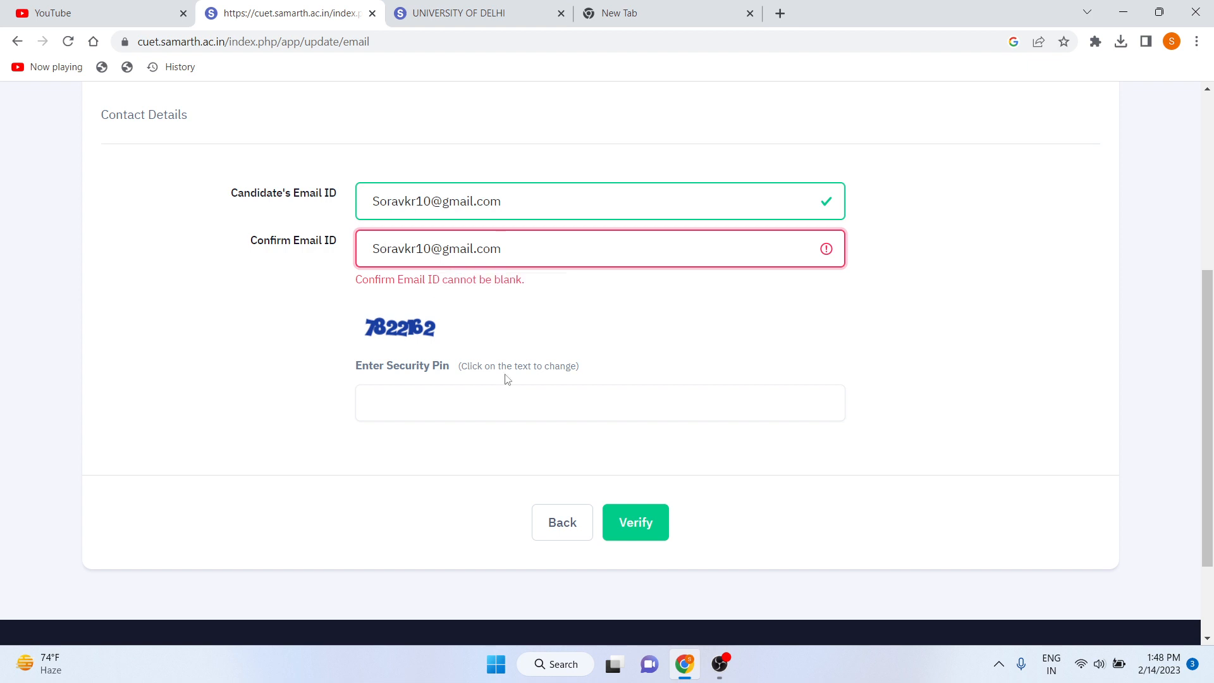
left_click(520, 395)
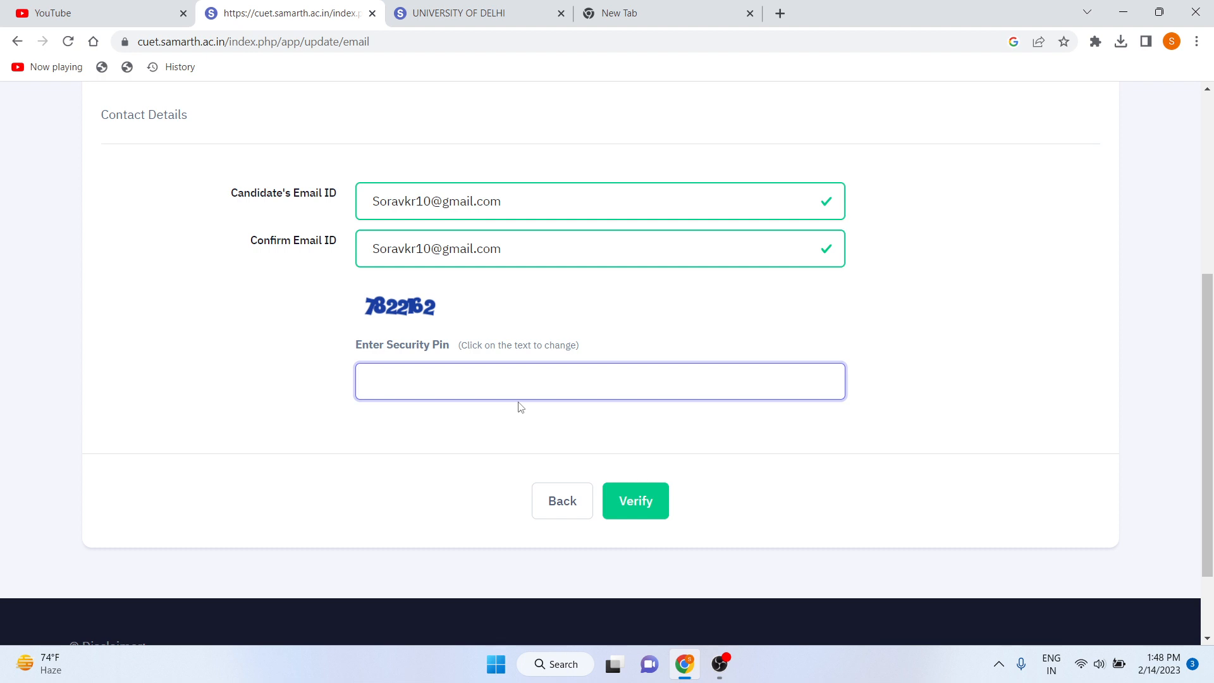
type("7822162")
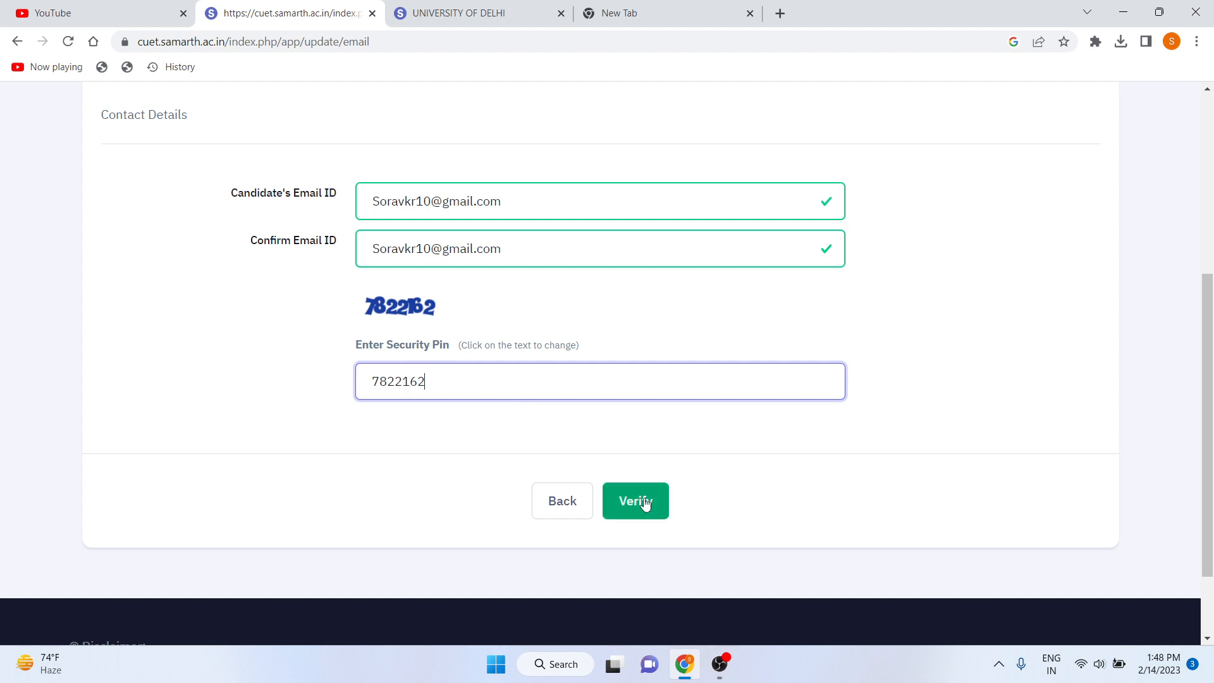
left_click(645, 503)
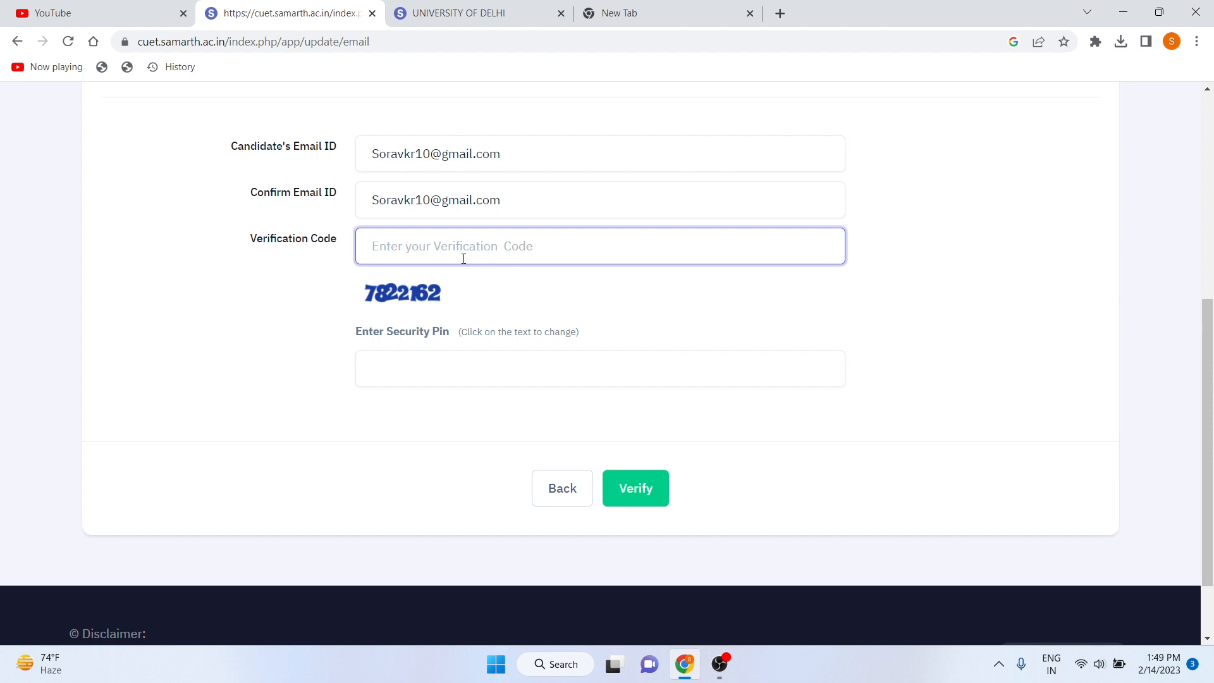
- Enter the emailed verification code and the security pin, then verify the email
left_click(451, 370)
type("7")
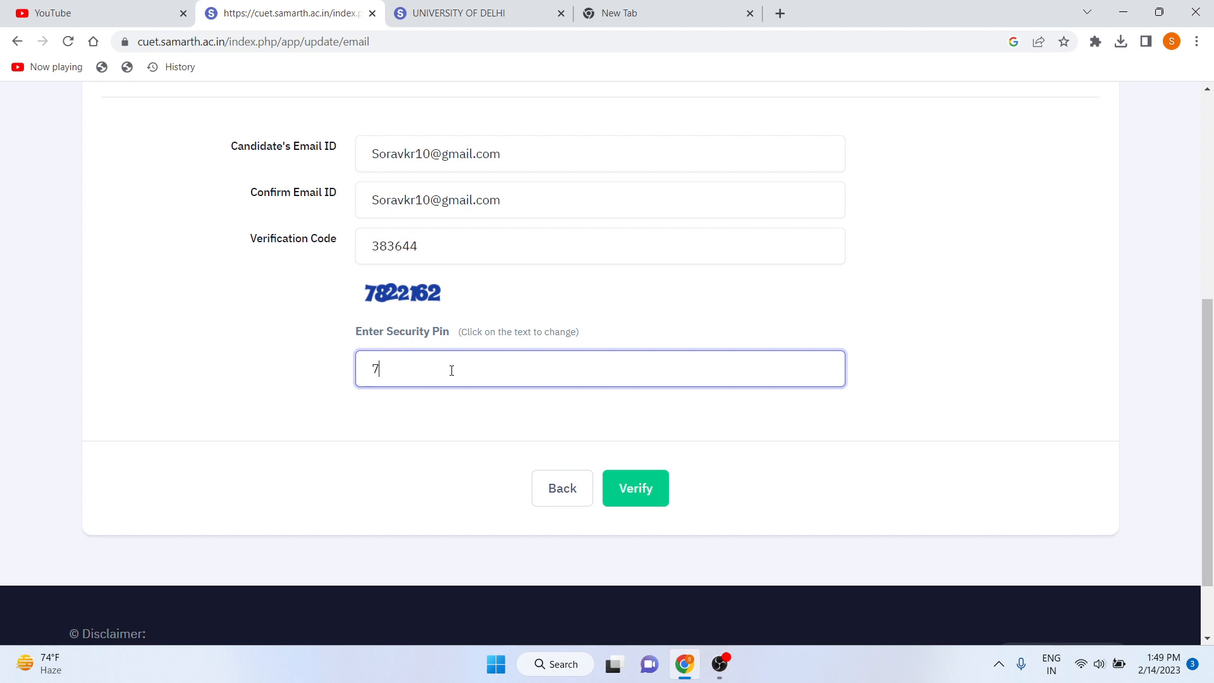
type("822162")
left_click(646, 506)
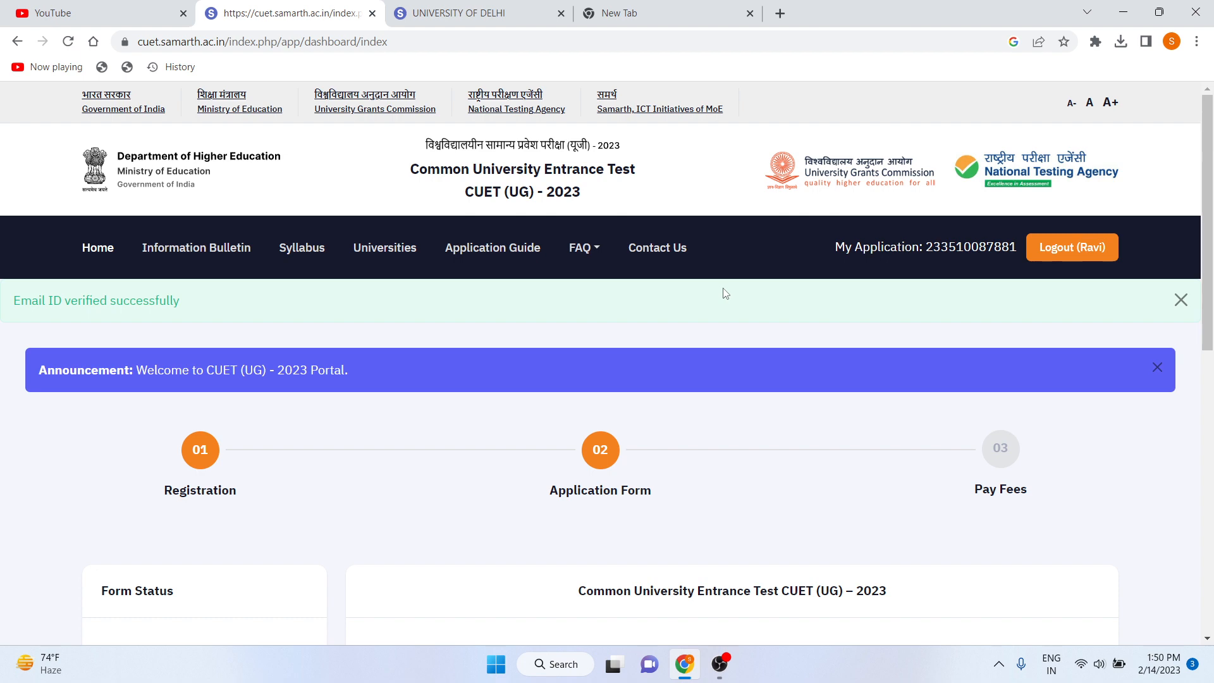
- Step through the application form review from personal details to the programme selection
scroll(493, 246, "down", 3)
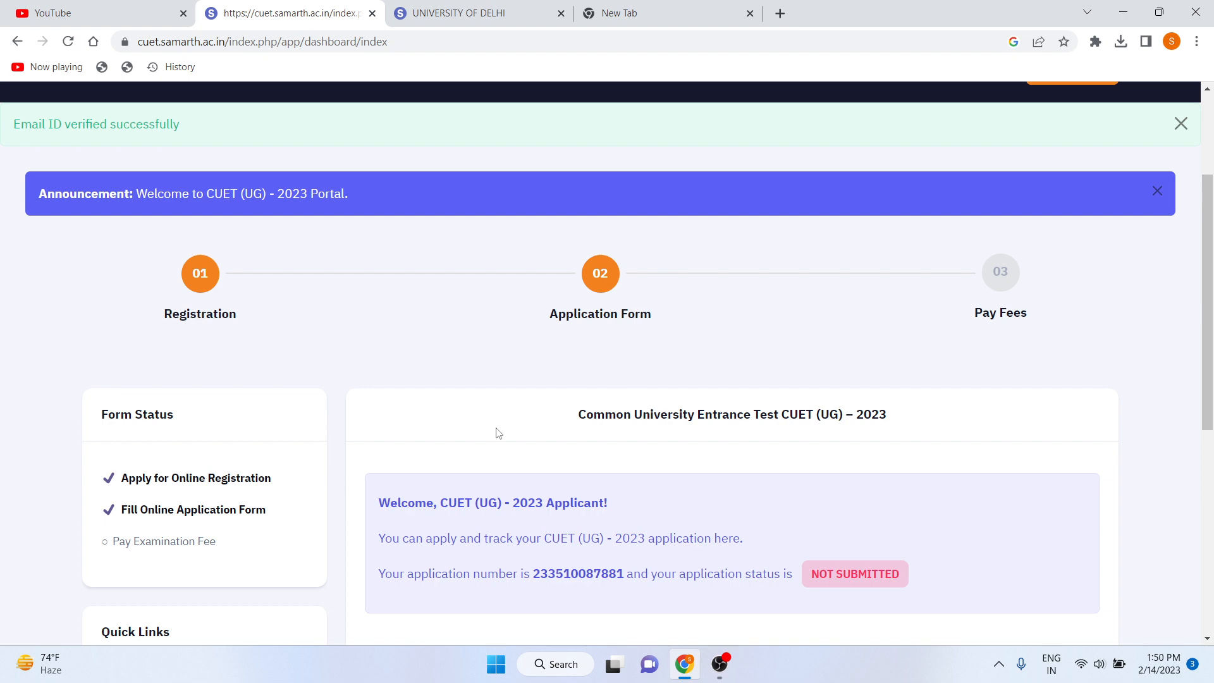
scroll(497, 430, "down", 7)
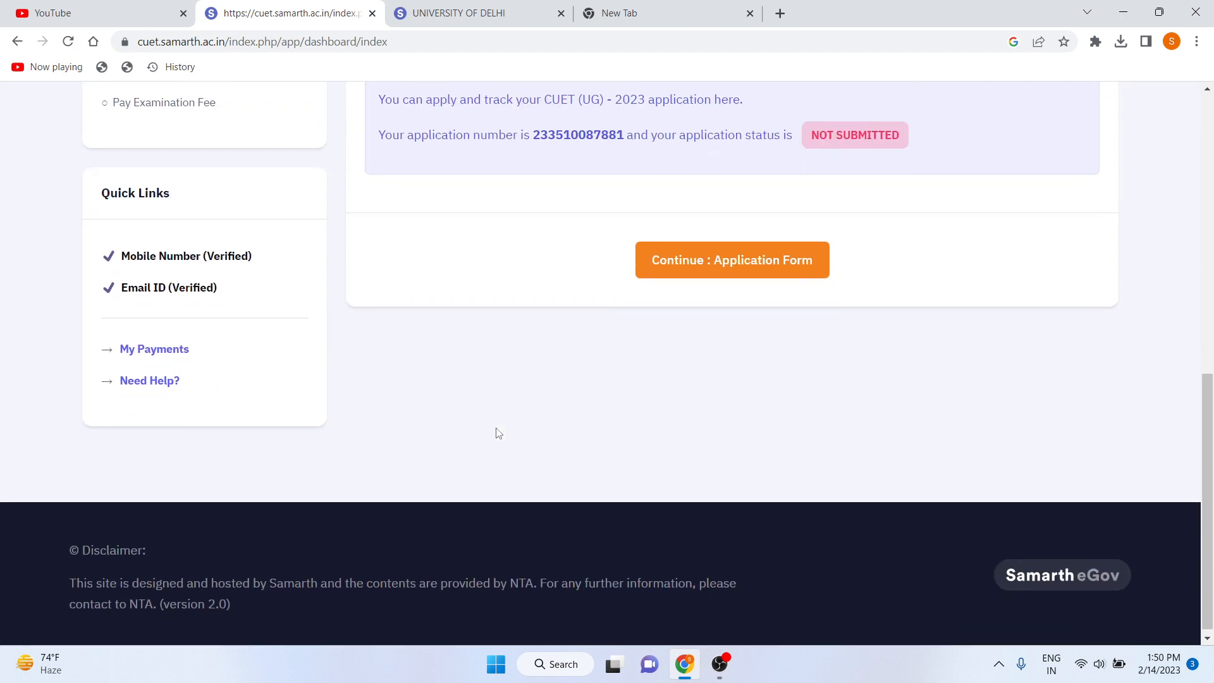
left_click(693, 270)
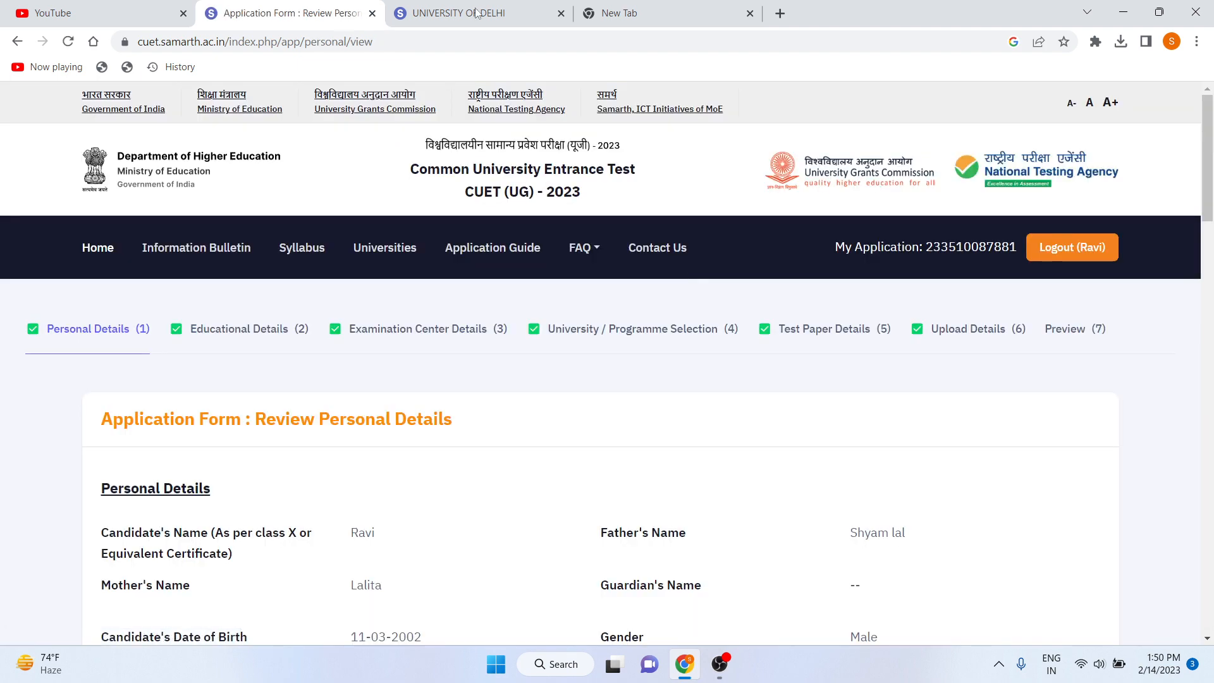
scroll(423, 324, "down", 2)
scroll(423, 324, "down", 20)
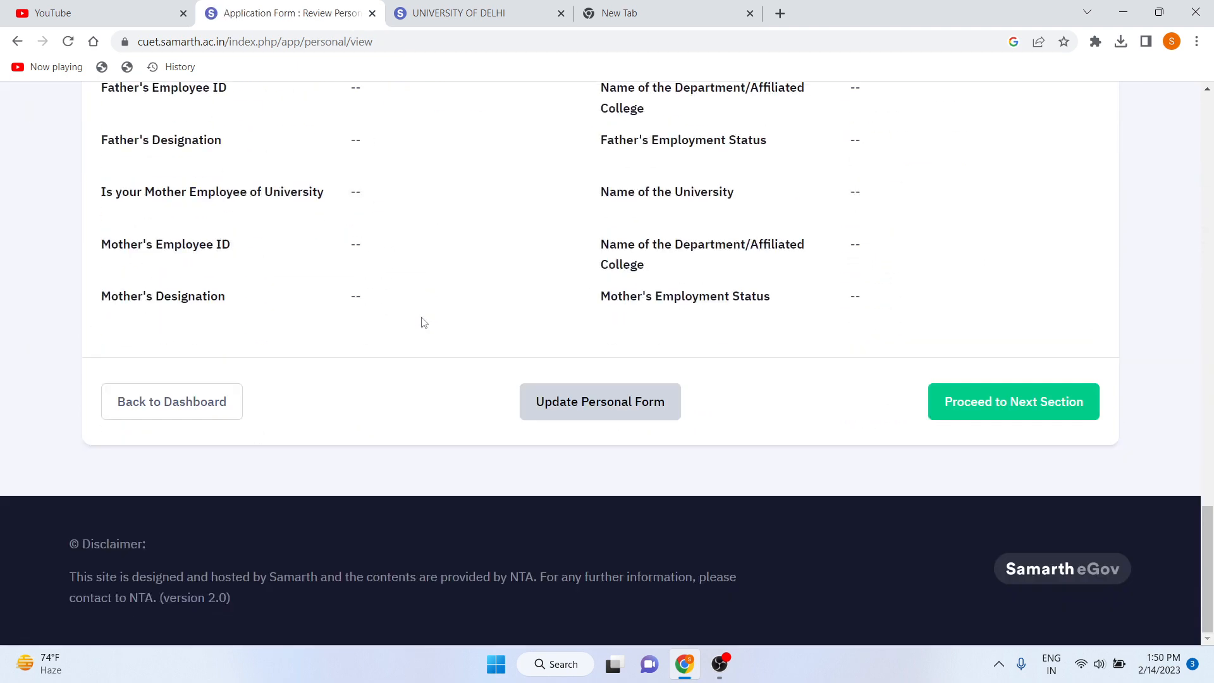
left_click(1051, 405)
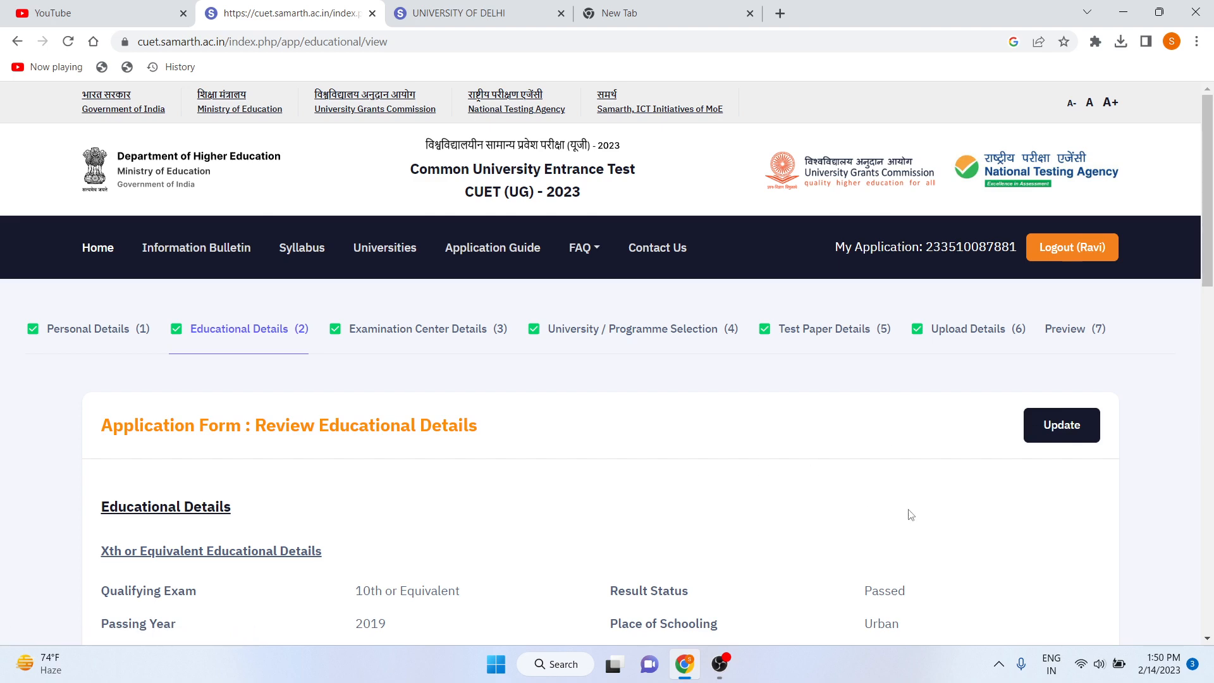
scroll(908, 512, "down", 15)
left_click(950, 418)
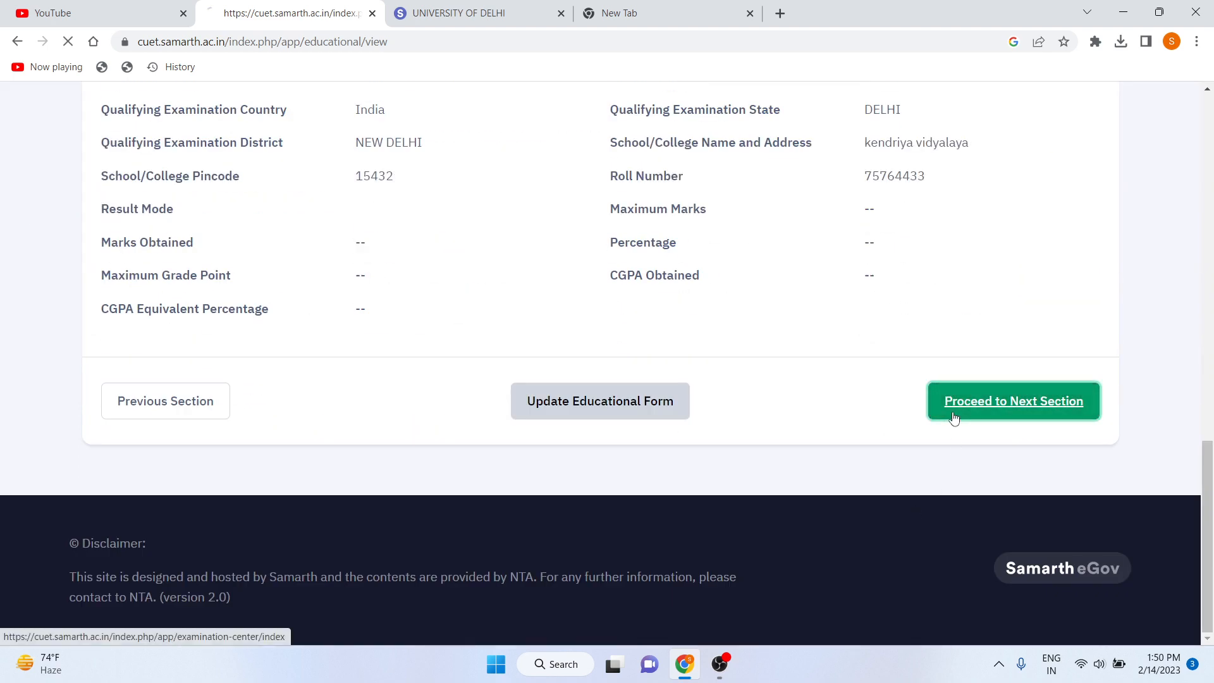
scroll(764, 396, "down", 5)
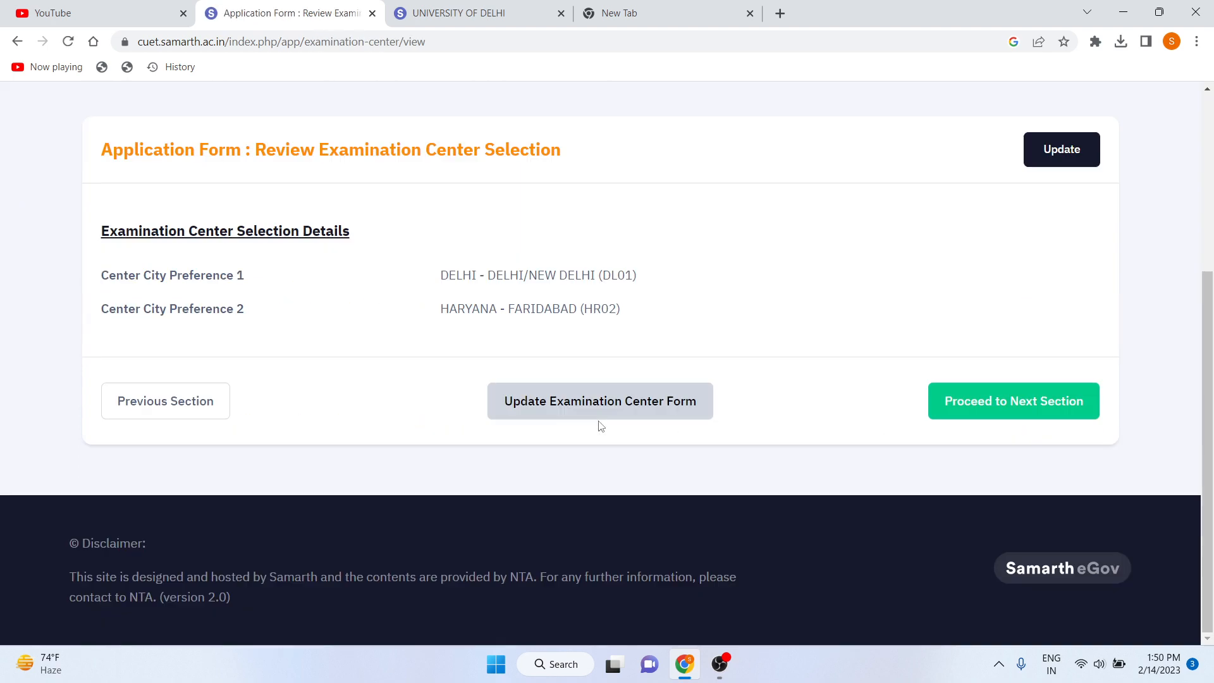
left_click(1025, 422)
- Review the programme and test-paper selections and return to the Upload Documents page
scroll(624, 374, "down", 10)
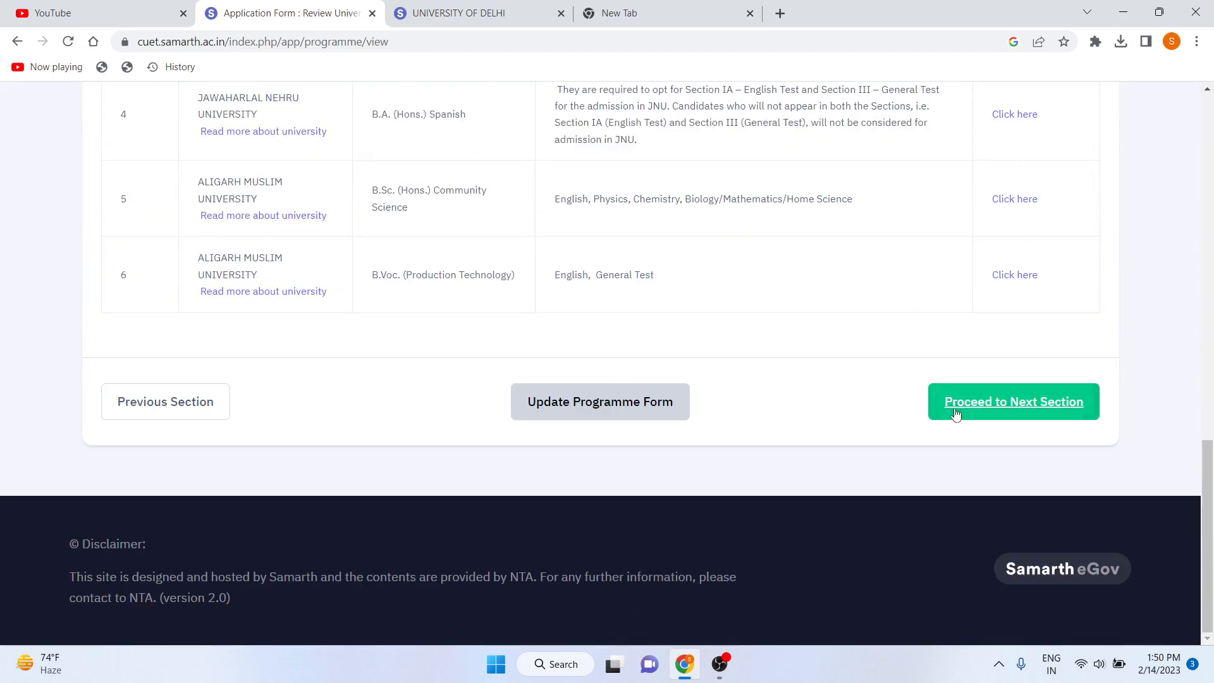
scroll(655, 299, "up", 5)
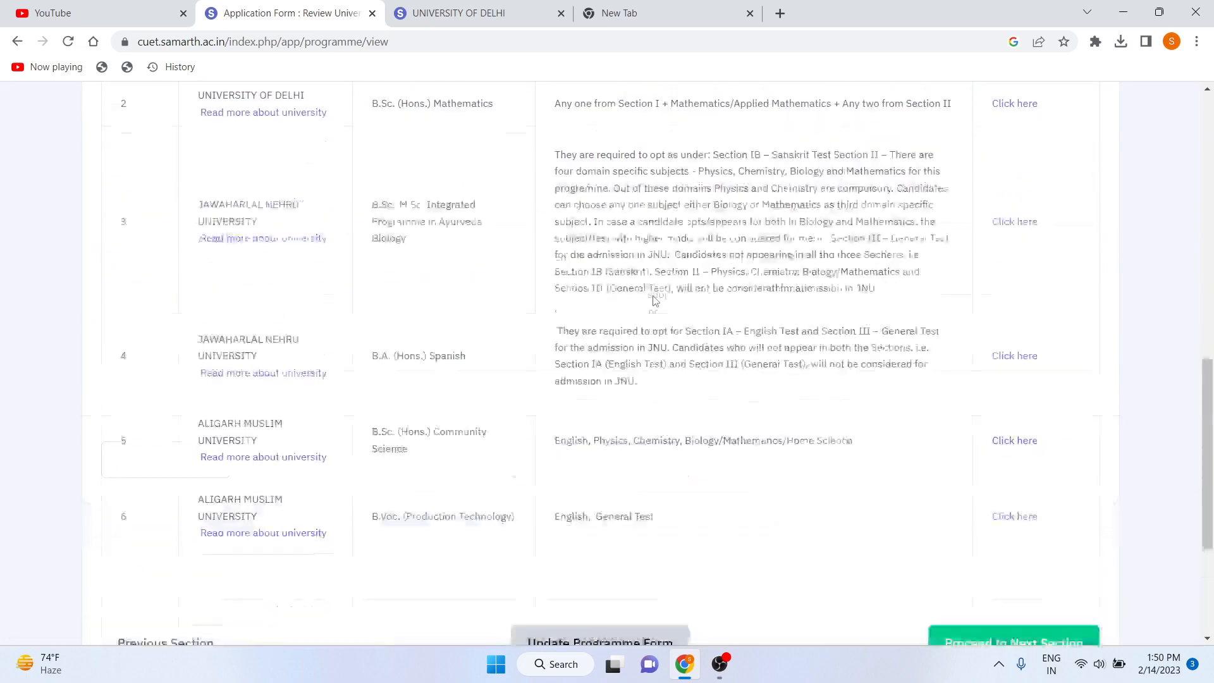
scroll(696, 229, "down", 5)
left_click(953, 393)
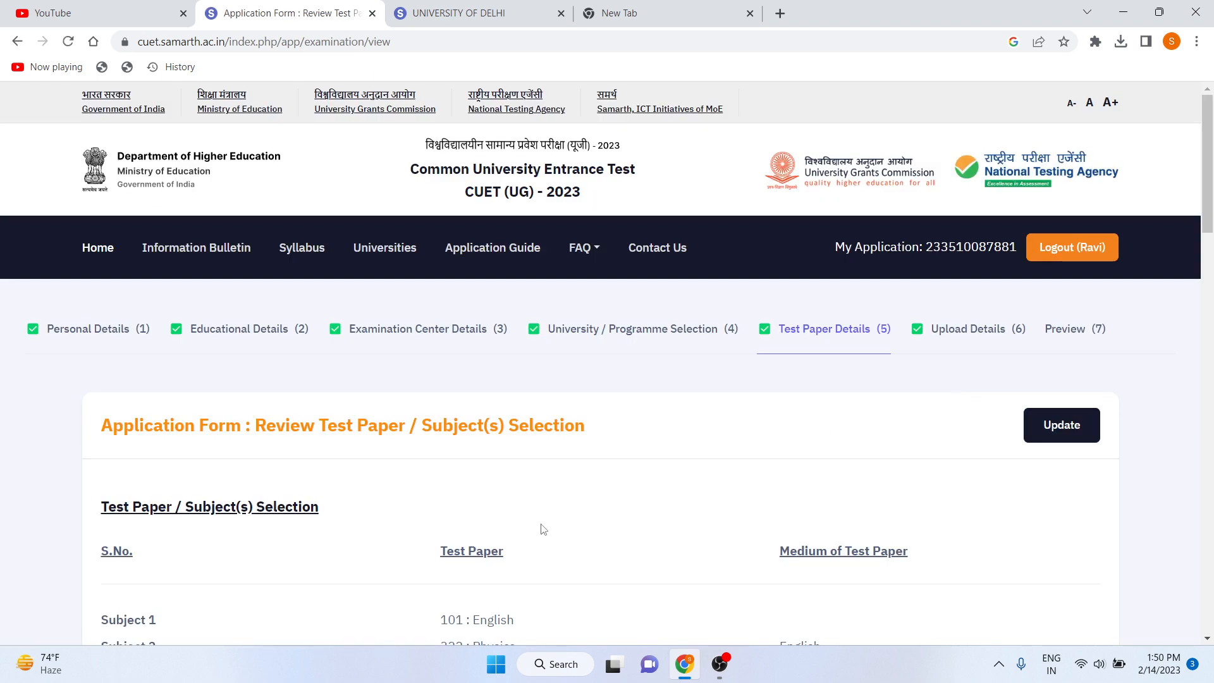
scroll(542, 528, "down", 5)
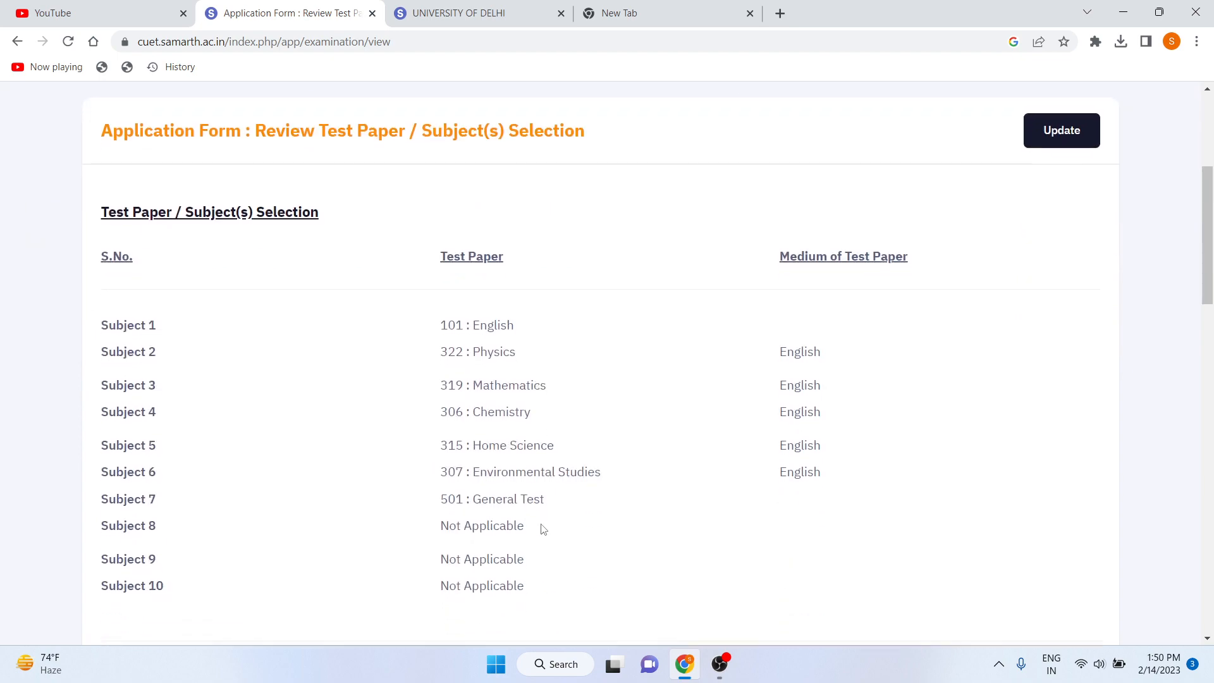
scroll(542, 528, "down", 10)
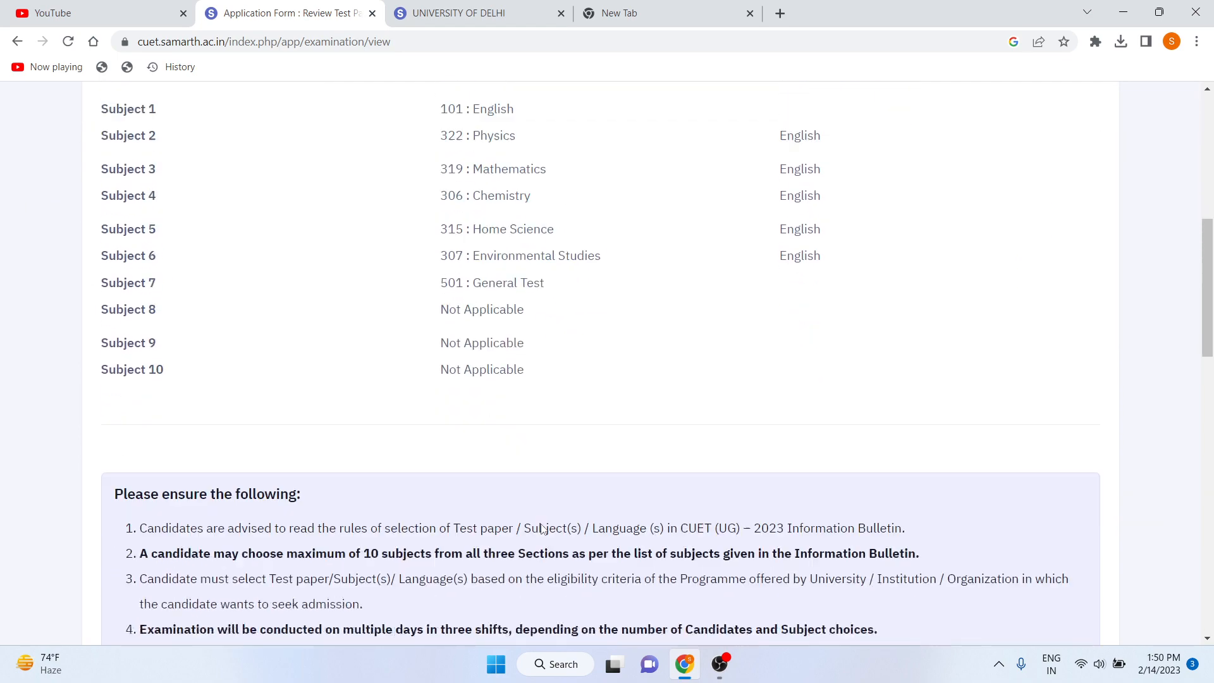
scroll(542, 528, "down", 5)
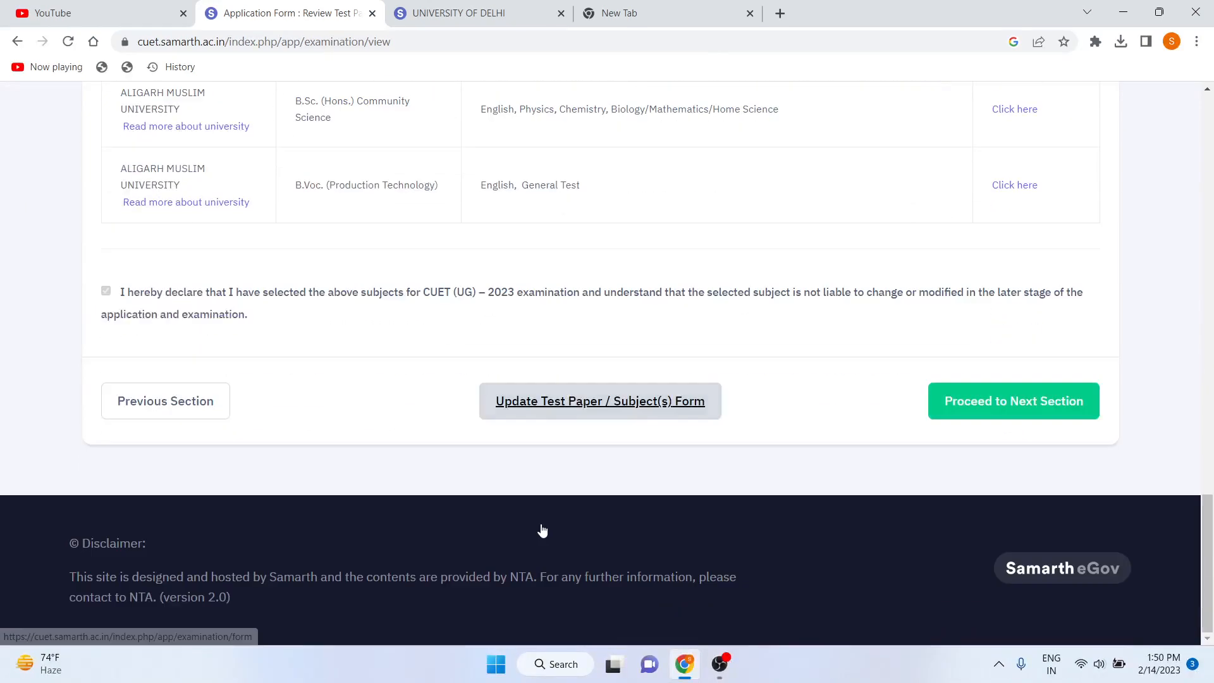
left_click(949, 409)
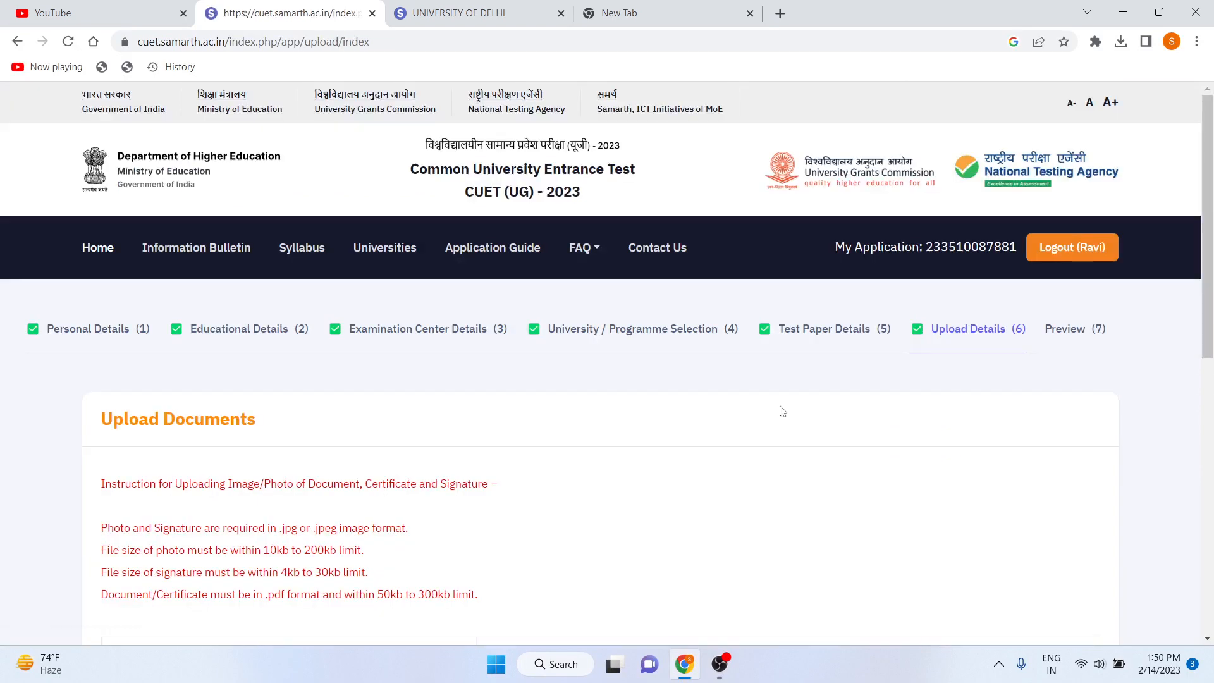
scroll(782, 412, "down", 9)
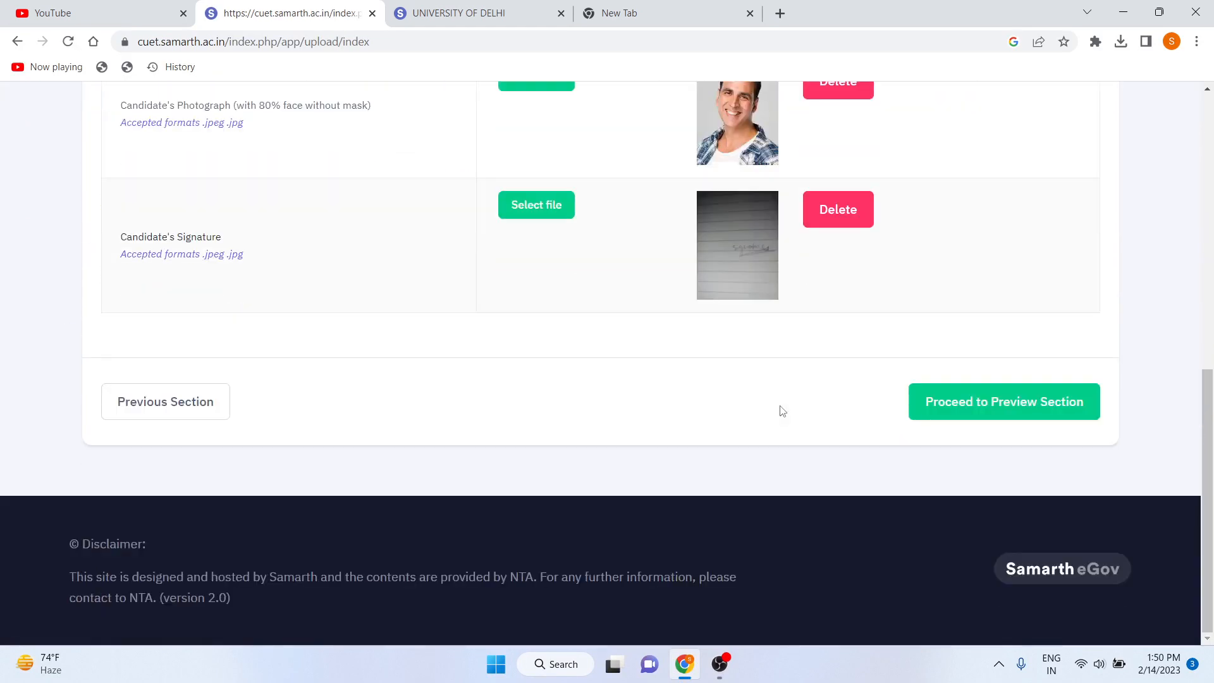
- Continue to the application preview section and look over the checklist
left_click(980, 401)
scroll(730, 432, "down", 6)
scroll(730, 432, "down", 20)
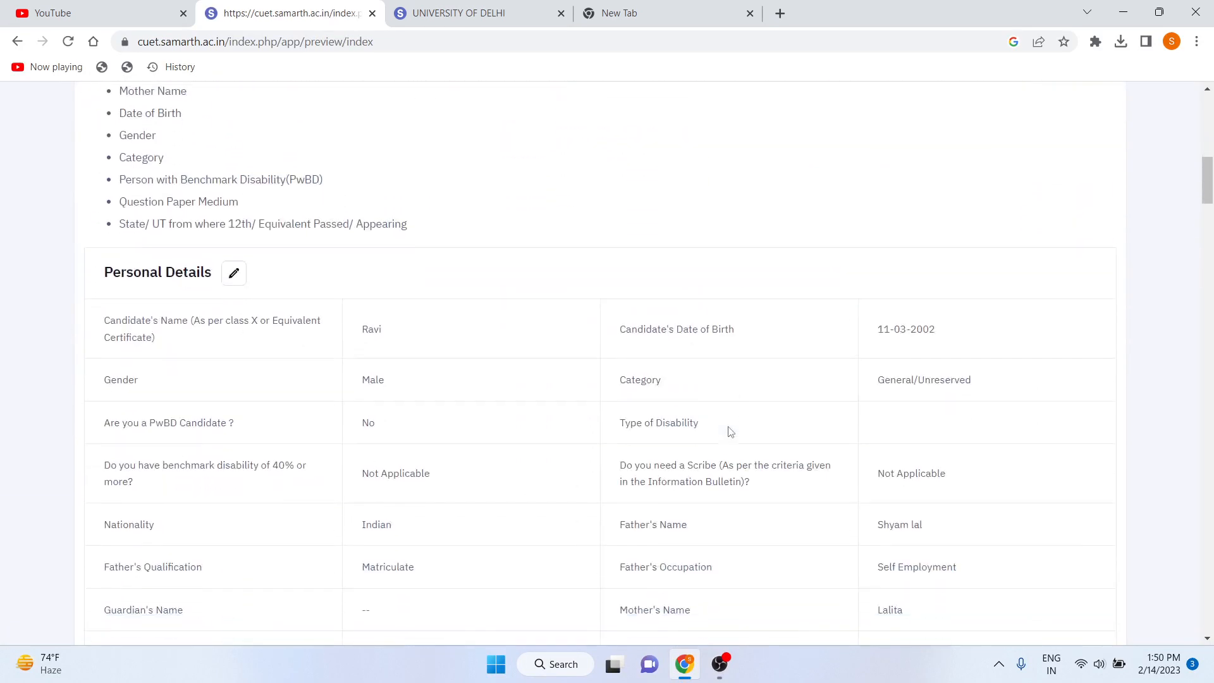
scroll(663, 195, "down", 20)
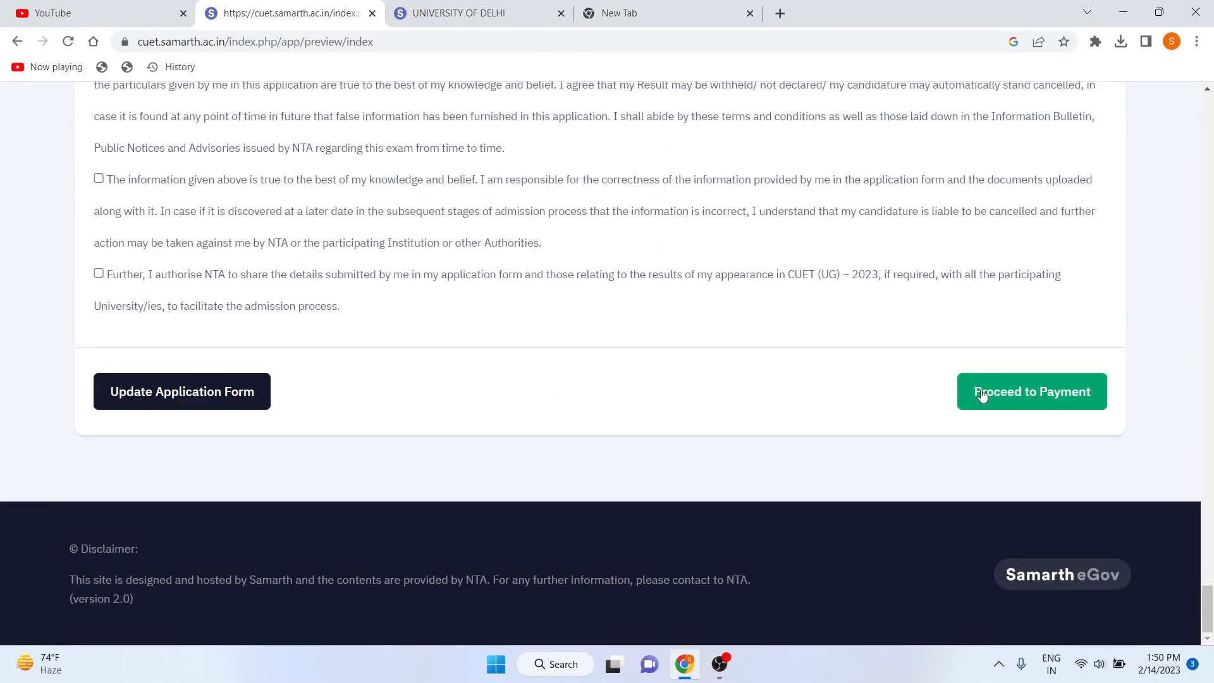
scroll(381, 194, "up", 9)
scroll(381, 193, "up", 2)
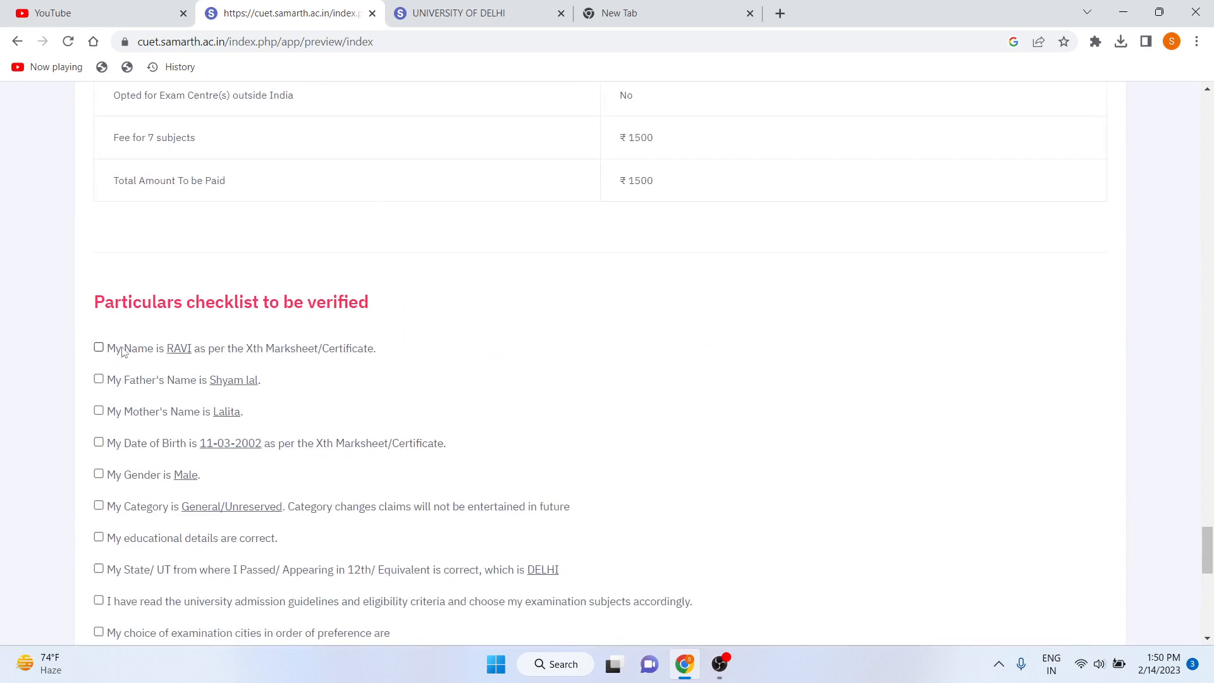
- Tick the checks for name, parents' names, birth date, General/Unreserved category, education and 12th-pass state DELHI
left_click(99, 347)
left_click(99, 380)
left_click(100, 410)
left_click(98, 441)
scroll(101, 474, "down", 2)
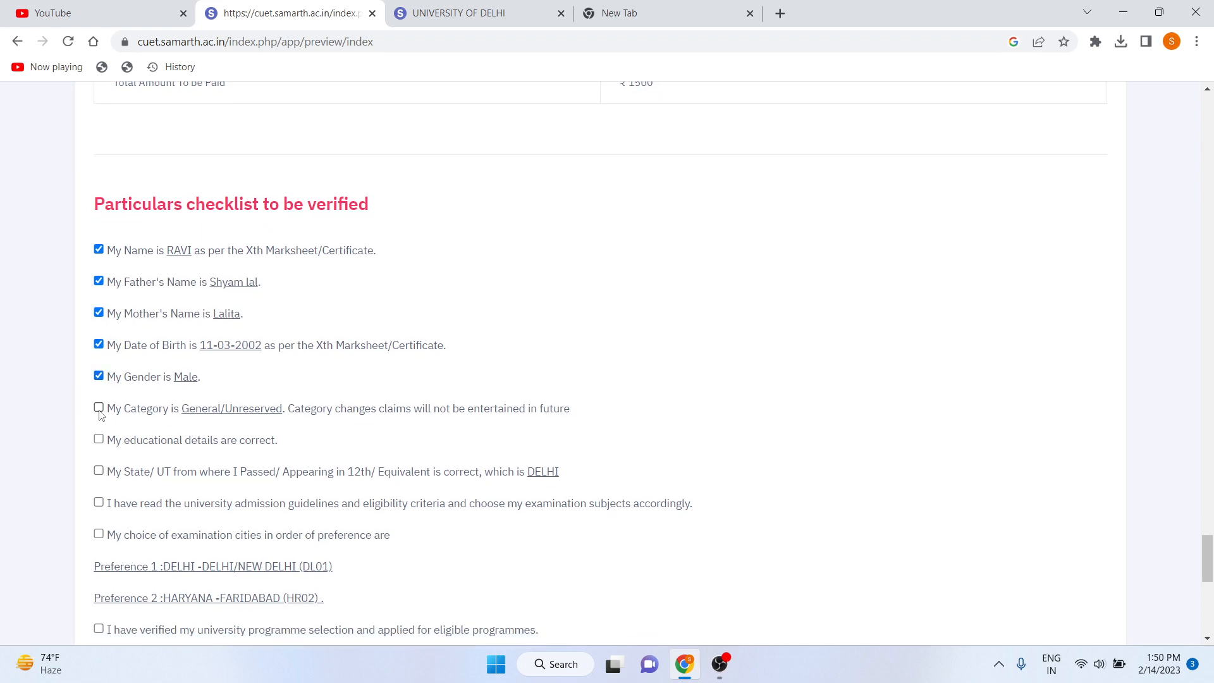
left_click(99, 407)
left_click(98, 439)
left_click(99, 470)
- Tick the guidelines, exam-city, bulletin, truthfulness and data-sharing declarations, then confirm final submission for payment
scroll(101, 467, "down", 3)
left_click(99, 287)
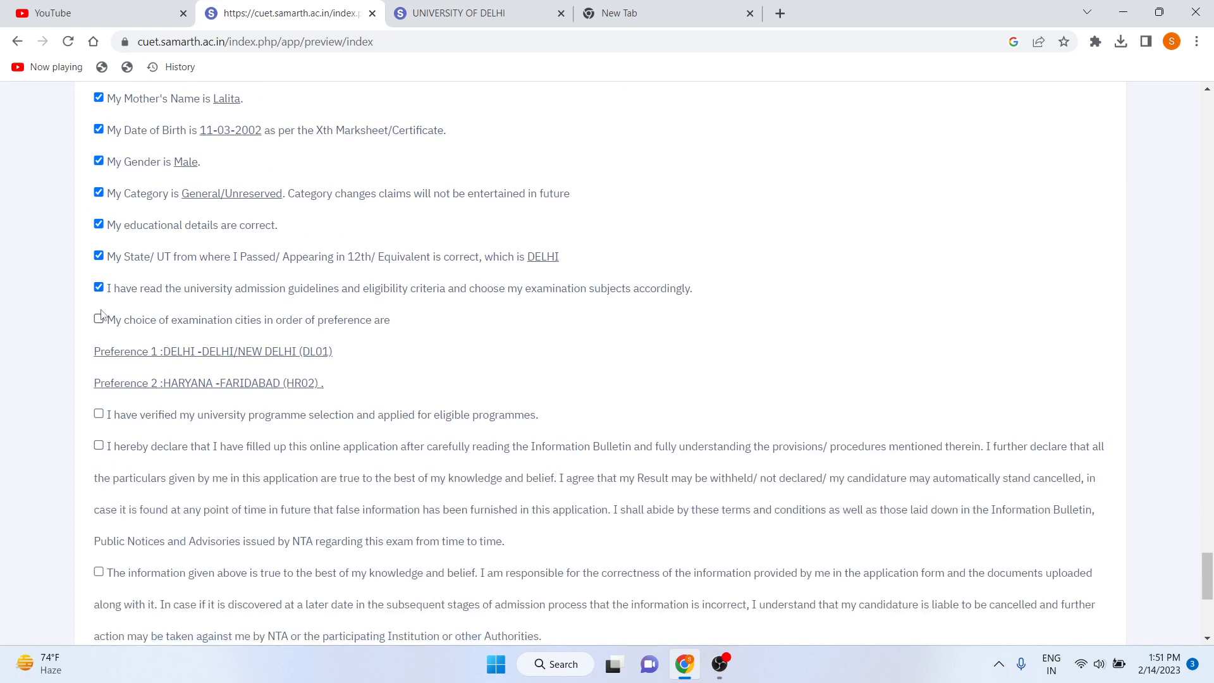
left_click(99, 319)
left_click(99, 445)
scroll(99, 445, "down", 2)
left_click(98, 459)
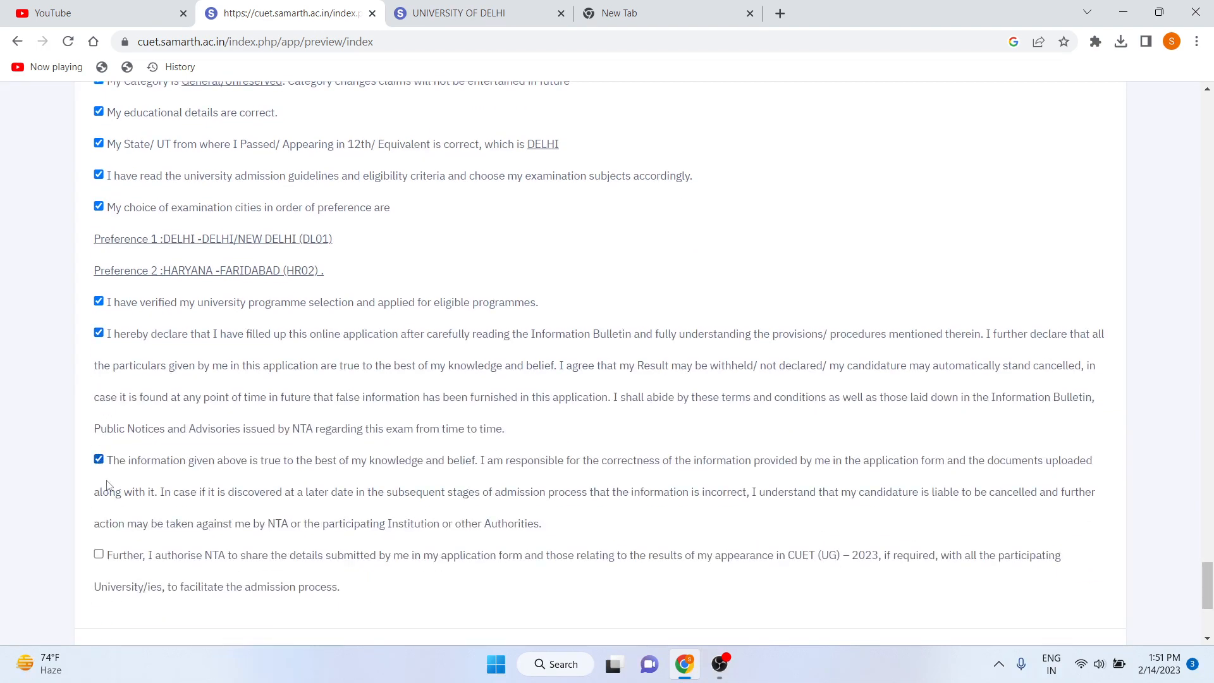
left_click(98, 554)
scroll(196, 465, "down", 4)
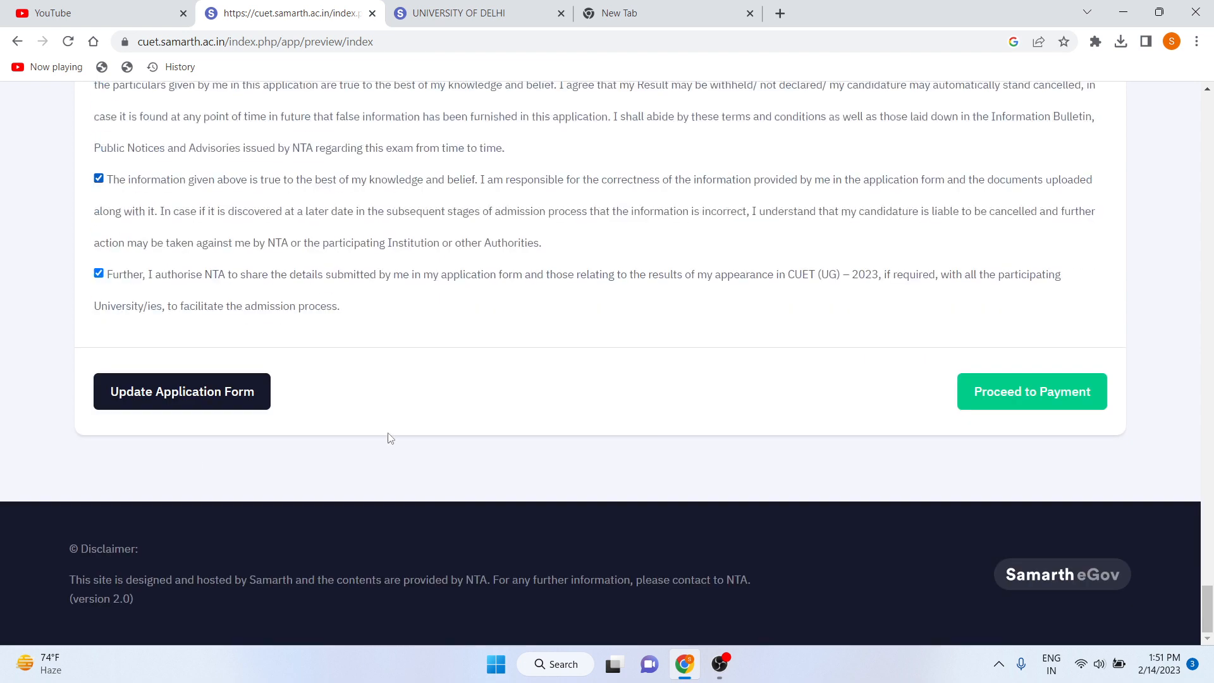
left_click(982, 393)
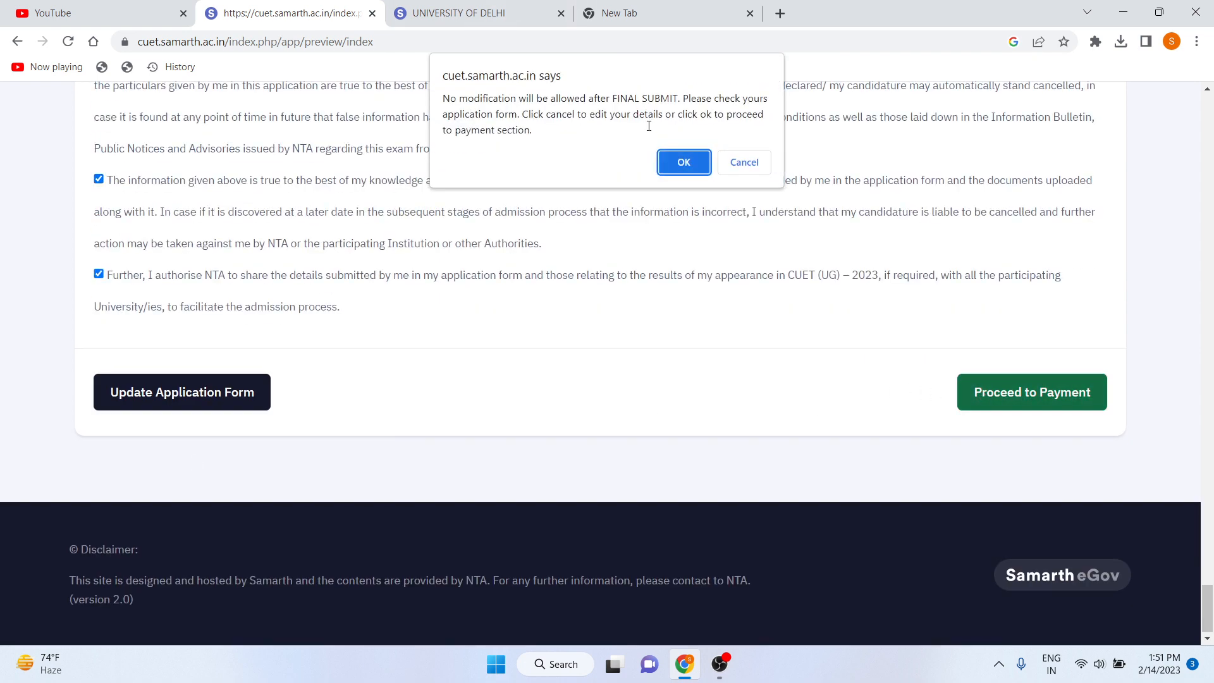
left_click(673, 162)
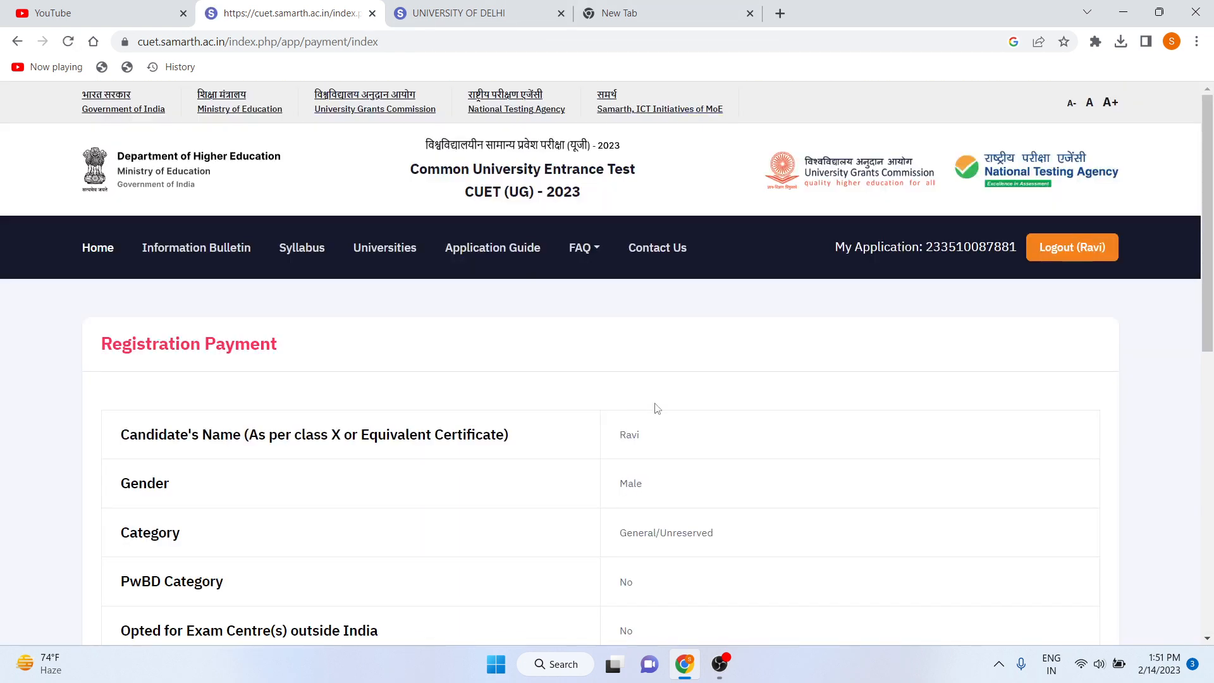
- Choose Paytm as the payment gateway for the ₹1500 registration fee
scroll(657, 409, "down", 8)
scroll(599, 194, "up", 7)
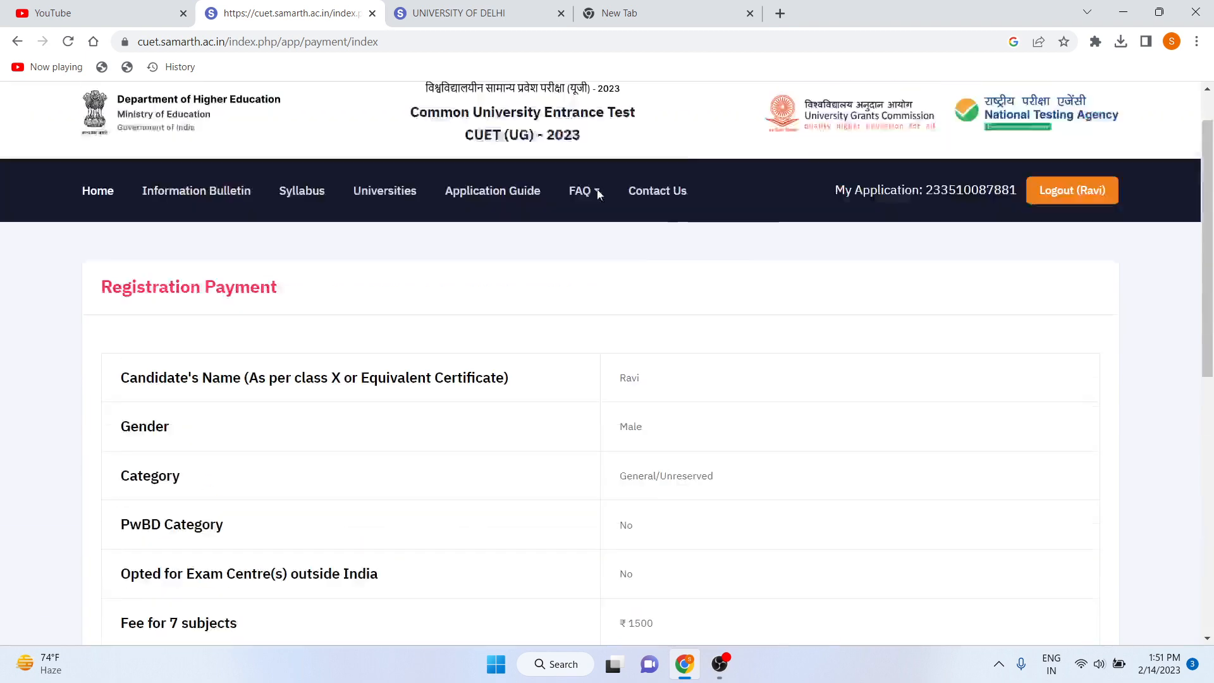
scroll(645, 171, "up", 1)
scroll(719, 565, "down", 8)
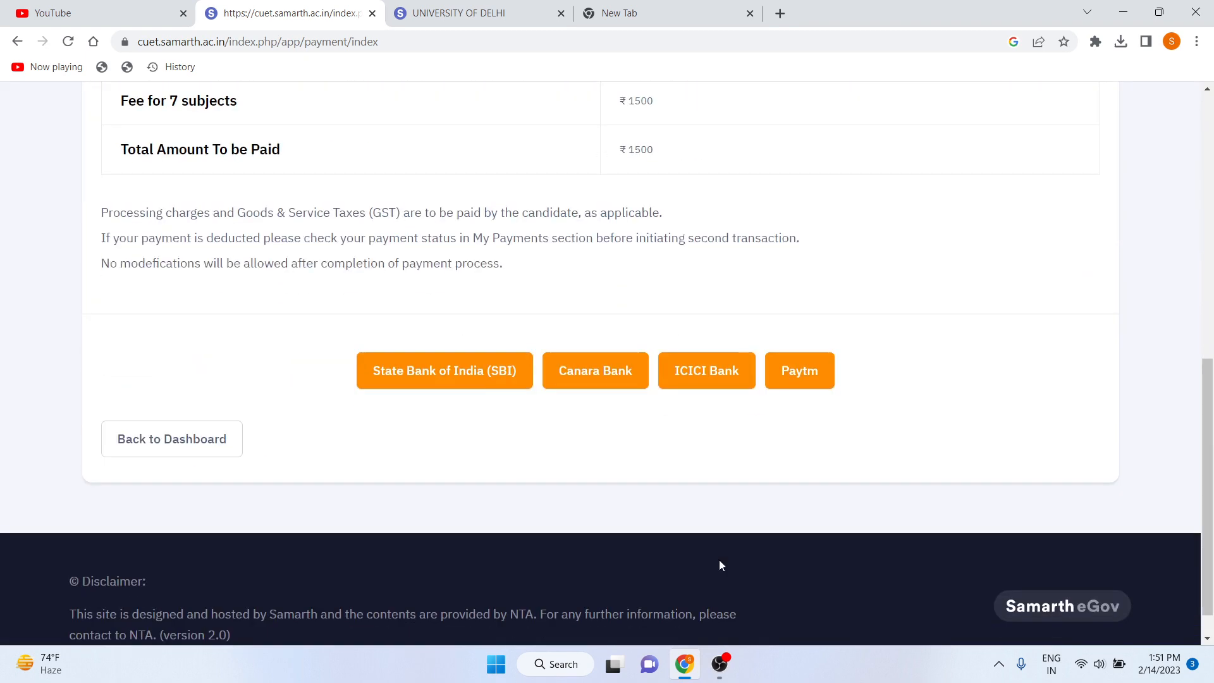
scroll(719, 559, "down", 1)
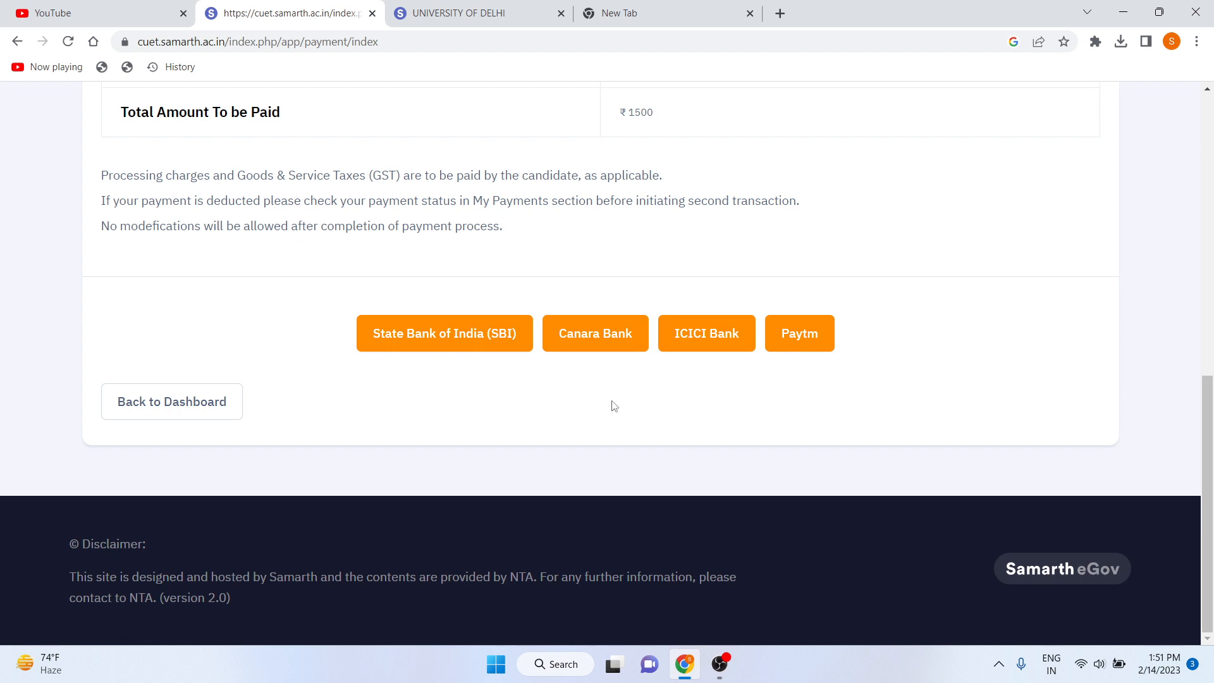
scroll(610, 399, "up", 1)
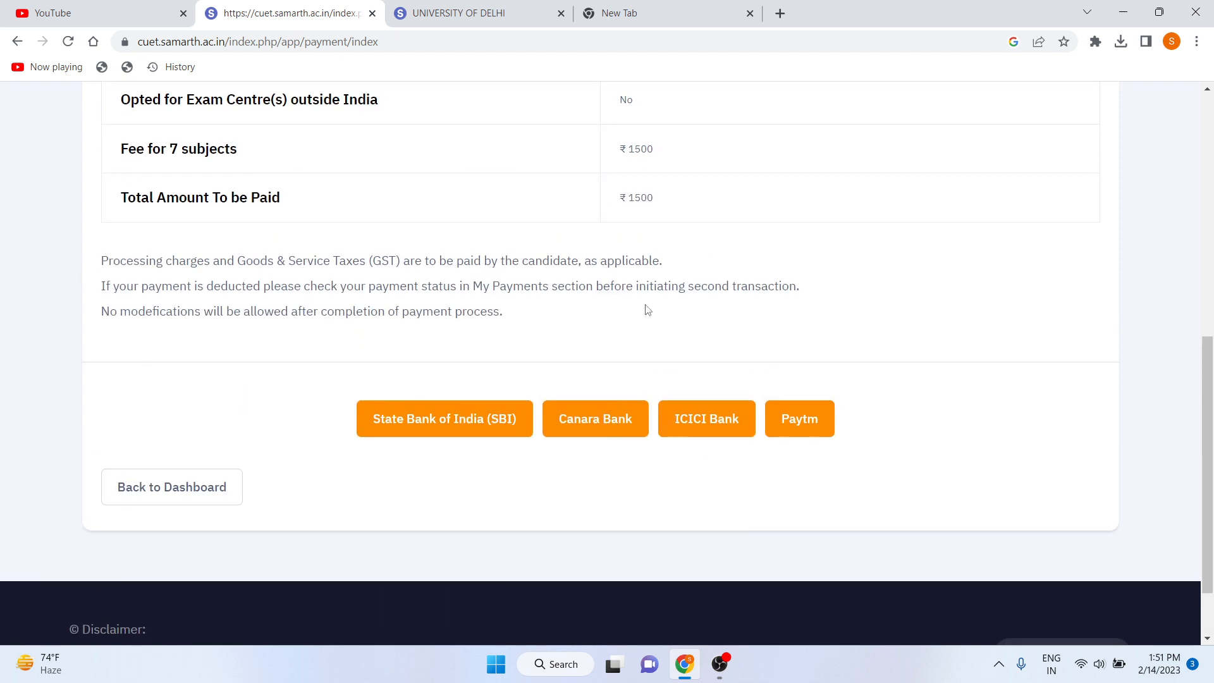
left_click(803, 423)
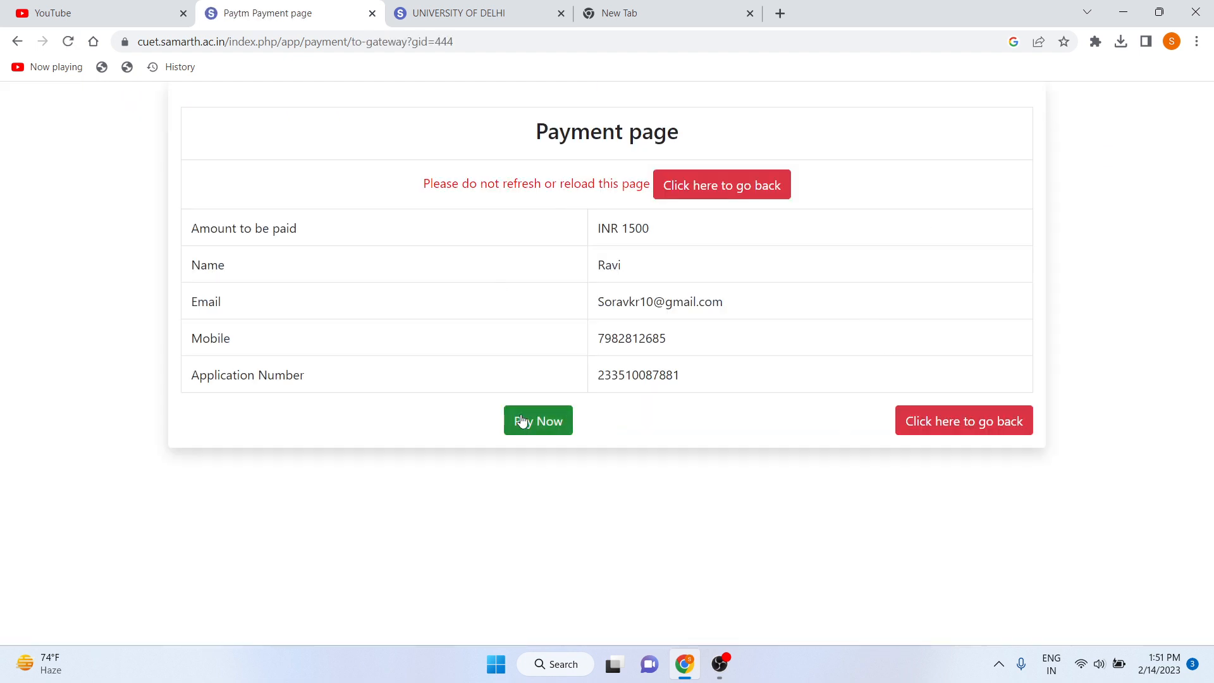
left_click(522, 421)
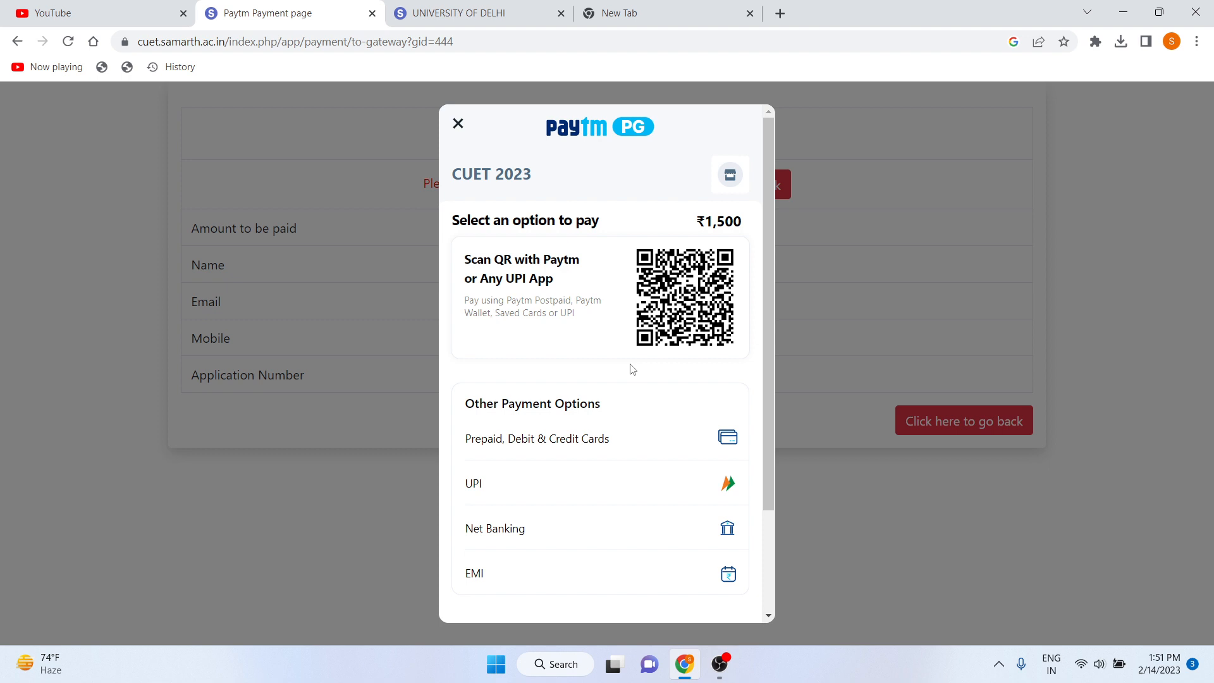
scroll(597, 431, "down", 1)
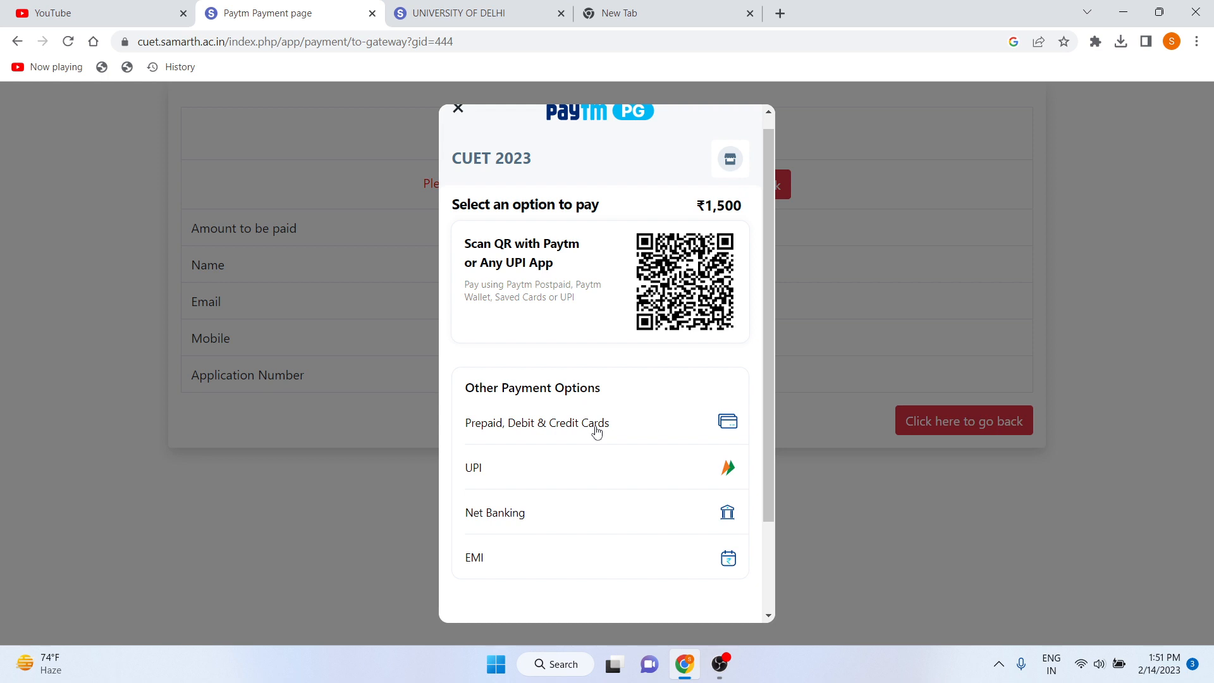
scroll(599, 462, "down", 3)
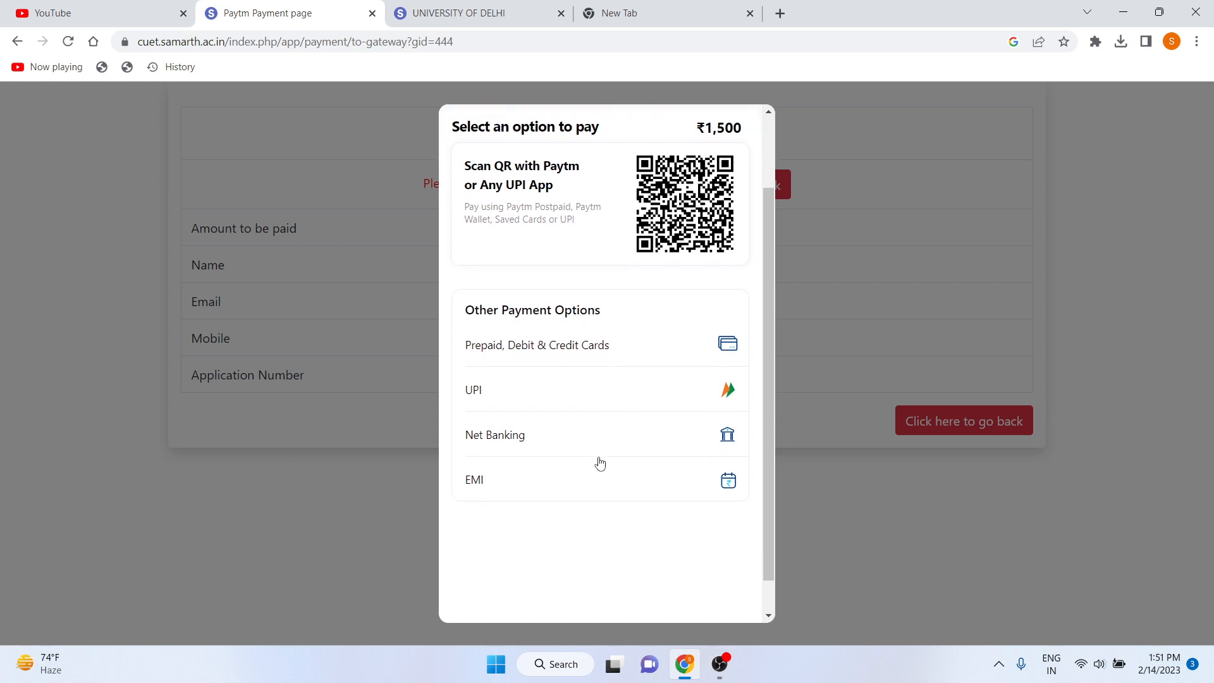
scroll(533, 380, "up", 3)
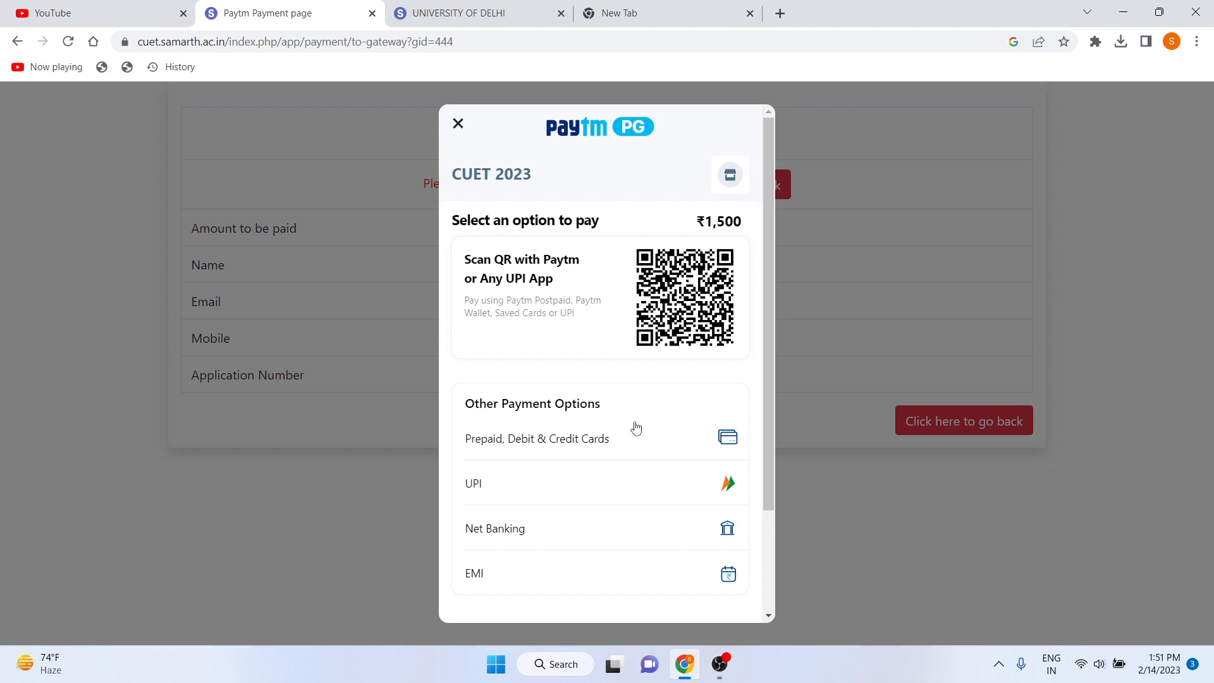
scroll(634, 426, "down", 3)
scroll(636, 428, "up", 3)
scroll(601, 371, "down", 3)
scroll(634, 393, "up", 2)
left_click(458, 123)
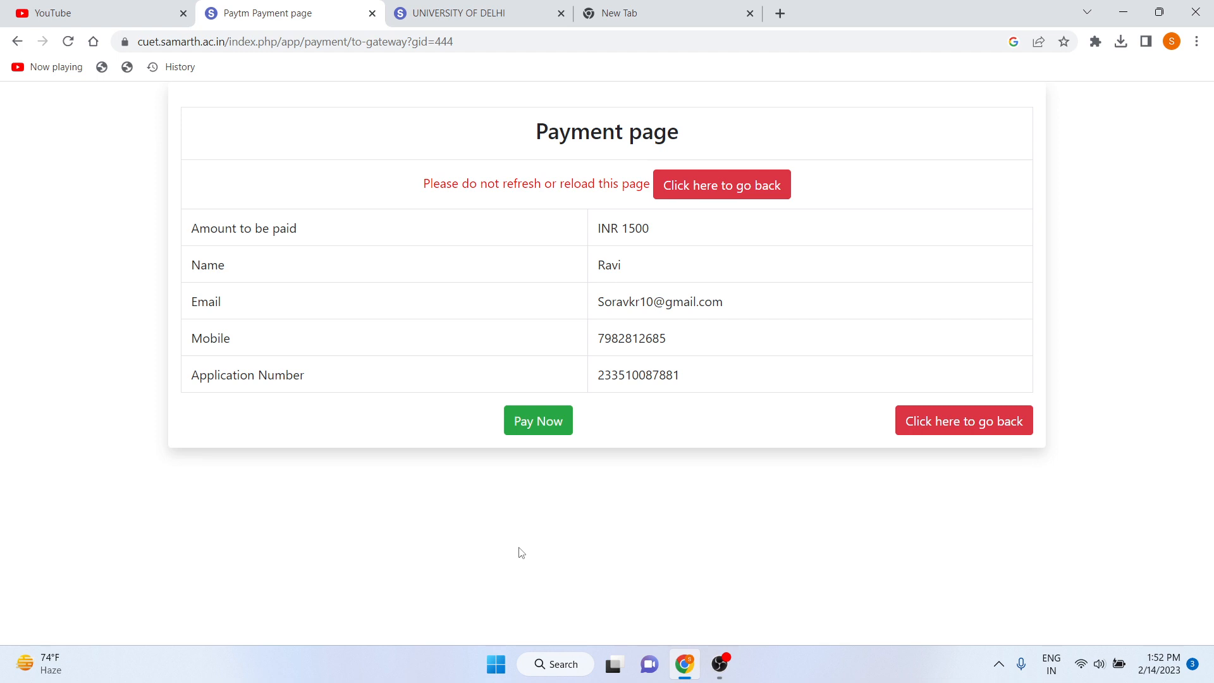
- Check the University of Delhi and New Tab tabs, then minimise Chrome and bring OBS forward
left_click(470, 10)
left_click(637, 16)
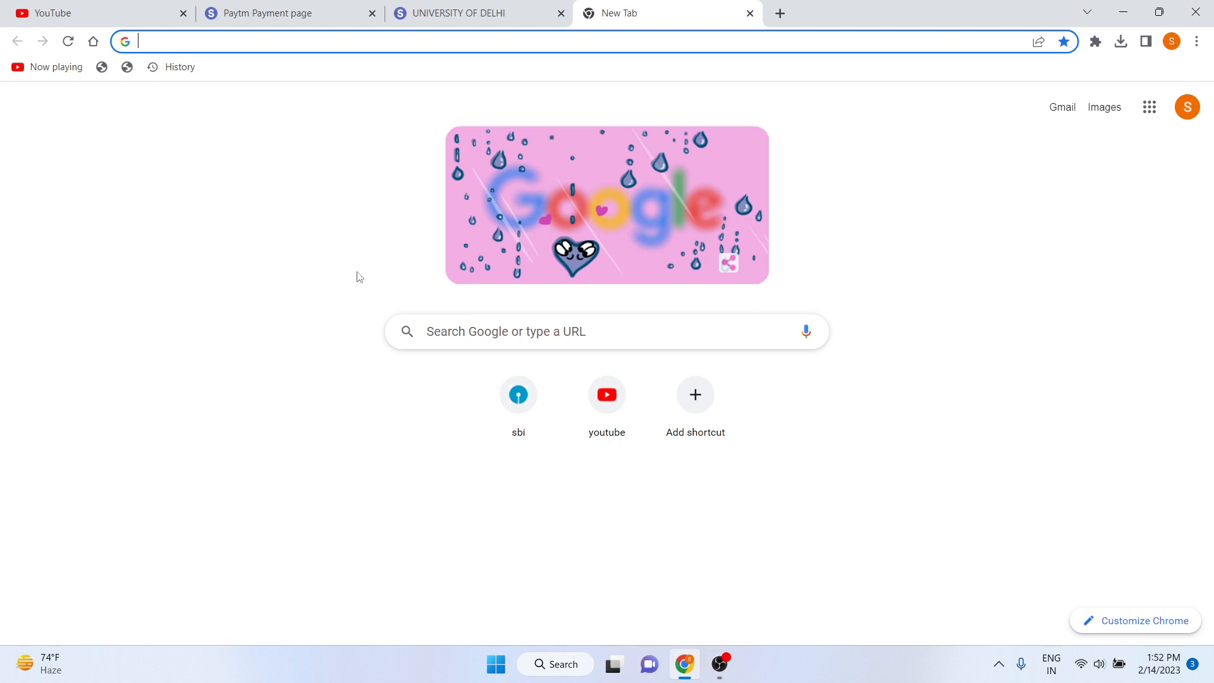
left_click(418, 9)
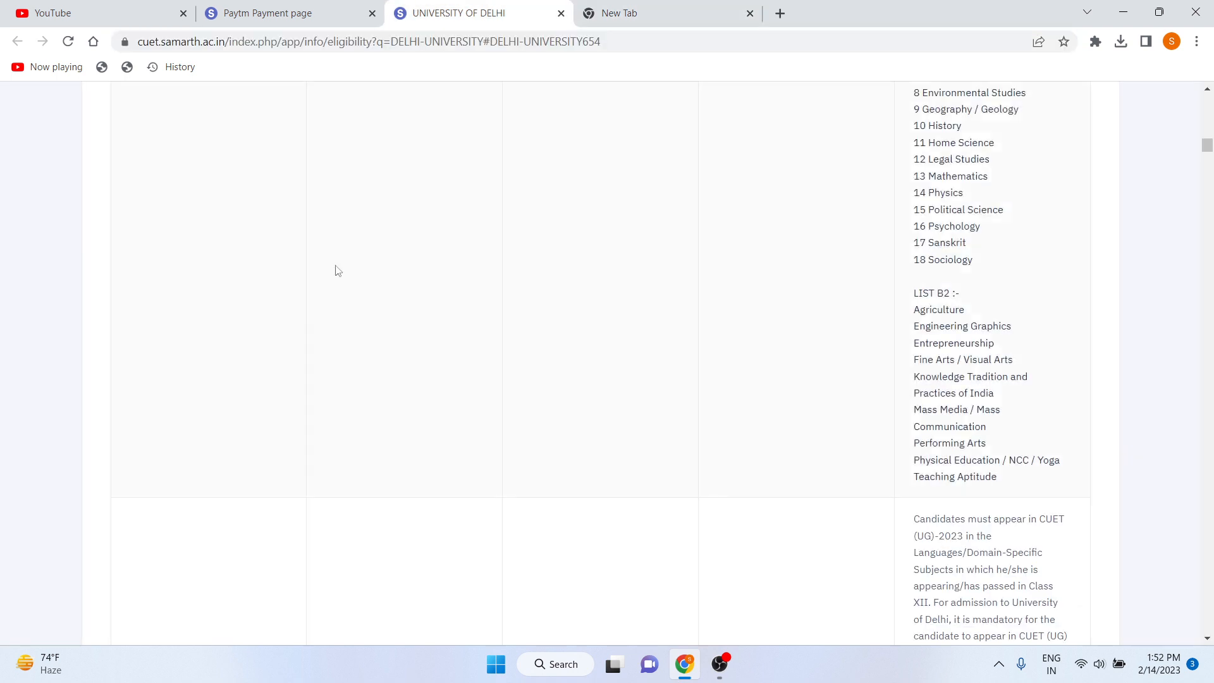
left_click(653, 10)
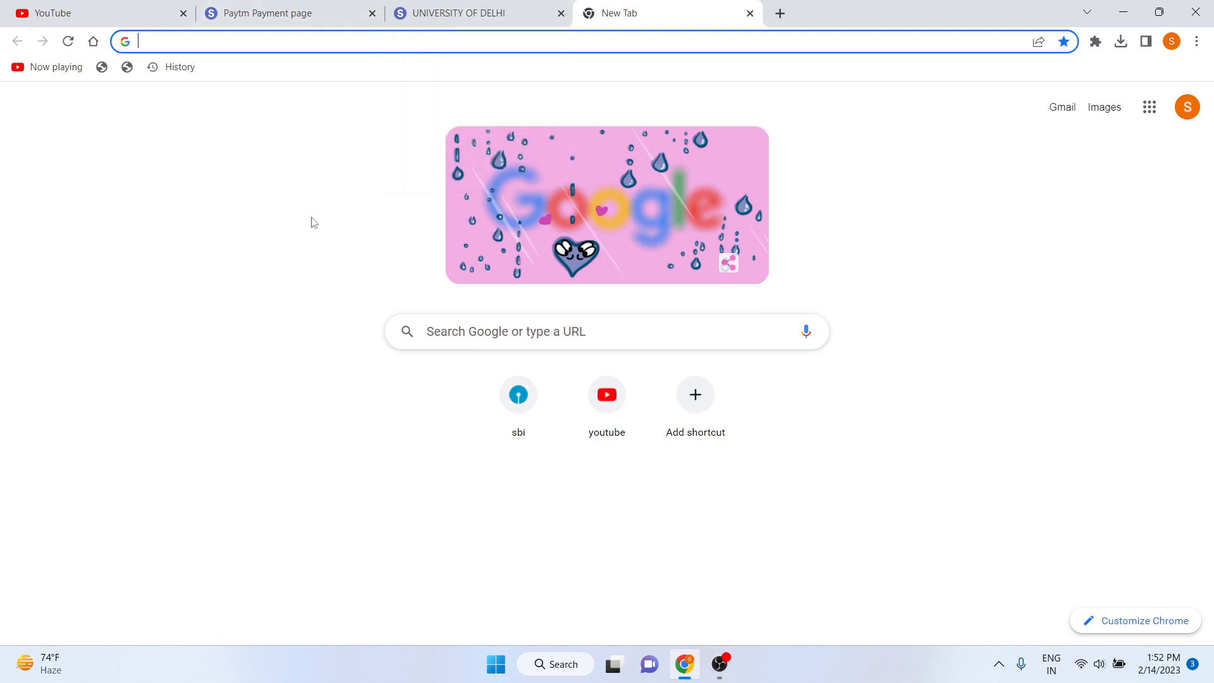
key("super+d")
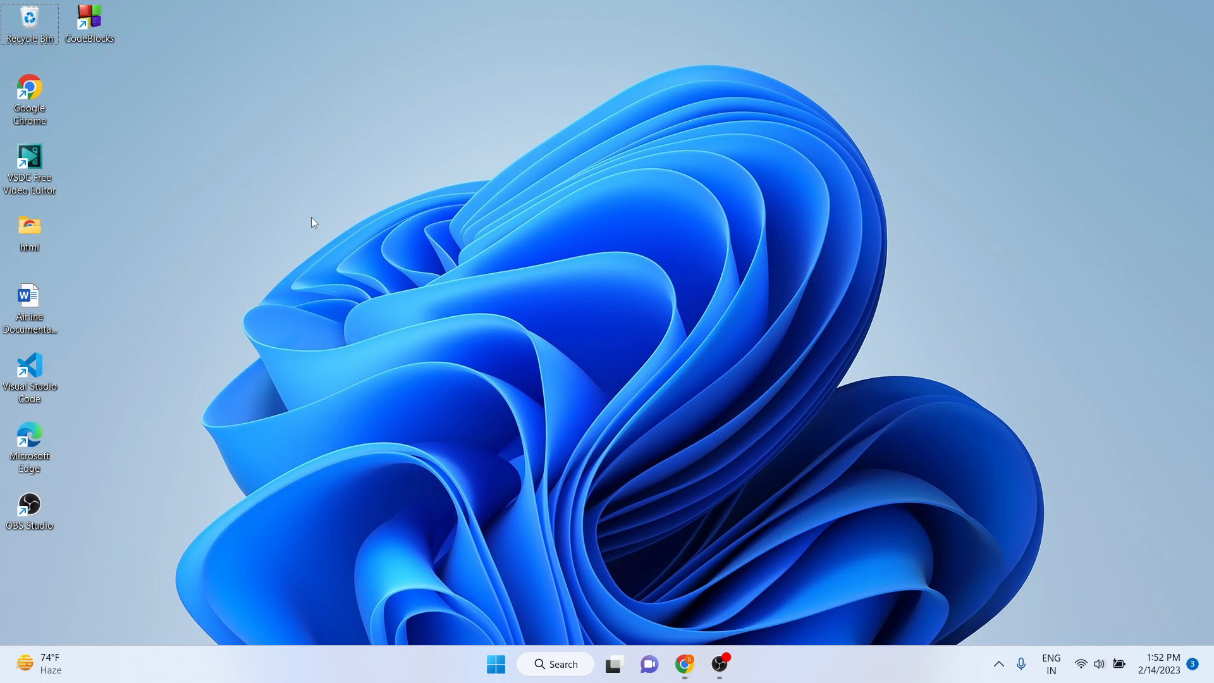
left_click(716, 665)
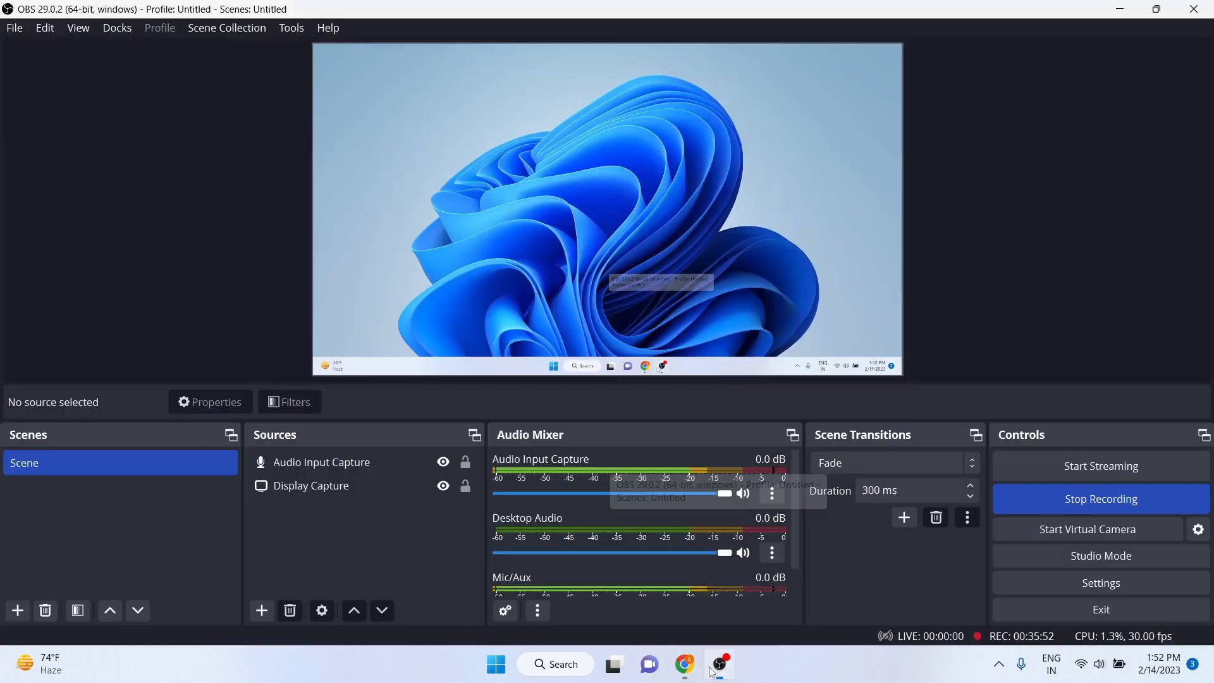